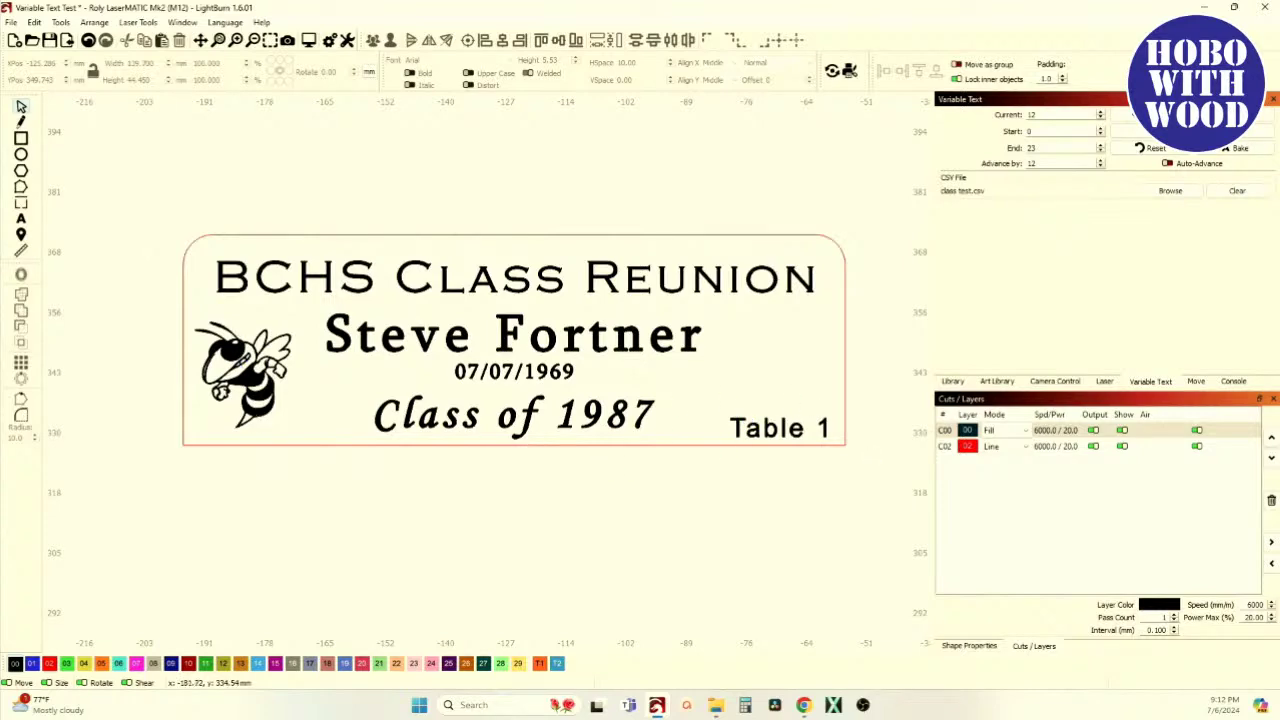
Zoom and pan to the %0/%3/%5/%4 template tag and box-select the whole design
{"action": "scroll", "coordinate": [265, 410], "scroll_direction": "down", "scroll_amount": 5}
{"action": "scroll", "coordinate": [387, 410], "scroll_direction": "up", "scroll_amount": 5}
{"action": "scroll", "coordinate": [340, 420], "scroll_direction": "down", "scroll_amount": 2}
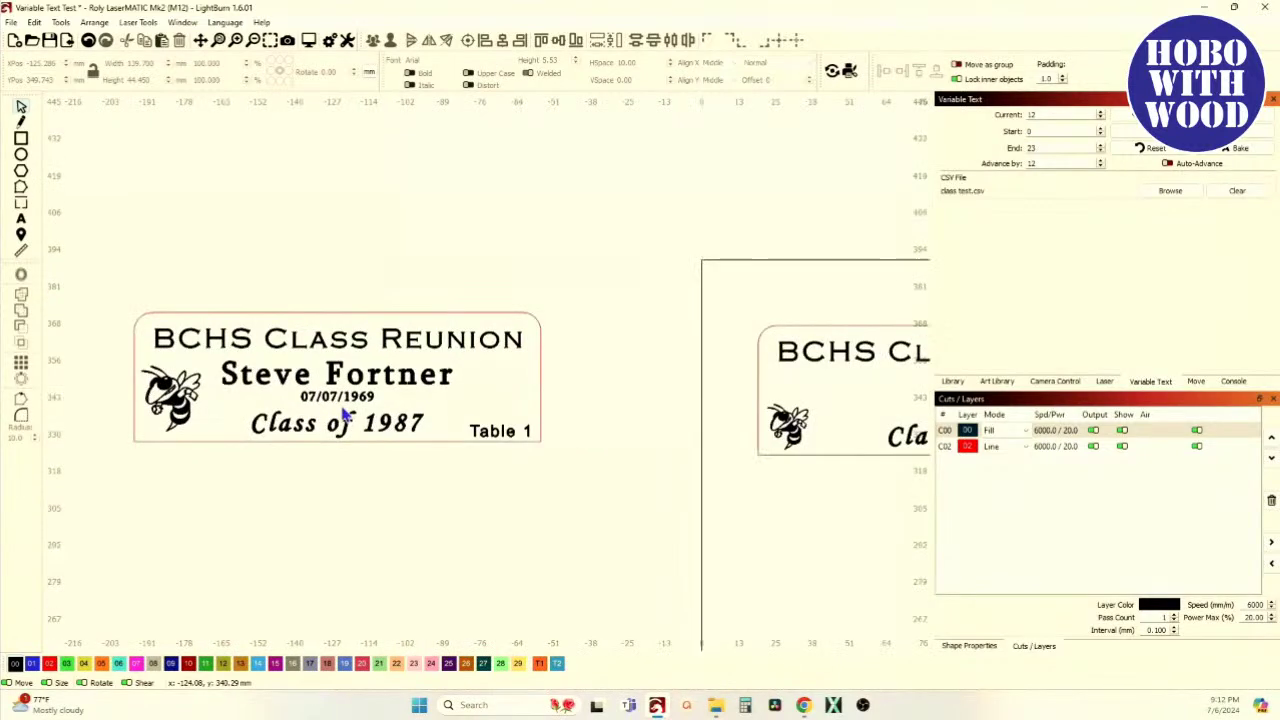
{"action": "scroll", "coordinate": [343, 414], "scroll_direction": "down", "scroll_amount": 4}
{"action": "scroll", "coordinate": [640, 420], "scroll_direction": "up", "scroll_amount": 4}
{"action": "scroll", "coordinate": [408, 389], "scroll_direction": "up", "scroll_amount": 2}
{"action": "scroll", "coordinate": [380, 403], "scroll_direction": "down", "scroll_amount": 3}
{"action": "scroll", "coordinate": [378, 398], "scroll_direction": "up", "scroll_amount": 1}
{"action": "left_click_drag", "start_coordinate": [378, 398], "coordinate": [412, 382]}
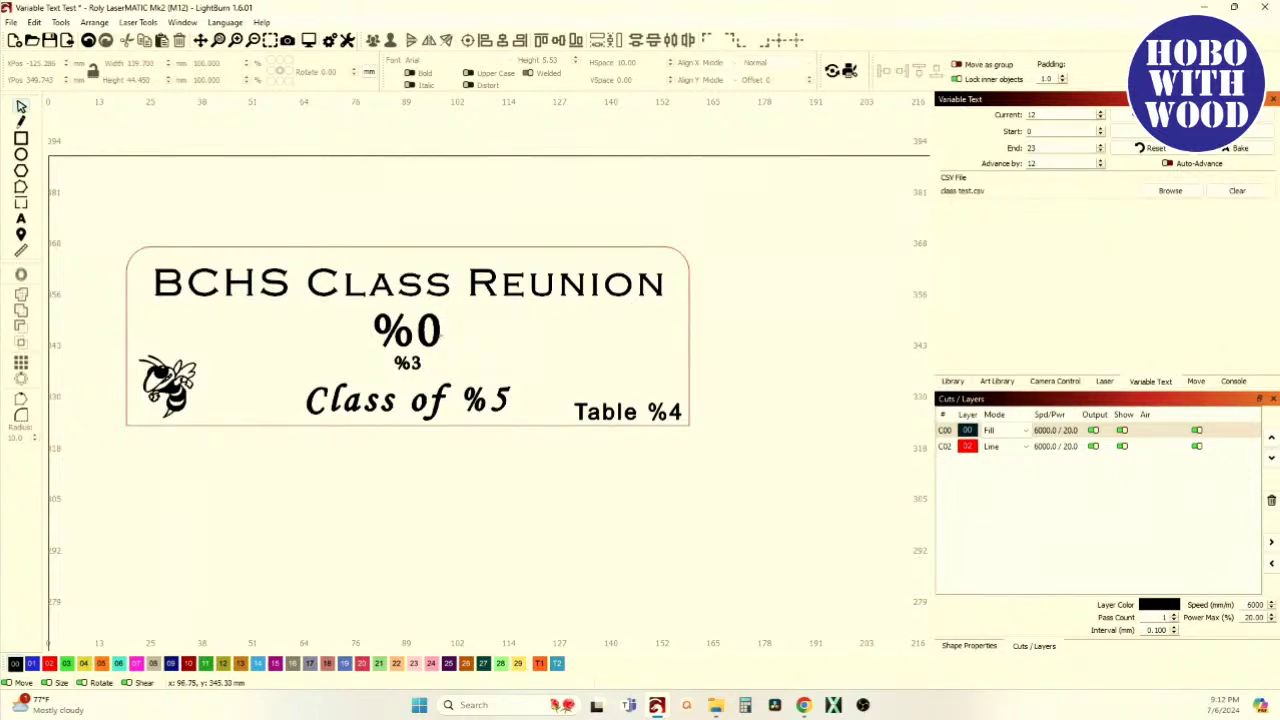
{"action": "scroll", "coordinate": [428, 345], "scroll_direction": "down", "scroll_amount": 2}
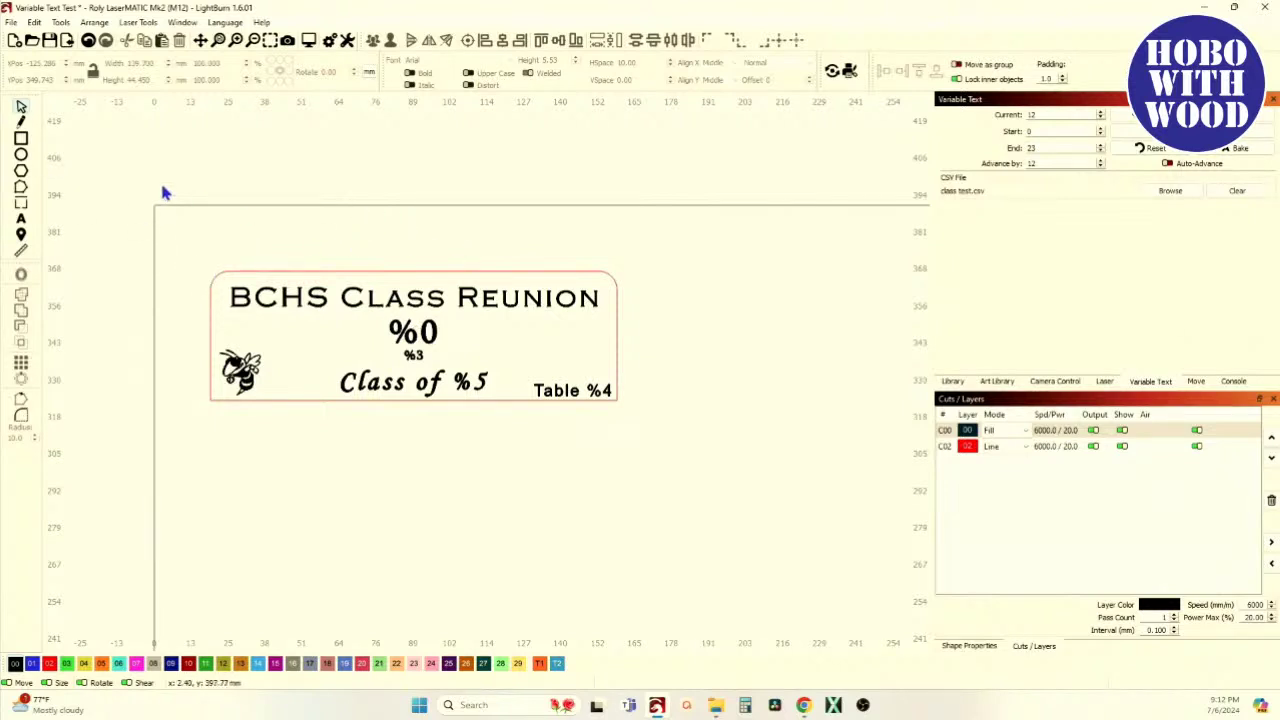
{"action": "left_click_drag", "start_coordinate": [157, 220], "coordinate": [698, 482]}
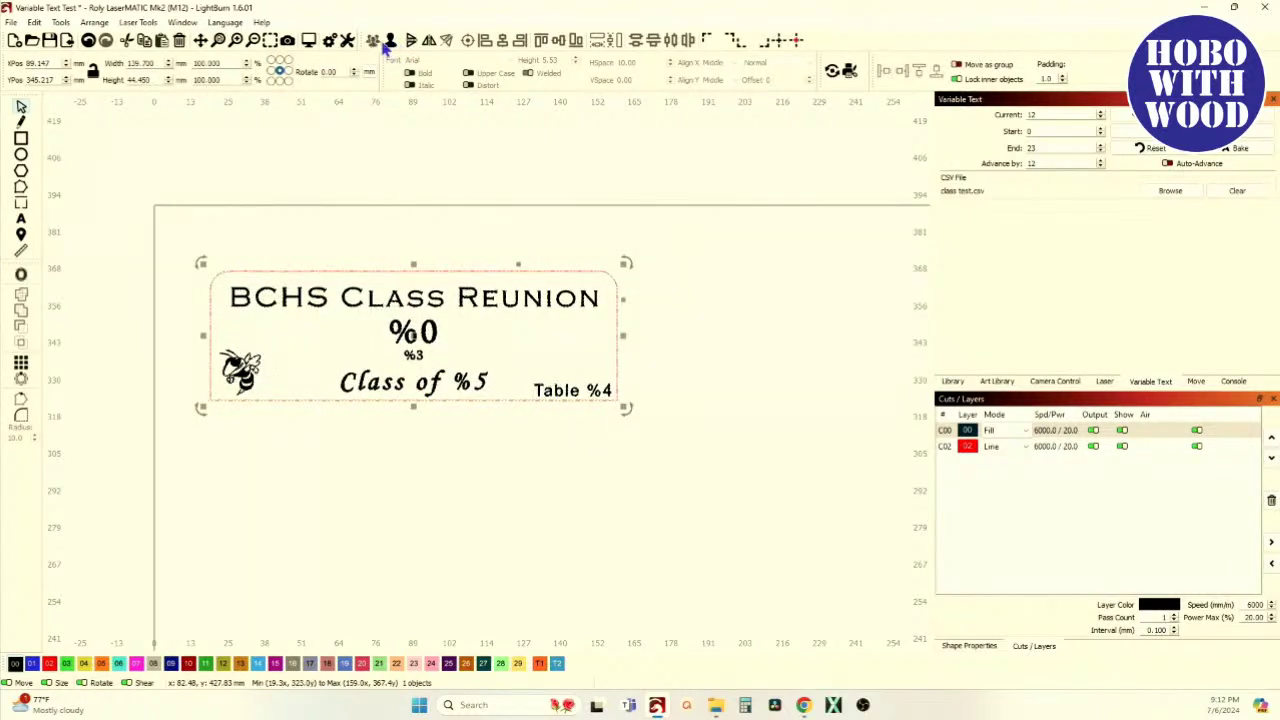
In Create Grid Array, set 2 X columns and 6 Y rows
{"action": "scroll", "coordinate": [394, 322], "scroll_direction": "down", "scroll_amount": 2}
{"action": "scroll", "coordinate": [325, 310], "scroll_direction": "down", "scroll_amount": 3}
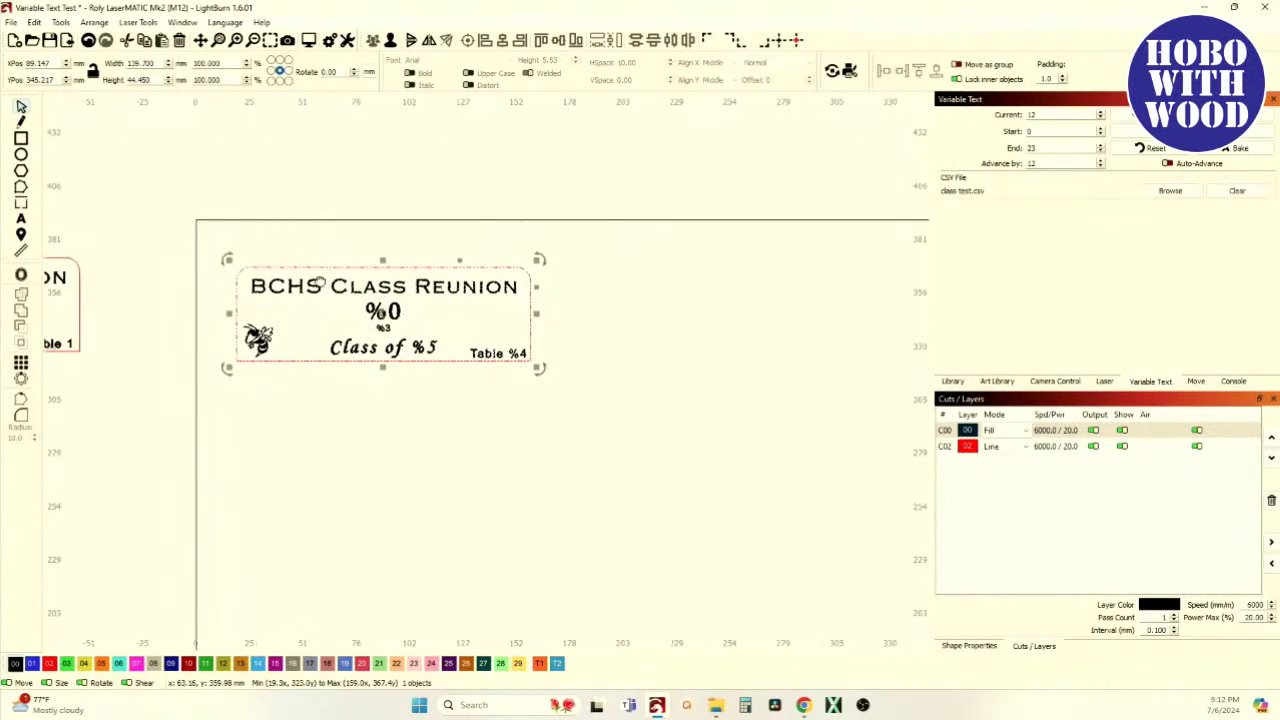
{"action": "left_click", "coordinate": [21, 363]}
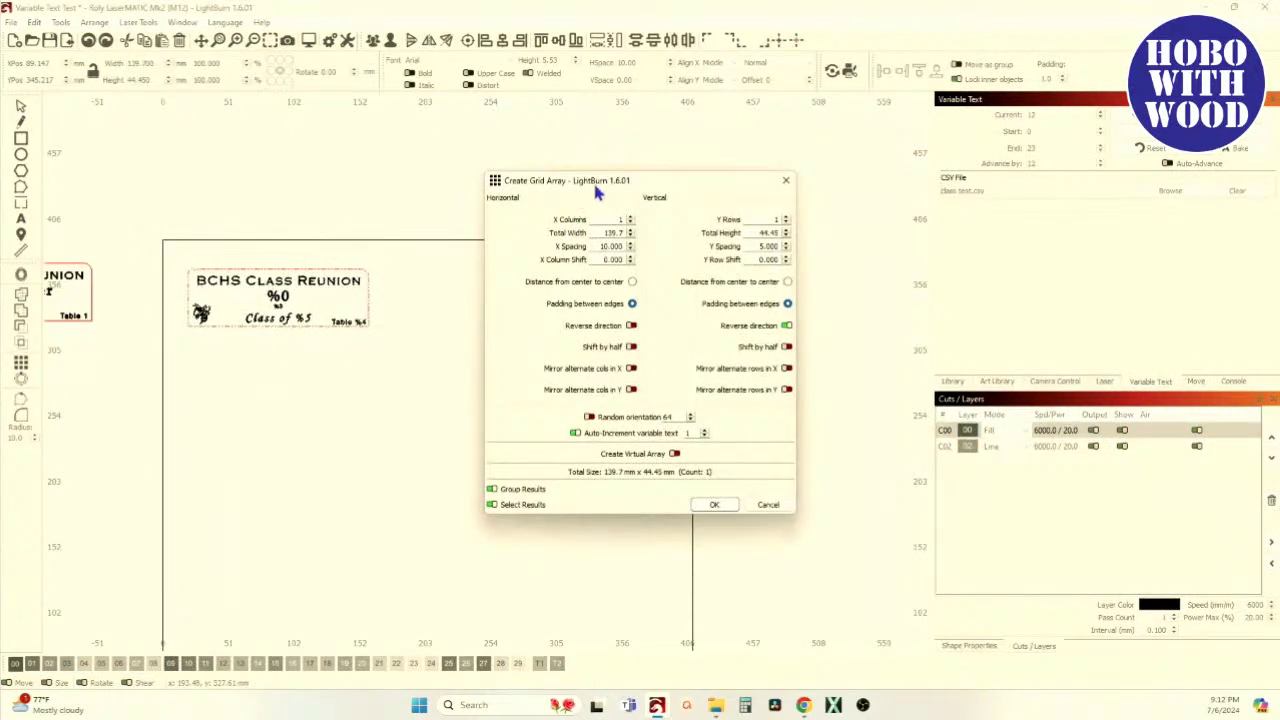
{"action": "left_click_drag", "start_coordinate": [608, 185], "coordinate": [590, 198]}
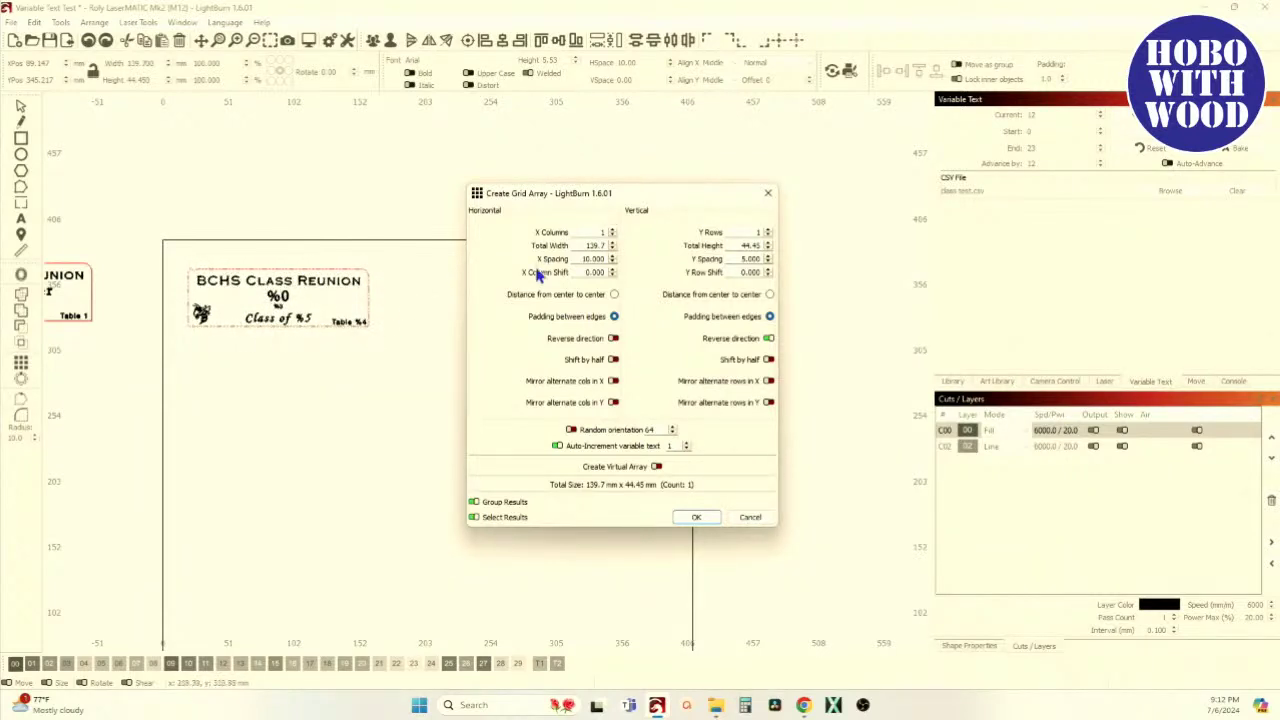
{"action": "left_click", "coordinate": [612, 231]}
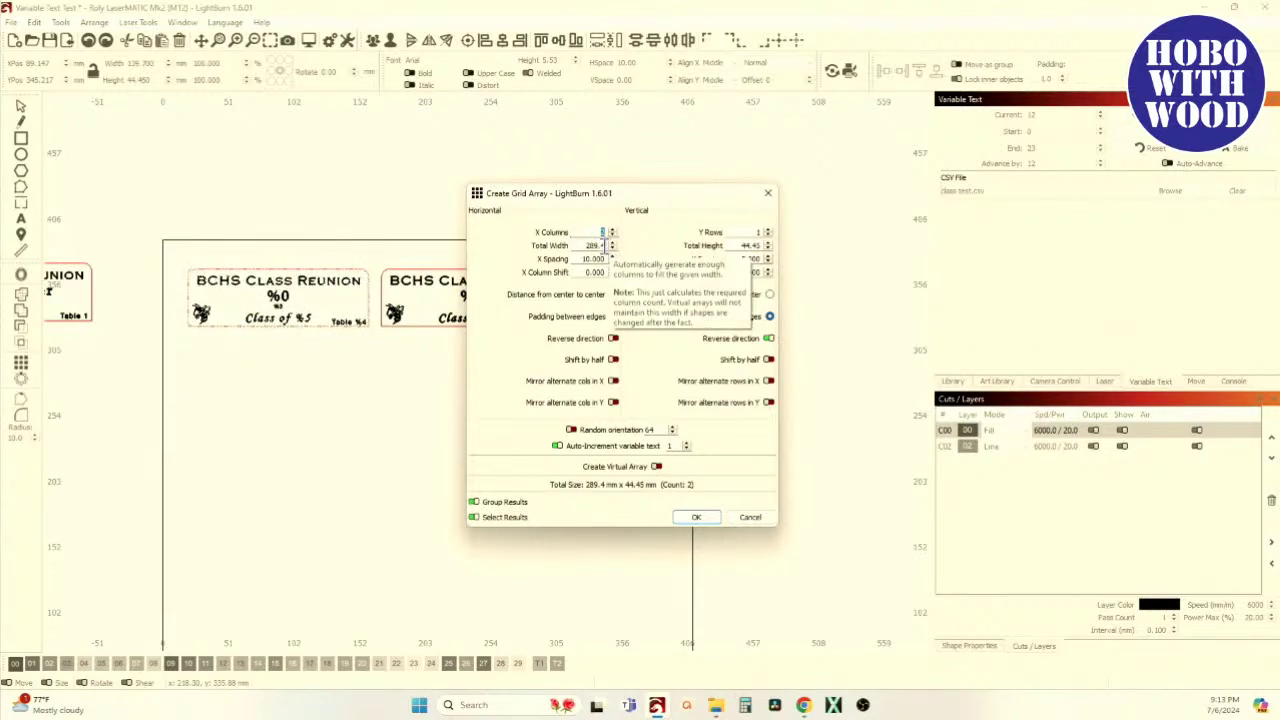
{"action": "left_click", "coordinate": [768, 229]}
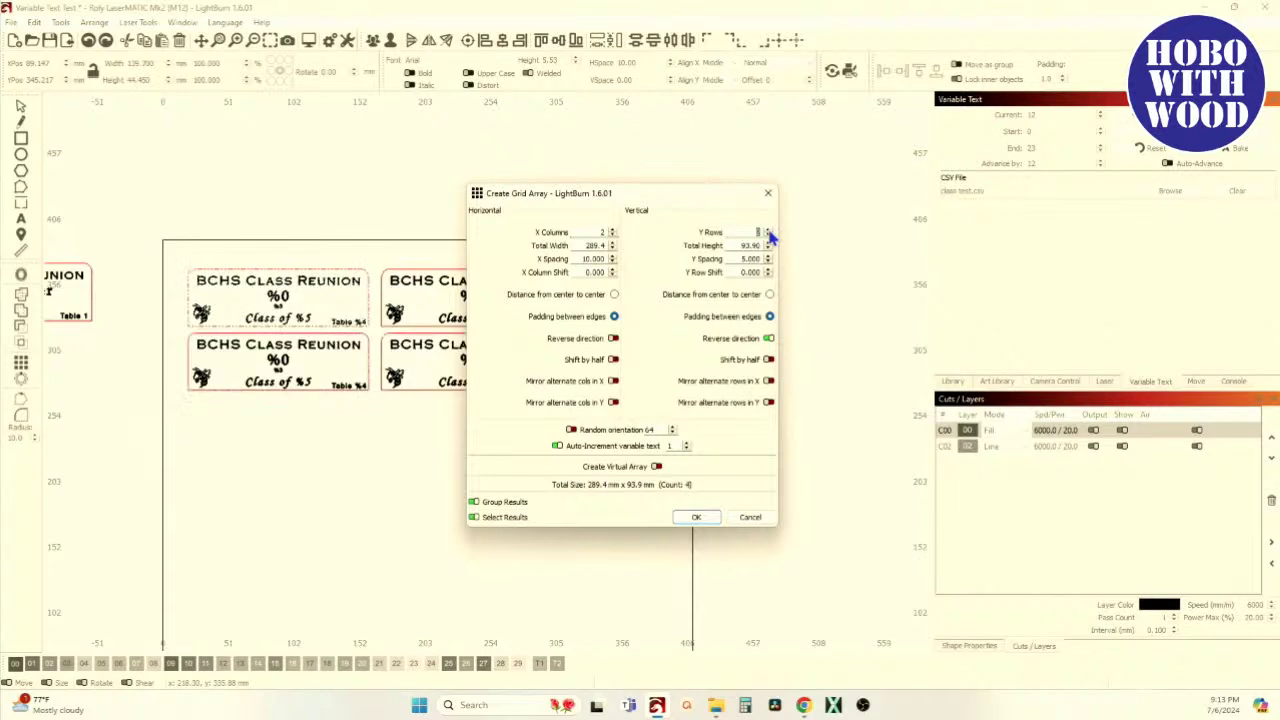
{"action": "left_click", "coordinate": [768, 229]}
{"action": "left_click", "coordinate": [768, 229]}
{"action": "left_click", "coordinate": [768, 229]}
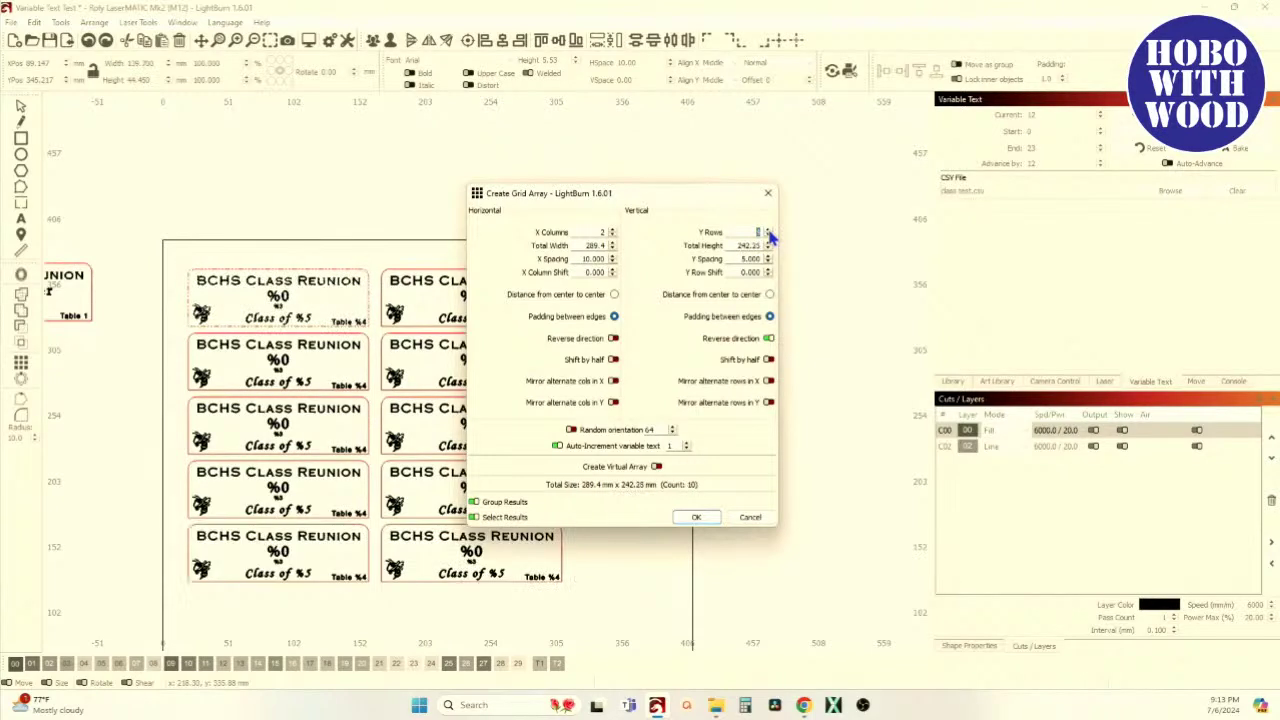
{"action": "left_click", "coordinate": [768, 229]}
{"action": "left_click", "coordinate": [768, 229]}
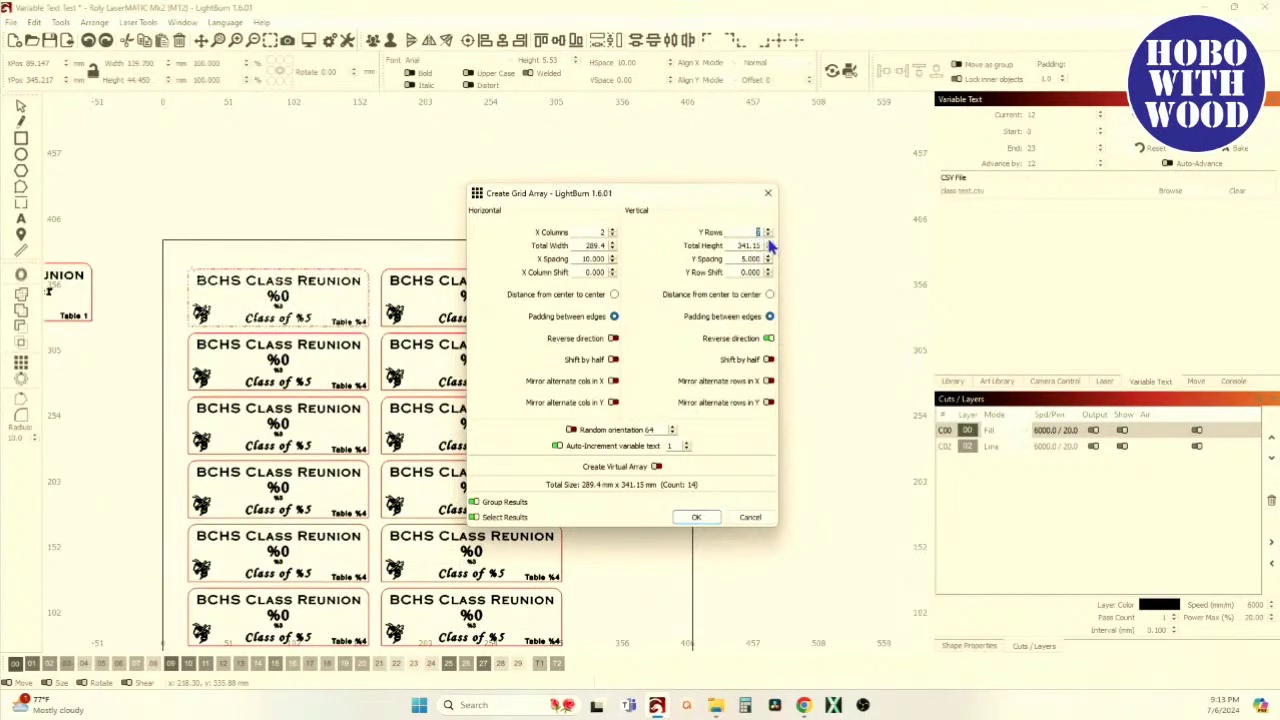
{"action": "left_click", "coordinate": [768, 236]}
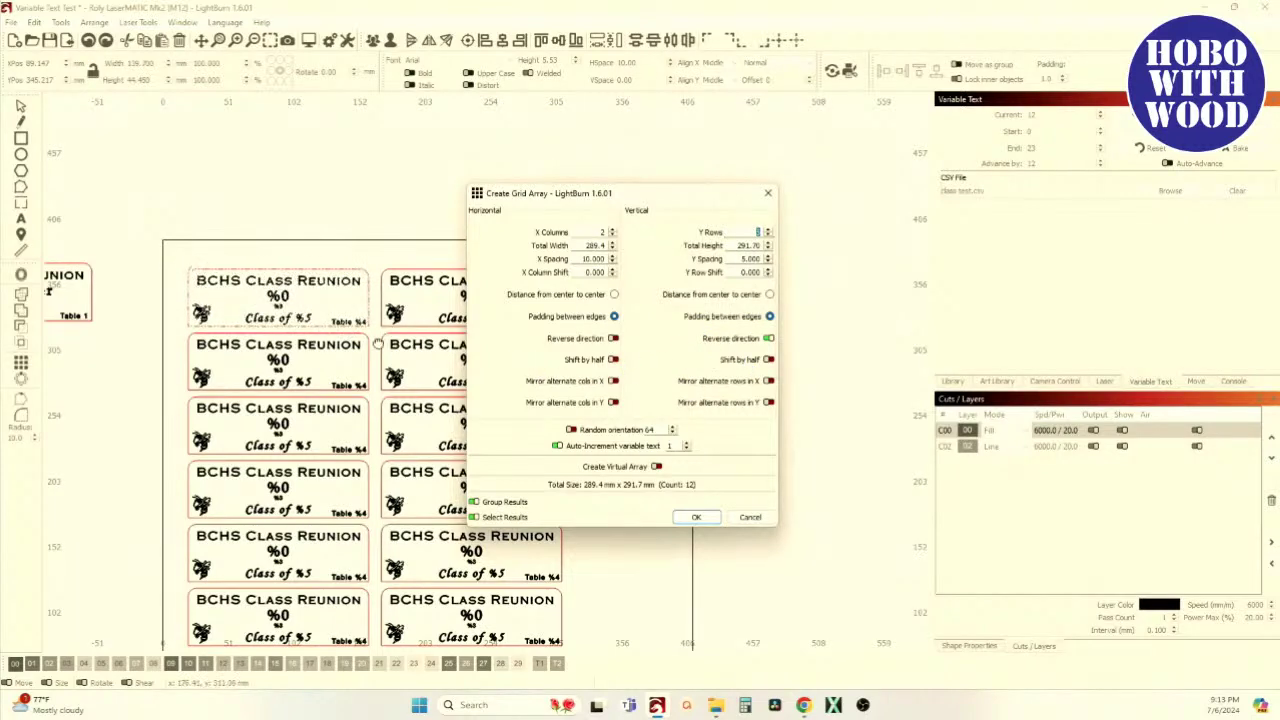
Keep Reverse direction vertically on and create the 12-tag grid
{"action": "scroll", "coordinate": [300, 358], "scroll_direction": "down", "scroll_amount": 2}
{"action": "scroll", "coordinate": [285, 355], "scroll_direction": "down", "scroll_amount": 1}
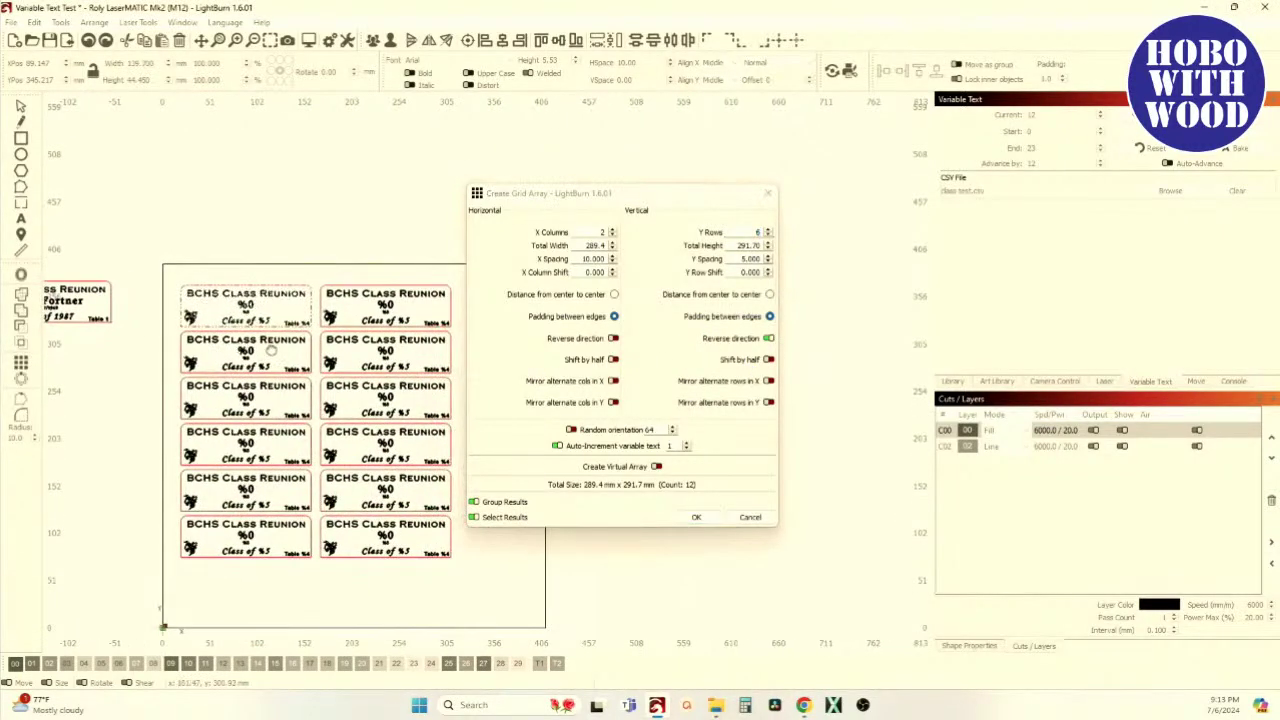
{"action": "scroll", "coordinate": [200, 287], "scroll_direction": "up", "scroll_amount": 1}
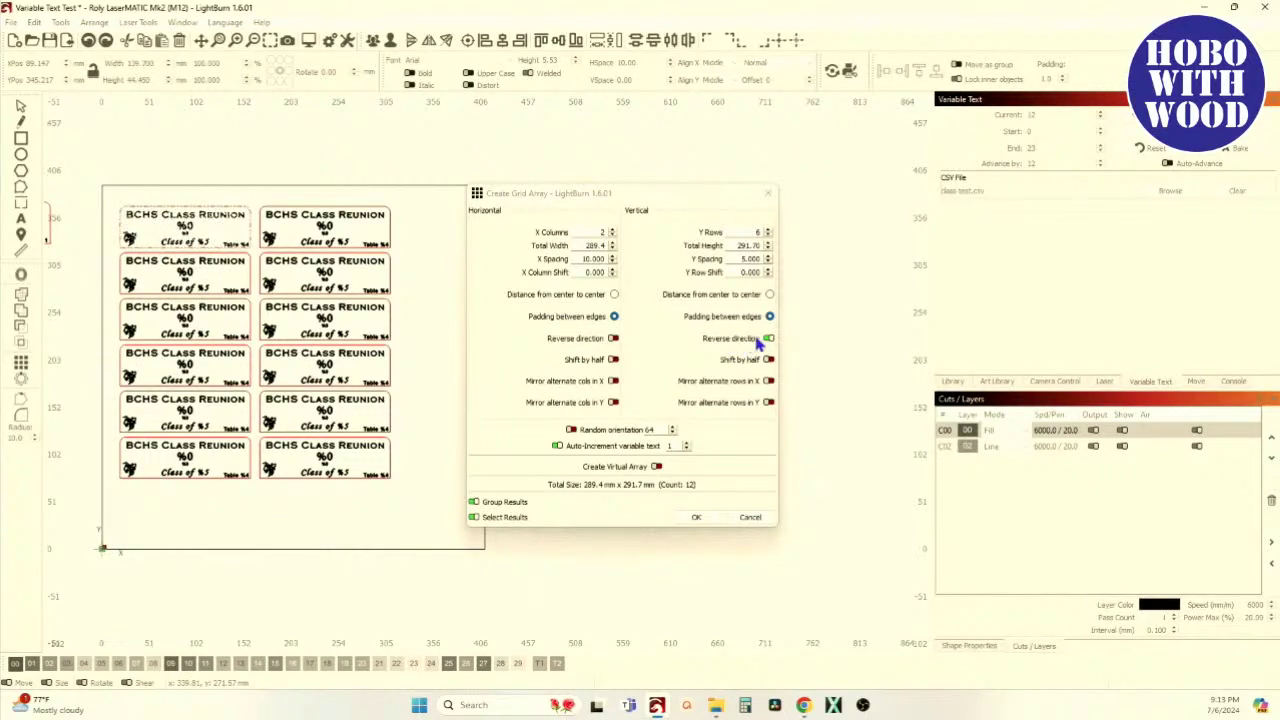
{"action": "left_click", "coordinate": [768, 339]}
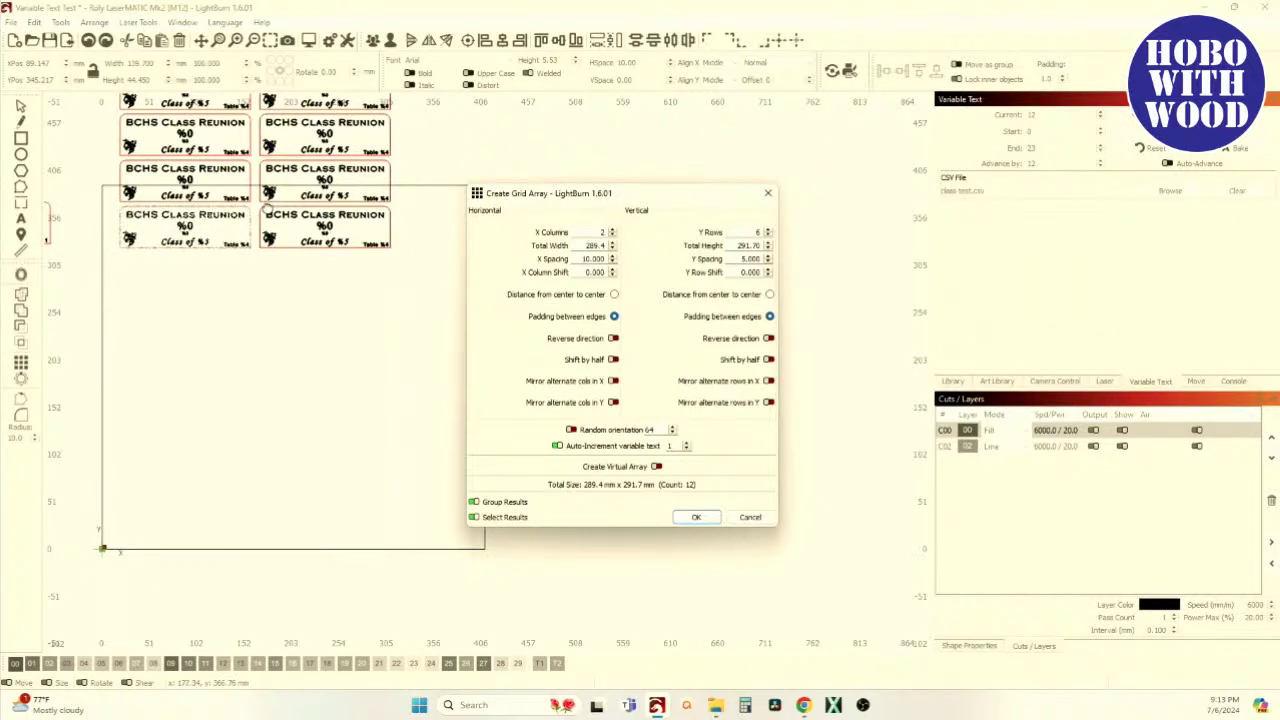
{"action": "left_click", "coordinate": [770, 340]}
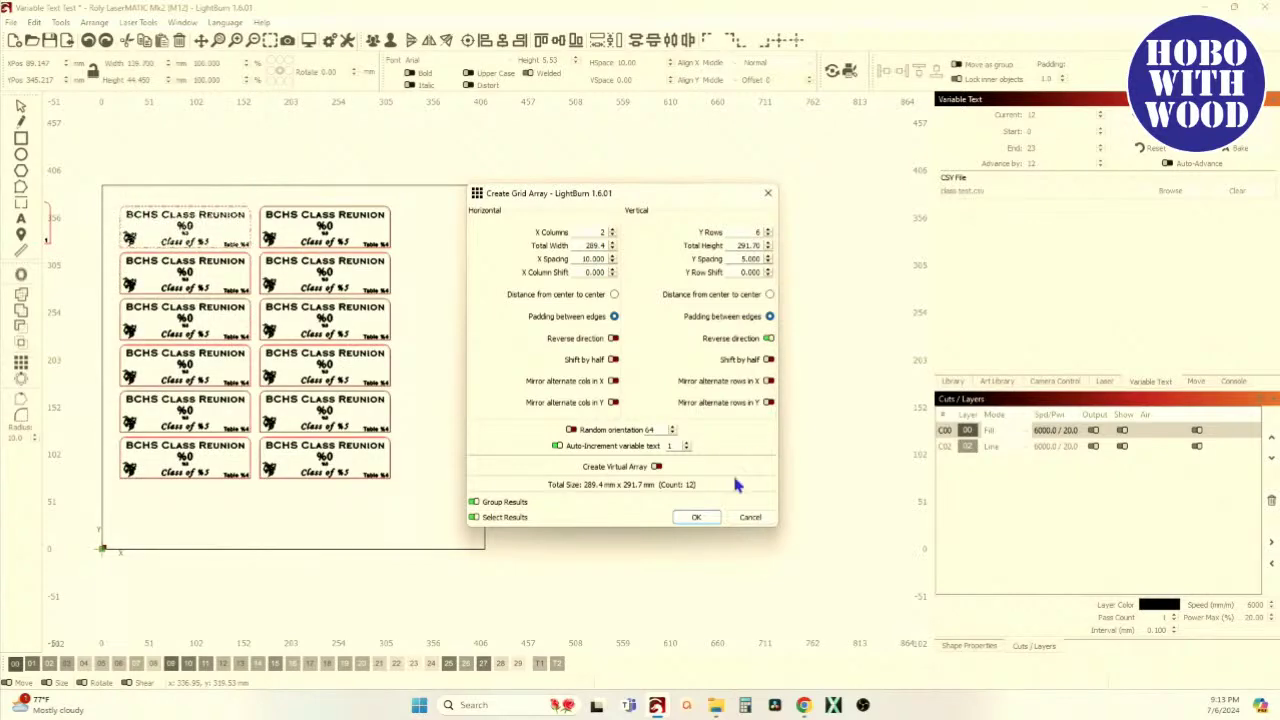
{"action": "left_click", "coordinate": [697, 518]}
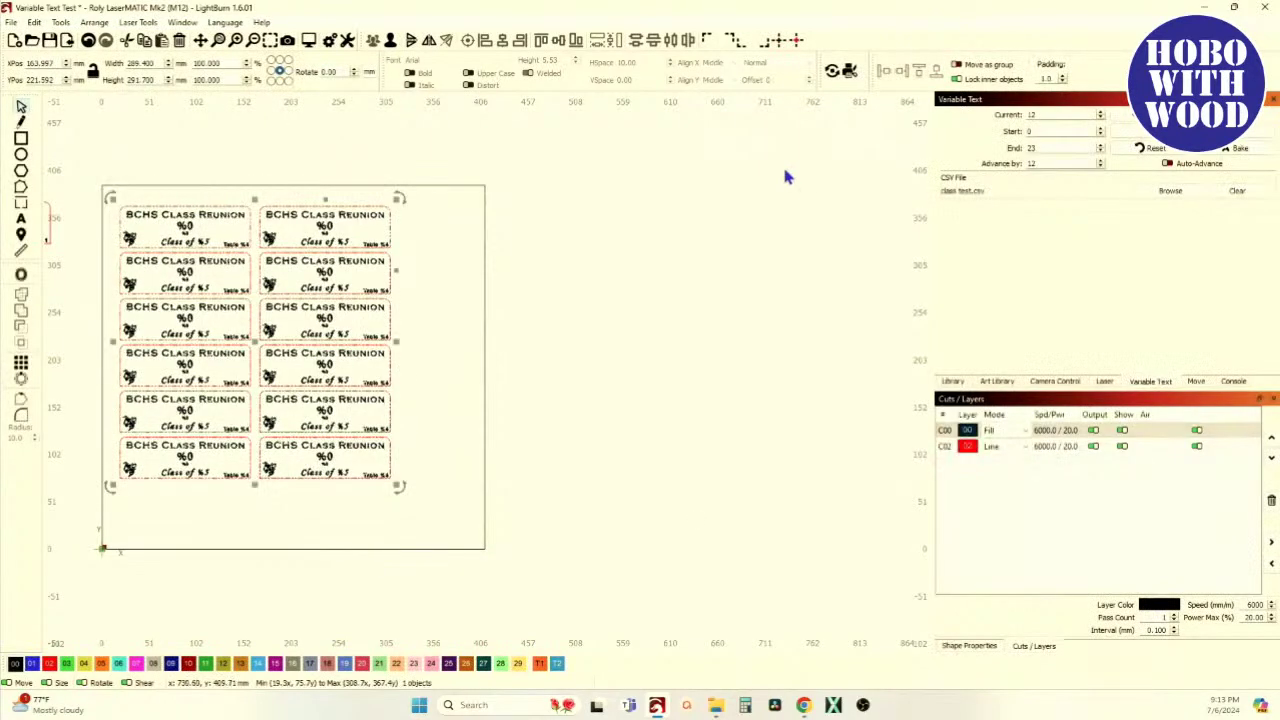
Clear the old CSV link and link class test.csv as the variable-text source
{"action": "left_click", "coordinate": [1237, 190]}
{"action": "left_click", "coordinate": [1168, 190]}
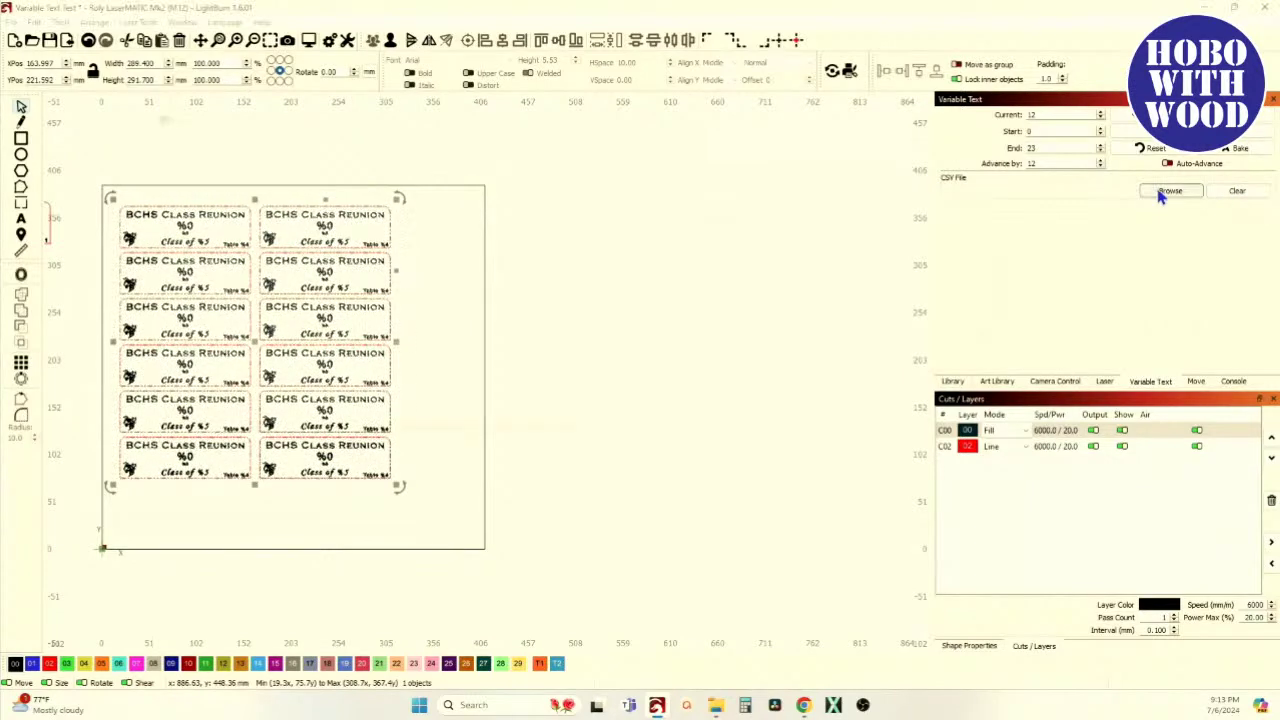
{"action": "left_click", "coordinate": [530, 345]}
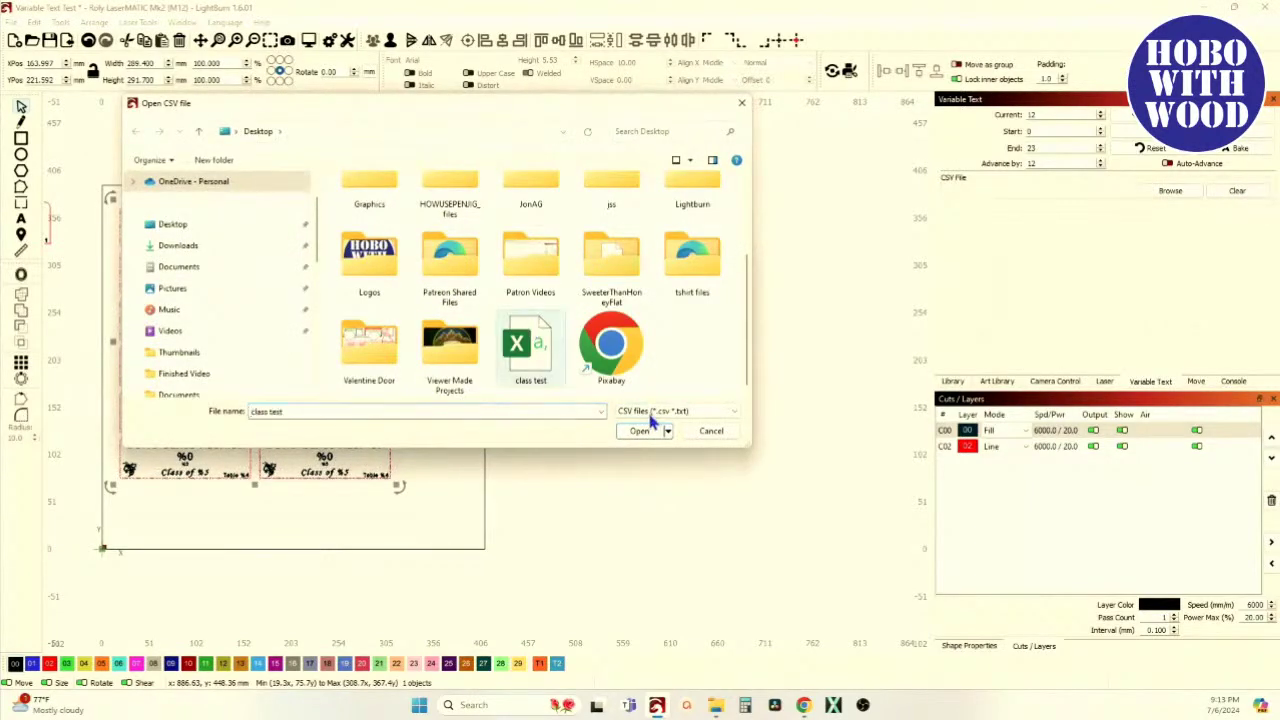
{"action": "left_click", "coordinate": [634, 432]}
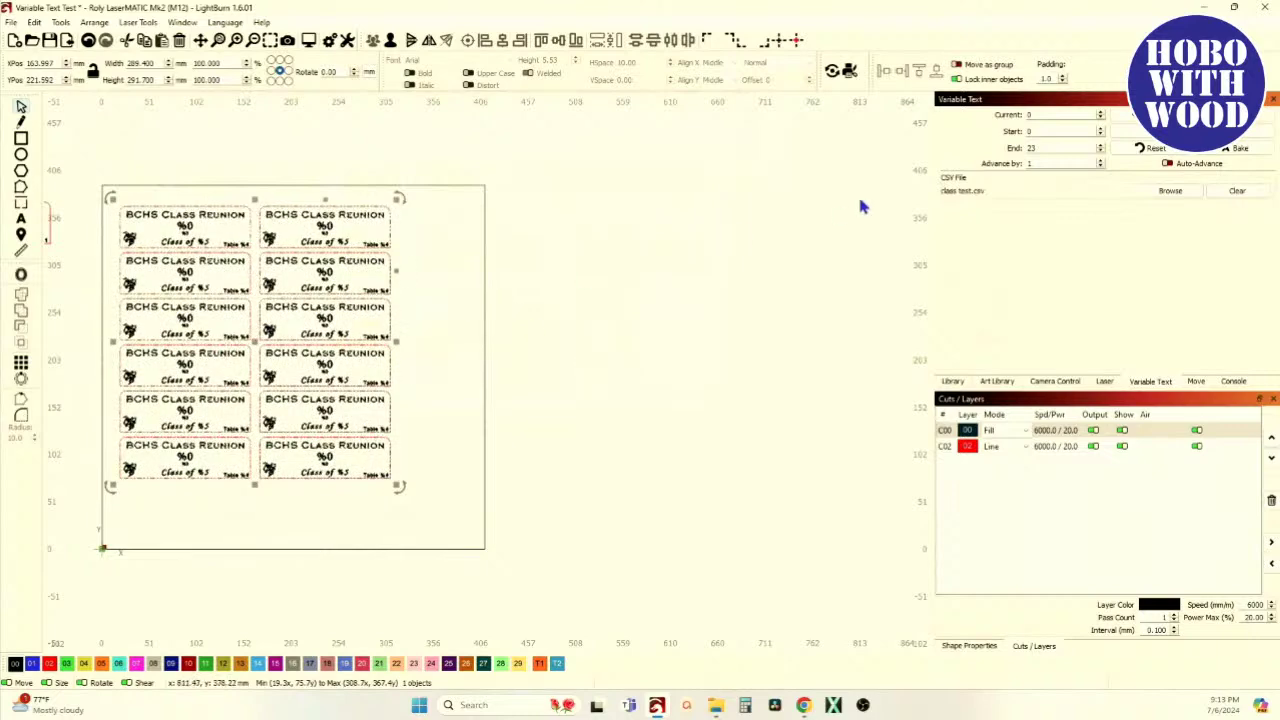
Set Advance by to 12 records per batch
{"action": "left_click", "coordinate": [1037, 163]}
{"action": "type", "text": "2"}
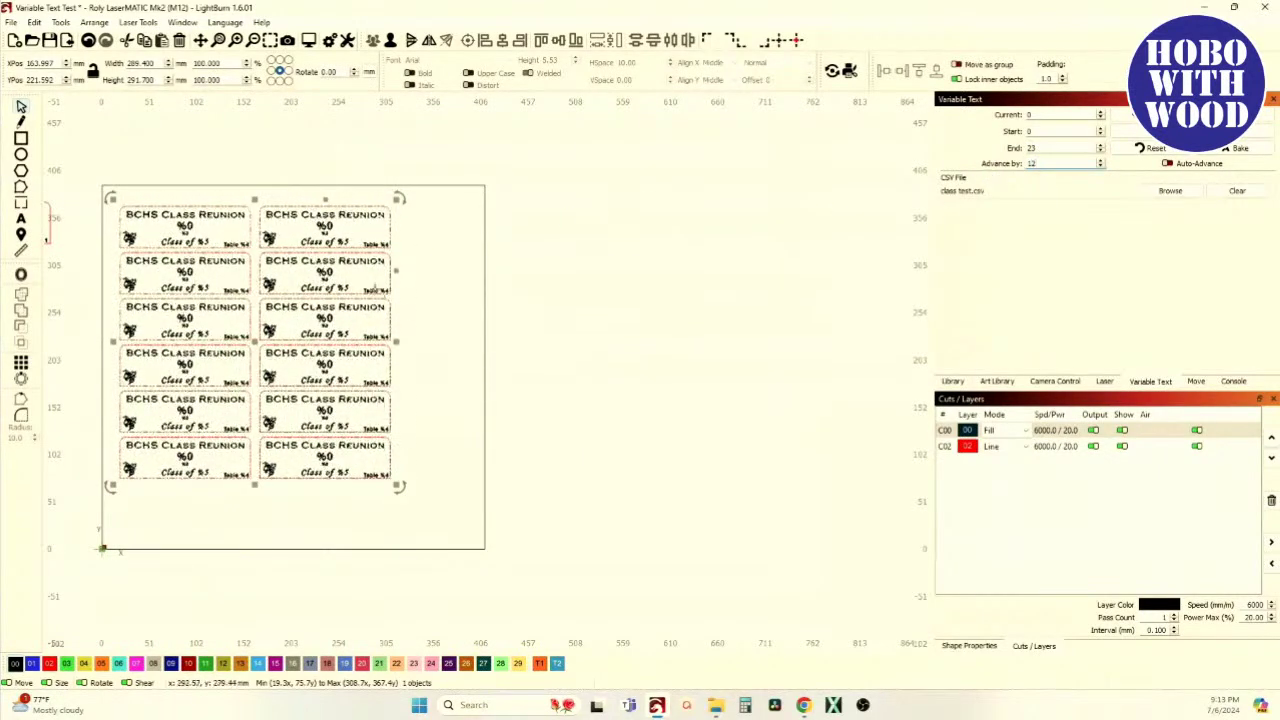
{"action": "scroll", "coordinate": [762, 235], "scroll_direction": "up", "scroll_amount": 5}
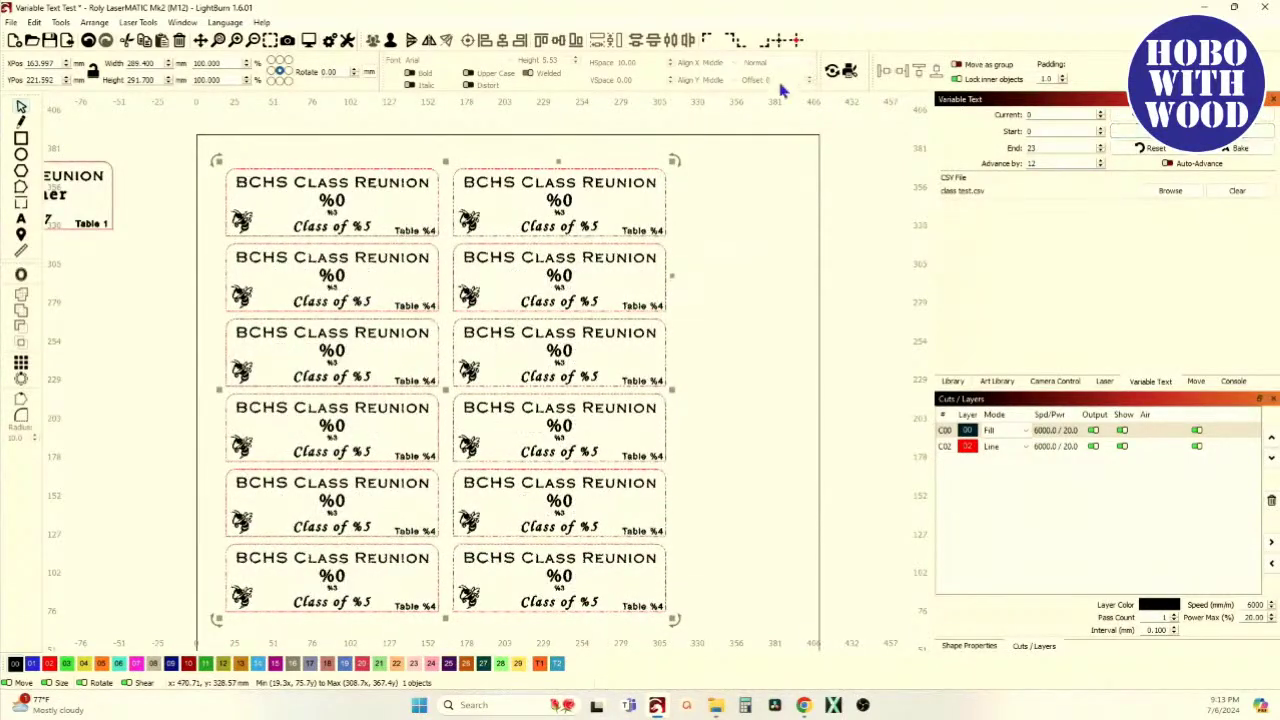
{"action": "left_click", "coordinate": [309, 41]}
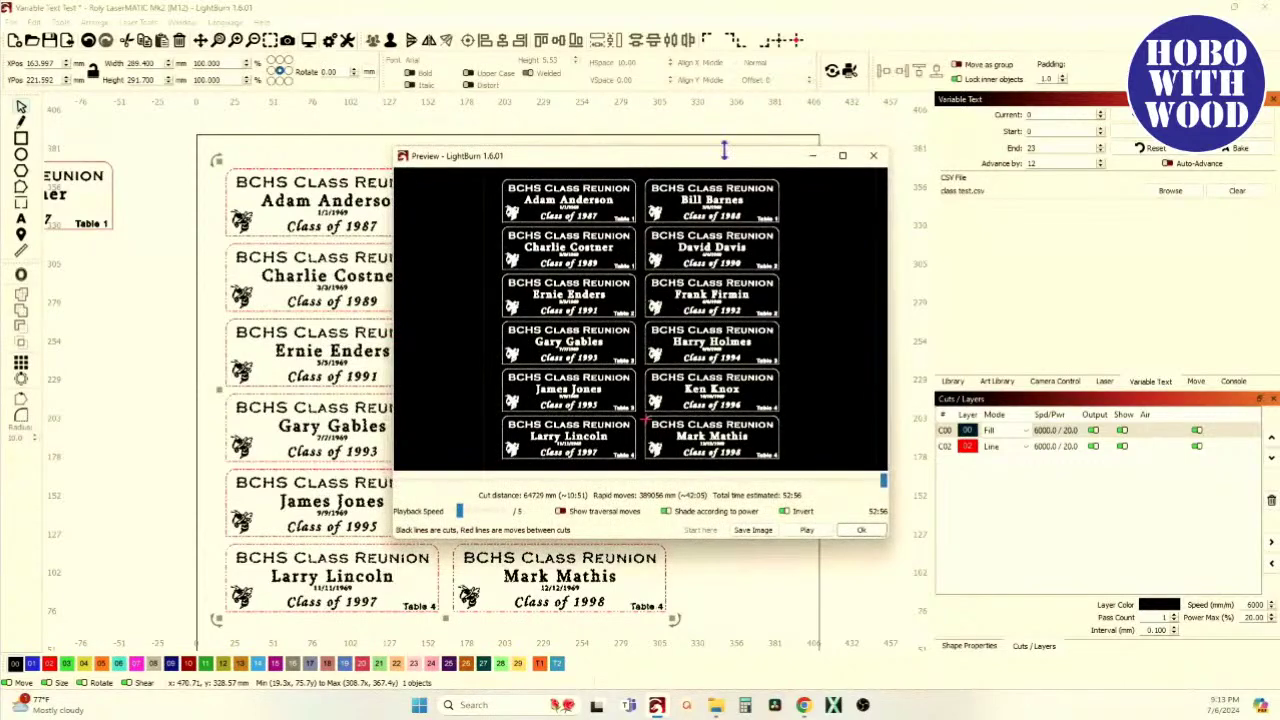
{"action": "left_click", "coordinate": [842, 157]}
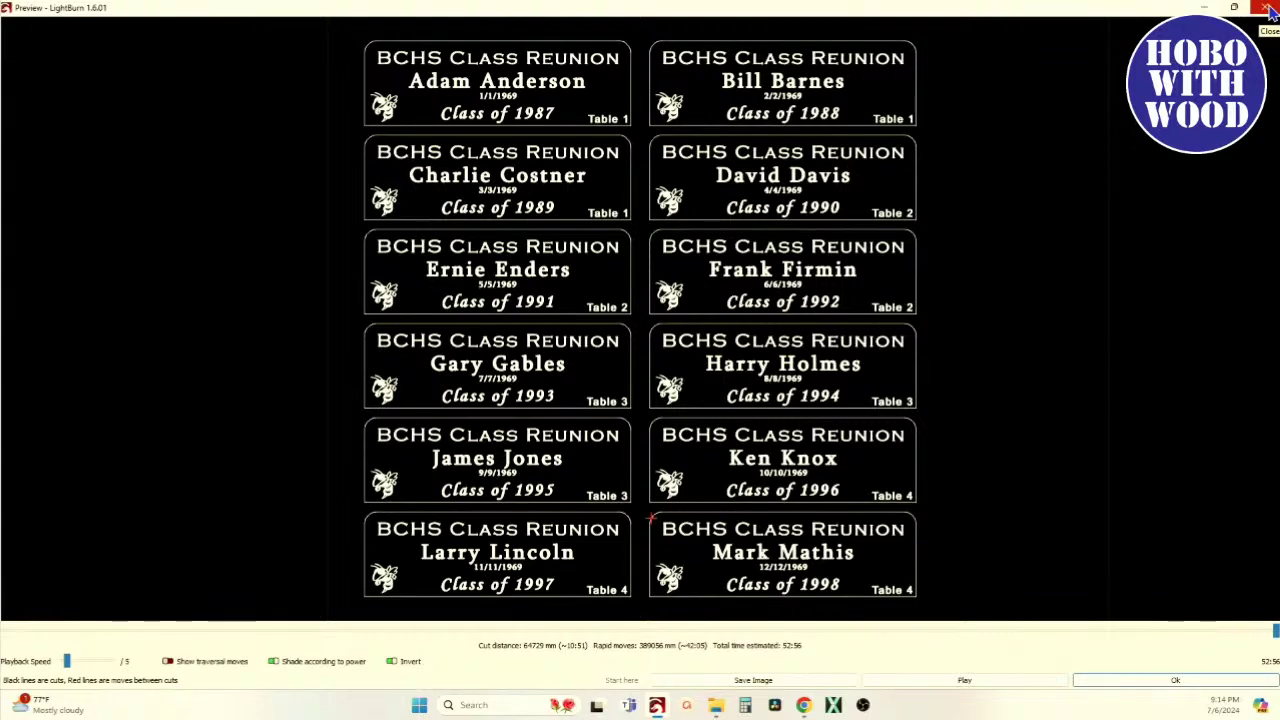
{"action": "left_click", "coordinate": [1268, 10]}
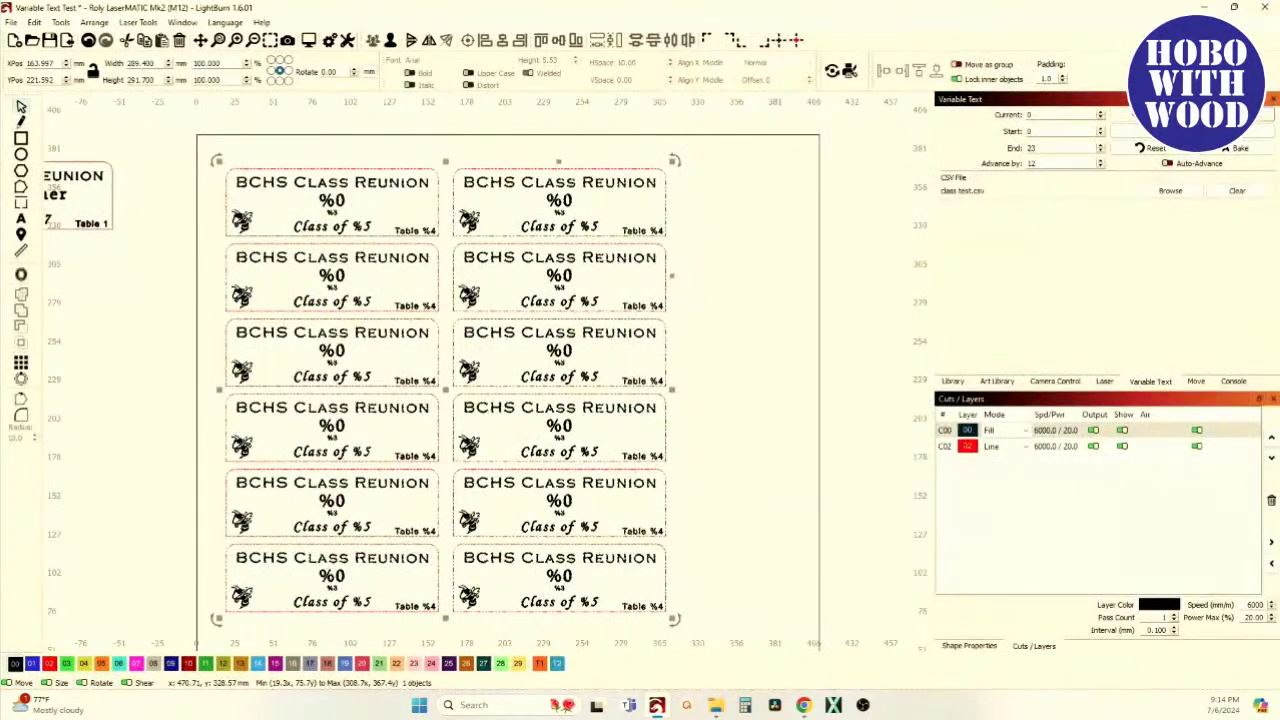
Set Current record to 12 and check the second batch of names in a maximized Preview
{"action": "left_click", "coordinate": [1100, 112]}
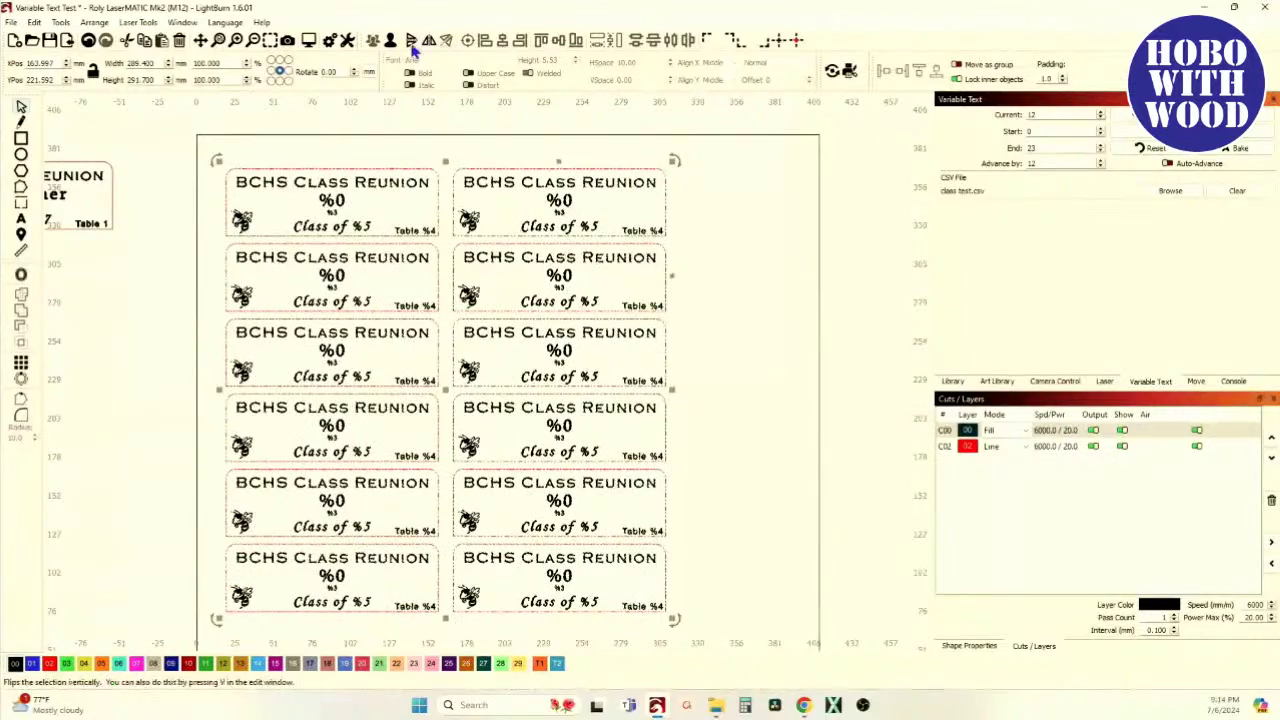
{"action": "left_click", "coordinate": [309, 42]}
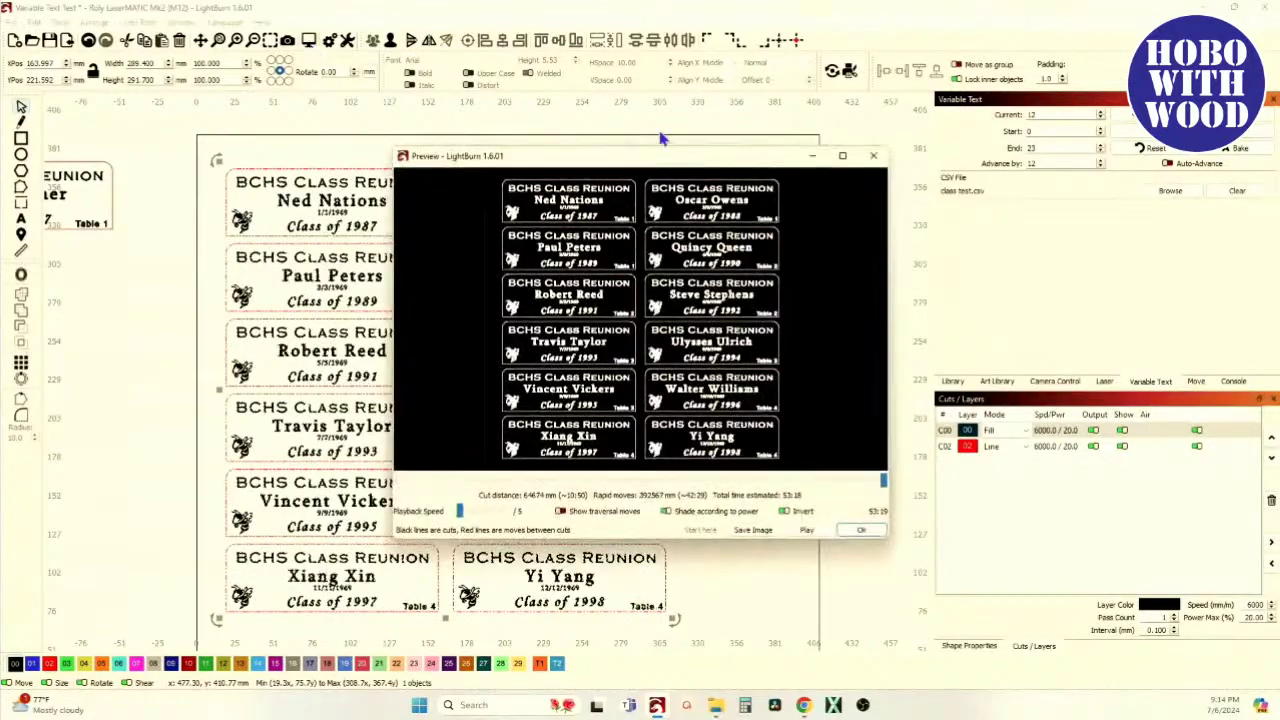
{"action": "left_click", "coordinate": [842, 155]}
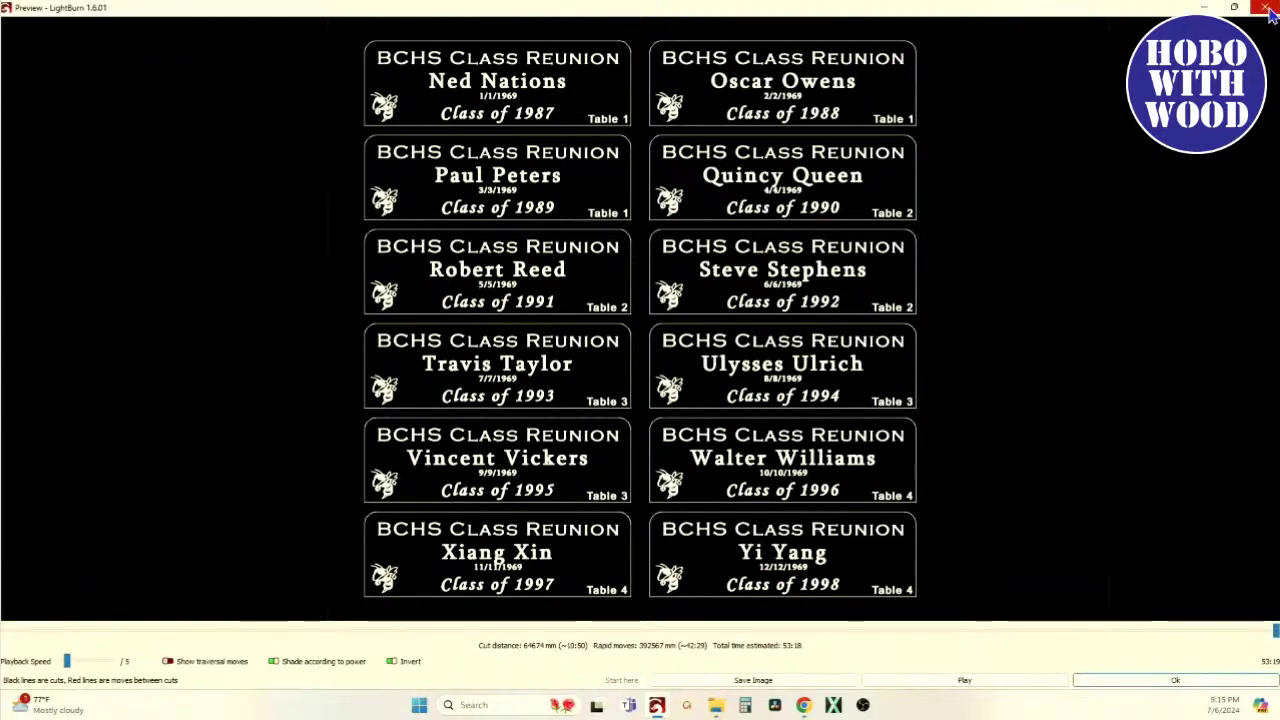
{"action": "left_click", "coordinate": [1268, 12]}
{"action": "scroll", "coordinate": [362, 298], "scroll_direction": "up", "scroll_amount": 1}
{"action": "scroll", "coordinate": [362, 298], "scroll_direction": "down", "scroll_amount": 3}
{"action": "scroll", "coordinate": [380, 277], "scroll_direction": "up", "scroll_amount": 4}
{"action": "scroll", "coordinate": [380, 277], "scroll_direction": "up", "scroll_amount": 1}
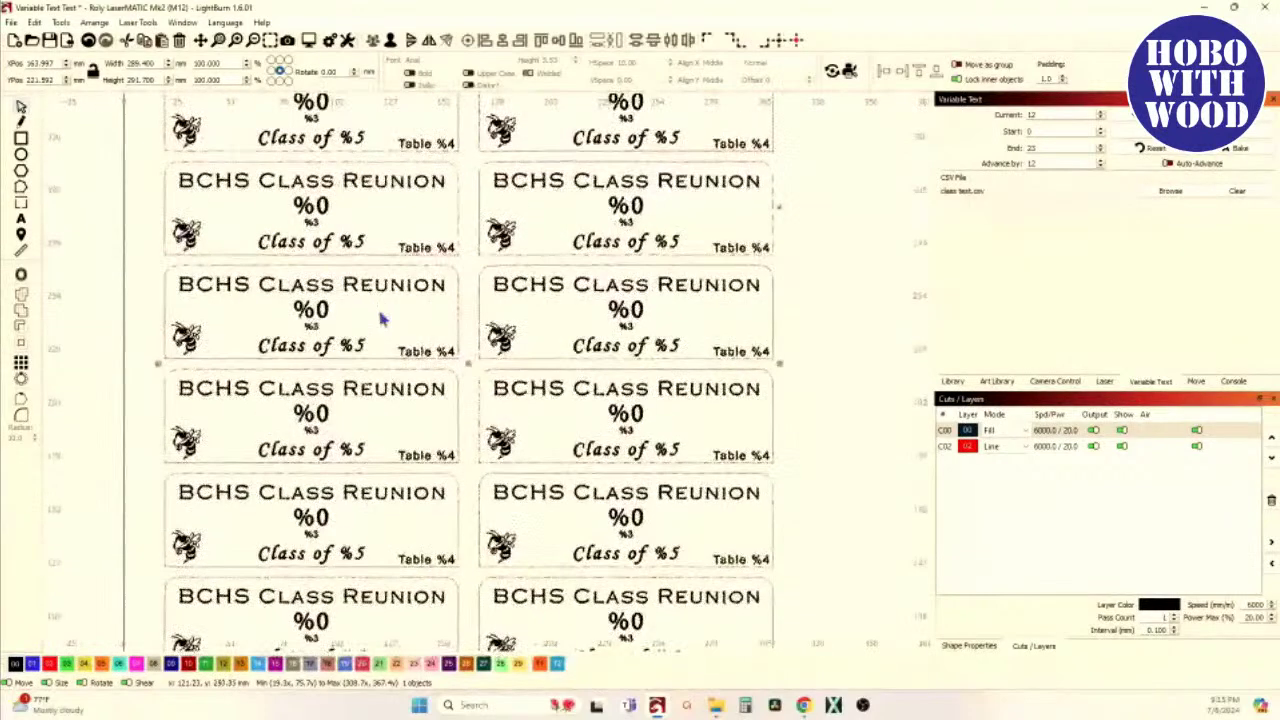
{"action": "scroll", "coordinate": [380, 315], "scroll_direction": "down", "scroll_amount": 3}
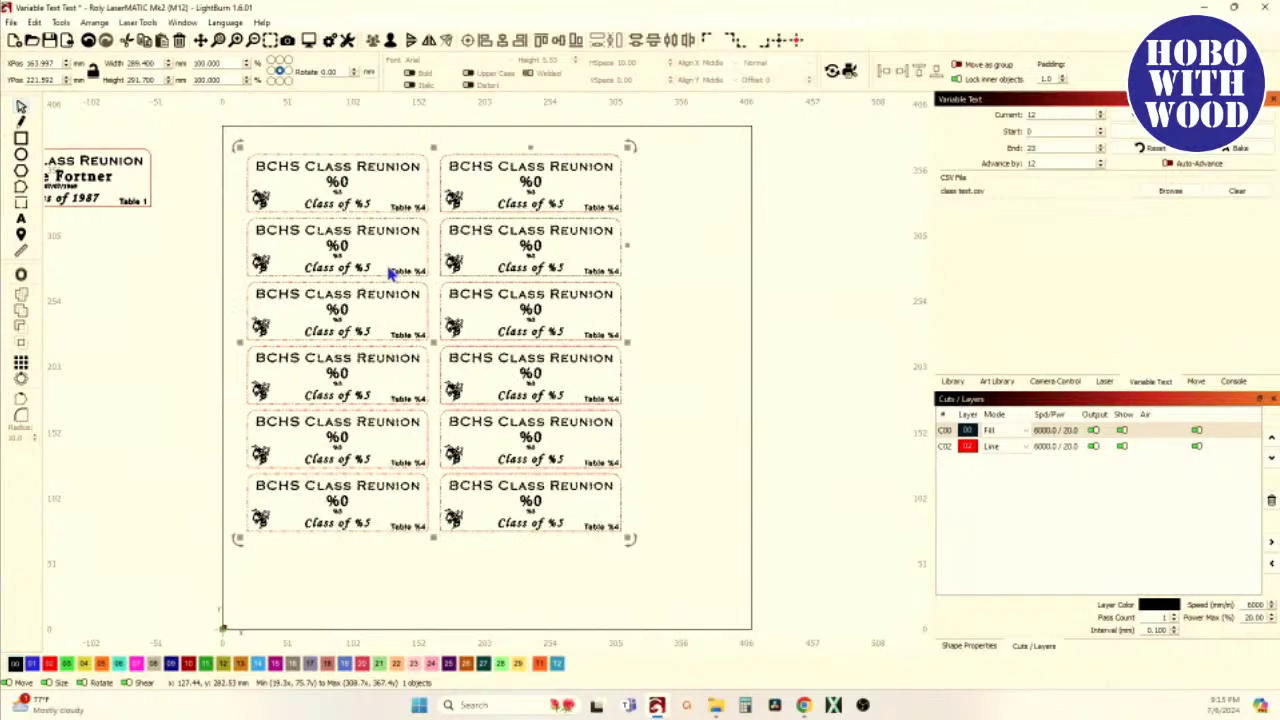
{"action": "left_click_drag", "start_coordinate": [390, 272], "coordinate": [450, 334]}
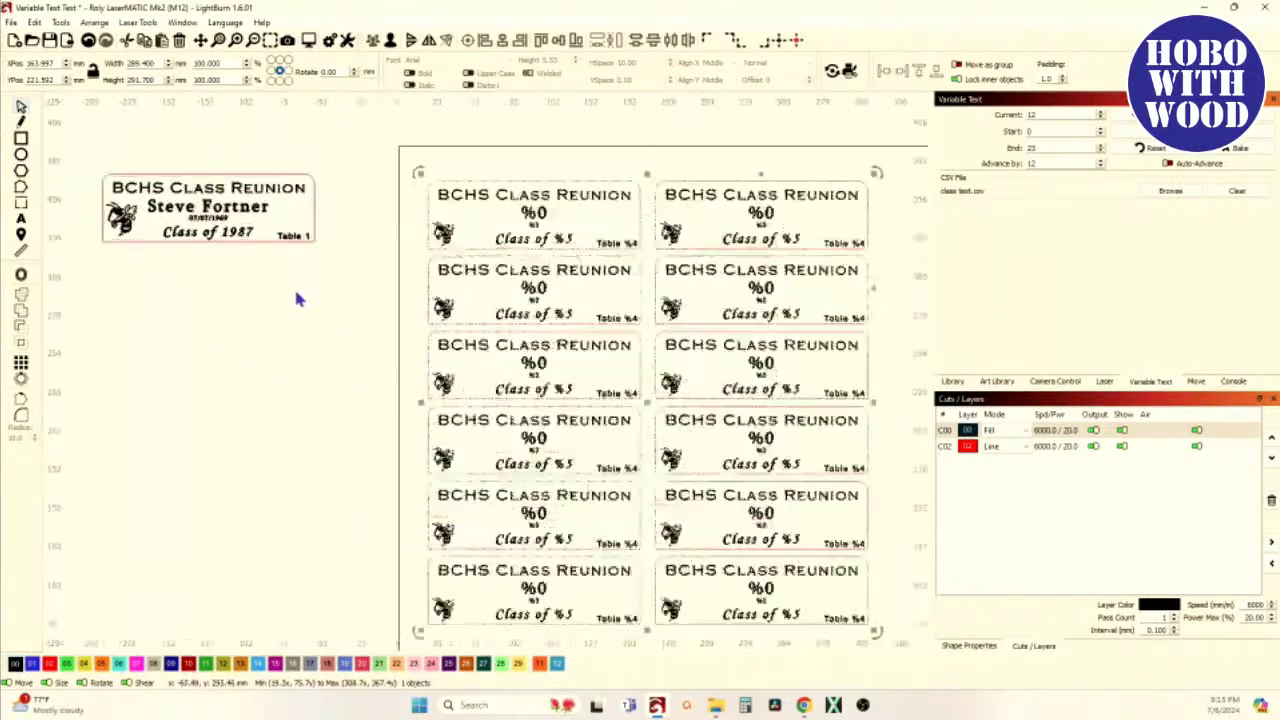
{"action": "scroll", "coordinate": [397, 354], "scroll_direction": "up", "scroll_amount": 3}
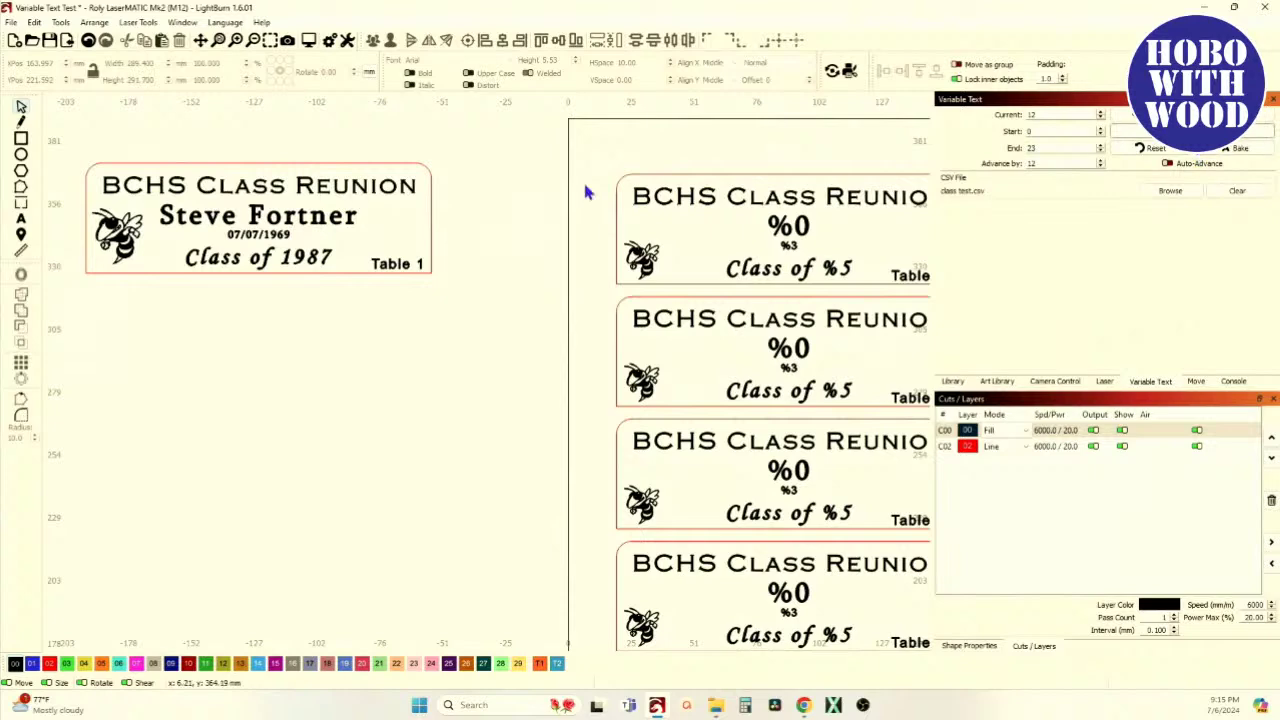
{"action": "scroll", "coordinate": [645, 265], "scroll_direction": "down", "scroll_amount": 2}
{"action": "left_click_drag", "start_coordinate": [706, 268], "coordinate": [542, 270]}
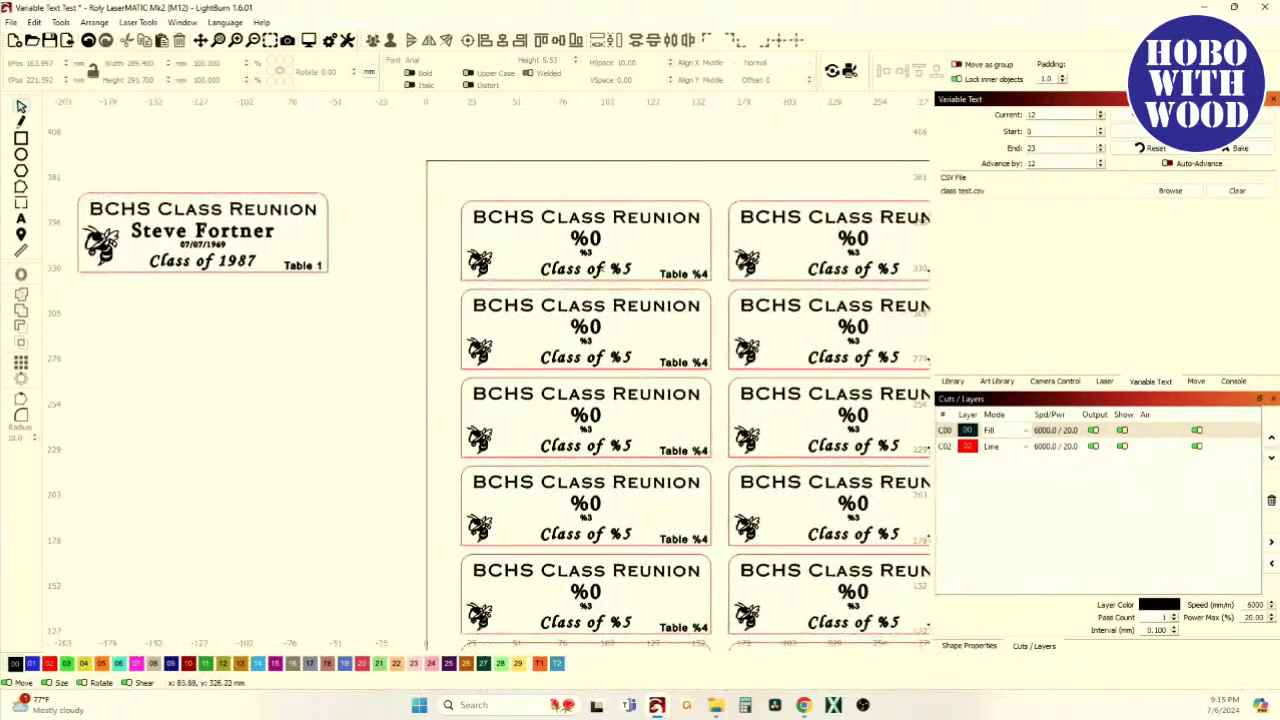
{"action": "scroll", "coordinate": [214, 254], "scroll_direction": "up", "scroll_amount": 2}
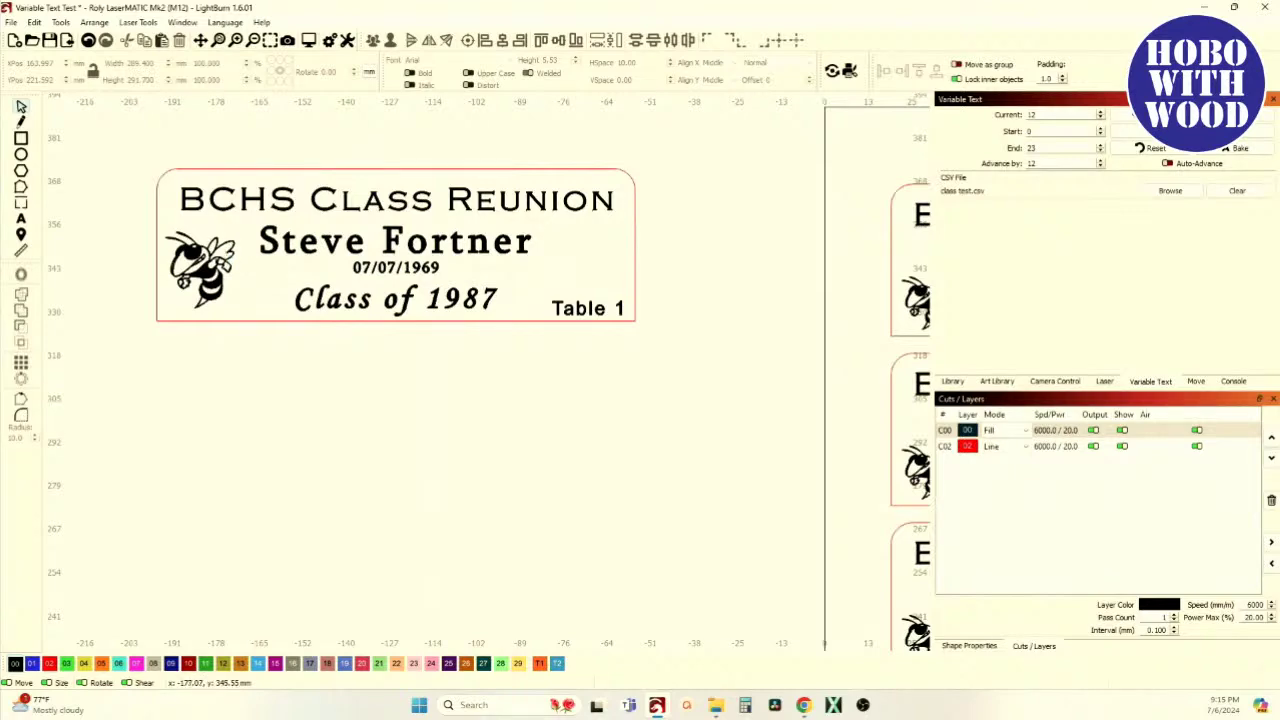
{"action": "scroll", "coordinate": [190, 280], "scroll_direction": "down", "scroll_amount": 5}
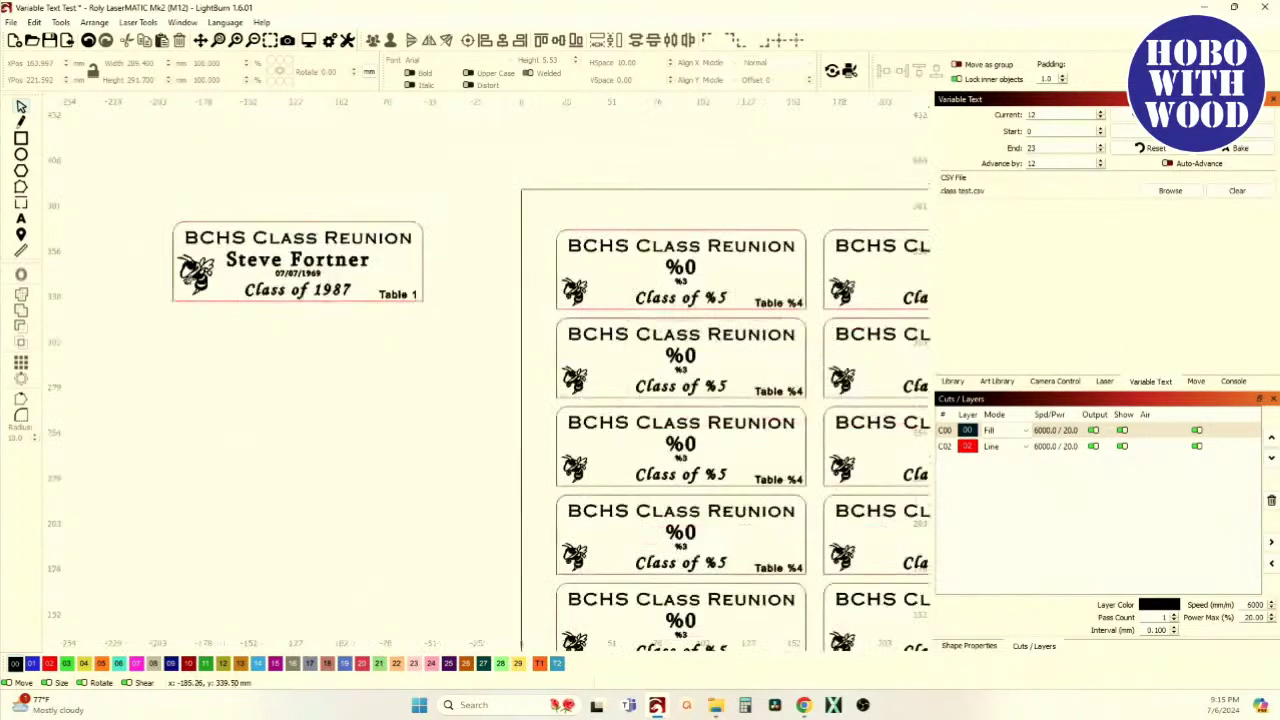
{"action": "scroll", "coordinate": [215, 228], "scroll_direction": "up", "scroll_amount": 2}
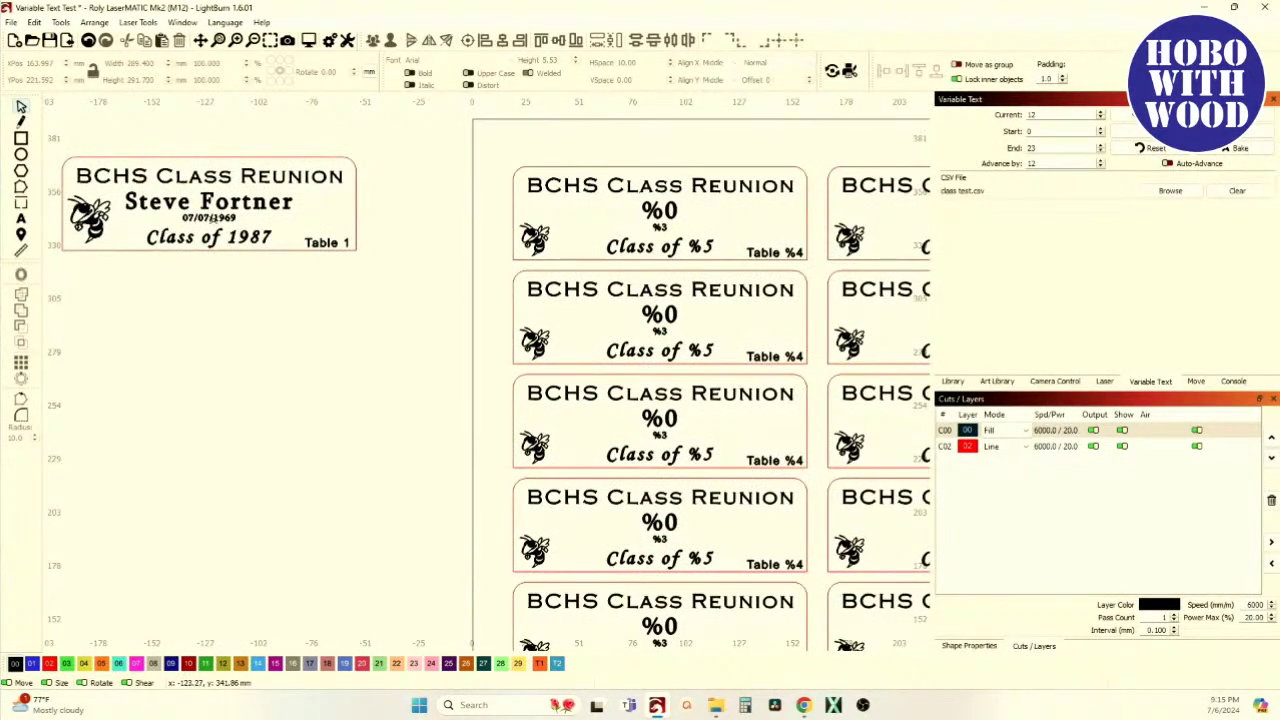
{"action": "scroll", "coordinate": [215, 228], "scroll_direction": "down", "scroll_amount": 2}
{"action": "scroll", "coordinate": [290, 285], "scroll_direction": "down", "scroll_amount": 2}
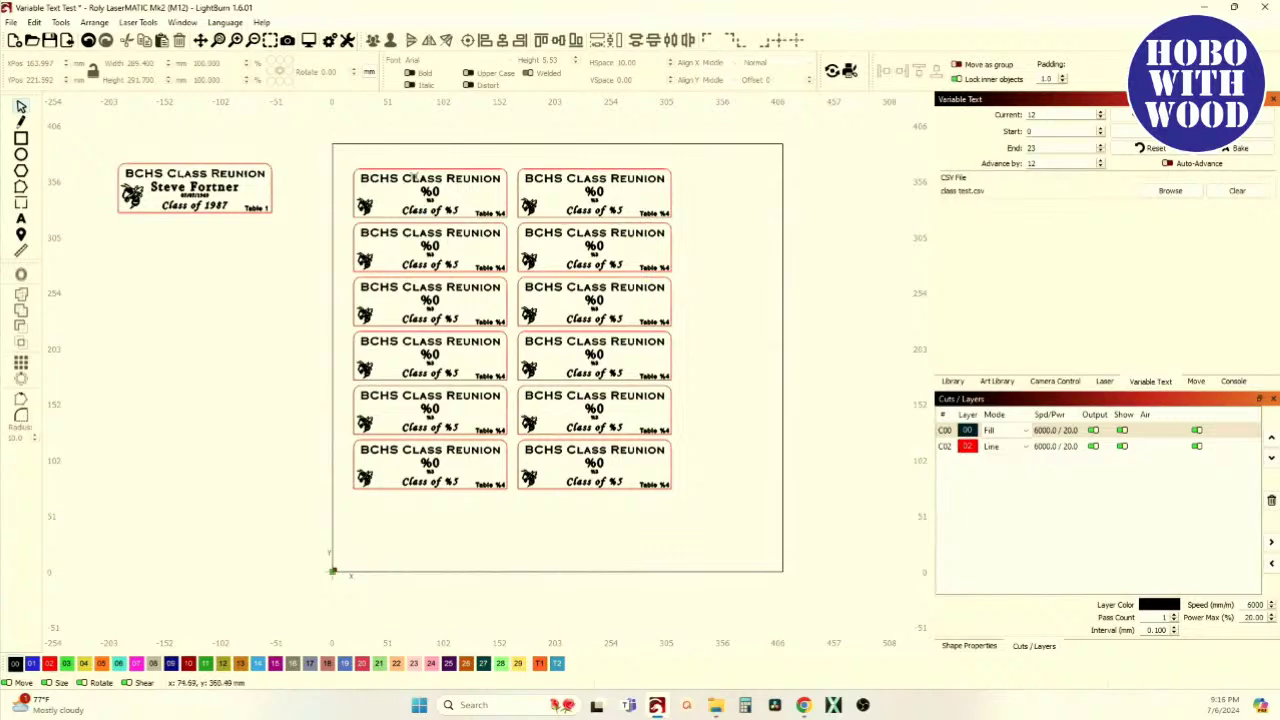
{"action": "scroll", "coordinate": [410, 177], "scroll_direction": "up", "scroll_amount": 3}
{"action": "scroll", "coordinate": [445, 182], "scroll_direction": "down", "scroll_amount": 2}
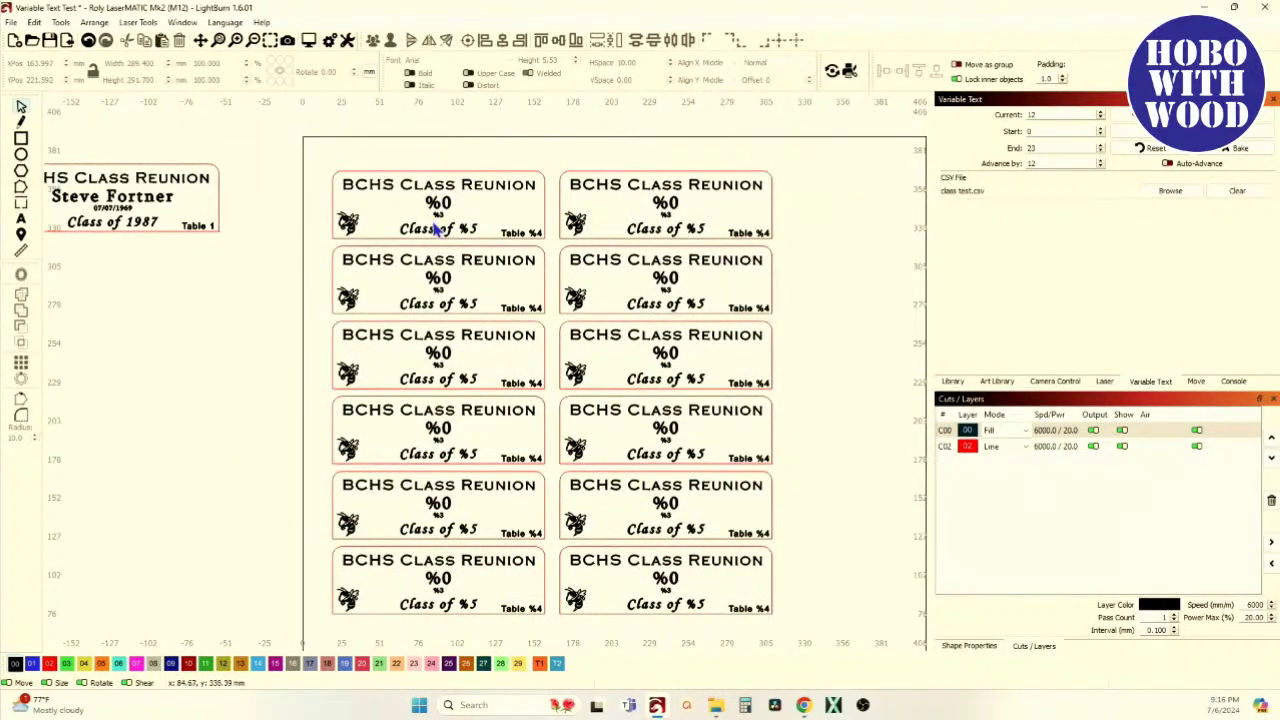
{"action": "scroll", "coordinate": [430, 228], "scroll_direction": "up", "scroll_amount": 3}
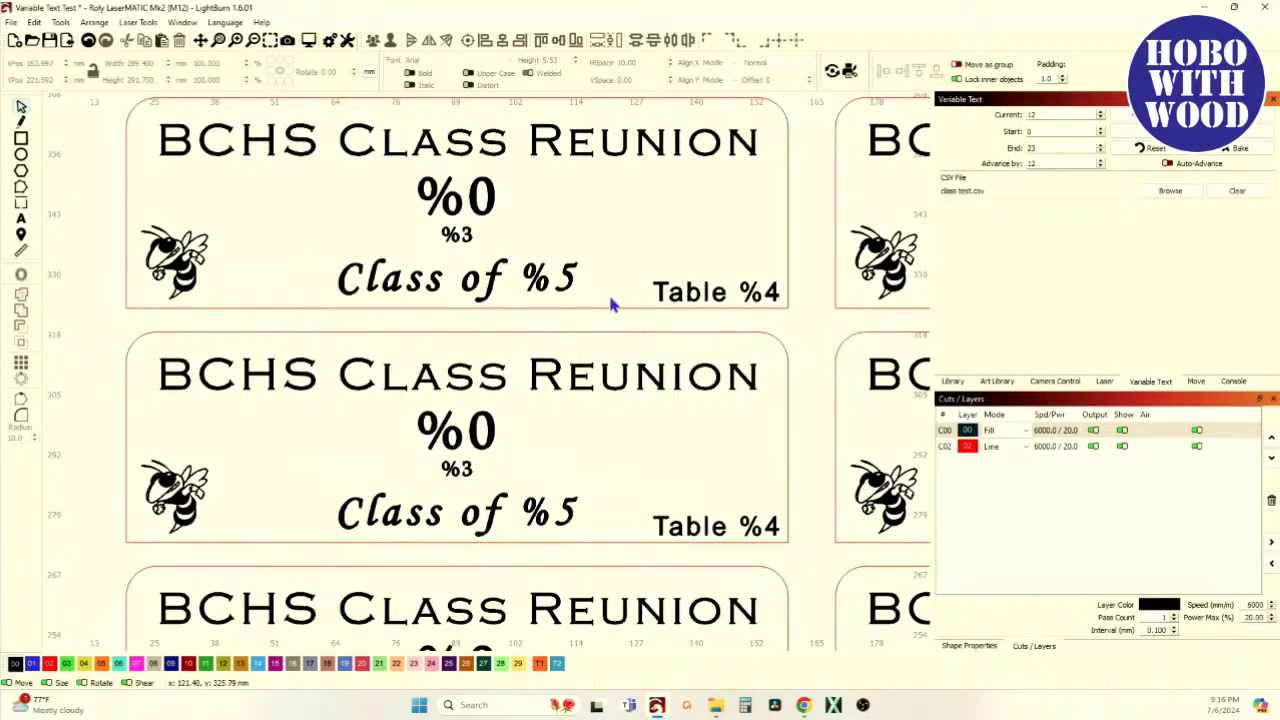
{"action": "scroll", "coordinate": [600, 291], "scroll_direction": "down", "scroll_amount": 3}
{"action": "scroll", "coordinate": [456, 283], "scroll_direction": "up", "scroll_amount": 1}
{"action": "scroll", "coordinate": [456, 283], "scroll_direction": "down", "scroll_amount": 1}
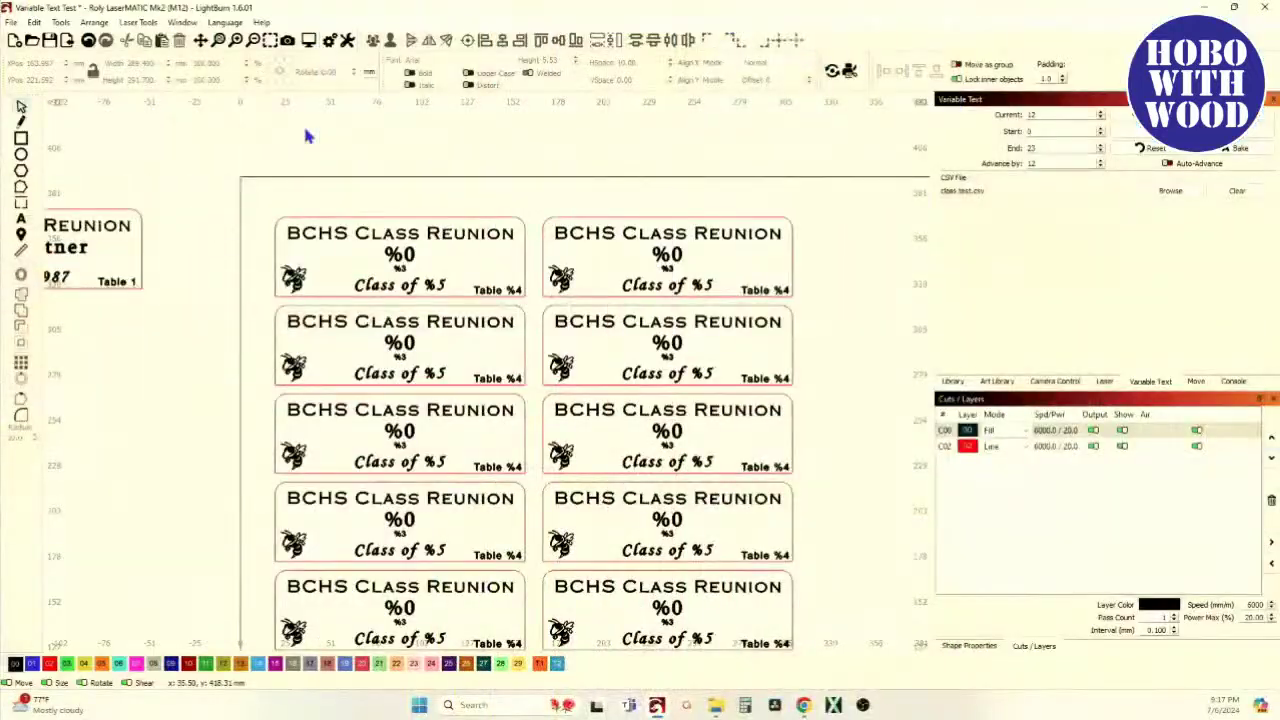
Open LightBurn's Online Documentation from the Help menu in the web browser
{"action": "left_click", "coordinate": [182, 22]}
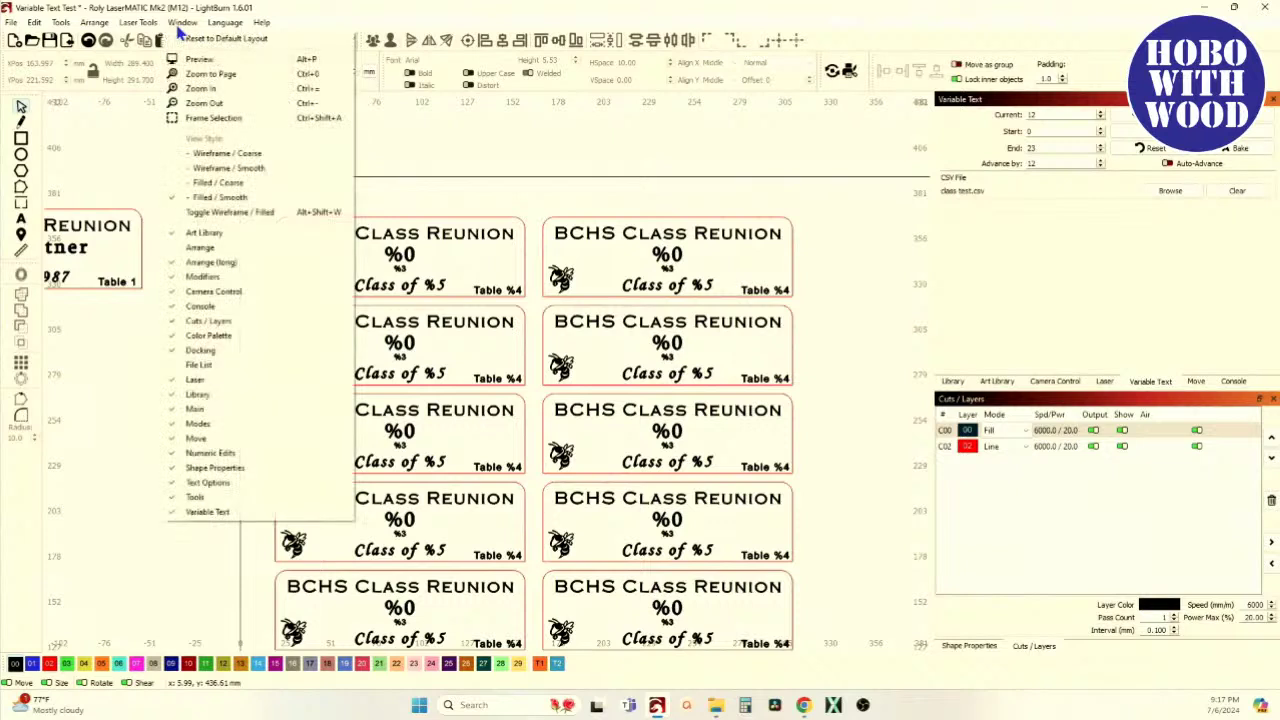
{"action": "mouse_move", "coordinate": [280, 28]}
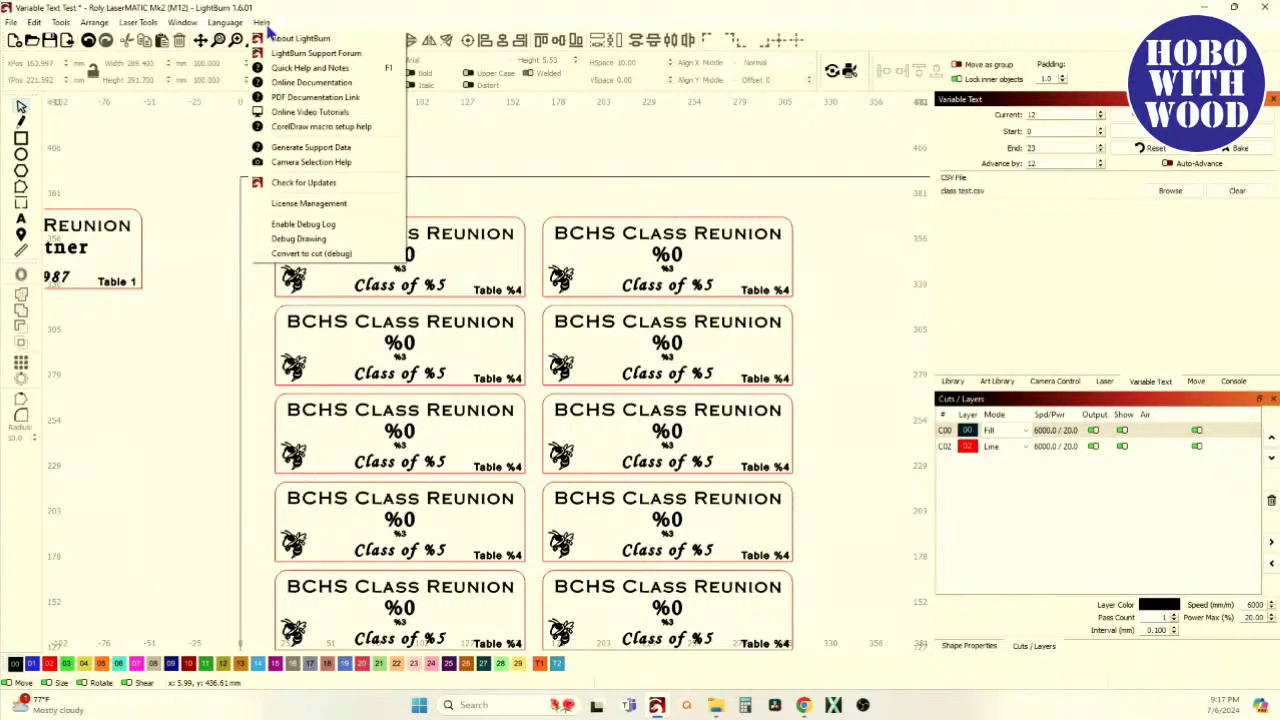
{"action": "left_click", "coordinate": [297, 87]}
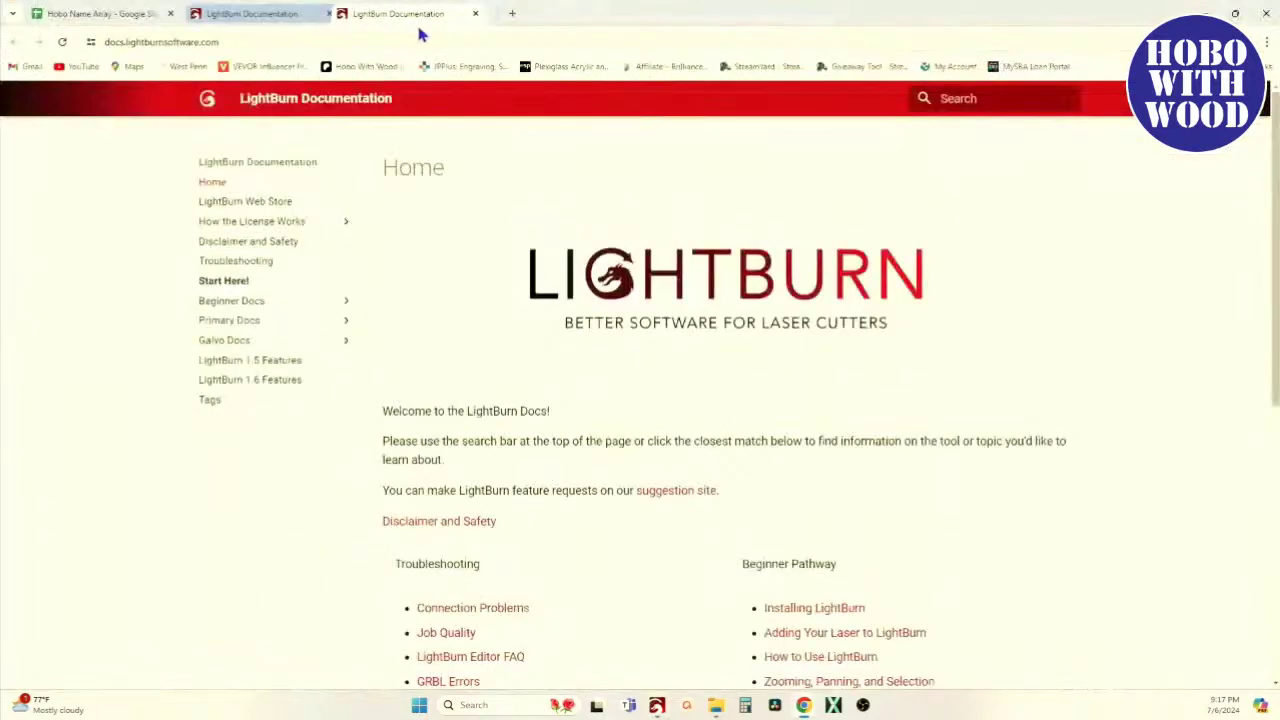
Tidy the browser windows back to the LightBurn Documentation tab
{"action": "mouse_move", "coordinate": [440, 22]}
{"action": "left_mouse_down"}
{"action": "mouse_move", "coordinate": [406, 66]}
{"action": "mouse_move", "coordinate": [428, 34]}
{"action": "left_mouse_up"}
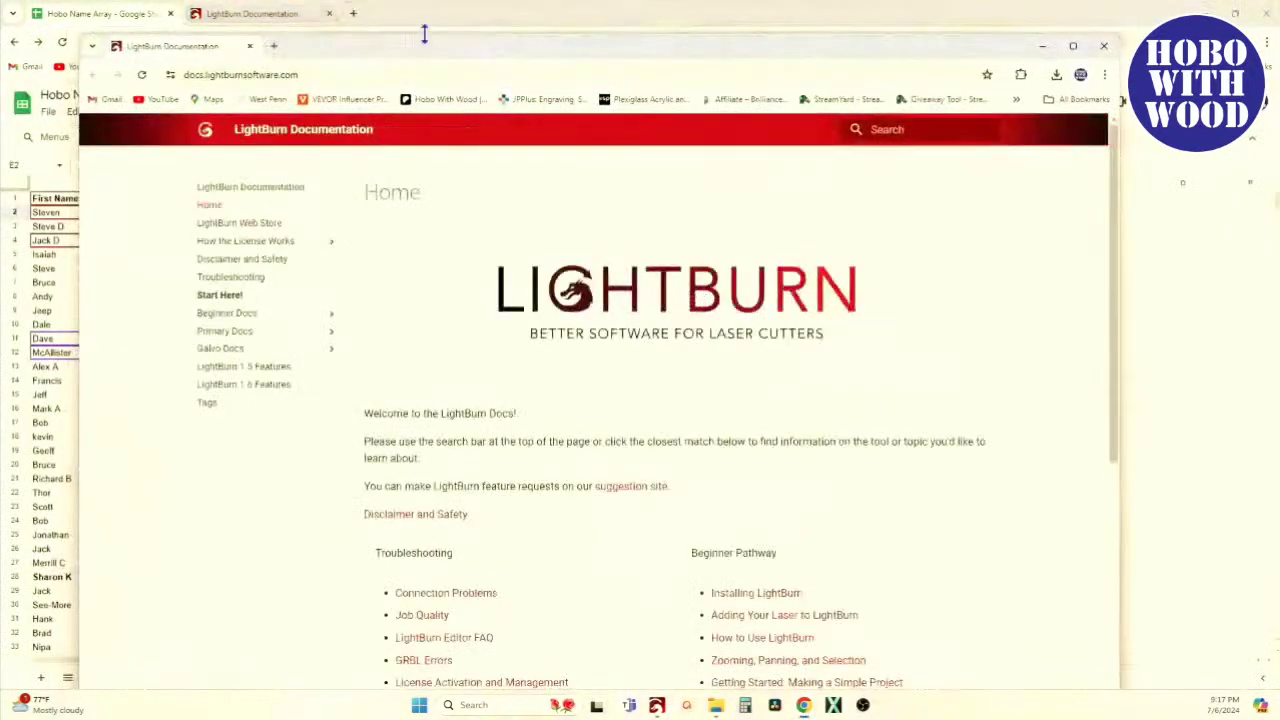
{"action": "left_click", "coordinate": [249, 47]}
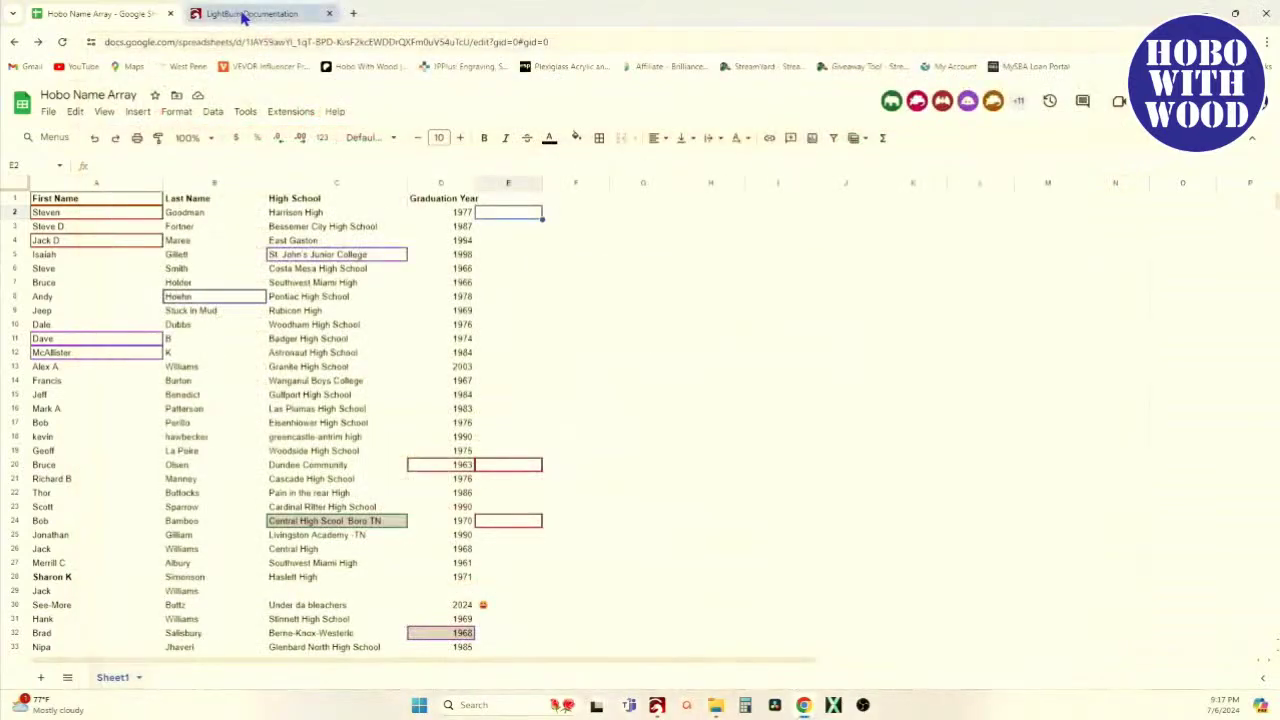
{"action": "left_click", "coordinate": [243, 14]}
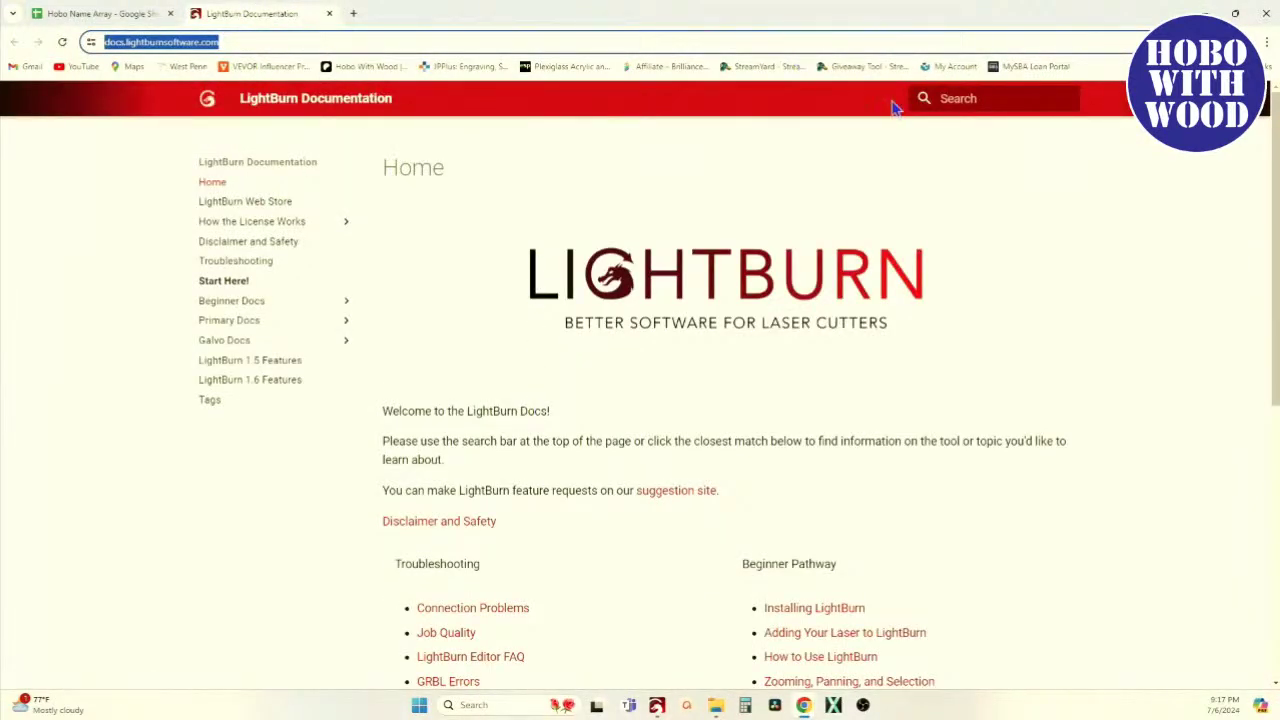
Search the docs for 'varia' and open the 'Variable Text in LightBurn' article
{"action": "left_click", "coordinate": [966, 100]}
{"action": "type", "text": "varia"}
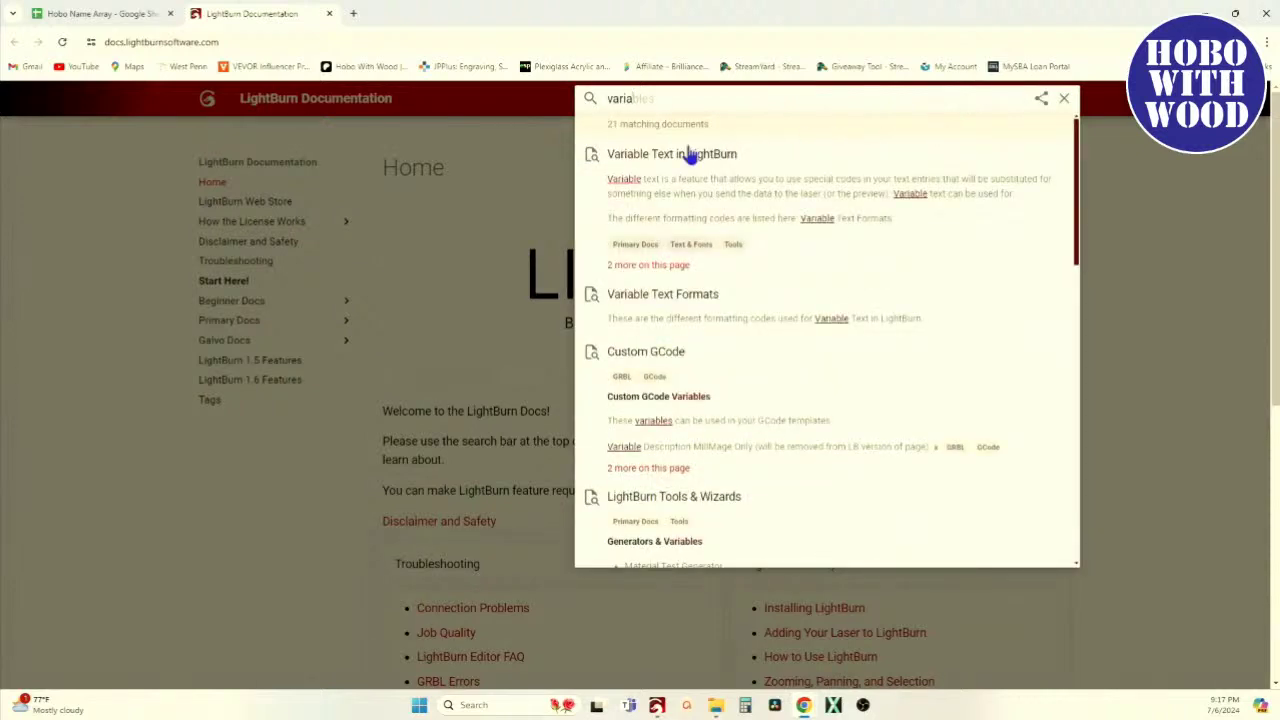
{"action": "left_click", "coordinate": [672, 160]}
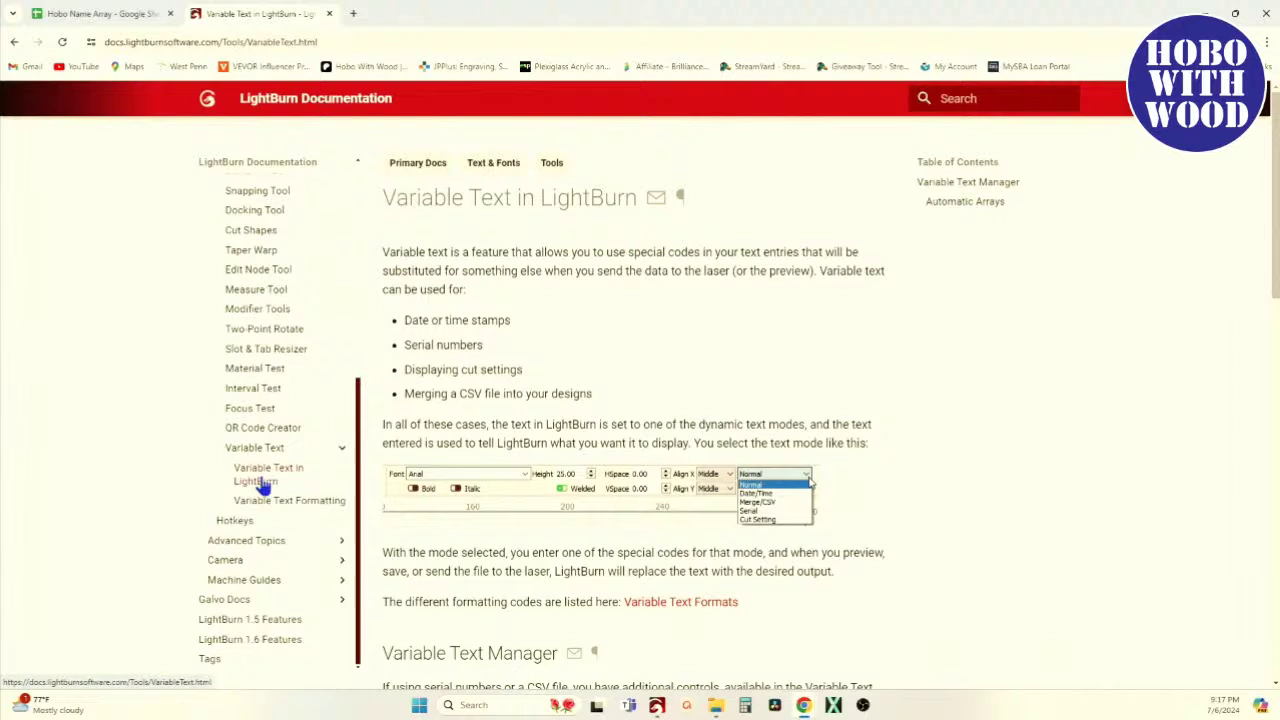
Open the Variable Text Formatting page and scroll through the Date/Time and Serial number tables
{"action": "left_click", "coordinate": [291, 509]}
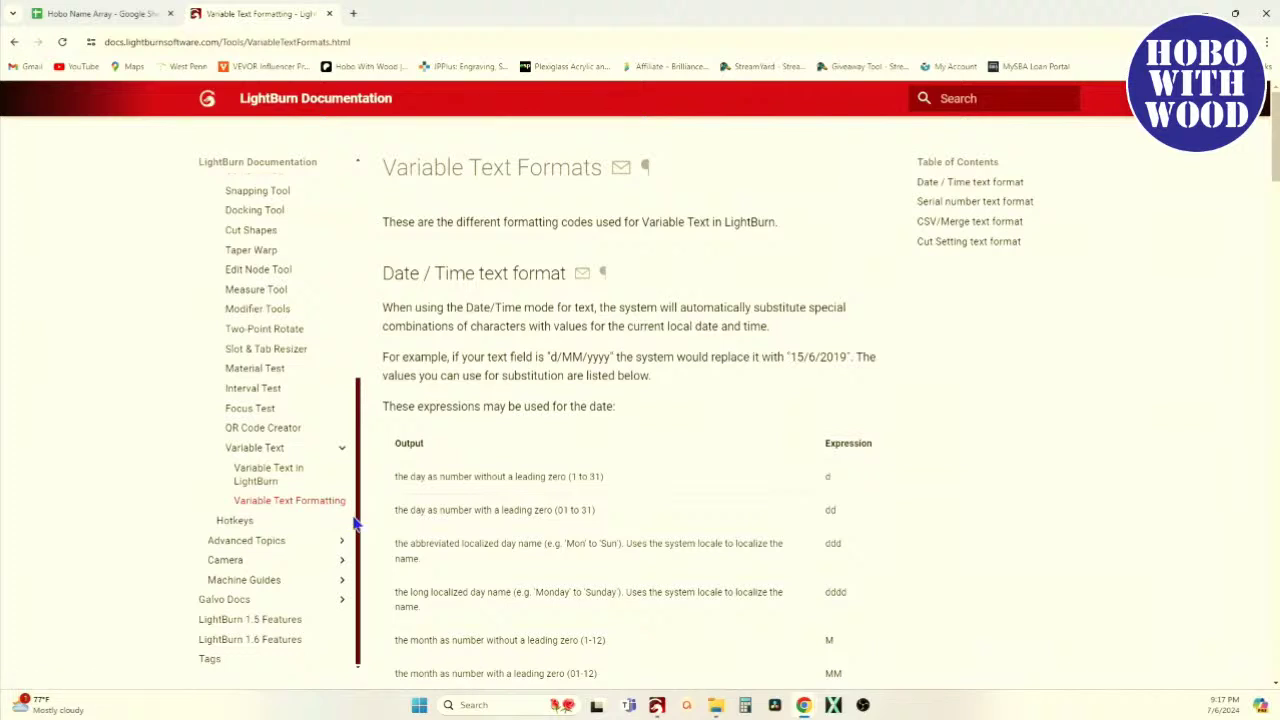
{"action": "scroll", "coordinate": [446, 537], "scroll_direction": "down", "scroll_amount": 1}
{"action": "scroll", "coordinate": [610, 521], "scroll_direction": "down", "scroll_amount": 4}
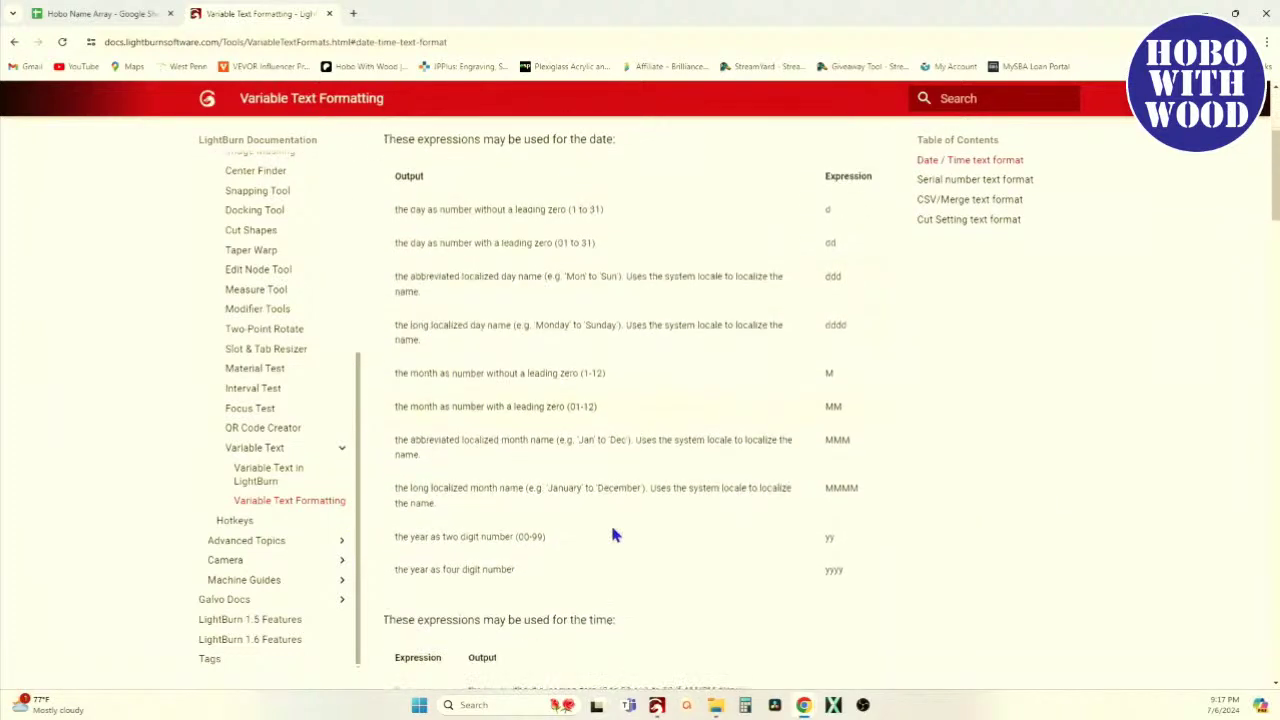
{"action": "scroll", "coordinate": [612, 525], "scroll_direction": "up", "scroll_amount": 1}
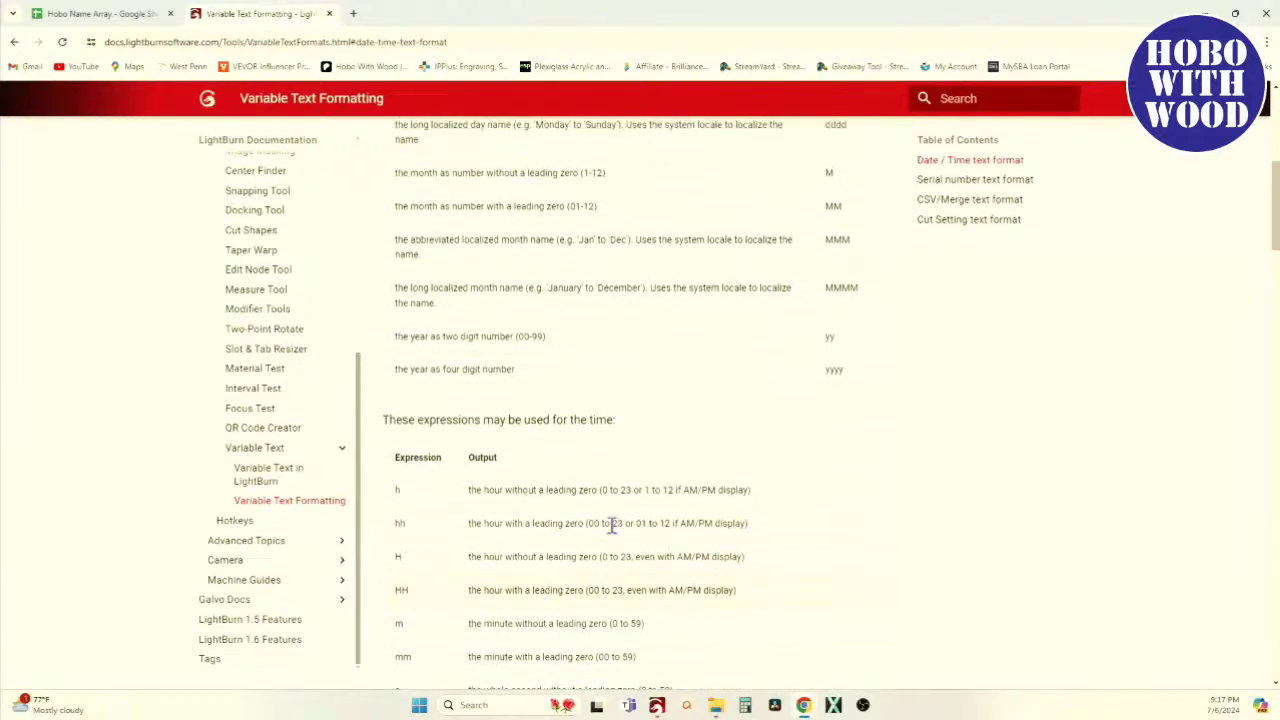
{"action": "scroll", "coordinate": [612, 525], "scroll_direction": "down", "scroll_amount": 3}
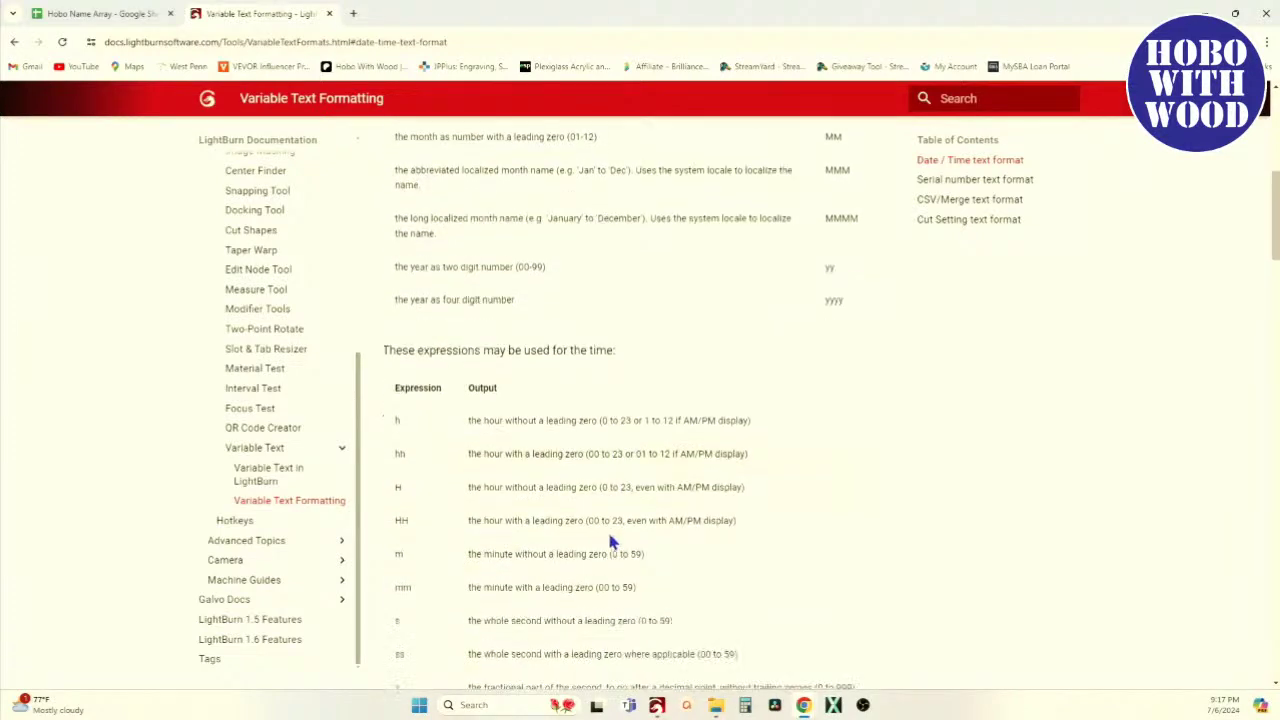
{"action": "scroll", "coordinate": [612, 542], "scroll_direction": "down", "scroll_amount": 5}
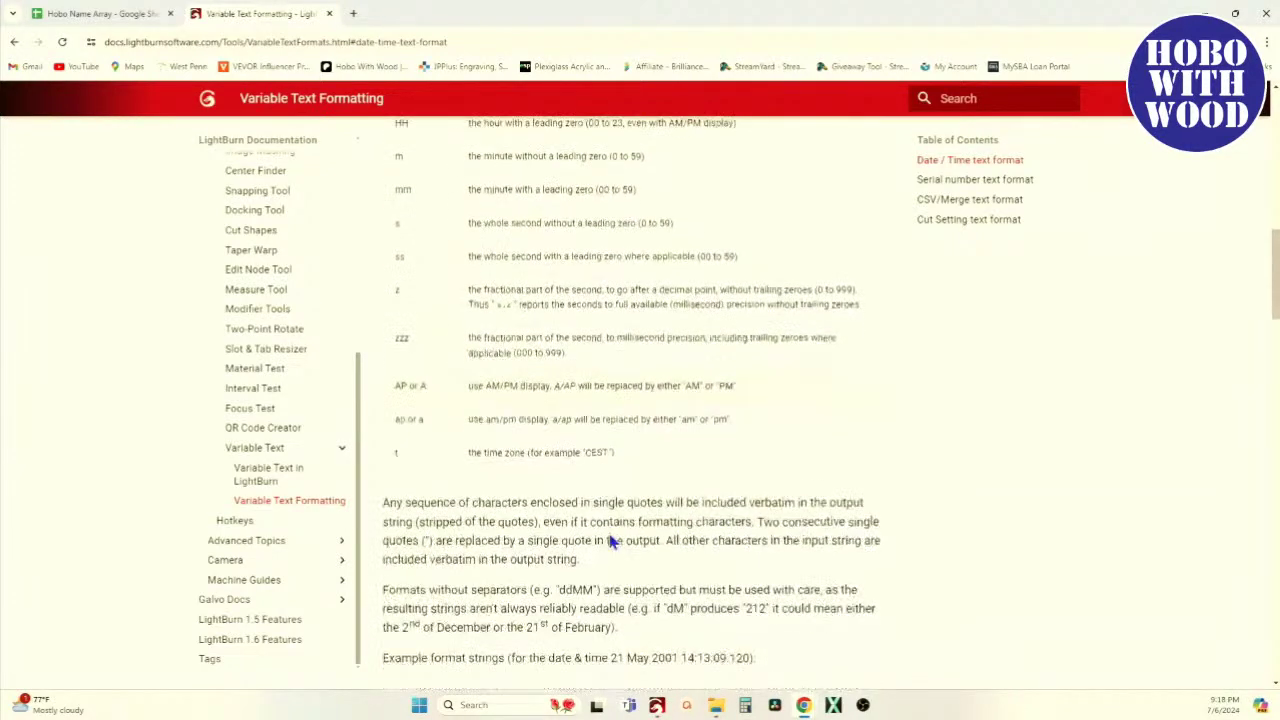
{"action": "scroll", "coordinate": [612, 542], "scroll_direction": "down", "scroll_amount": 1}
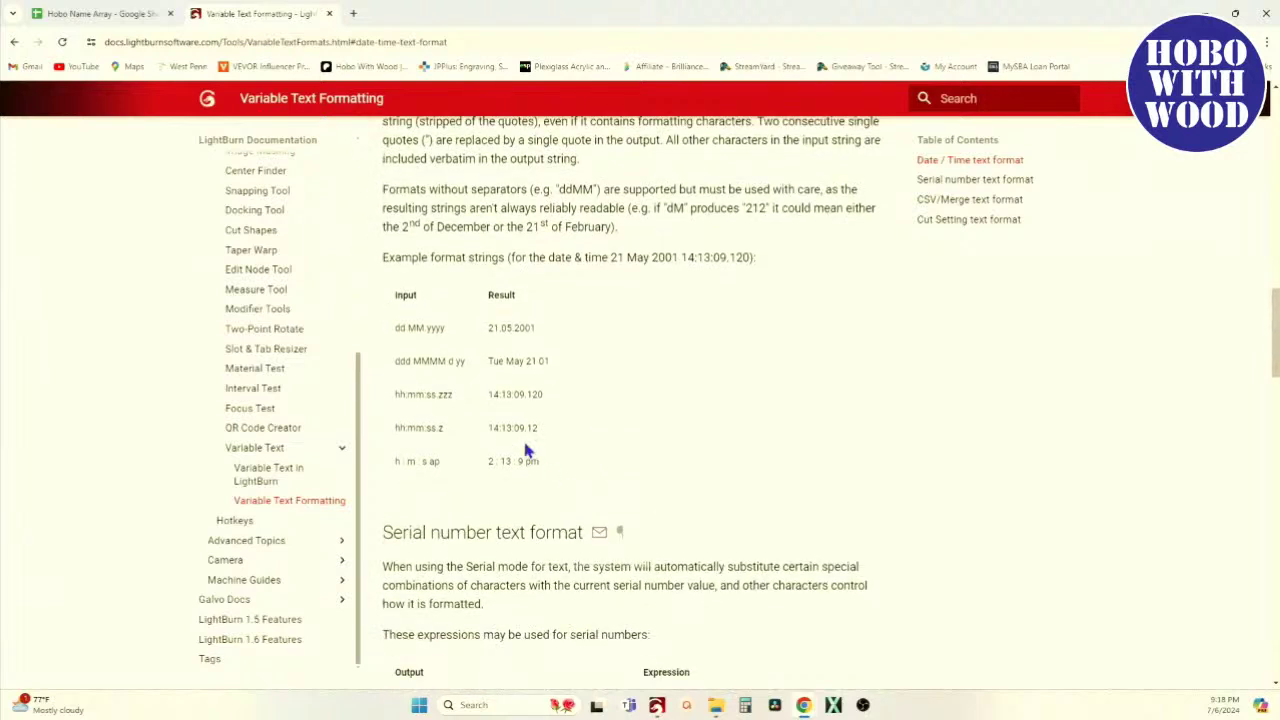
{"action": "scroll", "coordinate": [494, 409], "scroll_direction": "down", "scroll_amount": 1}
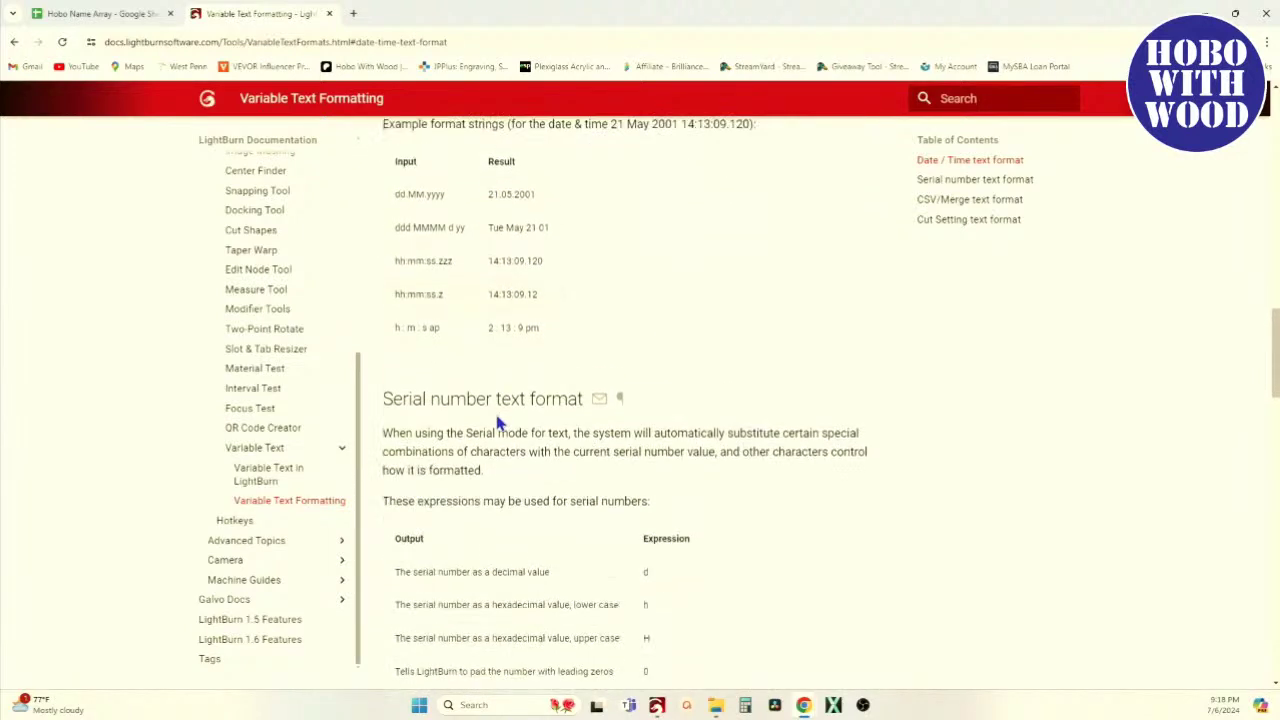
{"action": "scroll", "coordinate": [489, 413], "scroll_direction": "up", "scroll_amount": 1}
{"action": "scroll", "coordinate": [508, 330], "scroll_direction": "up", "scroll_amount": 1}
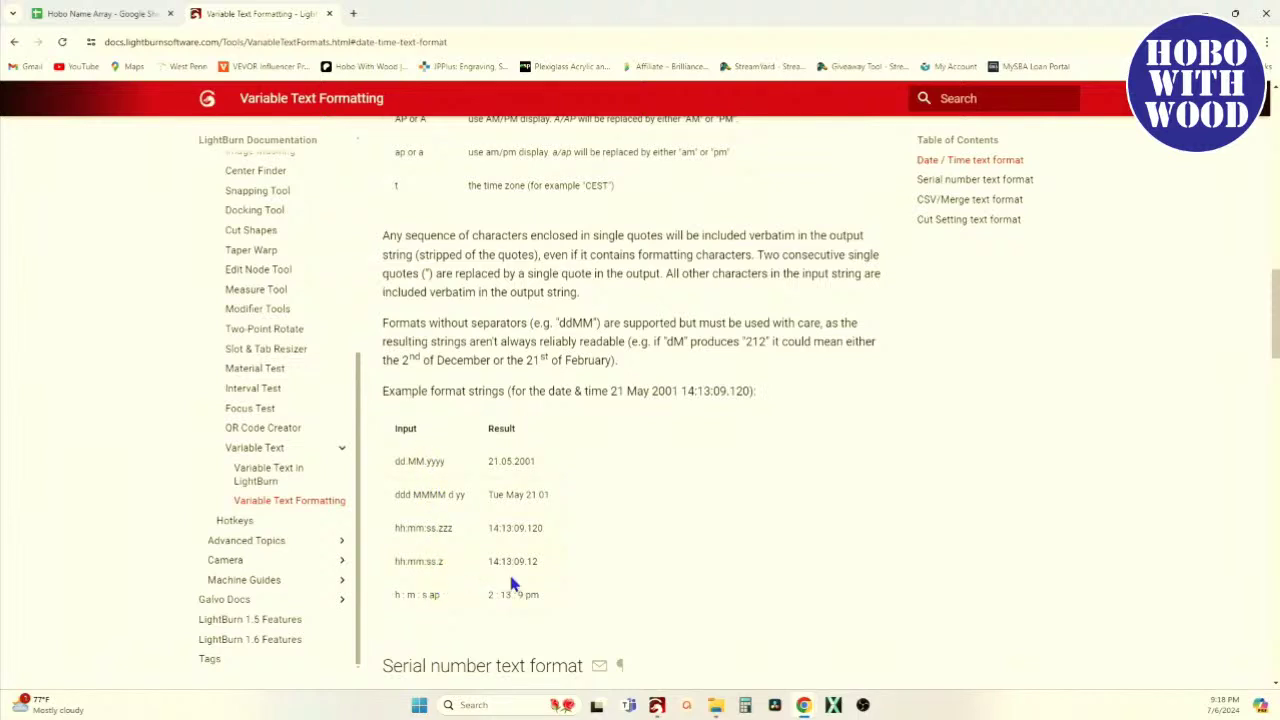
{"action": "scroll", "coordinate": [486, 549], "scroll_direction": "up", "scroll_amount": 5}
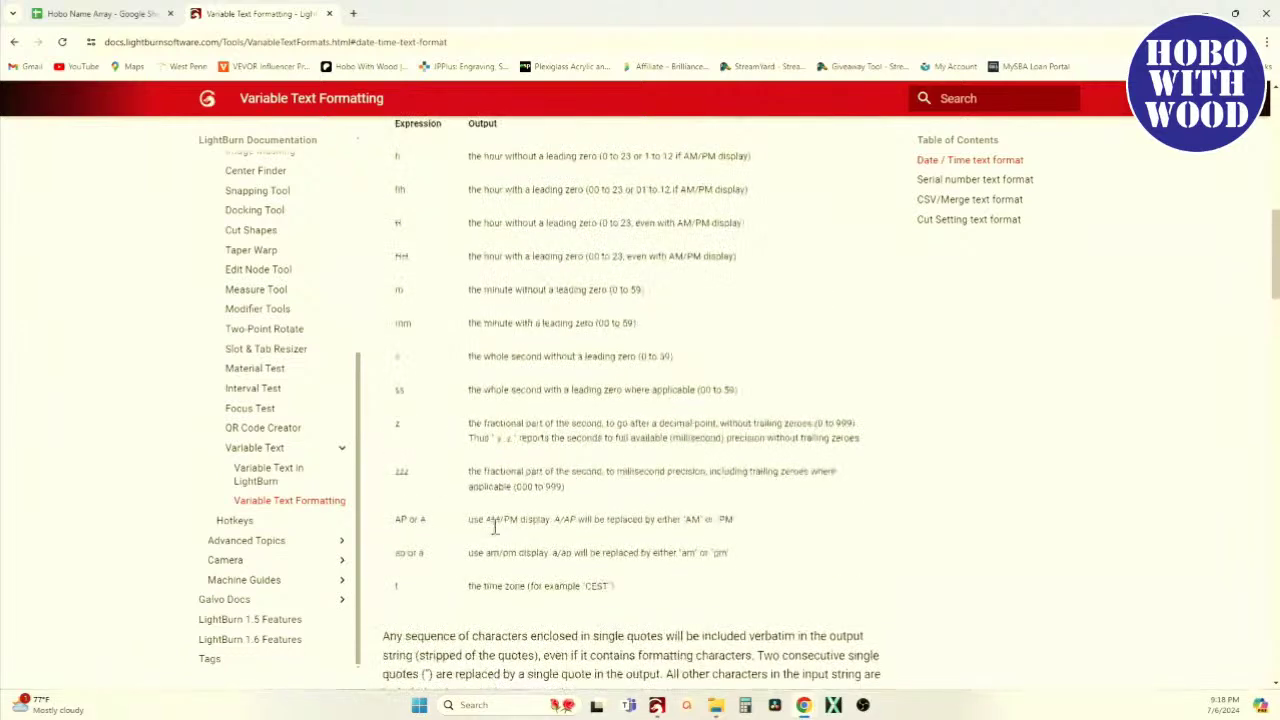
{"action": "scroll", "coordinate": [530, 408], "scroll_direction": "up", "scroll_amount": 5}
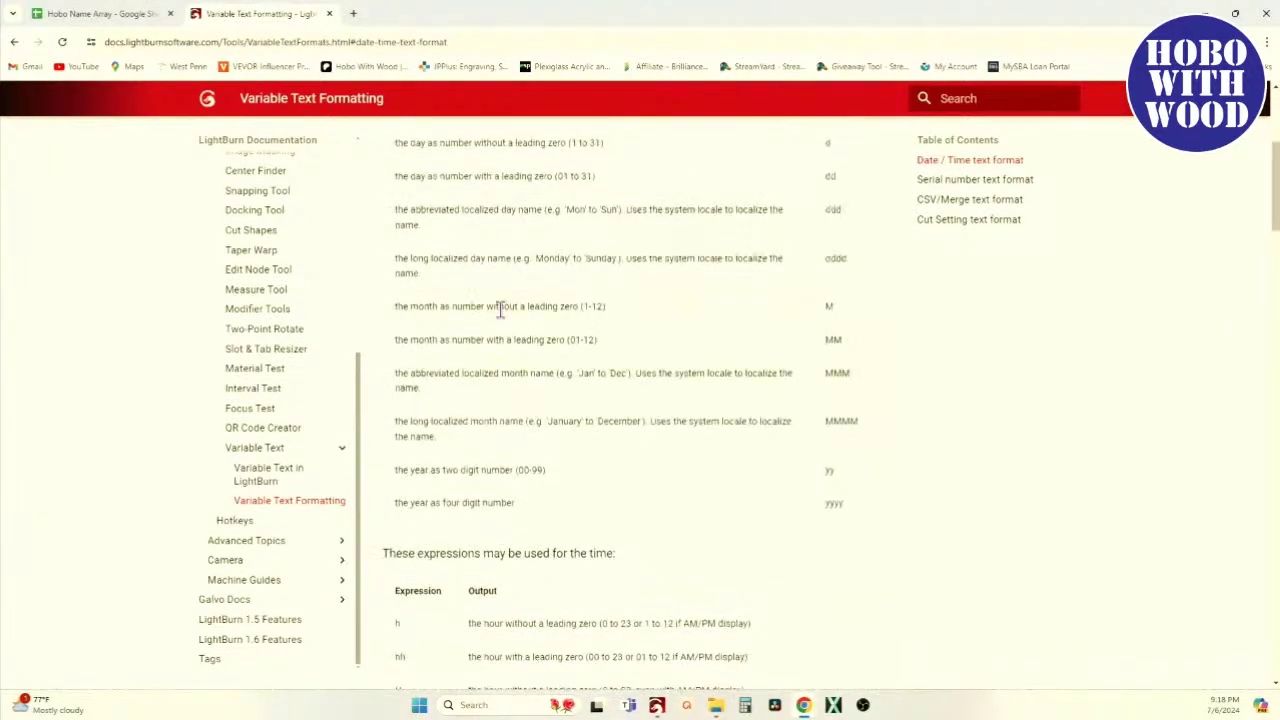
{"action": "scroll", "coordinate": [509, 302], "scroll_direction": "up", "scroll_amount": 1}
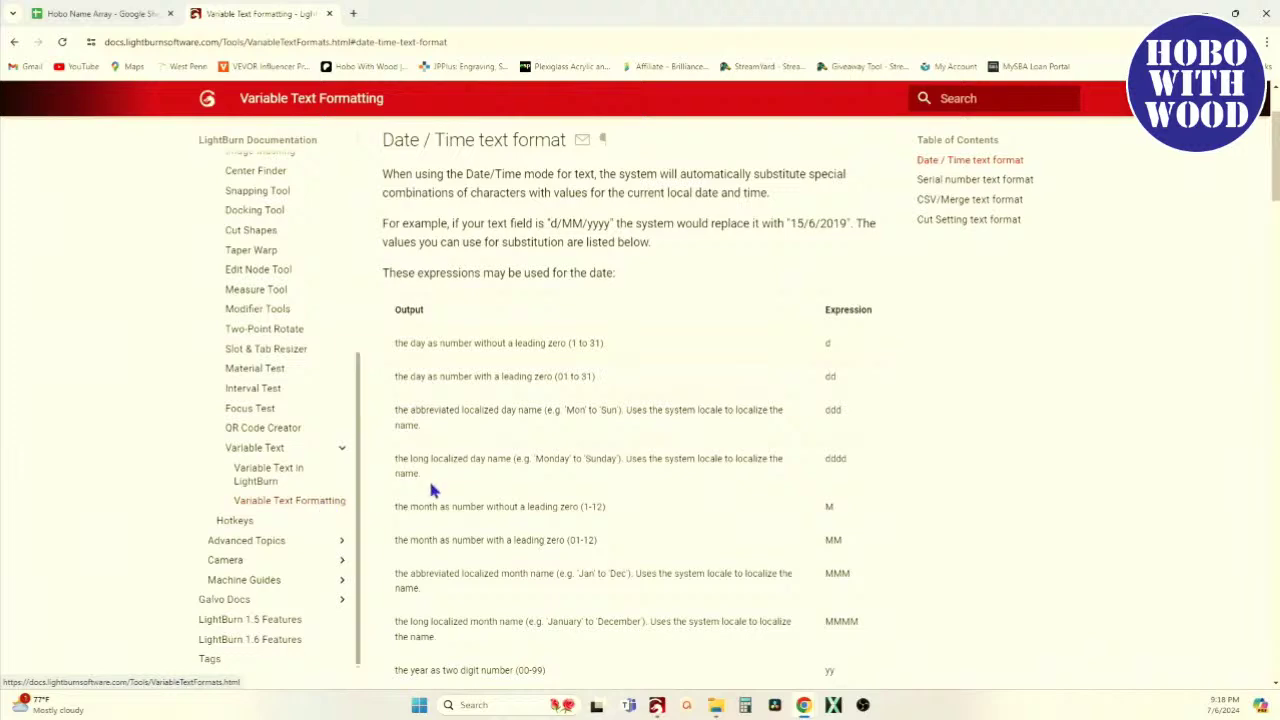
{"action": "scroll", "coordinate": [491, 463], "scroll_direction": "down", "scroll_amount": 5}
{"action": "scroll", "coordinate": [491, 473], "scroll_direction": "down", "scroll_amount": 12}
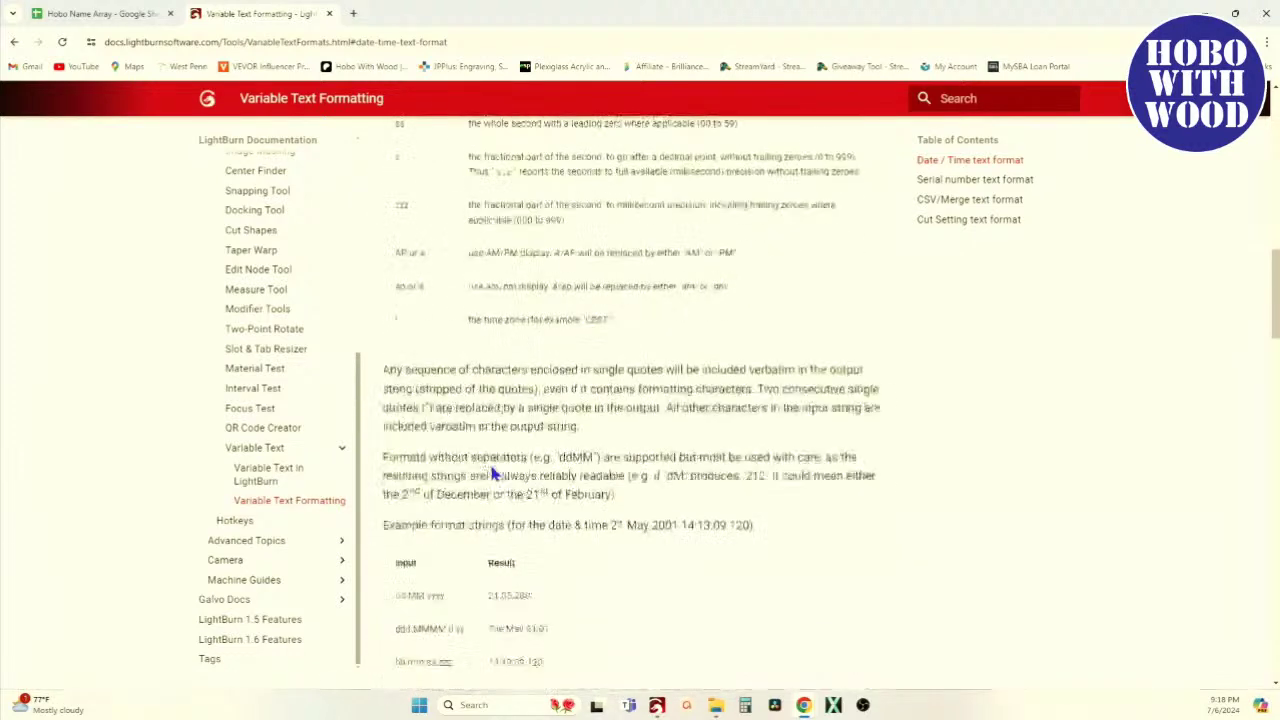
{"action": "scroll", "coordinate": [491, 473], "scroll_direction": "down", "scroll_amount": 4}
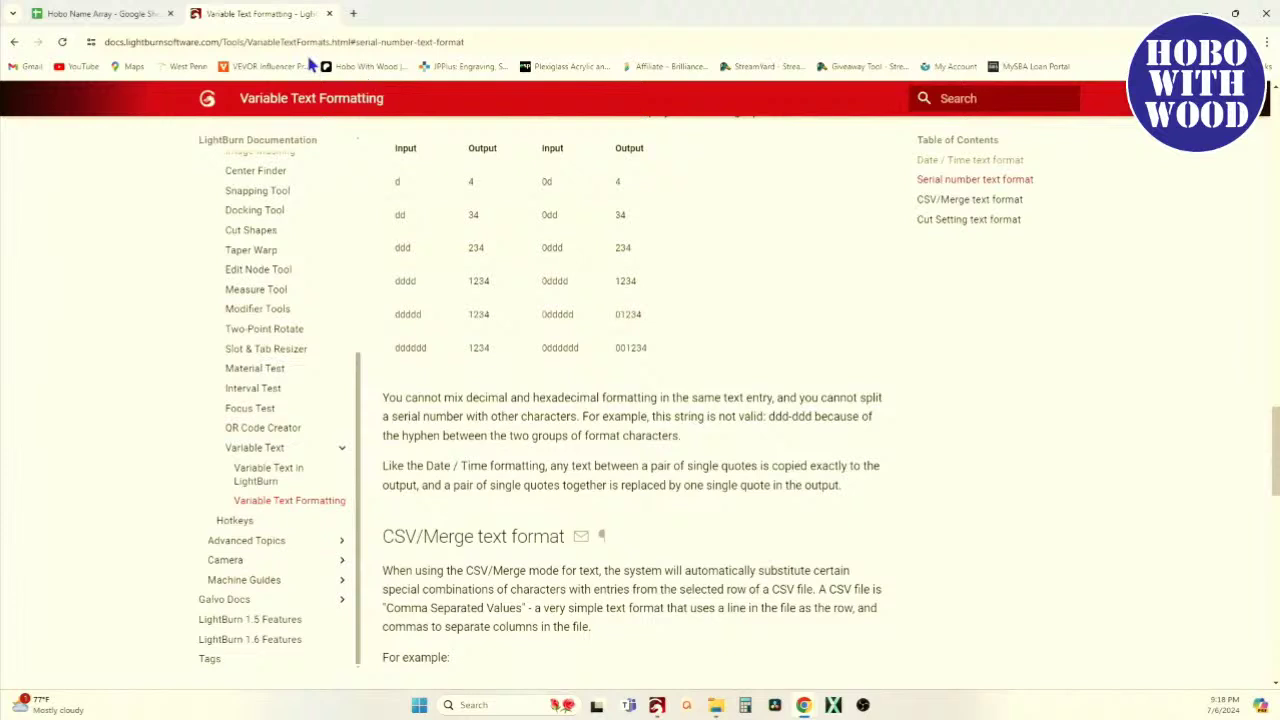
Highlight 'Columns are numbered starting from 0', compare with the Hobo Name Array sheet, then deselect
{"action": "scroll", "coordinate": [491, 391], "scroll_direction": "down", "scroll_amount": 1}
{"action": "scroll", "coordinate": [500, 450], "scroll_direction": "down", "scroll_amount": 2}
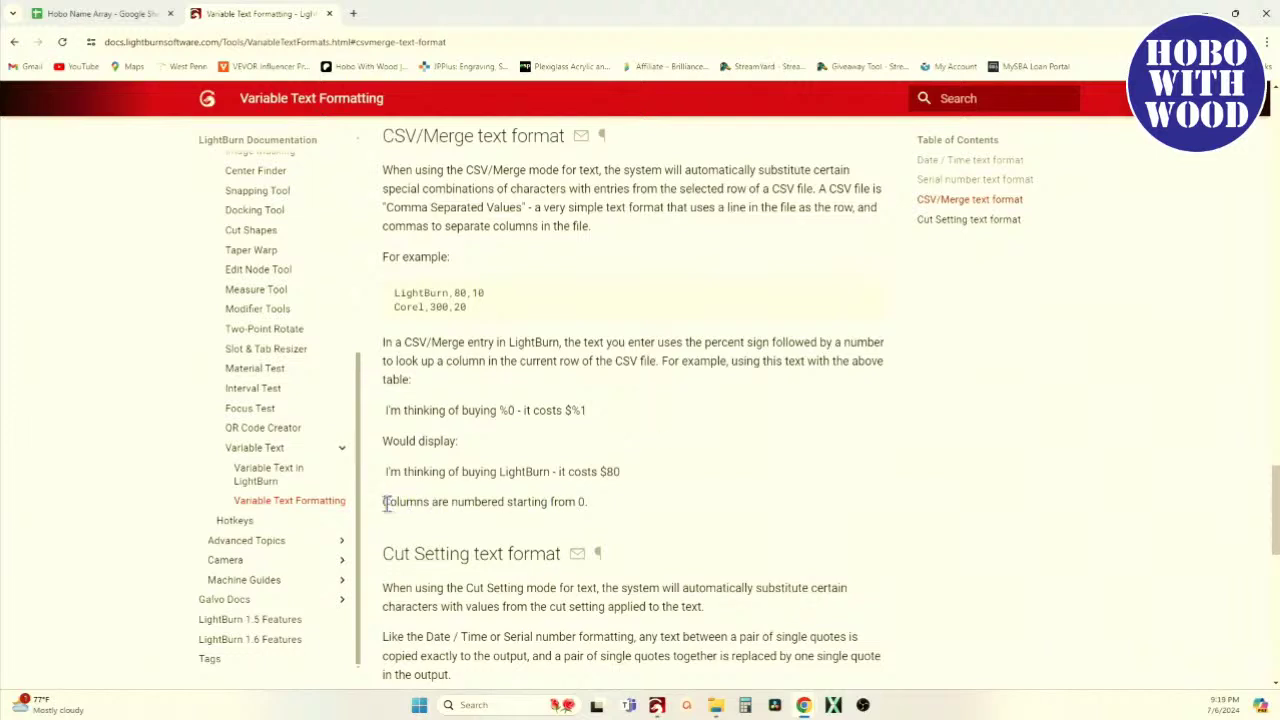
{"action": "left_click_drag", "start_coordinate": [389, 499], "coordinate": [614, 513]}
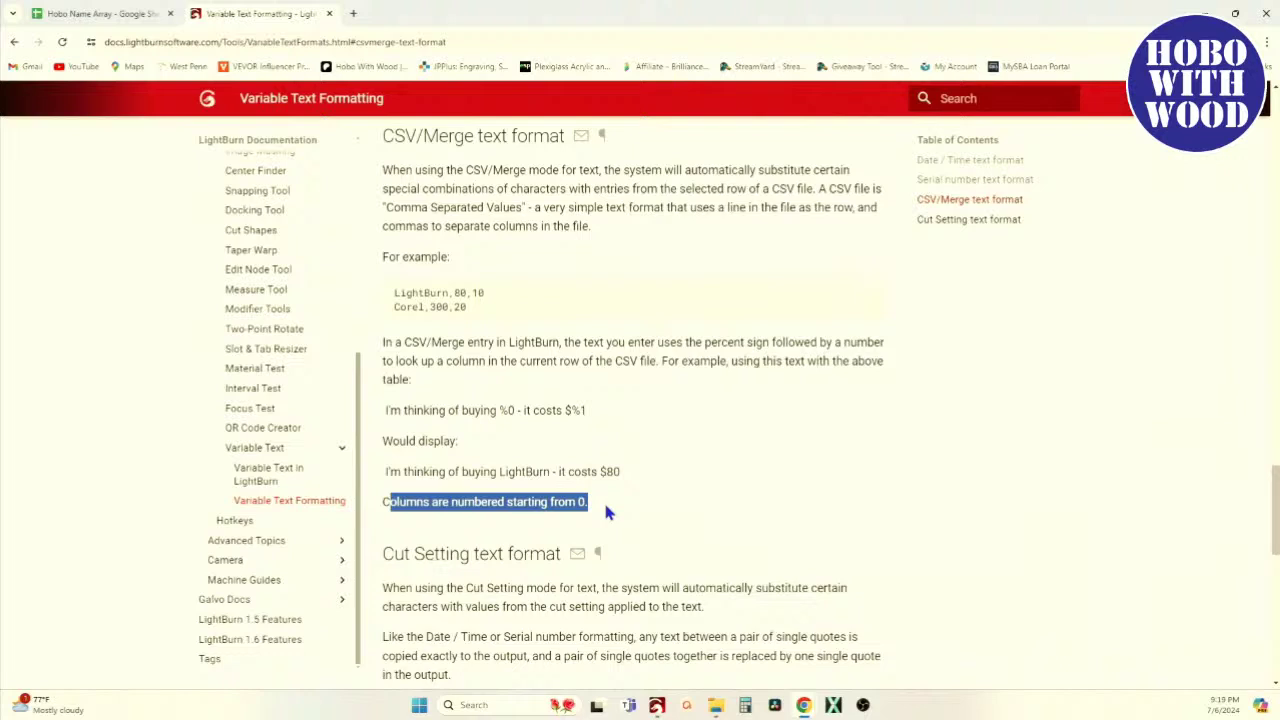
{"action": "left_click", "coordinate": [107, 16]}
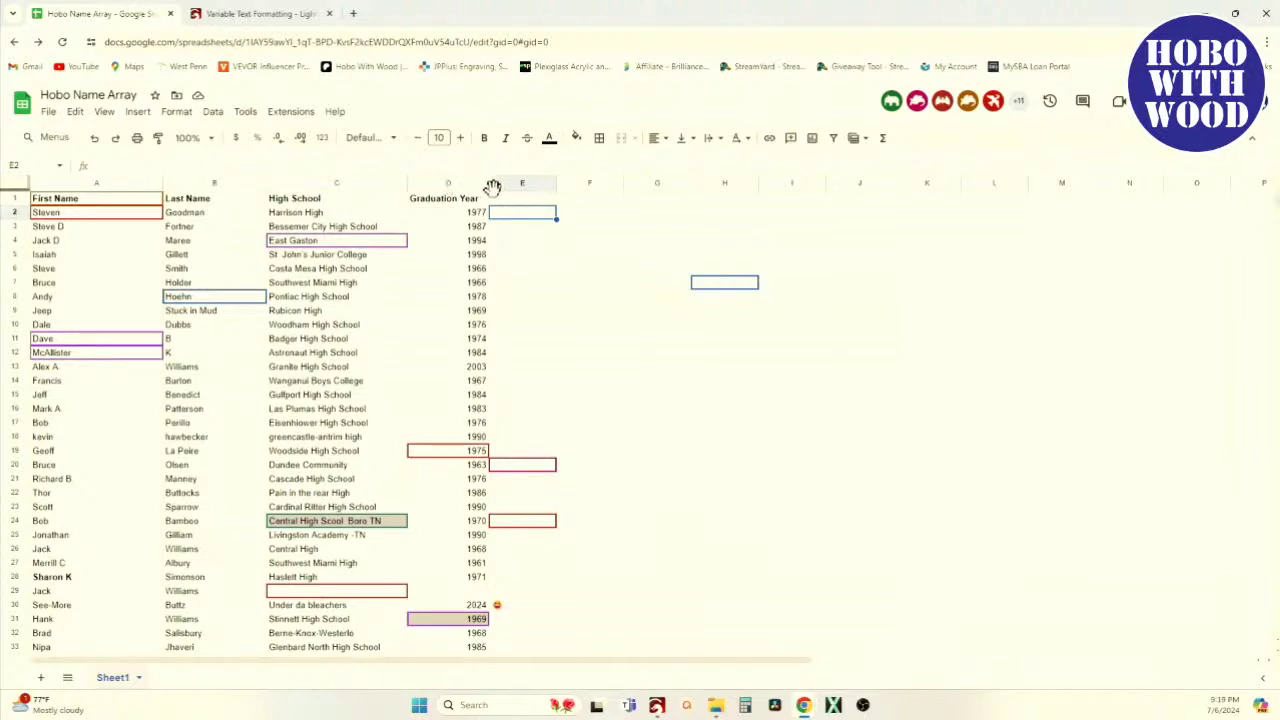
{"action": "left_click", "coordinate": [262, 18]}
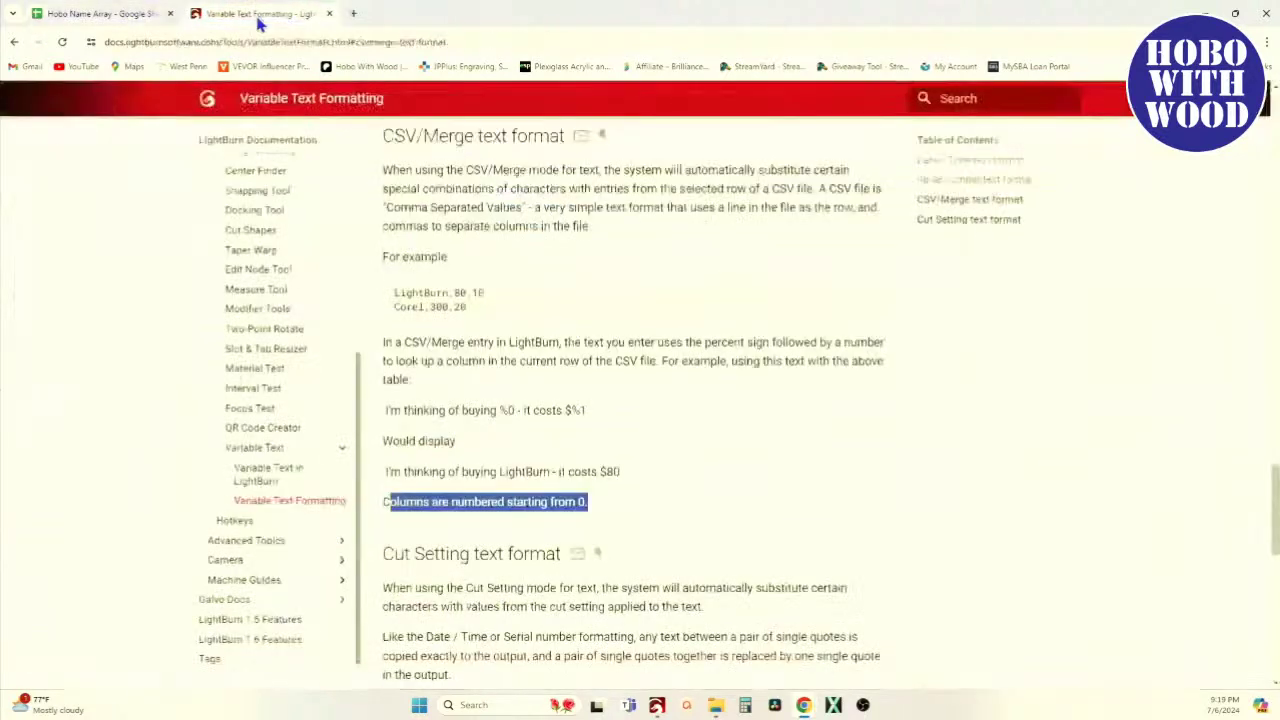
{"action": "left_click", "coordinate": [425, 537]}
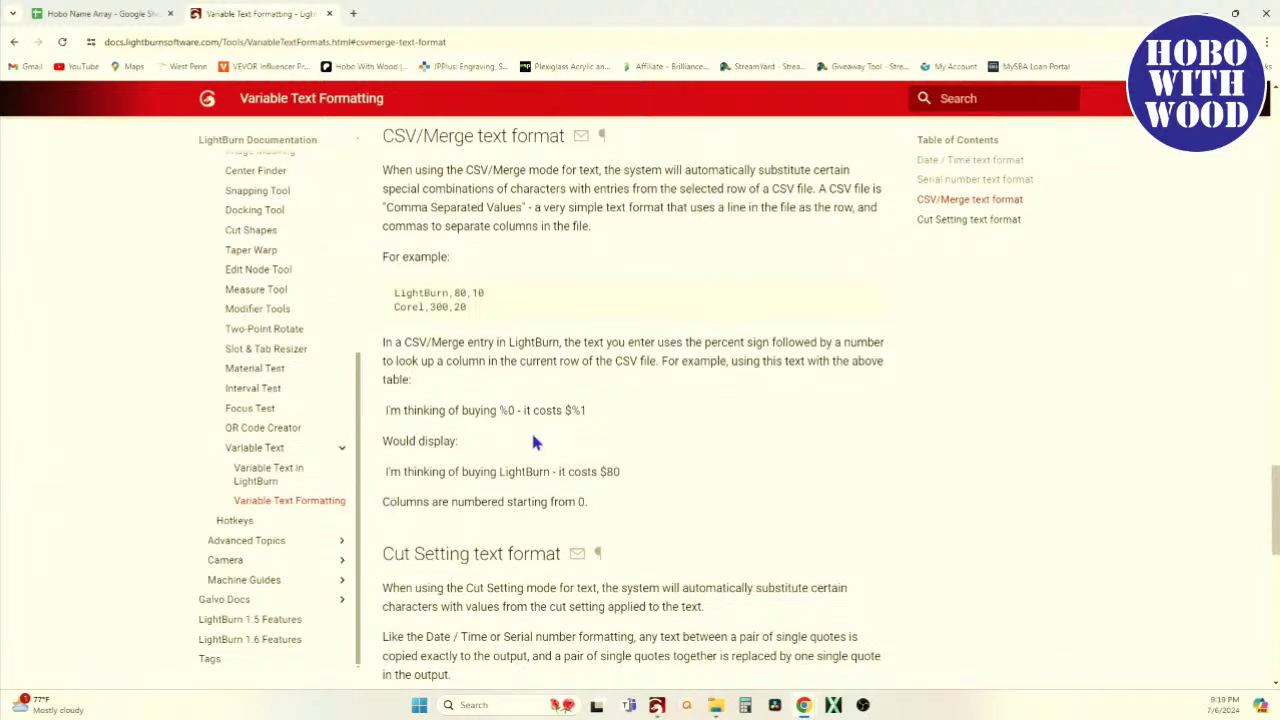
{"action": "left_click", "coordinate": [657, 706]}
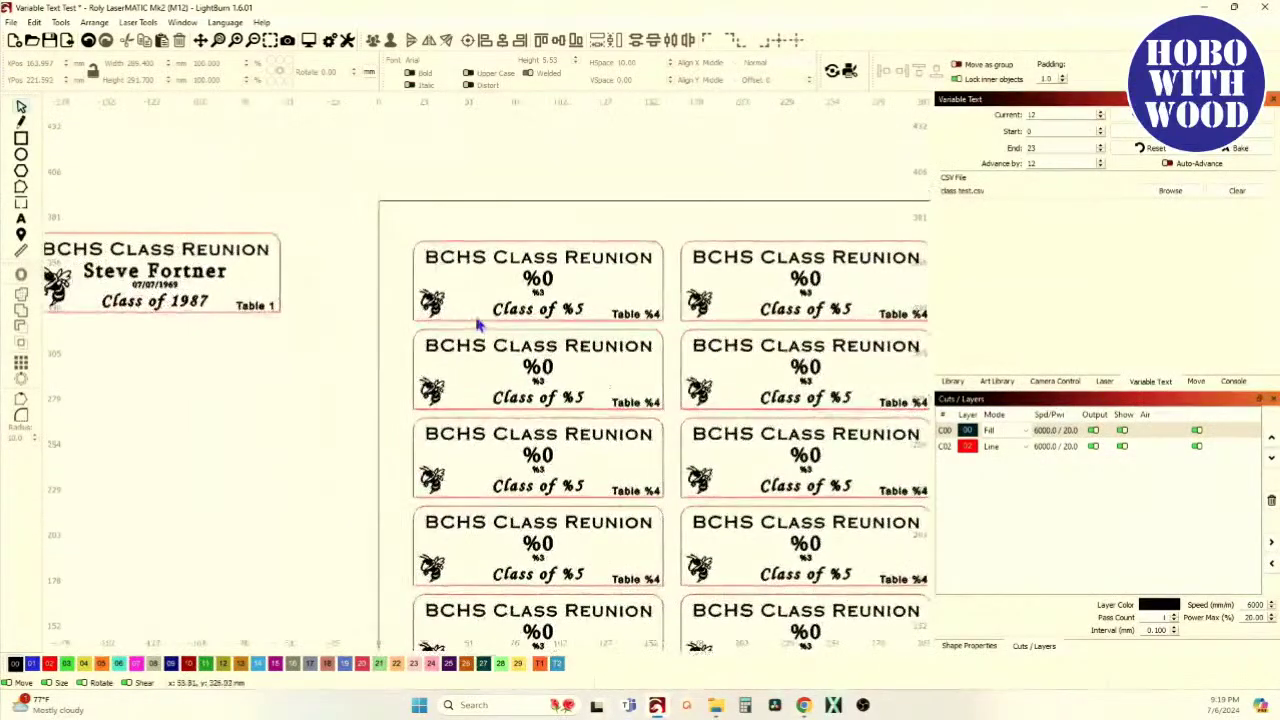
{"action": "scroll", "coordinate": [485, 292], "scroll_direction": "up", "scroll_amount": 2}
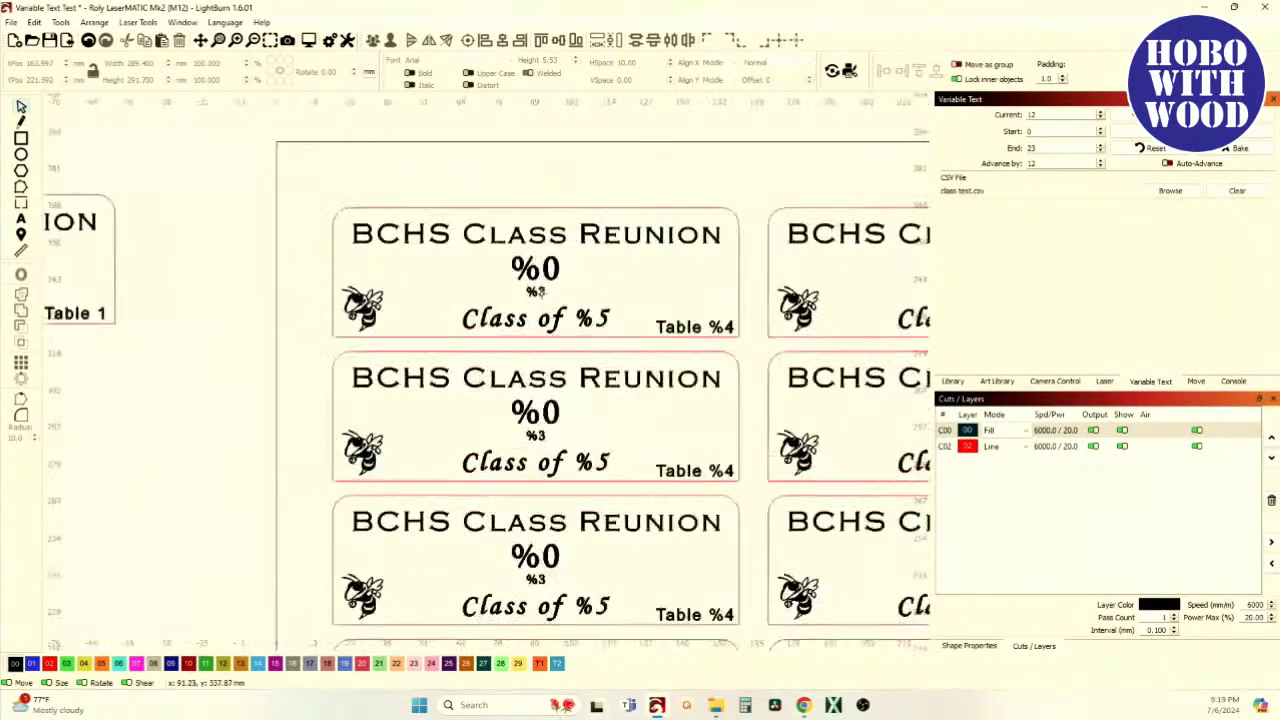
{"action": "scroll", "coordinate": [283, 320], "scroll_direction": "left", "scroll_amount": 3}
{"action": "scroll", "coordinate": [352, 322], "scroll_direction": "down", "scroll_amount": 2}
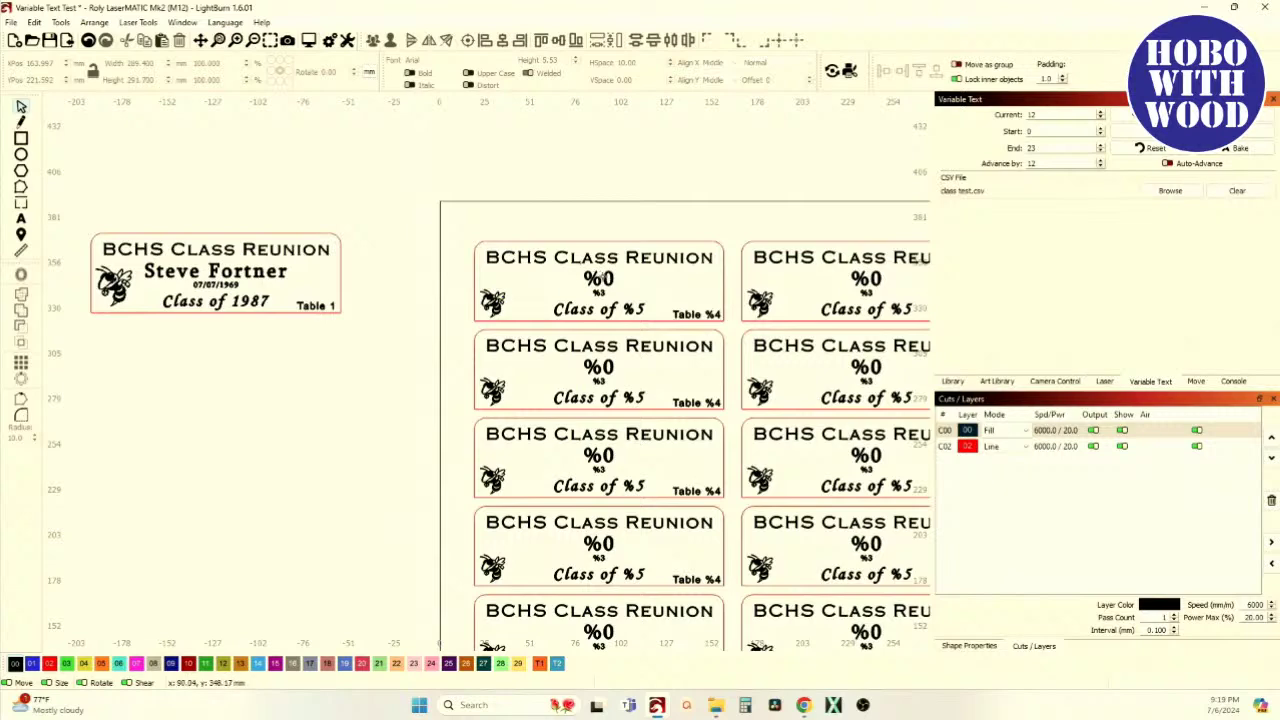
{"action": "scroll", "coordinate": [547, 290], "scroll_direction": "up", "scroll_amount": 3}
{"action": "scroll", "coordinate": [547, 290], "scroll_direction": "up", "scroll_amount": 2}
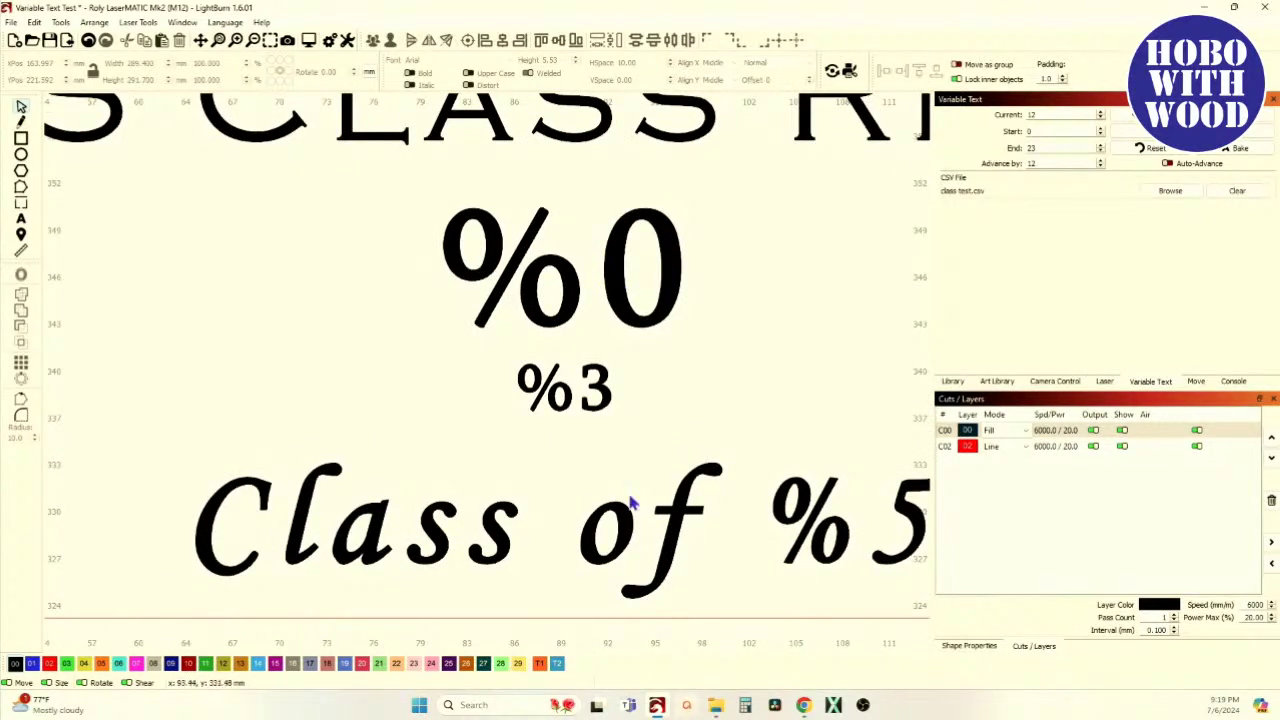
{"action": "mouse_move", "coordinate": [803, 705]}
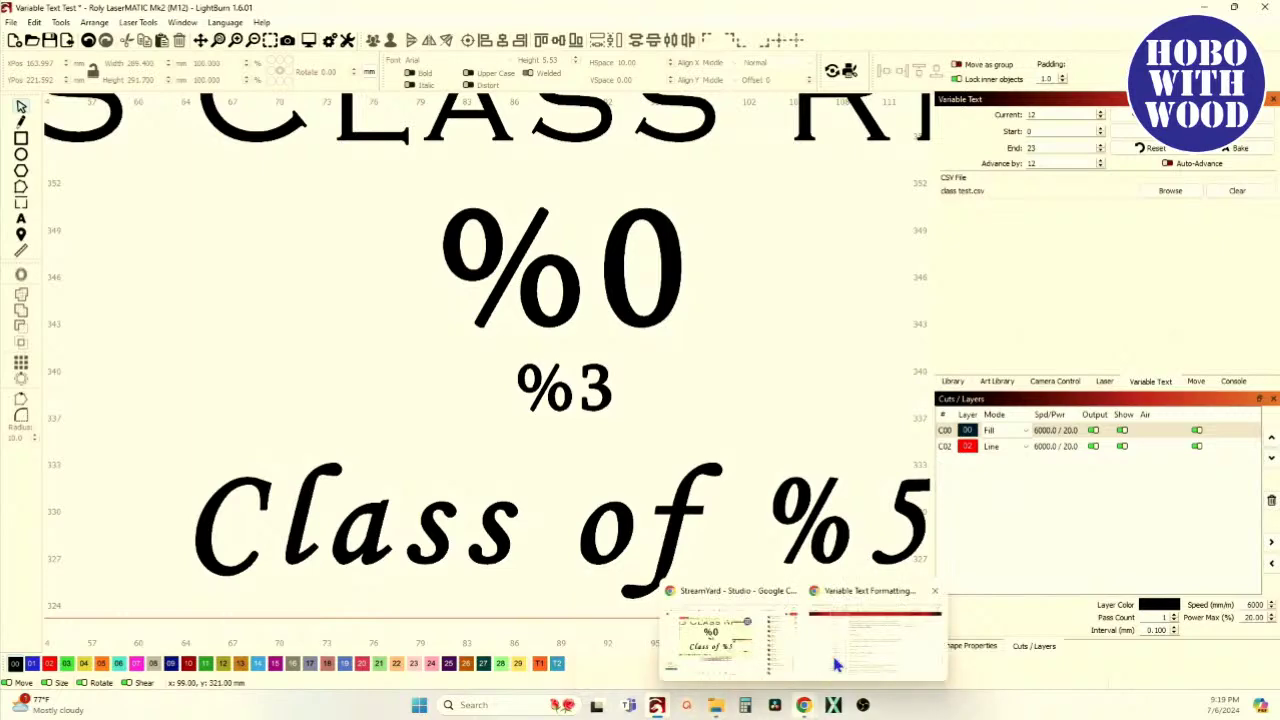
{"action": "left_click", "coordinate": [862, 602]}
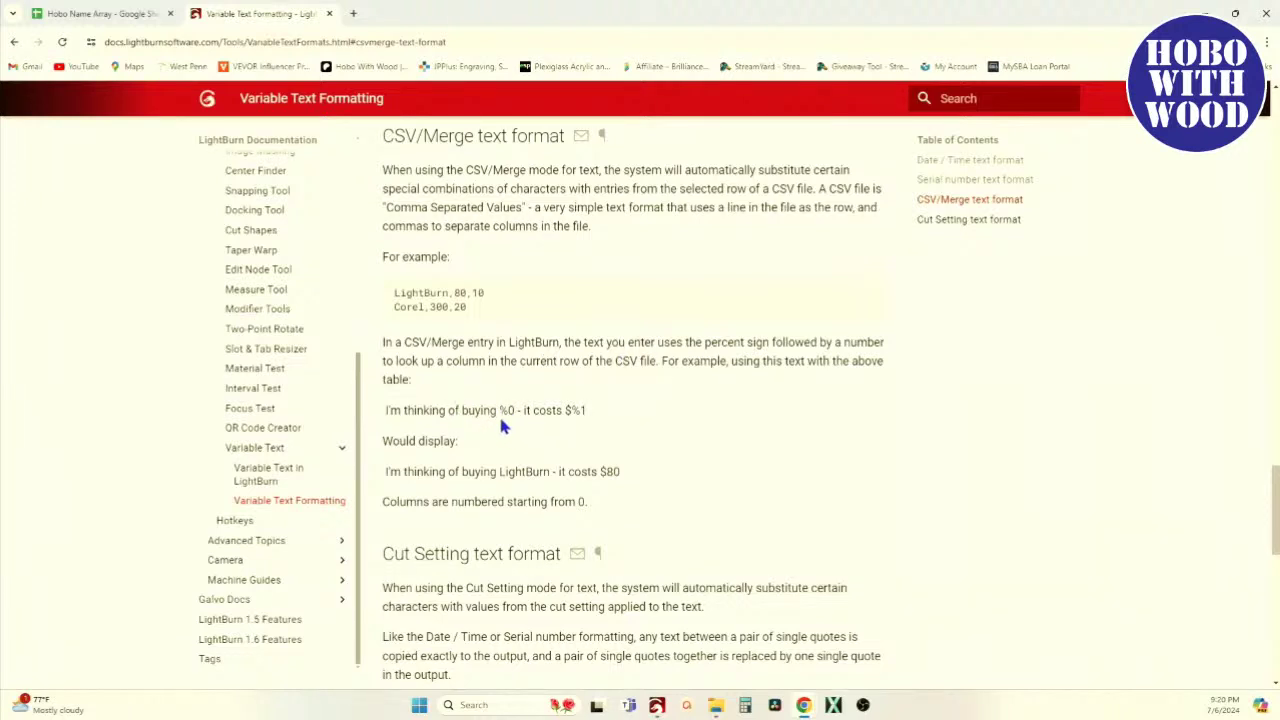
Highlight the %0 placeholder in the CSV/Merge example, then clear the highlight
{"action": "left_click_drag", "start_coordinate": [499, 410], "coordinate": [508, 416]}
{"action": "scroll", "coordinate": [518, 324], "scroll_direction": "up", "scroll_amount": 6}
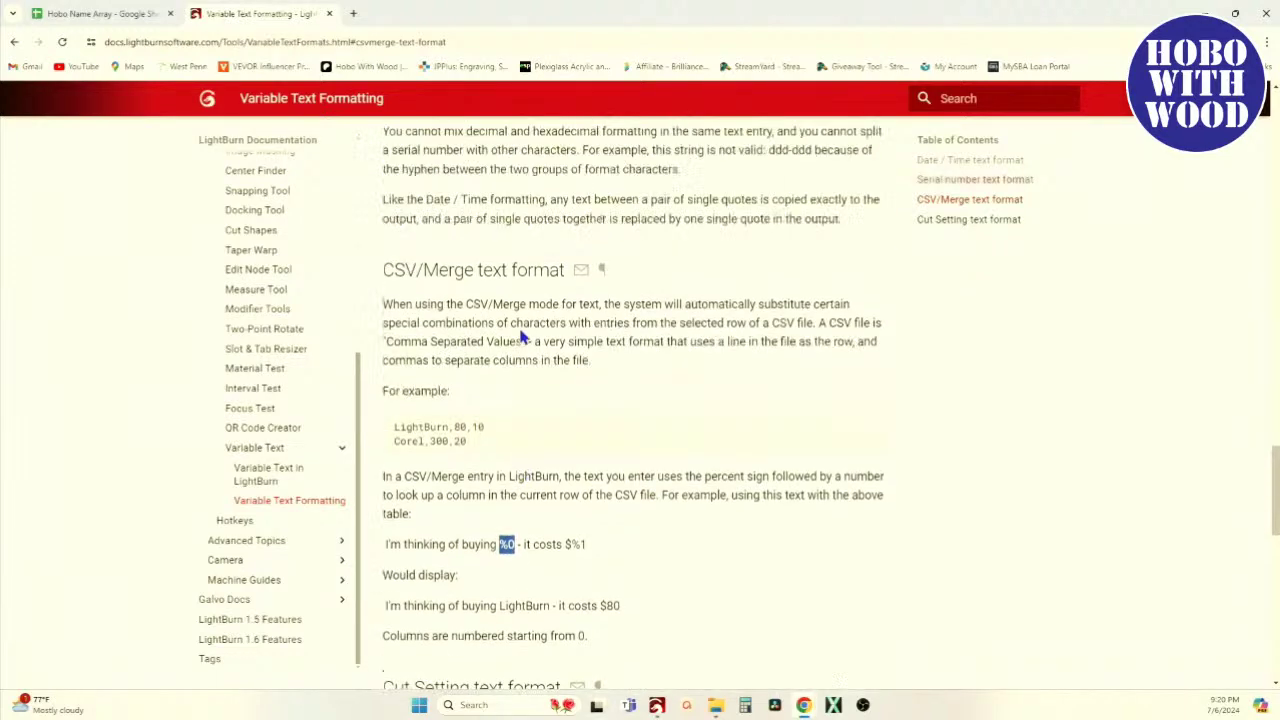
{"action": "scroll", "coordinate": [518, 335], "scroll_direction": "up", "scroll_amount": 3}
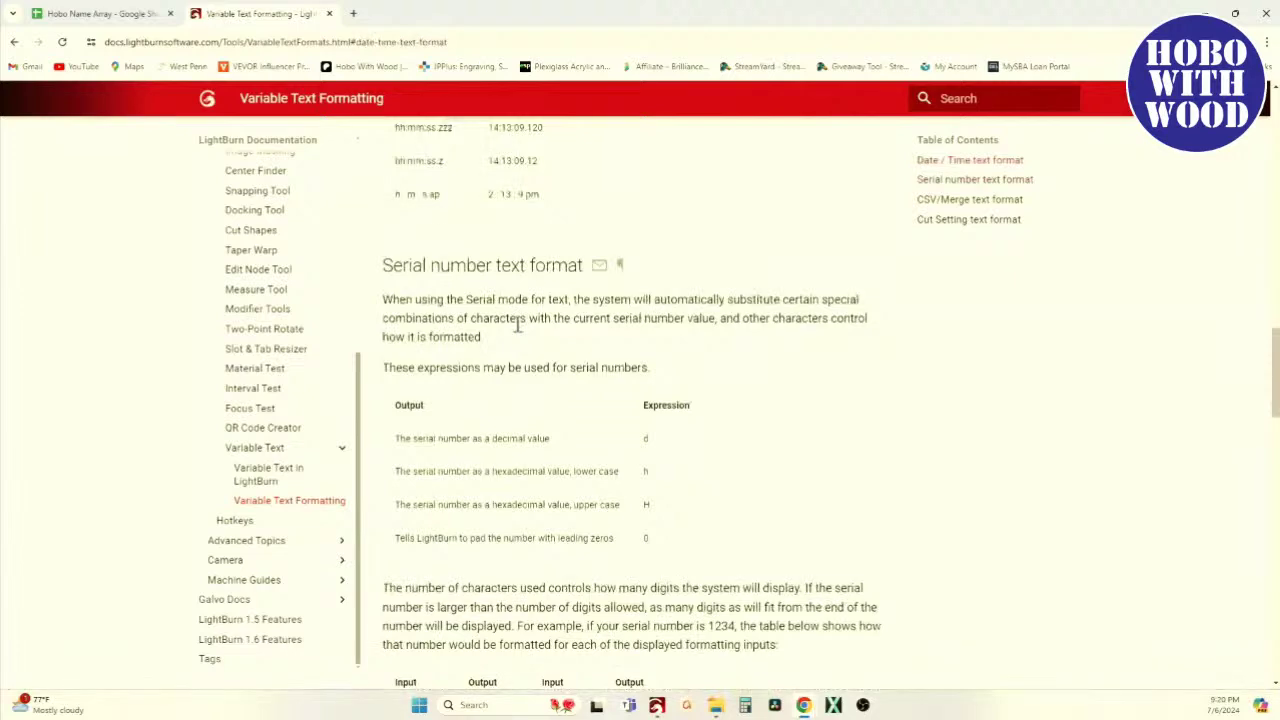
{"action": "scroll", "coordinate": [518, 325], "scroll_direction": "down", "scroll_amount": 7}
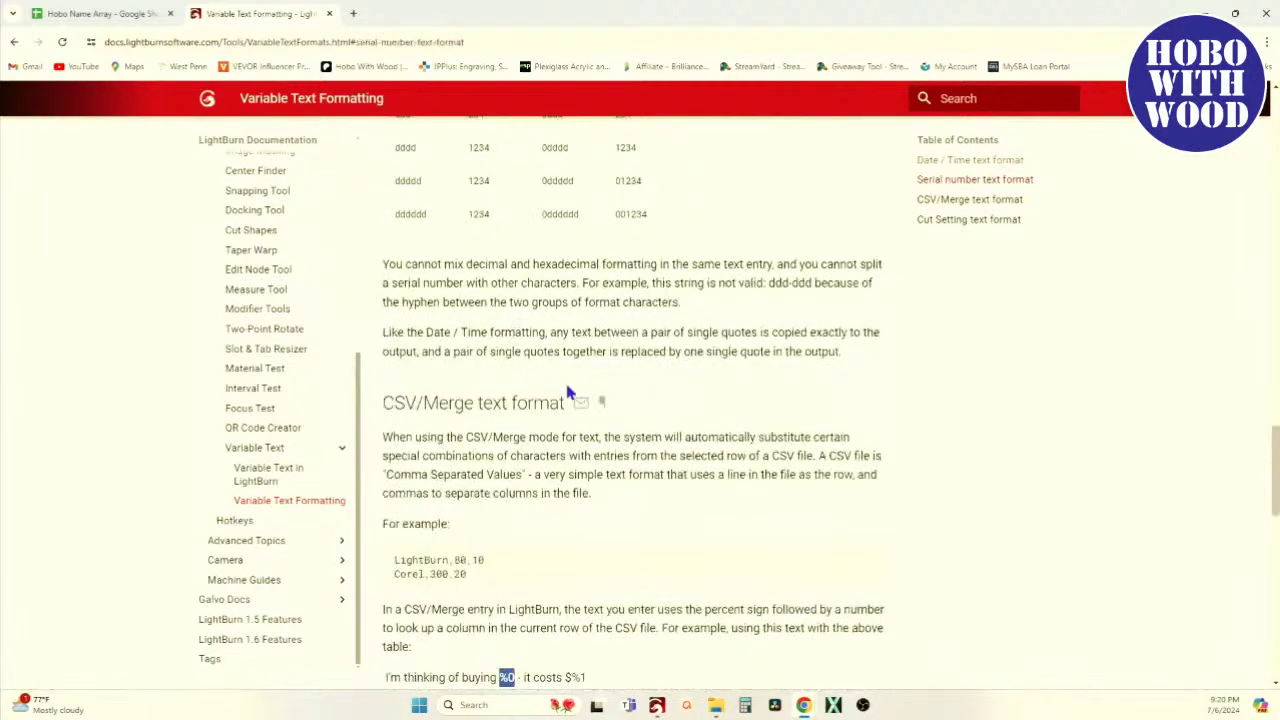
{"action": "scroll", "coordinate": [617, 476], "scroll_direction": "down", "scroll_amount": 2}
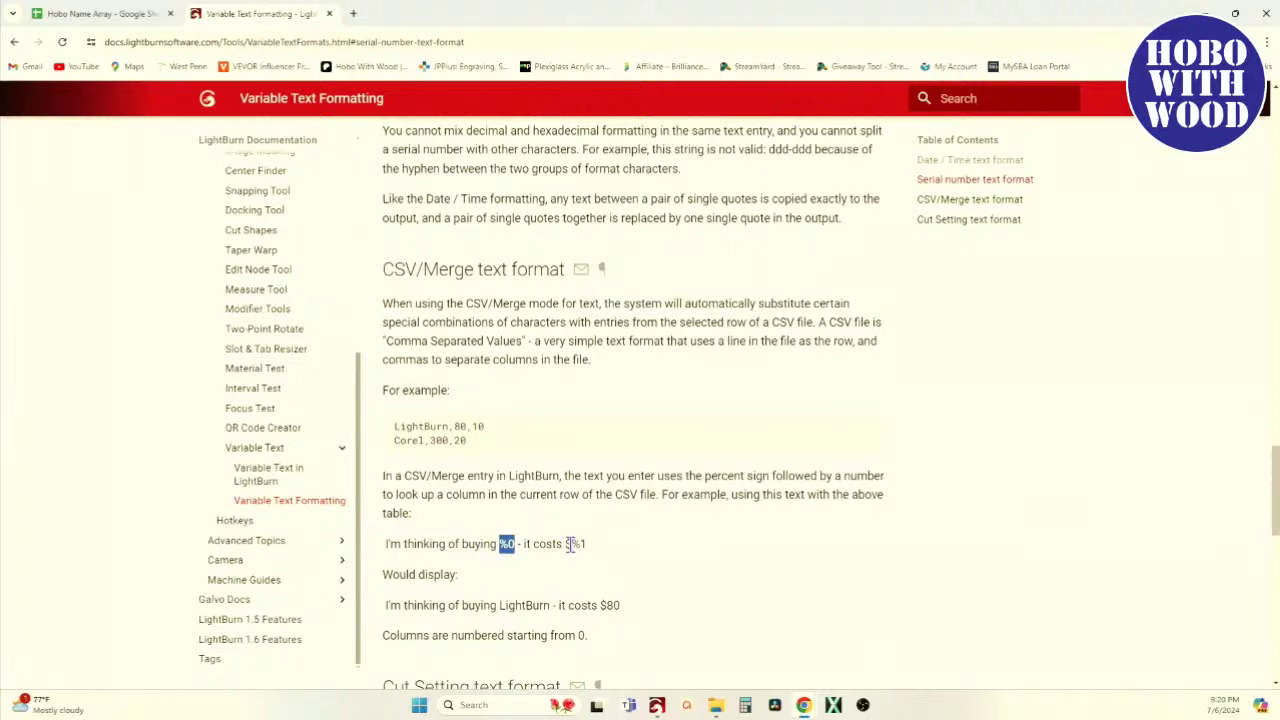
{"action": "scroll", "coordinate": [566, 546], "scroll_direction": "down", "scroll_amount": 1}
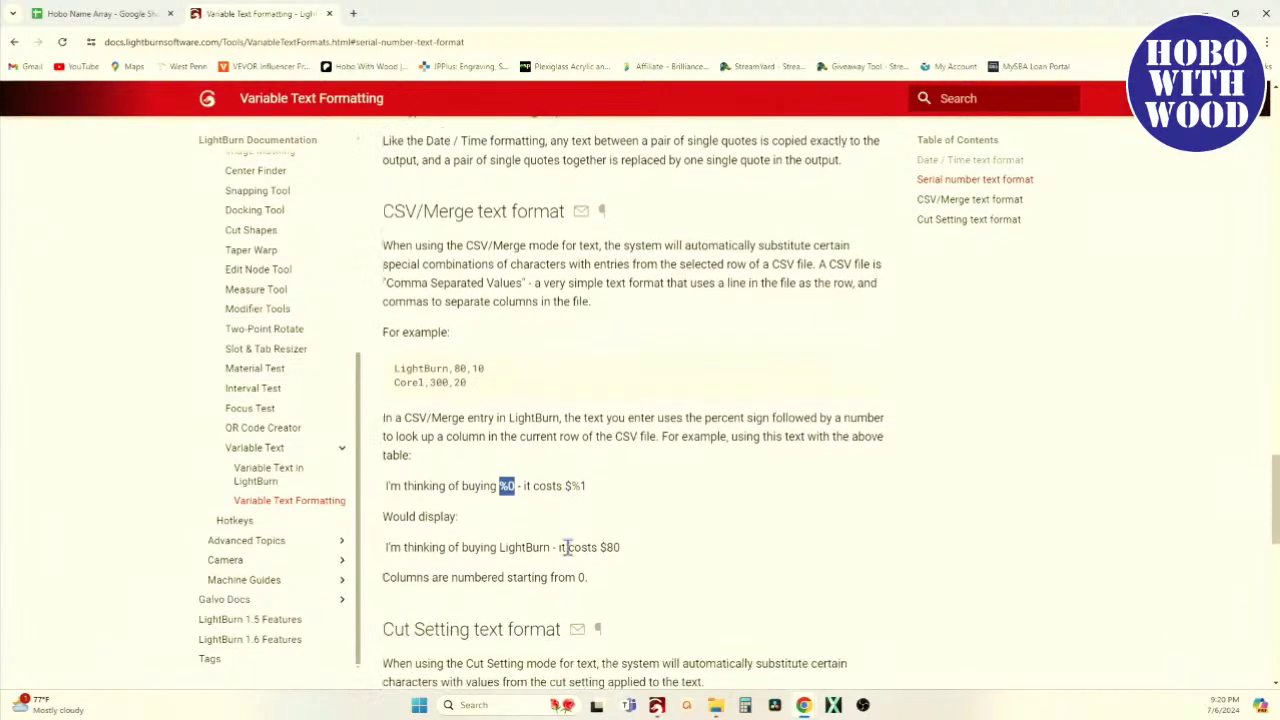
{"action": "left_click", "coordinate": [543, 530]}
Highlight the example line using %0 and %1, then return to the LightBurn name-tag design
{"action": "scroll", "coordinate": [430, 510], "scroll_direction": "up", "scroll_amount": 3}
{"action": "scroll", "coordinate": [461, 540], "scroll_direction": "down", "scroll_amount": 3}
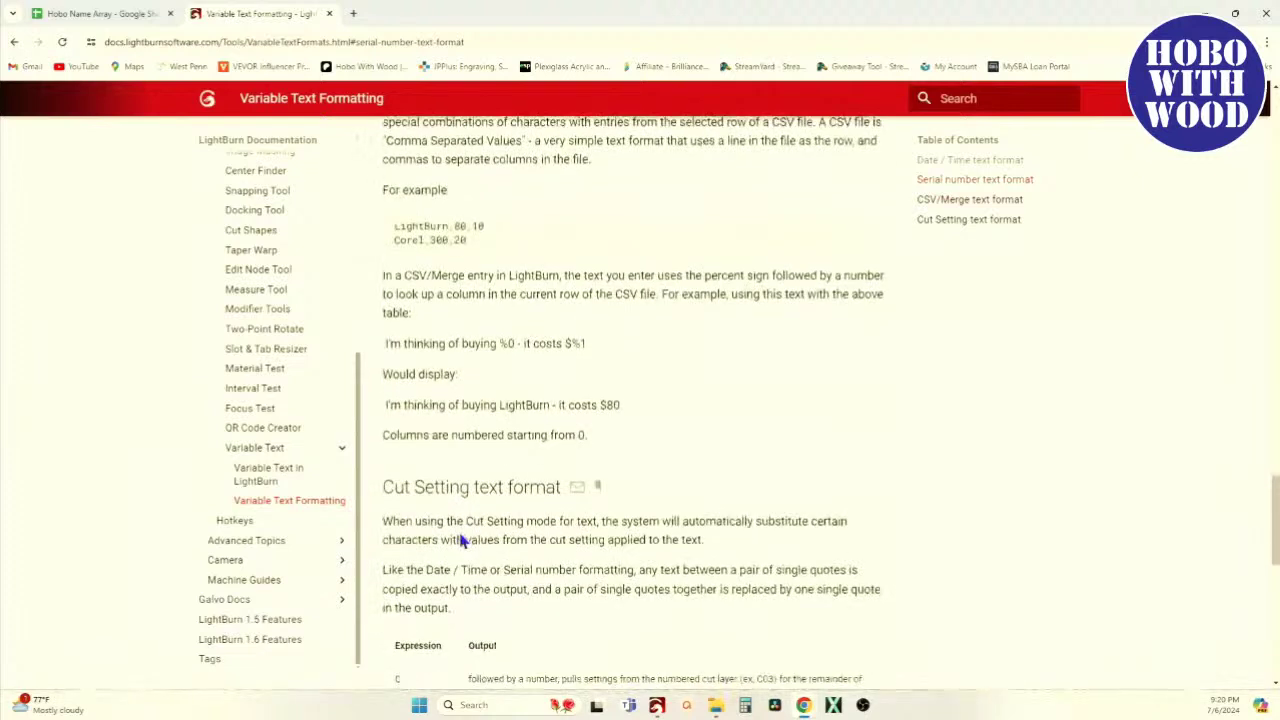
{"action": "left_click_drag", "start_coordinate": [424, 357], "coordinate": [590, 350]}
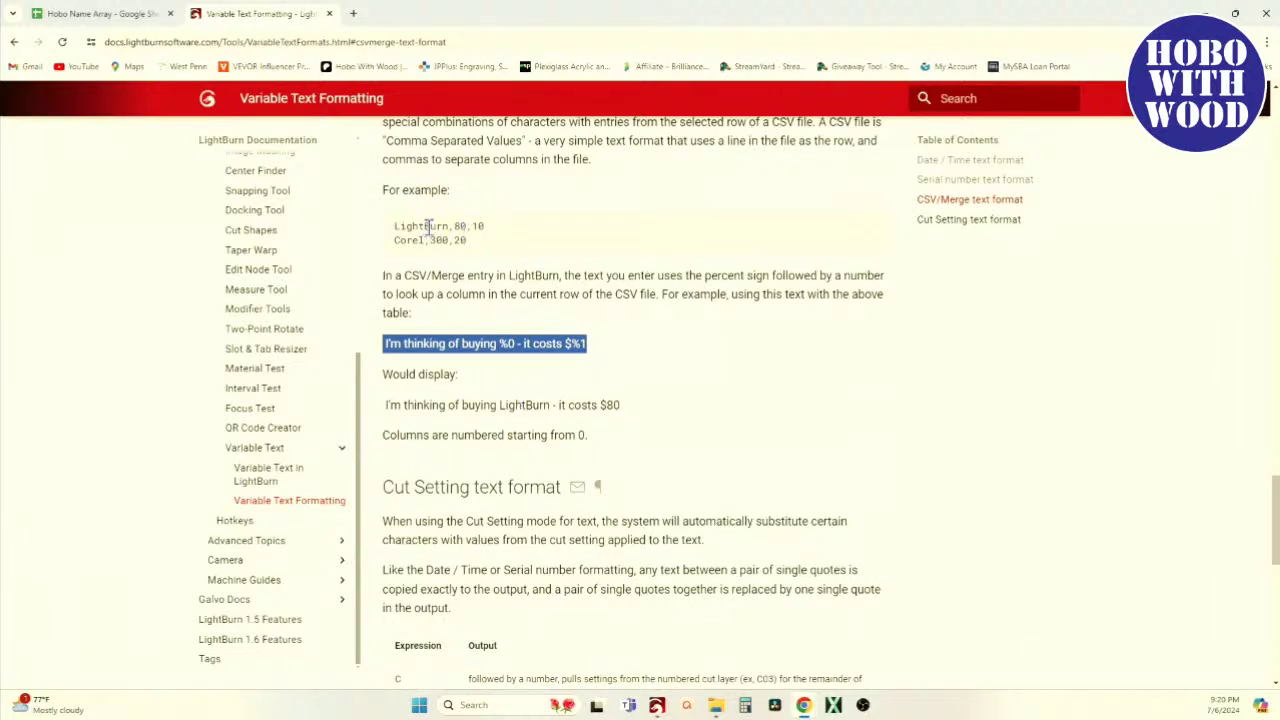
{"action": "scroll", "coordinate": [565, 434], "scroll_direction": "down", "scroll_amount": 2}
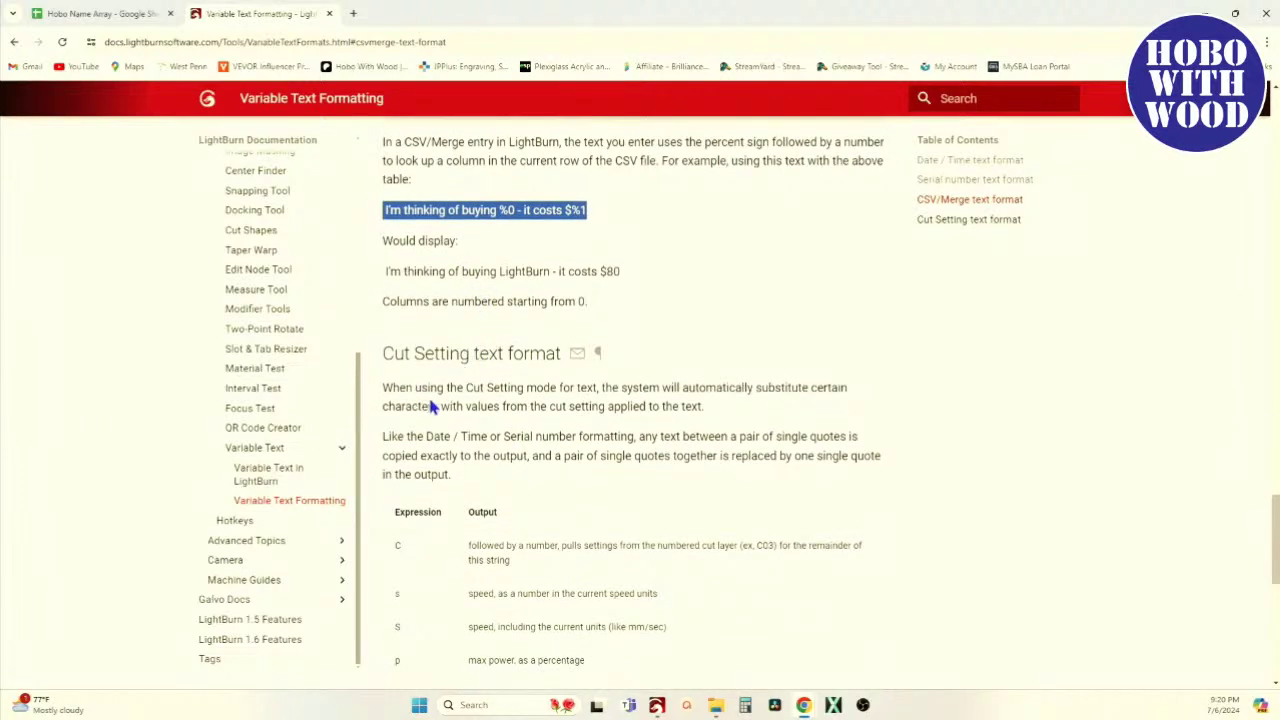
{"action": "left_click", "coordinate": [656, 703]}
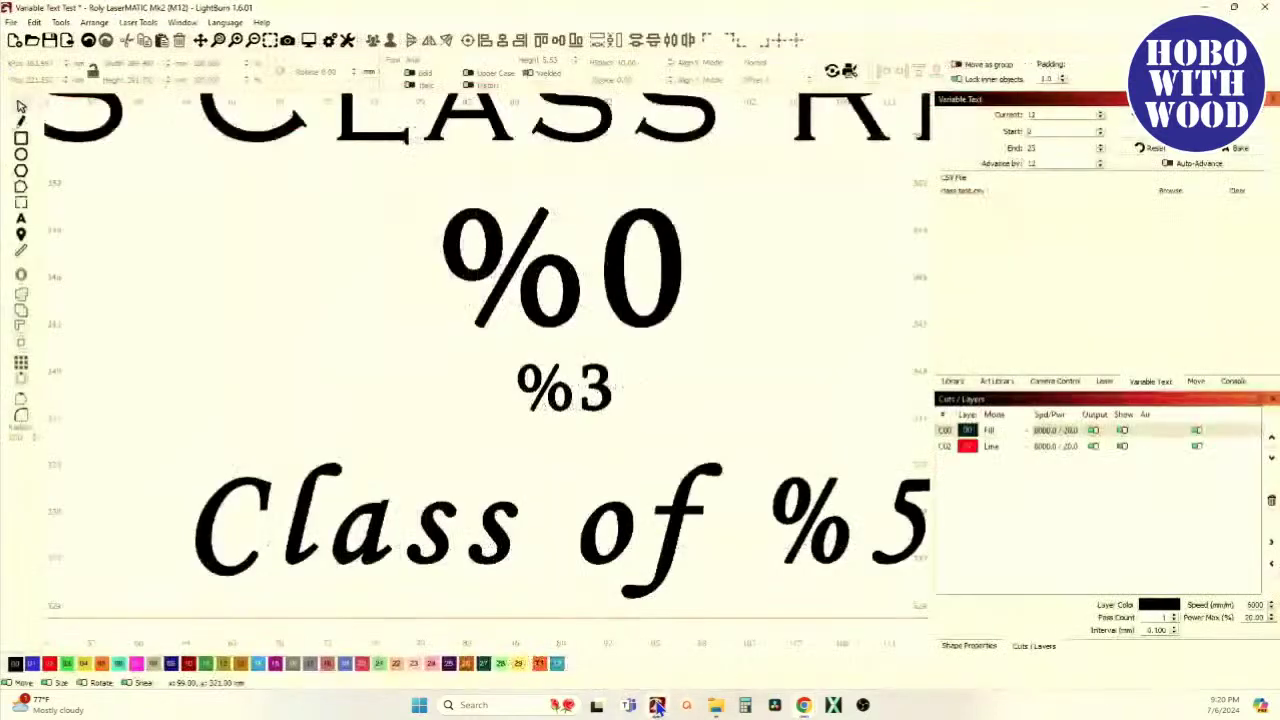
{"action": "scroll", "coordinate": [557, 343], "scroll_direction": "down", "scroll_amount": 3}
{"action": "scroll", "coordinate": [565, 328], "scroll_direction": "down", "scroll_amount": 3}
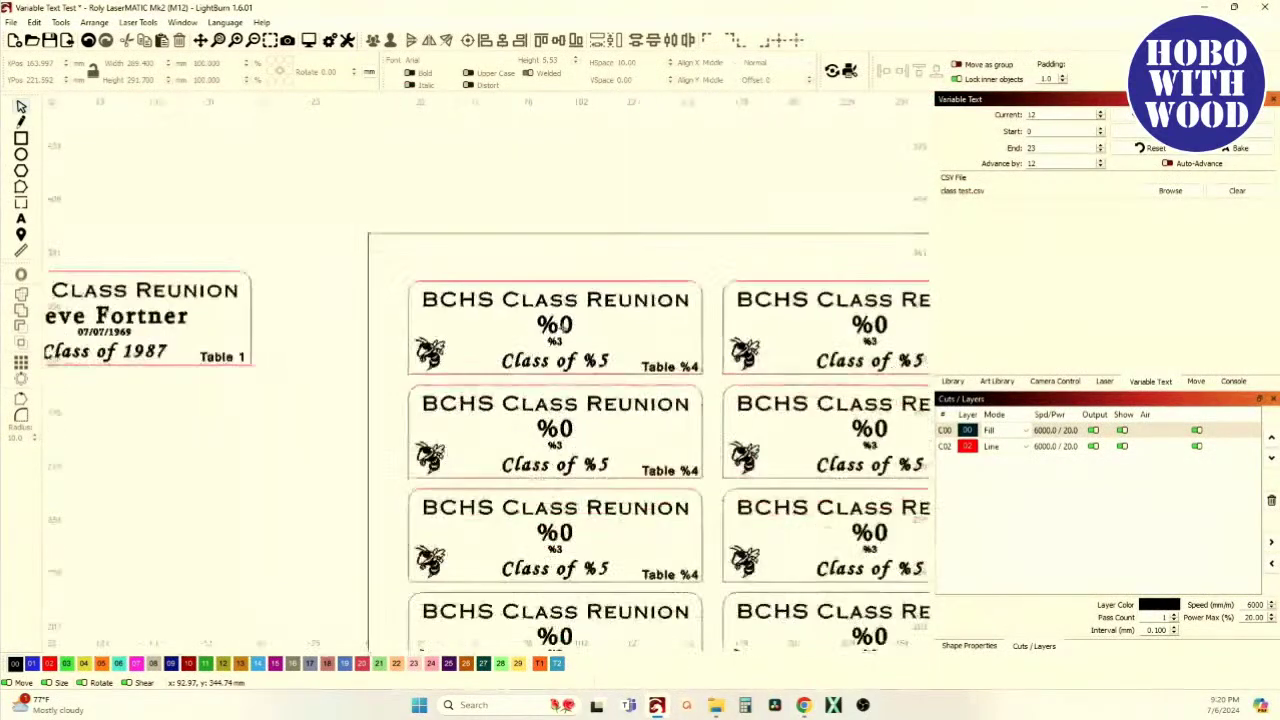
{"action": "scroll", "coordinate": [563, 326], "scroll_direction": "up", "scroll_amount": 6}
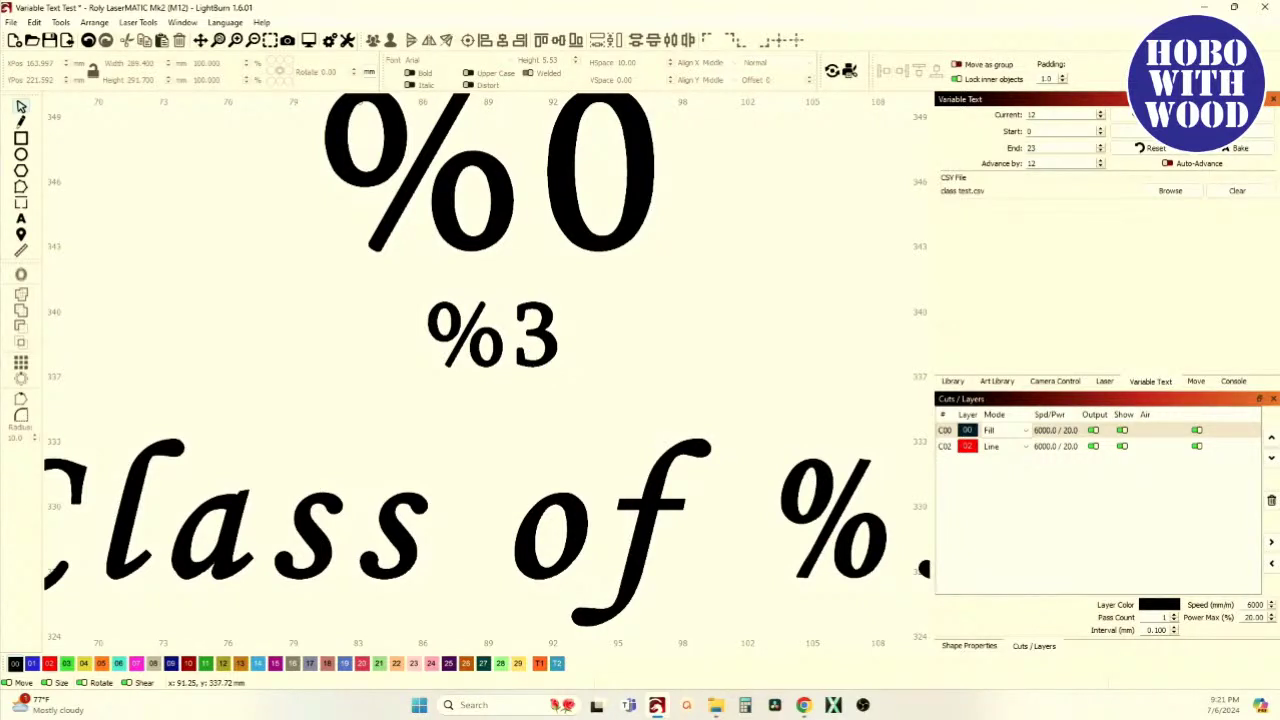
{"action": "scroll", "coordinate": [532, 350], "scroll_direction": "down", "scroll_amount": 1}
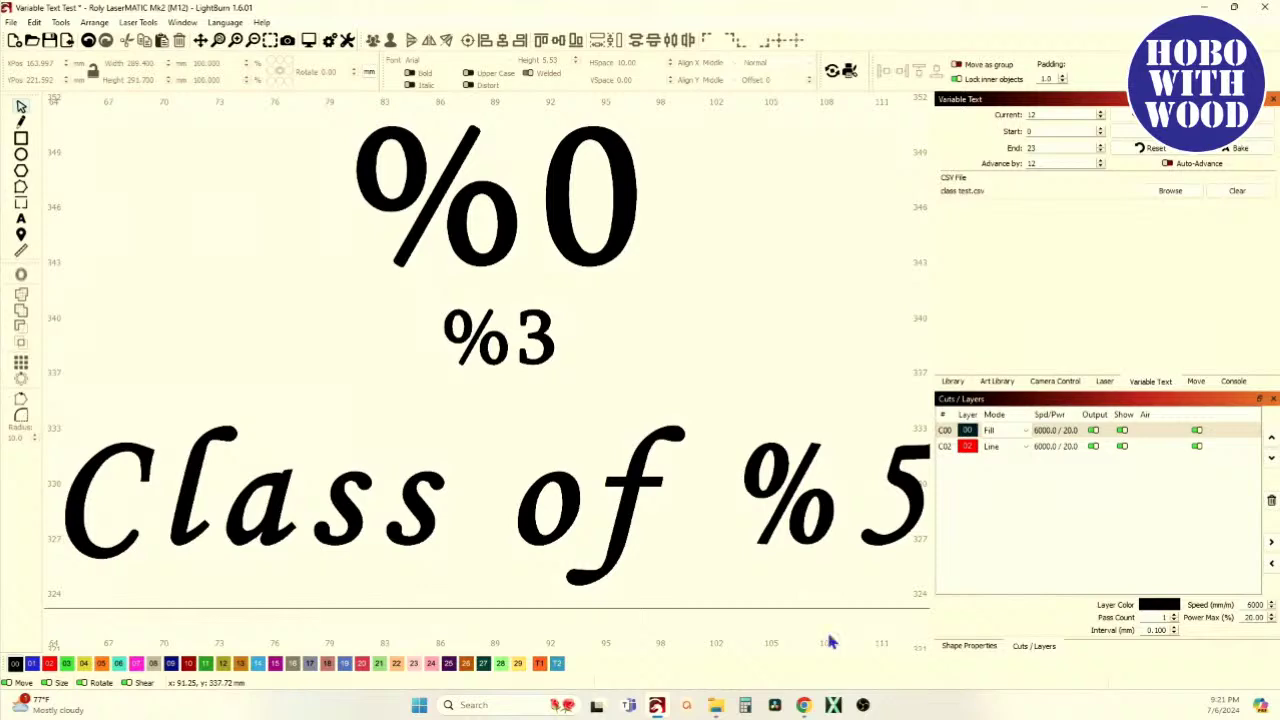
{"action": "scroll", "coordinate": [714, 537], "scroll_direction": "down", "scroll_amount": 3}
{"action": "scroll", "coordinate": [646, 477], "scroll_direction": "down", "scroll_amount": 3}
{"action": "scroll", "coordinate": [723, 437], "scroll_direction": "down", "scroll_amount": 1}
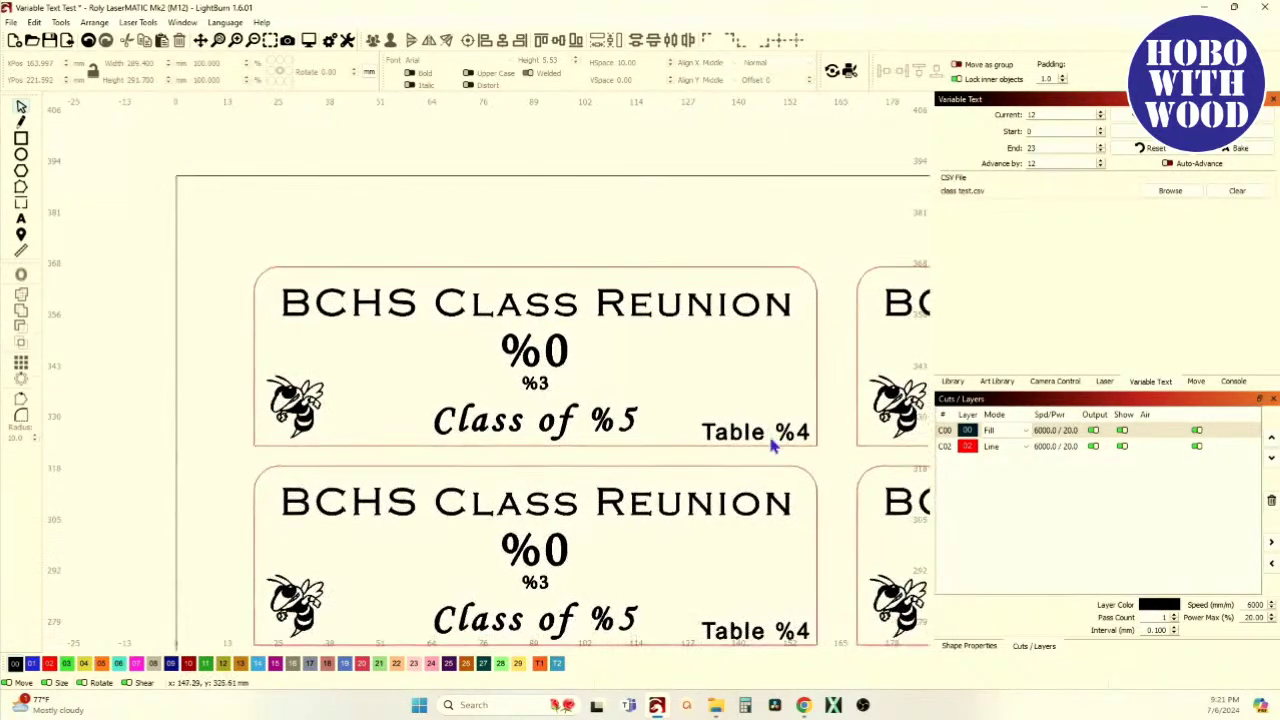
{"action": "scroll", "coordinate": [776, 440], "scroll_direction": "down", "scroll_amount": 3}
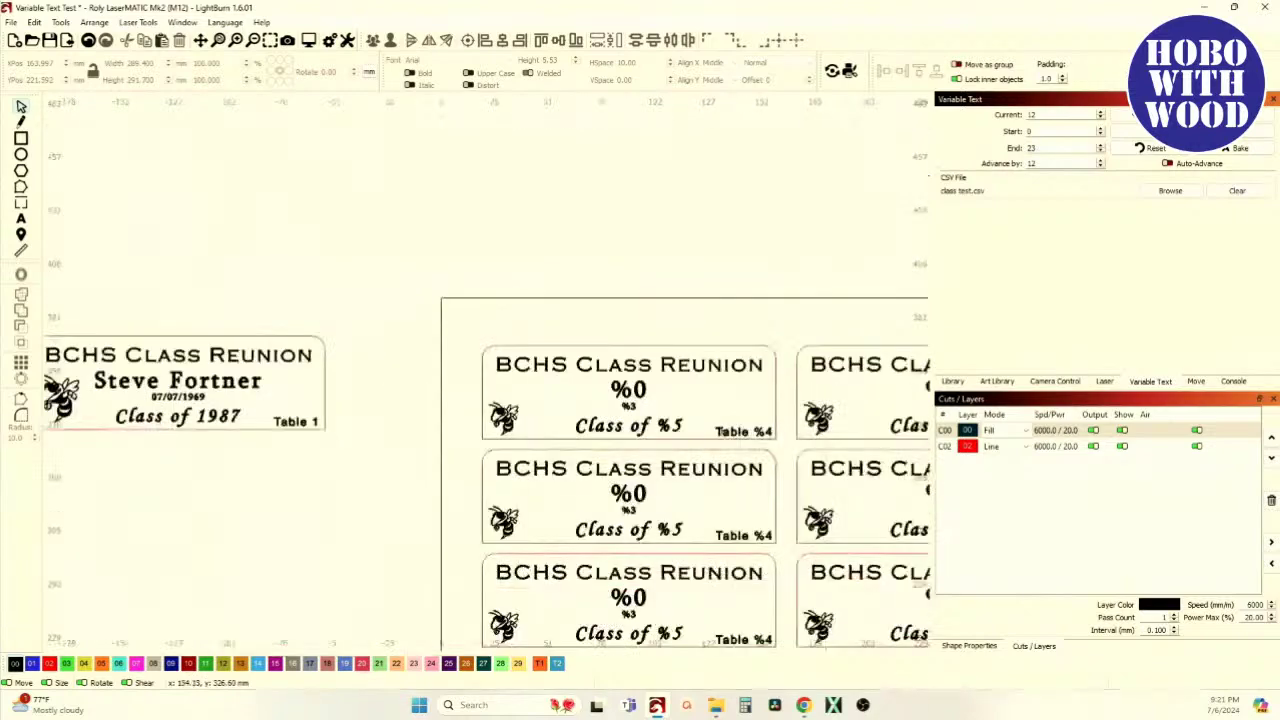
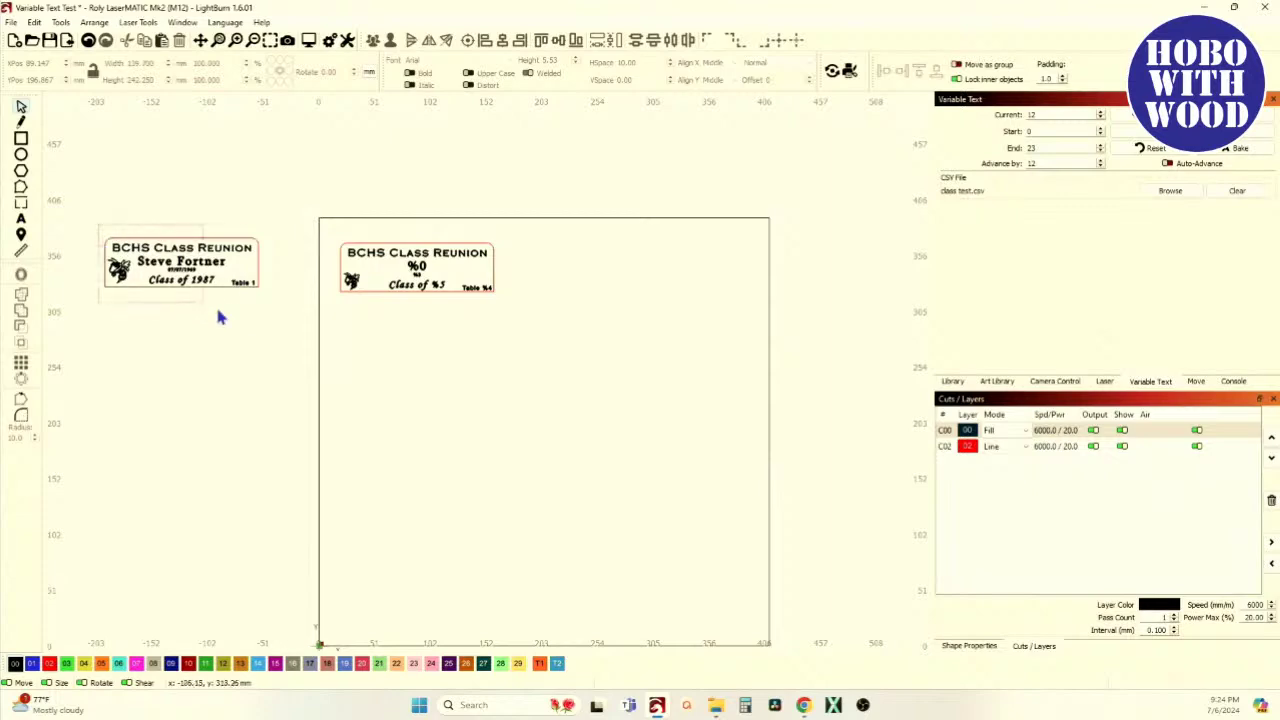
Drag the previewed reunion name tag from the left of the canvas into the work area beside the template tag
{"action": "left_click_drag", "start_coordinate": [180, 262], "coordinate": [619, 269]}
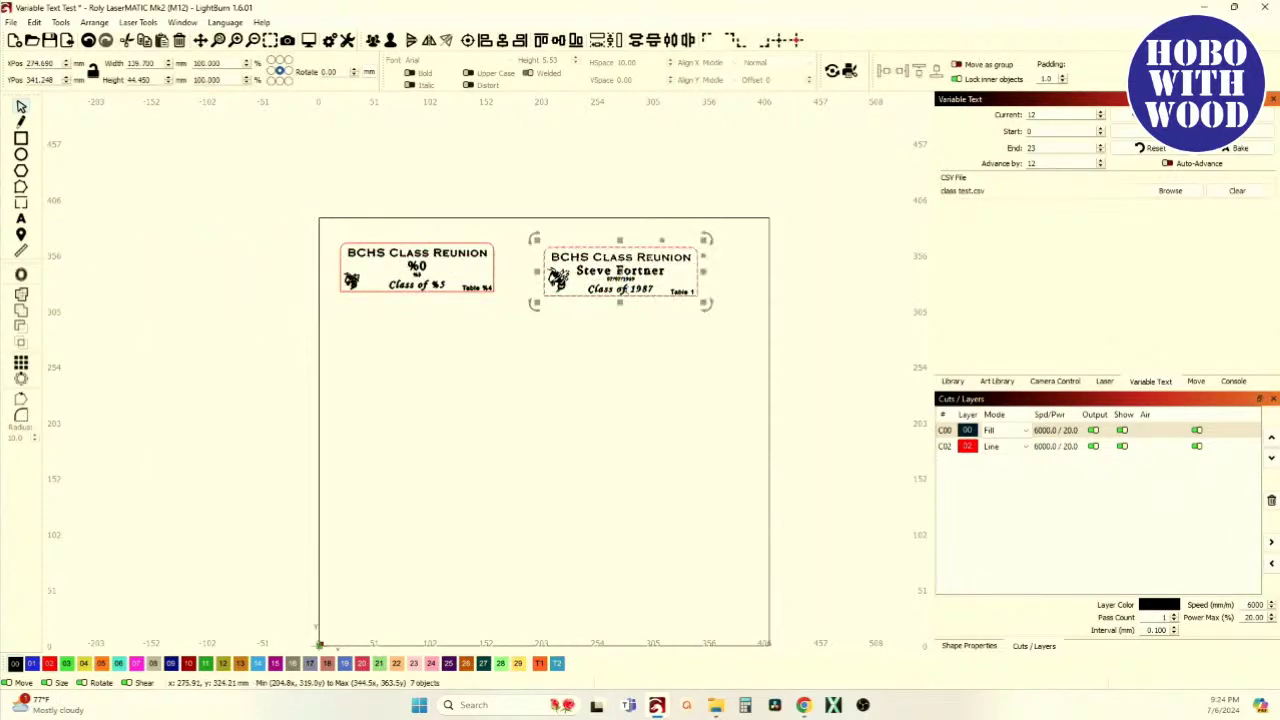
{"action": "scroll", "coordinate": [619, 269], "scroll_direction": "up", "scroll_amount": 8}
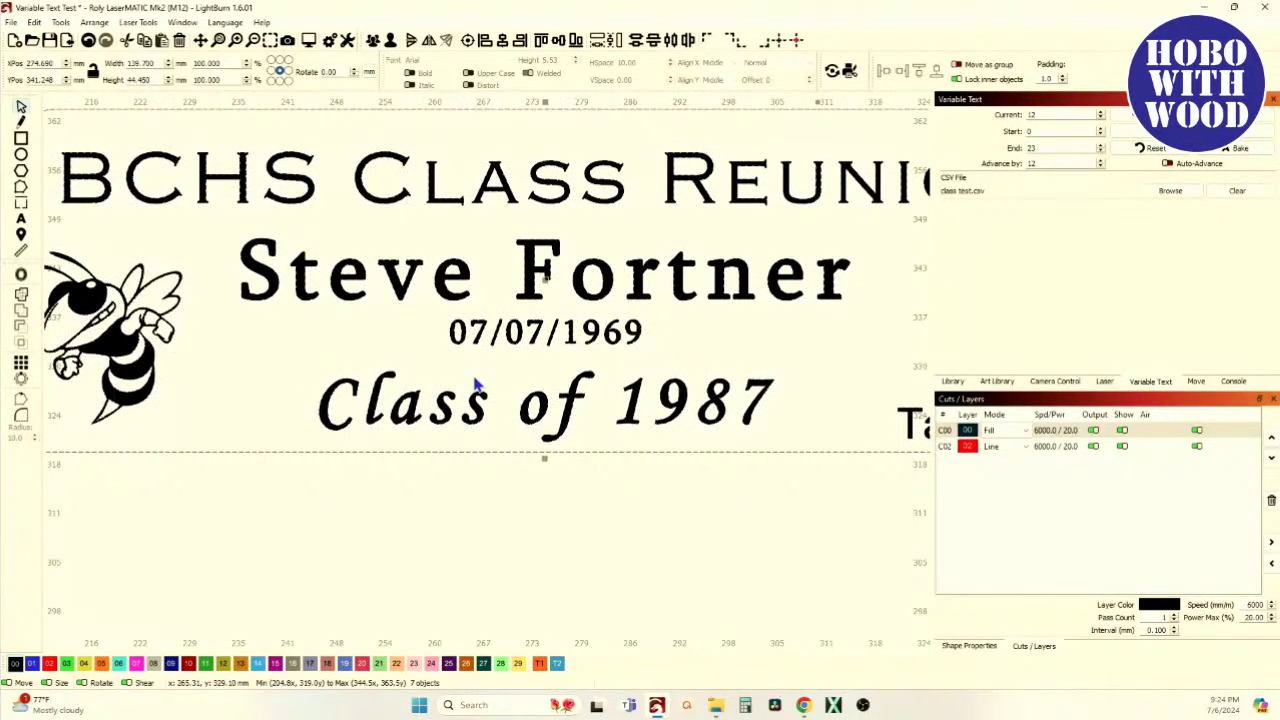
{"action": "scroll", "coordinate": [516, 305], "scroll_direction": "down", "scroll_amount": 5}
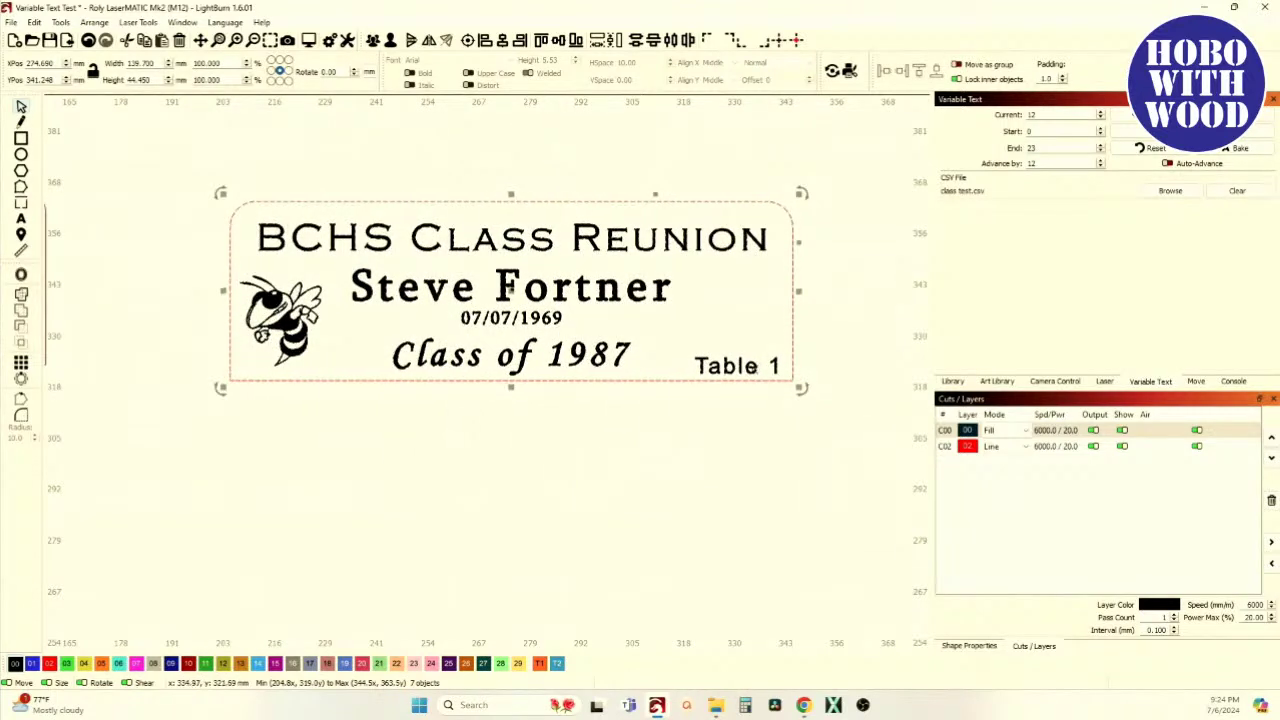
{"action": "left_click", "coordinate": [553, 463]}
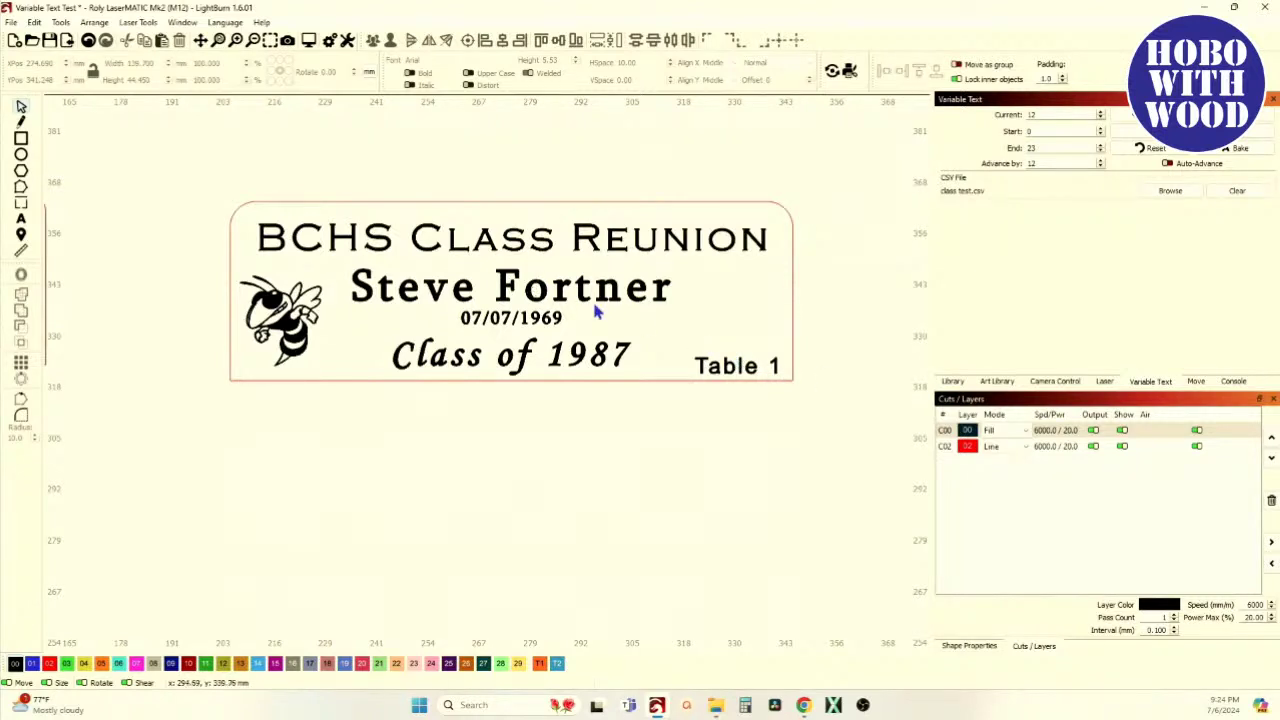
{"action": "left_click", "coordinate": [737, 365]}
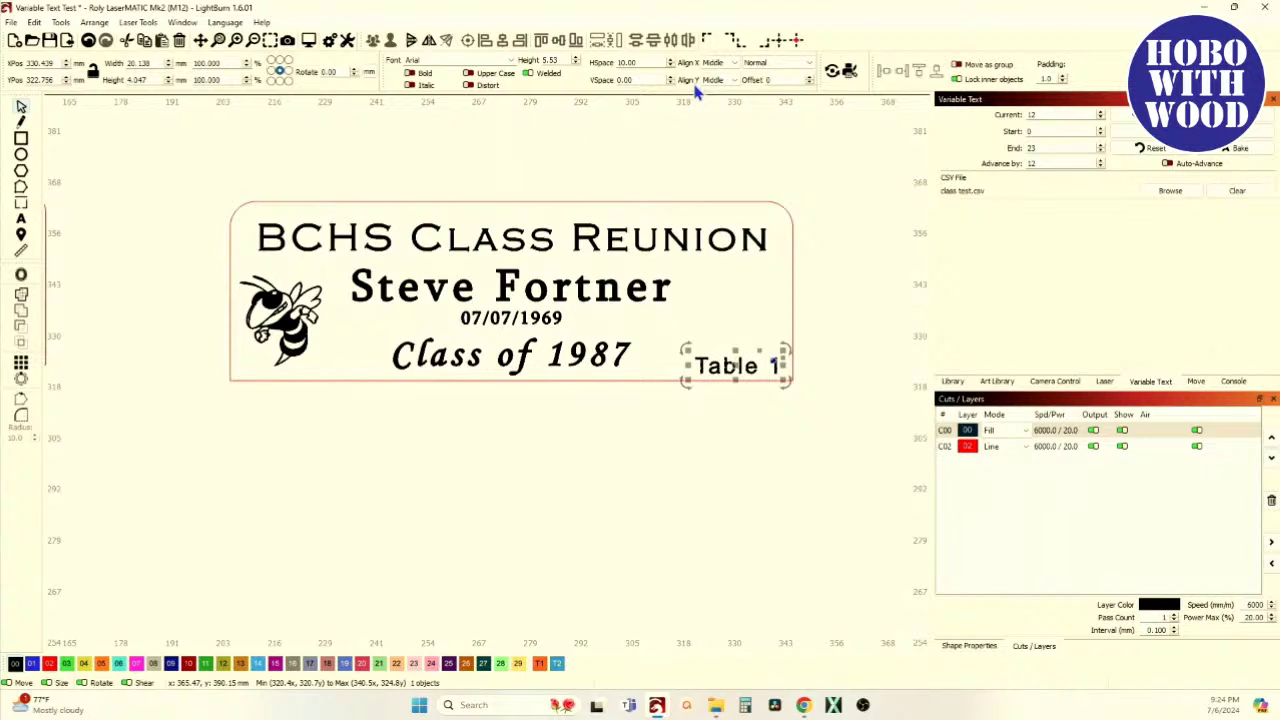
{"action": "left_click", "coordinate": [725, 183]}
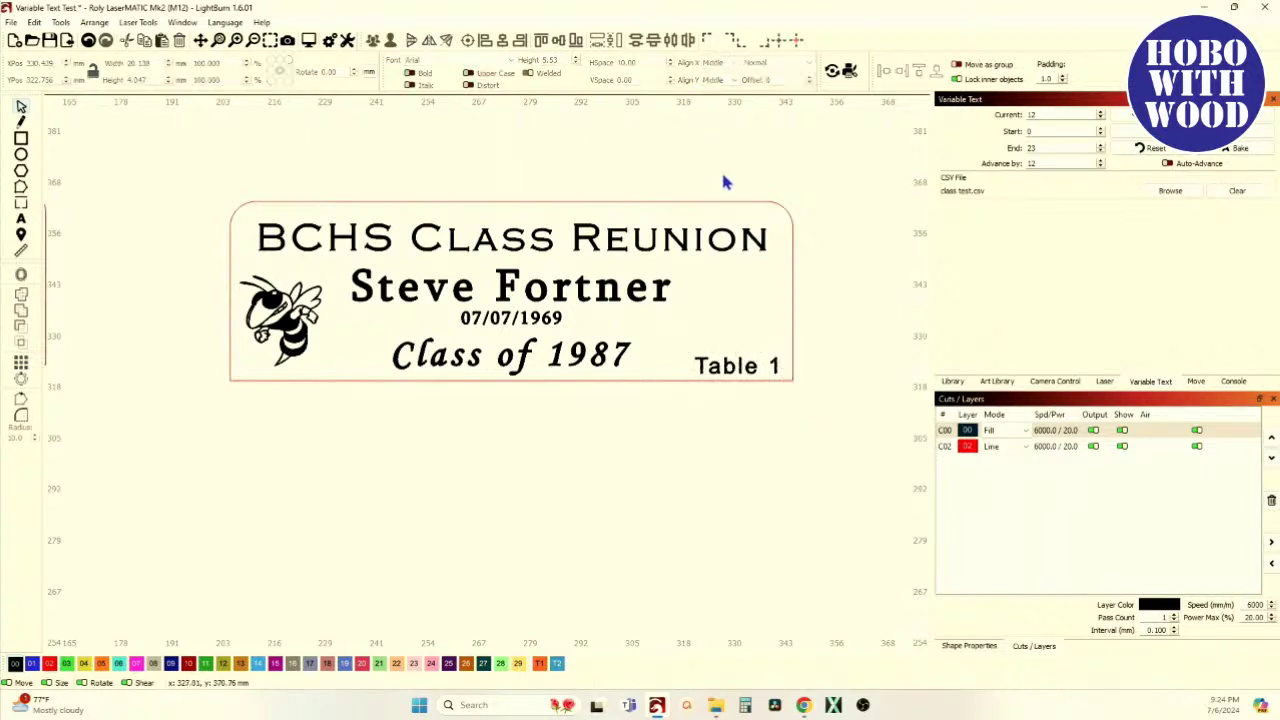
{"action": "left_click", "coordinate": [733, 367]}
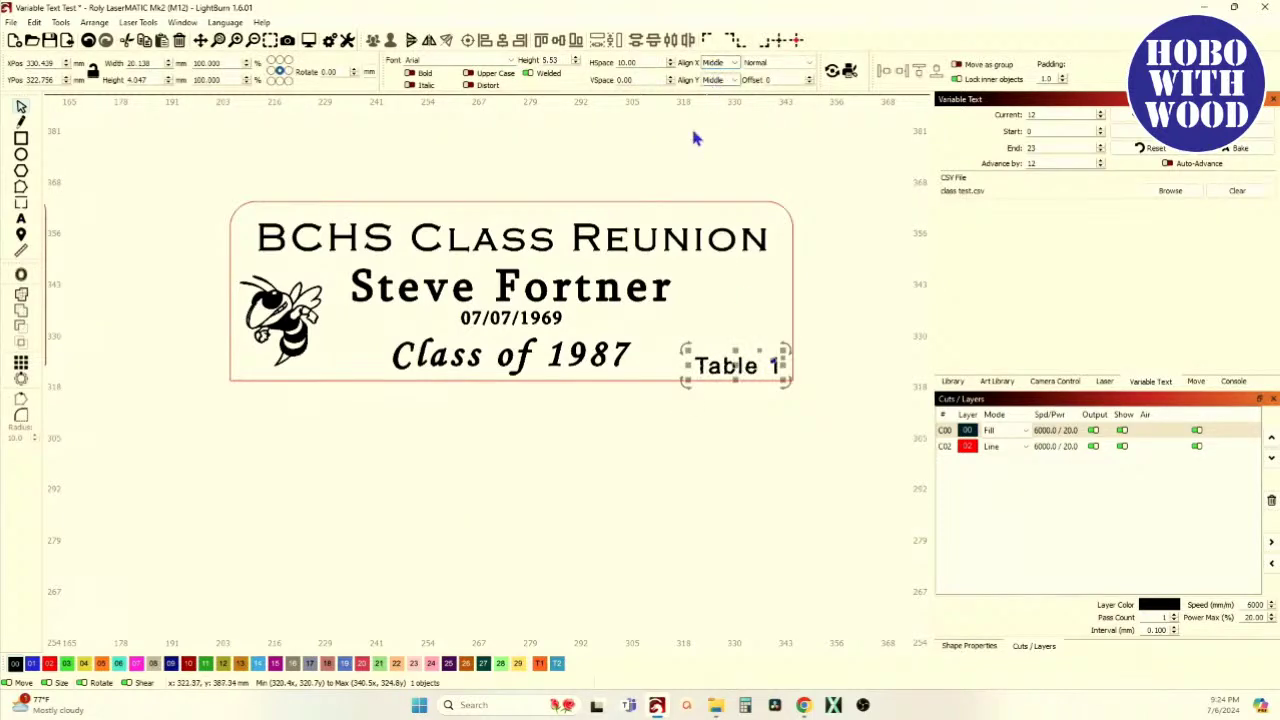
{"action": "scroll", "coordinate": [710, 100], "scroll_direction": "down", "scroll_amount": 4}
{"action": "scroll", "coordinate": [442, 222], "scroll_direction": "up", "scroll_amount": 3}
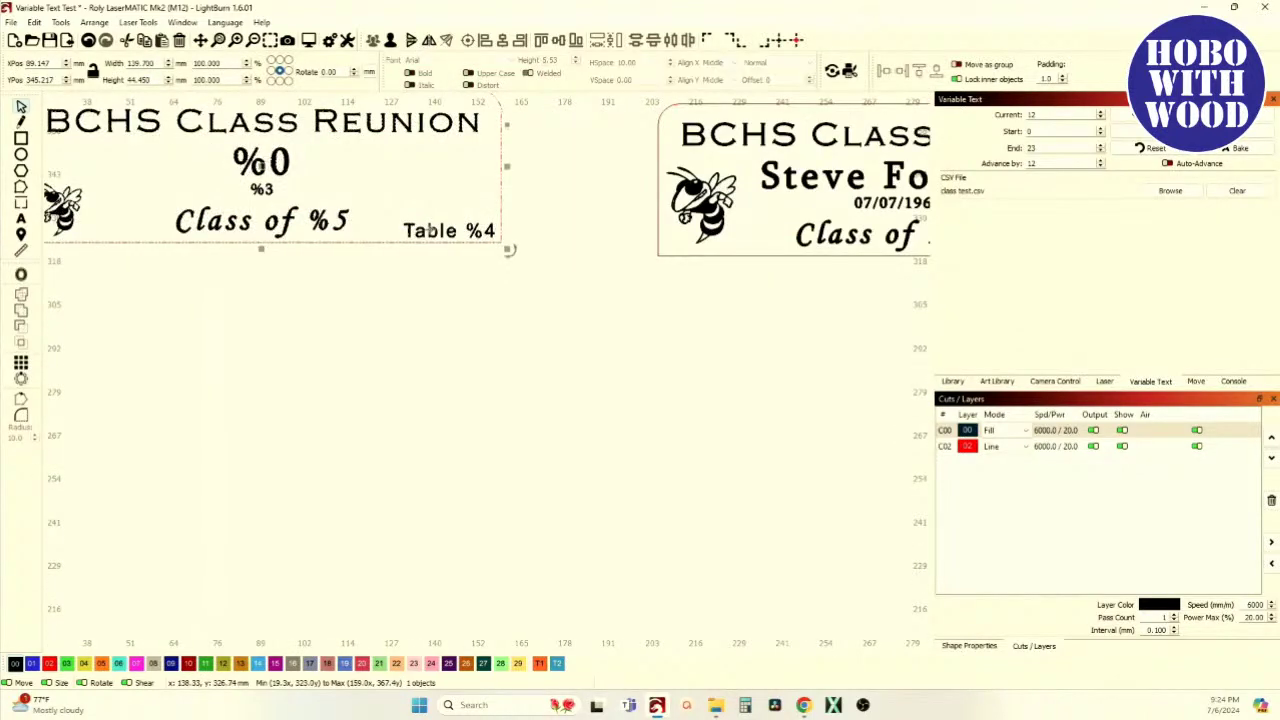
Inspect the template tag and its Table %4 line, then clear the selection
{"action": "left_click", "coordinate": [425, 285]}
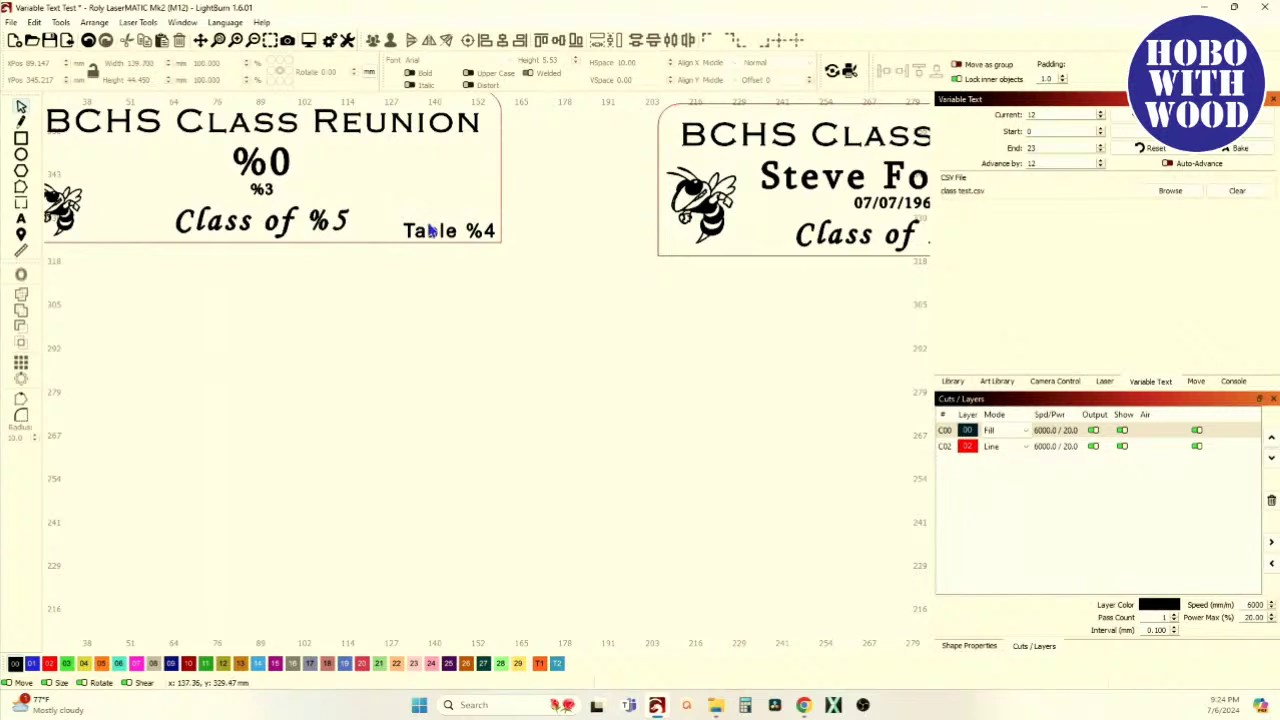
{"action": "left_click", "coordinate": [420, 230]}
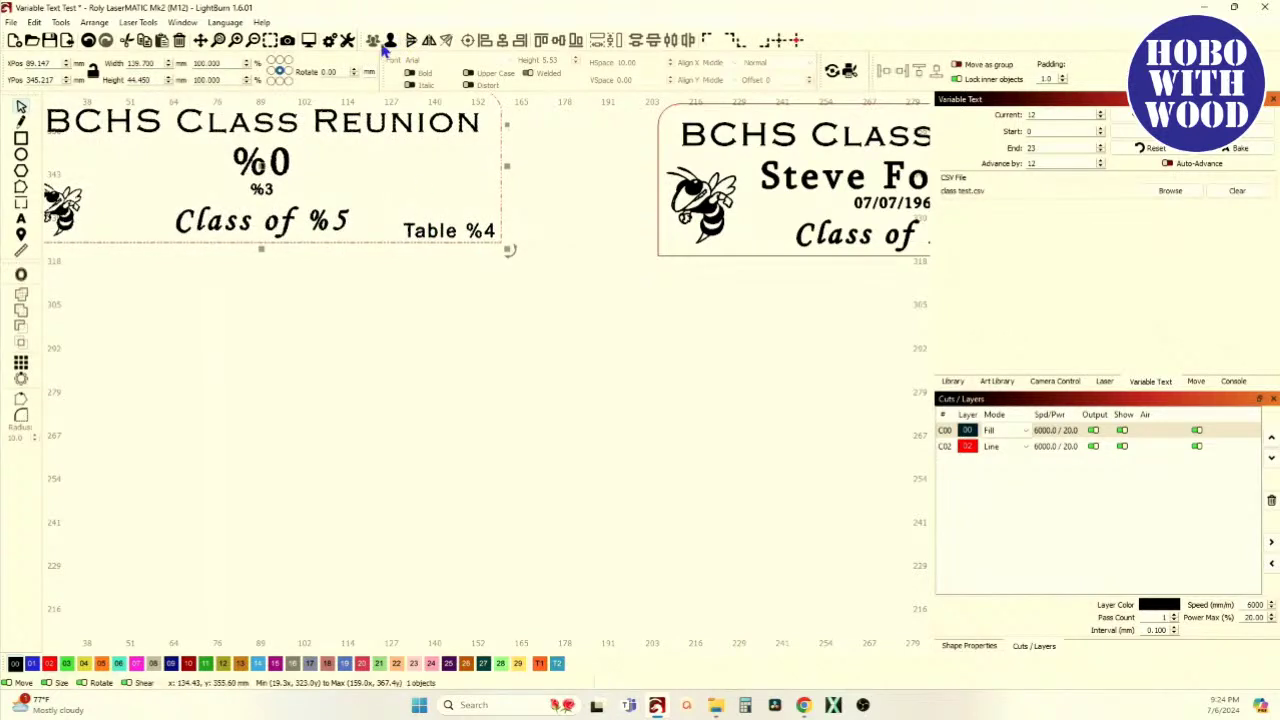
{"action": "left_click", "coordinate": [440, 260]}
{"action": "left_click", "coordinate": [450, 232]}
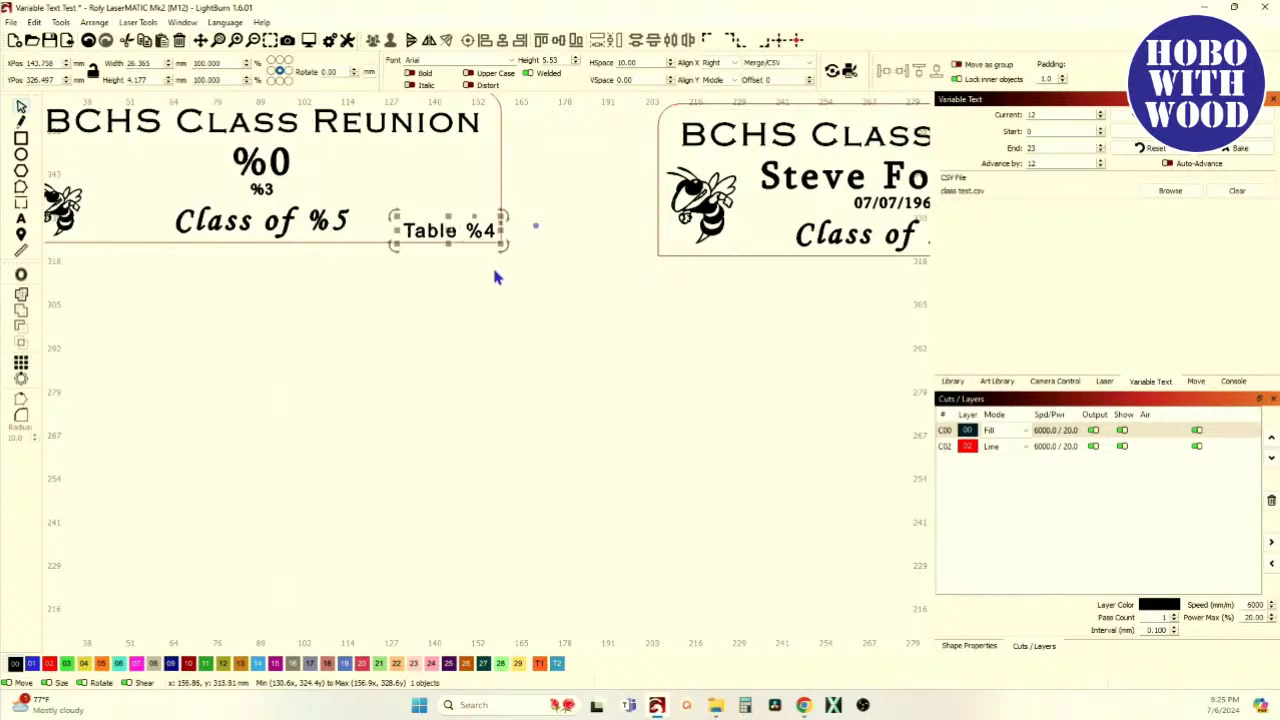
{"action": "left_click", "coordinate": [436, 343]}
{"action": "scroll", "coordinate": [437, 410], "scroll_direction": "down", "scroll_amount": 3}
{"action": "scroll", "coordinate": [487, 366], "scroll_direction": "up", "scroll_amount": 1}
{"action": "scroll", "coordinate": [487, 366], "scroll_direction": "up", "scroll_amount": 5}
{"action": "scroll", "coordinate": [598, 345], "scroll_direction": "up", "scroll_amount": 3}
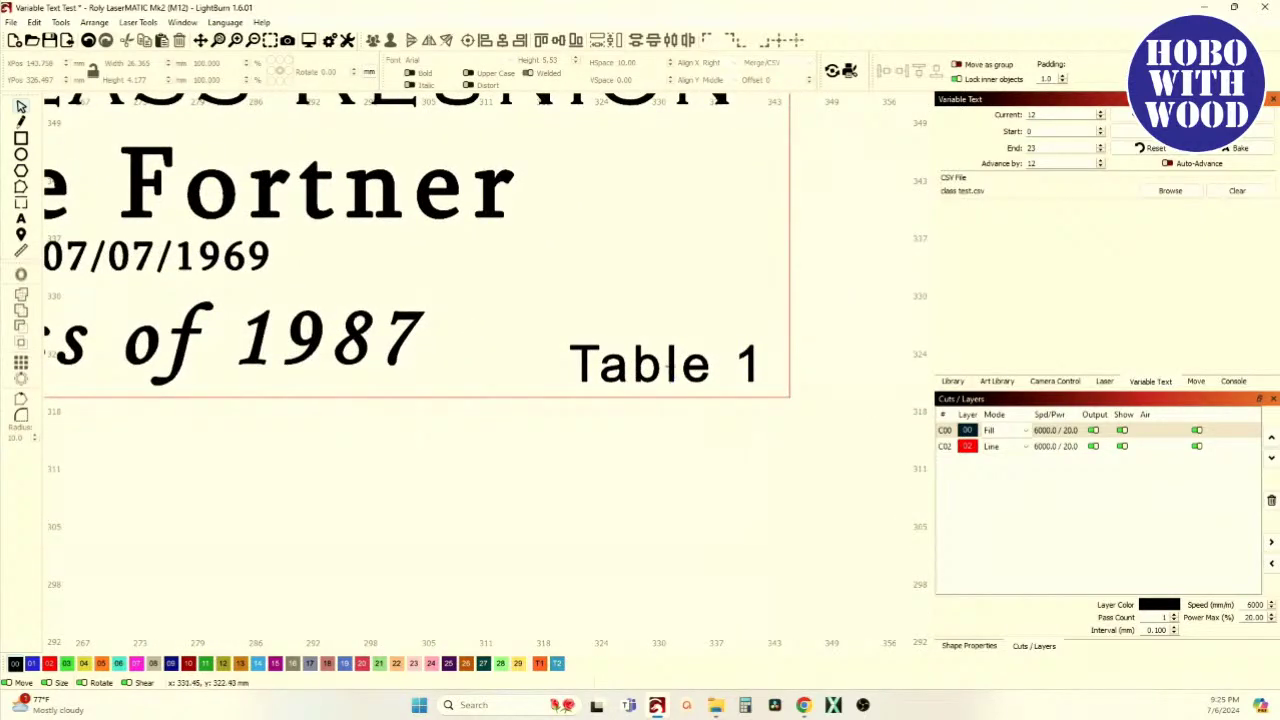
Set Align X to Right for the previewed tag's Table 1 text and move it to the tag's right edge
{"action": "left_click", "coordinate": [668, 366]}
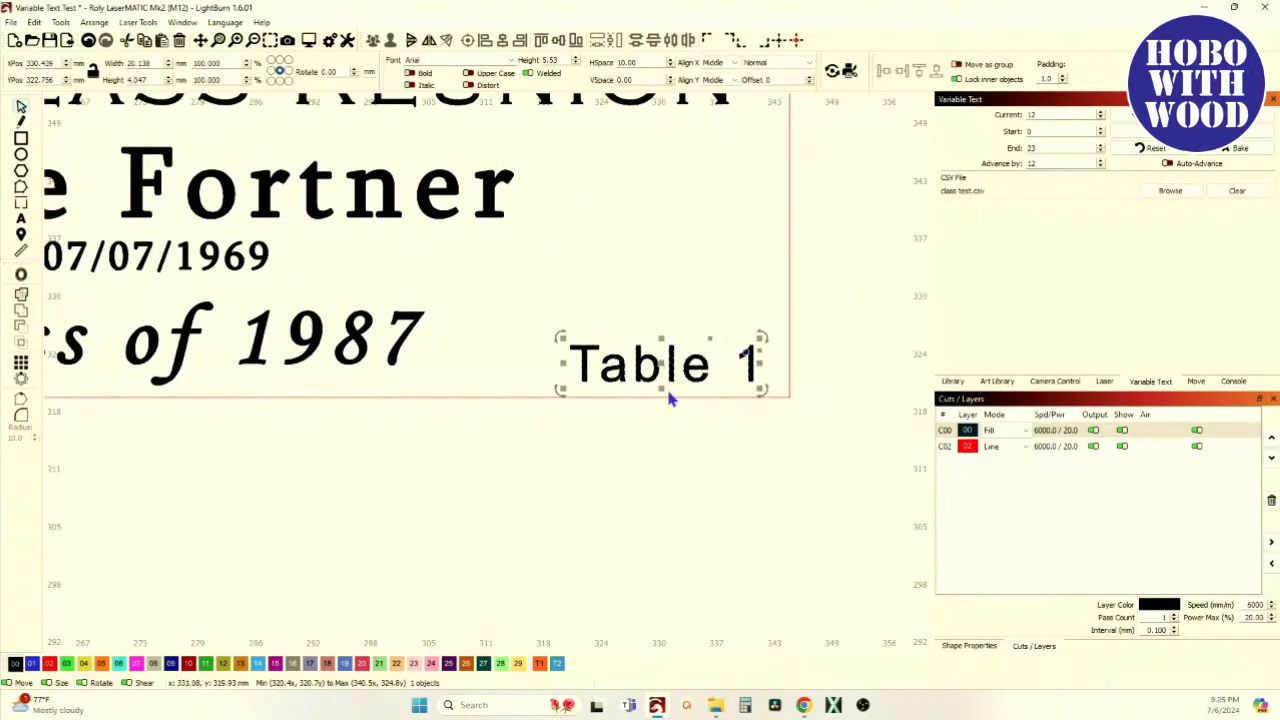
{"action": "scroll", "coordinate": [669, 397], "scroll_direction": "right", "scroll_amount": 2}
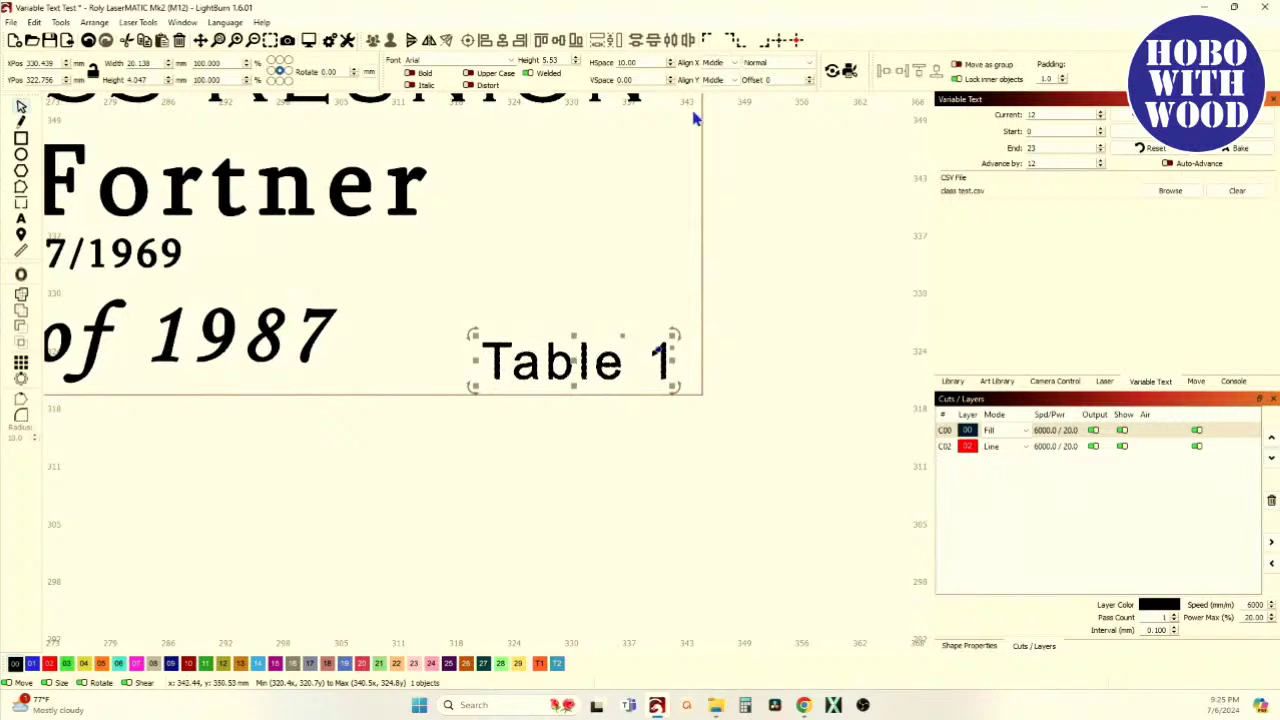
{"action": "left_click", "coordinate": [737, 67]}
{"action": "left_click", "coordinate": [720, 99]}
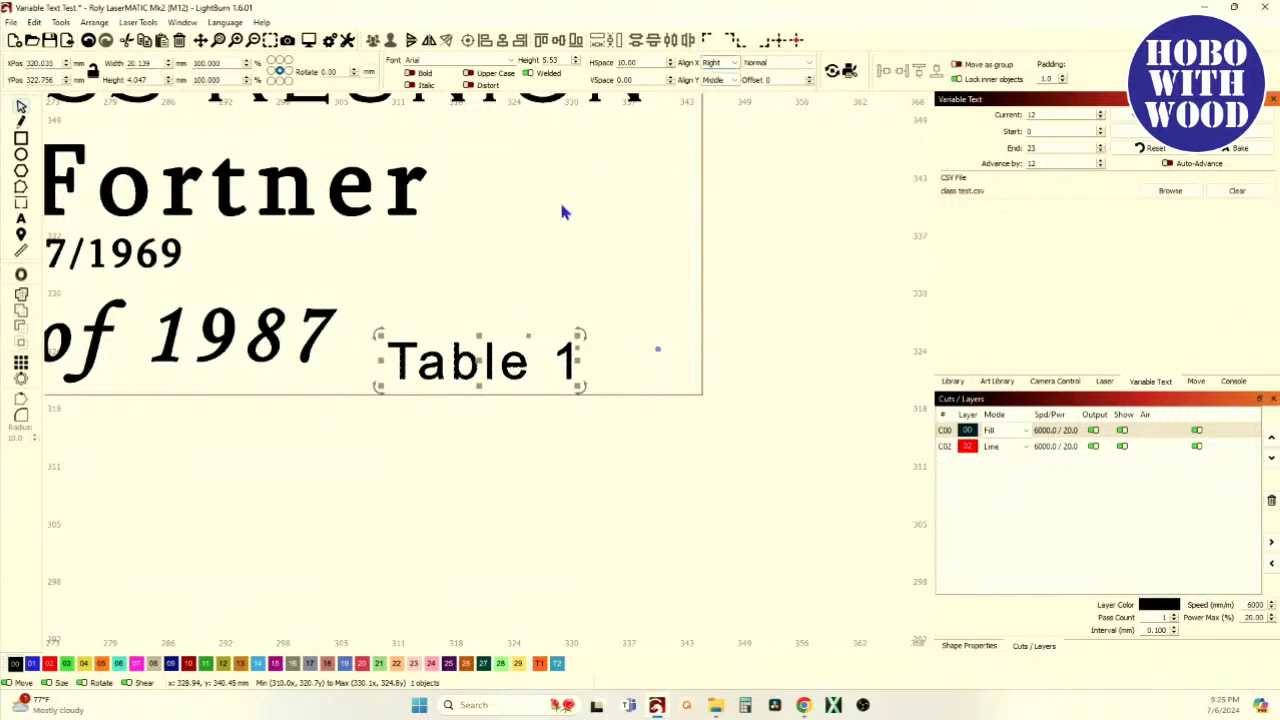
{"action": "left_click_drag", "start_coordinate": [480, 362], "coordinate": [602, 373]}
Zoom in to confirm Table 1 sits in the tag's bottom-right corner beside 'Class of 1987'
{"action": "scroll", "coordinate": [566, 419], "scroll_direction": "down", "scroll_amount": 2}
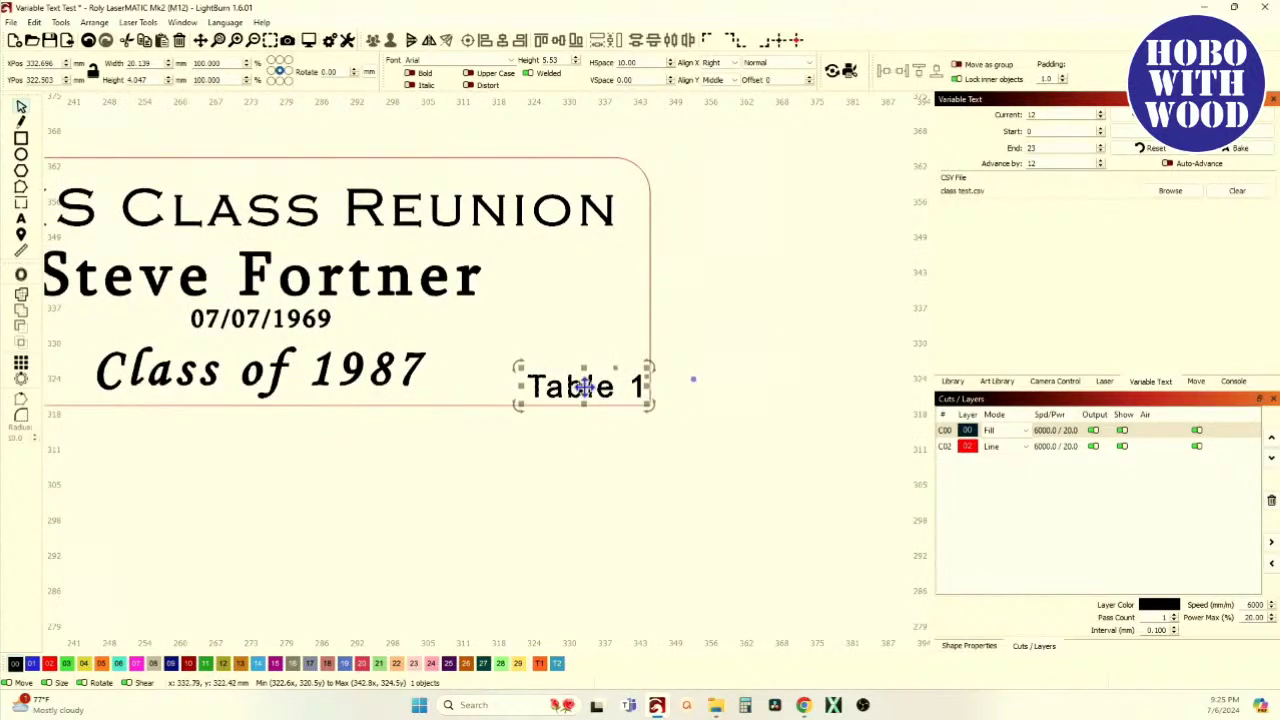
{"action": "scroll", "coordinate": [586, 392], "scroll_direction": "down", "scroll_amount": 2}
{"action": "scroll", "coordinate": [457, 402], "scroll_direction": "up", "scroll_amount": 2}
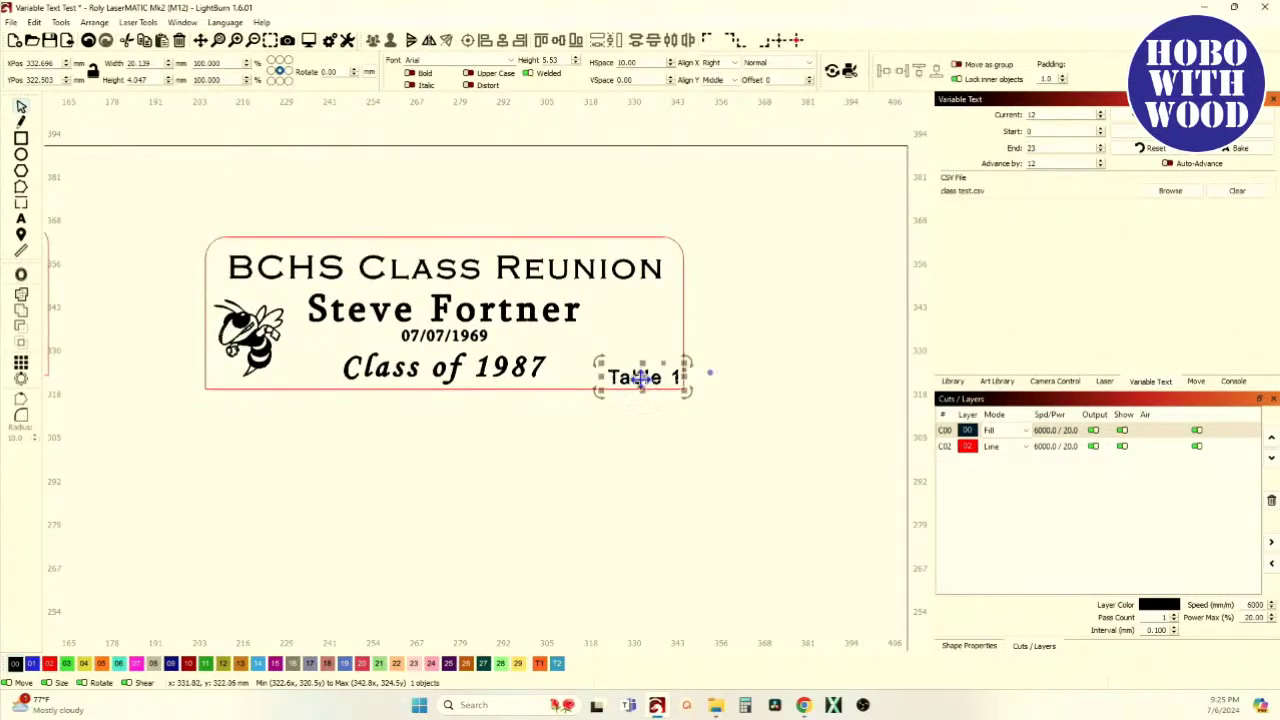
{"action": "scroll", "coordinate": [641, 381], "scroll_direction": "up", "scroll_amount": 8}
{"action": "scroll", "coordinate": [638, 385], "scroll_direction": "right", "scroll_amount": 1}
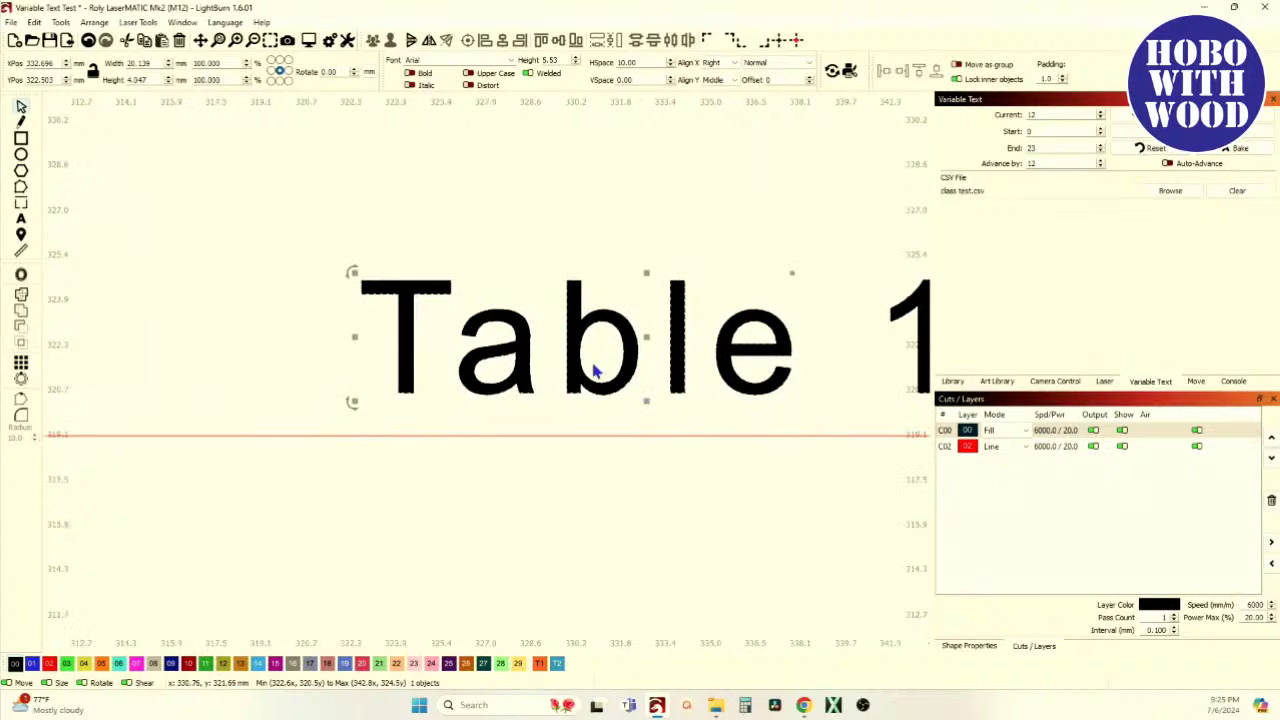
{"action": "scroll", "coordinate": [392, 400], "scroll_direction": "down", "scroll_amount": 2}
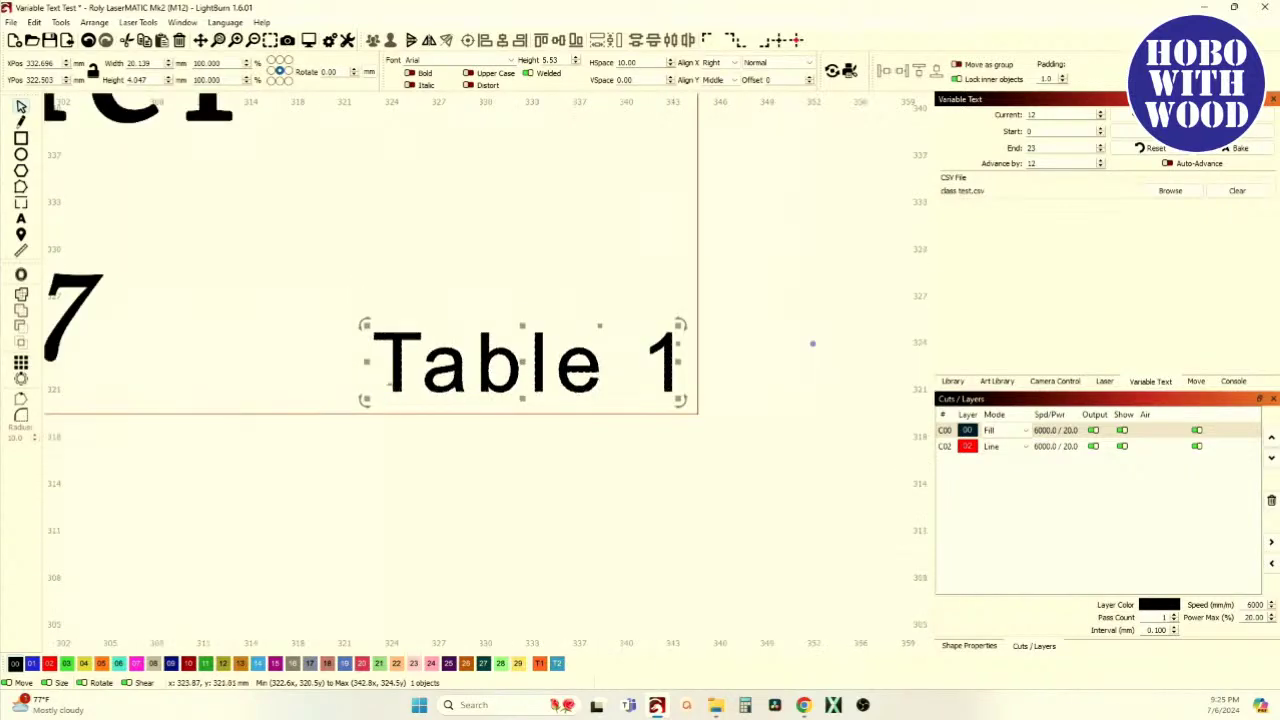
{"action": "scroll", "coordinate": [415, 393], "scroll_direction": "down", "scroll_amount": 4}
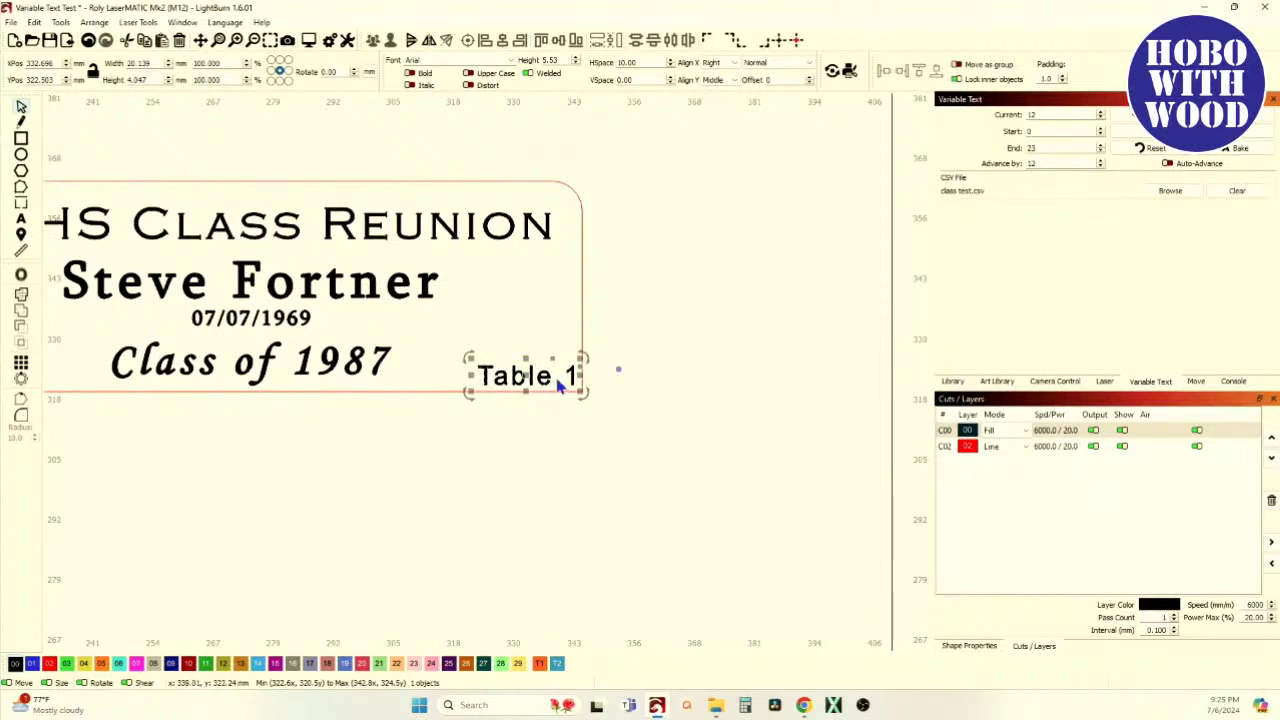
{"action": "scroll", "coordinate": [618, 369], "scroll_direction": "up", "scroll_amount": 5}
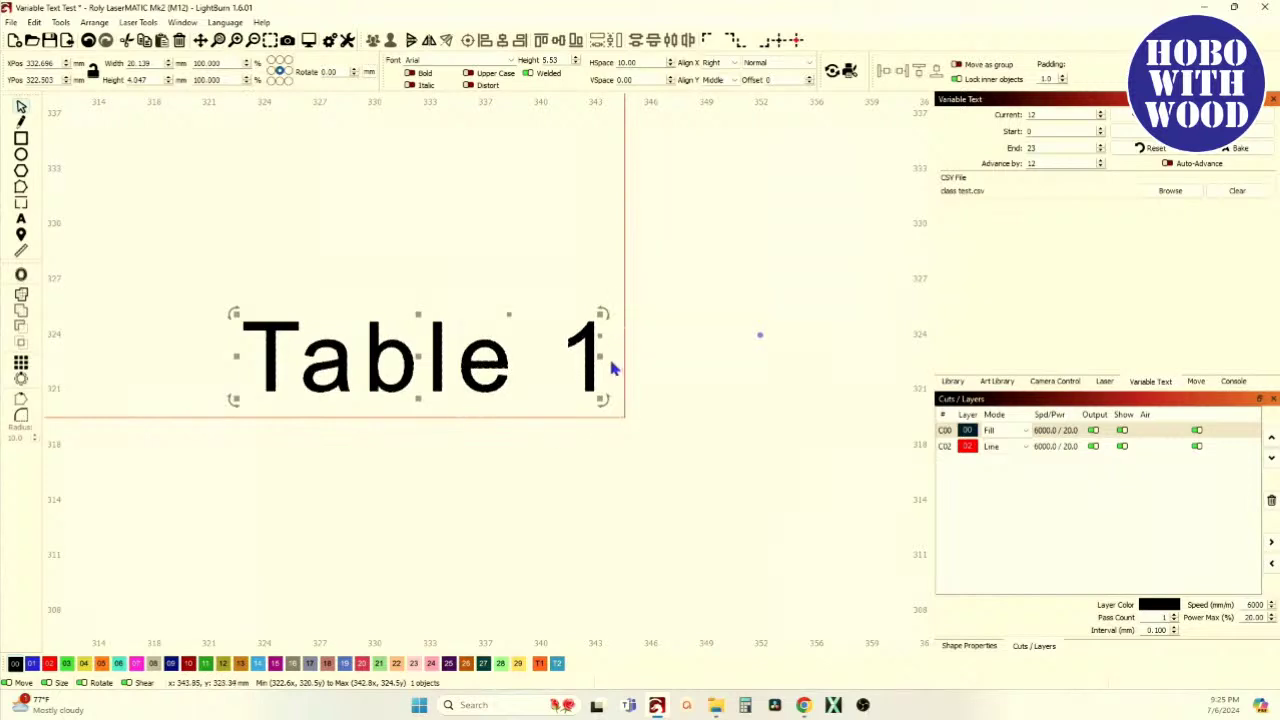
{"action": "scroll", "coordinate": [614, 346], "scroll_direction": "down", "scroll_amount": 5}
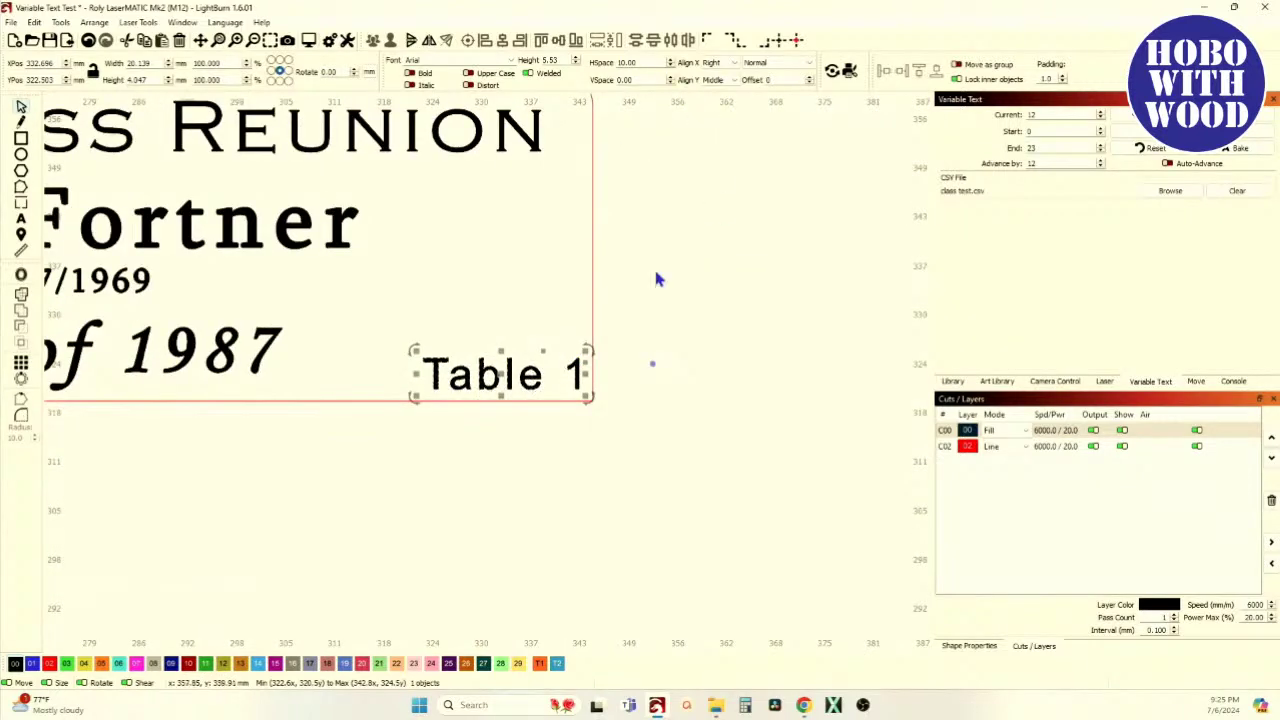
{"action": "scroll", "coordinate": [652, 363], "scroll_direction": "down", "scroll_amount": 3}
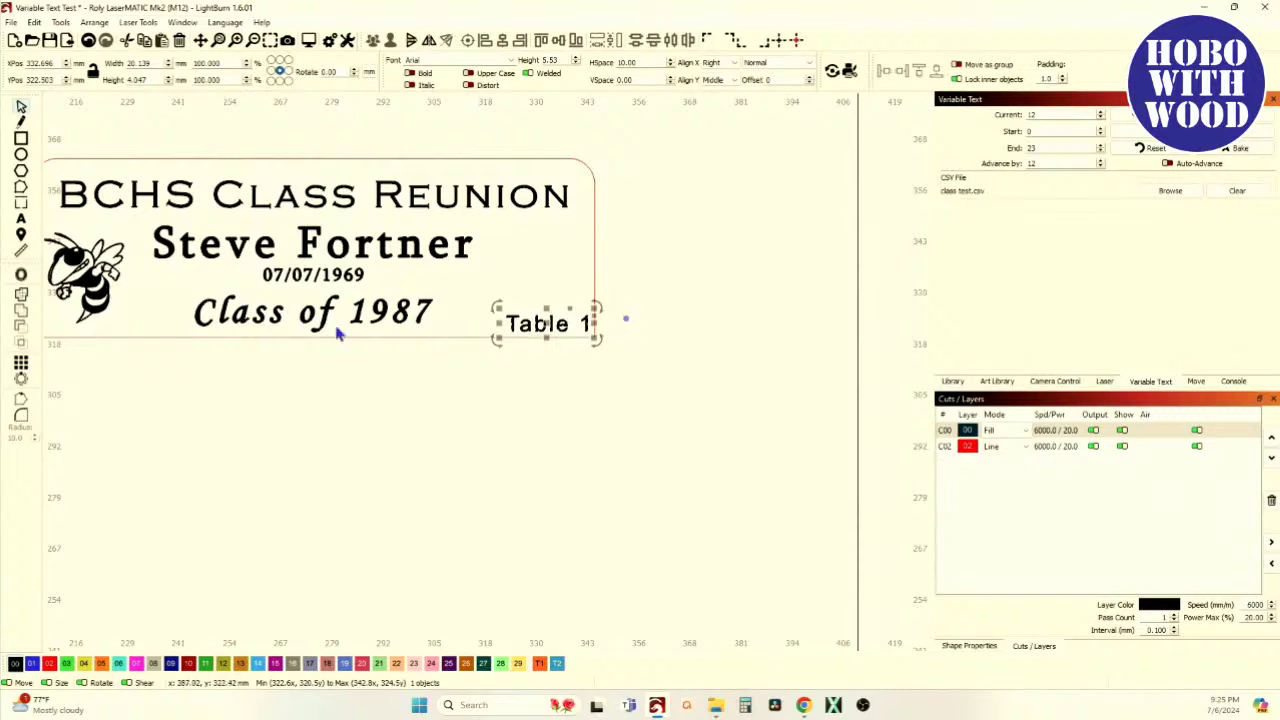
{"action": "scroll", "coordinate": [533, 318], "scroll_direction": "up", "scroll_amount": 5}
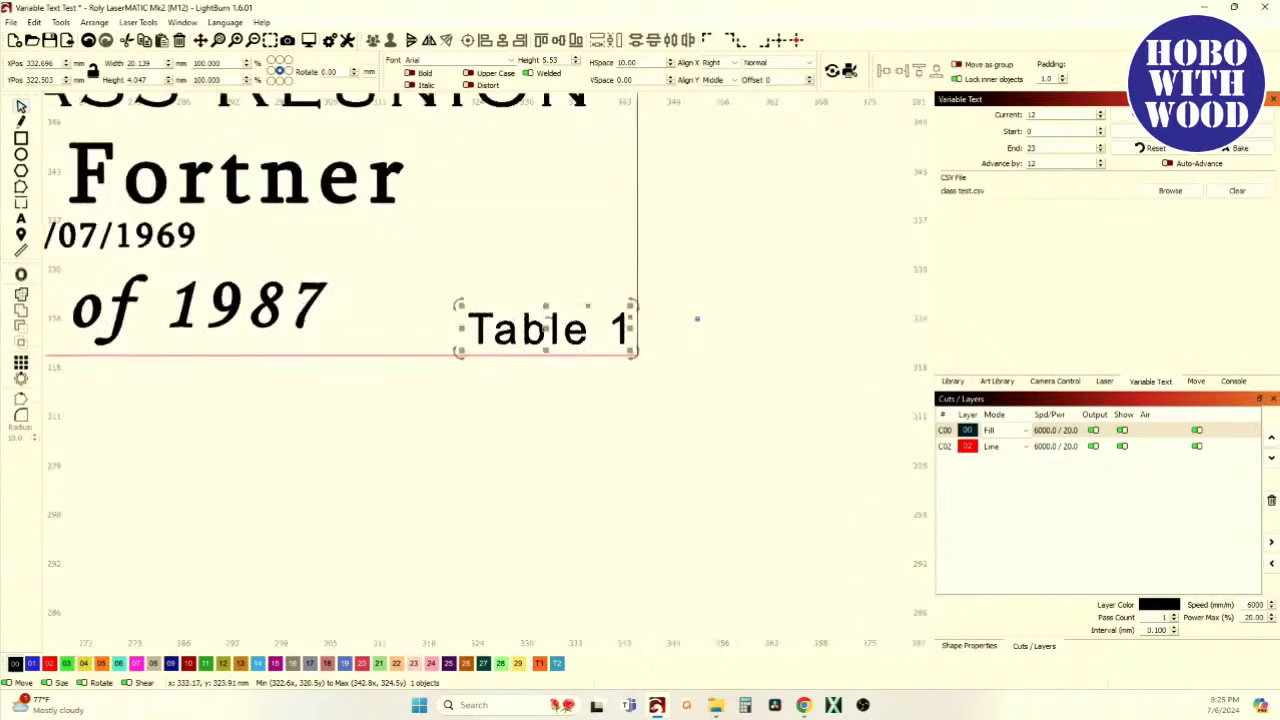
{"action": "scroll", "coordinate": [541, 350], "scroll_direction": "down", "scroll_amount": 5}
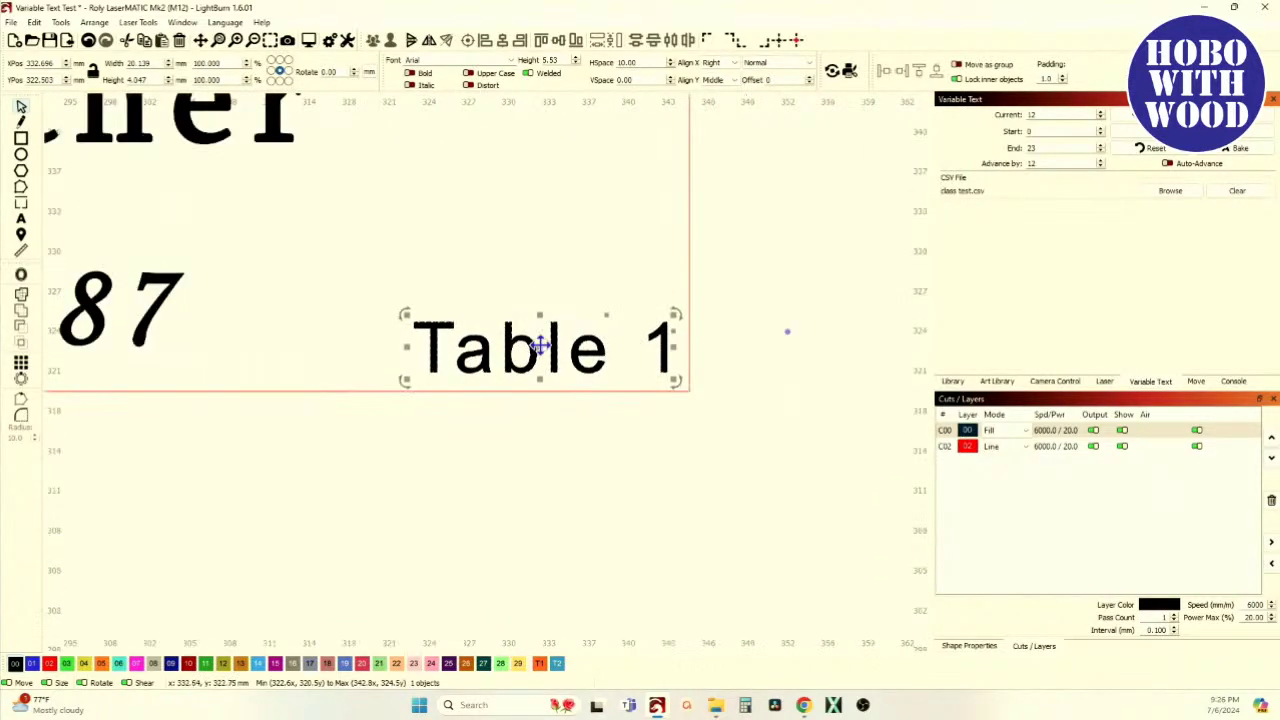
{"action": "scroll", "coordinate": [551, 246], "scroll_direction": "down", "scroll_amount": 1}
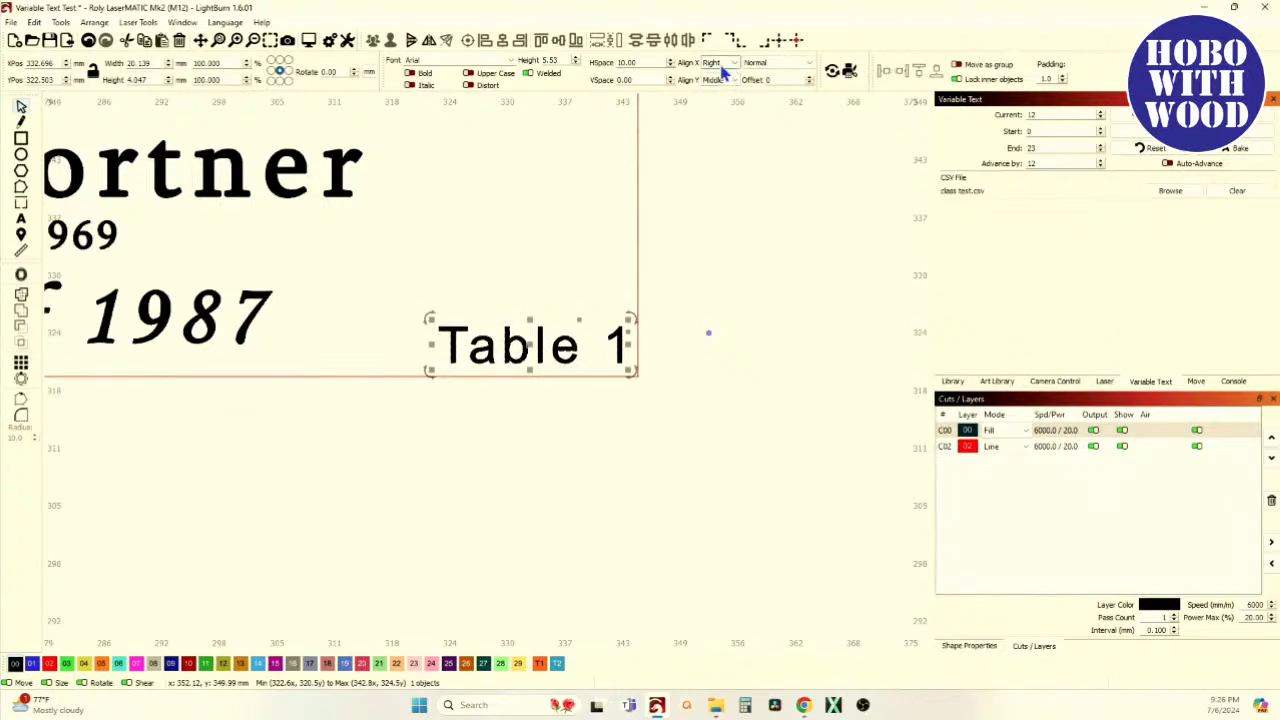
{"action": "scroll", "coordinate": [735, 150], "scroll_direction": "down", "scroll_amount": 5}
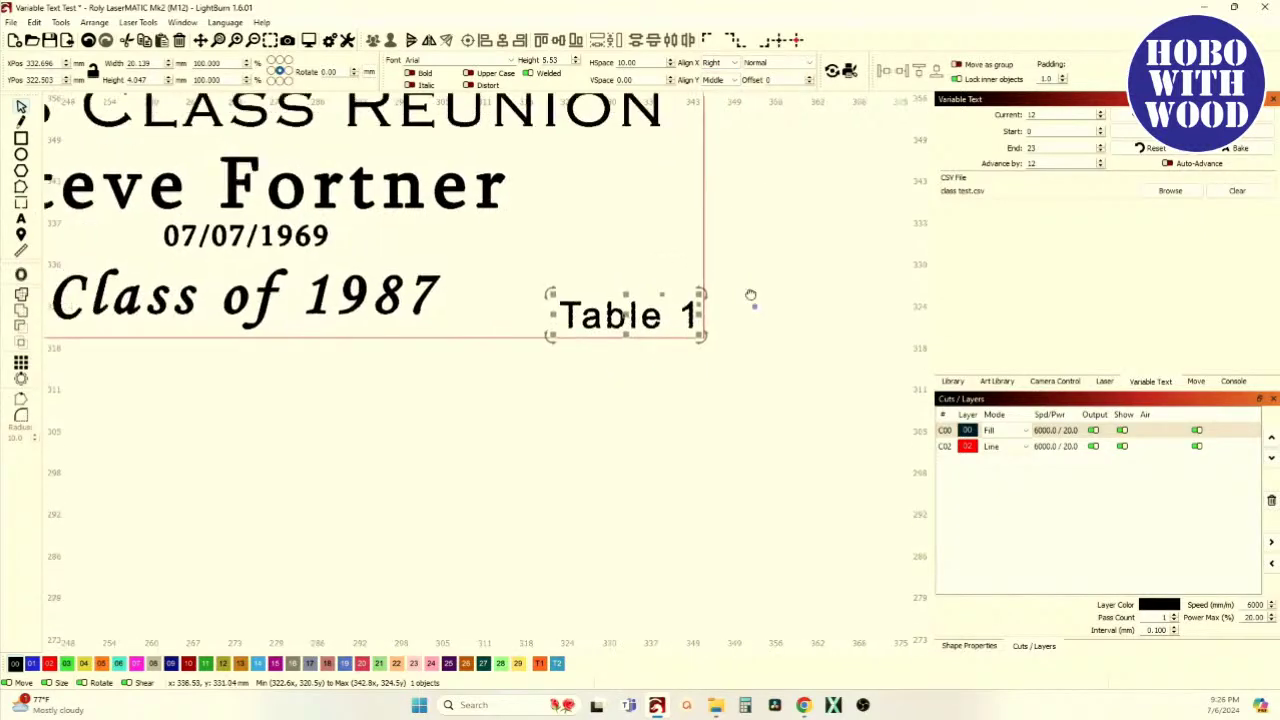
{"action": "left_click", "coordinate": [400, 350]}
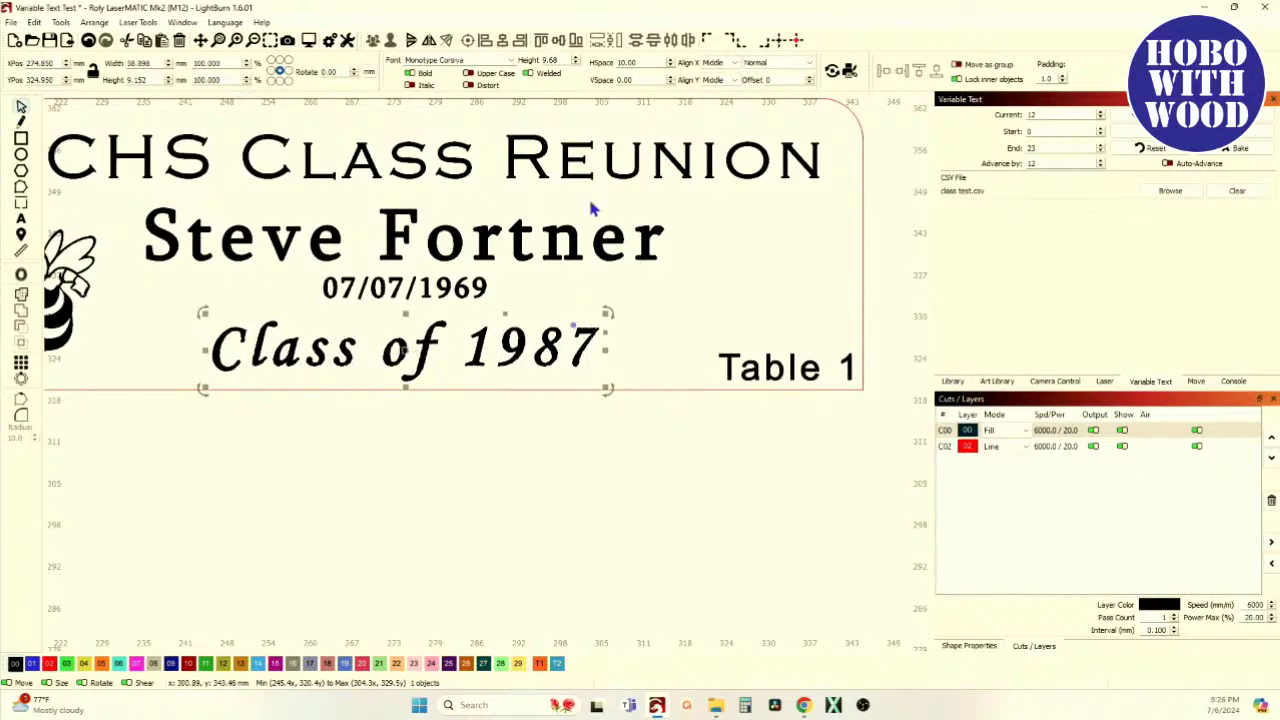
{"action": "left_click", "coordinate": [421, 297]}
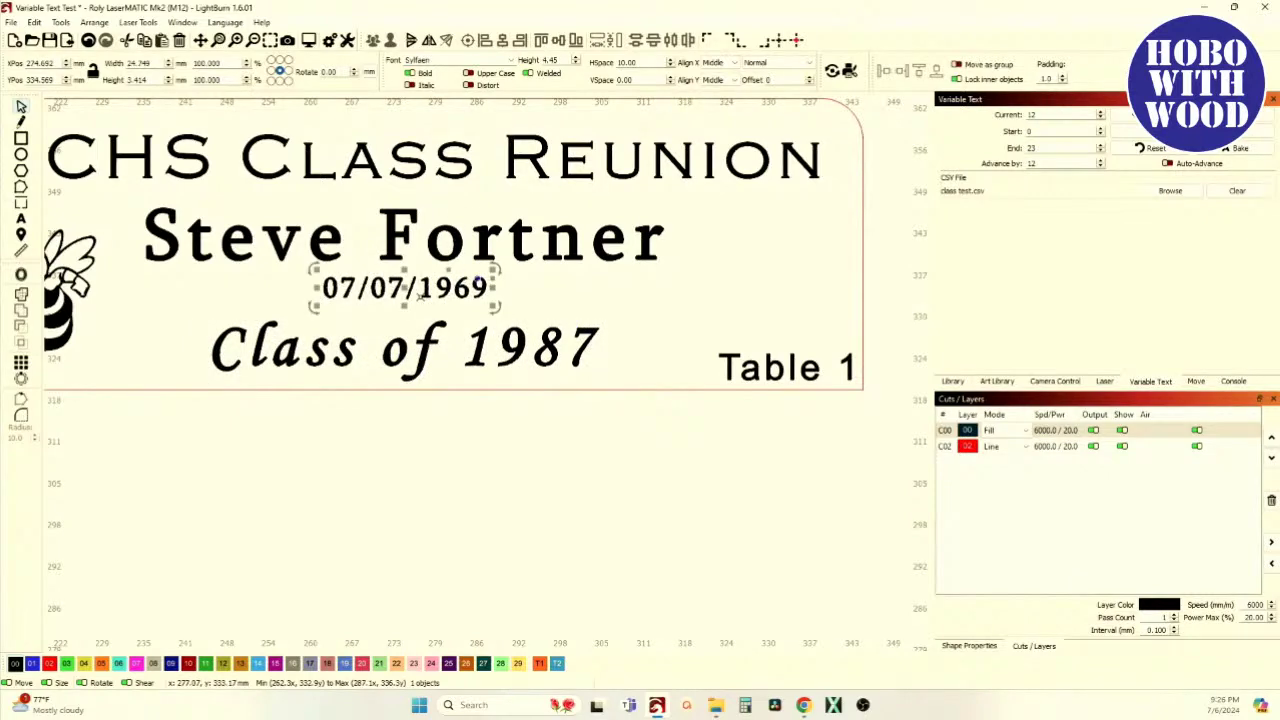
{"action": "scroll", "coordinate": [587, 348], "scroll_direction": "down", "scroll_amount": 4}
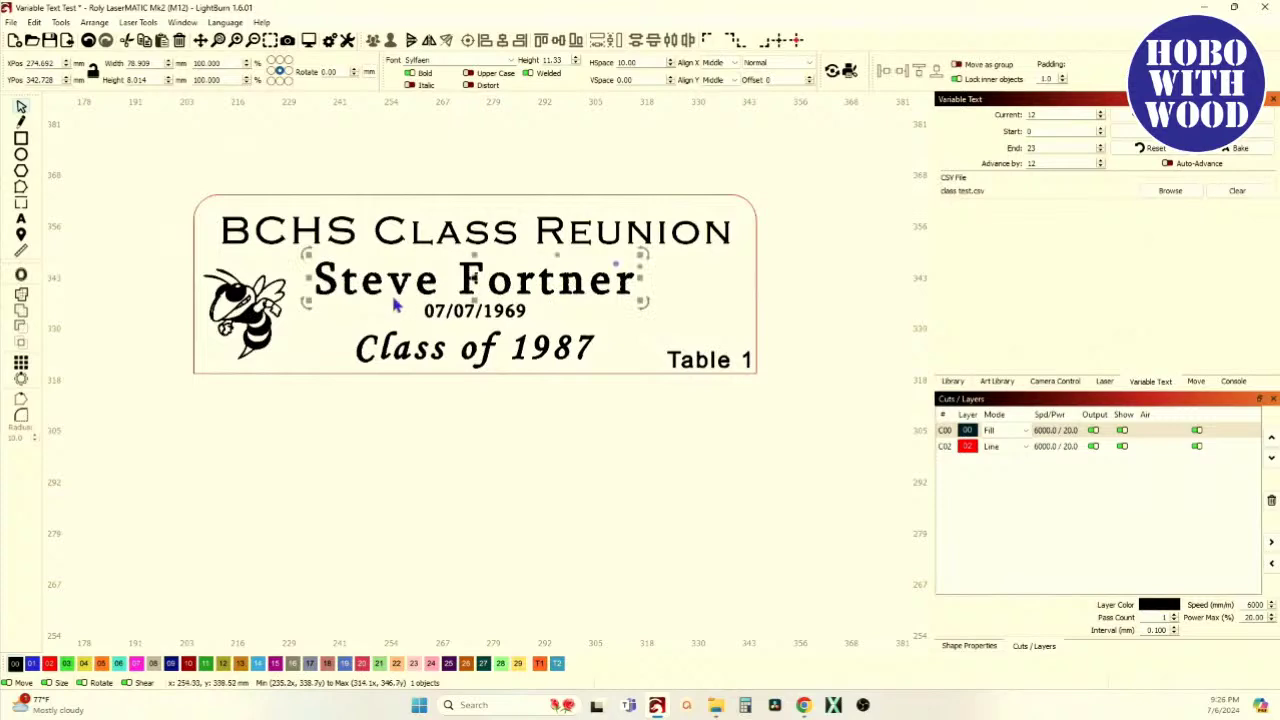
{"action": "scroll", "coordinate": [398, 305], "scroll_direction": "down", "scroll_amount": 2}
{"action": "scroll", "coordinate": [443, 303], "scroll_direction": "up", "scroll_amount": 3}
{"action": "scroll", "coordinate": [445, 301], "scroll_direction": "up", "scroll_amount": 1}
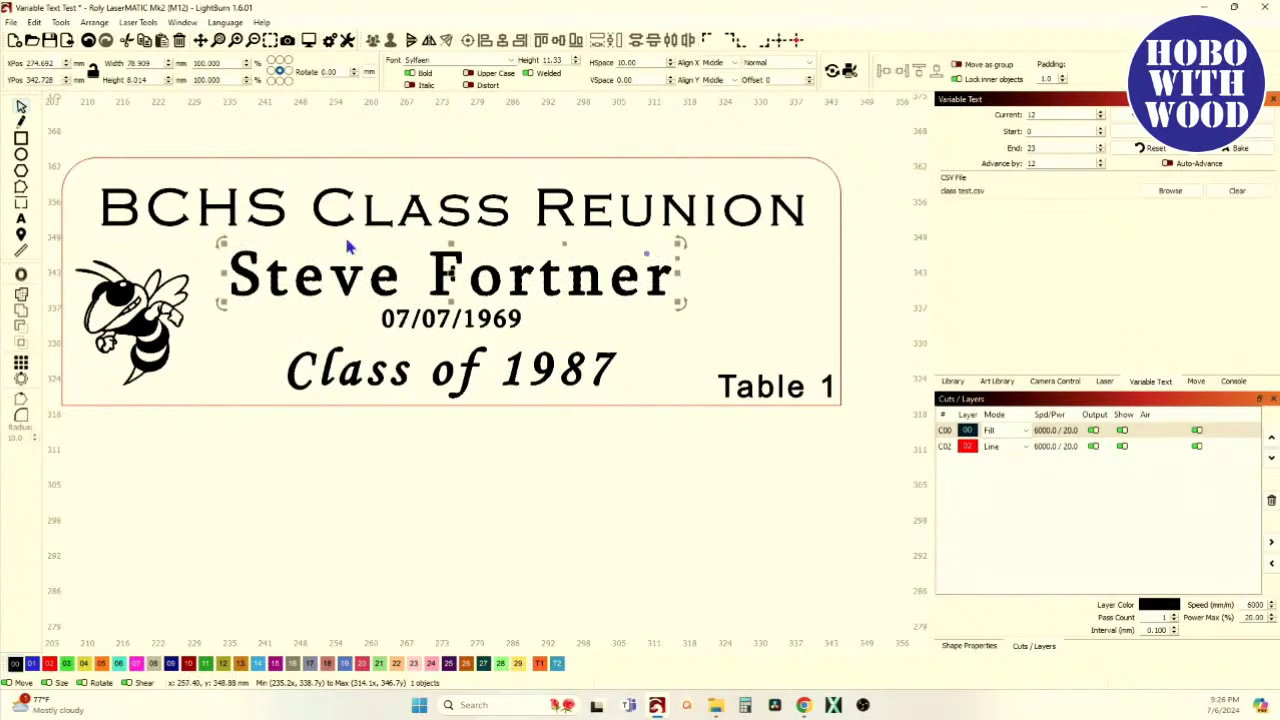
{"action": "left_click", "coordinate": [21, 219]}
{"action": "left_click", "coordinate": [675, 283]}
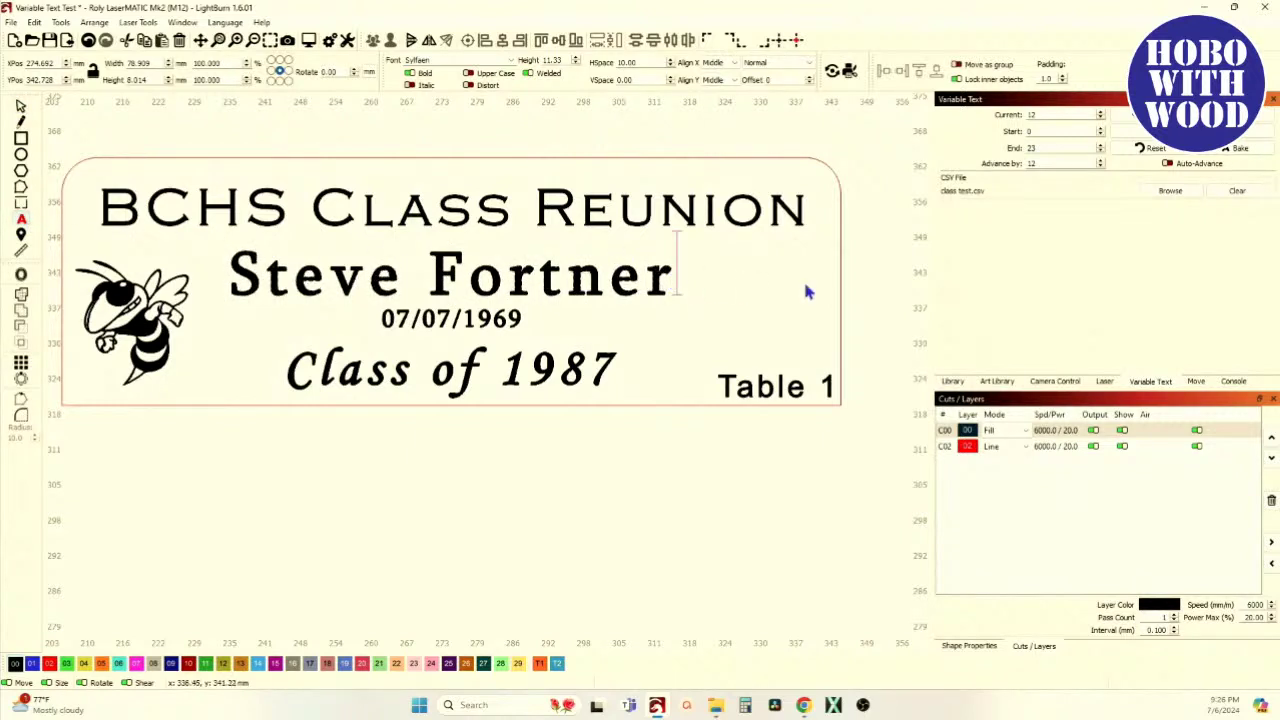
{"action": "key", "text": "BackSpace"}
{"action": "key", "text": "BackSpace"}
{"action": "key", "text": "BackSpace"}
{"action": "key", "text": "BackSpace"}
{"action": "key", "text": "BackSpace"}
{"action": "key", "text": "BackSpace"}
{"action": "key", "text": "BackSpace"}
{"action": "key", "text": "BackSpace"}
{"action": "key", "text": "BackSpace"}
{"action": "key", "text": "BackSpace"}
{"action": "key", "text": "BackSpace"}
{"action": "key", "text": "BackSpace"}
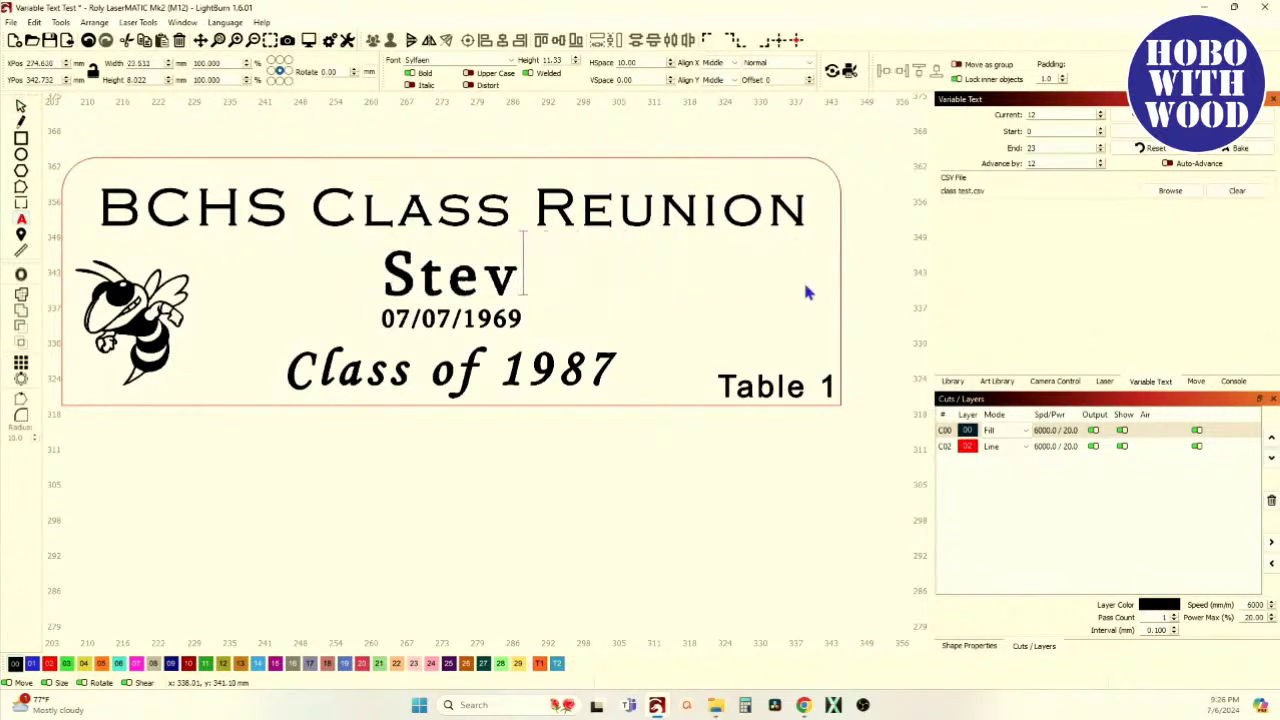
{"action": "key", "text": "BackSpace"}
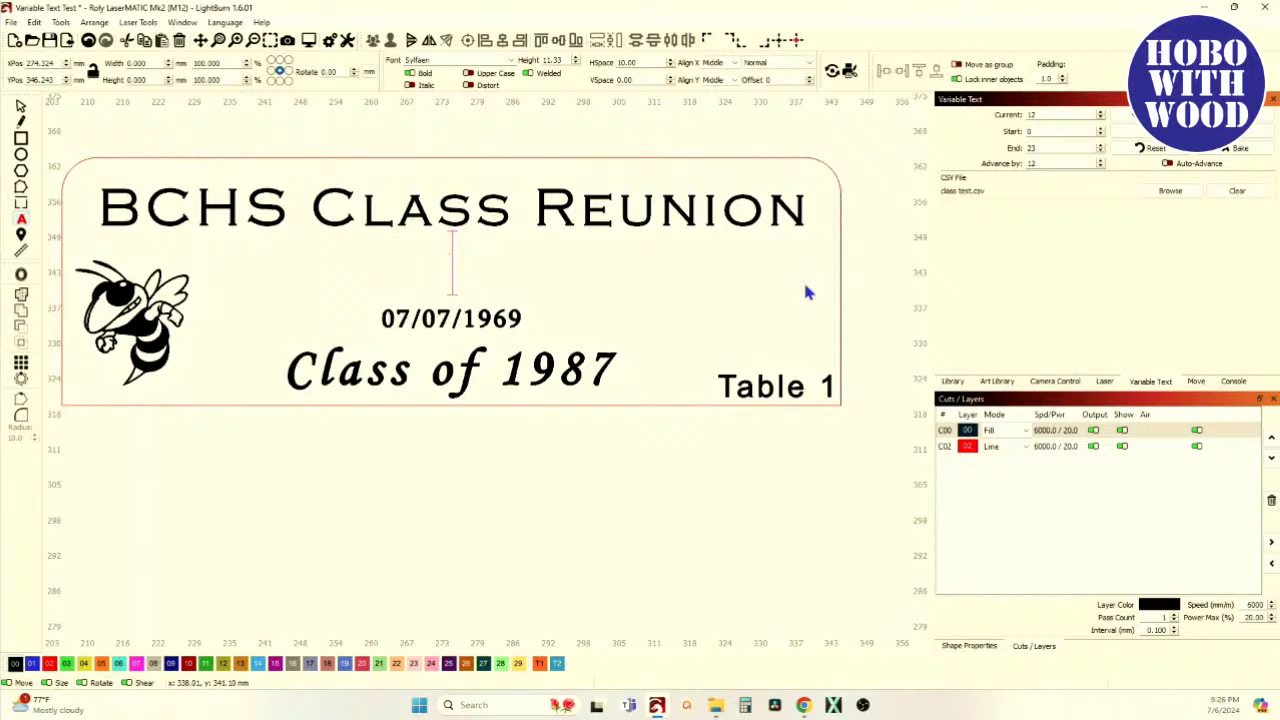
{"action": "type", "text": "%"}
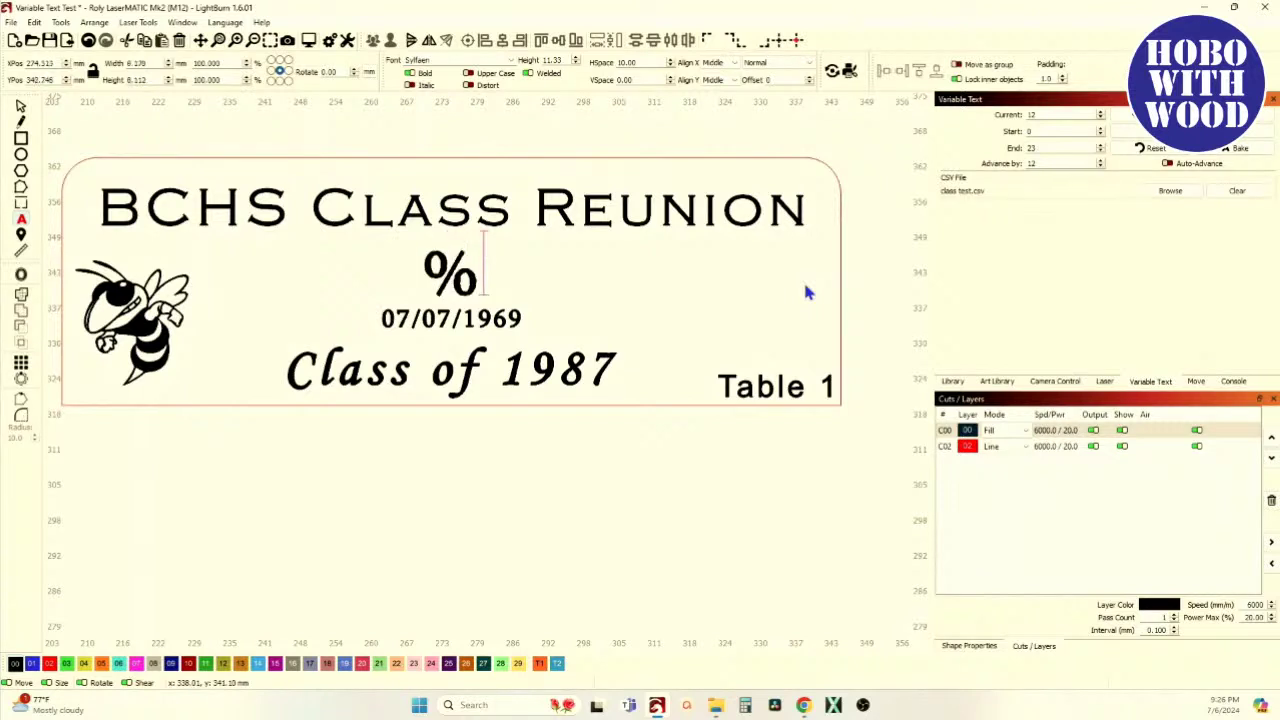
{"action": "type", "text": "0"}
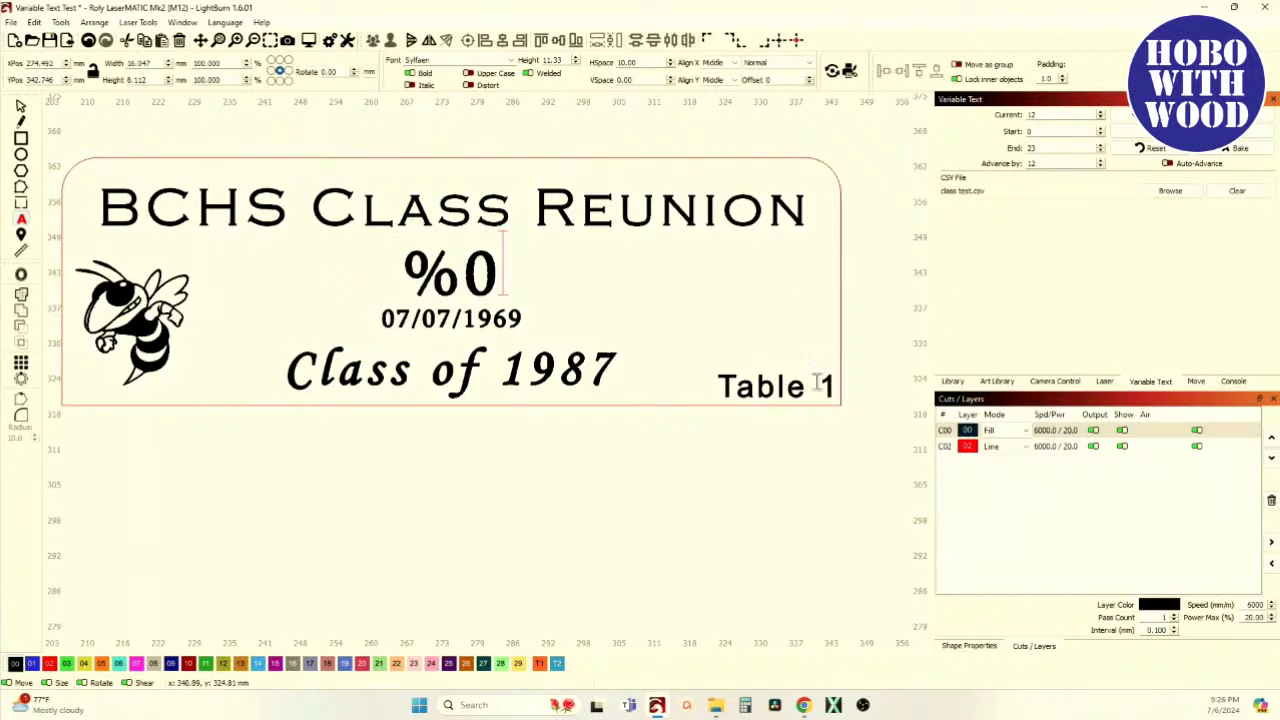
Replace the date 07/07/1969 with %3
{"action": "key", "text": "Down"}
{"action": "scroll", "coordinate": [490, 322], "scroll_direction": "down", "scroll_amount": 3}
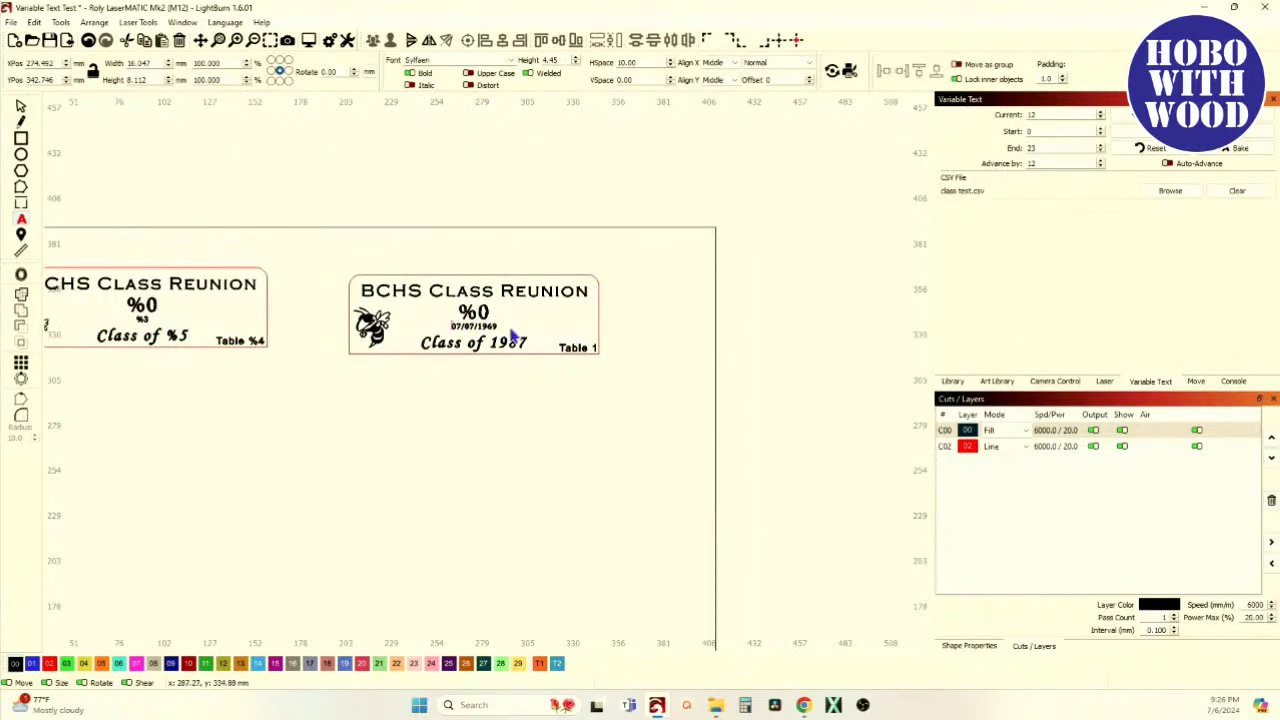
{"action": "scroll", "coordinate": [480, 332], "scroll_direction": "up", "scroll_amount": 5}
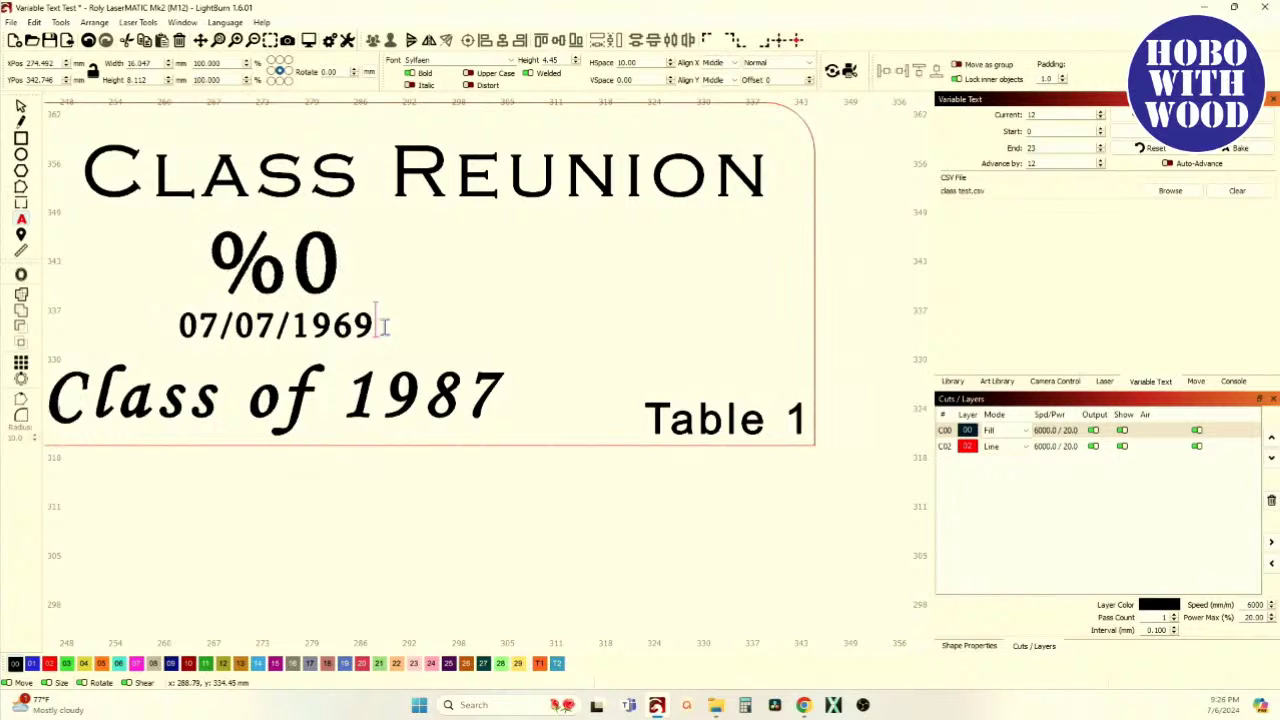
{"action": "key", "text": "BackSpace"}
{"action": "key", "text": "BackSpace"}
{"action": "key", "text": "BackSpace"}
{"action": "key", "text": "BackSpace"}
{"action": "key", "text": "BackSpace"}
{"action": "key", "text": "BackSpace"}
{"action": "key", "text": "BackSpace"}
{"action": "key", "text": "BackSpace"}
{"action": "key", "text": "BackSpace"}
{"action": "key", "text": "BackSpace"}
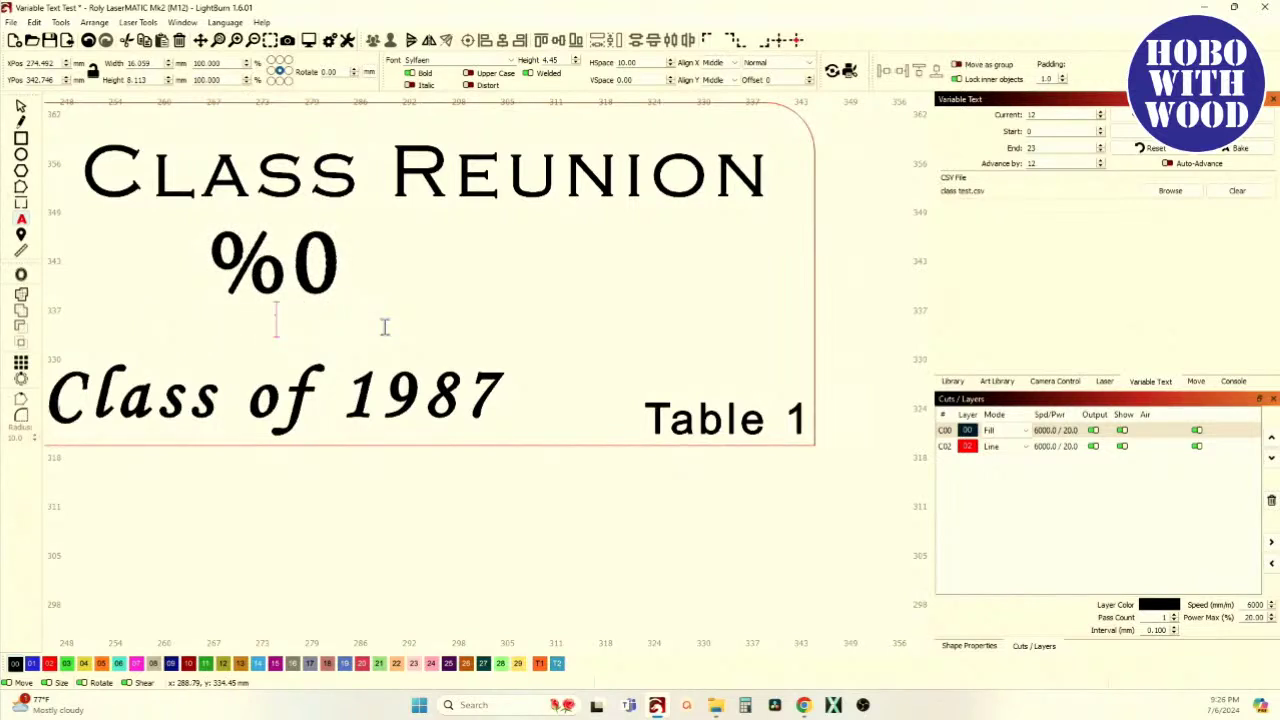
{"action": "type", "text": "%3"}
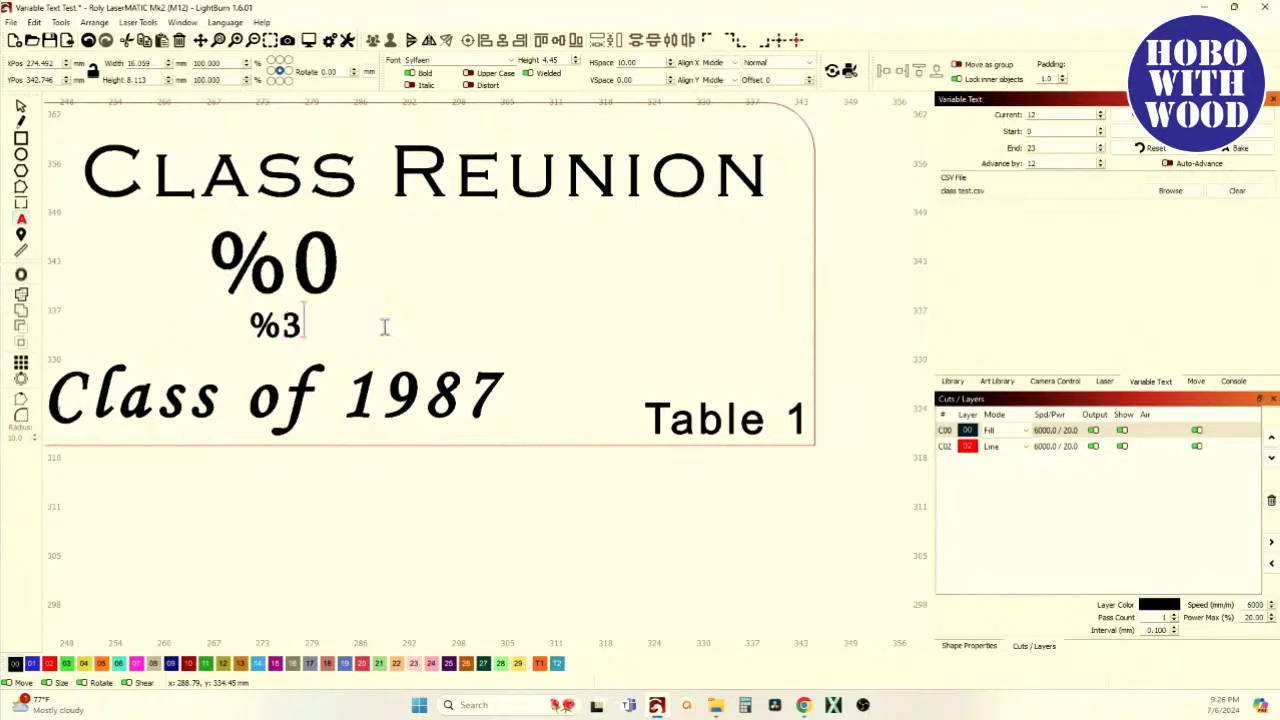
{"action": "scroll", "coordinate": [383, 323], "scroll_direction": "down", "scroll_amount": 1}
Rewrite the class line from 'Class of 1987' to 'Class of %5'
{"action": "left_click", "coordinate": [477, 398]}
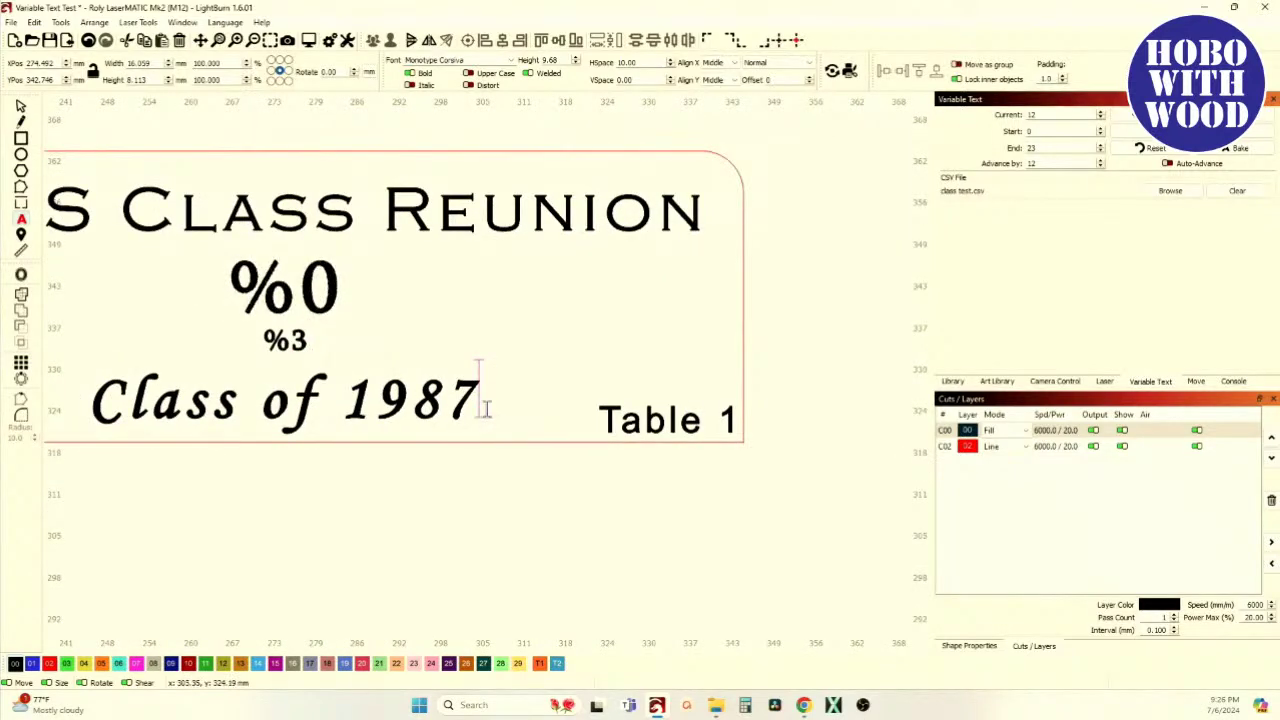
{"action": "key", "text": "BackSpace"}
{"action": "key", "text": "BackSpace"}
{"action": "key", "text": "BackSpace"}
{"action": "key", "text": "BackSpace"}
{"action": "key", "text": "BackSpace"}
{"action": "key", "text": "BackSpace"}
{"action": "key", "text": "BackSpace"}
{"action": "key", "text": "BackSpace"}
{"action": "key", "text": "BackSpace"}
{"action": "key", "text": "BackSpace"}
{"action": "key", "text": "BackSpace"}
{"action": "key", "text": "BackSpace"}
{"action": "key", "text": "BackSpace"}
{"action": "scroll", "coordinate": [335, 410], "scroll_direction": "down", "scroll_amount": 6}
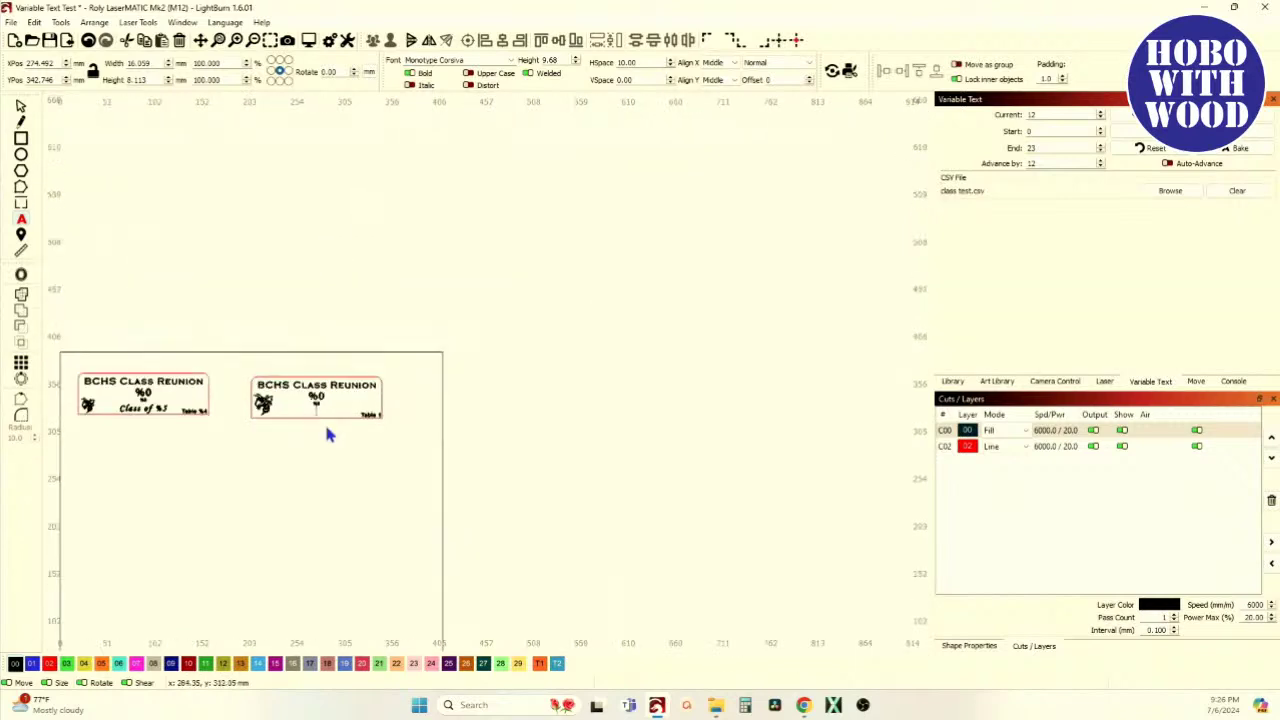
{"action": "scroll", "coordinate": [64, 424], "scroll_direction": "up", "scroll_amount": 3}
{"action": "scroll", "coordinate": [147, 400], "scroll_direction": "up", "scroll_amount": 2}
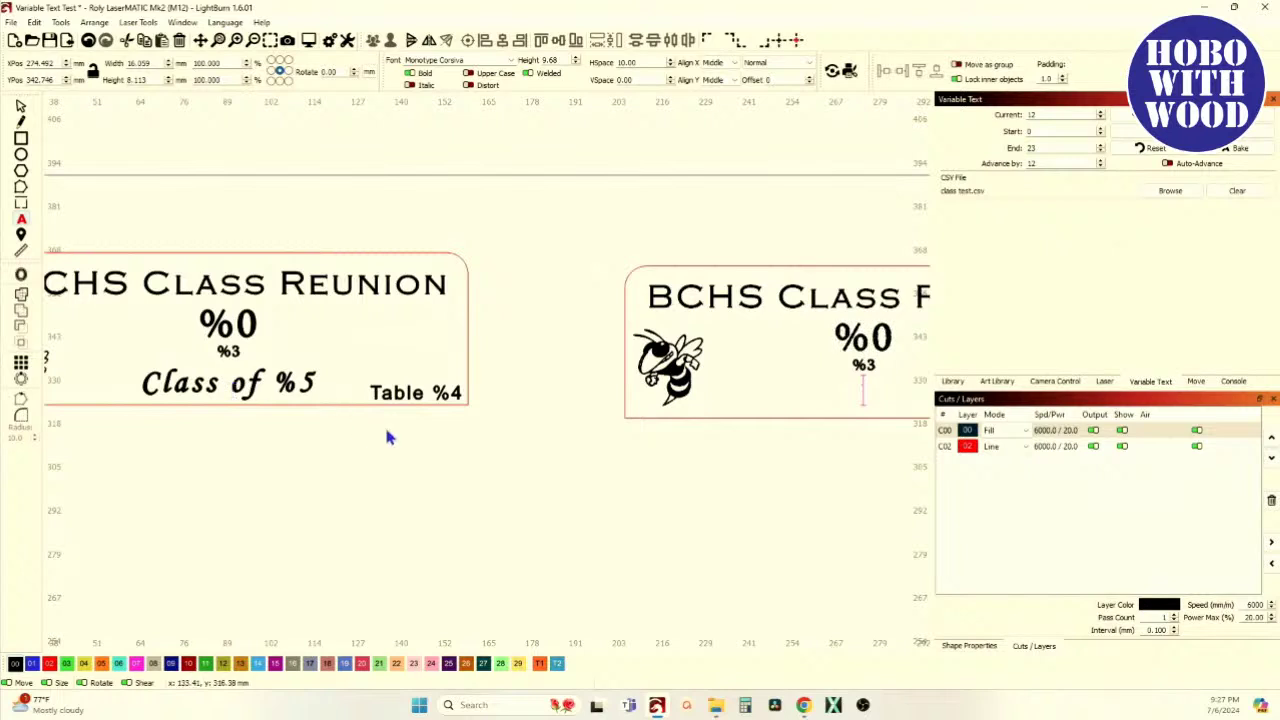
{"action": "type", "text": "Class of"}
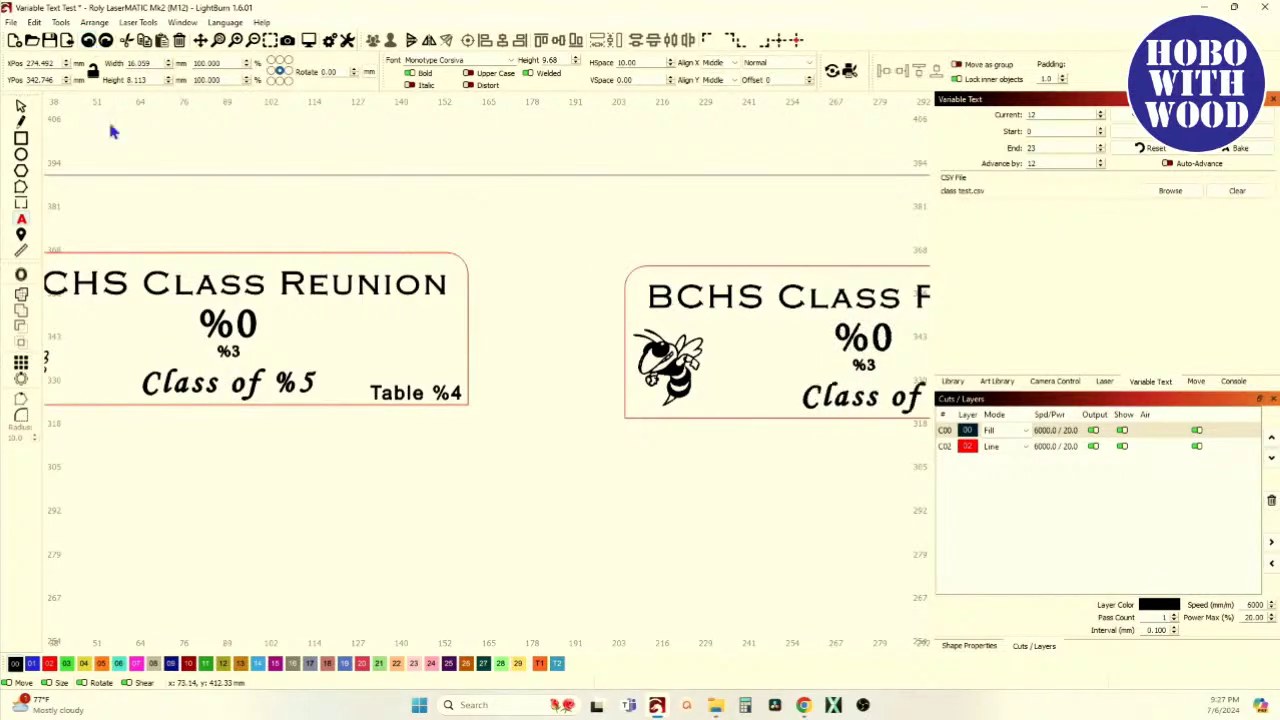
{"action": "scroll", "coordinate": [338, 255], "scroll_direction": "down", "scroll_amount": 3}
{"action": "left_click_drag", "start_coordinate": [338, 254], "coordinate": [100, 269]}
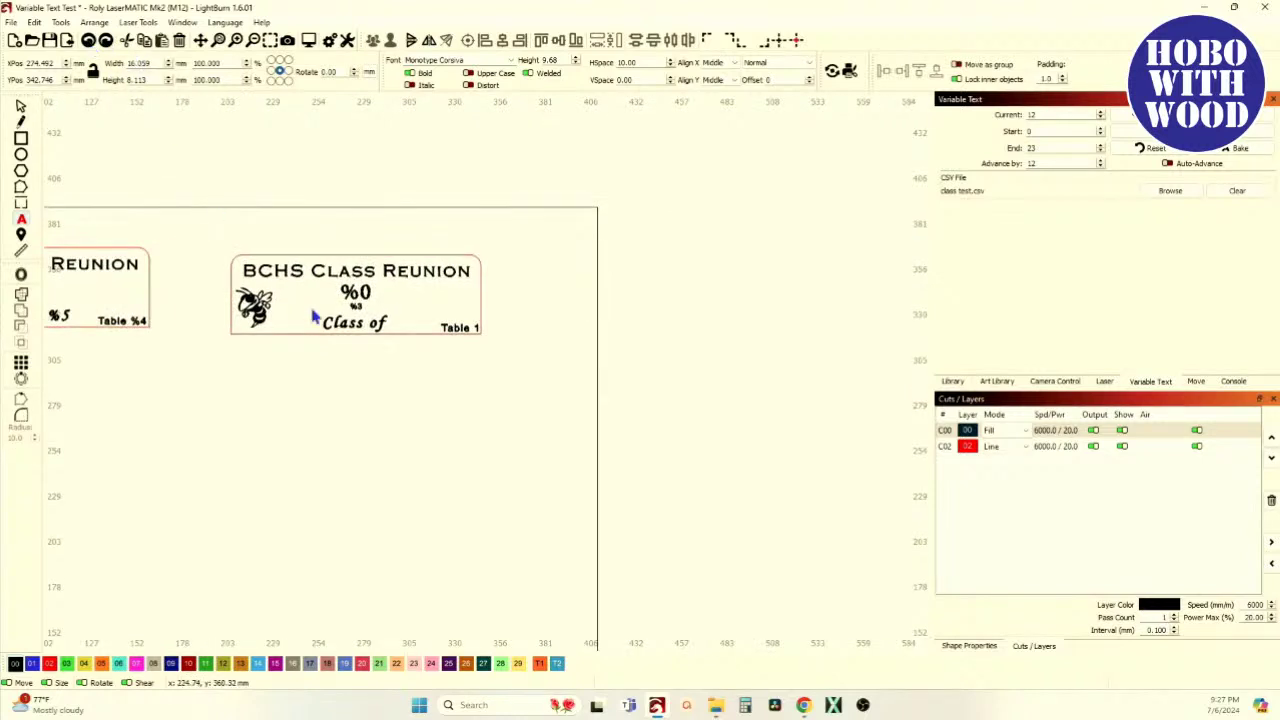
{"action": "left_click_drag", "start_coordinate": [333, 337], "coordinate": [437, 372]}
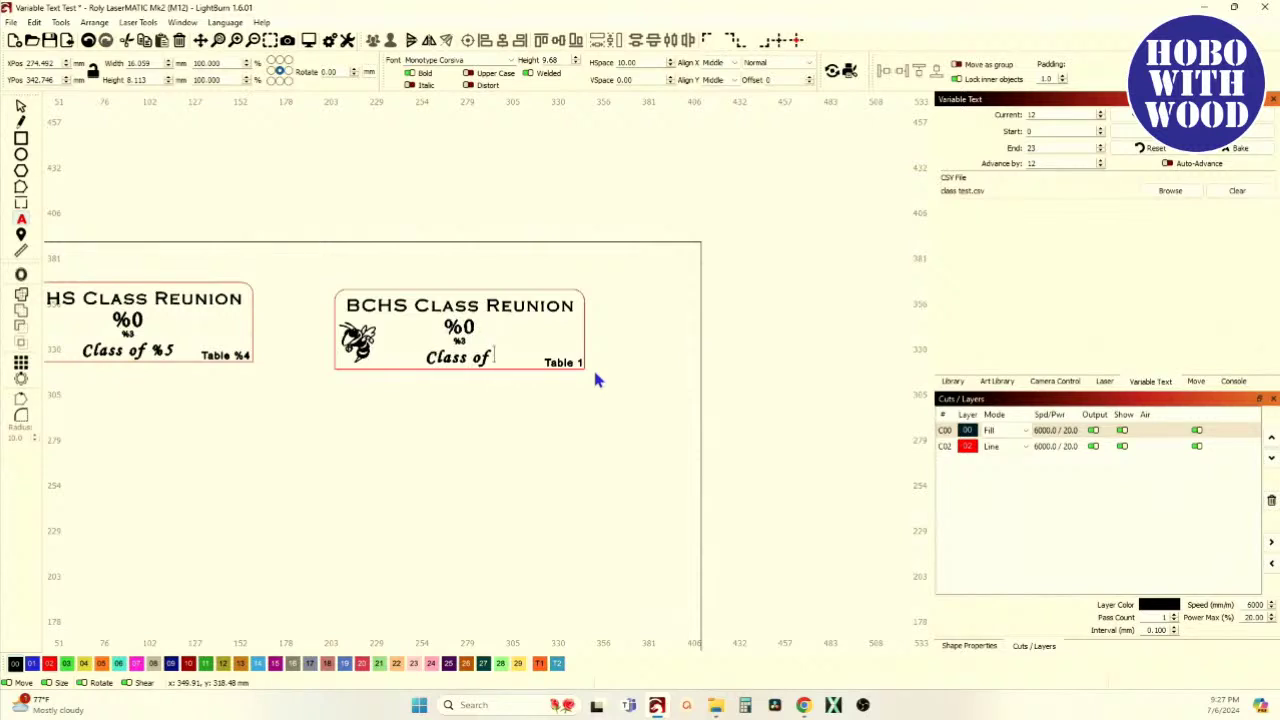
{"action": "type", "text": "%5"}
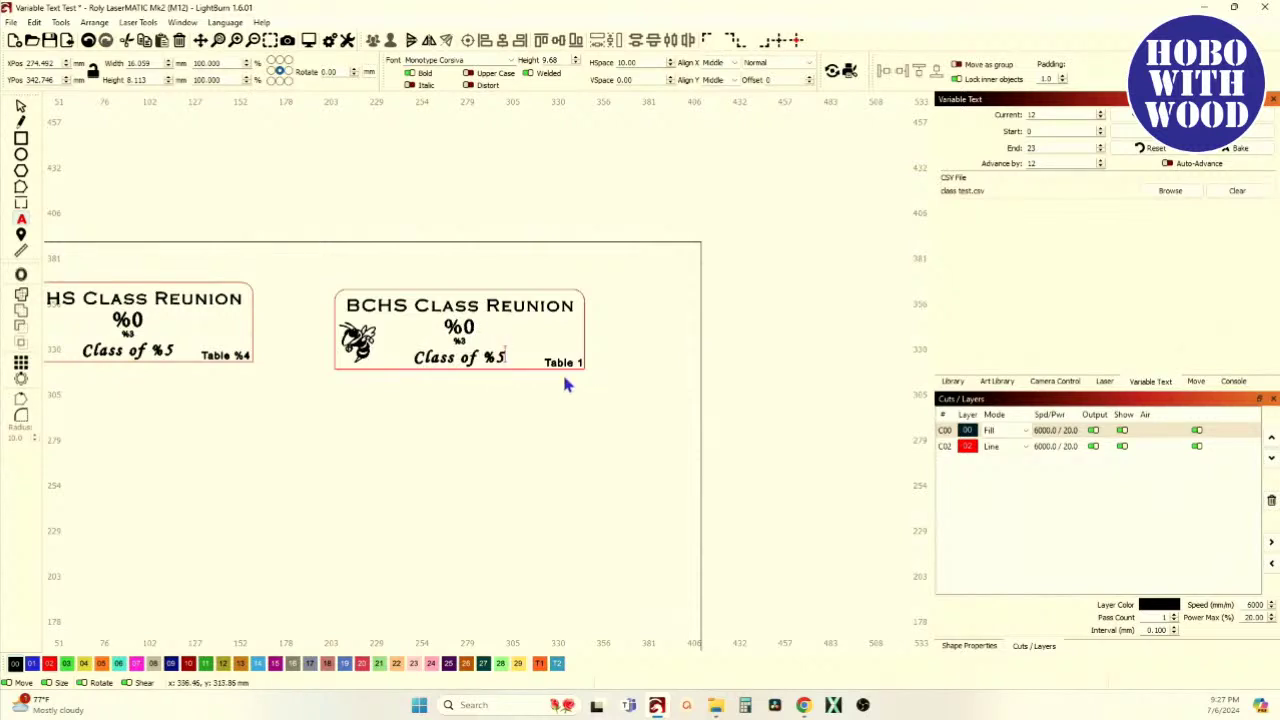
{"action": "left_click", "coordinate": [582, 362]}
Append %4 after 'Table' in the table text, zoom out, and select the whole tag design
{"action": "scroll", "coordinate": [582, 362], "scroll_direction": "up", "scroll_amount": 5}
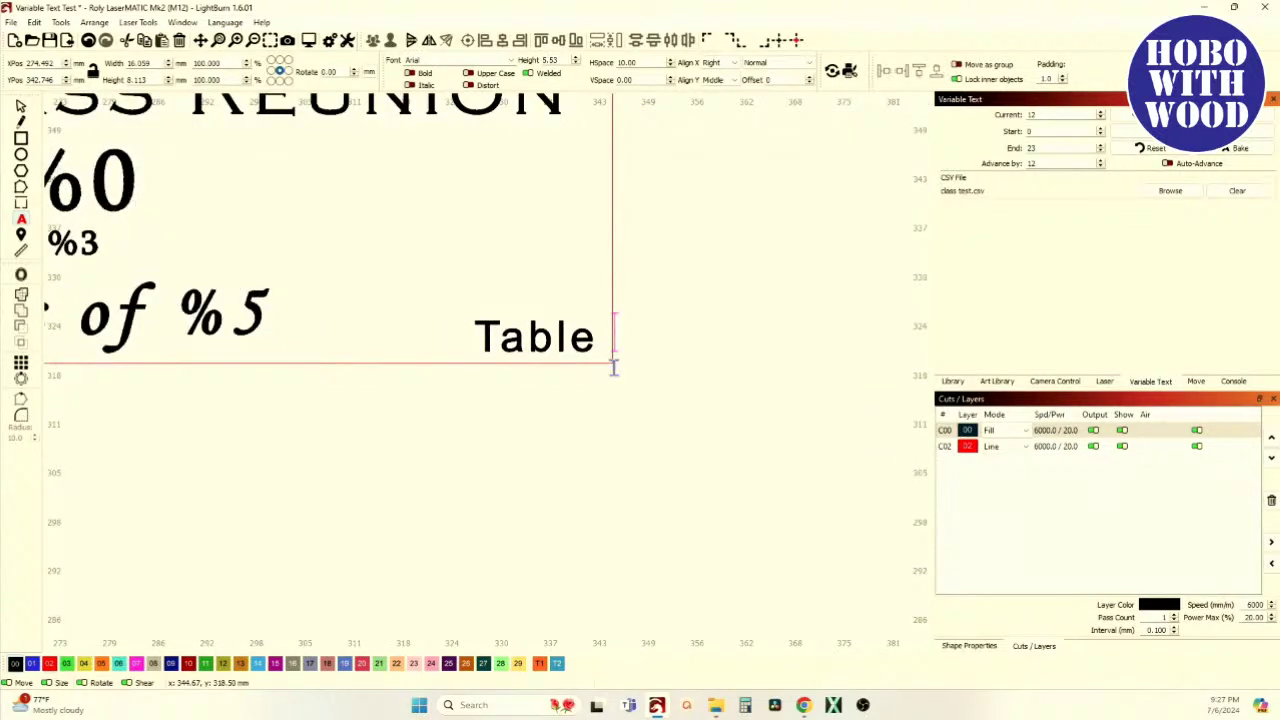
{"action": "type", "text": "%4"}
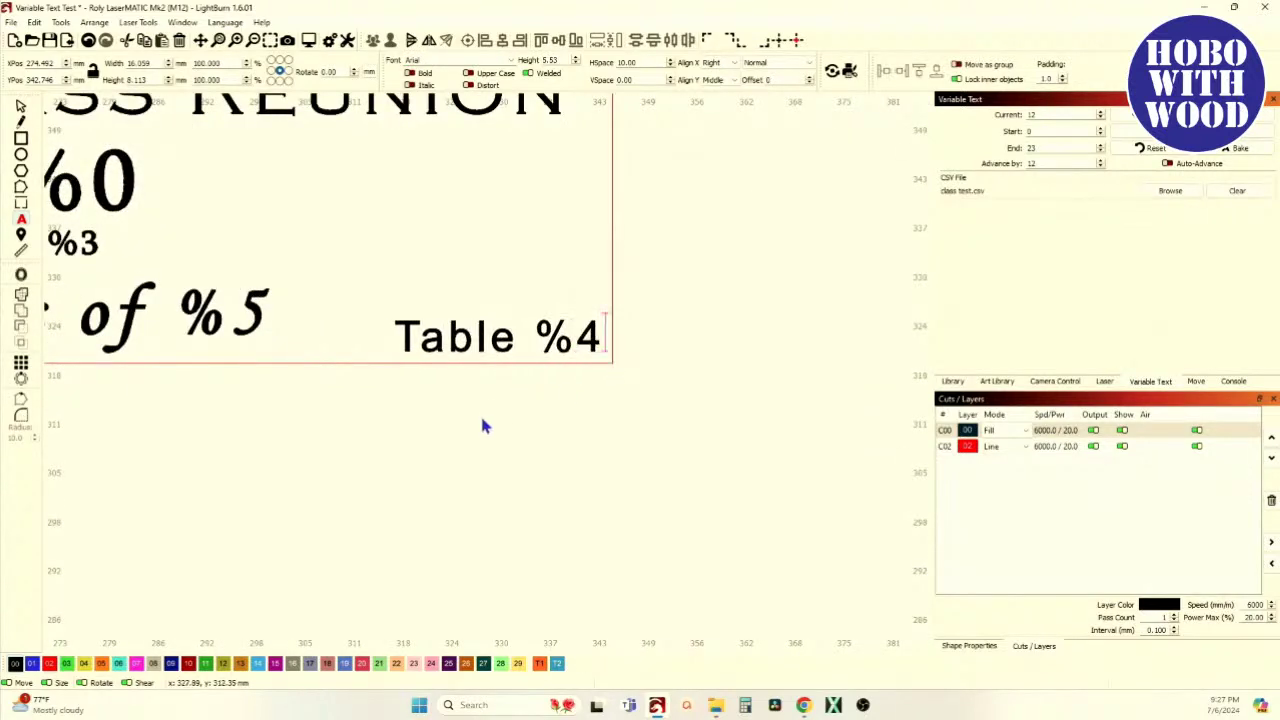
{"action": "scroll", "coordinate": [483, 427], "scroll_direction": "down", "scroll_amount": 3}
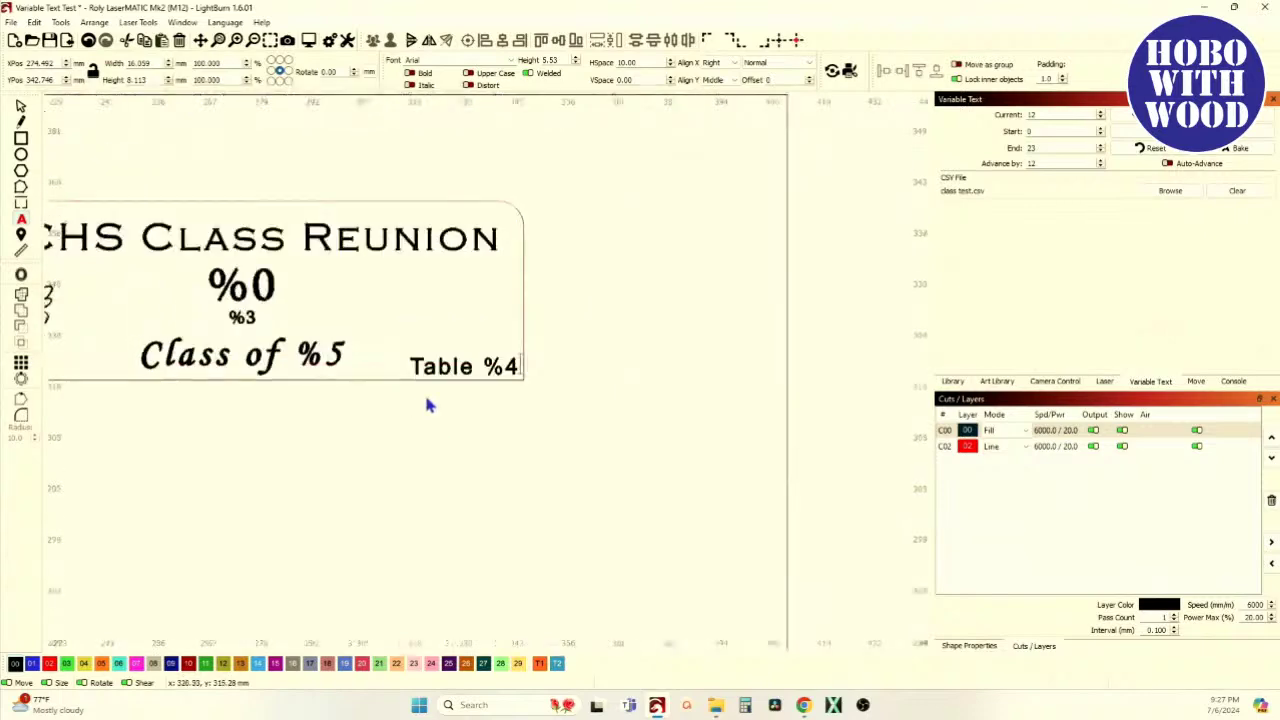
{"action": "scroll", "coordinate": [479, 412], "scroll_direction": "left", "scroll_amount": 3}
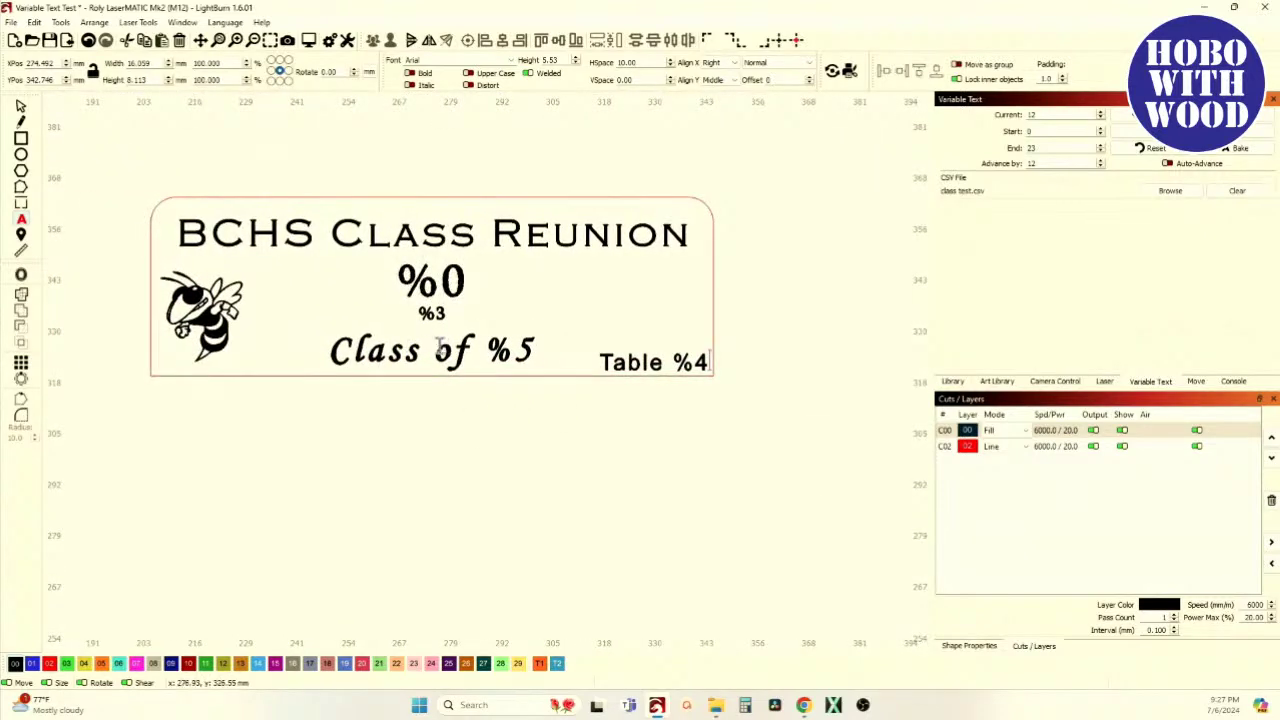
{"action": "scroll", "coordinate": [357, 300], "scroll_direction": "down", "scroll_amount": 3}
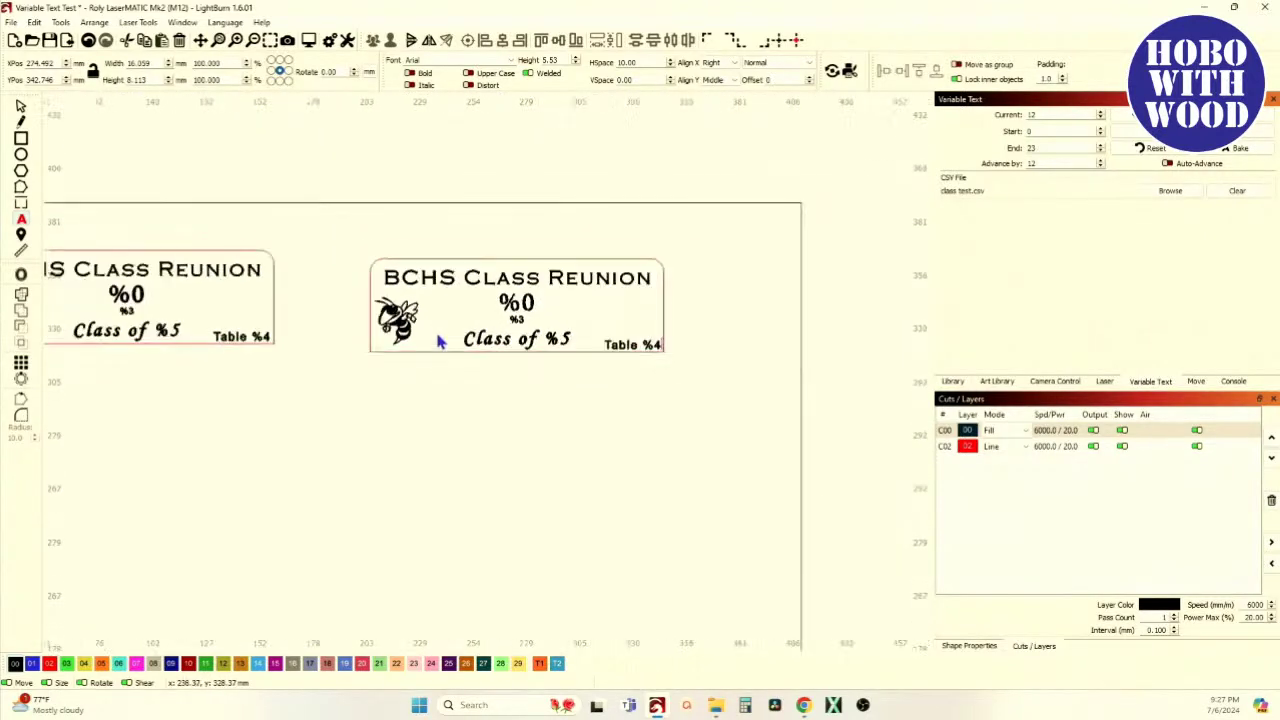
{"action": "scroll", "coordinate": [530, 316], "scroll_direction": "up", "scroll_amount": 3}
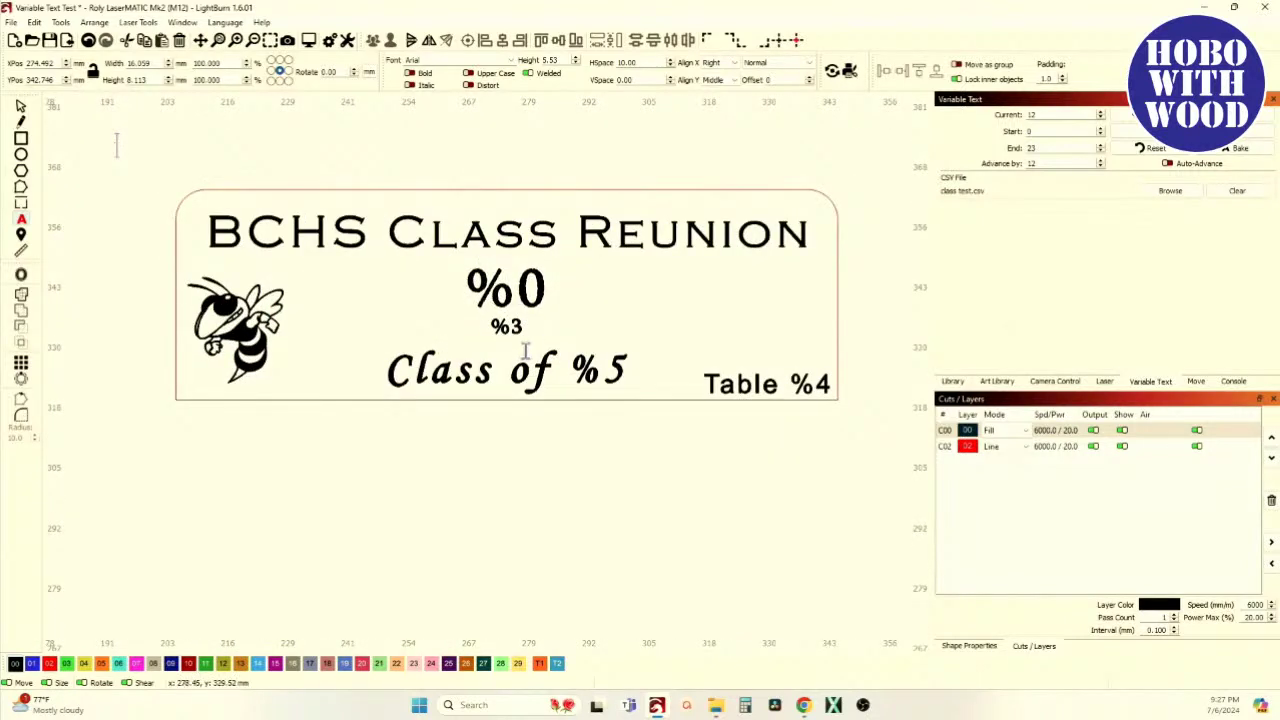
{"action": "scroll", "coordinate": [537, 275], "scroll_direction": "down", "scroll_amount": 2}
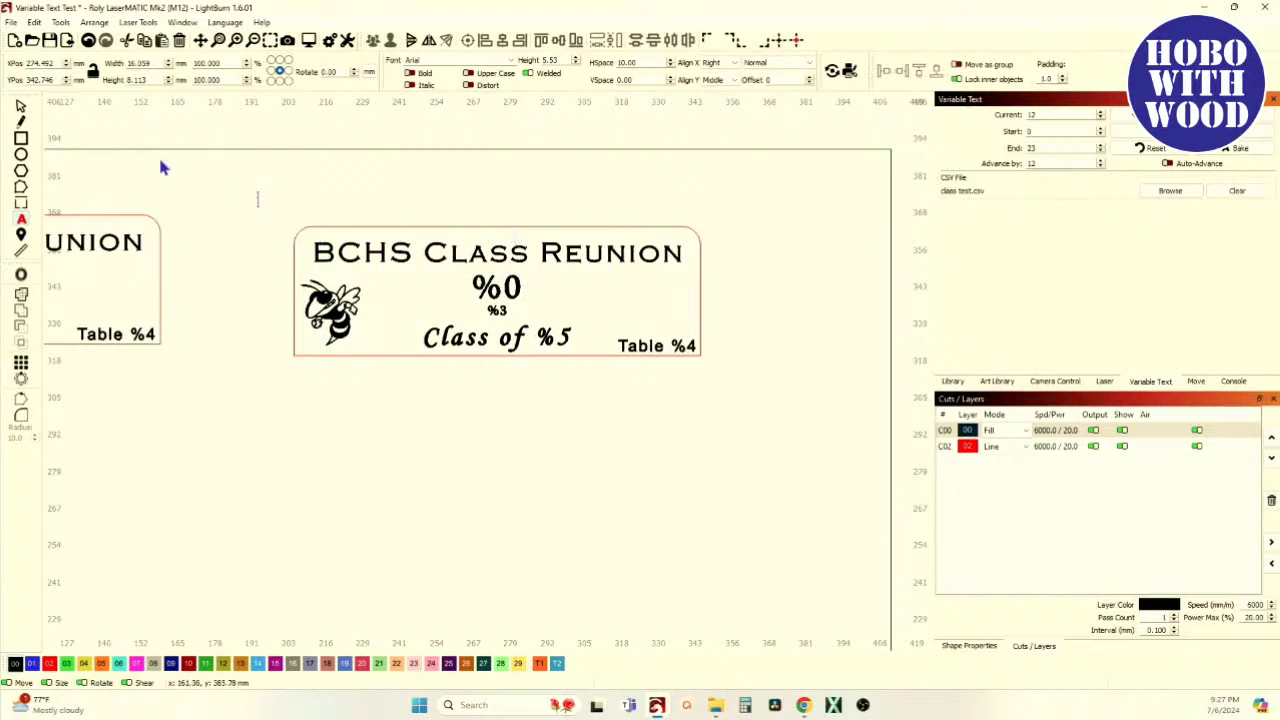
{"action": "left_click_drag", "start_coordinate": [262, 188], "coordinate": [820, 401]}
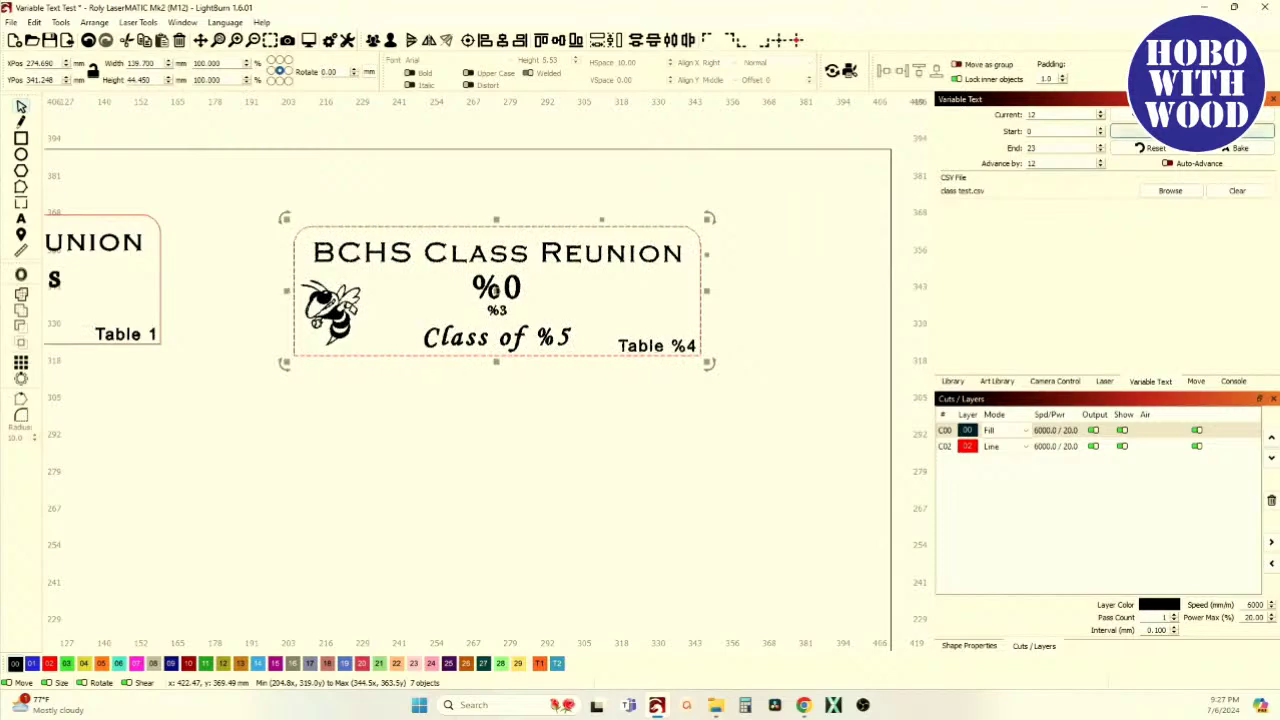
{"action": "scroll", "coordinate": [493, 290], "scroll_direction": "up", "scroll_amount": 8}
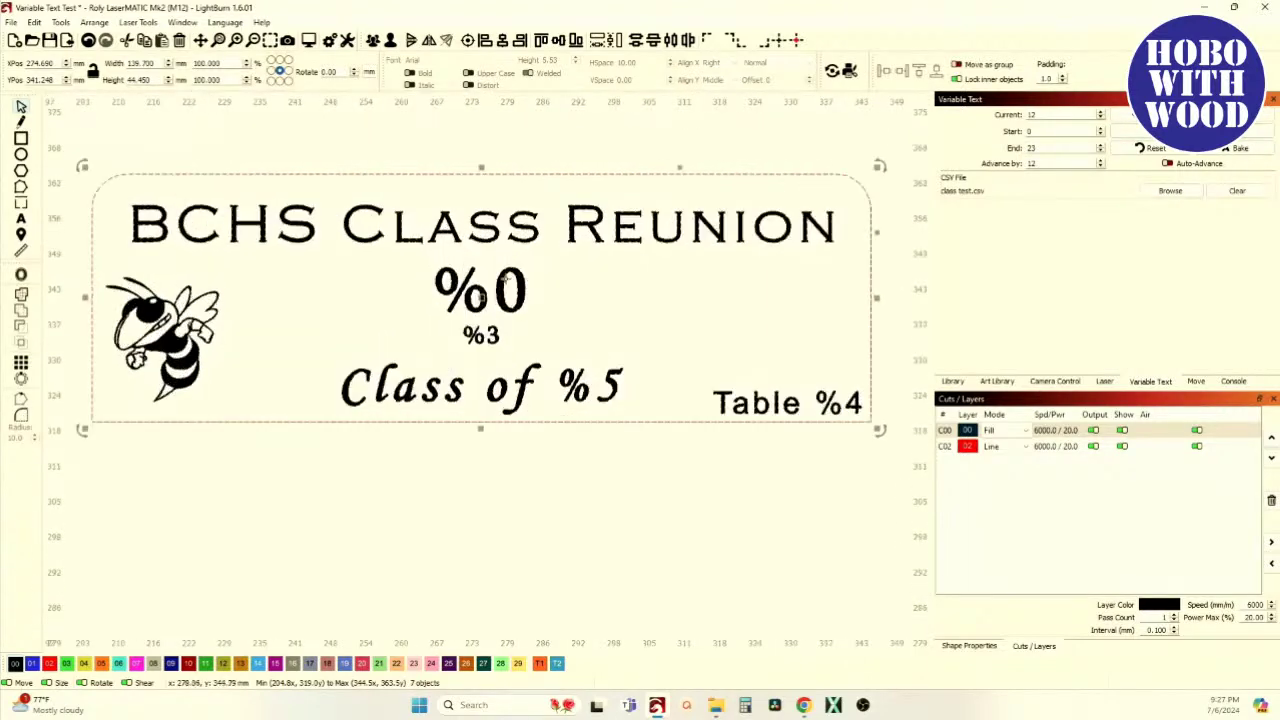
{"action": "scroll", "coordinate": [435, 337], "scroll_direction": "down", "scroll_amount": 5}
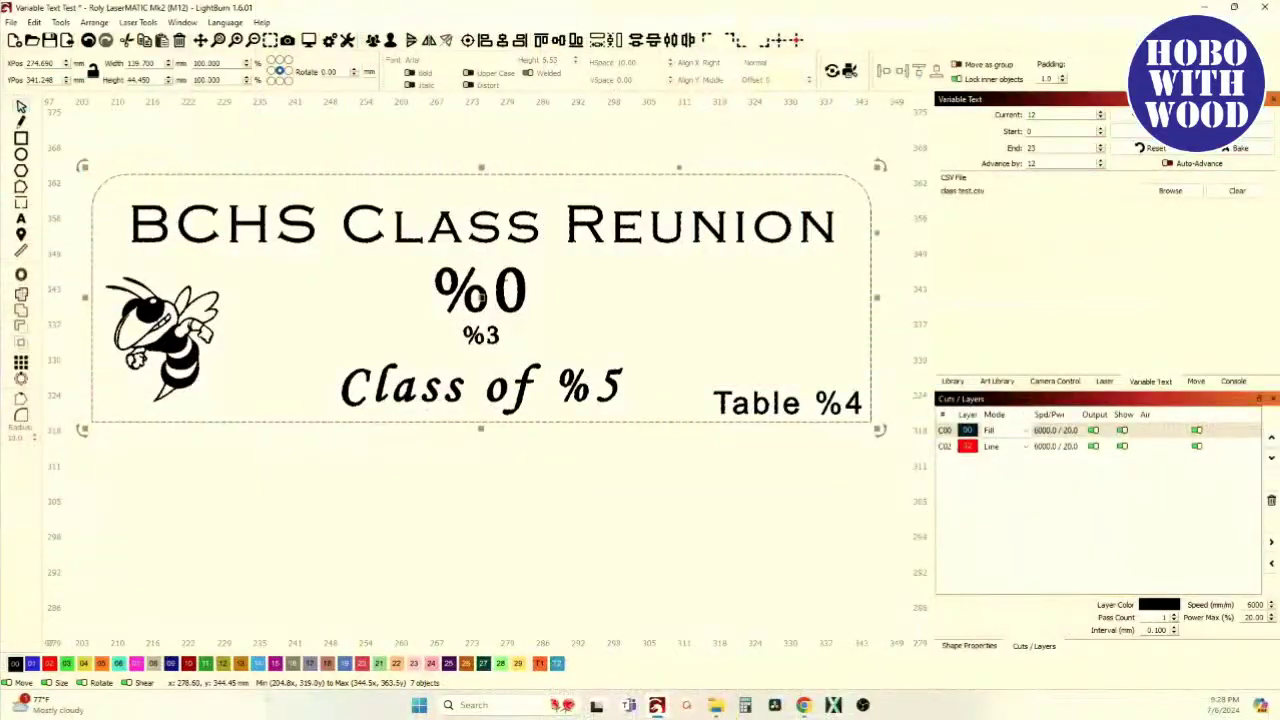
{"action": "left_click", "coordinate": [591, 333]}
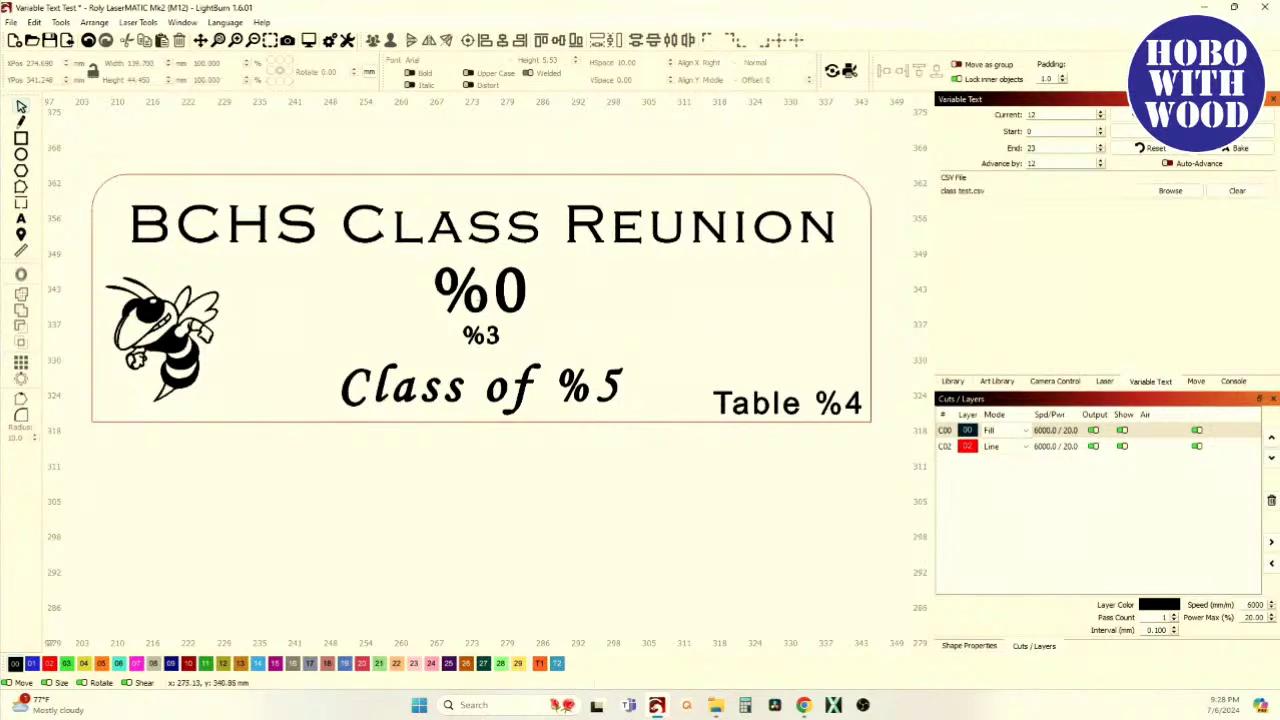
{"action": "left_click", "coordinate": [482, 311]}
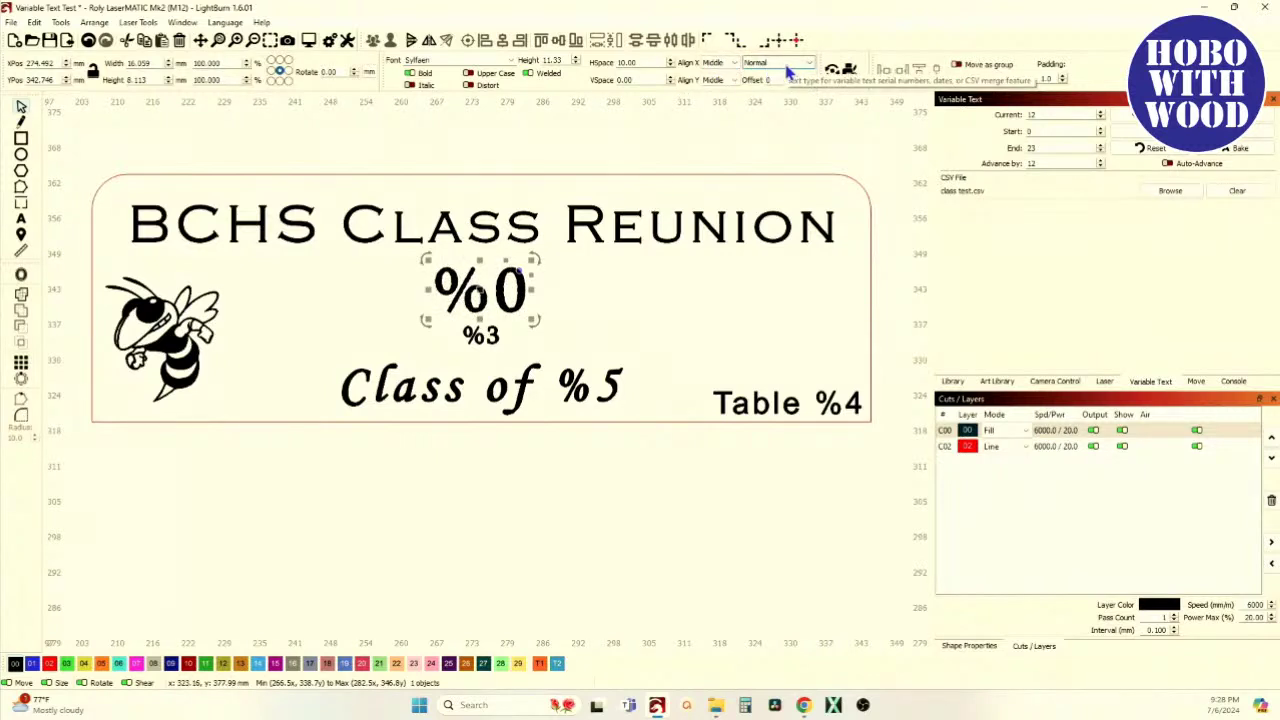
Set the text type to Merge/CSV for %0, %3, 'Class of %5' and 'Table %4'
{"action": "left_click", "coordinate": [811, 63]}
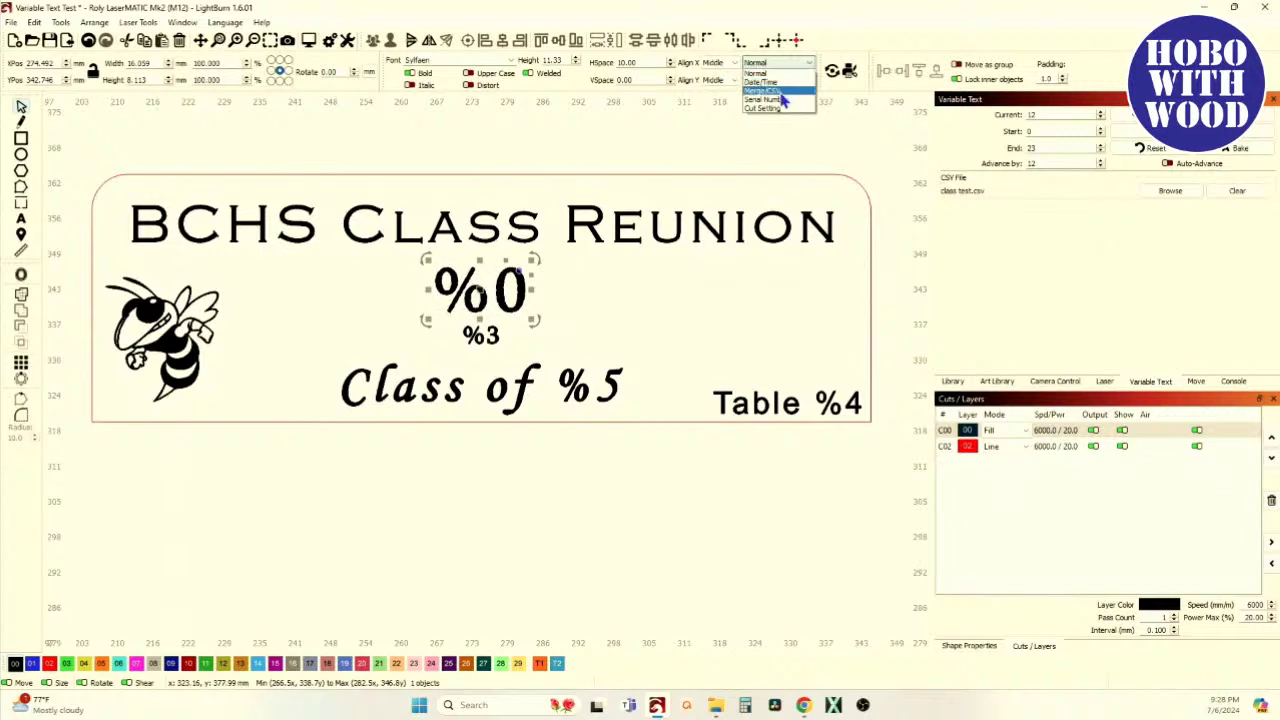
{"action": "left_click", "coordinate": [763, 93]}
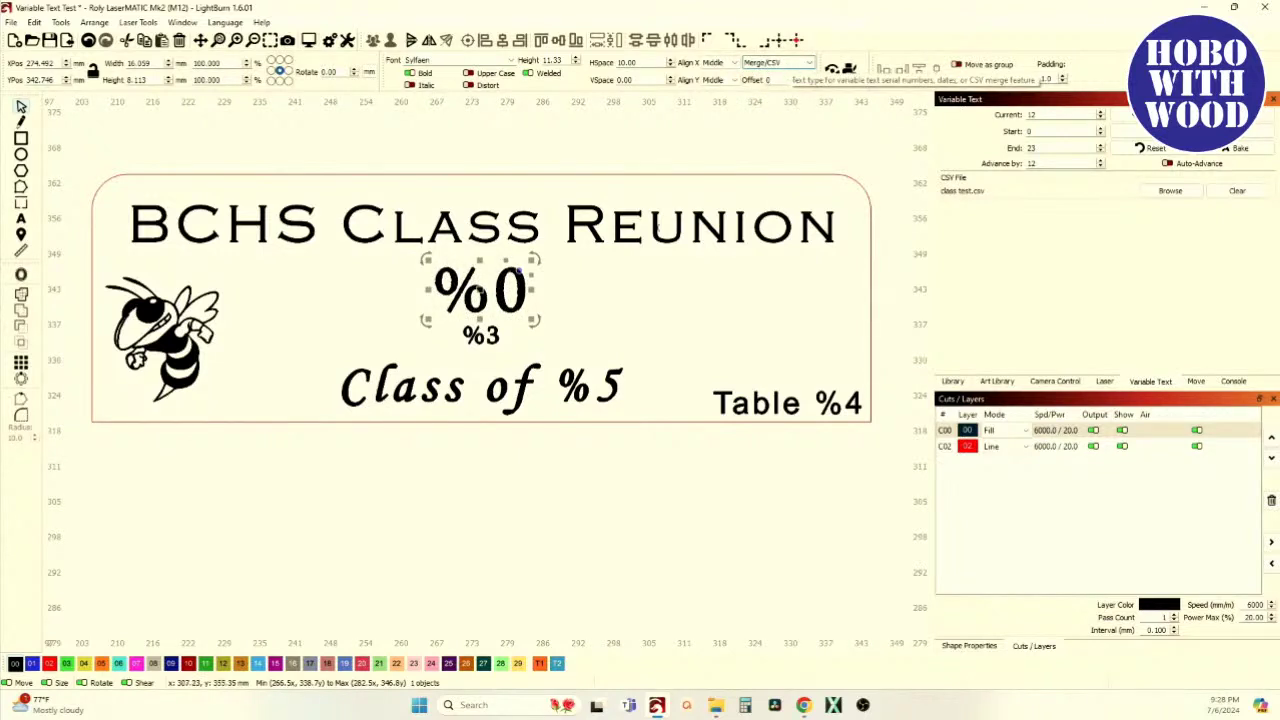
{"action": "left_click", "coordinate": [481, 334]}
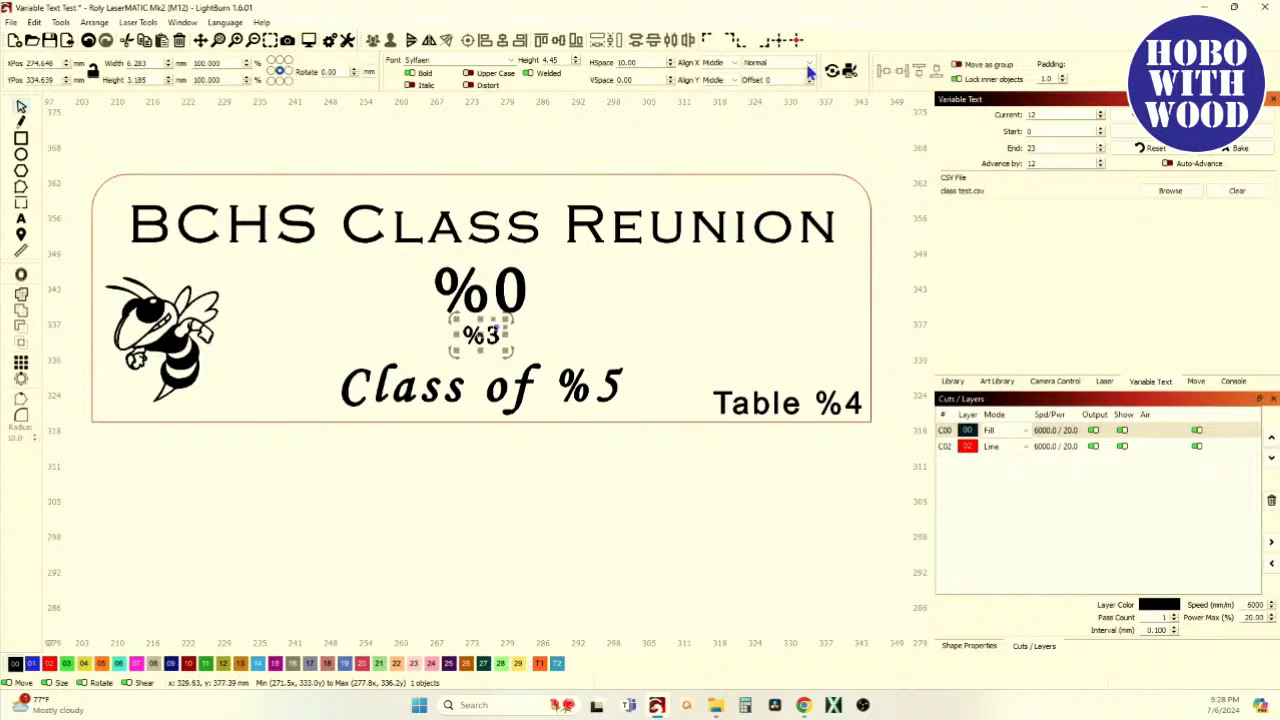
{"action": "left_click", "coordinate": [778, 63]}
{"action": "left_click", "coordinate": [790, 90]}
{"action": "left_click", "coordinate": [572, 382]}
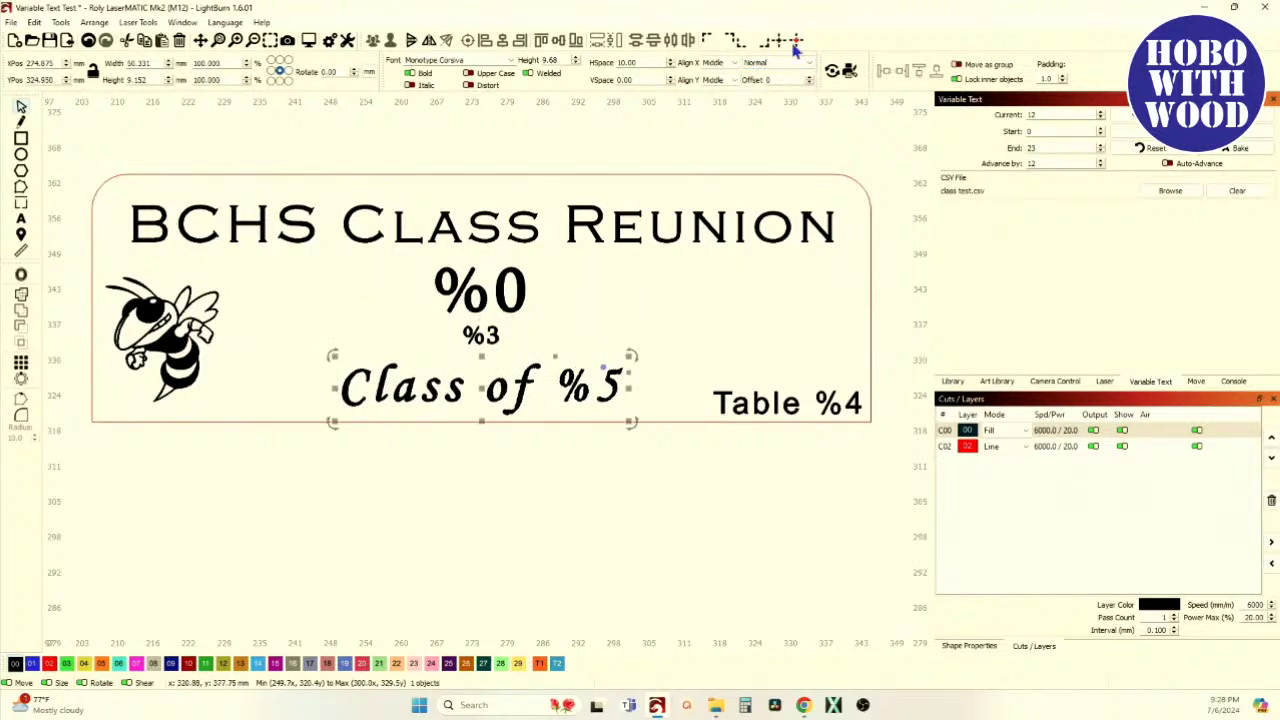
{"action": "left_click", "coordinate": [813, 66]}
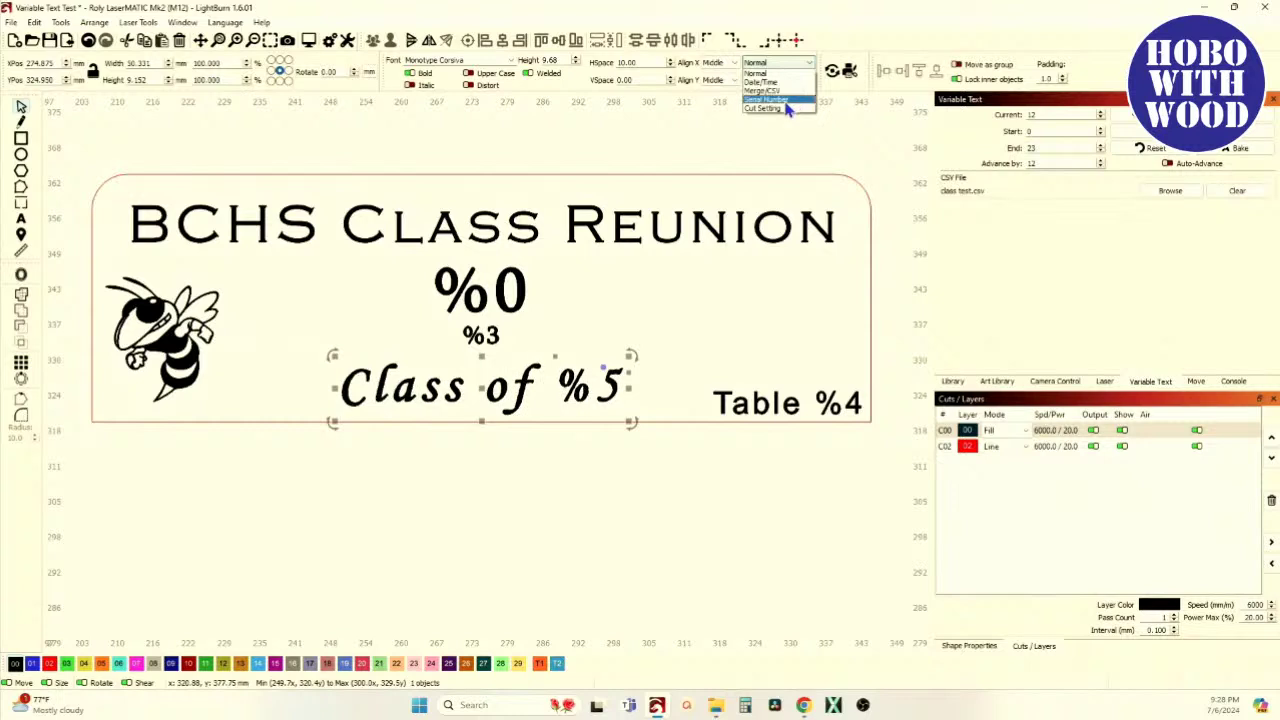
{"action": "left_click", "coordinate": [788, 90]}
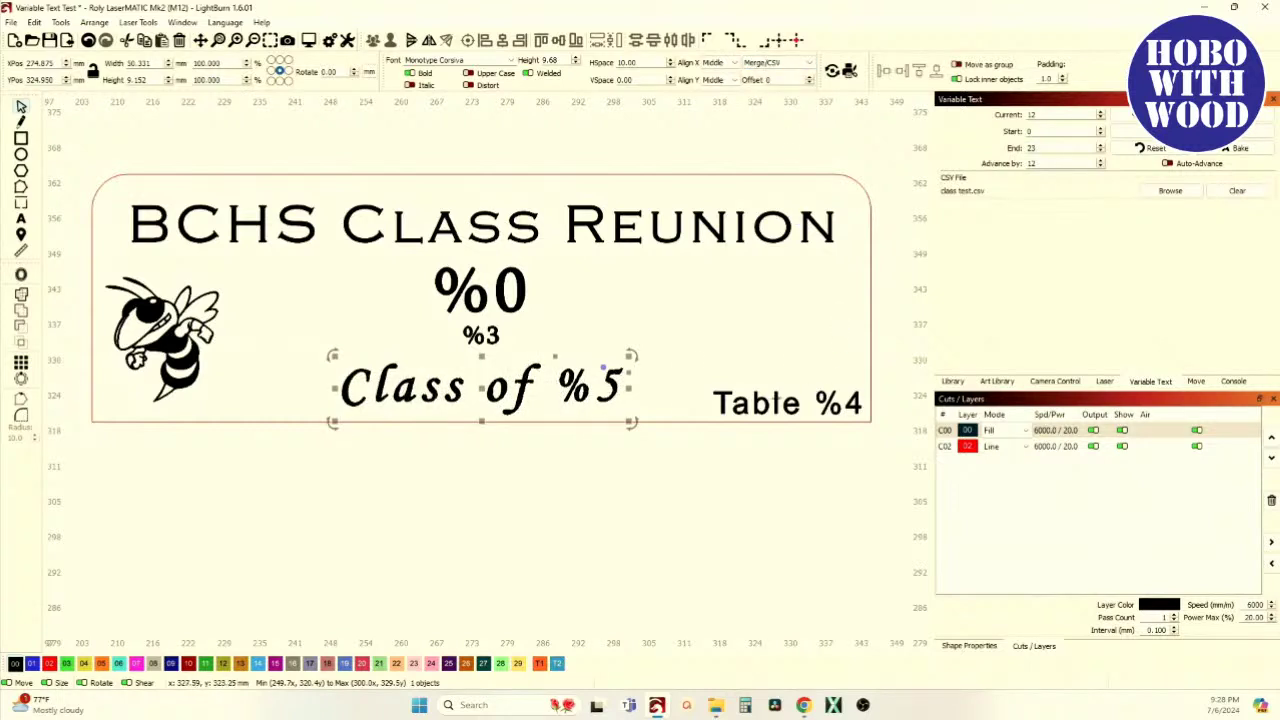
{"action": "left_click", "coordinate": [778, 398]}
{"action": "left_click", "coordinate": [790, 64]}
{"action": "left_click", "coordinate": [786, 97]}
{"action": "left_click", "coordinate": [697, 165]}
{"action": "scroll", "coordinate": [522, 228], "scroll_direction": "down", "scroll_amount": 2}
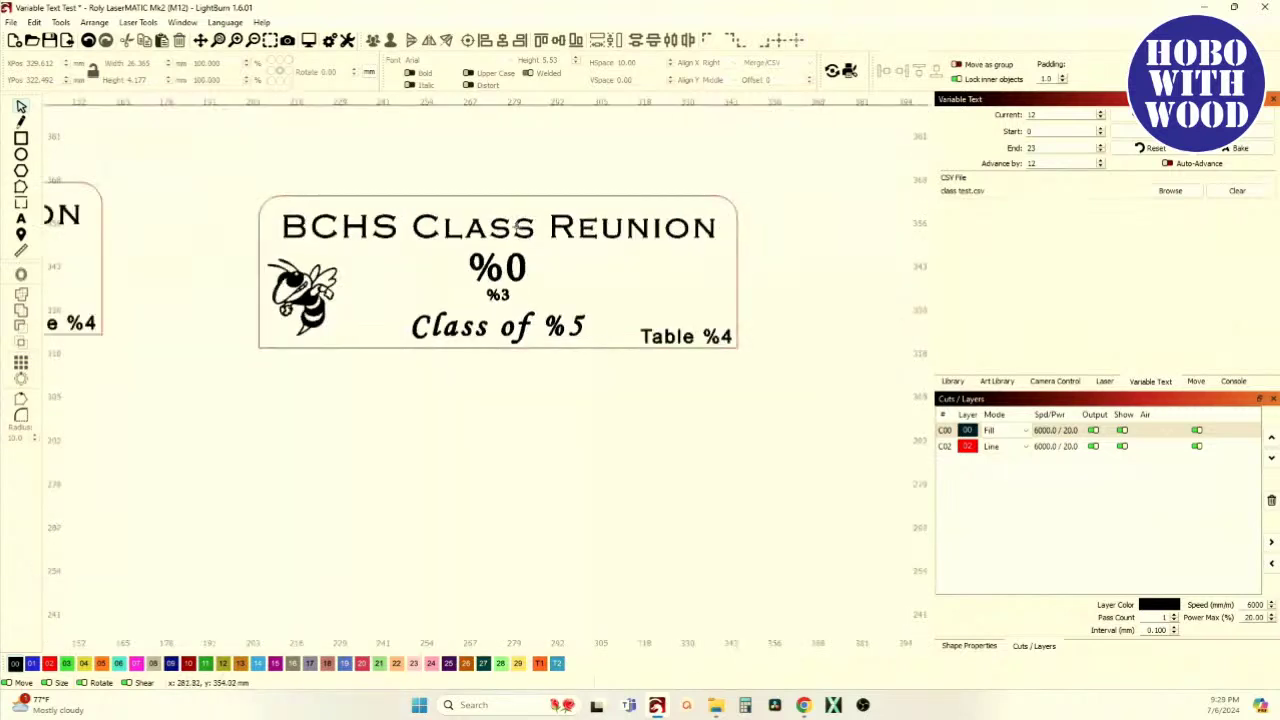
{"action": "left_click_drag", "start_coordinate": [243, 183], "coordinate": [884, 460]}
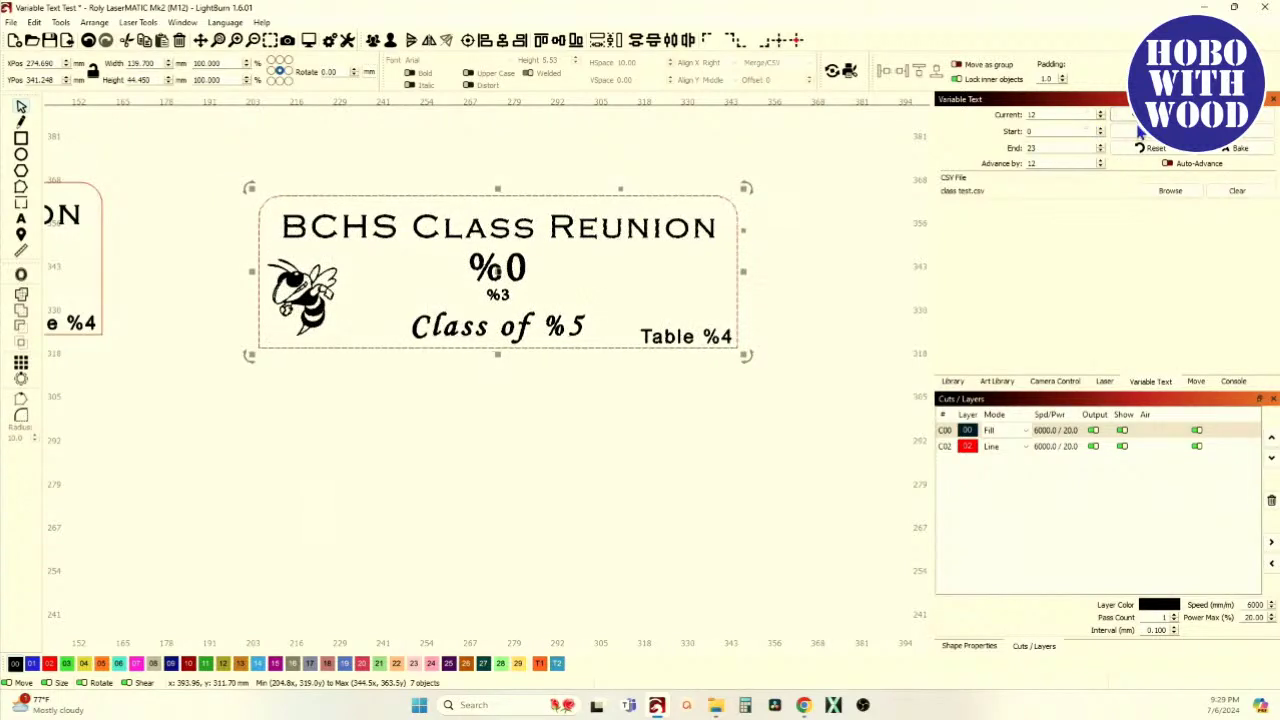
{"action": "left_click", "coordinate": [1120, 114]}
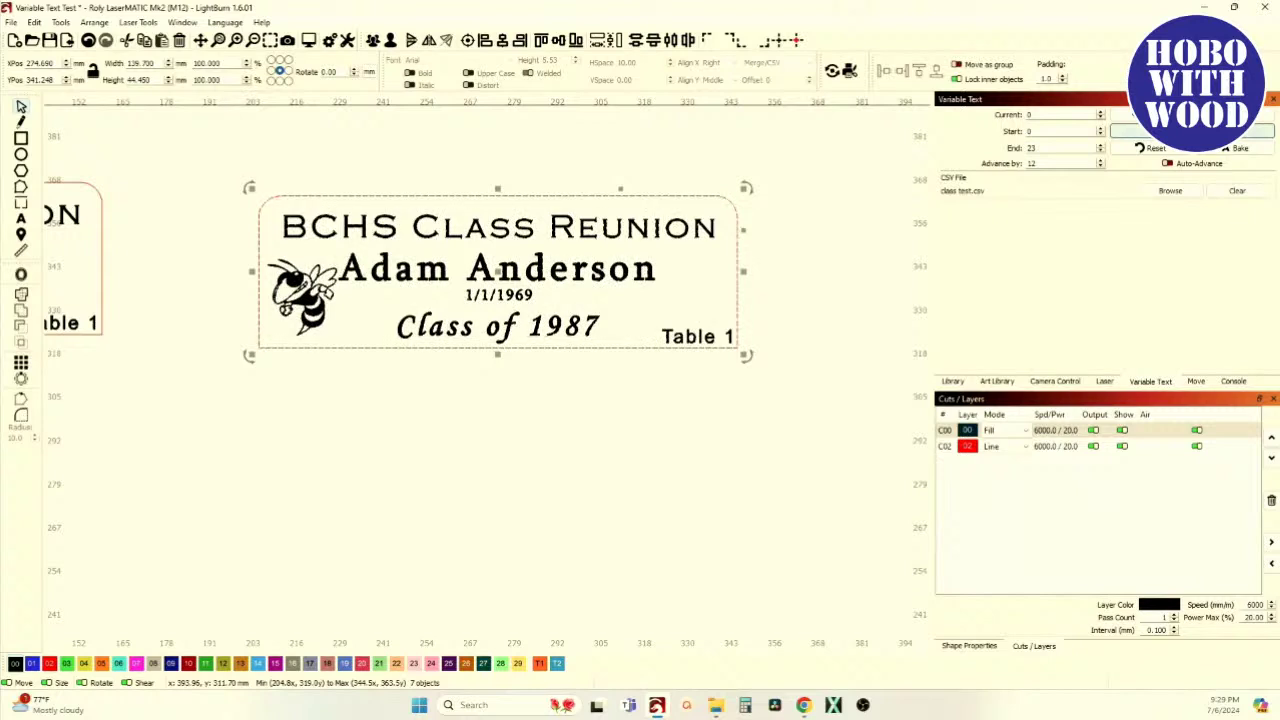
{"action": "left_click", "coordinate": [1125, 131]}
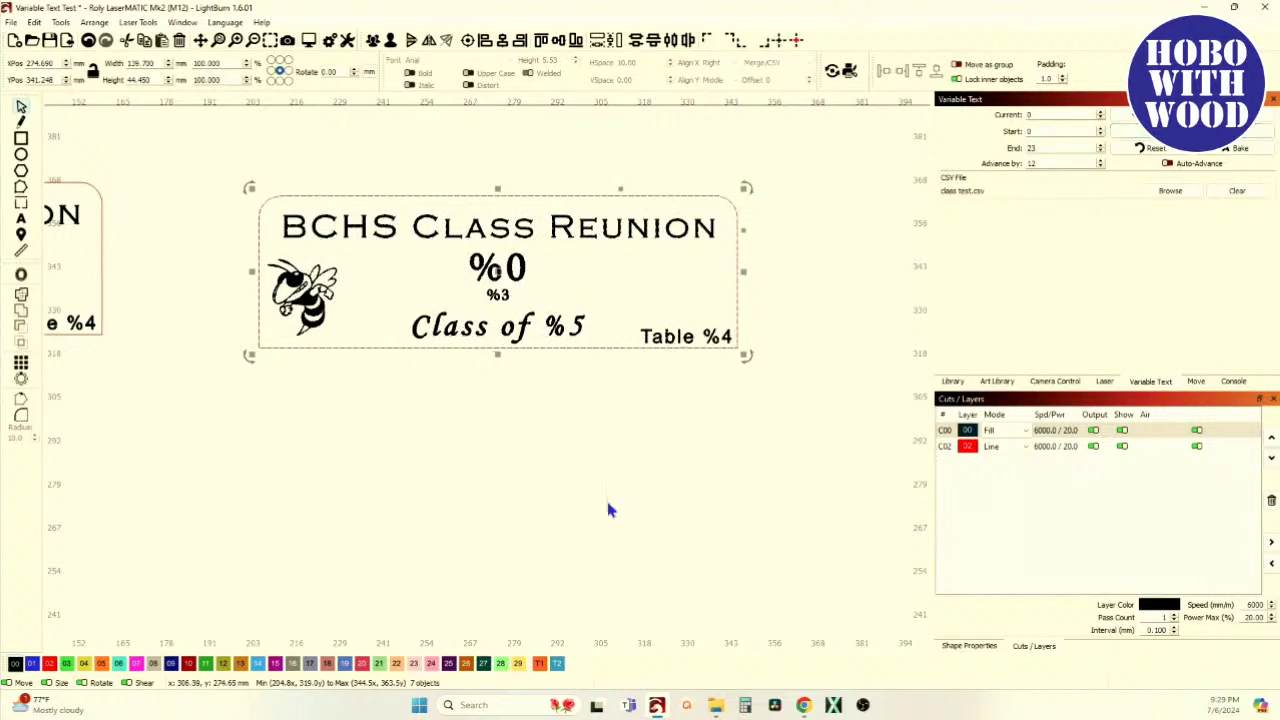
{"action": "mouse_move", "coordinate": [721, 710]}
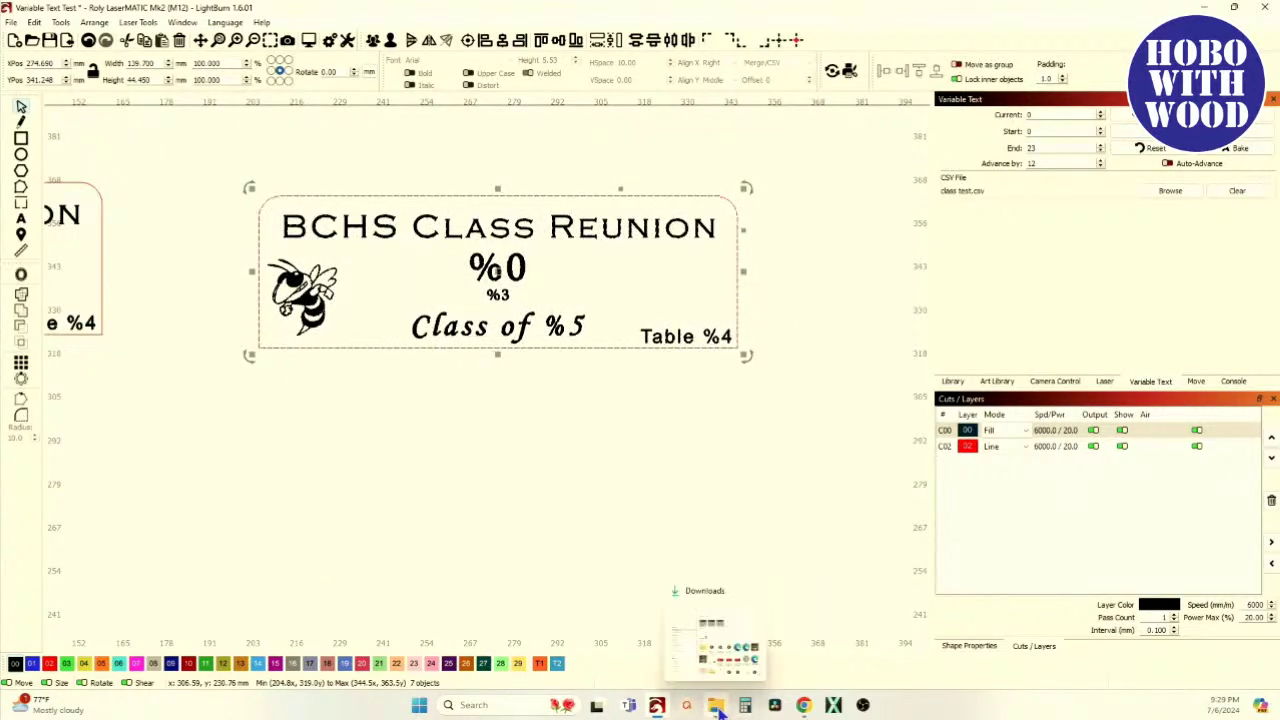
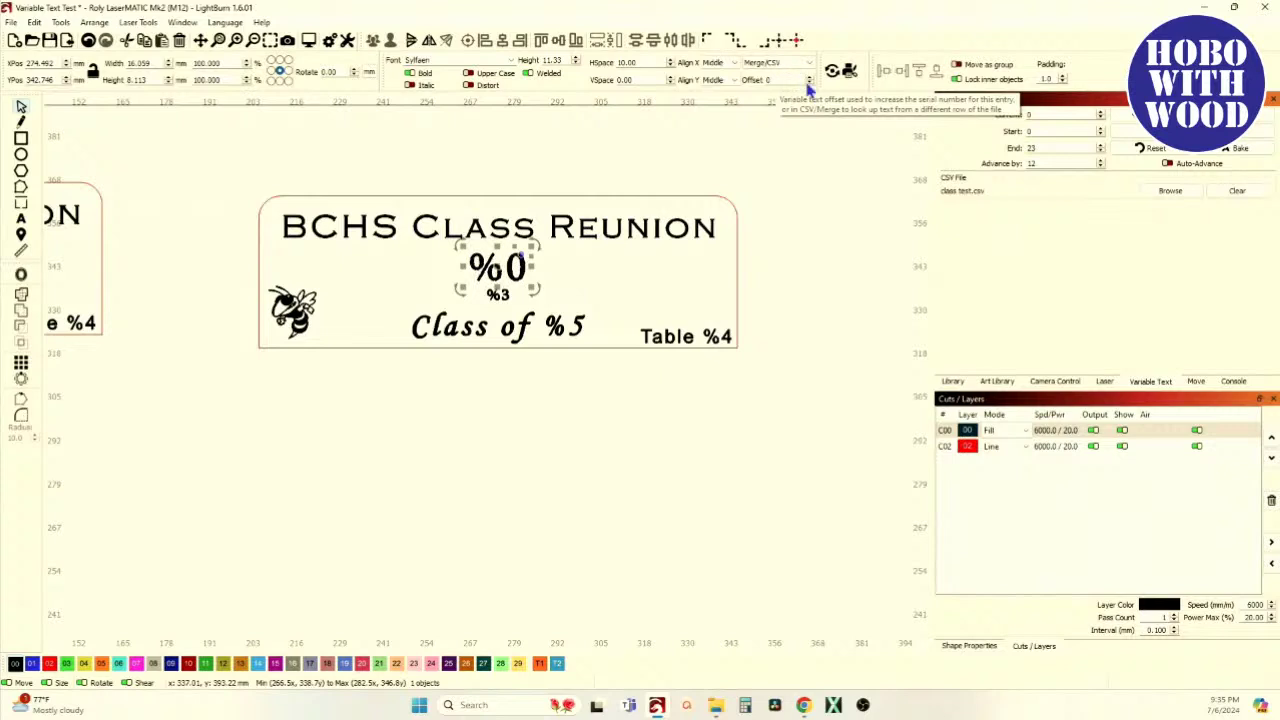
Set the large %0 name text's merge offset to 0 so it reads the current CSV row
{"action": "left_click", "coordinate": [781, 150]}
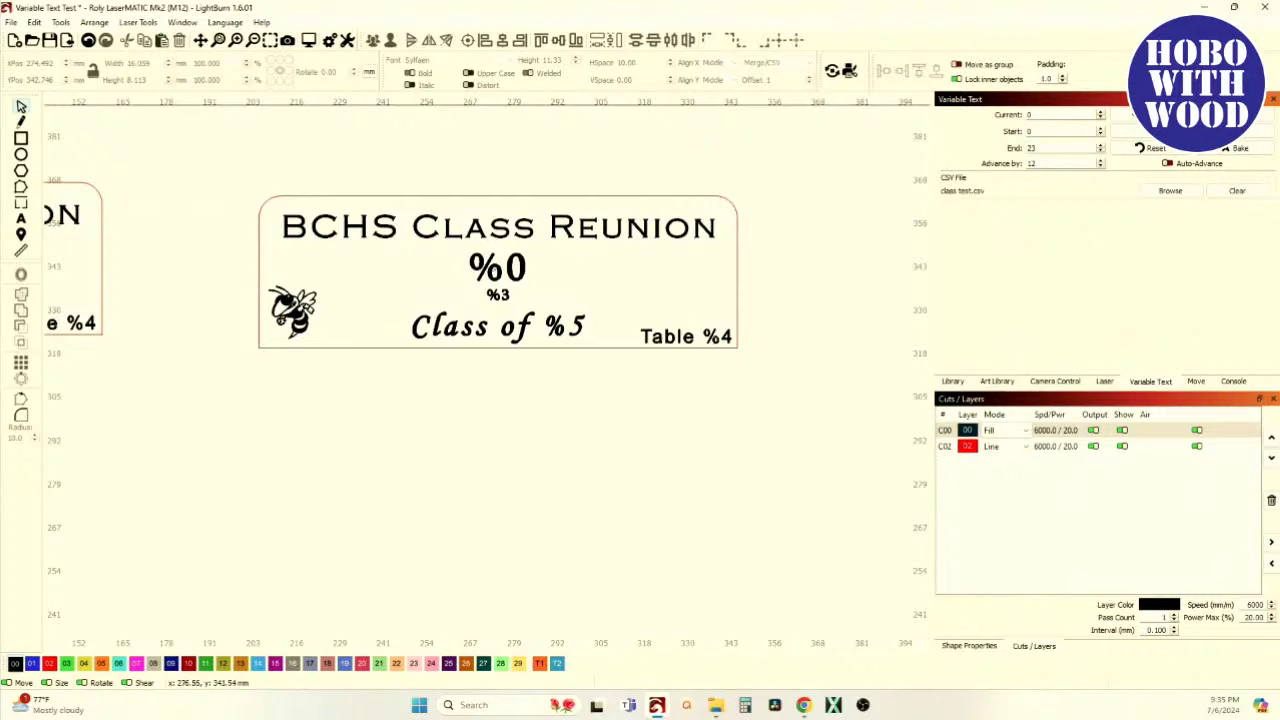
{"action": "left_click", "coordinate": [493, 265]}
{"action": "left_click", "coordinate": [809, 84]}
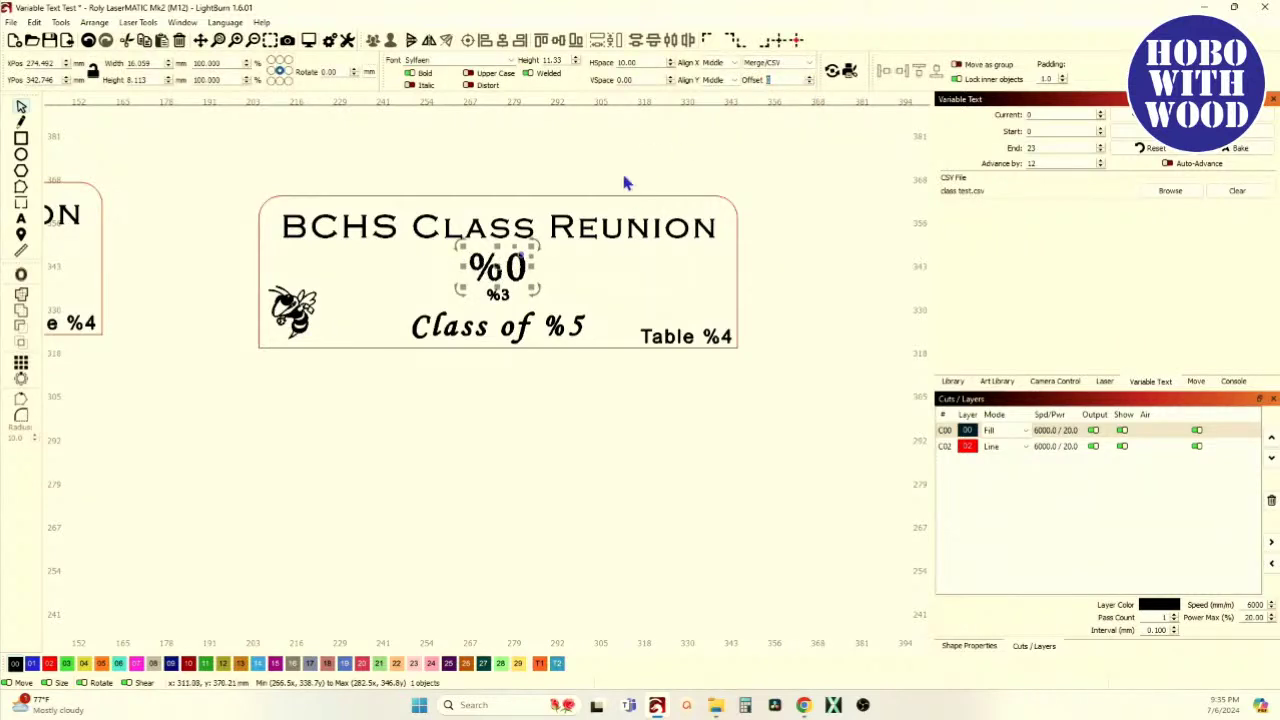
{"action": "left_click", "coordinate": [582, 190]}
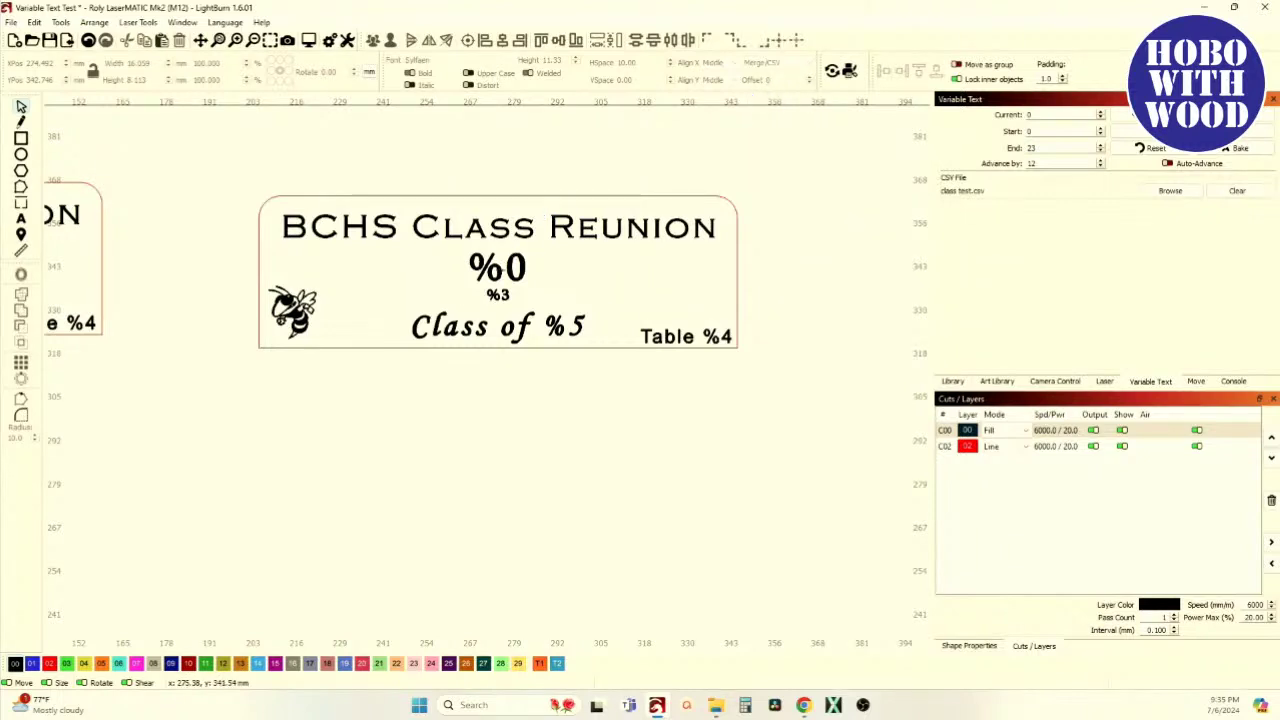
Move the duplicate second name tag away to the right of the first one
{"action": "left_click", "coordinate": [497, 293]}
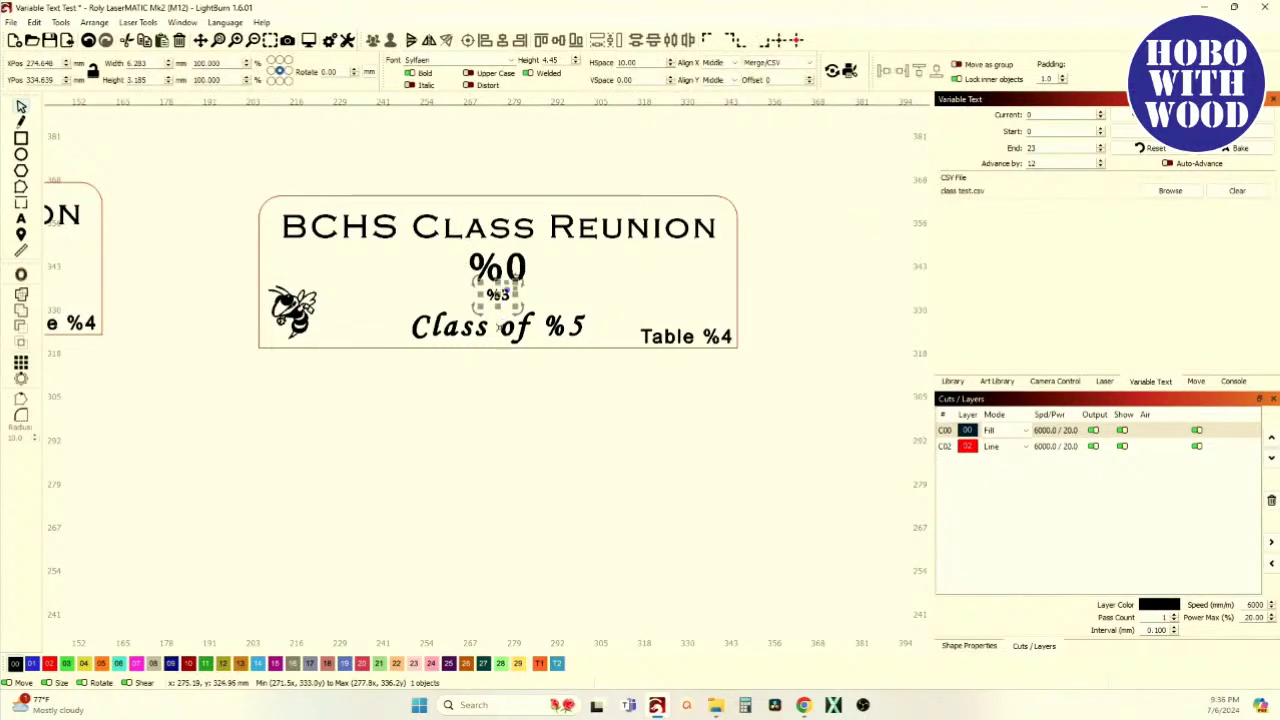
{"action": "left_click", "coordinate": [700, 337]}
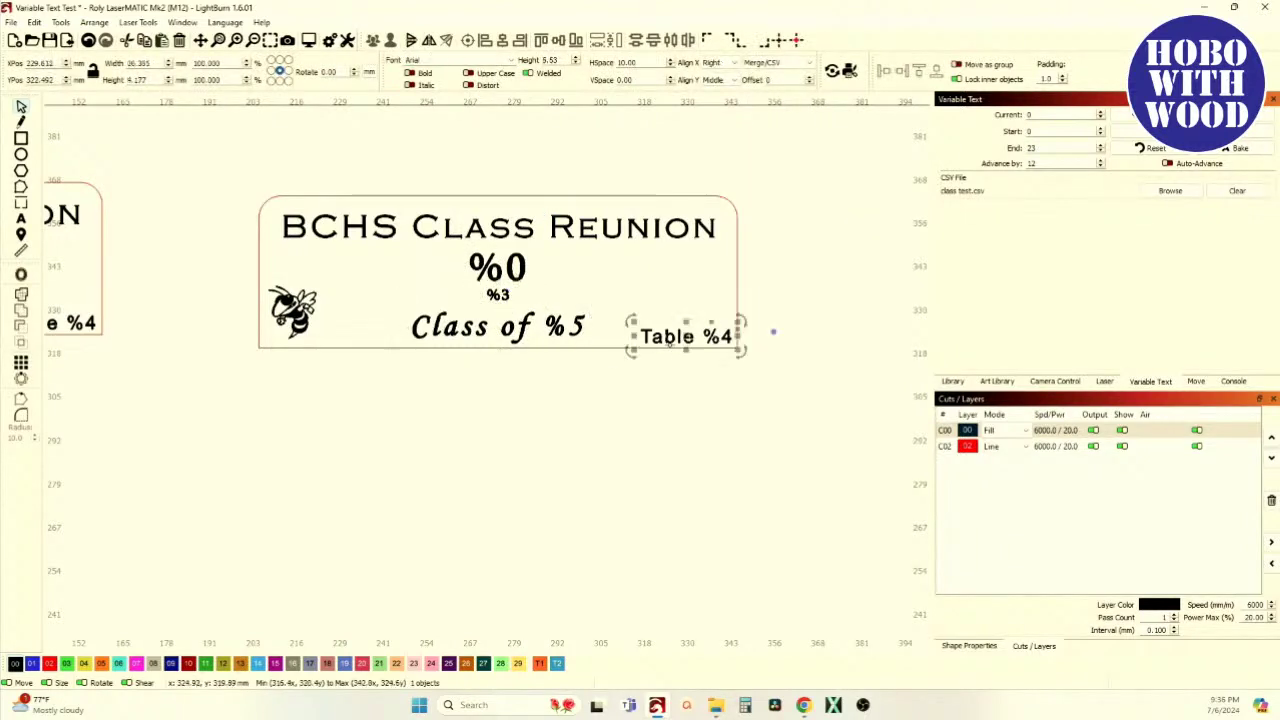
{"action": "left_click", "coordinate": [630, 162]}
{"action": "scroll", "coordinate": [525, 258], "scroll_direction": "down", "scroll_amount": 5}
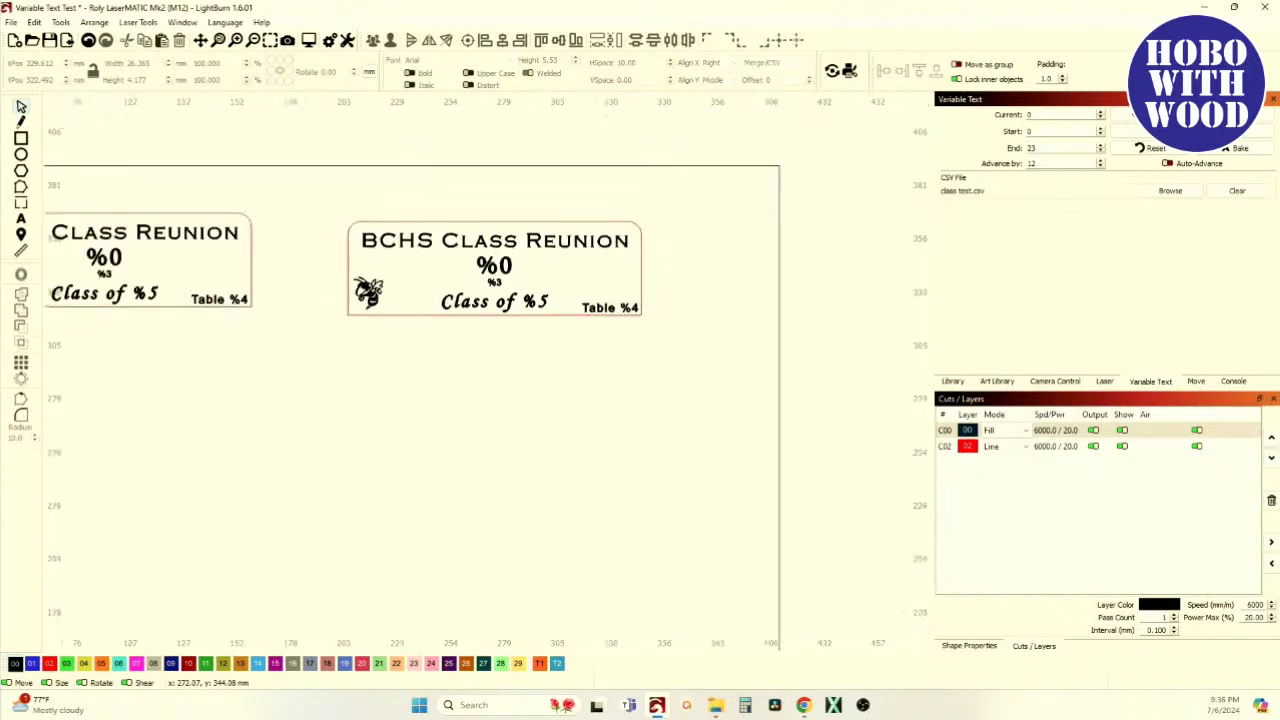
{"action": "left_click_drag", "start_coordinate": [81, 188], "coordinate": [312, 302]}
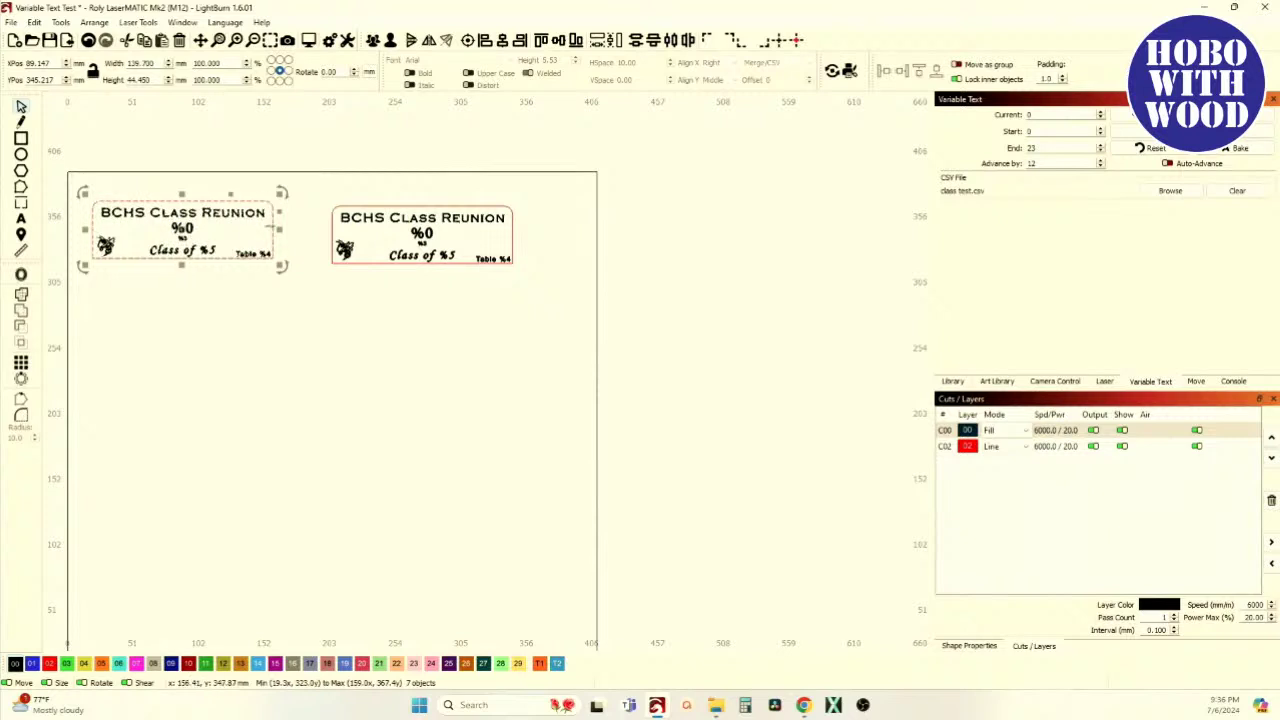
{"action": "left_click_drag", "start_coordinate": [318, 192], "coordinate": [532, 300]}
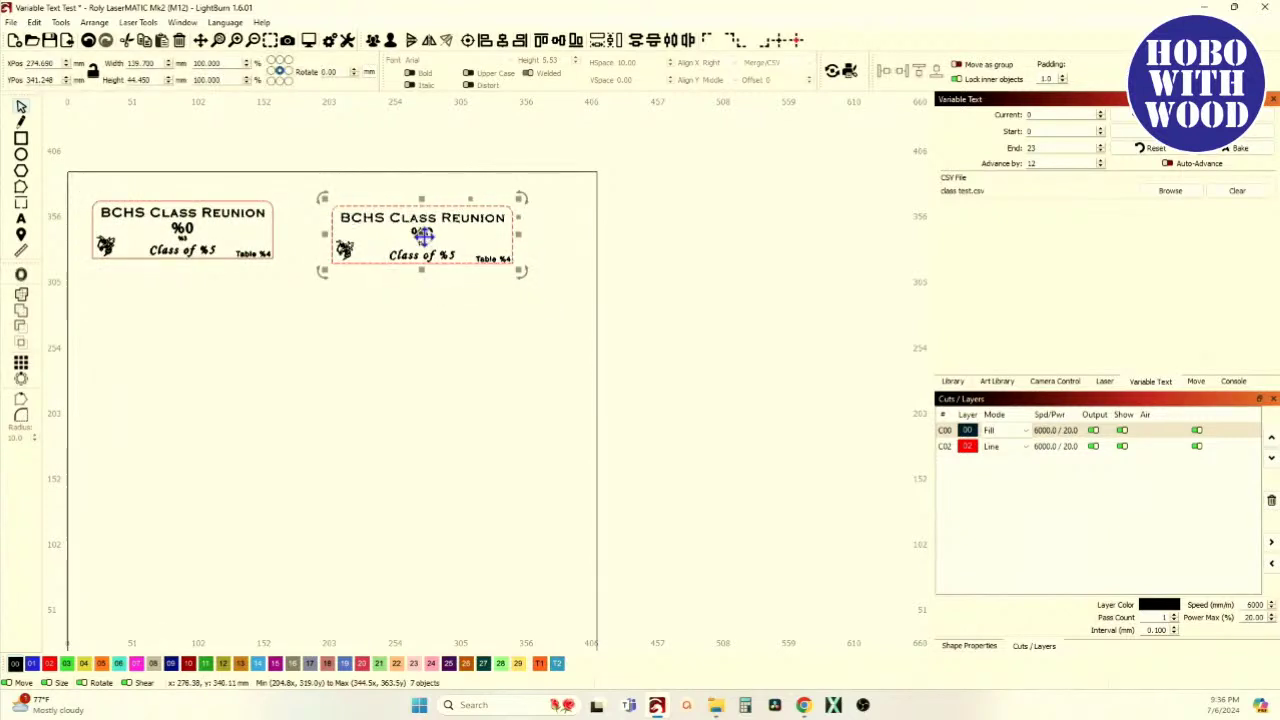
{"action": "left_click_drag", "start_coordinate": [423, 235], "coordinate": [843, 290]}
{"action": "left_click_drag", "start_coordinate": [271, 269], "coordinate": [458, 267]}
Group the remaining tag's seven pieces into a single object at the page's top-left
{"action": "scroll", "coordinate": [346, 214], "scroll_direction": "up", "scroll_amount": 3}
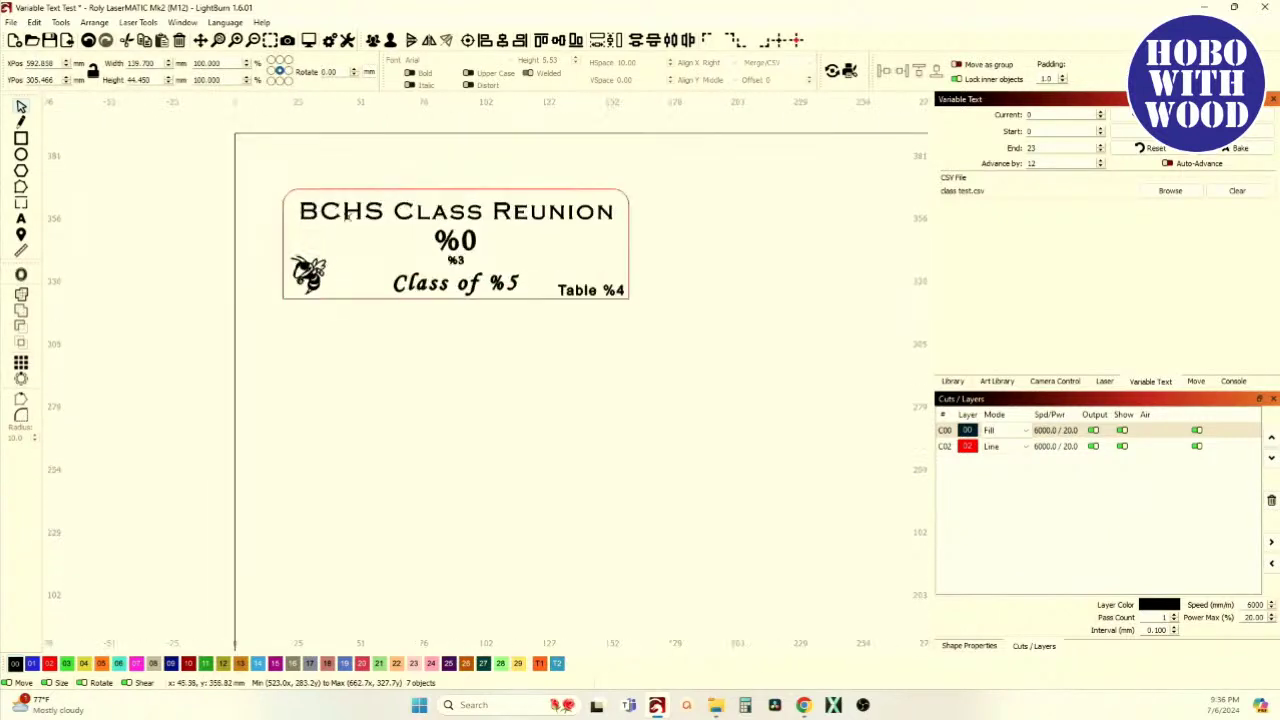
{"action": "scroll", "coordinate": [196, 185], "scroll_direction": "up", "scroll_amount": 1}
{"action": "scroll", "coordinate": [172, 173], "scroll_direction": "down", "scroll_amount": 1}
{"action": "left_click_drag", "start_coordinate": [183, 149], "coordinate": [708, 356]}
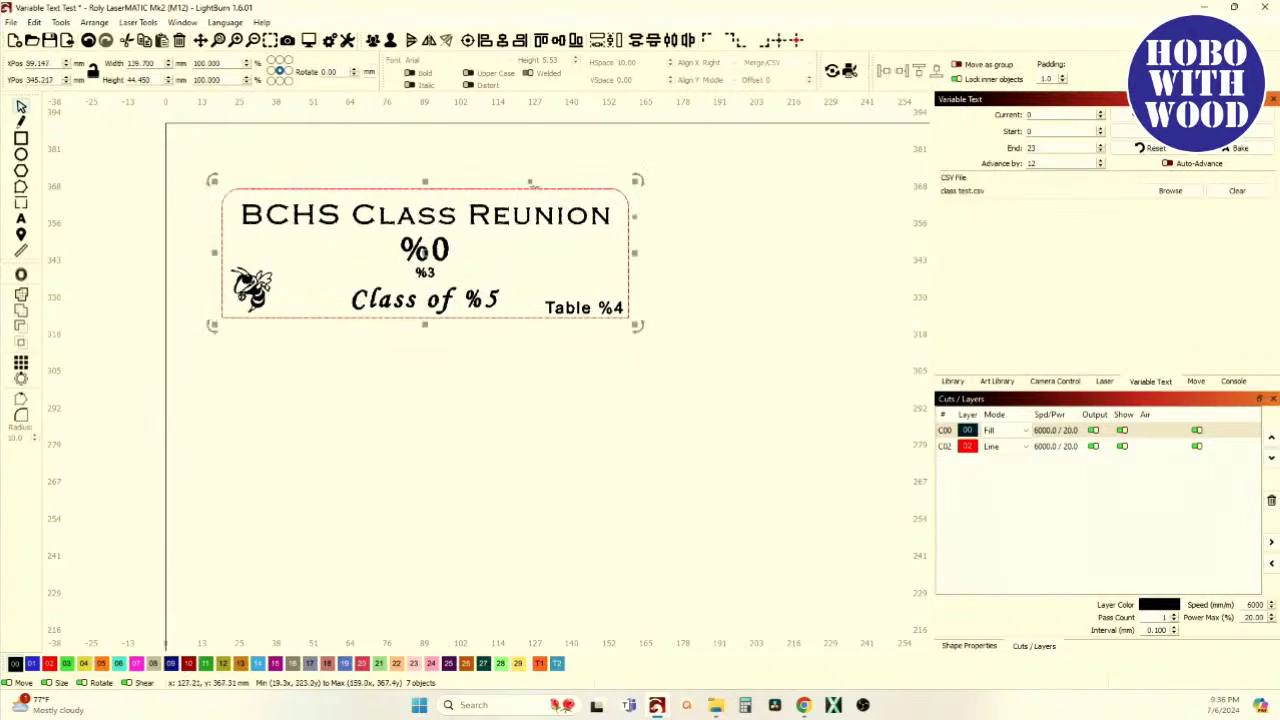
{"action": "left_click", "coordinate": [372, 41]}
{"action": "scroll", "coordinate": [320, 171], "scroll_direction": "down", "scroll_amount": 2}
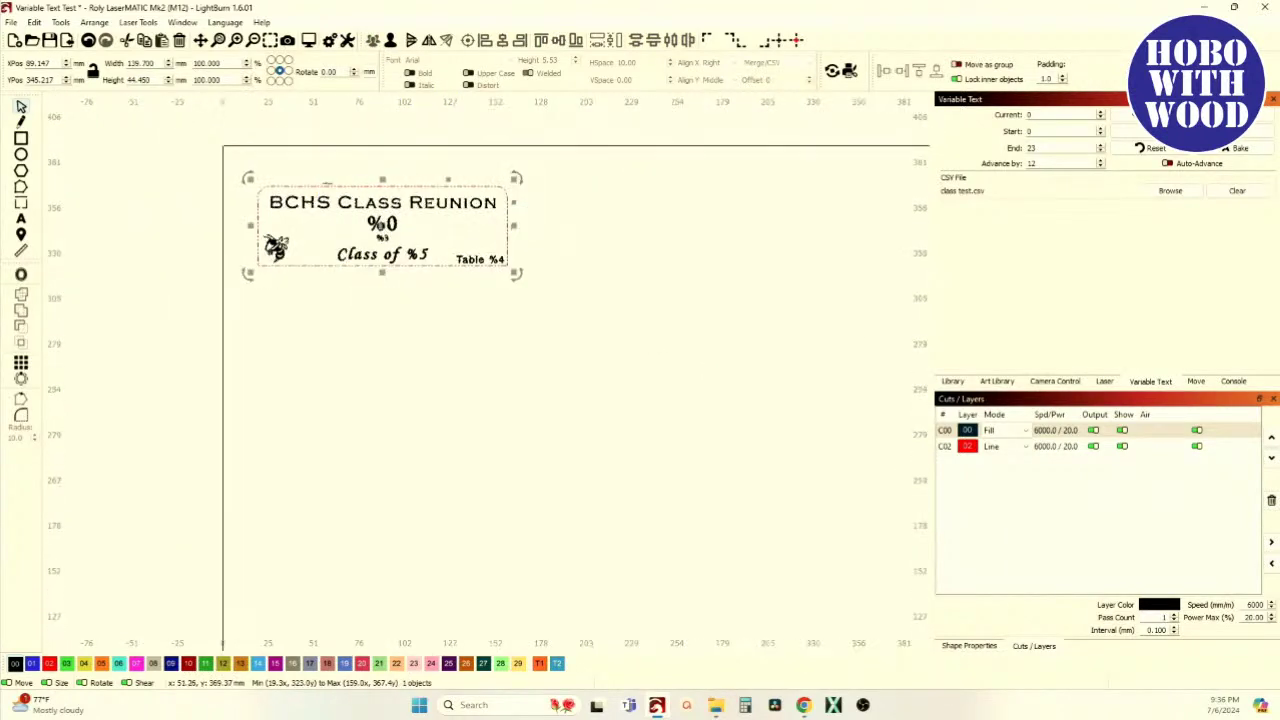
{"action": "left_click_drag", "start_coordinate": [475, 187], "coordinate": [359, 186]}
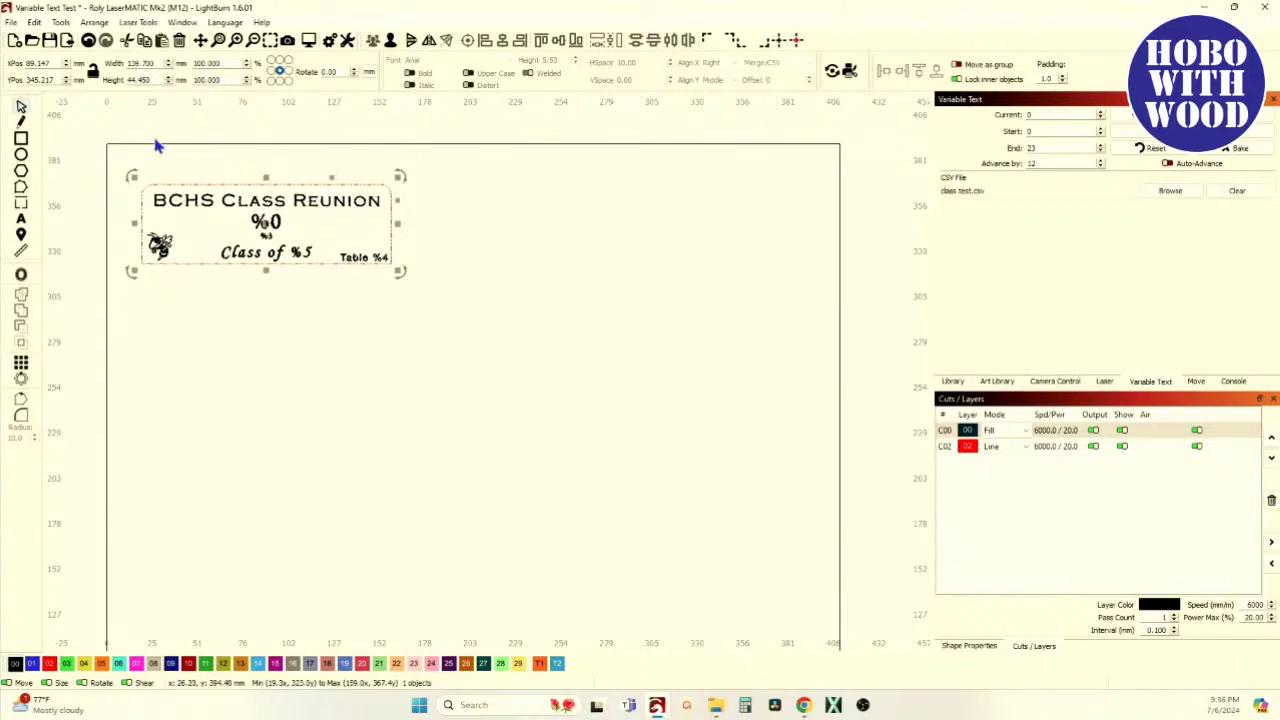
Create a grid array of the tag, 2 columns by 6 rows, with auto-increment variable text
{"action": "left_click", "coordinate": [21, 364]}
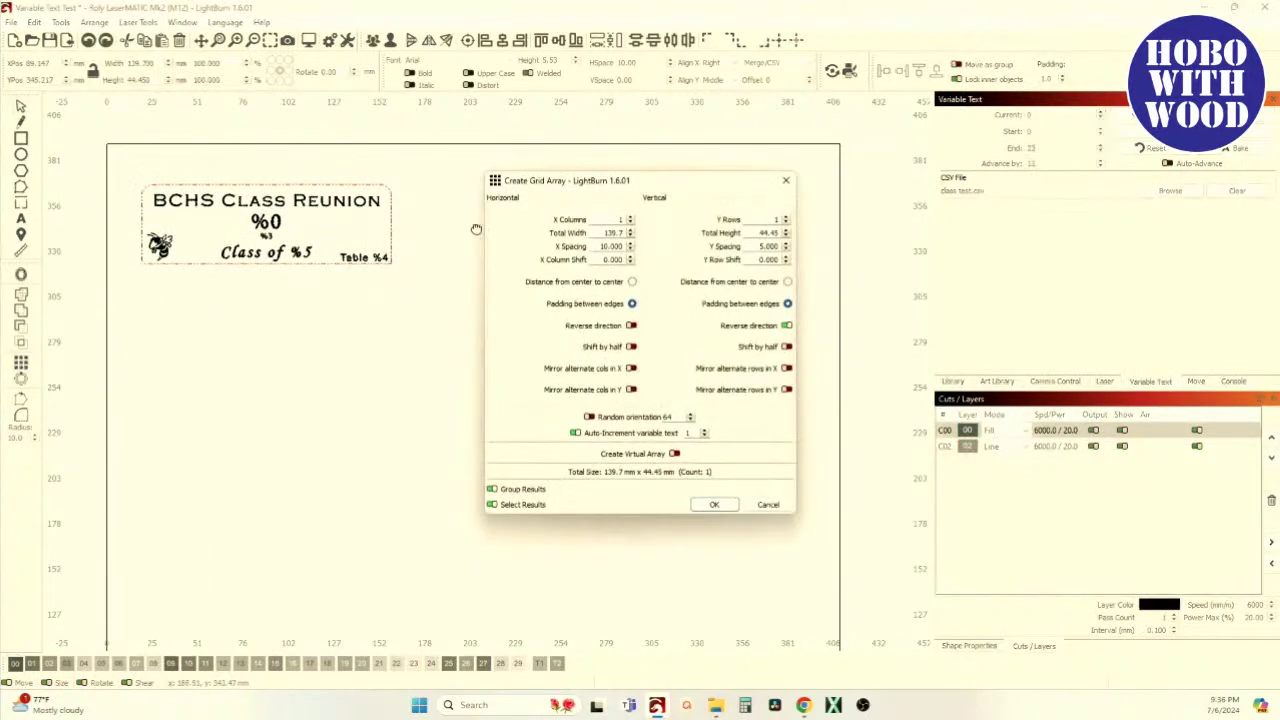
{"action": "left_click", "coordinate": [630, 216]}
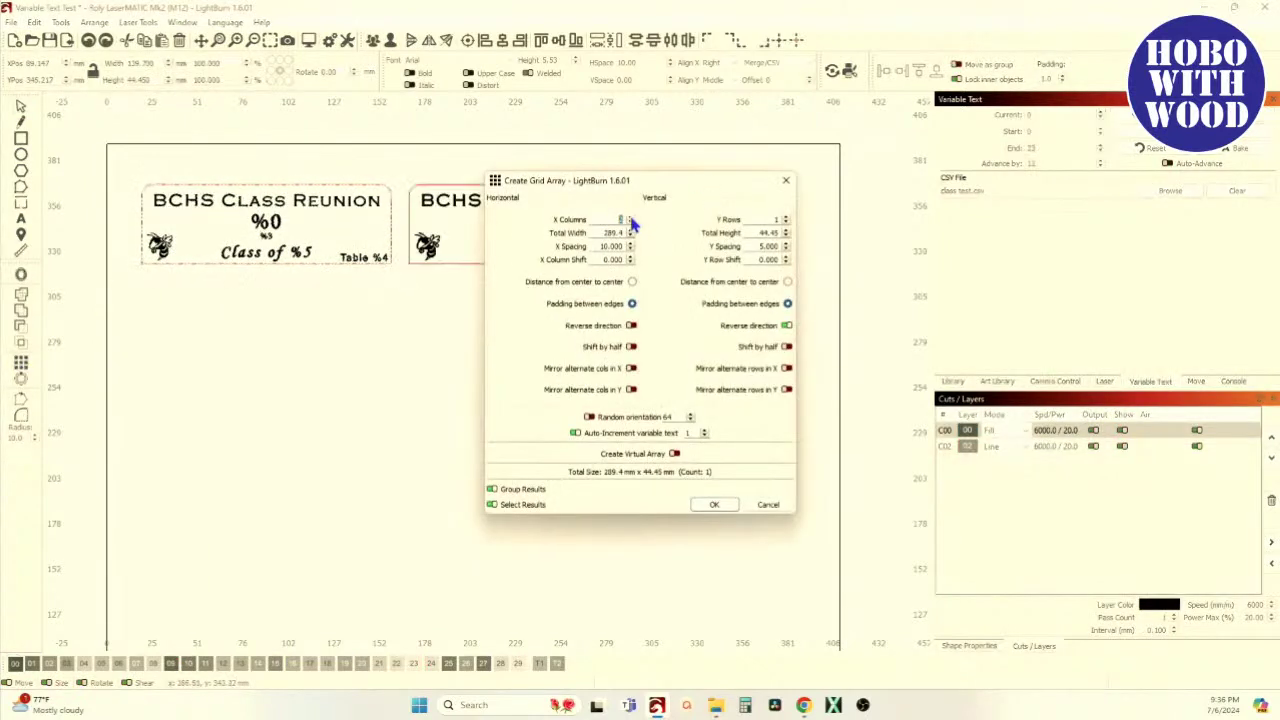
{"action": "left_click", "coordinate": [786, 218]}
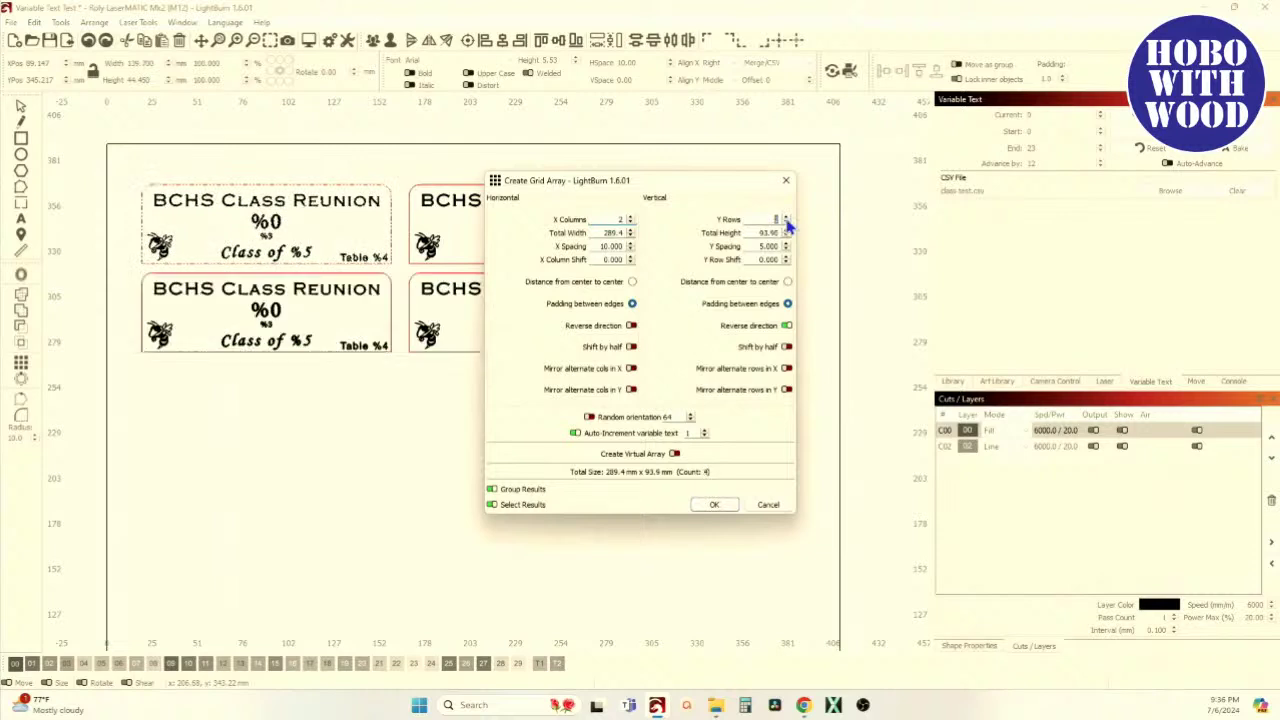
{"action": "left_click", "coordinate": [786, 218]}
{"action": "left_click", "coordinate": [786, 218]}
{"action": "left_click", "coordinate": [786, 218]}
{"action": "left_click", "coordinate": [786, 218]}
{"action": "left_click", "coordinate": [786, 218]}
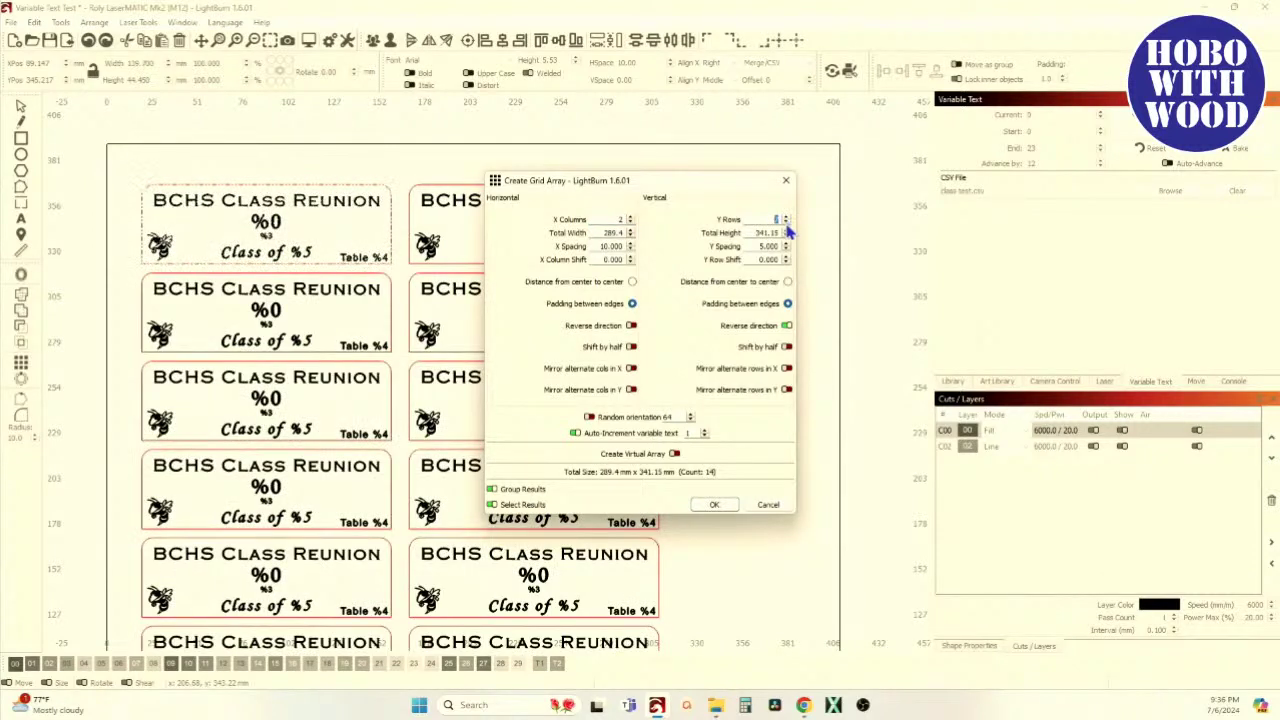
{"action": "left_click", "coordinate": [787, 224]}
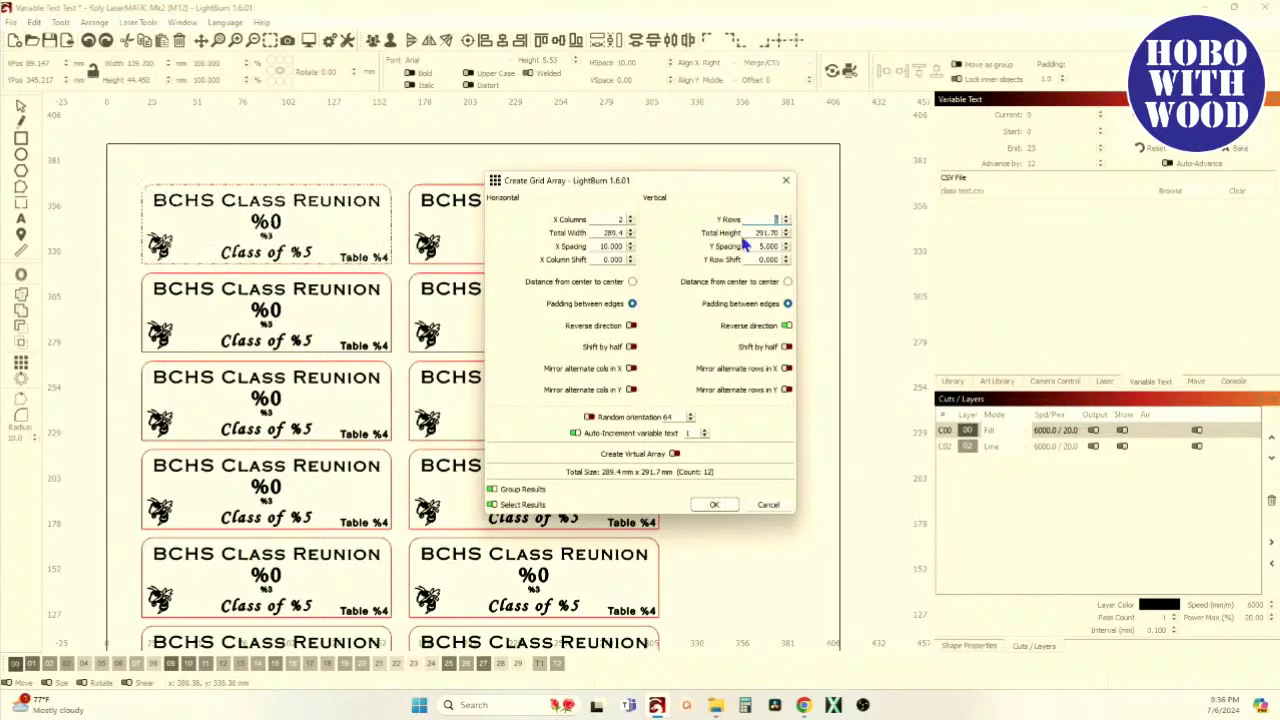
{"action": "left_click", "coordinate": [715, 505]}
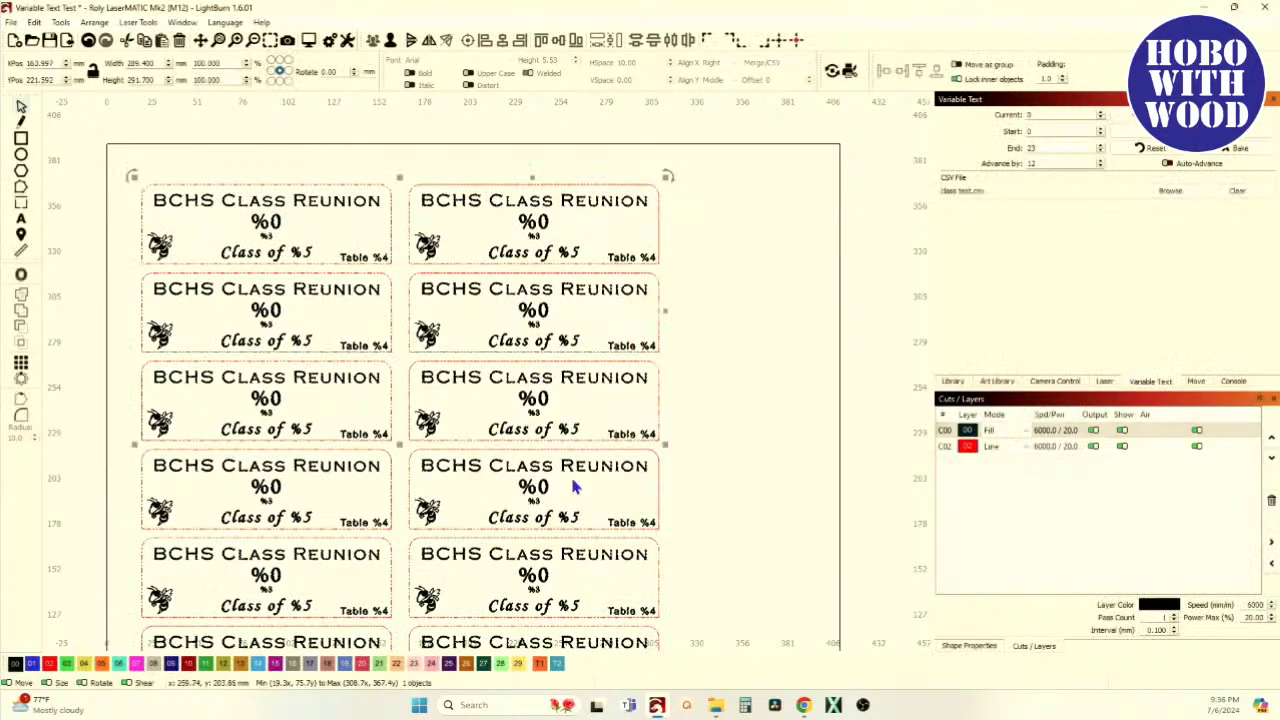
{"action": "scroll", "coordinate": [568, 410], "scroll_direction": "down", "scroll_amount": 2}
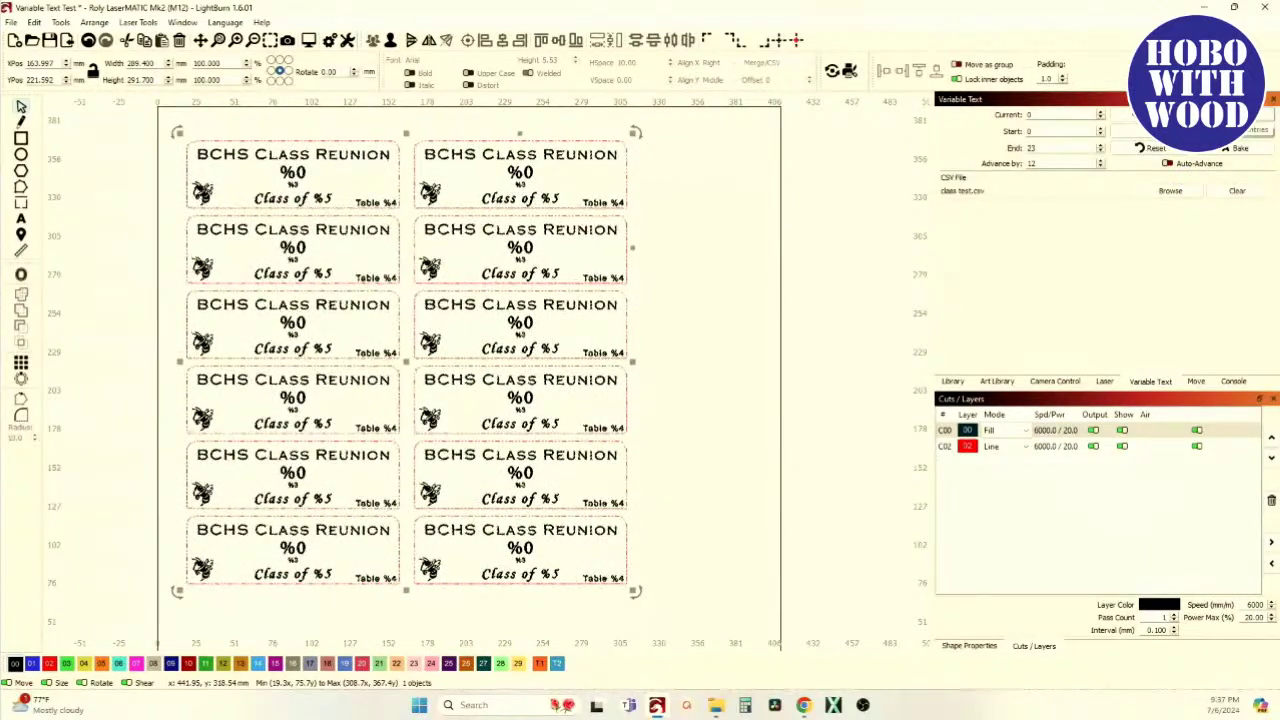
Toggle the CSV preview on the tags and set the current record to 12
{"action": "left_click", "coordinate": [1255, 131]}
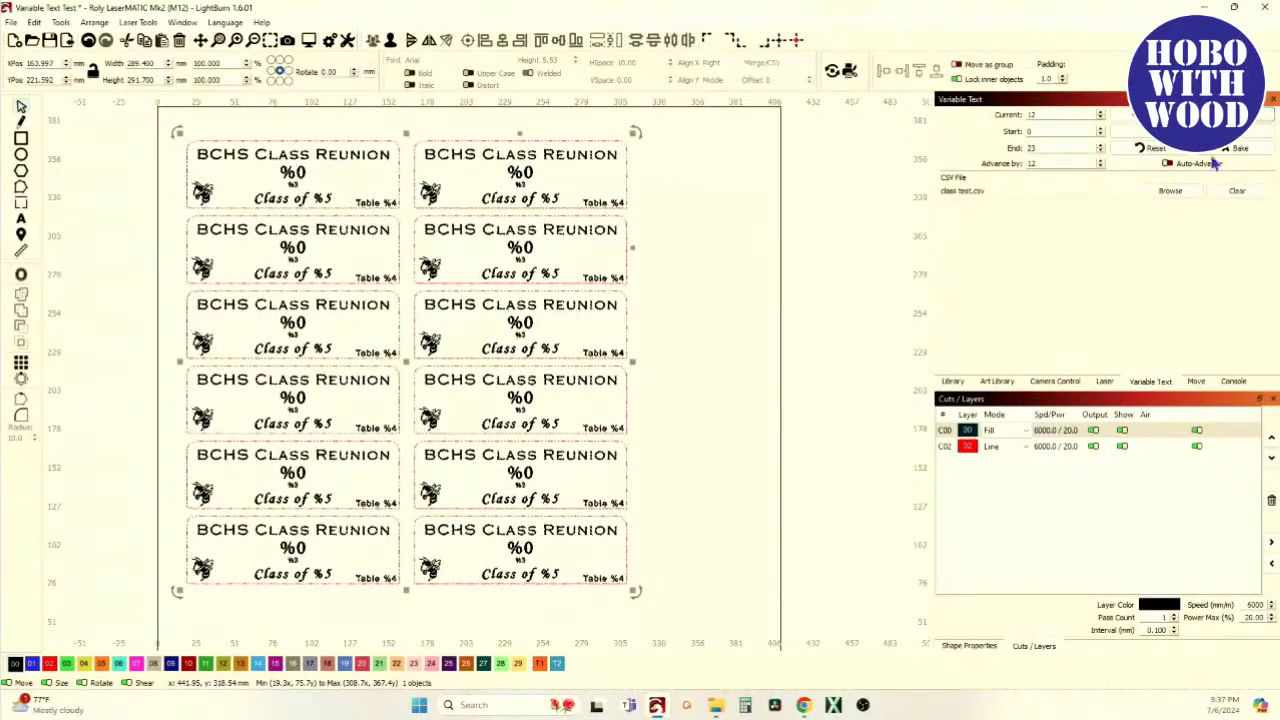
{"action": "left_click", "coordinate": [1258, 131]}
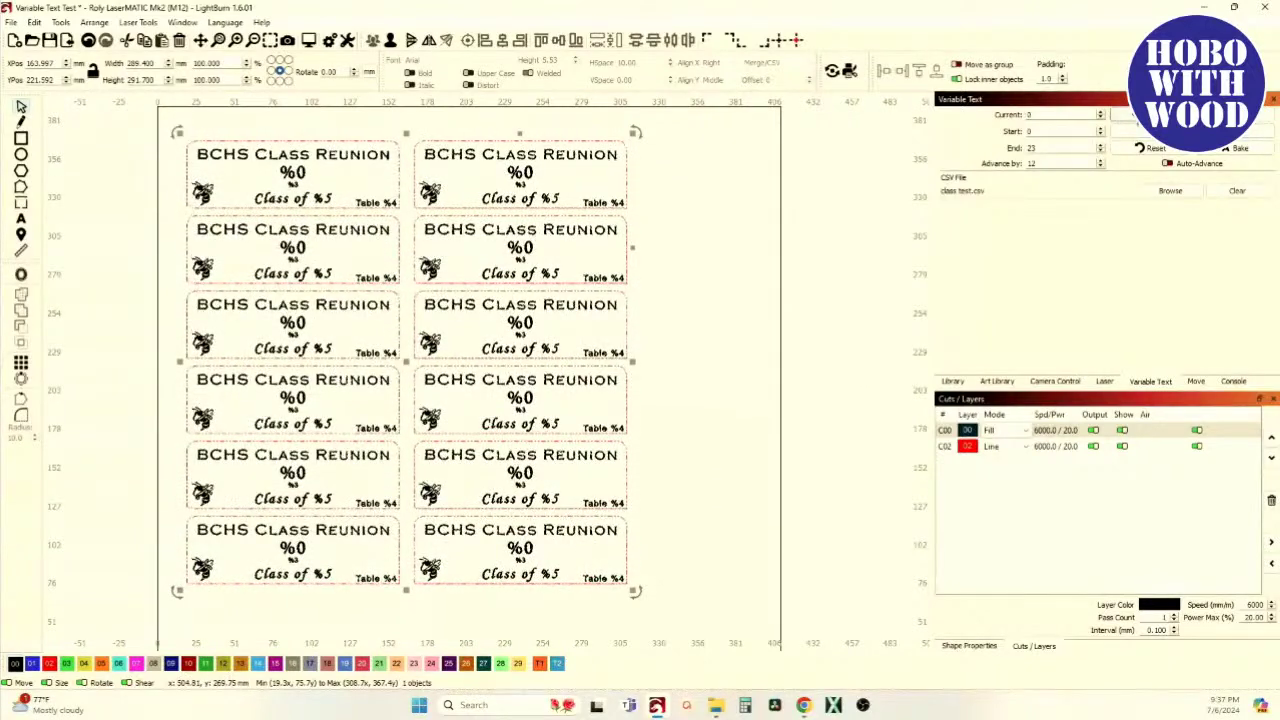
{"action": "left_click", "coordinate": [1130, 131]}
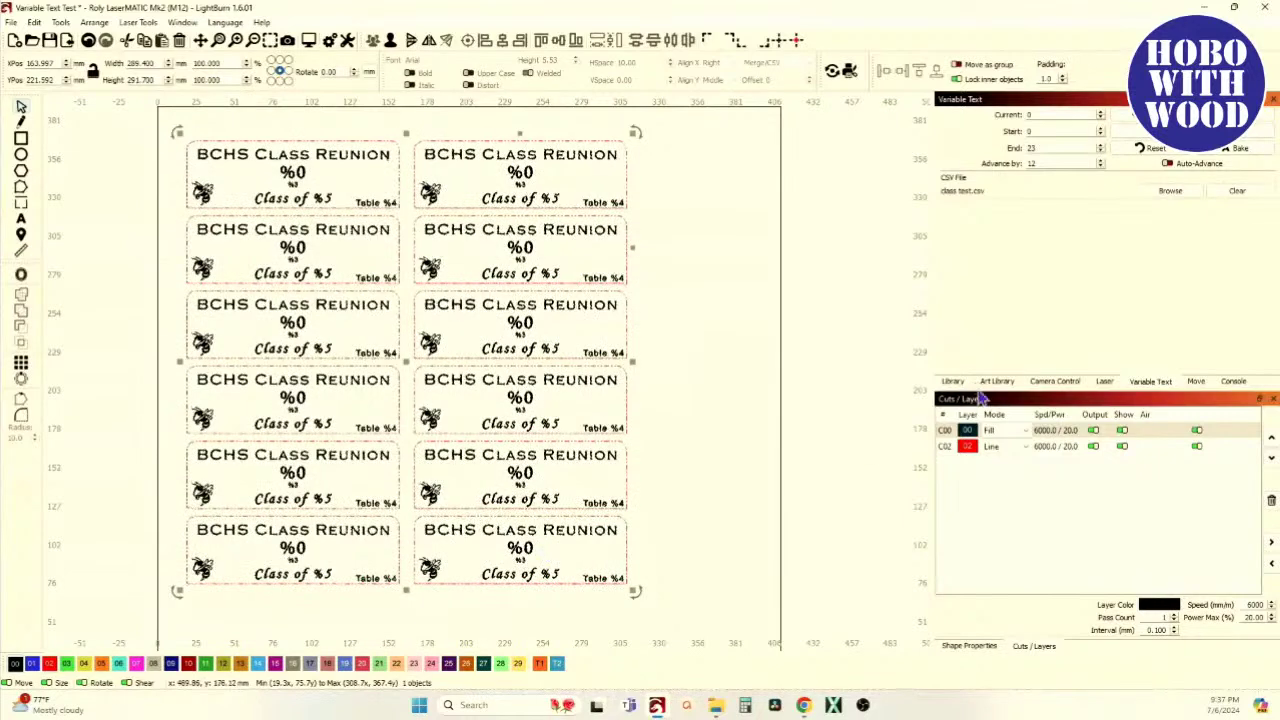
{"action": "left_click", "coordinate": [1130, 131]}
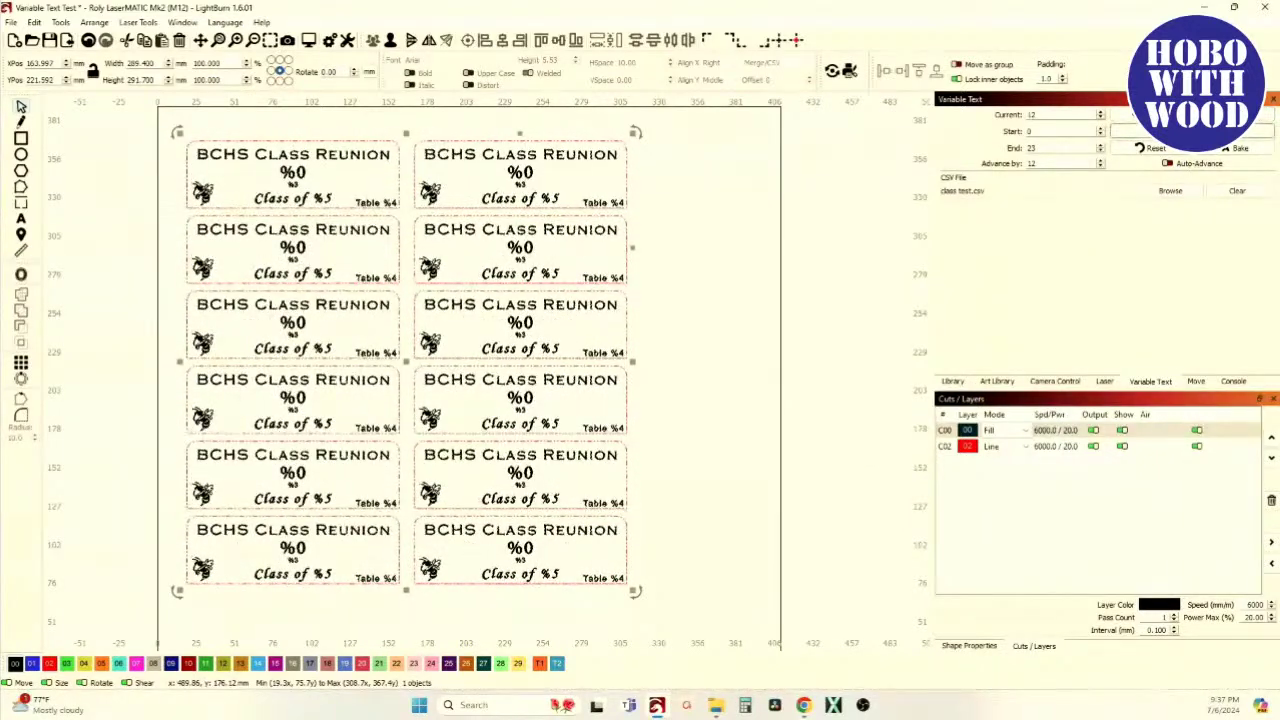
{"action": "type", "text": "12"}
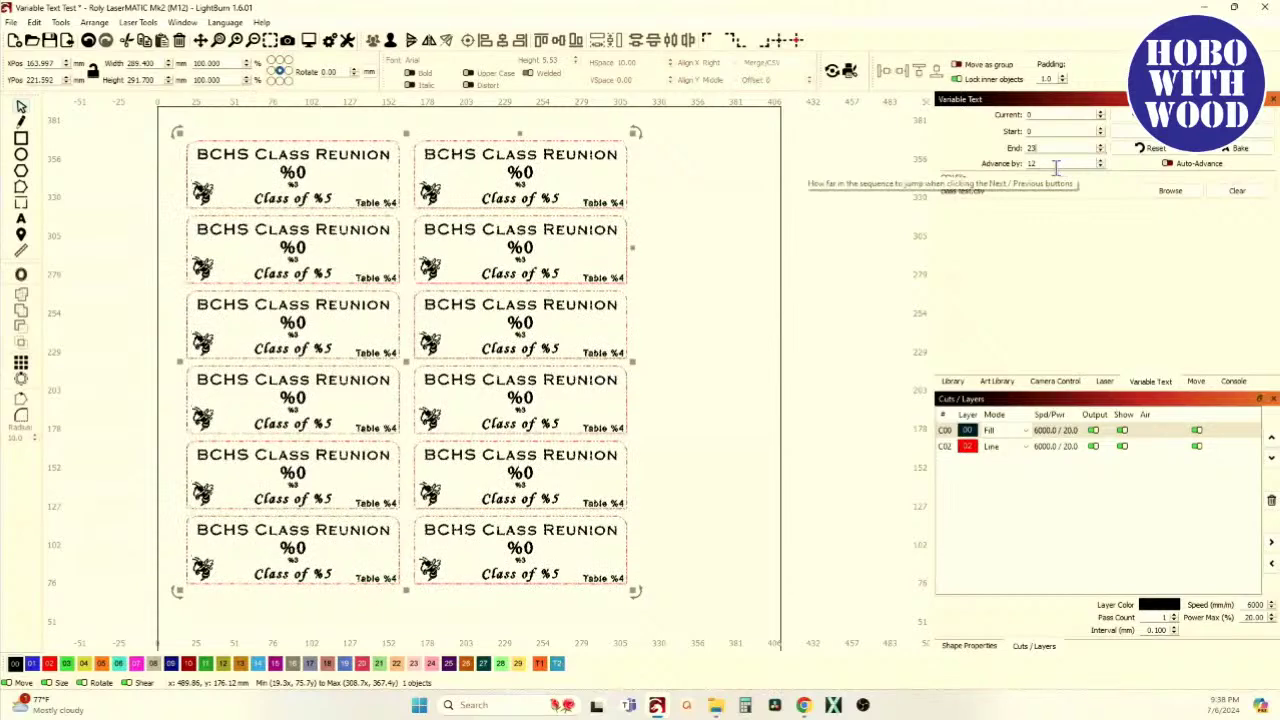
Set the Variable Text Advance by value to 12
{"action": "double_click", "coordinate": [1028, 166]}
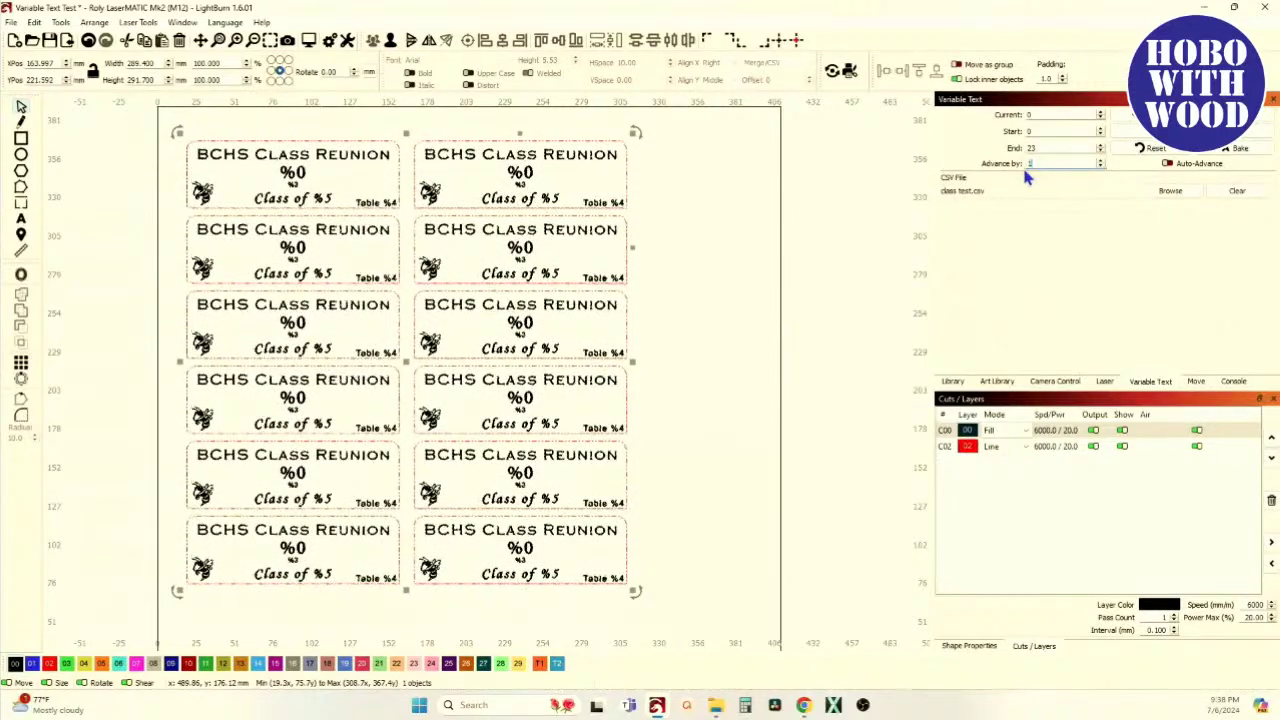
{"action": "type", "text": "1"}
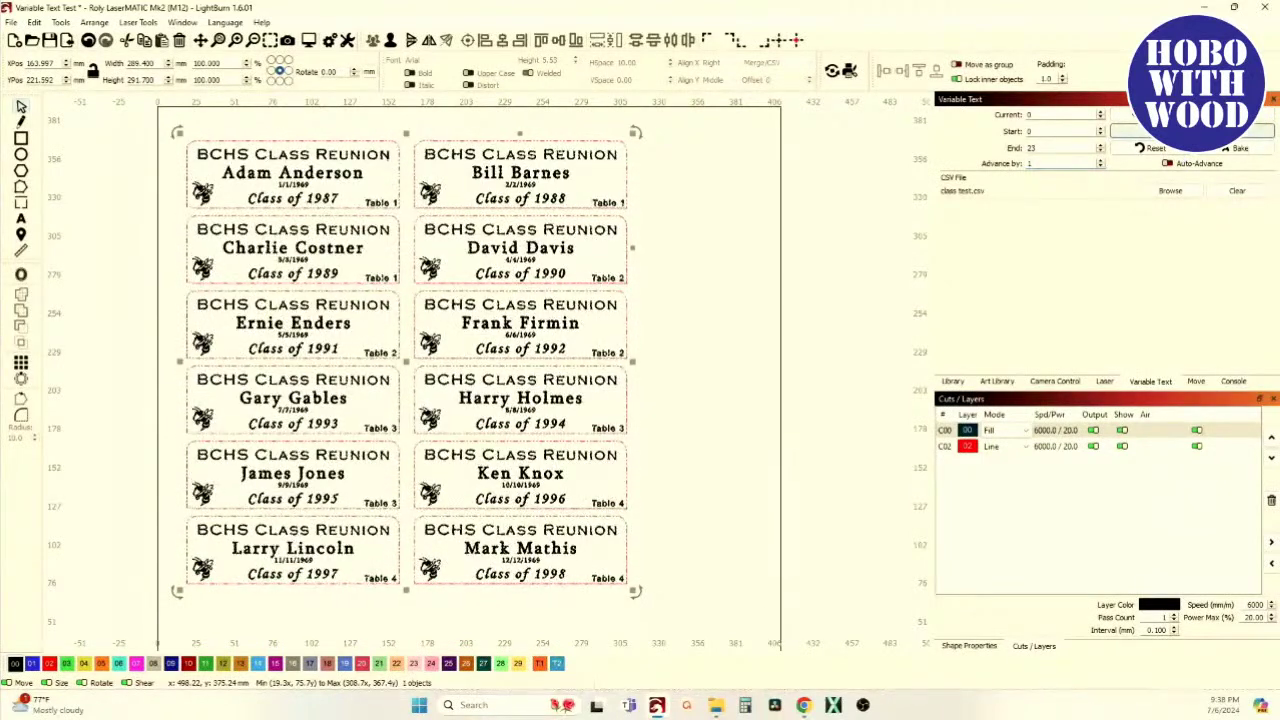
{"action": "key", "text": "BackSpace"}
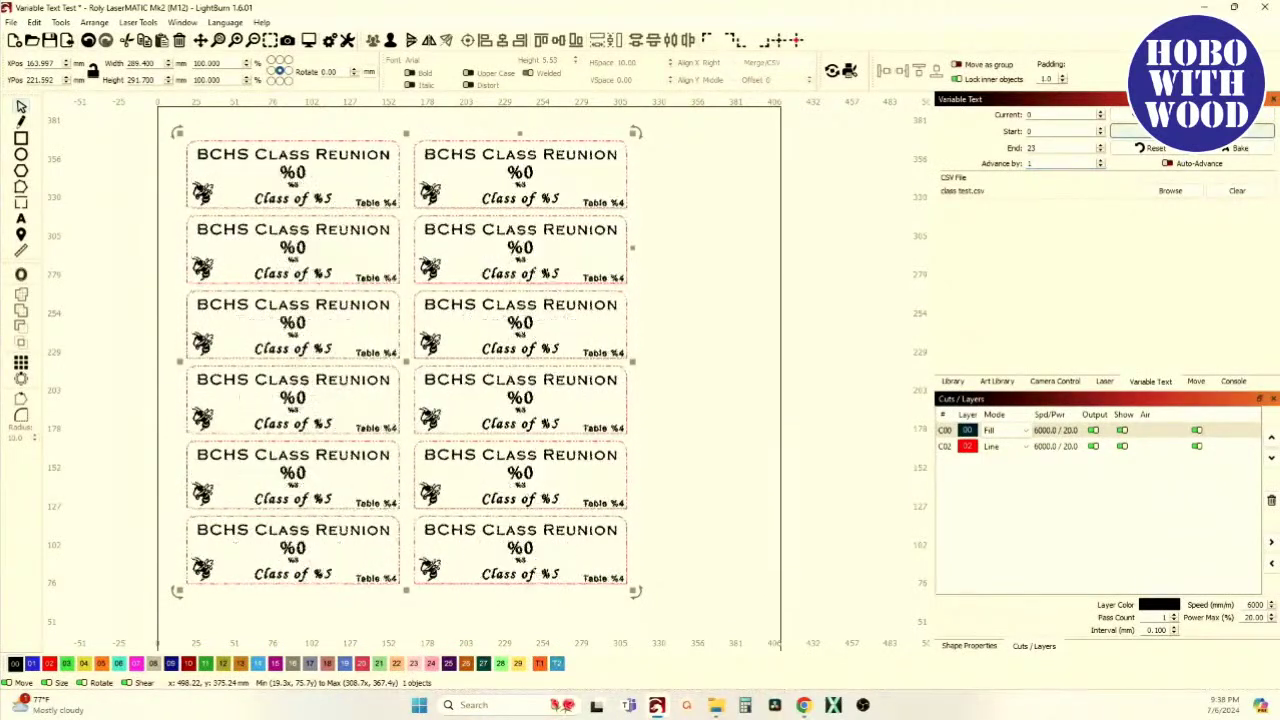
{"action": "type", "text": "1"}
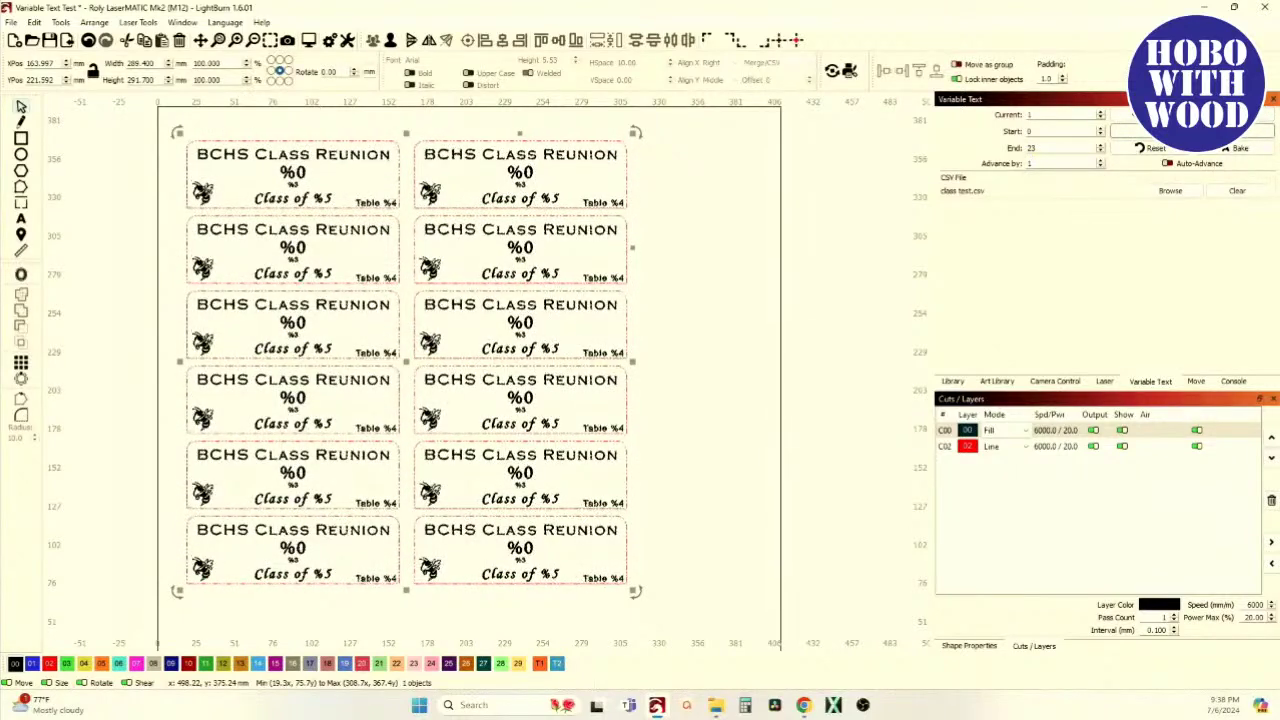
{"action": "key", "text": "Return"}
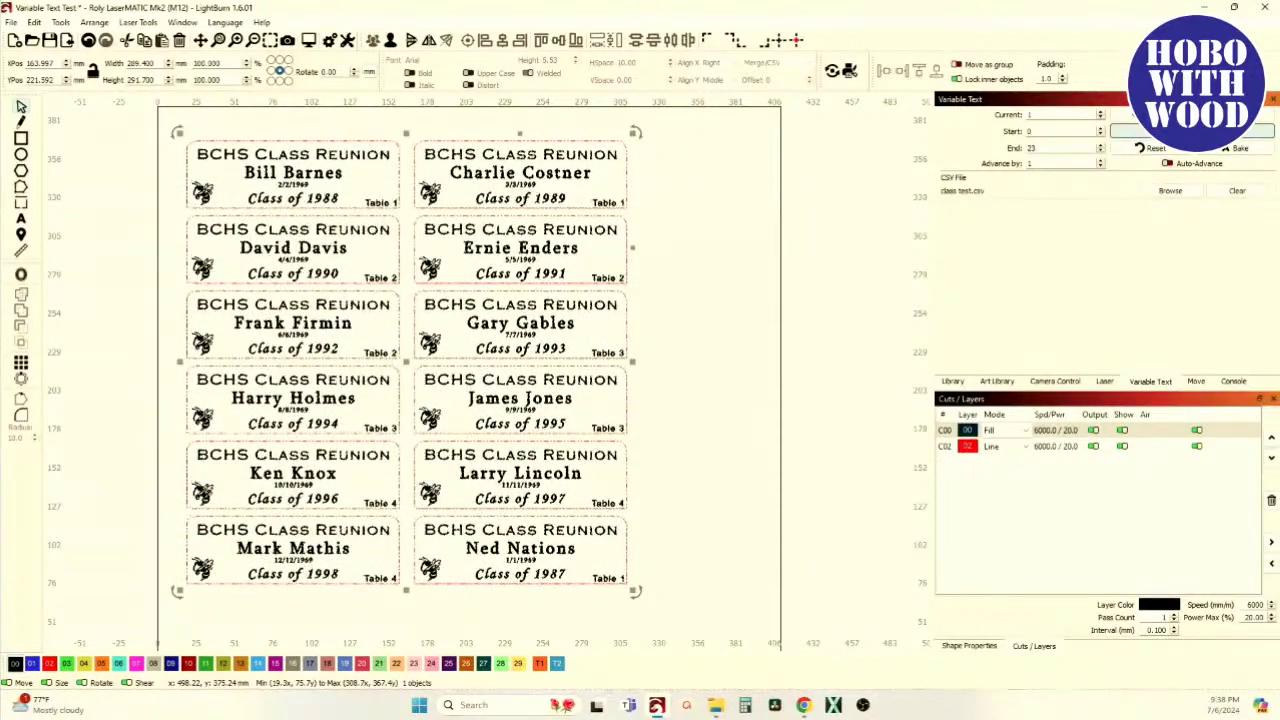
{"action": "left_click", "coordinate": [1053, 165]}
{"action": "type", "text": "2"}
{"action": "key", "text": "Tab"}
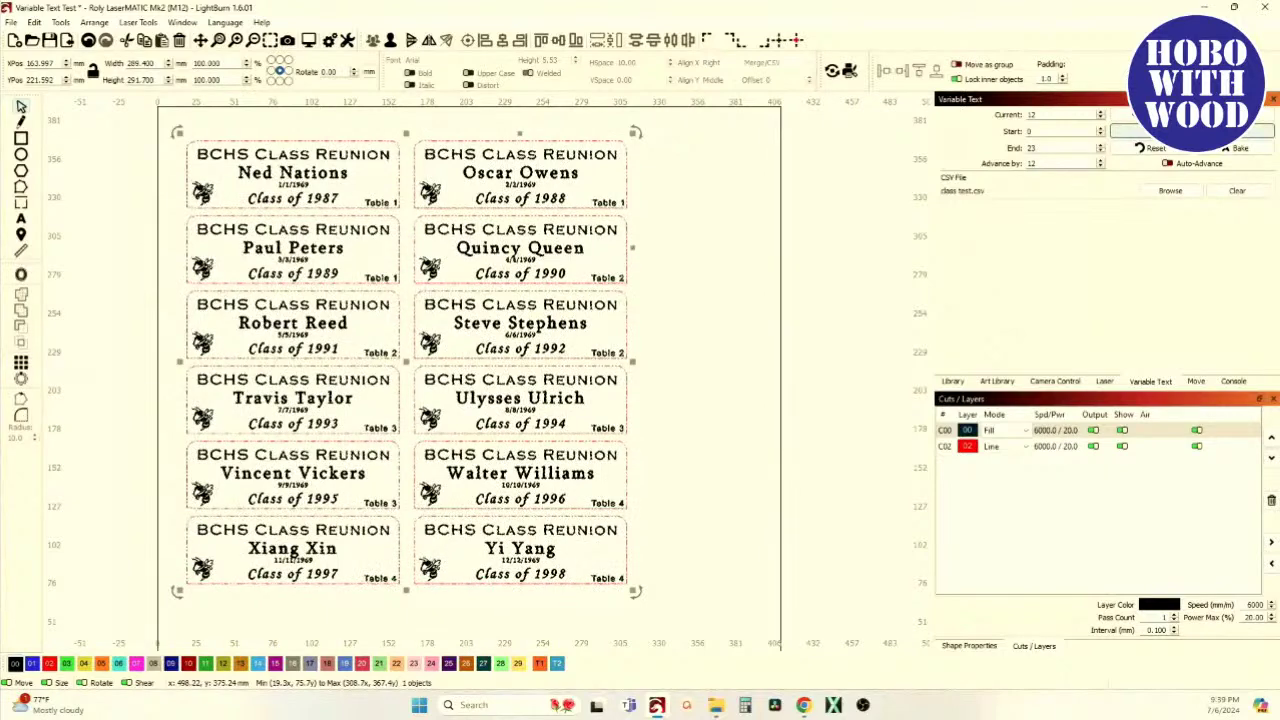
{"action": "scroll", "coordinate": [617, 175], "scroll_direction": "down", "scroll_amount": 3}
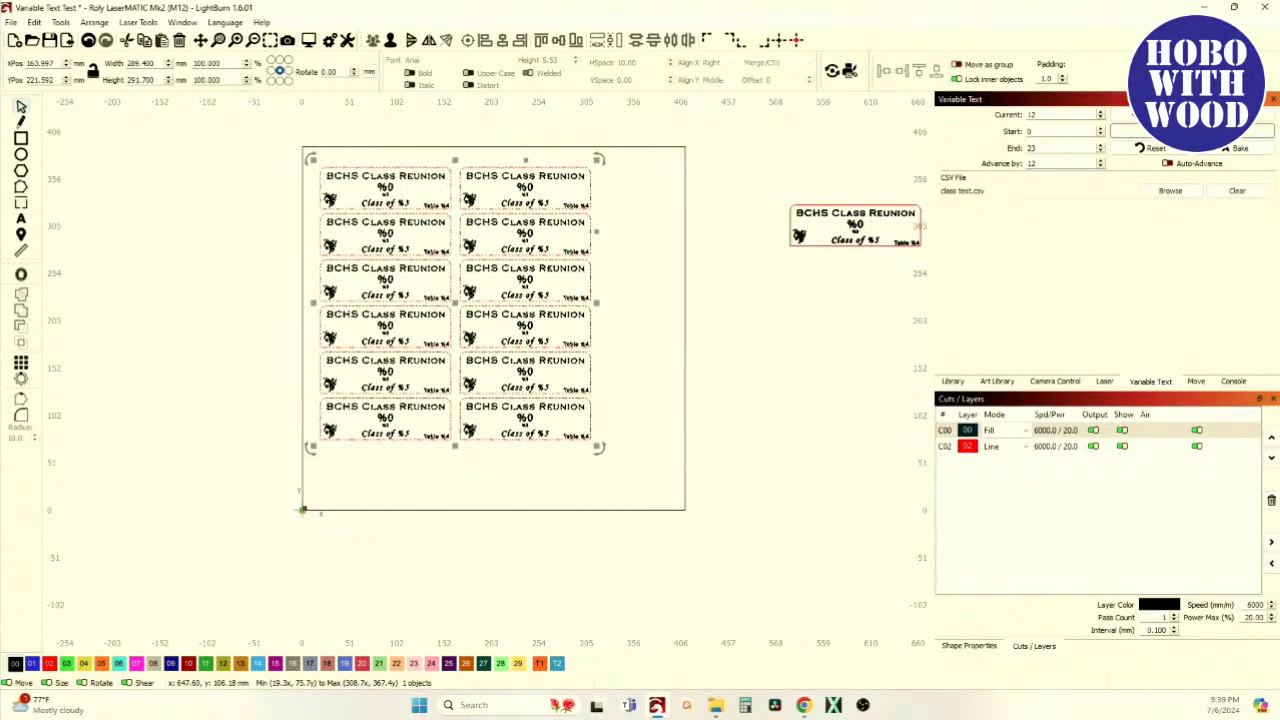
Check the second batch of twelve tags in a maximized job preview, then reset Current to 0
{"action": "left_click", "coordinate": [1190, 131]}
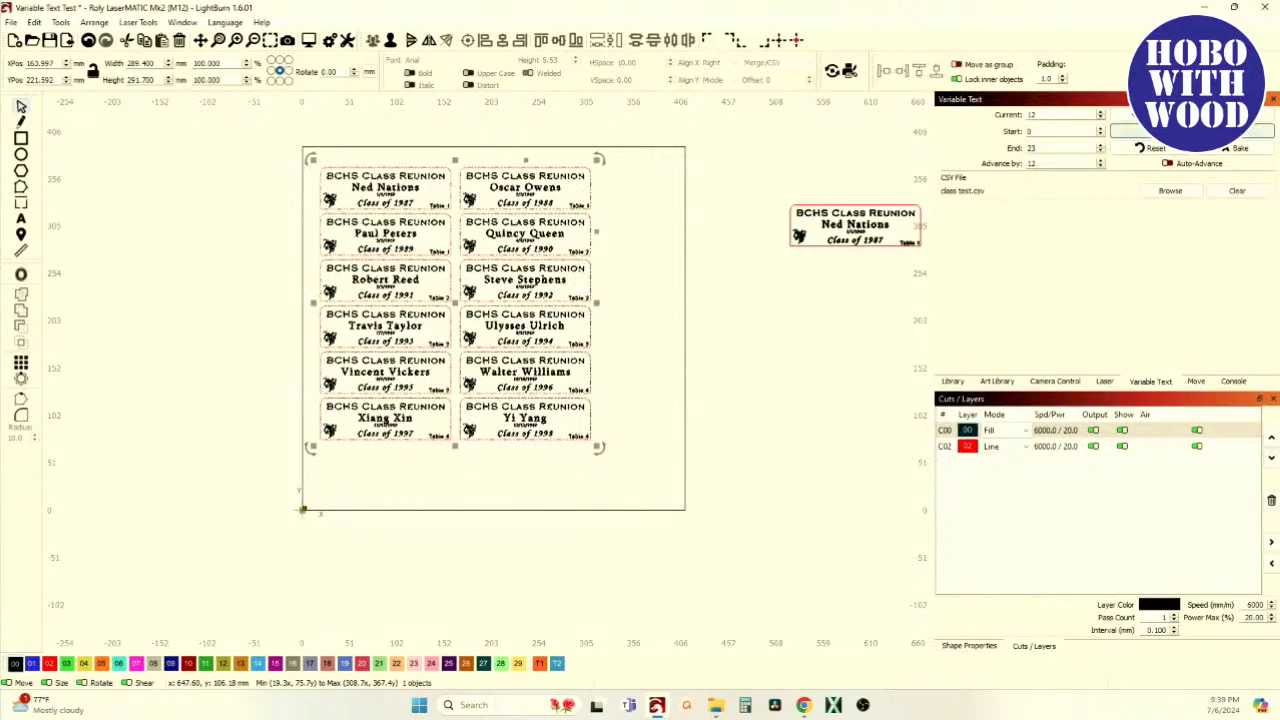
{"action": "left_click", "coordinate": [1130, 131]}
{"action": "scroll", "coordinate": [486, 243], "scroll_direction": "up", "scroll_amount": 2}
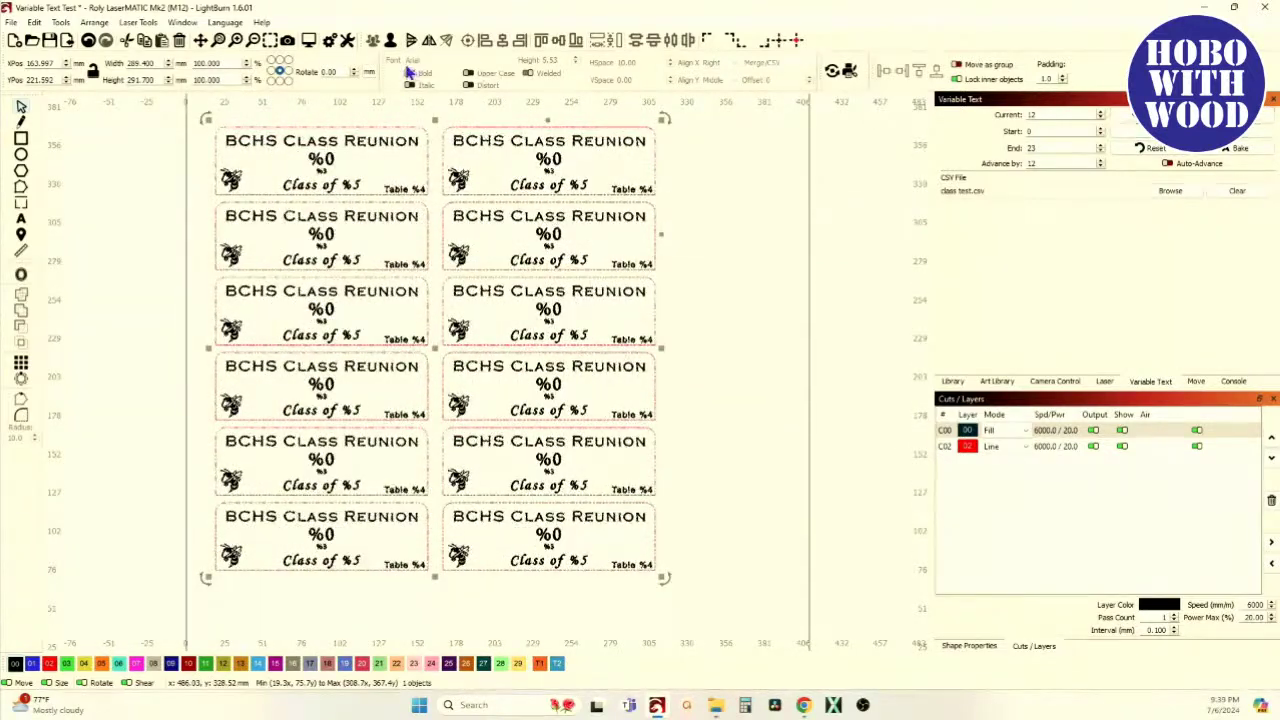
{"action": "left_click", "coordinate": [288, 40]}
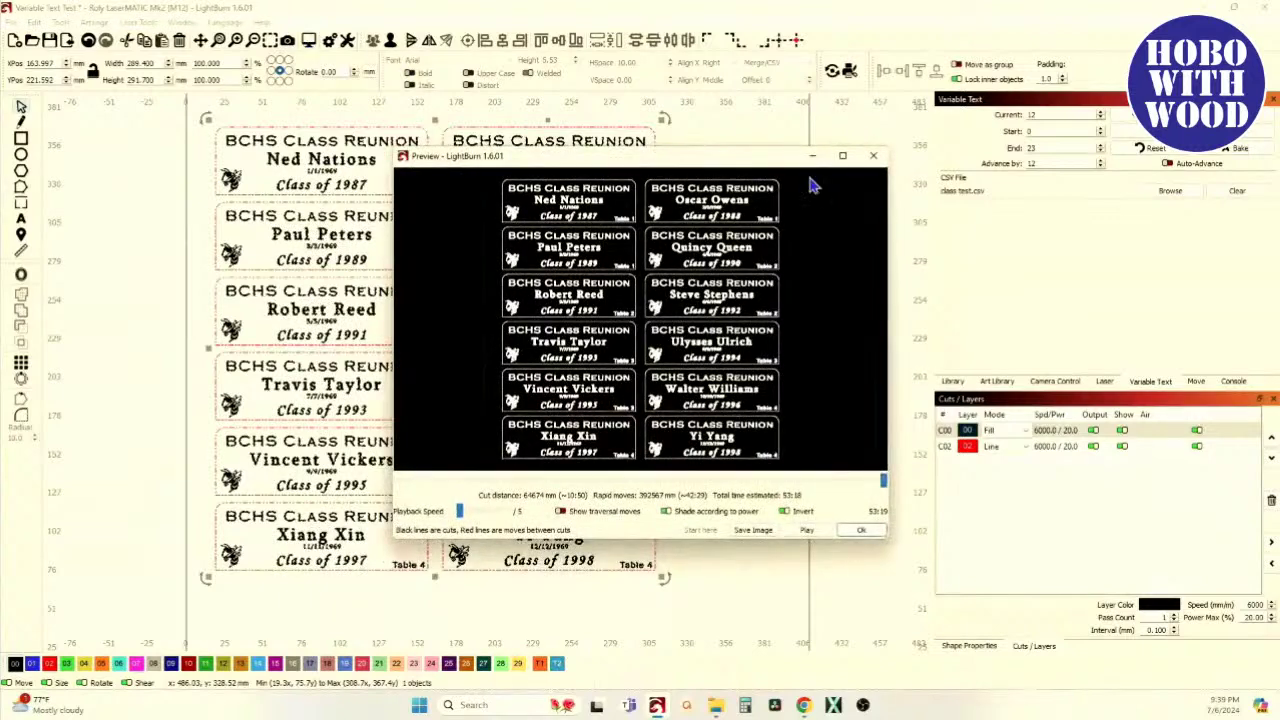
{"action": "left_click", "coordinate": [841, 157]}
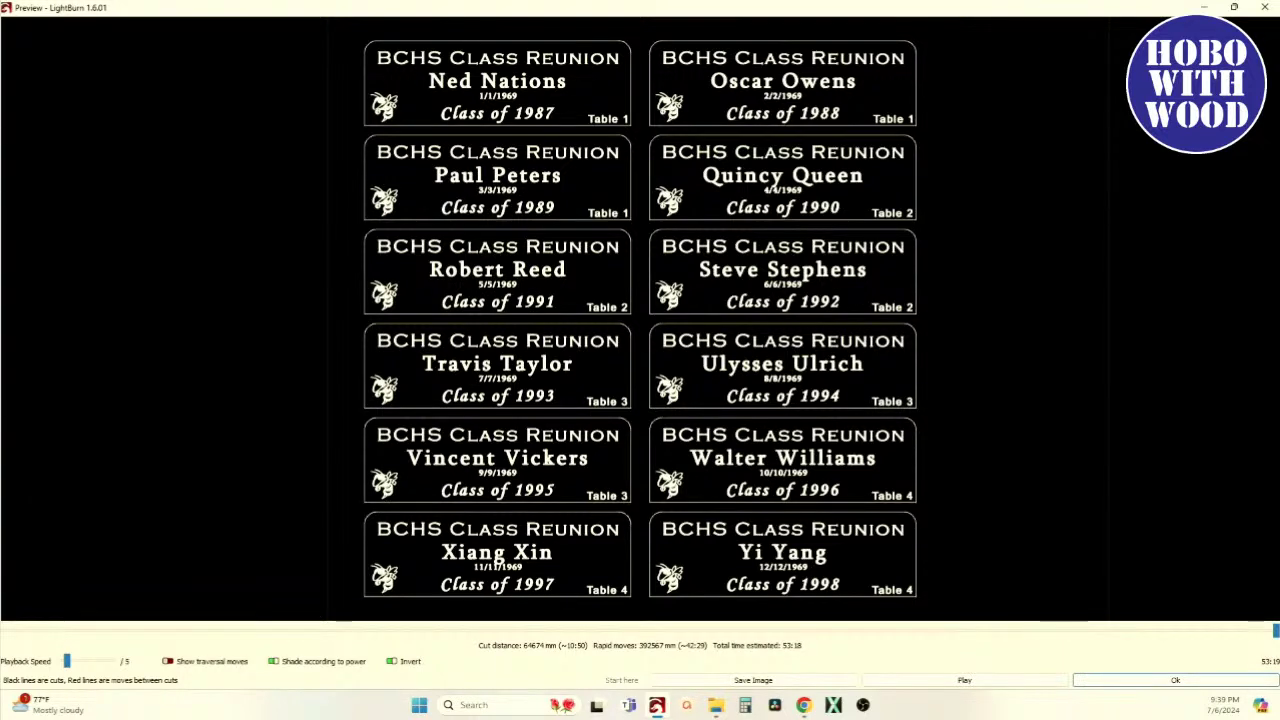
{"action": "key", "text": "Escape"}
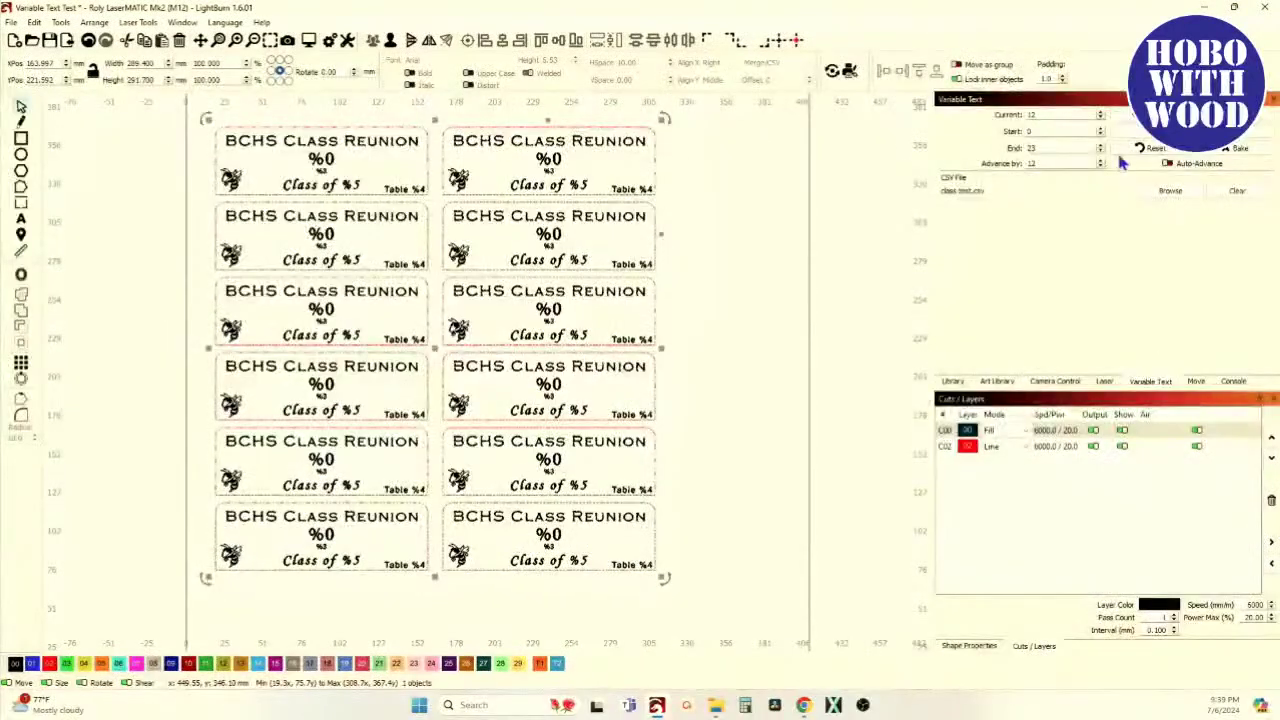
{"action": "left_click", "coordinate": [1150, 150]}
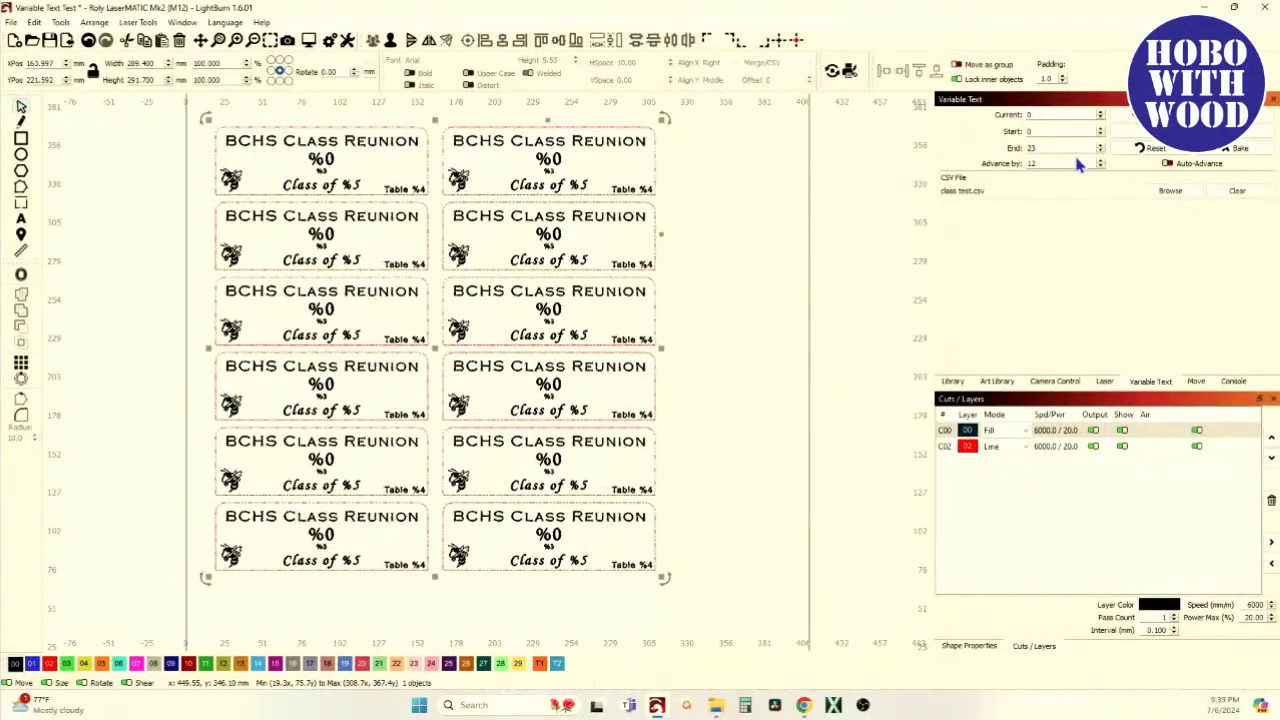
{"action": "scroll", "coordinate": [585, 197], "scroll_direction": "down", "scroll_amount": 3}
Ungroup the tags into 12 labels and move the stray top-left label off the page
{"action": "left_click", "coordinate": [388, 42]}
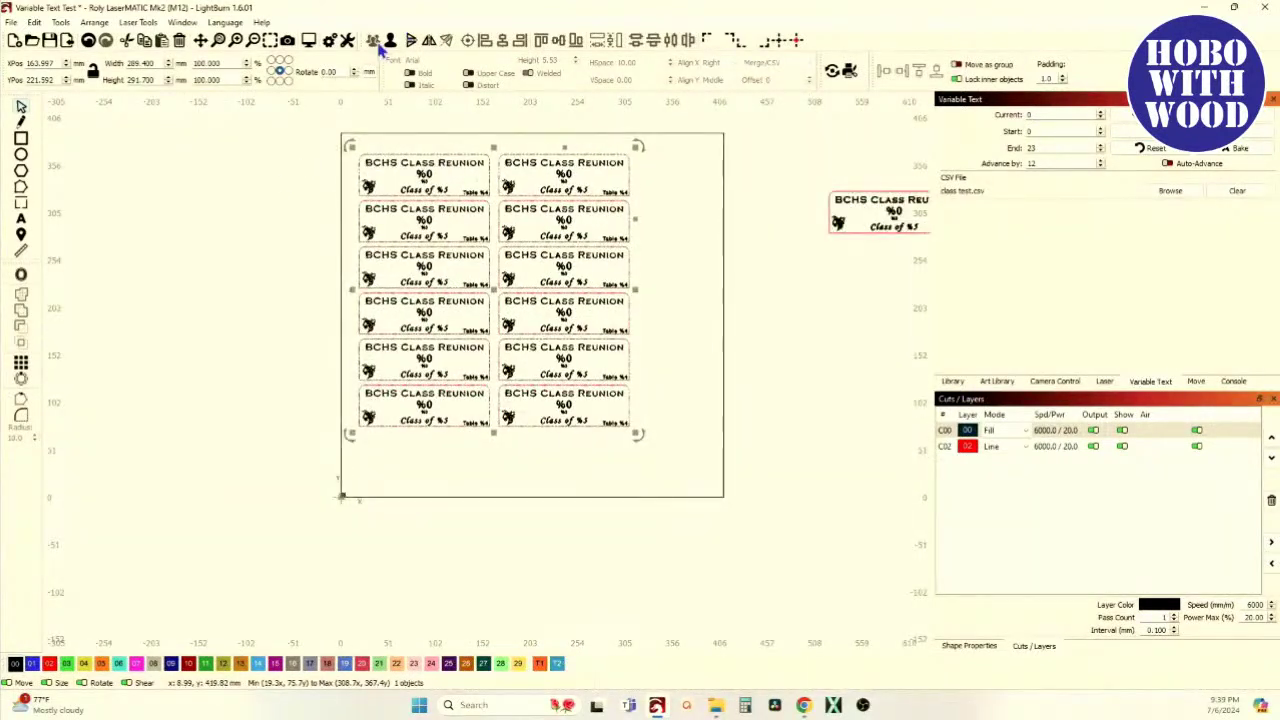
{"action": "left_click_drag", "start_coordinate": [322, 135], "coordinate": [400, 208]}
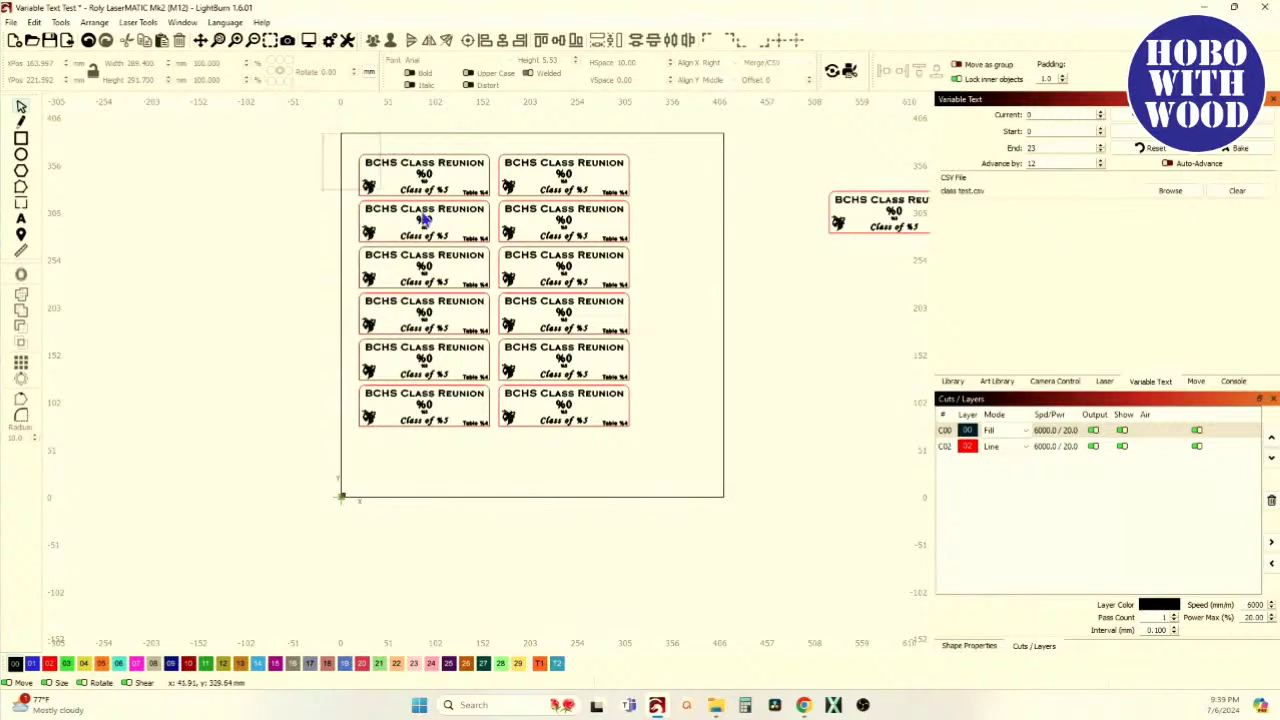
{"action": "left_click_drag", "start_coordinate": [500, 213], "coordinate": [498, 209]}
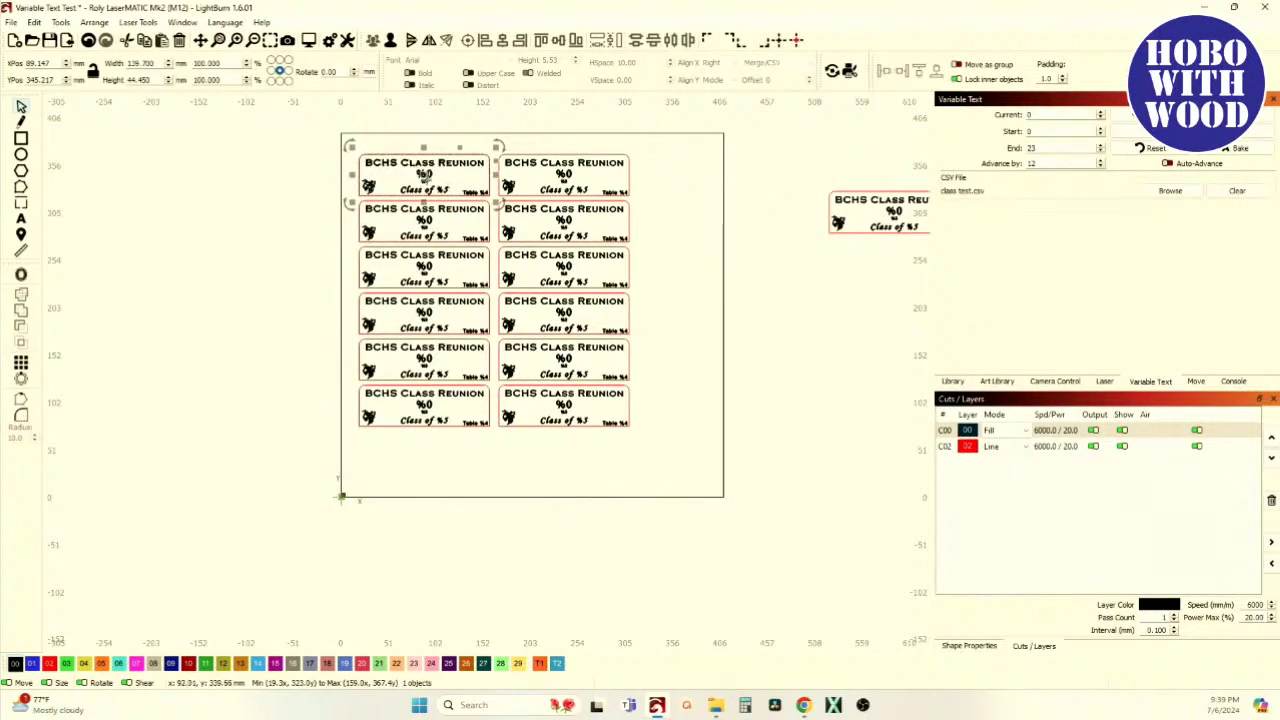
{"action": "left_click_drag", "start_coordinate": [422, 175], "coordinate": [234, 175]}
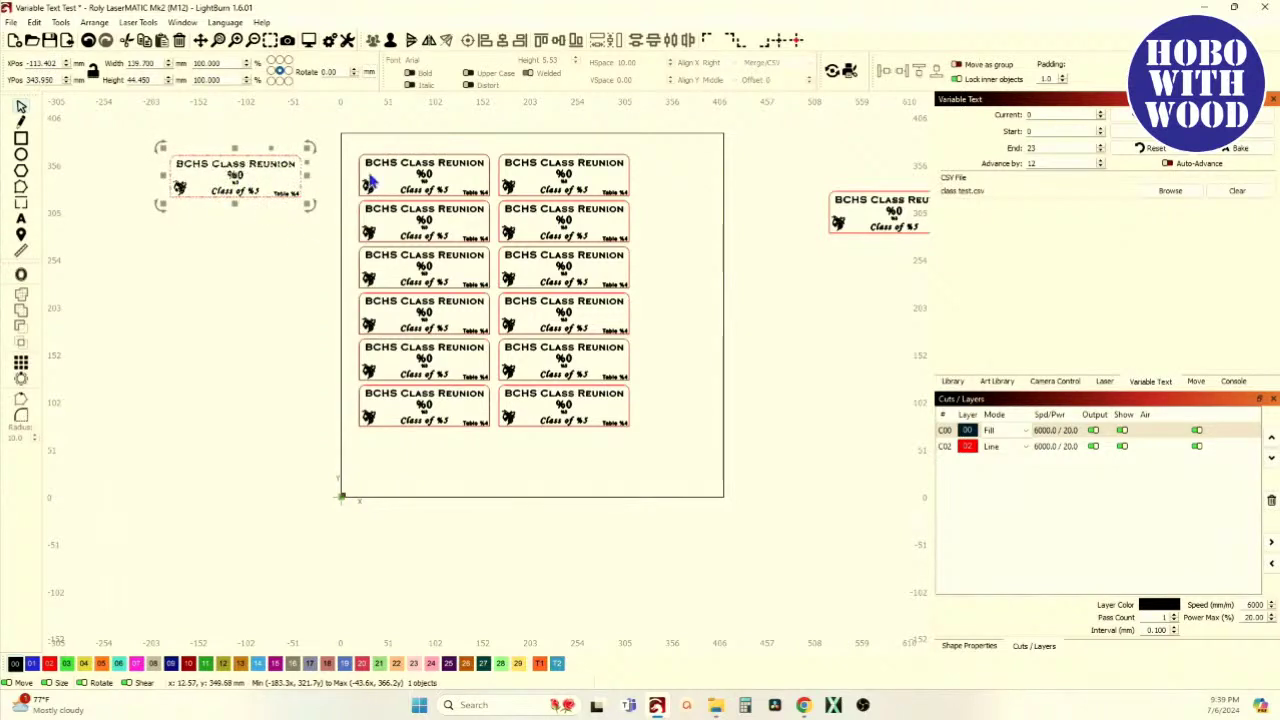
{"action": "left_click", "coordinate": [345, 150]}
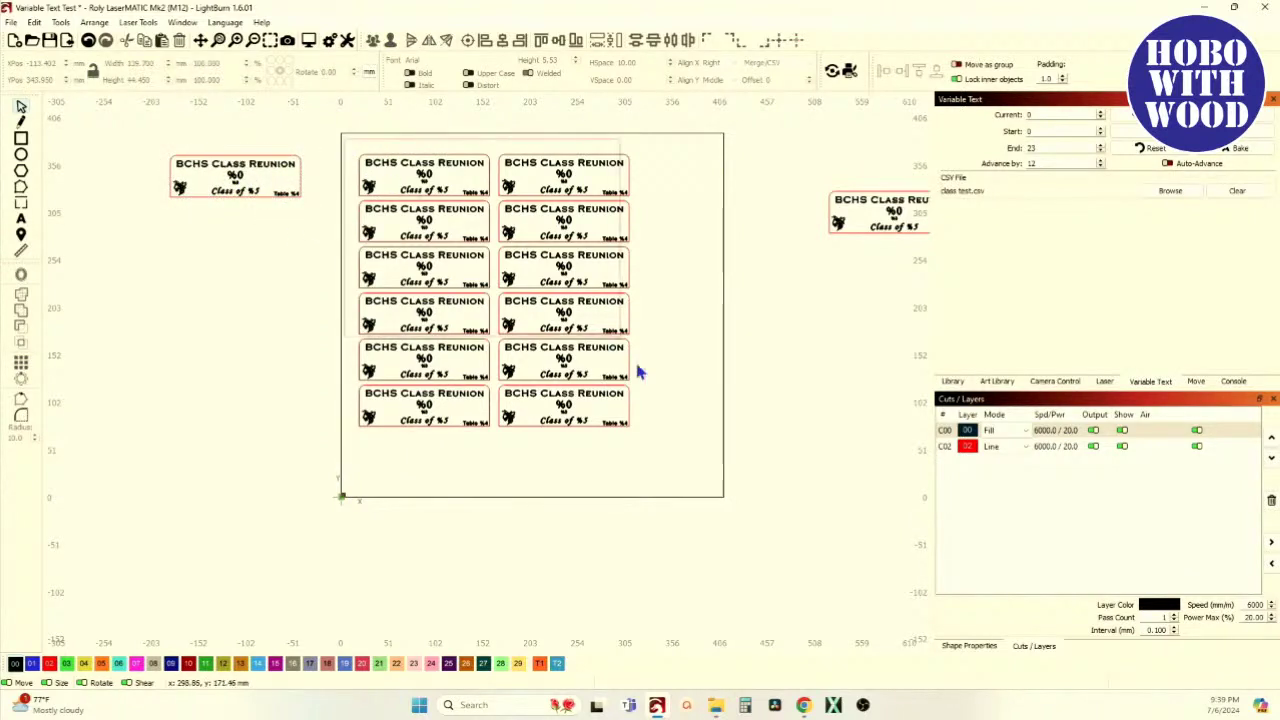
{"action": "left_click_drag", "start_coordinate": [671, 466], "coordinate": [671, 434]}
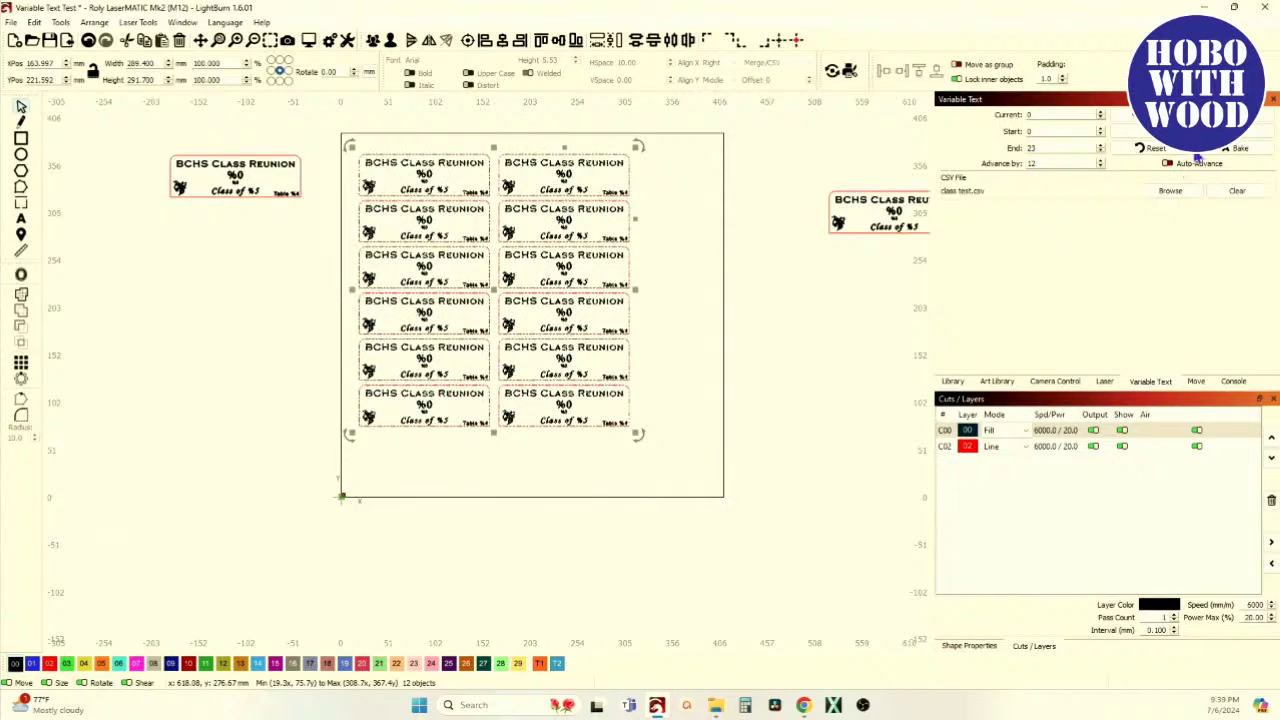
{"action": "left_click", "coordinate": [1258, 130]}
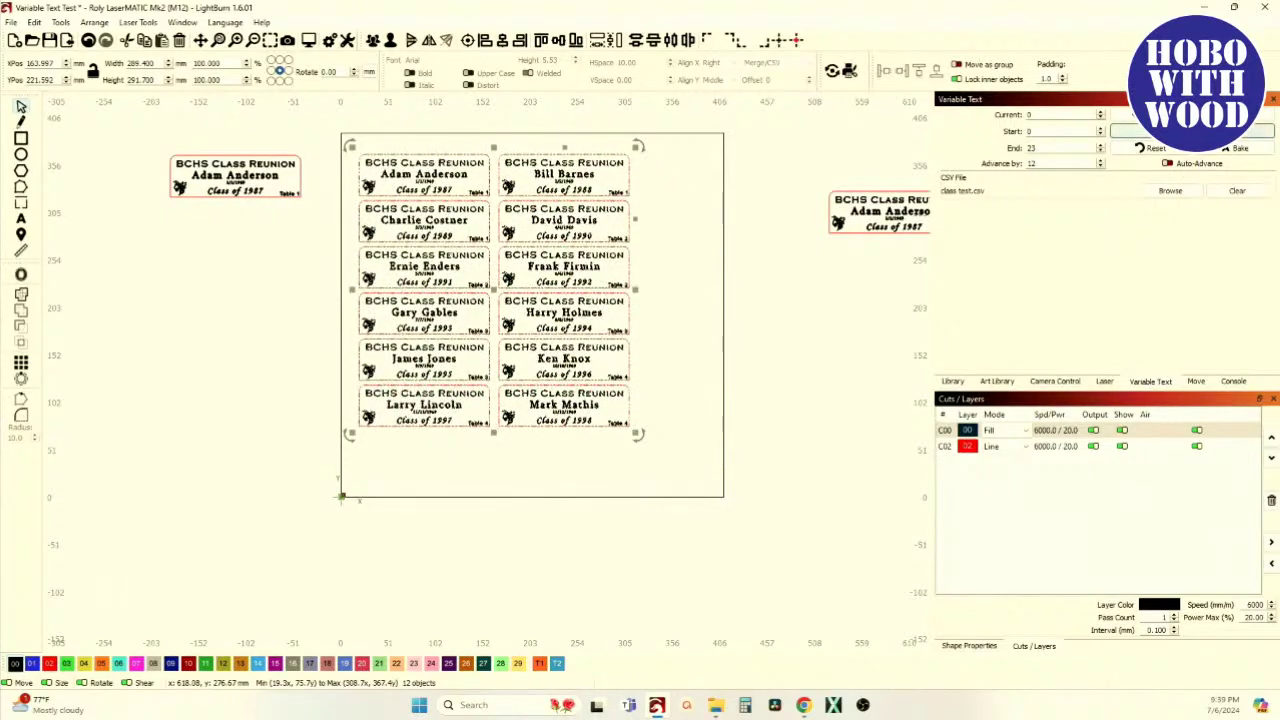
{"action": "scroll", "coordinate": [714, 211], "scroll_direction": "up", "scroll_amount": 5}
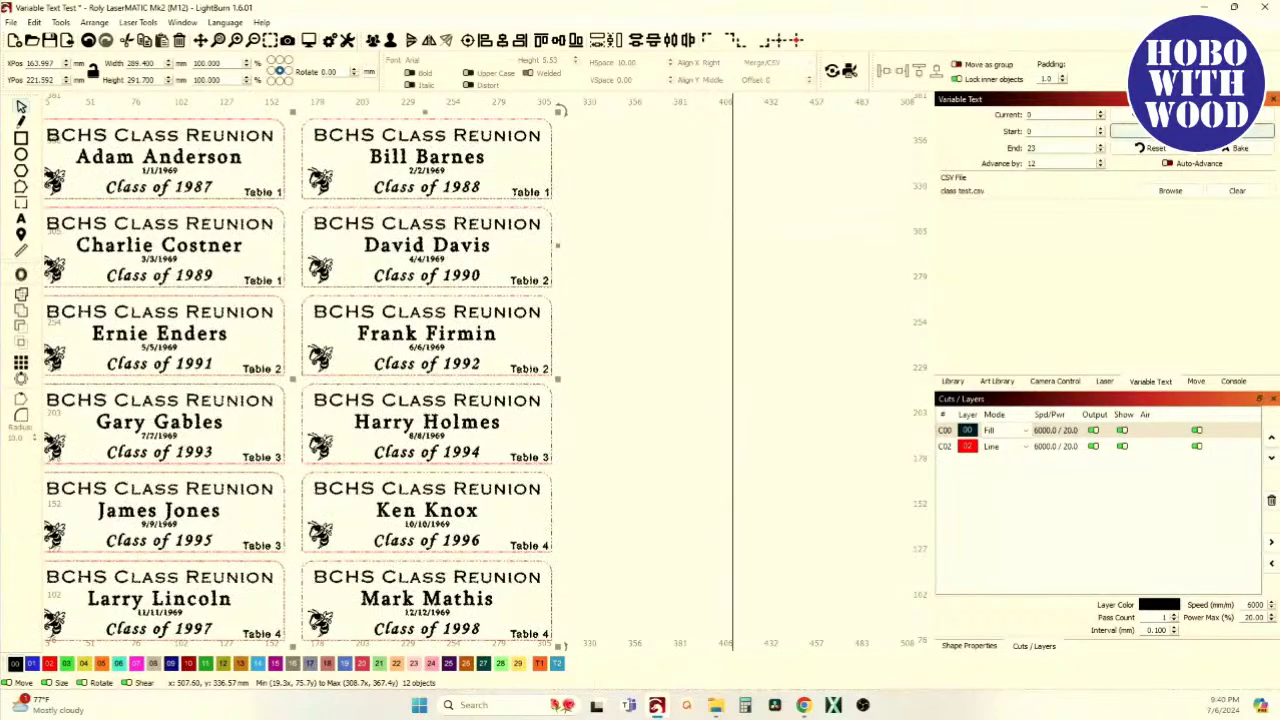
{"action": "scroll", "coordinate": [820, 277], "scroll_direction": "down", "scroll_amount": 2}
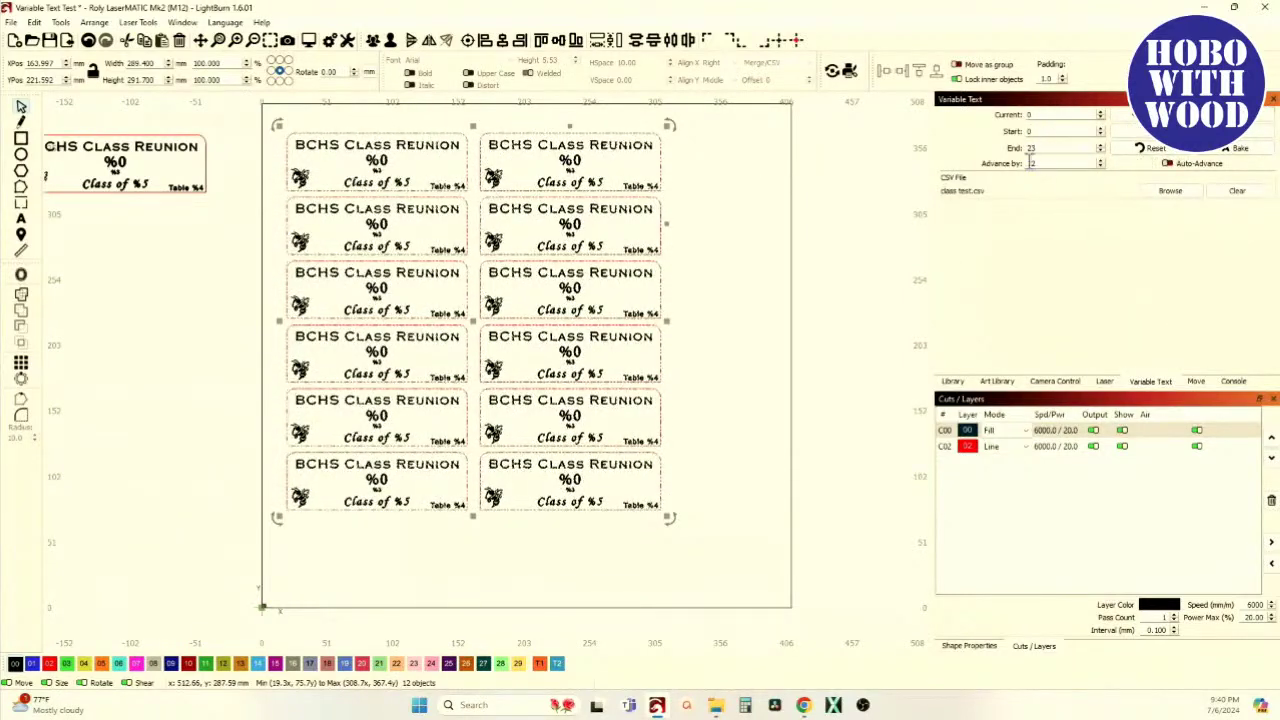
Enable Auto-Advance in the Variable Text panel and review the Laser panel settings
{"action": "left_click", "coordinate": [1168, 163]}
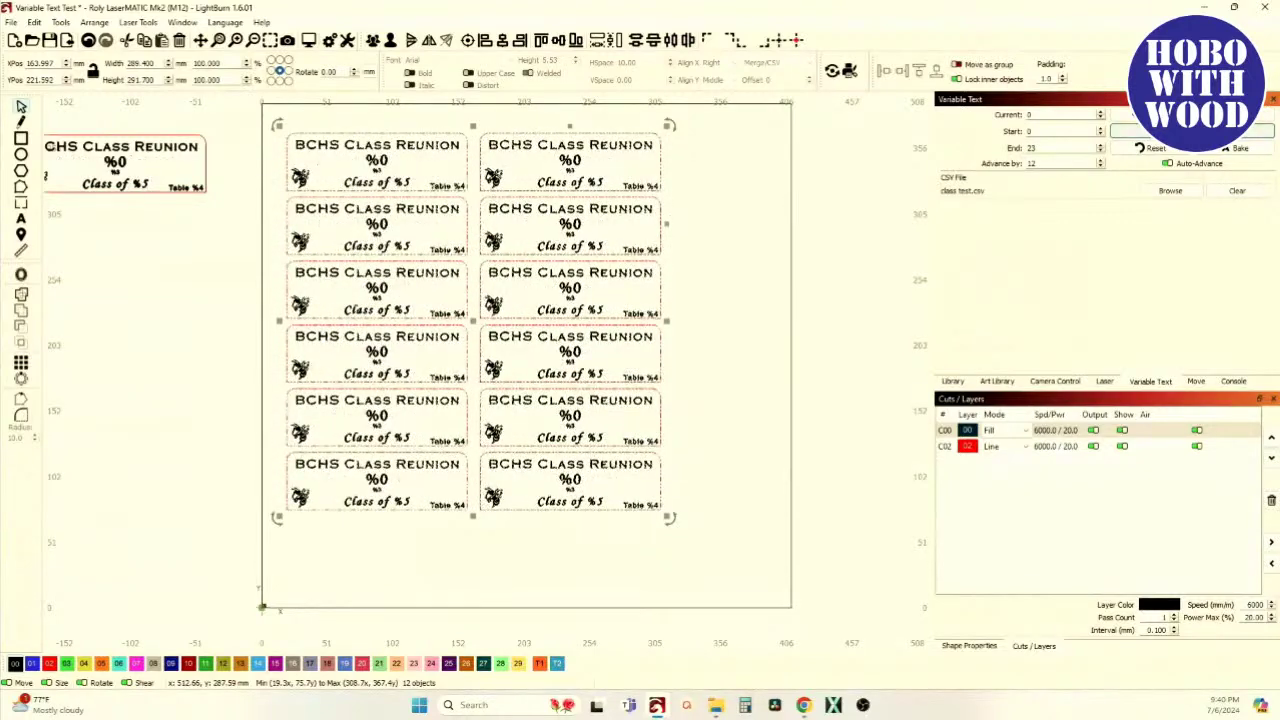
{"action": "left_click", "coordinate": [1104, 381]}
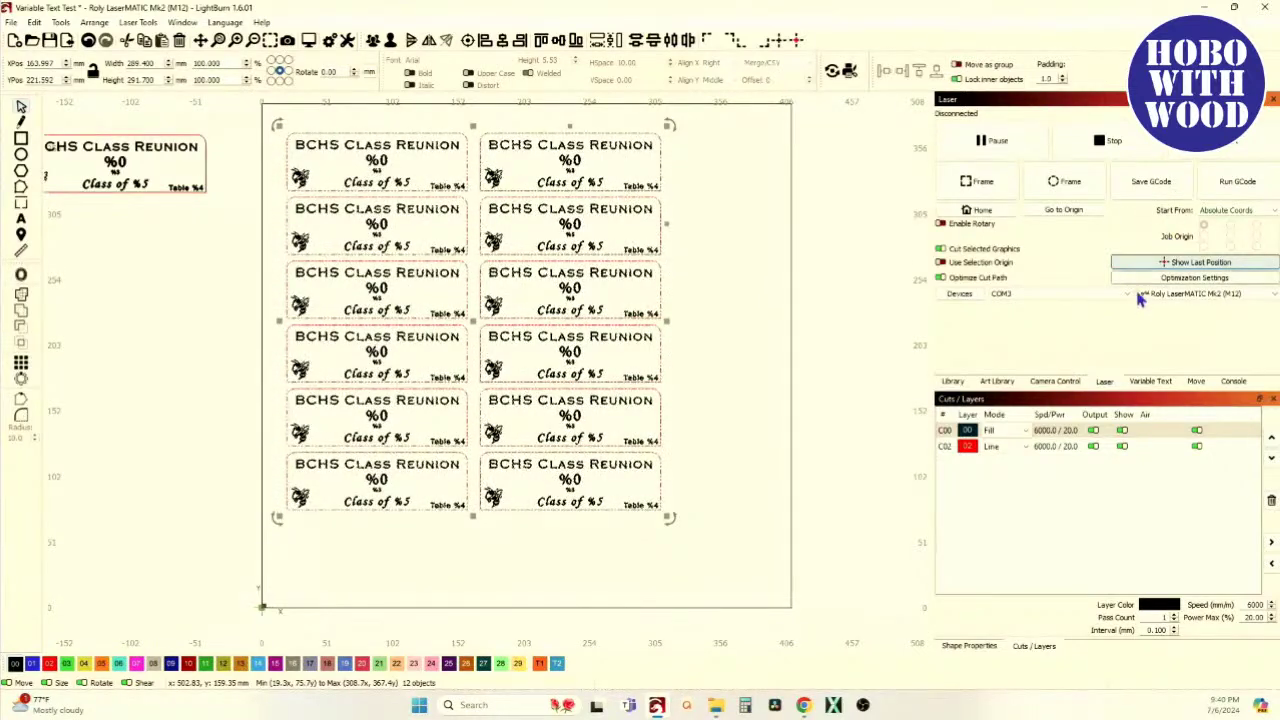
{"action": "left_click", "coordinate": [1142, 382]}
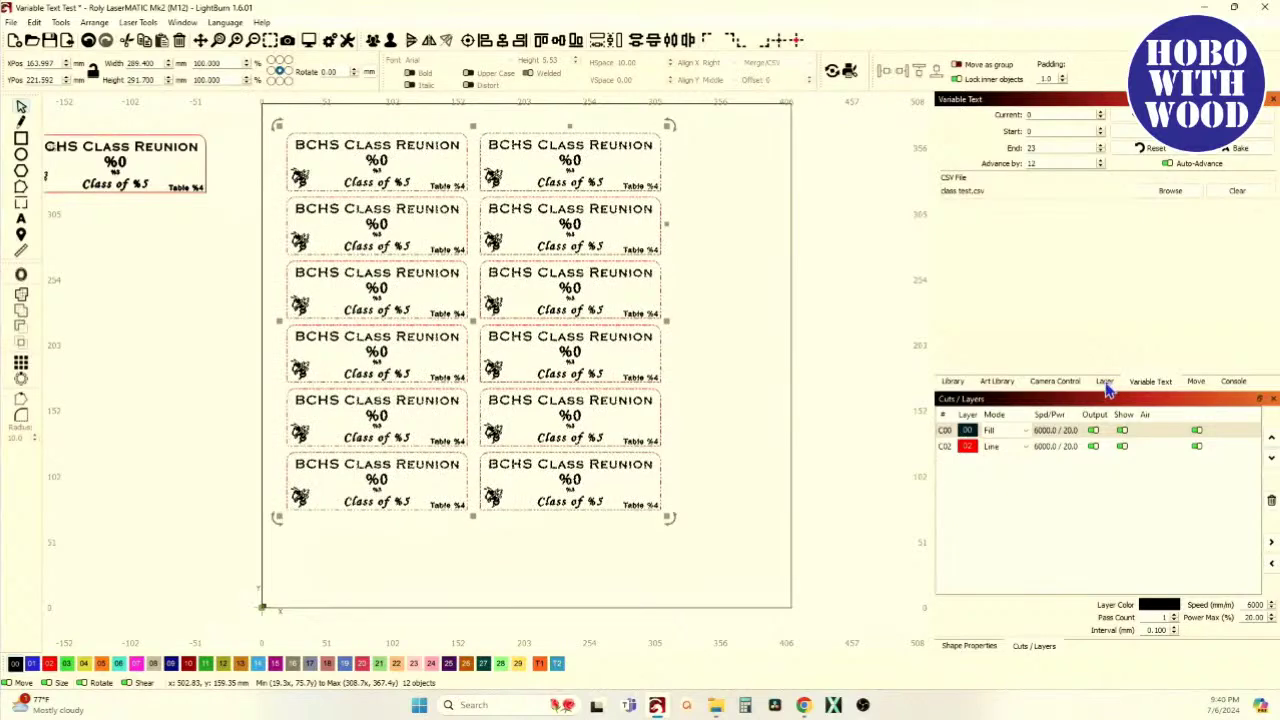
{"action": "left_click", "coordinate": [1103, 387]}
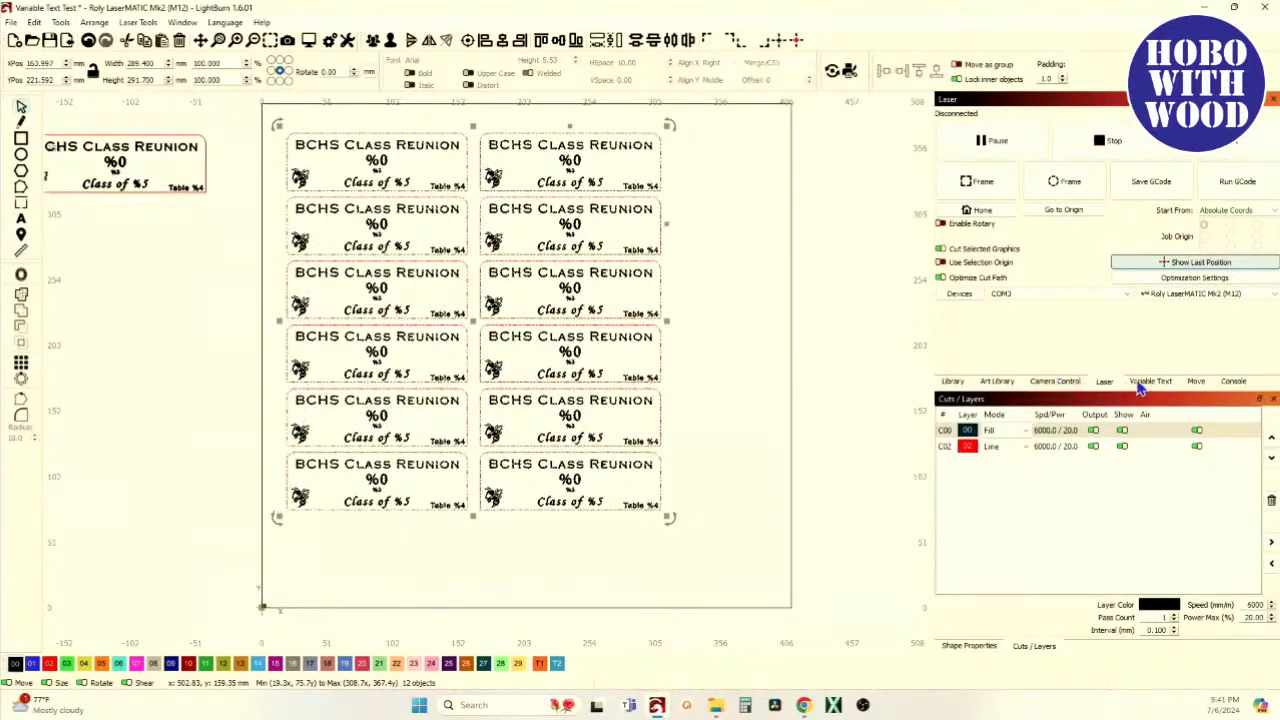
{"action": "left_click", "coordinate": [1146, 383]}
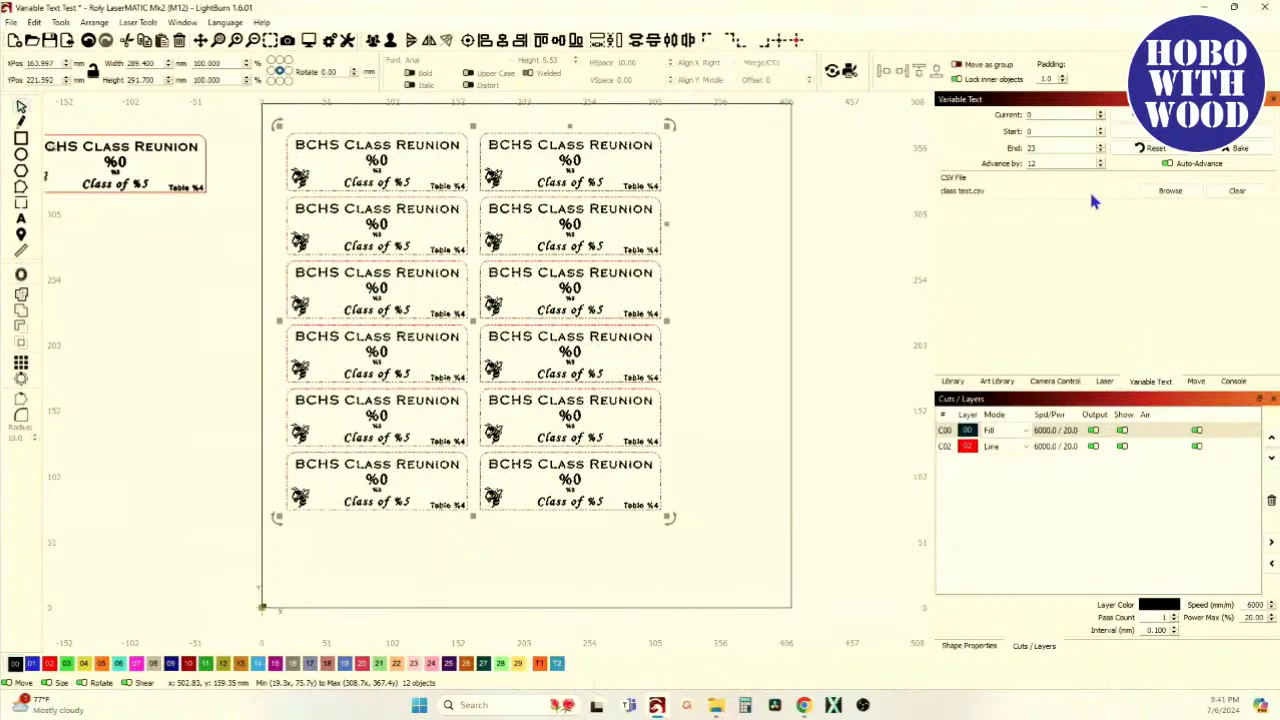
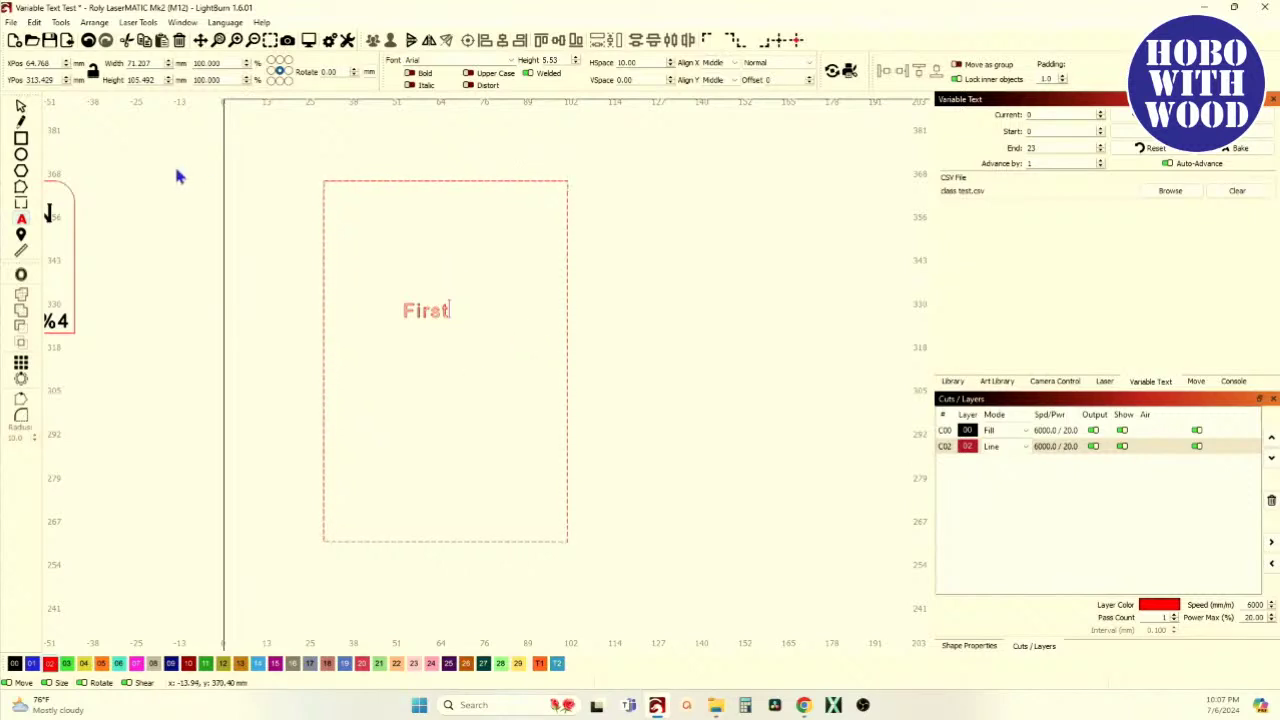
Put First on black layer 00, enlarge it slightly, and set it to Copperplate Gothic Light
{"action": "left_click", "coordinate": [21, 107]}
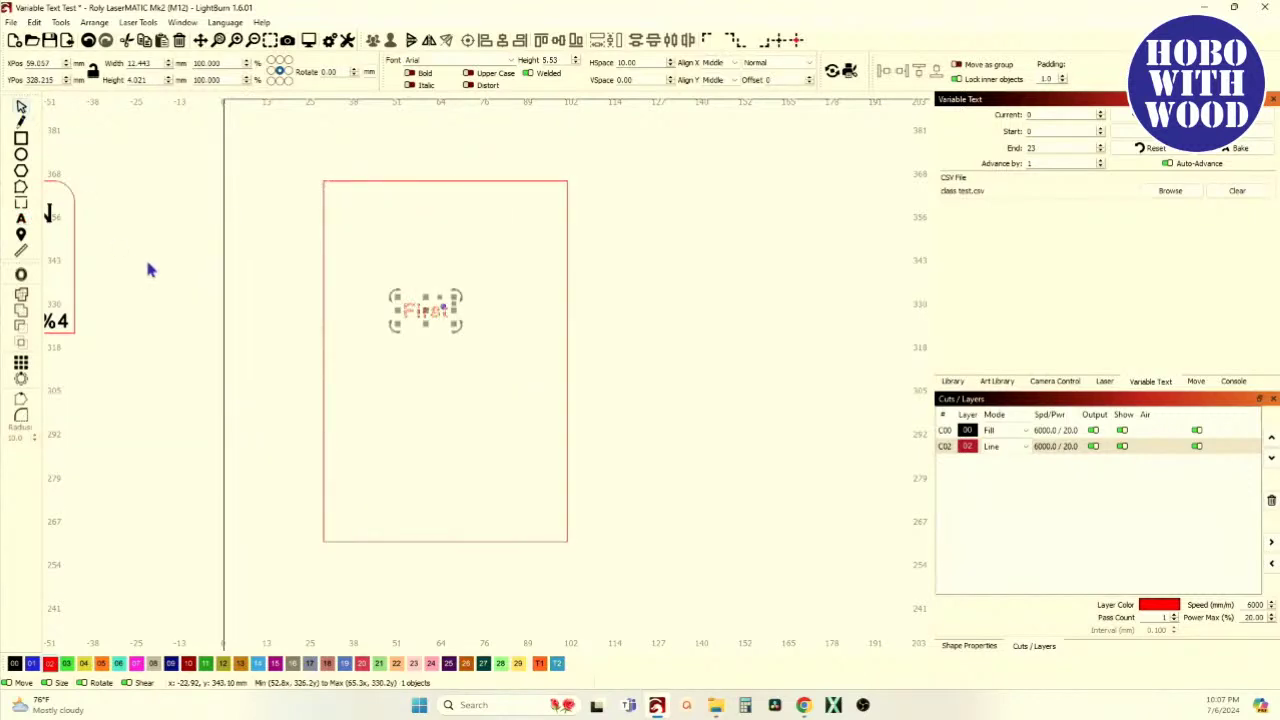
{"action": "left_click_drag", "start_coordinate": [428, 308], "coordinate": [445, 295]}
{"action": "left_click", "coordinate": [15, 664]}
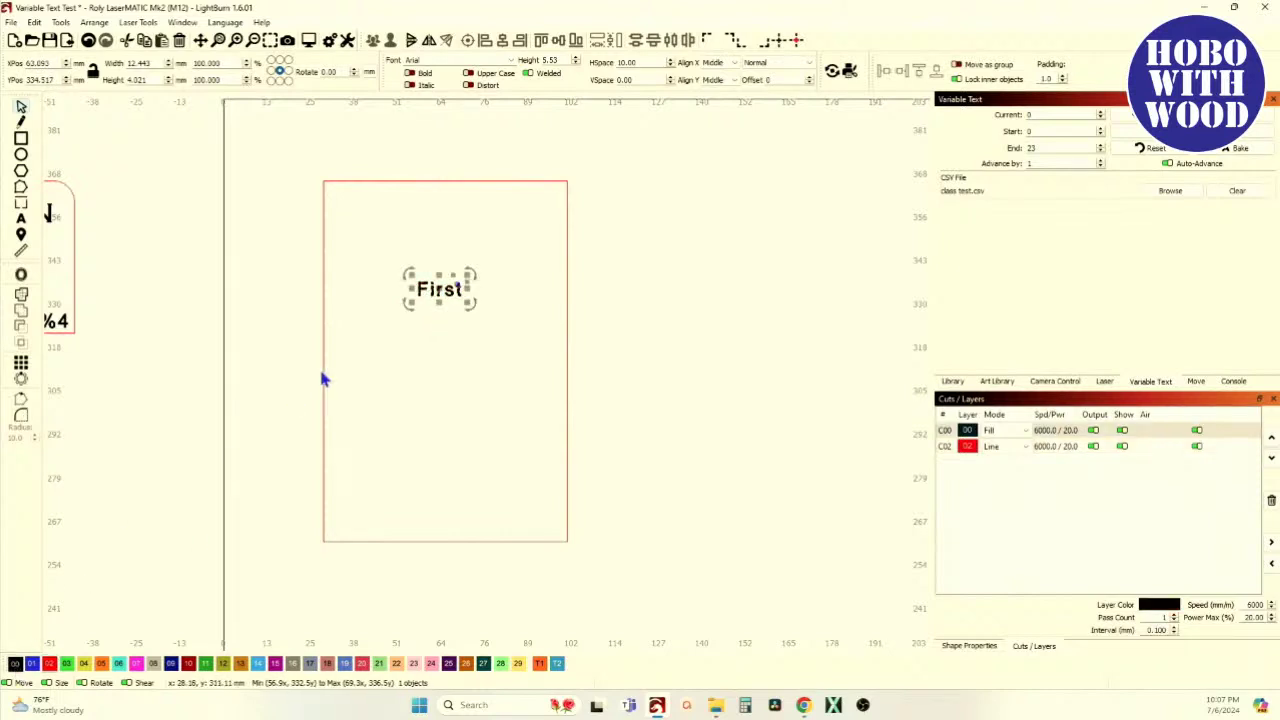
{"action": "left_click_drag", "start_coordinate": [464, 308], "coordinate": [468, 302]}
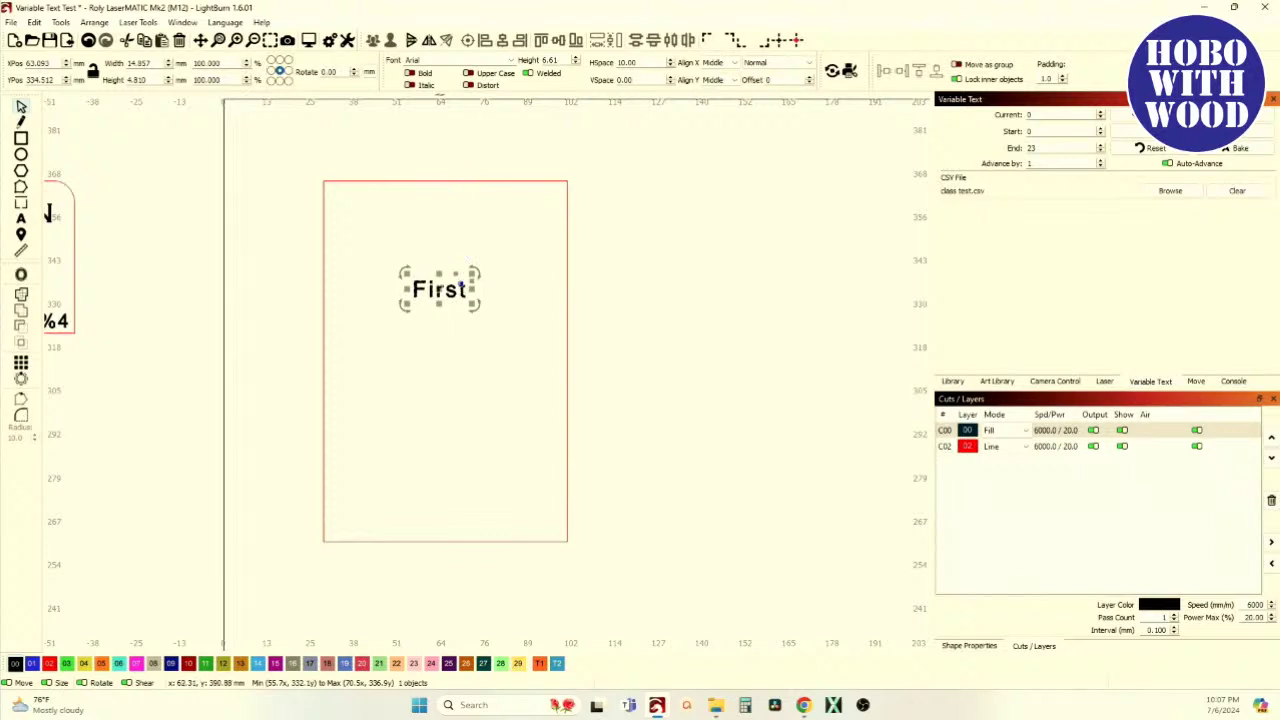
{"action": "left_click", "coordinate": [511, 61]}
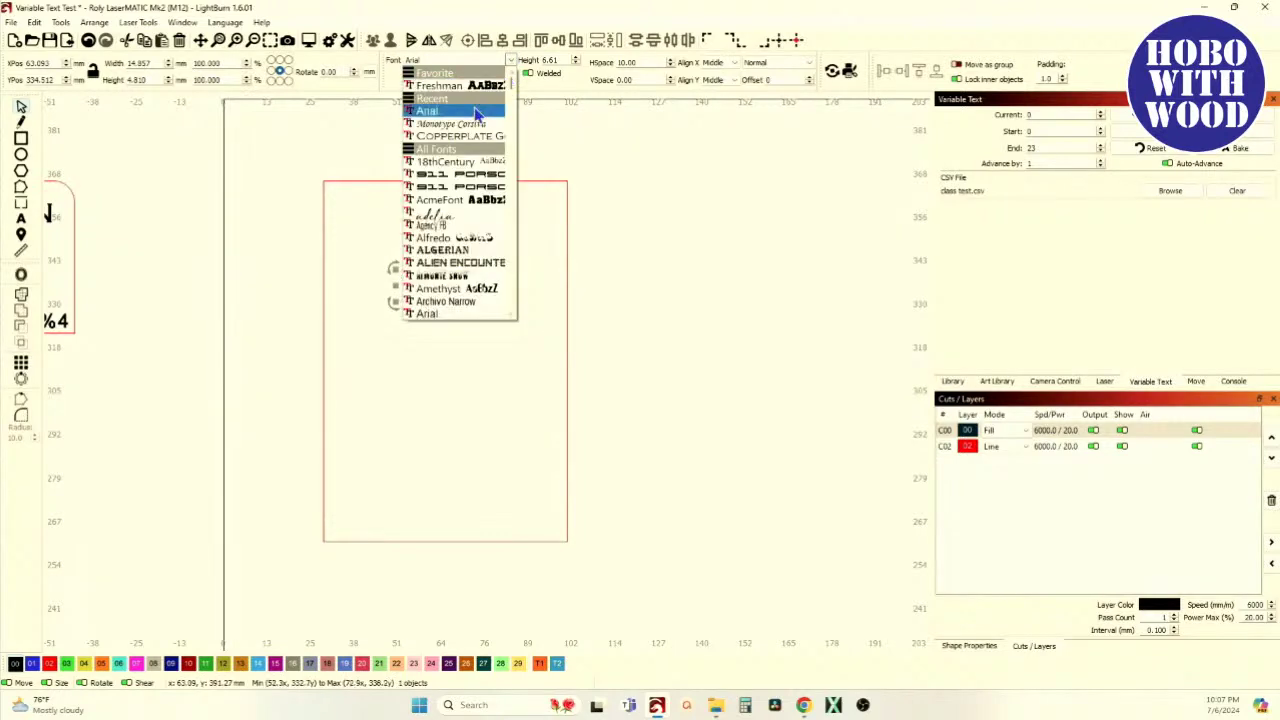
{"action": "left_click", "coordinate": [470, 140]}
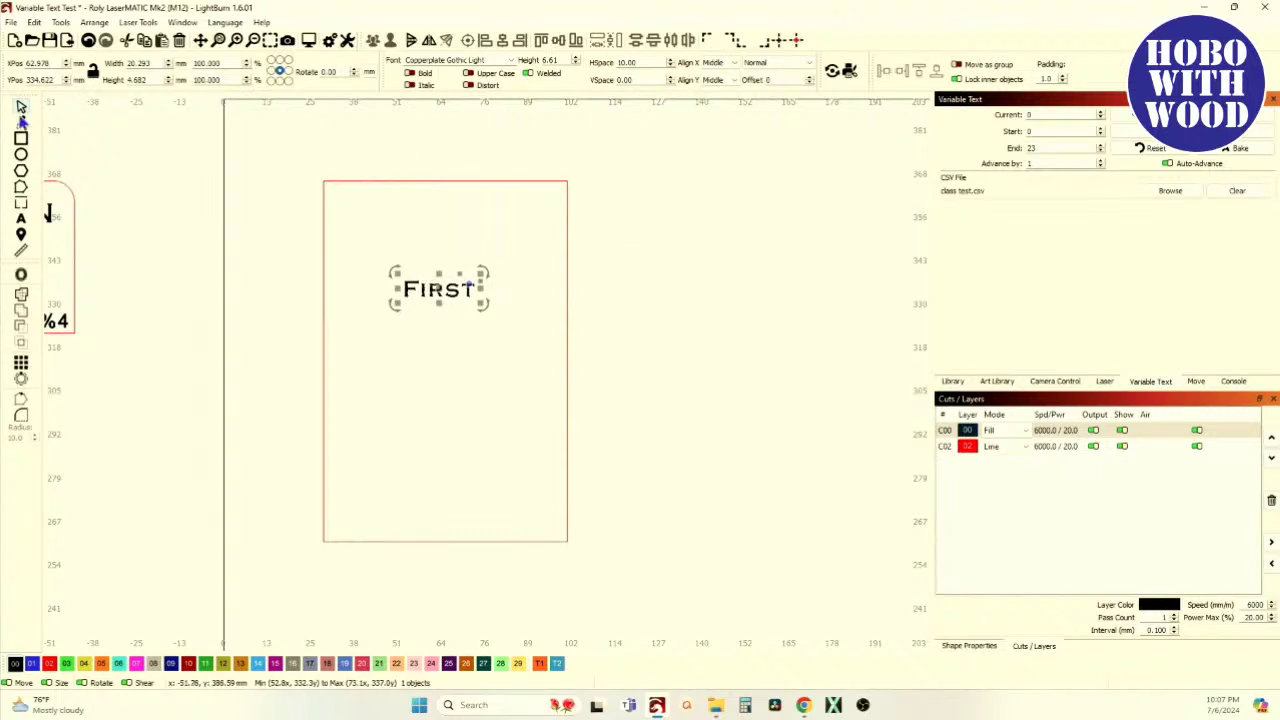
Add a 'Last' text line below First and select both lines
{"action": "left_click", "coordinate": [21, 219]}
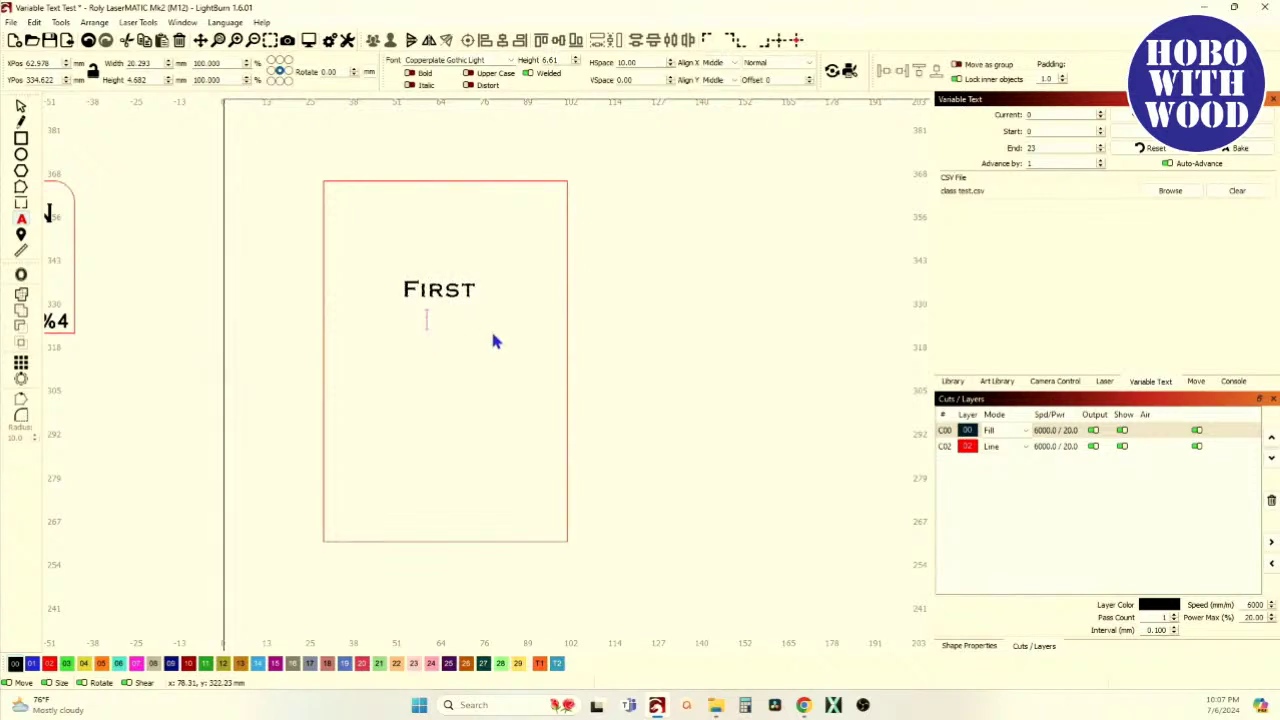
{"action": "type", "text": "Last"}
{"action": "left_click", "coordinate": [20, 105]}
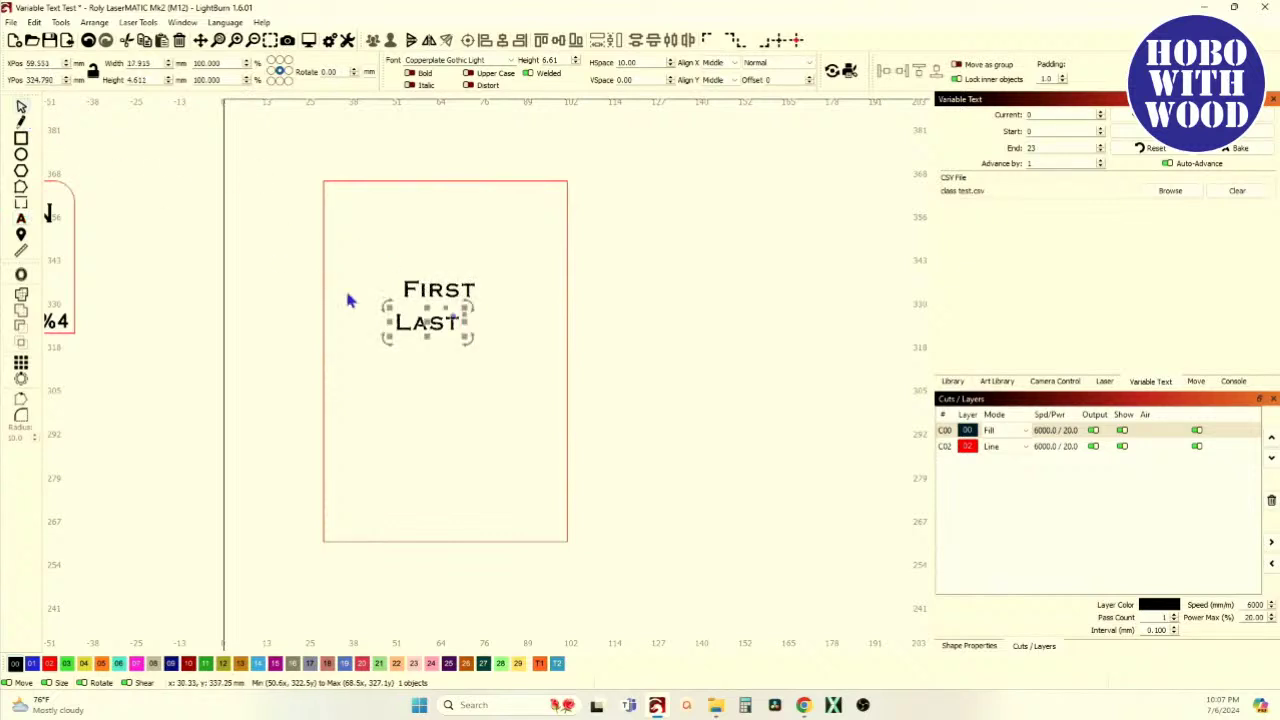
{"action": "key", "text": "ctrl+a"}
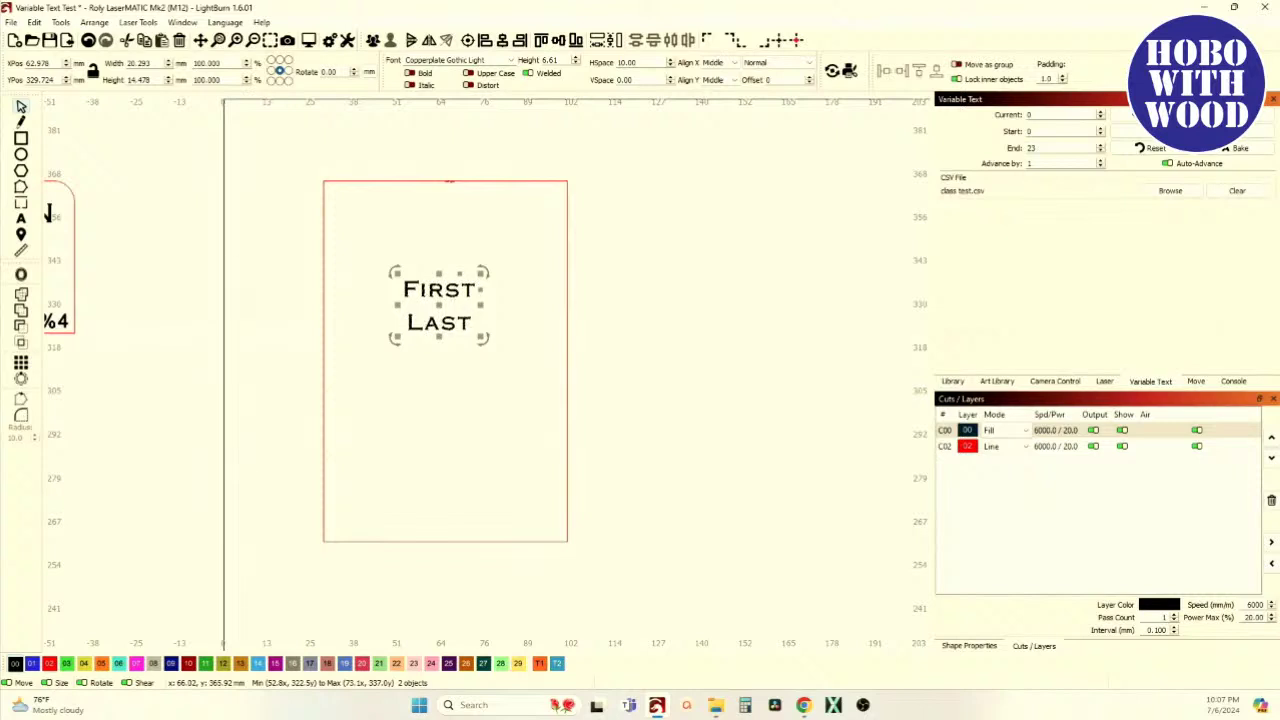
Group First and Last and centre them horizontally in the rectangle
{"action": "left_click", "coordinate": [372, 40]}
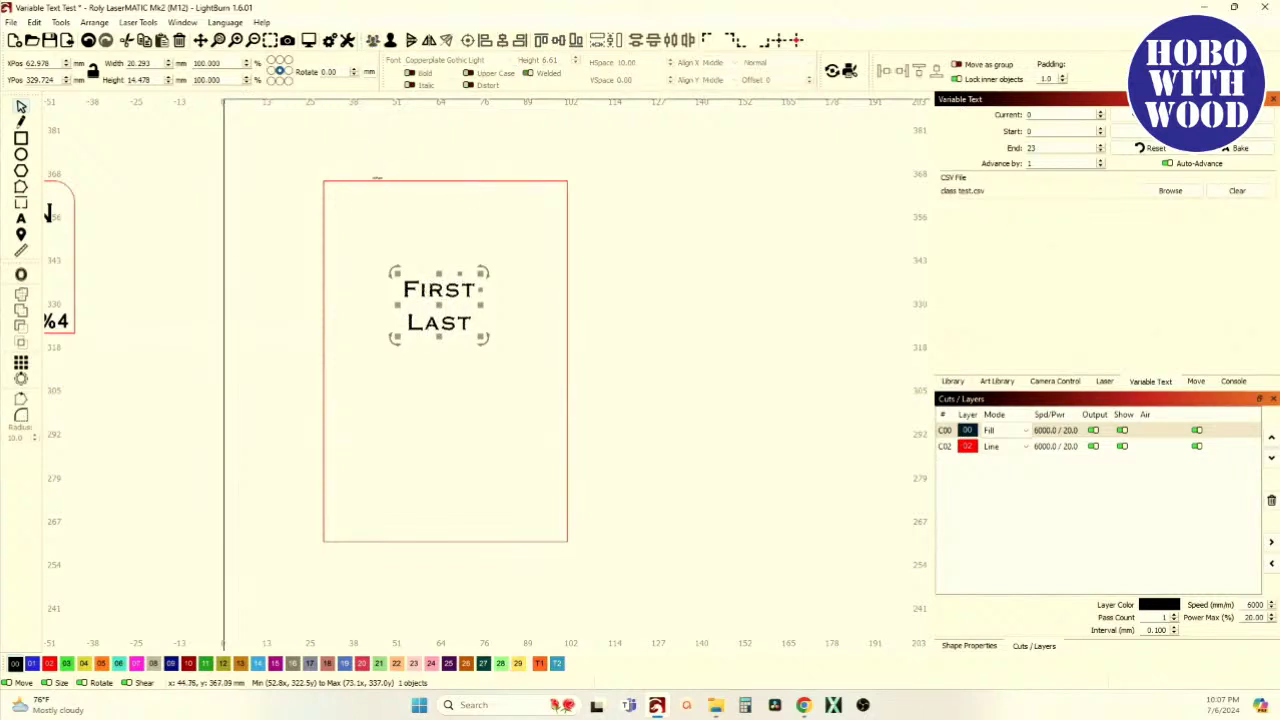
{"action": "left_click", "coordinate": [377, 180], "text": "shift"}
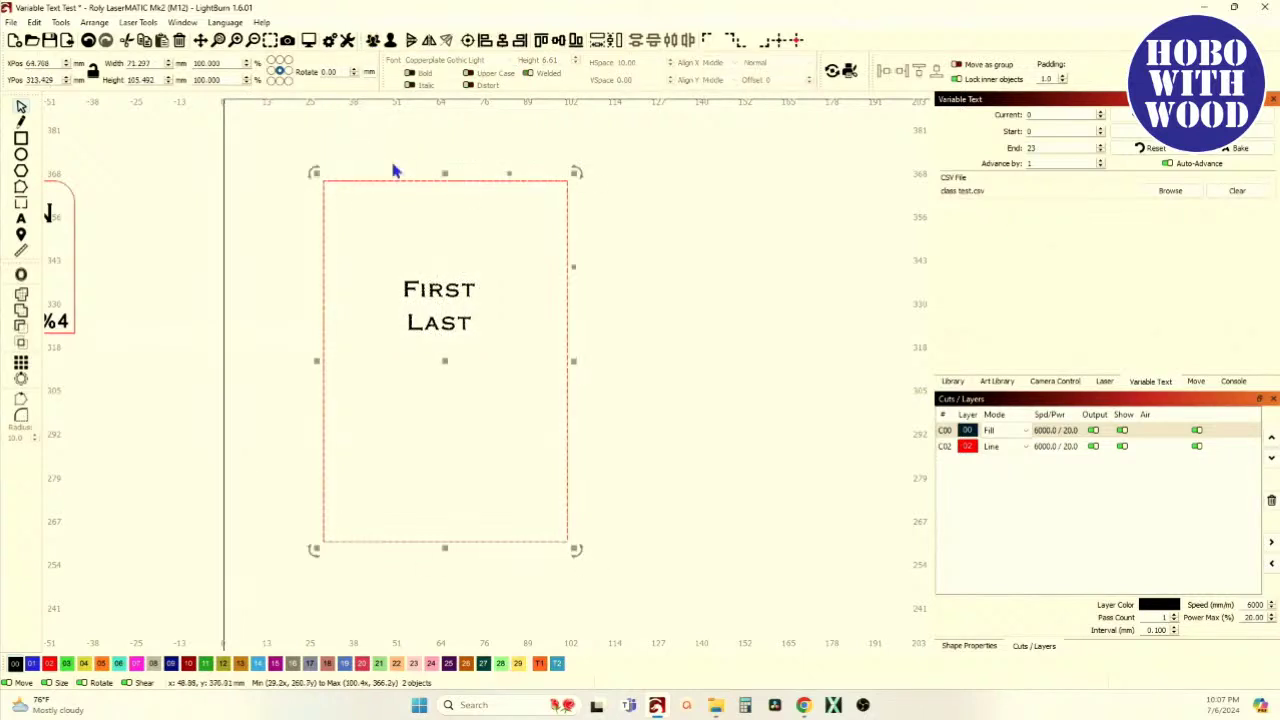
{"action": "left_click", "coordinate": [502, 45]}
{"action": "left_click", "coordinate": [445, 140]}
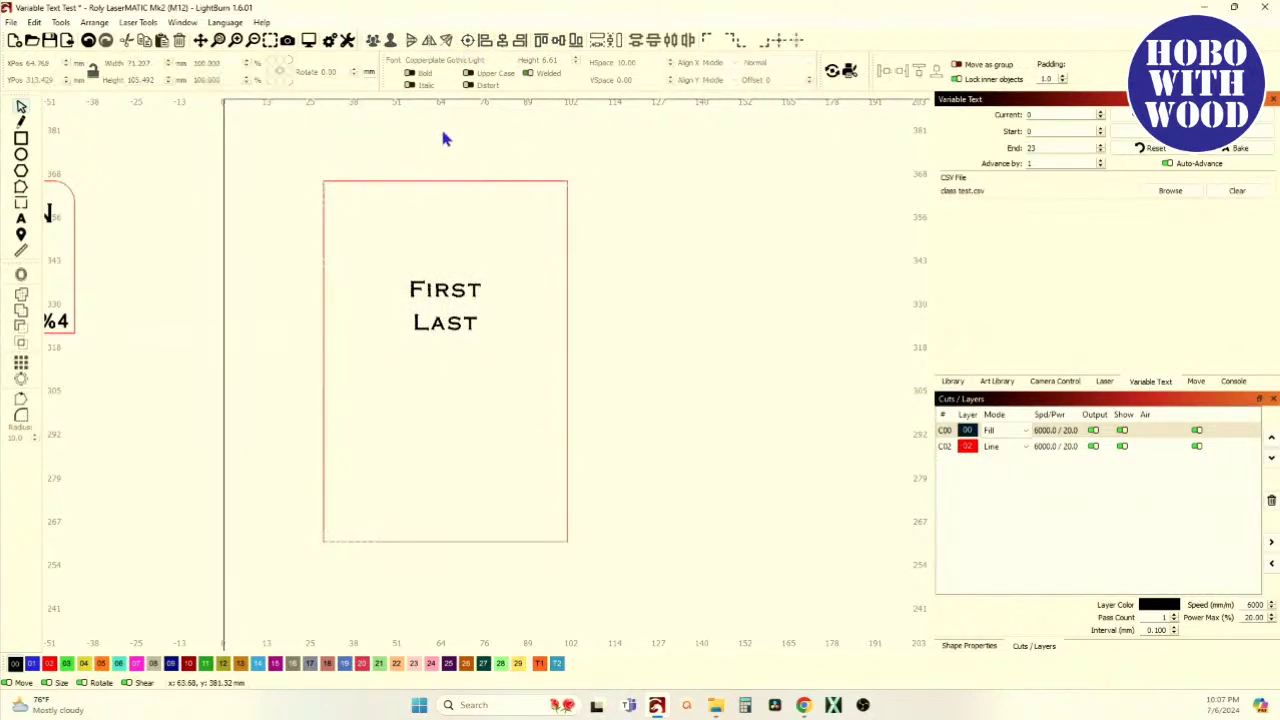
Enlarge the Last line to about 15.6 mm tall, well above First's size
{"action": "left_click", "coordinate": [432, 327]}
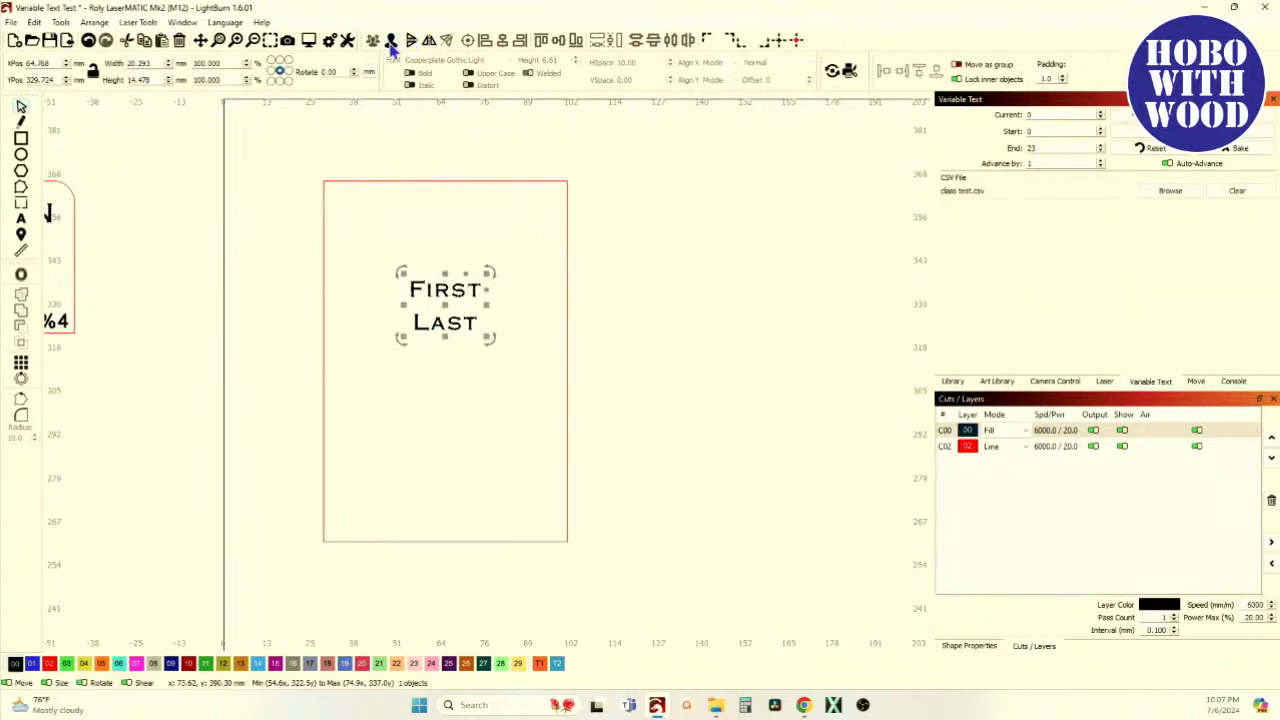
{"action": "left_click", "coordinate": [438, 354]}
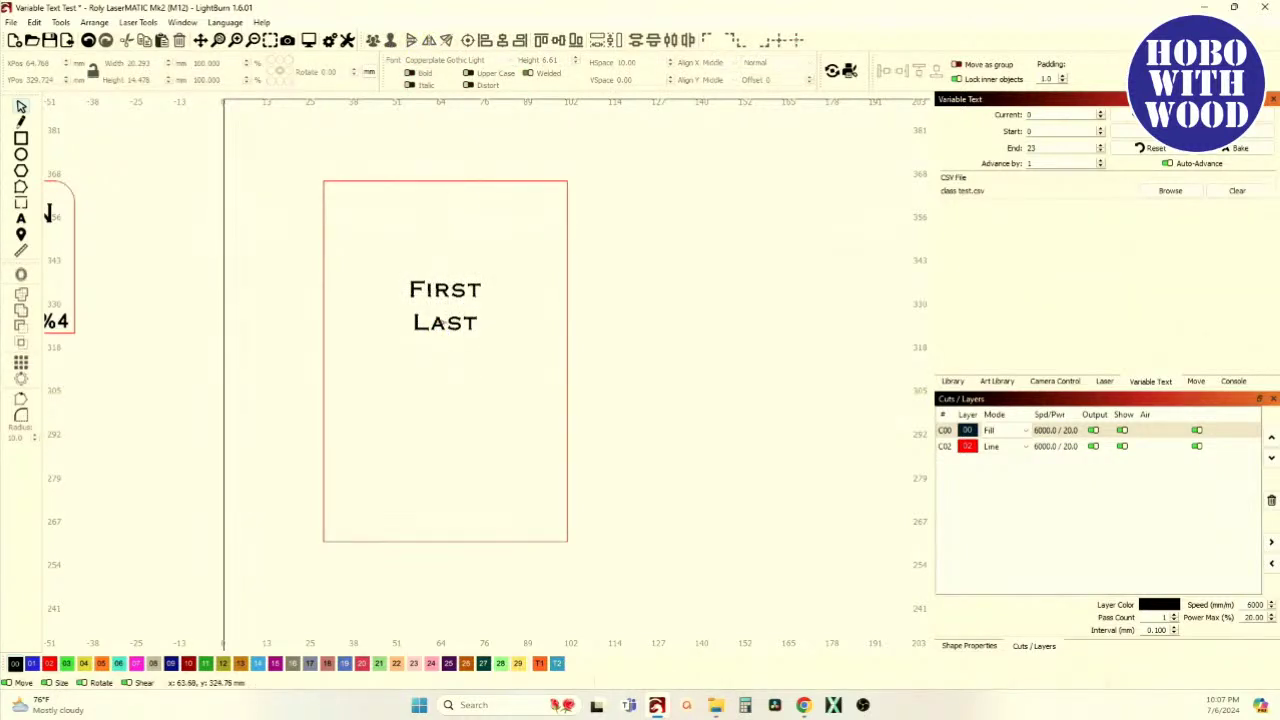
{"action": "left_click", "coordinate": [440, 322]}
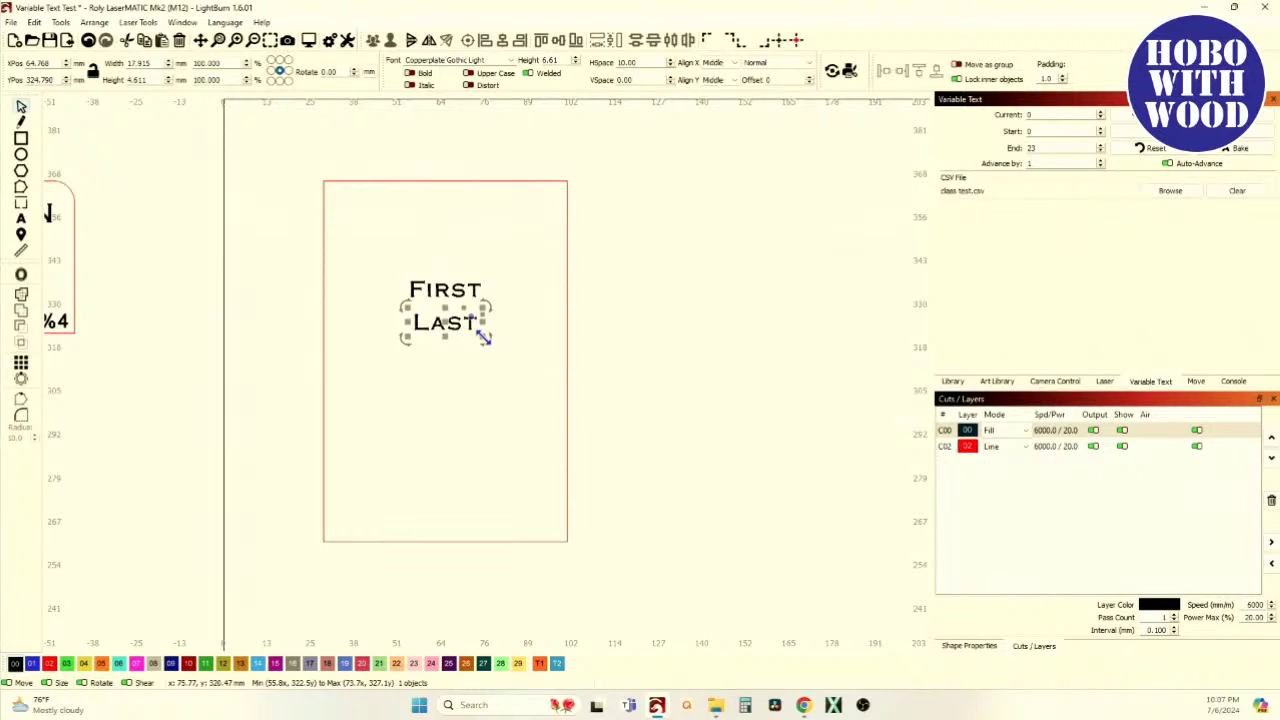
{"action": "left_click_drag", "start_coordinate": [484, 338], "coordinate": [510, 311]}
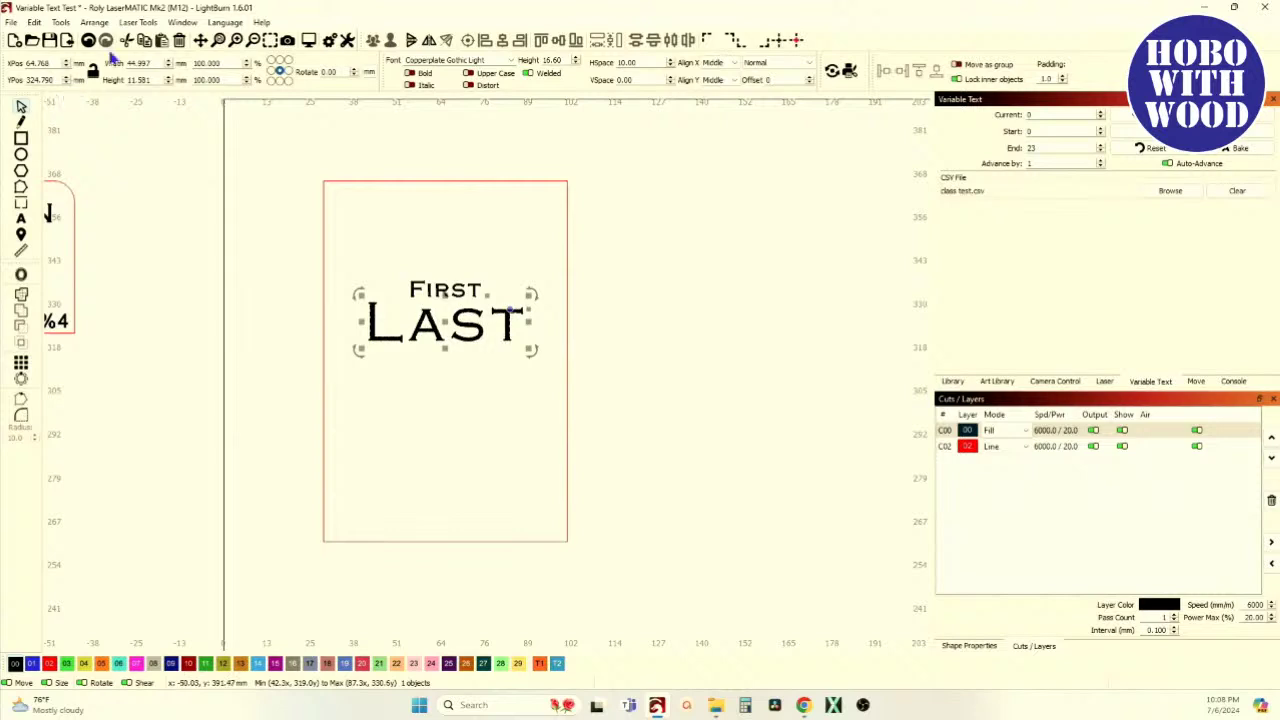
Rotate the rectangle 90° to landscape with Ctrl+R
{"action": "scroll", "coordinate": [349, 347], "scroll_direction": "down", "scroll_amount": 3}
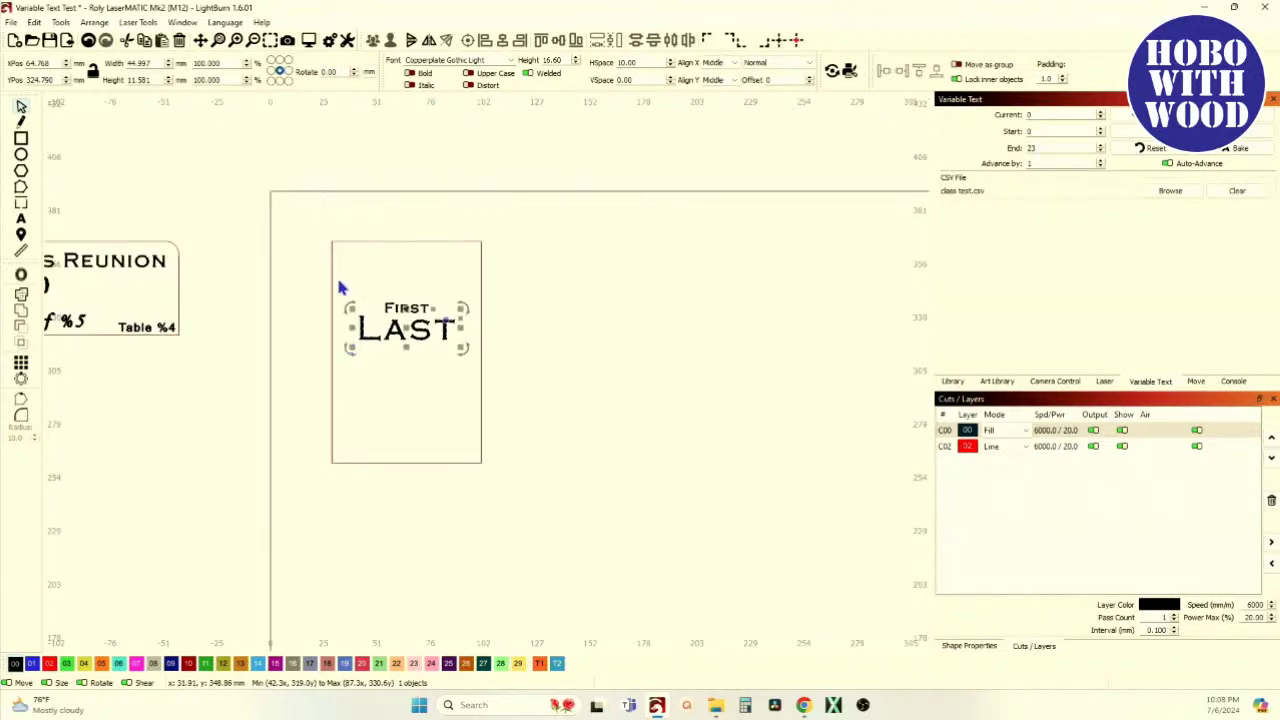
{"action": "left_click", "coordinate": [331, 290]}
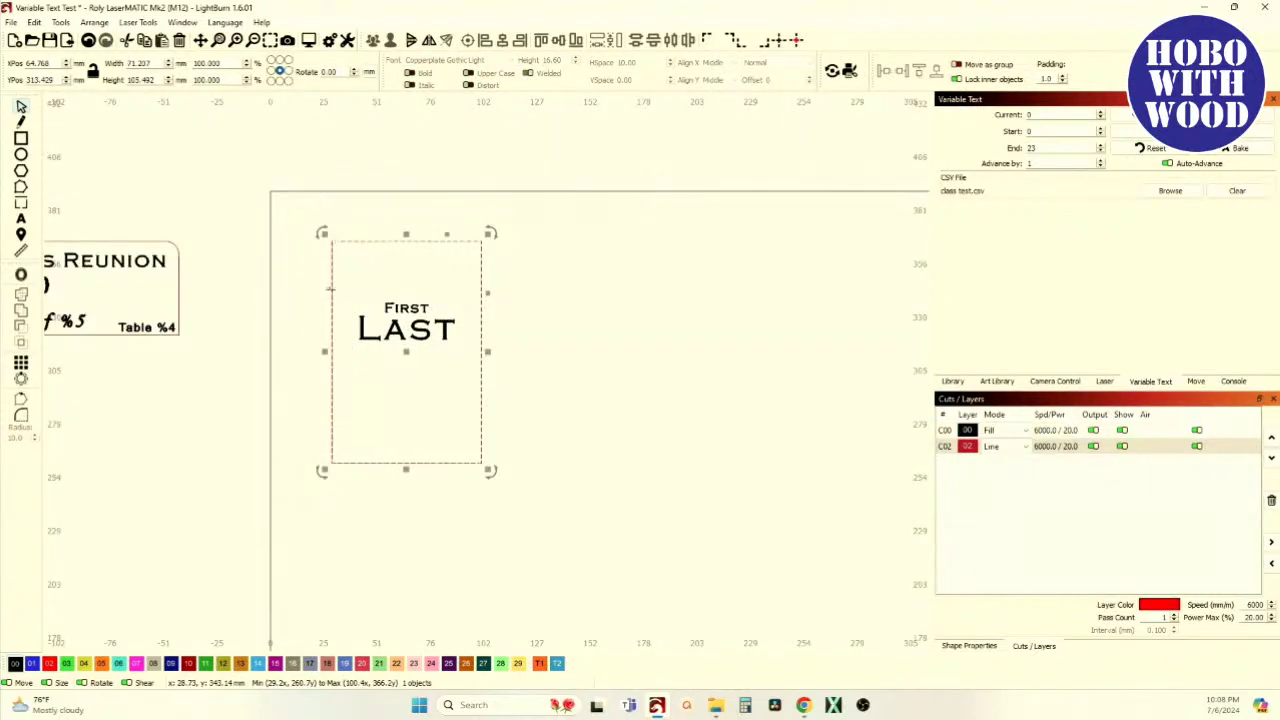
{"action": "key", "text": "ctrl+r"}
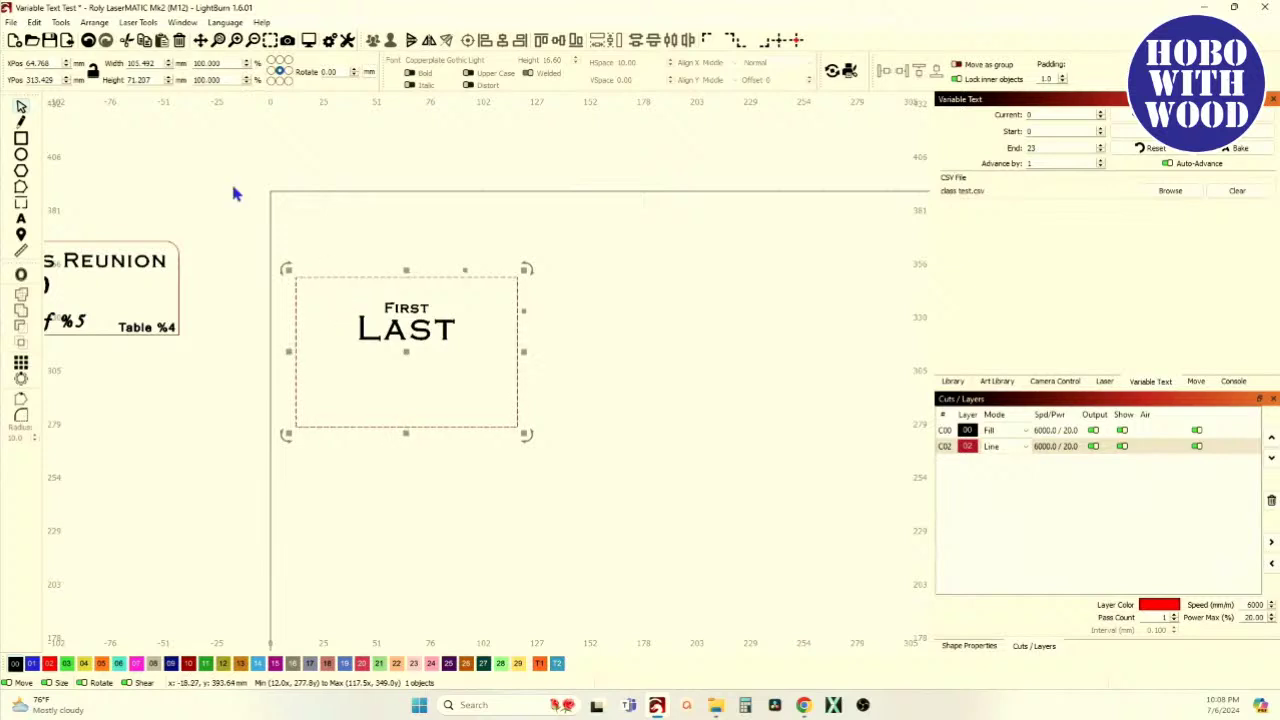
Add a 'School' text line below LAST
{"action": "left_click", "coordinate": [21, 218]}
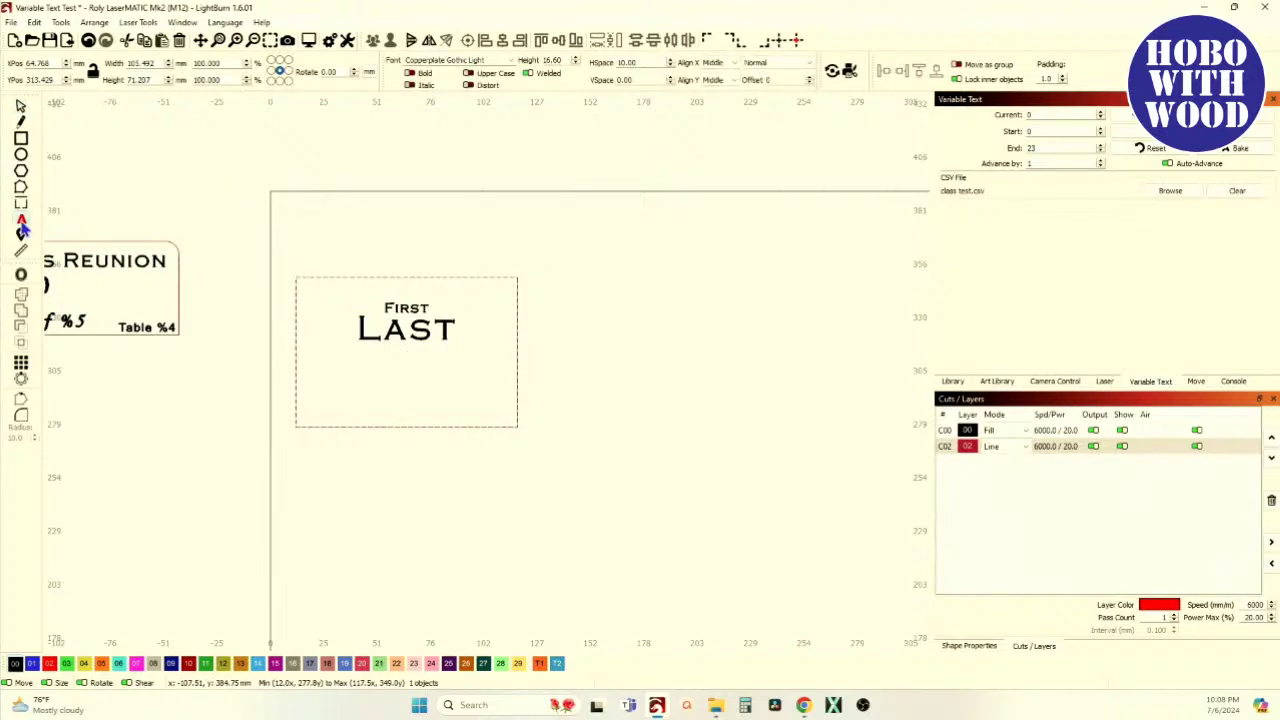
{"action": "left_click", "coordinate": [380, 378]}
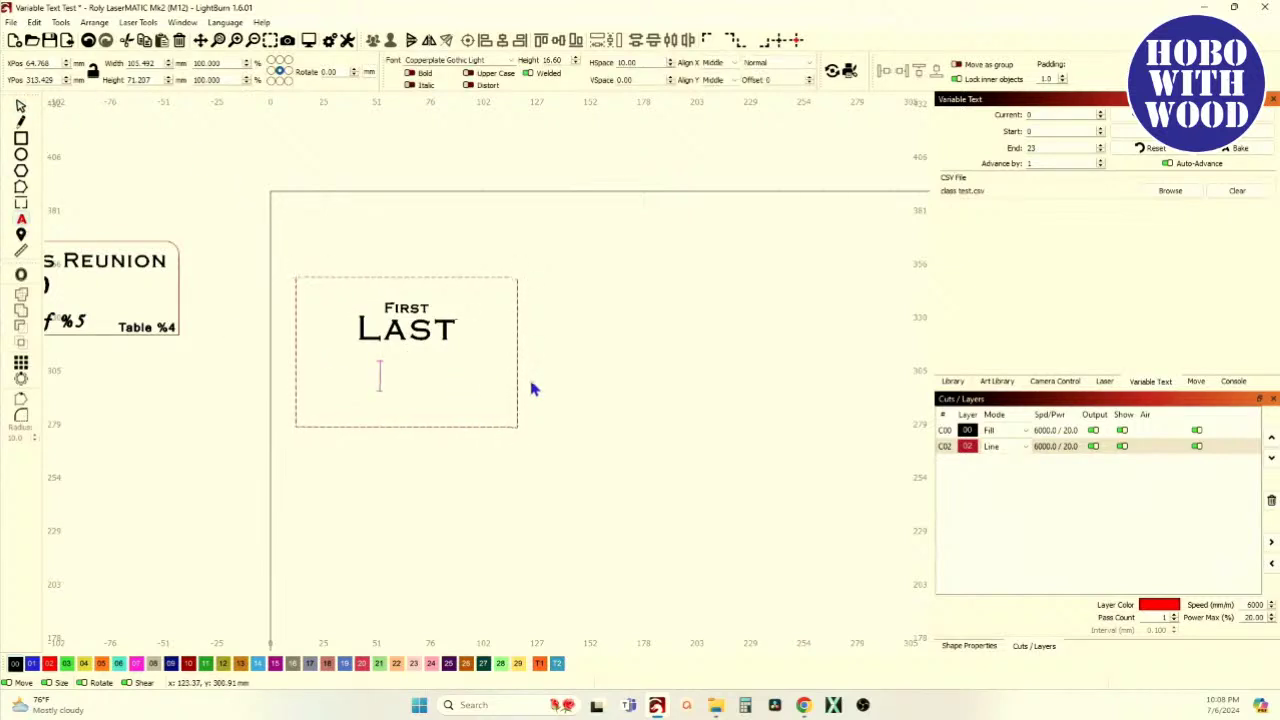
{"action": "type", "text": "Sc"}
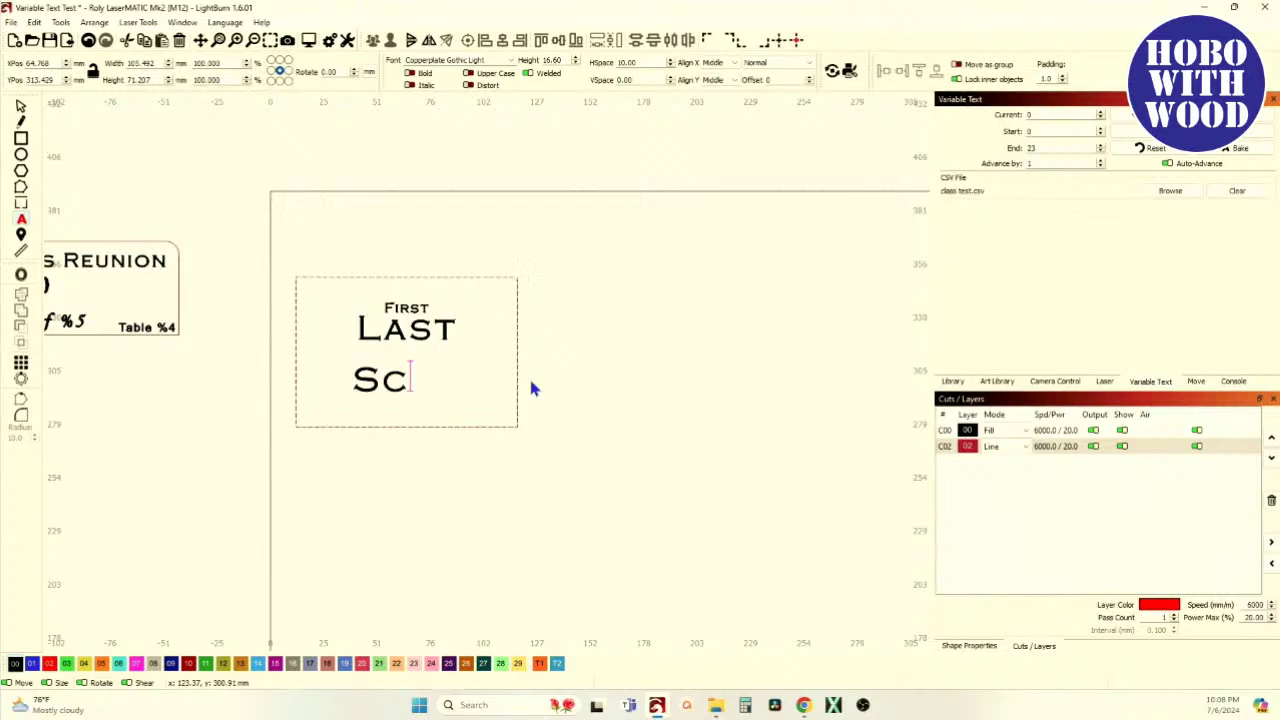
{"action": "key", "text": "BackSpace"}
{"action": "type", "text": "chool"}
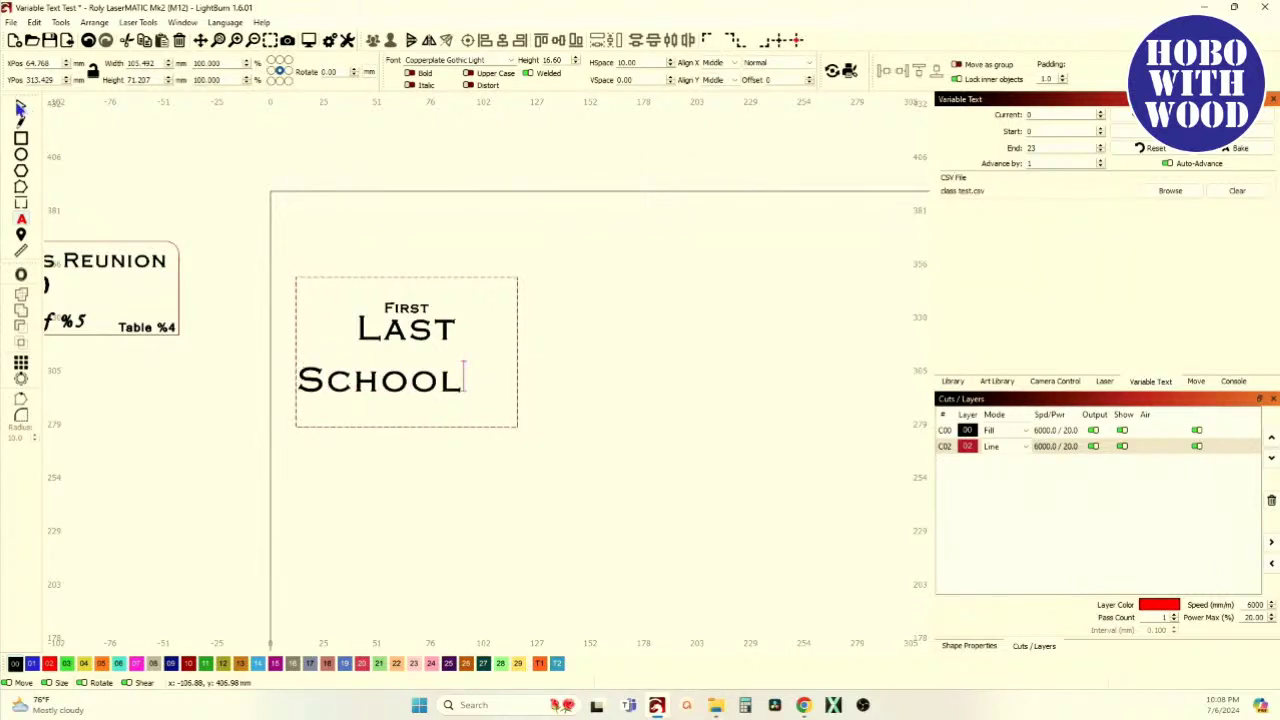
{"action": "left_click", "coordinate": [20, 108]}
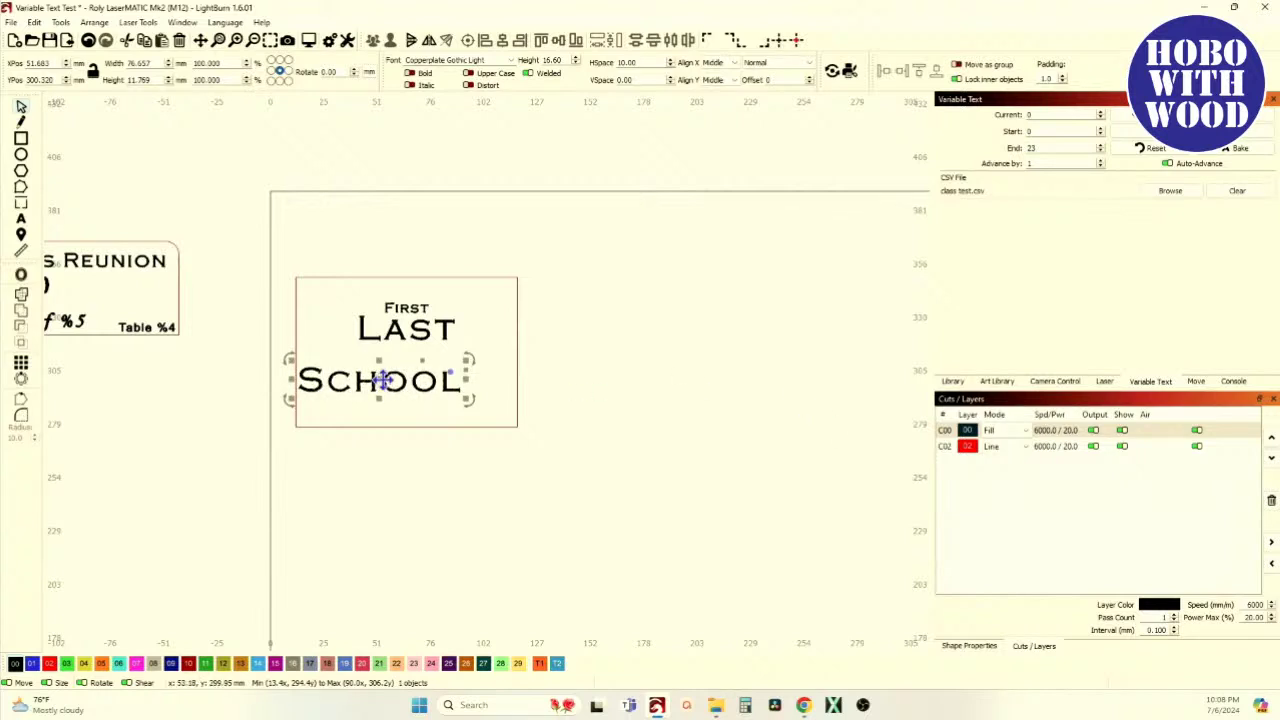
Centre School under Last and shrink it to 13.3 mm tall
{"action": "left_click_drag", "start_coordinate": [382, 378], "coordinate": [409, 383]}
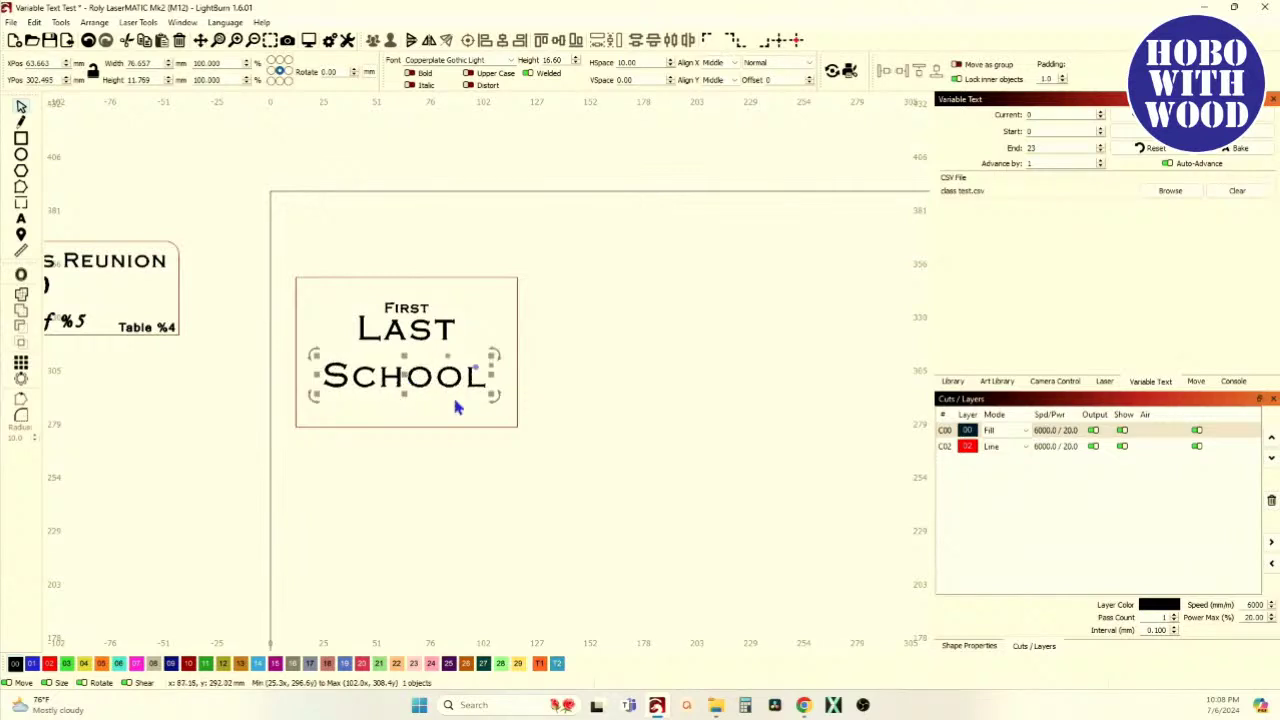
{"action": "left_click_drag", "start_coordinate": [488, 397], "coordinate": [474, 393]}
{"action": "left_click", "coordinate": [510, 61]}
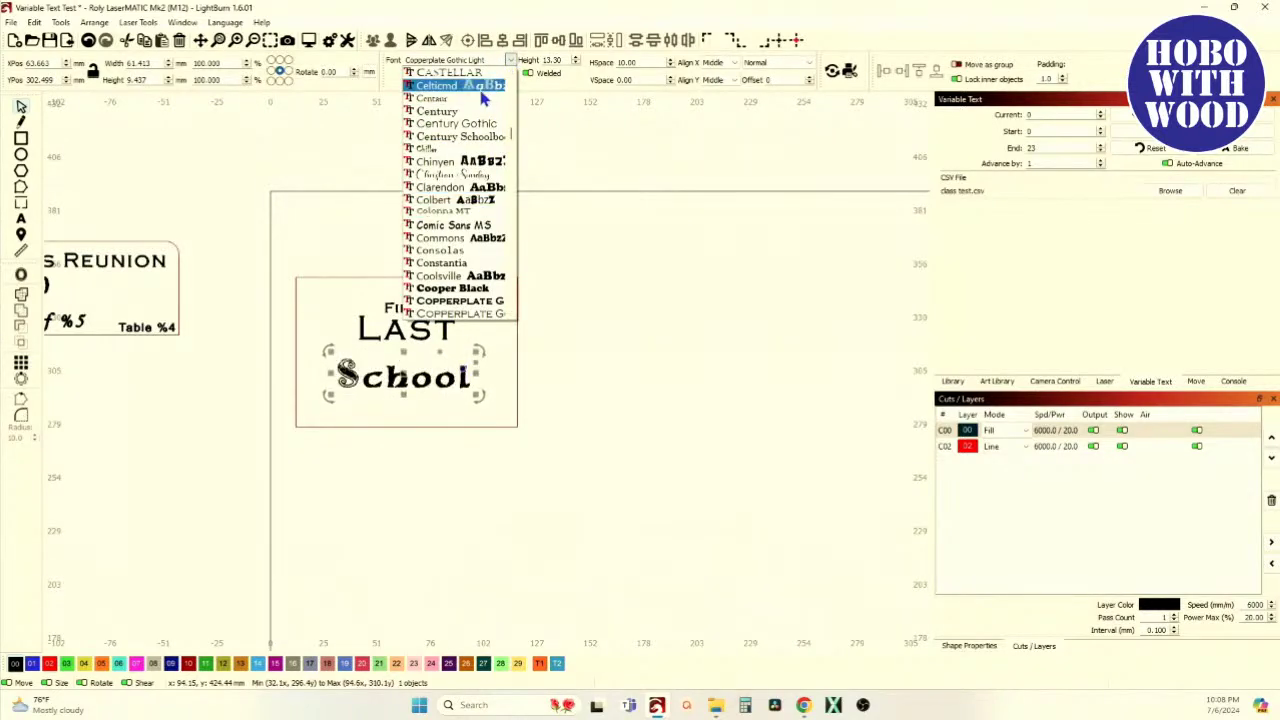
Set School to Brush Script MT and add a 'Year' text line beneath it
{"action": "scroll", "coordinate": [483, 98], "scroll_direction": "up", "scroll_amount": 15}
{"action": "scroll", "coordinate": [483, 98], "scroll_direction": "up", "scroll_amount": 6}
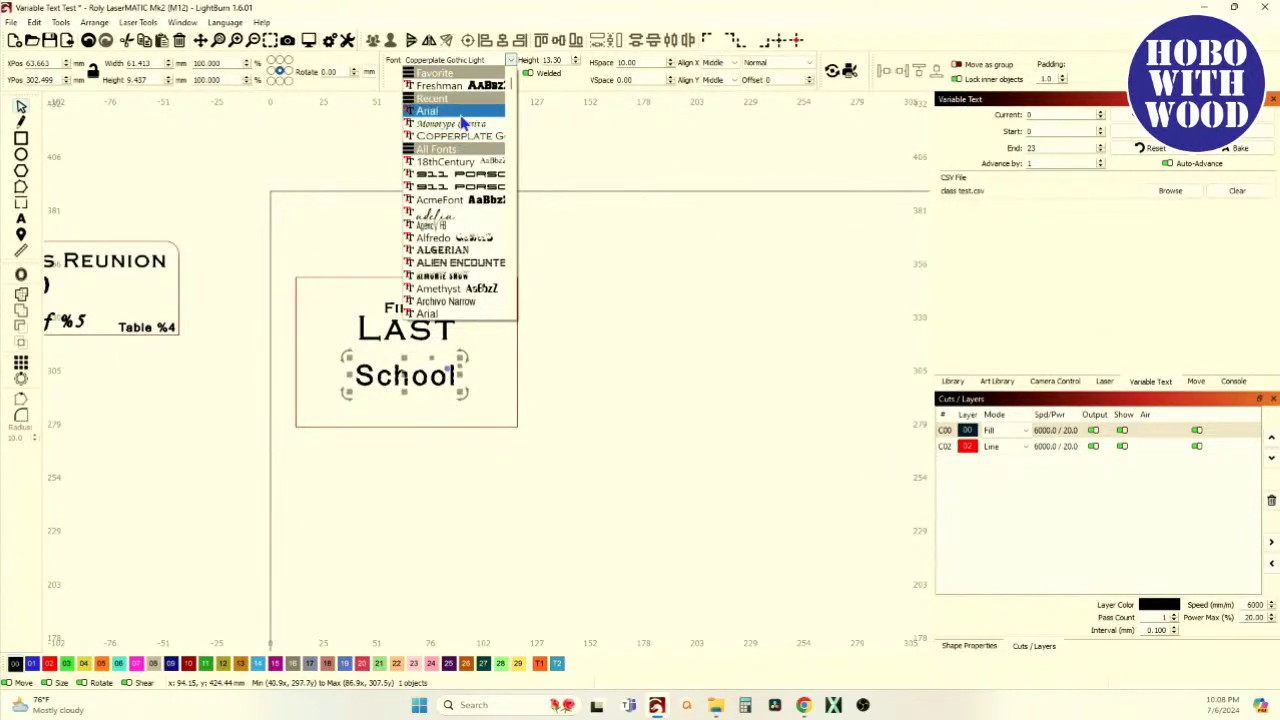
{"action": "key", "text": "Page_Down"}
{"action": "key", "text": "Page_Down"}
{"action": "key", "text": "Page_Down"}
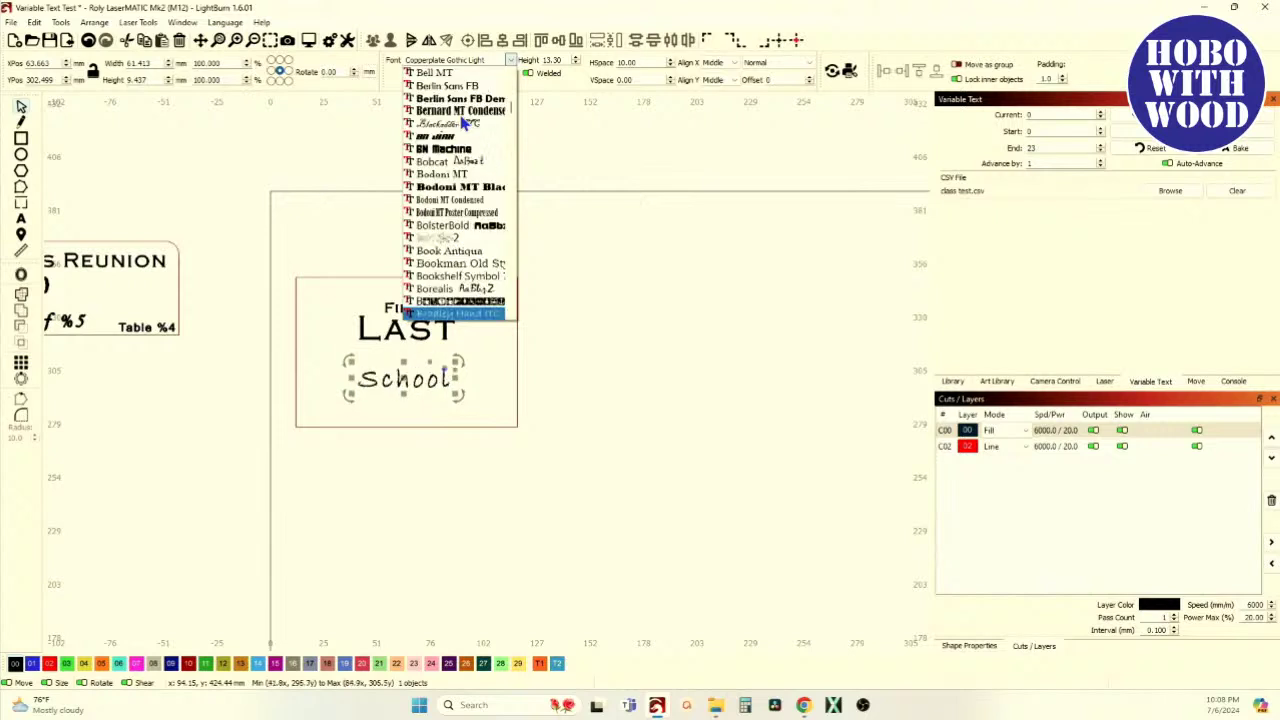
{"action": "scroll", "coordinate": [455, 295], "scroll_direction": "down", "scroll_amount": 2}
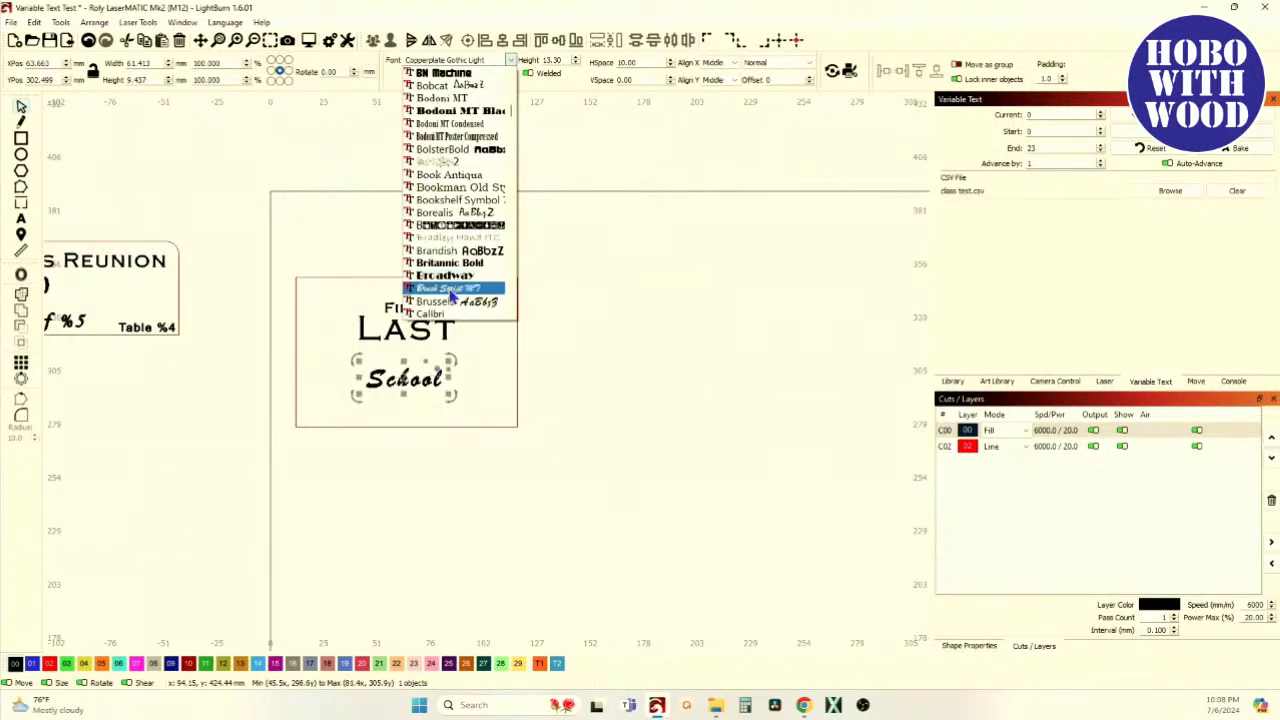
{"action": "left_click", "coordinate": [452, 295]}
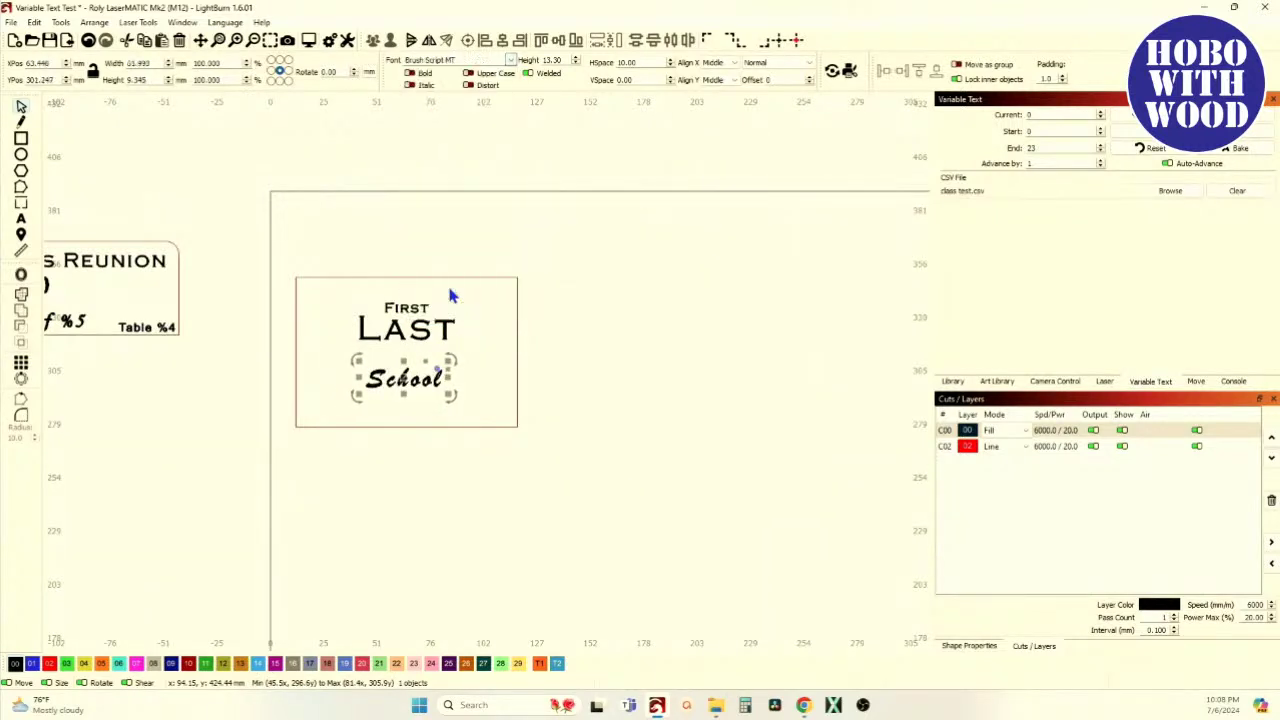
{"action": "left_click", "coordinate": [21, 224]}
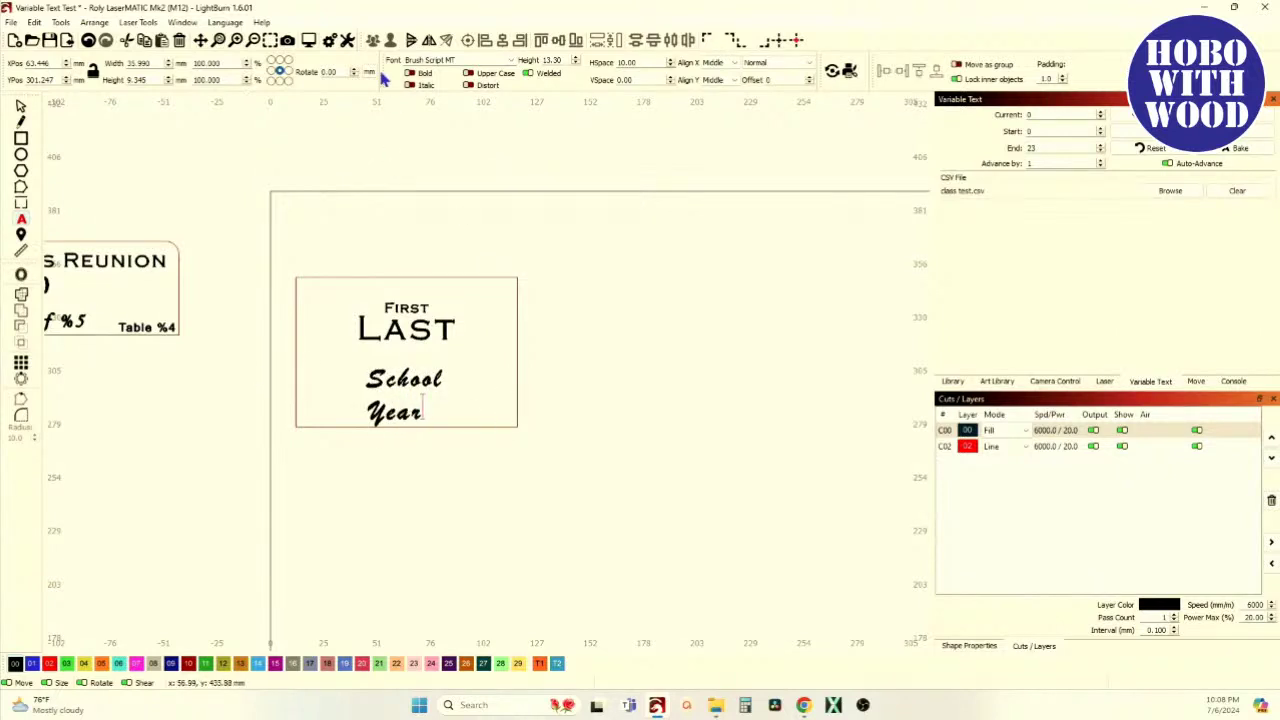
{"action": "left_click", "coordinate": [513, 61]}
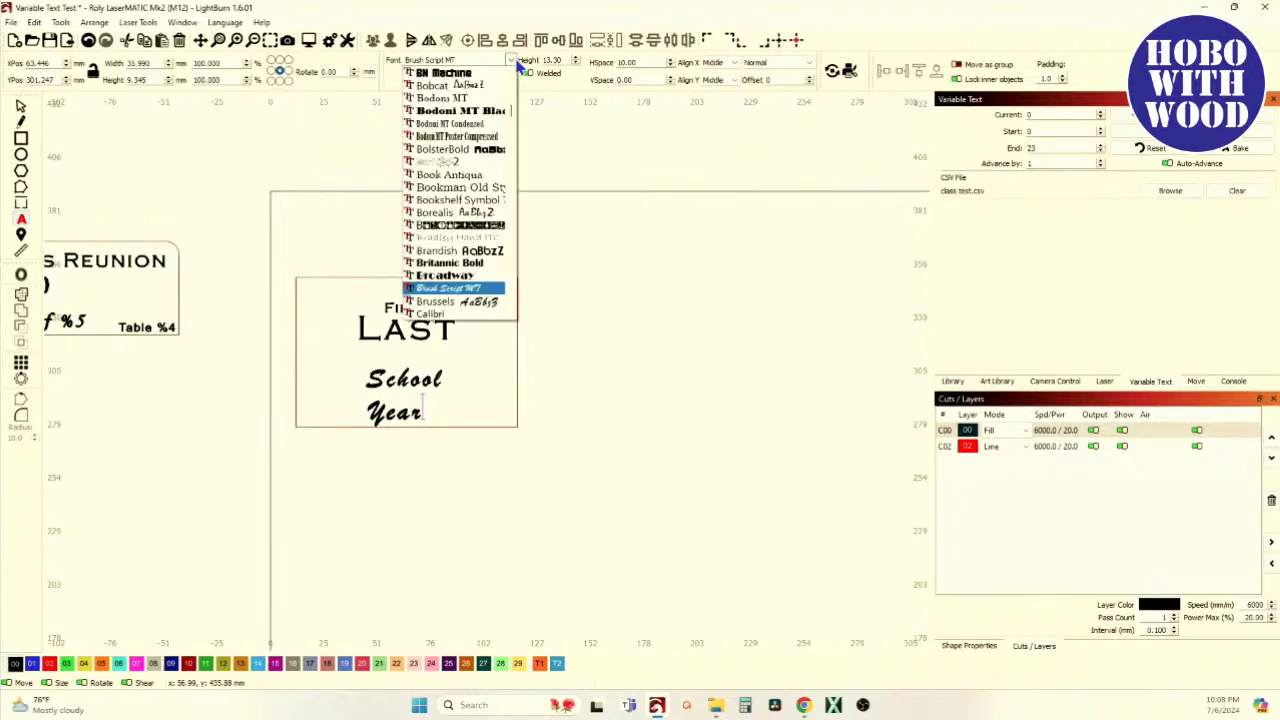
Set Year to Arial and shrink it to about 19 by 6 mm
{"action": "left_click", "coordinate": [470, 75]}
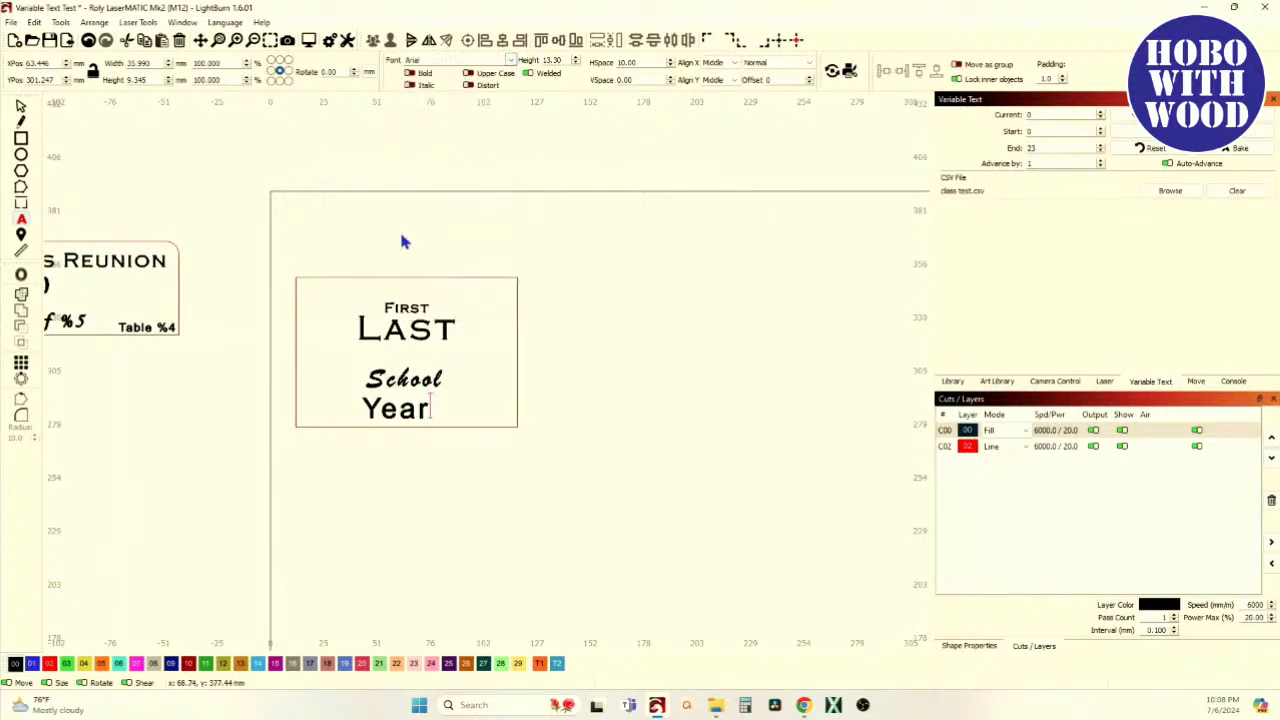
{"action": "left_click", "coordinate": [21, 106]}
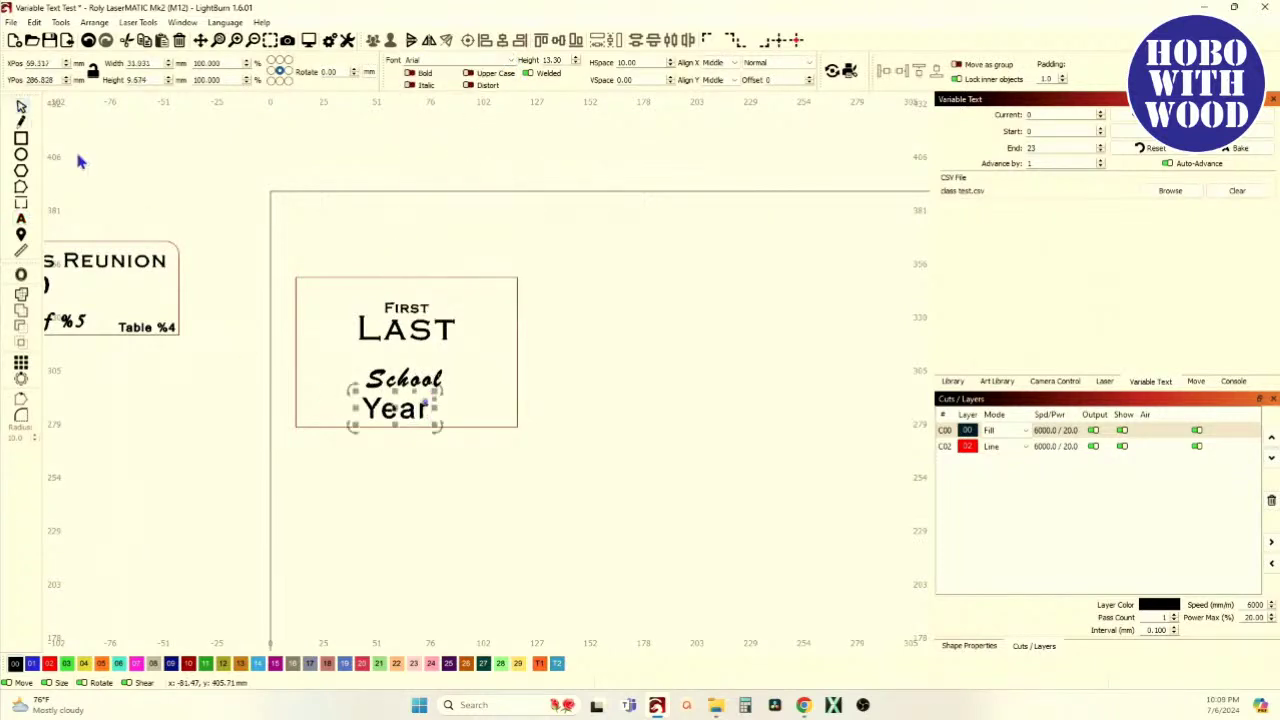
{"action": "left_click_drag", "start_coordinate": [436, 424], "coordinate": [407, 410]}
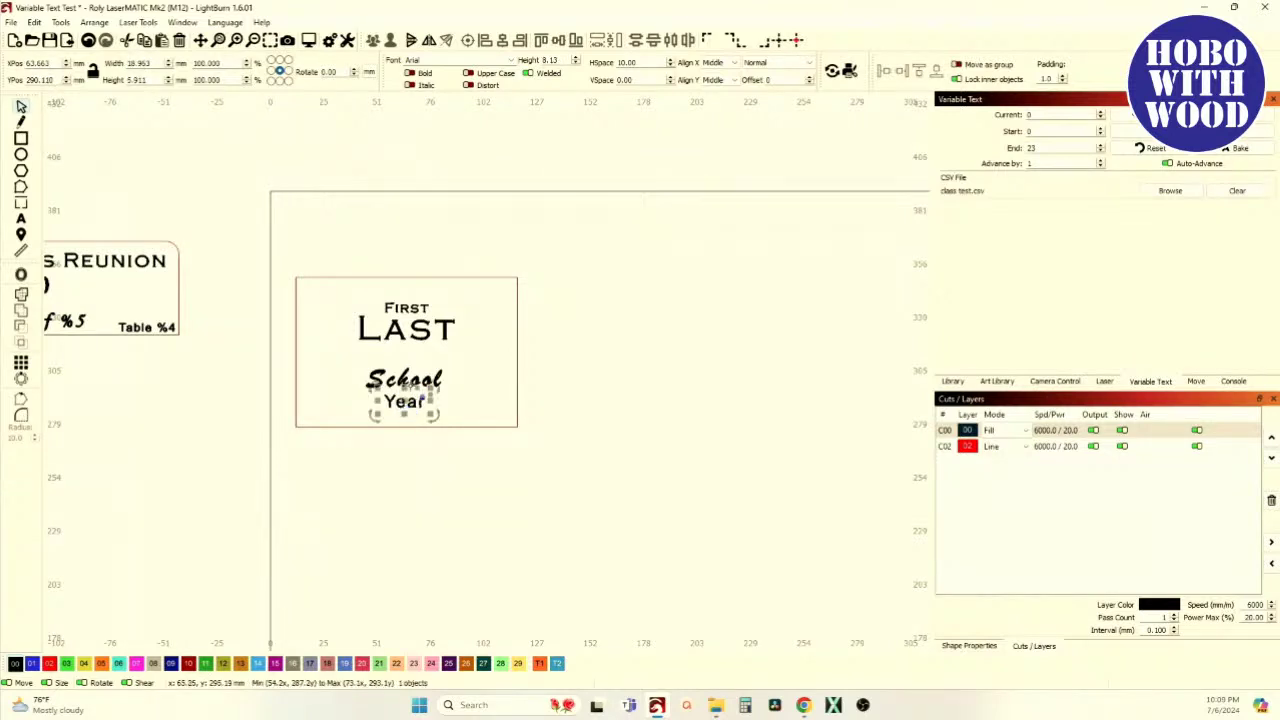
Centre School and Year under FIRST and LAST inside the rectangle
{"action": "left_click", "coordinate": [381, 301]}
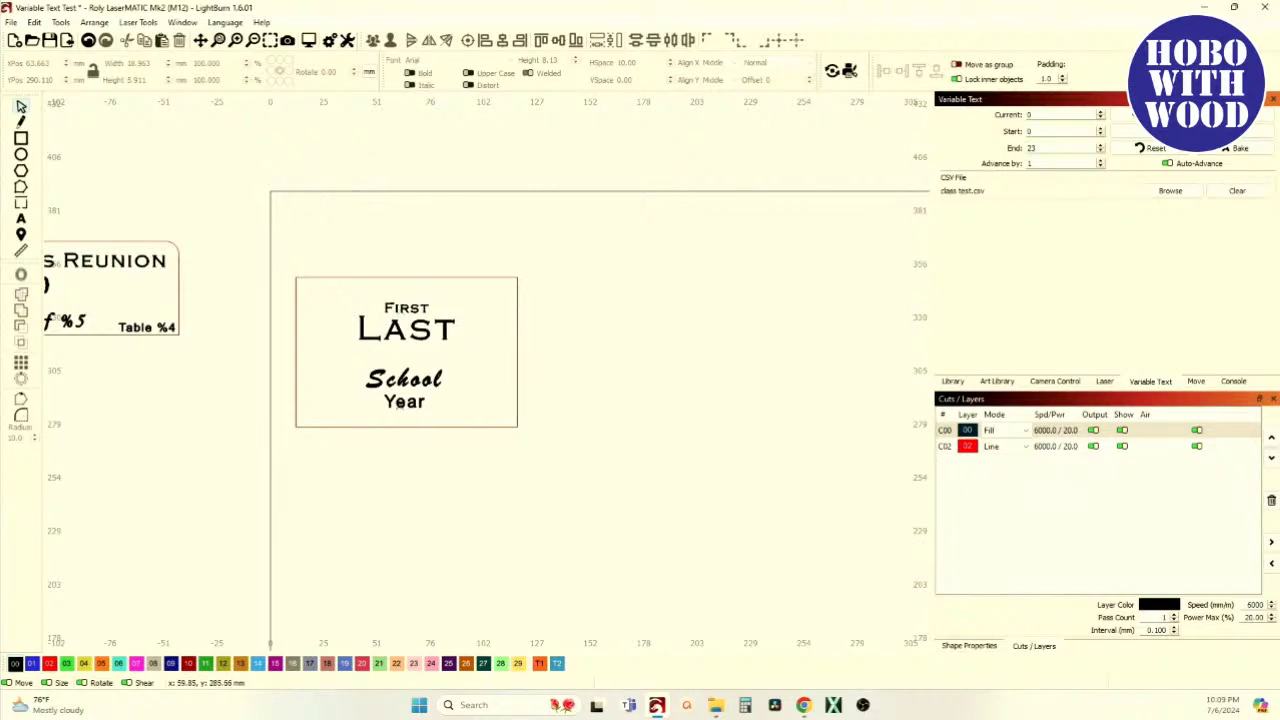
{"action": "left_click", "coordinate": [402, 401]}
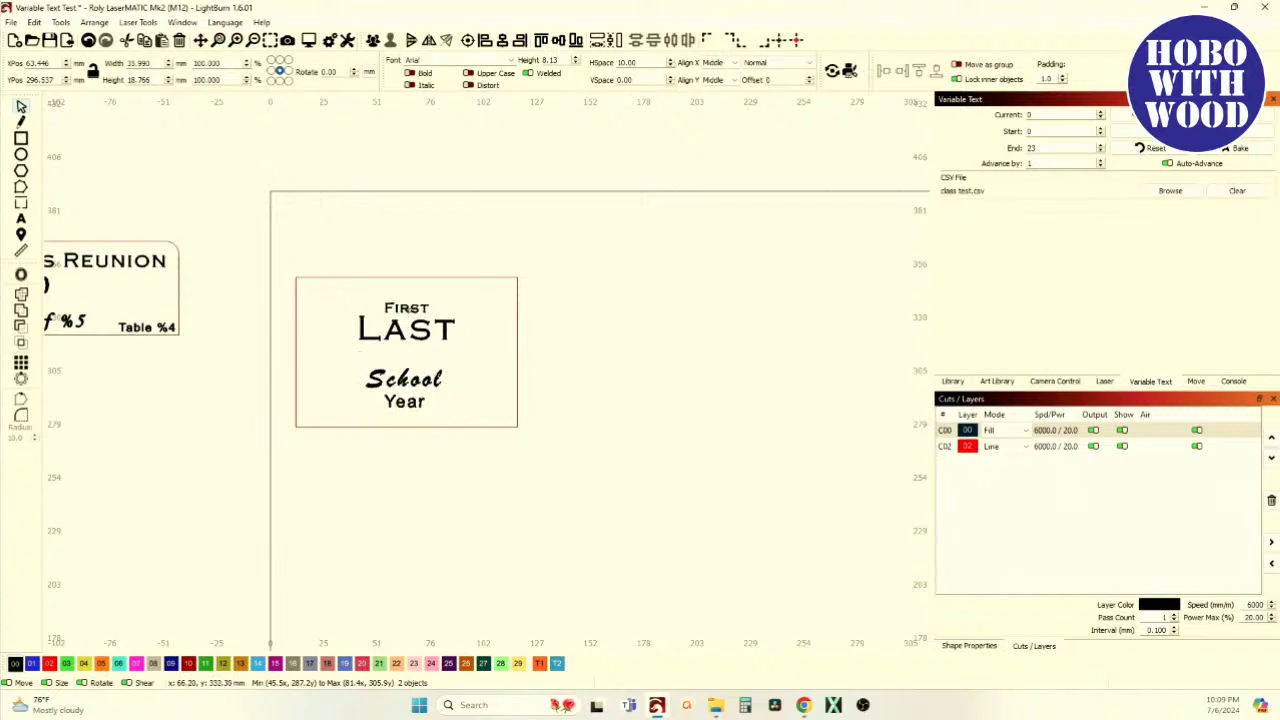
{"action": "left_click", "coordinate": [406, 327], "text": "shift"}
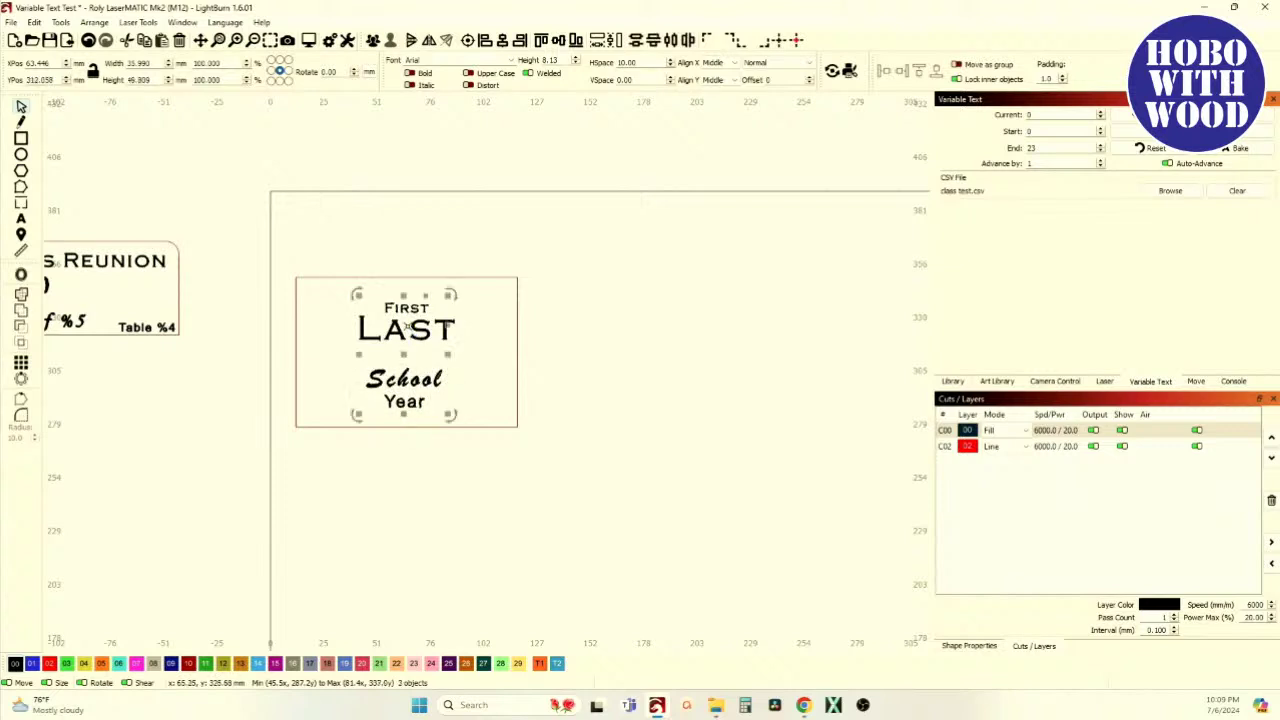
{"action": "left_click", "coordinate": [502, 41]}
{"action": "left_click", "coordinate": [382, 278], "text": "shift"}
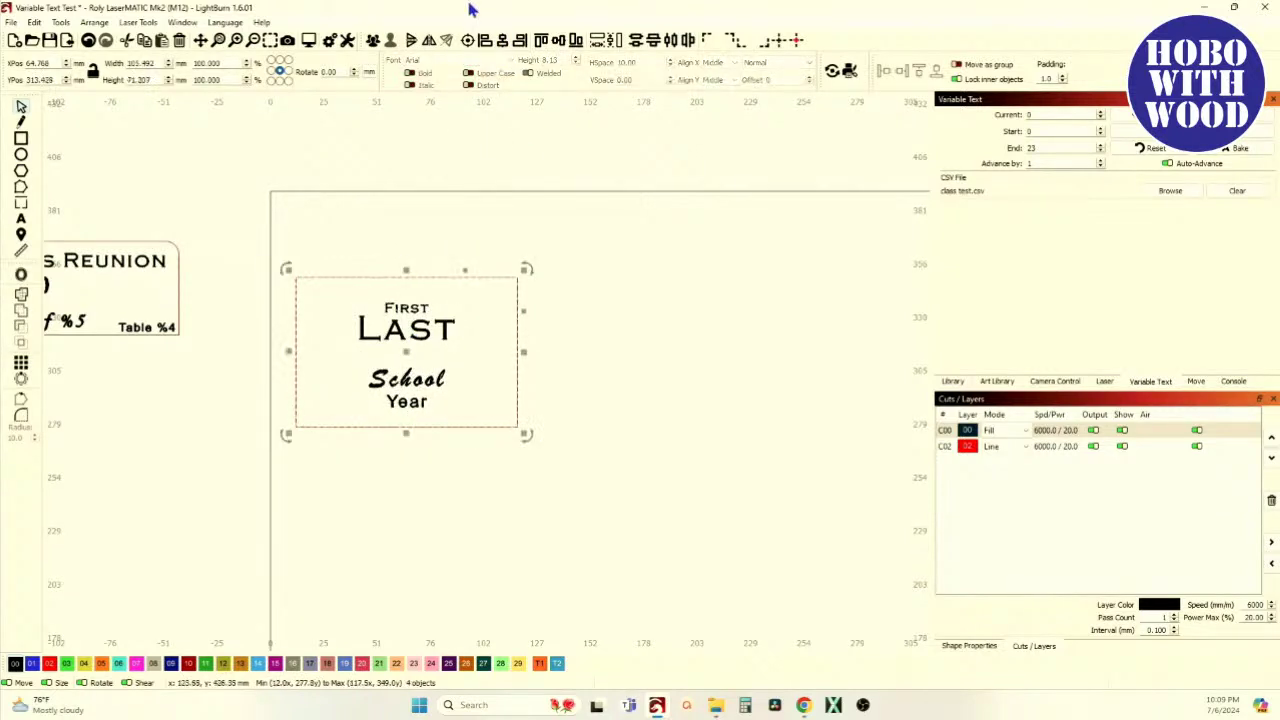
{"action": "left_click", "coordinate": [352, 253]}
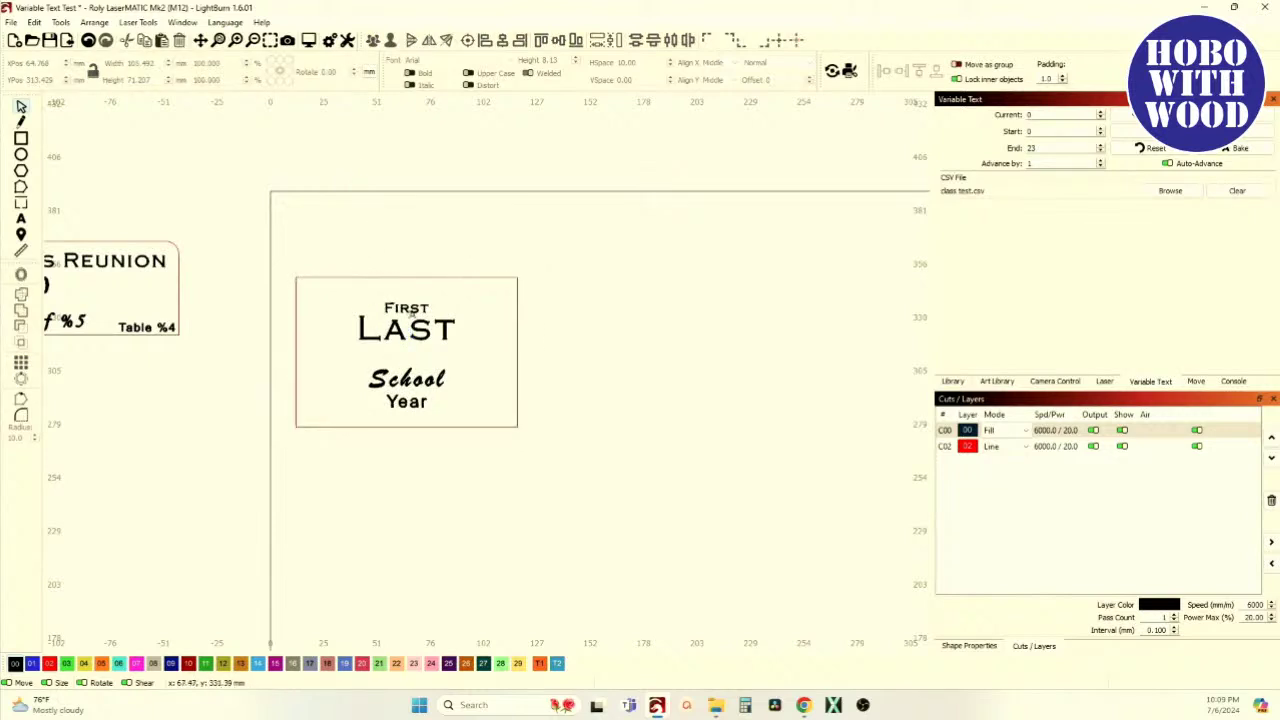
Check the Hobo Name Array spreadsheet, then return to the LightBurn design
{"action": "left_click", "coordinate": [408, 308]}
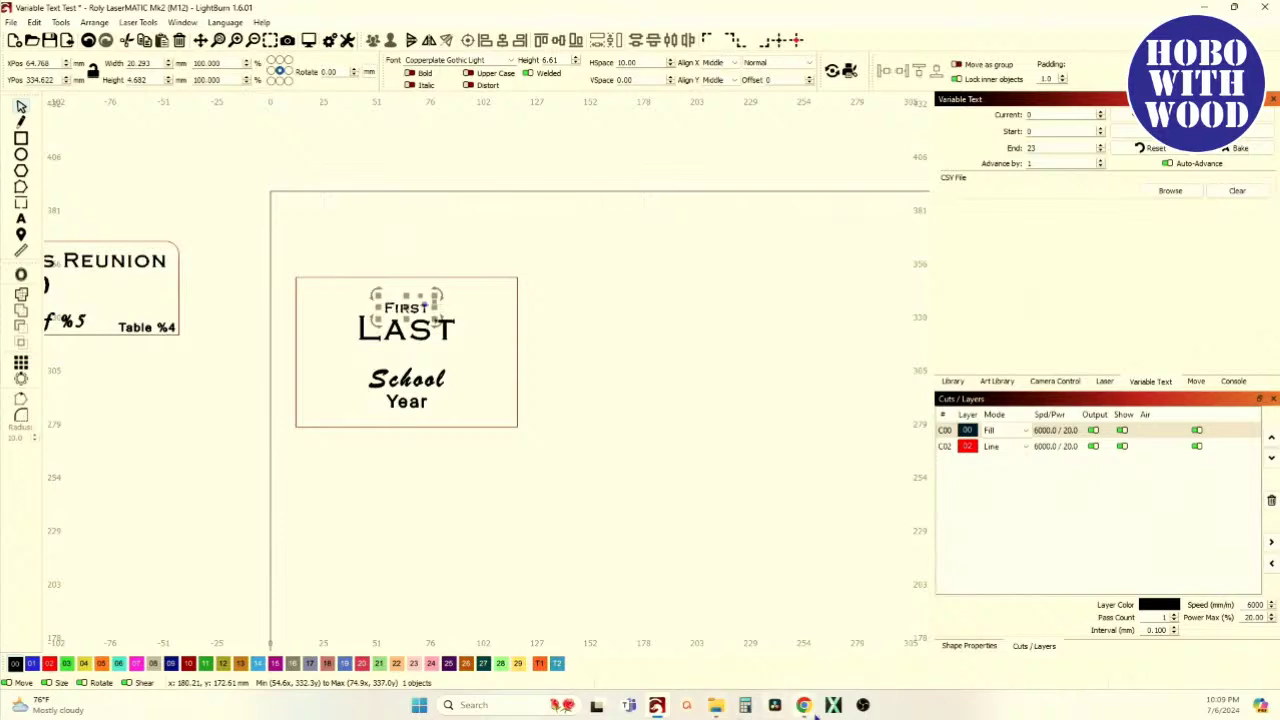
{"action": "mouse_move", "coordinate": [810, 708]}
{"action": "left_click", "coordinate": [837, 668]}
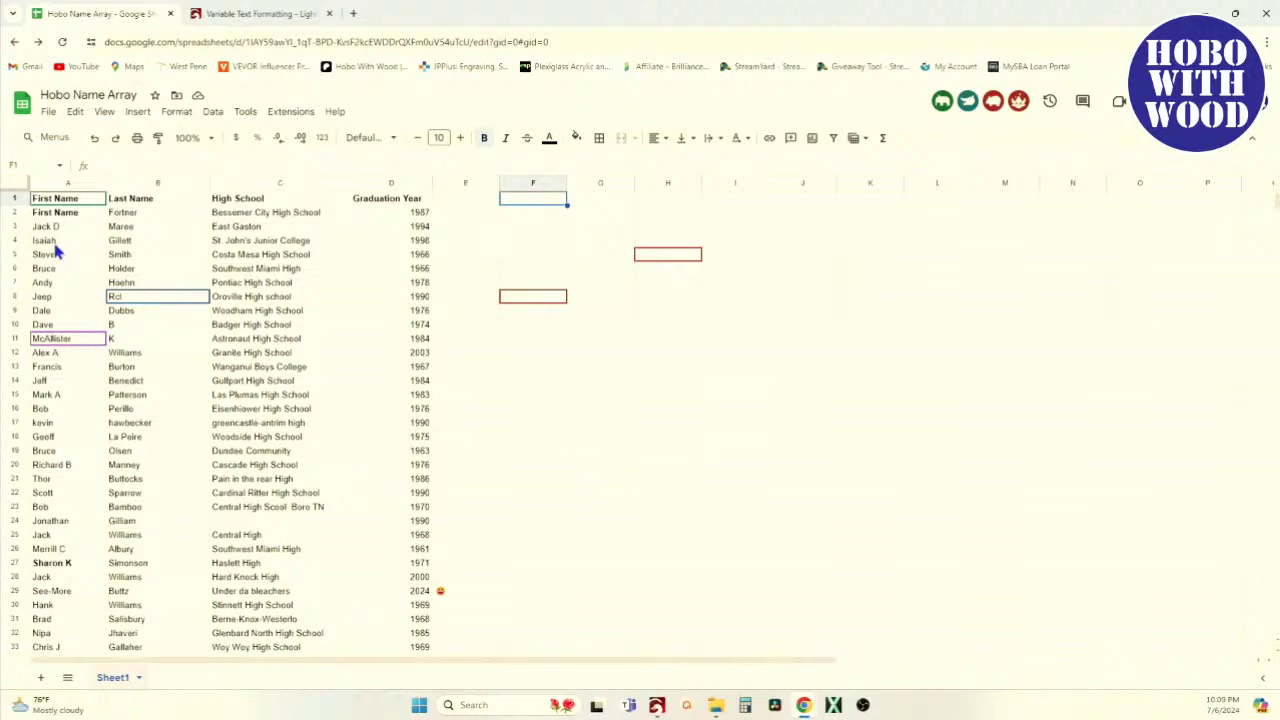
{"action": "key", "text": "alt+Tab"}
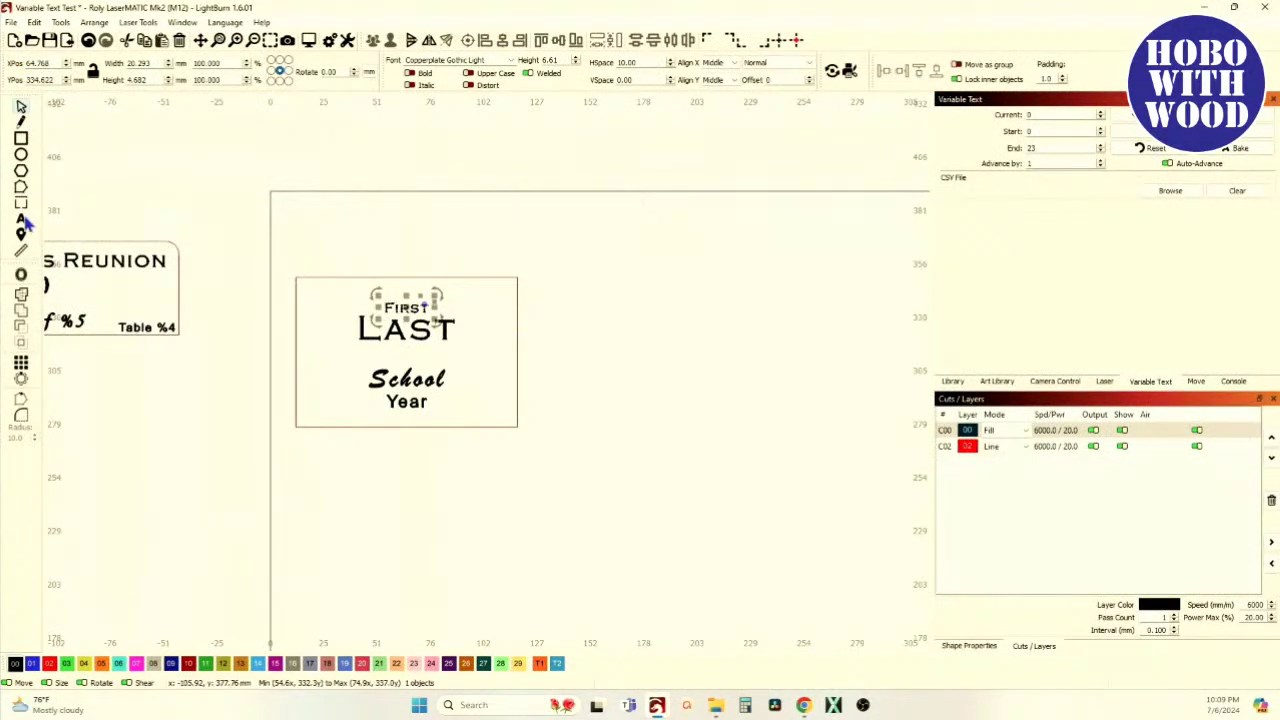
Replace FIRST with the code %0 and set its text mode to Merge/CSV
{"action": "left_click", "coordinate": [21, 218]}
{"action": "left_click", "coordinate": [434, 325]}
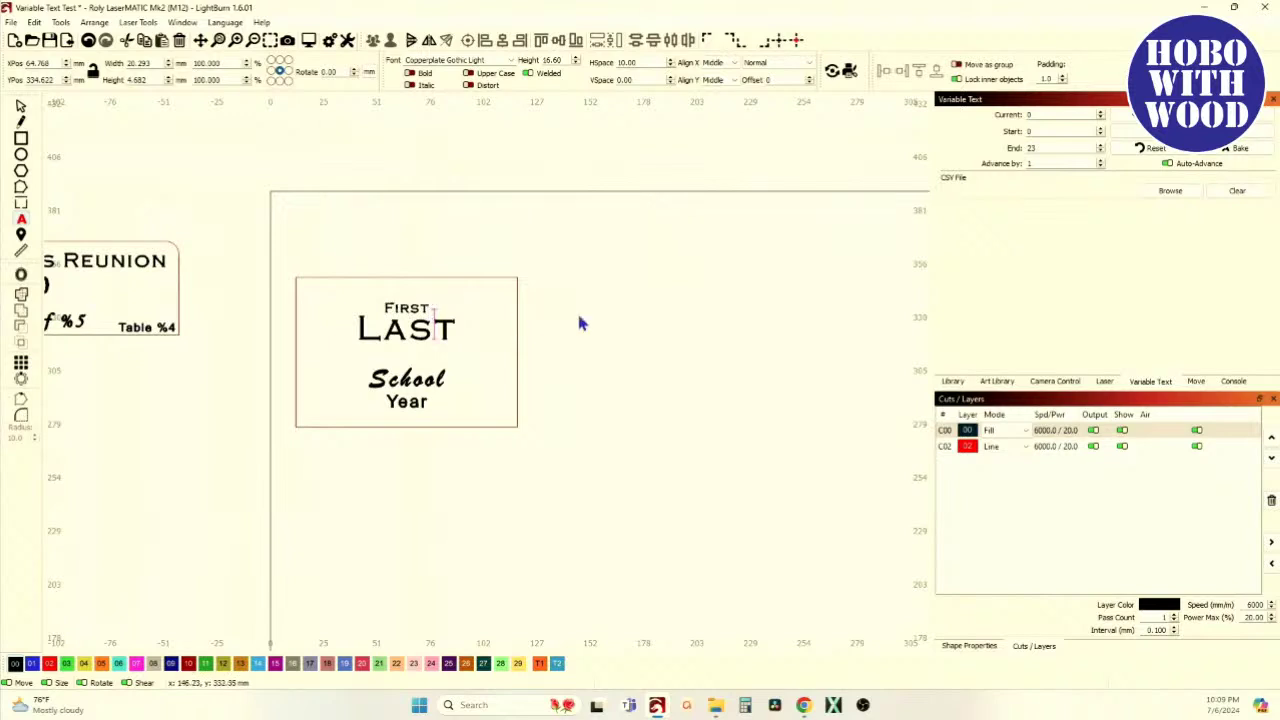
{"action": "left_click", "coordinate": [421, 306]}
{"action": "scroll", "coordinate": [422, 305], "scroll_direction": "up", "scroll_amount": 5}
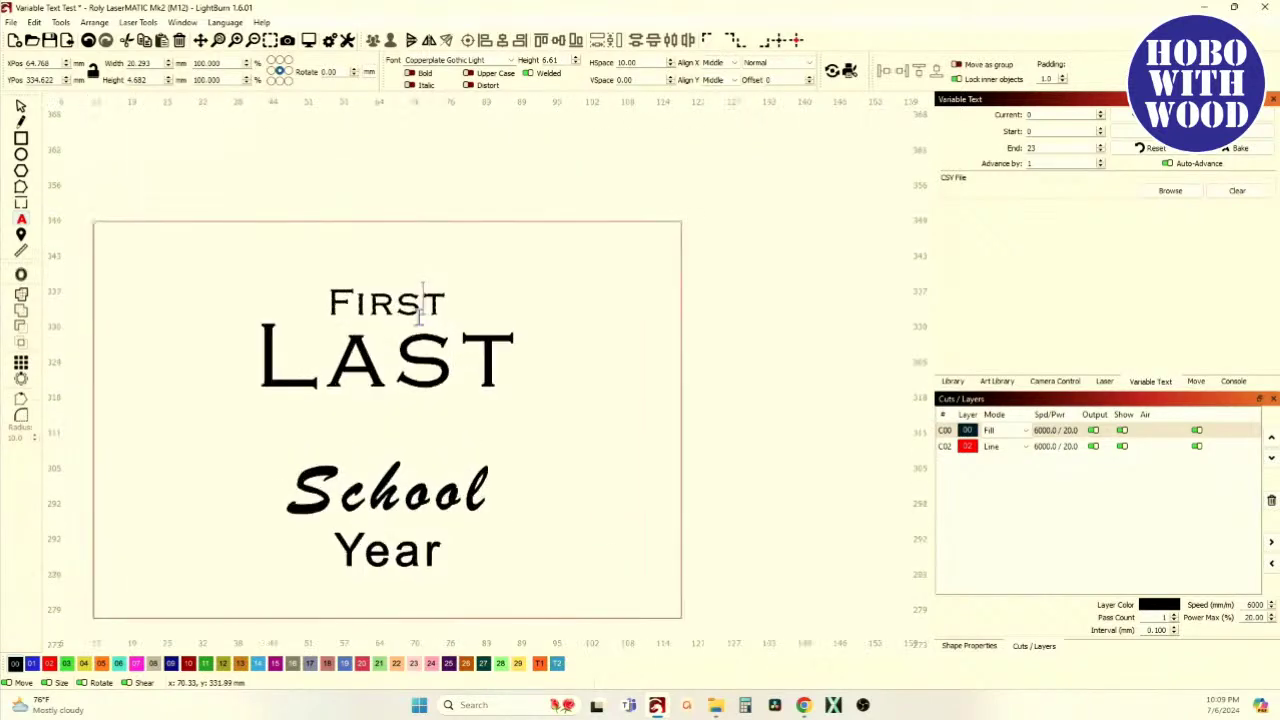
{"action": "left_click", "coordinate": [442, 305]}
{"action": "key", "text": "BackSpace"}
{"action": "key", "text": "BackSpace"}
{"action": "key", "text": "BackSpace"}
{"action": "key", "text": "BackSpace"}
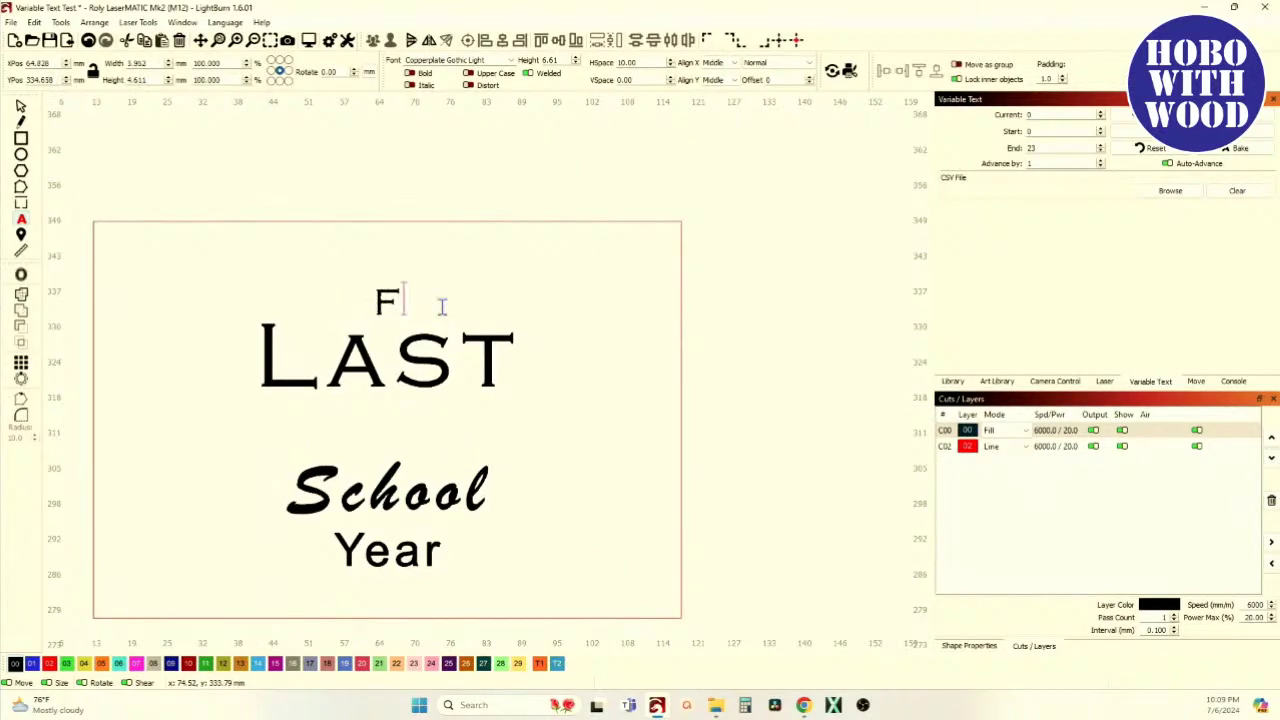
{"action": "key", "text": "BackSpace"}
{"action": "type", "text": "%"}
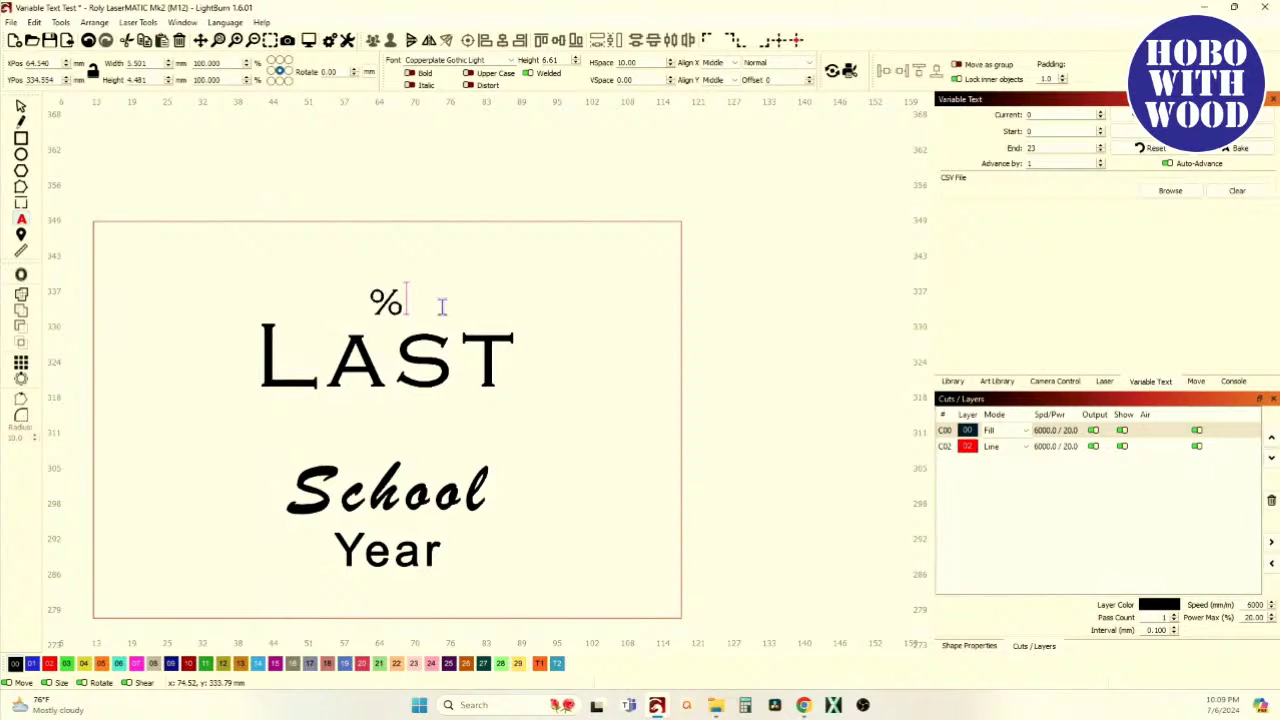
{"action": "type", "text": "0"}
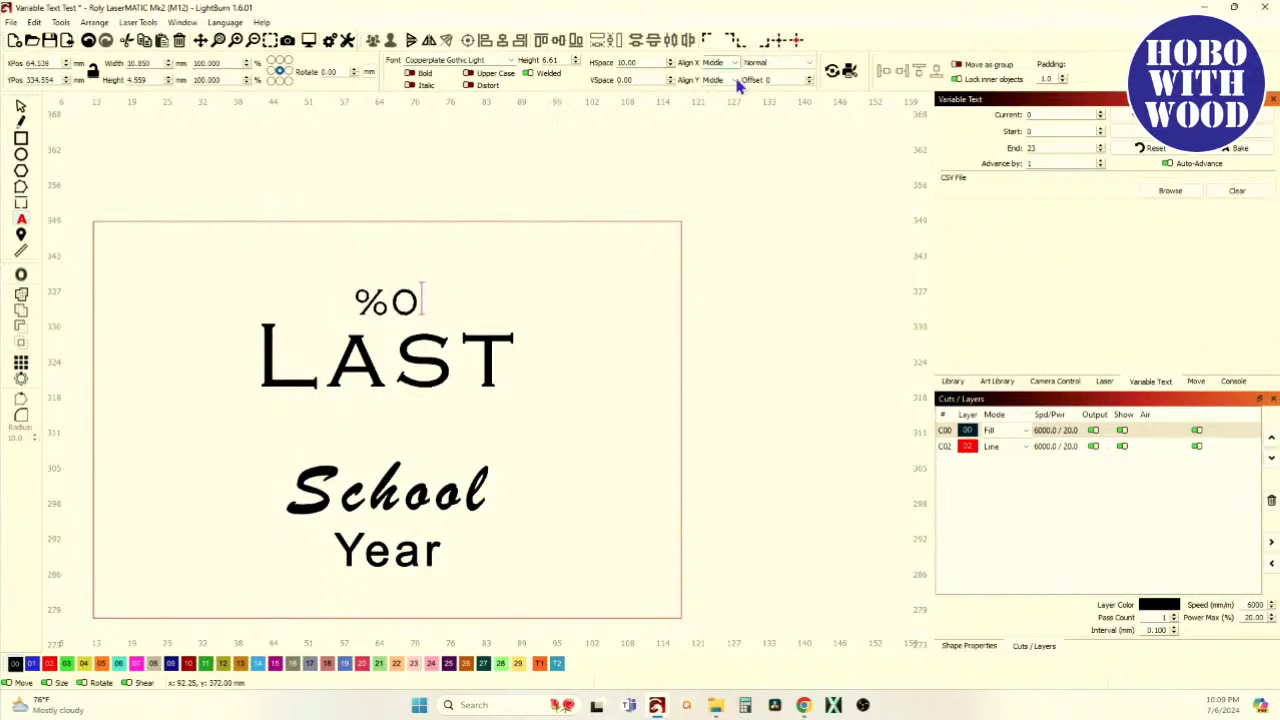
{"action": "left_click", "coordinate": [811, 69]}
{"action": "left_click", "coordinate": [797, 101]}
{"action": "key", "text": "alt+Tab"}
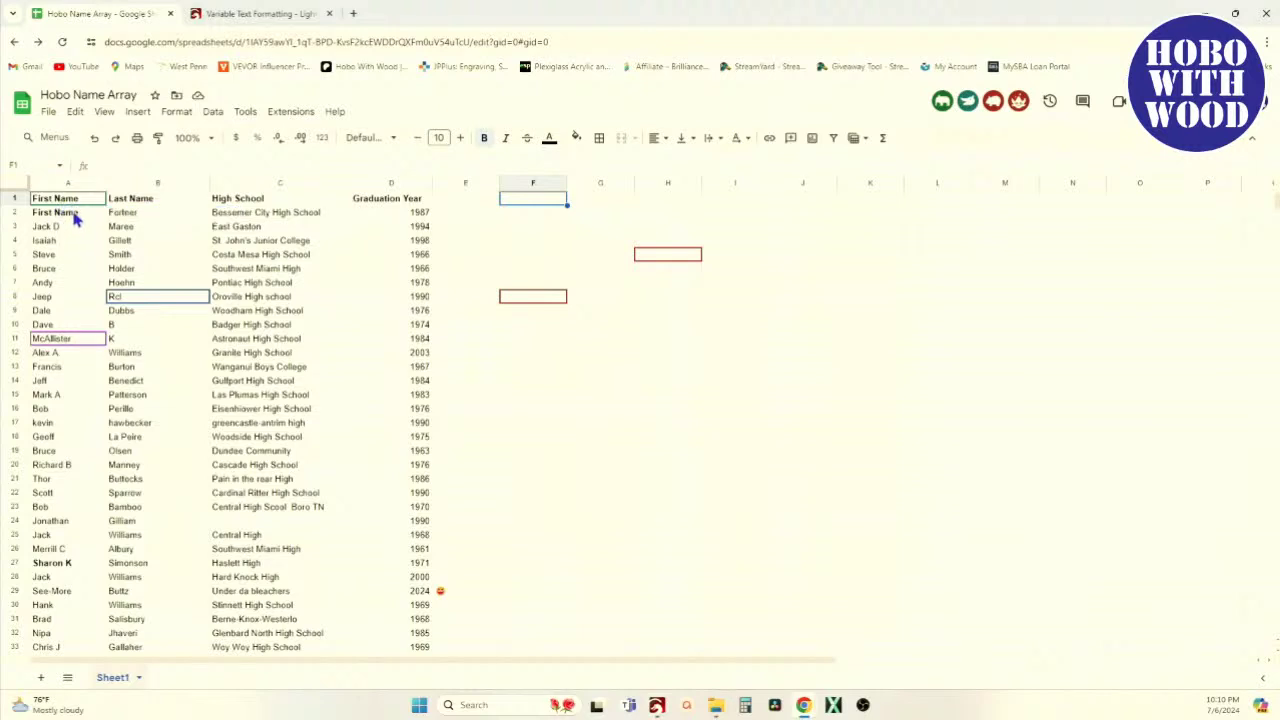
Replace the 'First Name' placeholder in cell A2 with an actual first name
{"action": "left_click", "coordinate": [75, 214]}
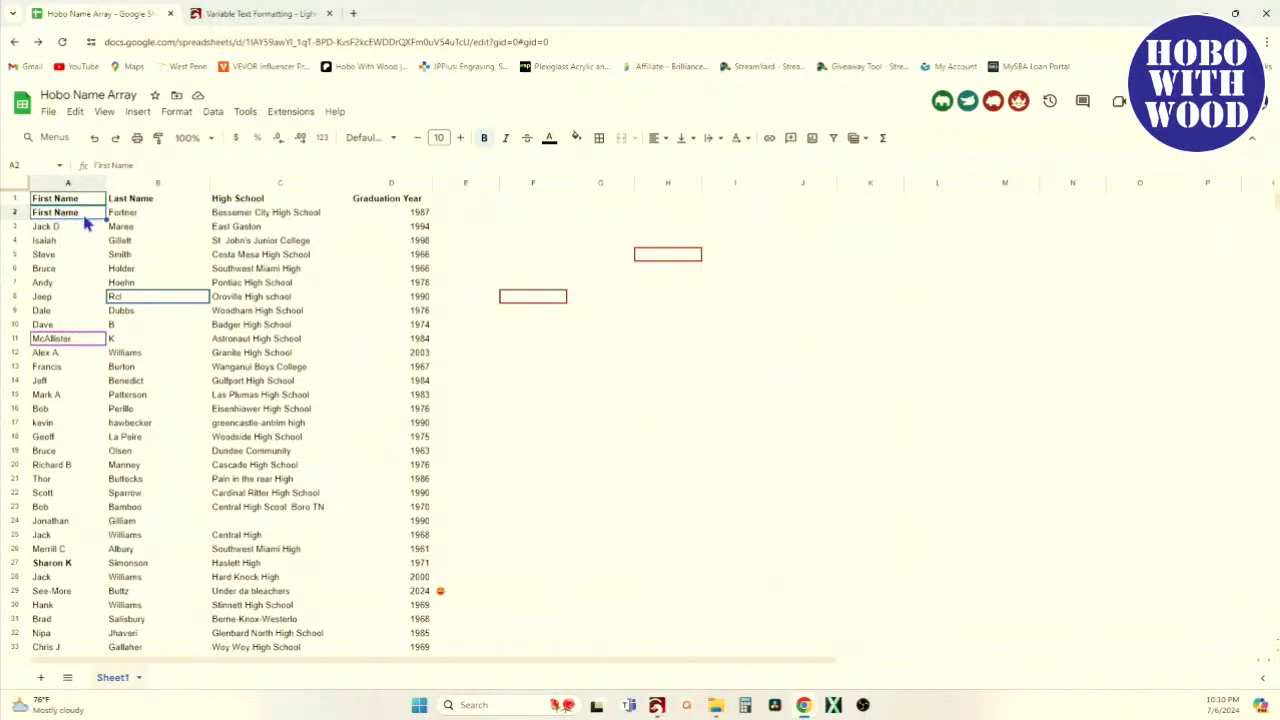
{"action": "double_click", "coordinate": [84, 217]}
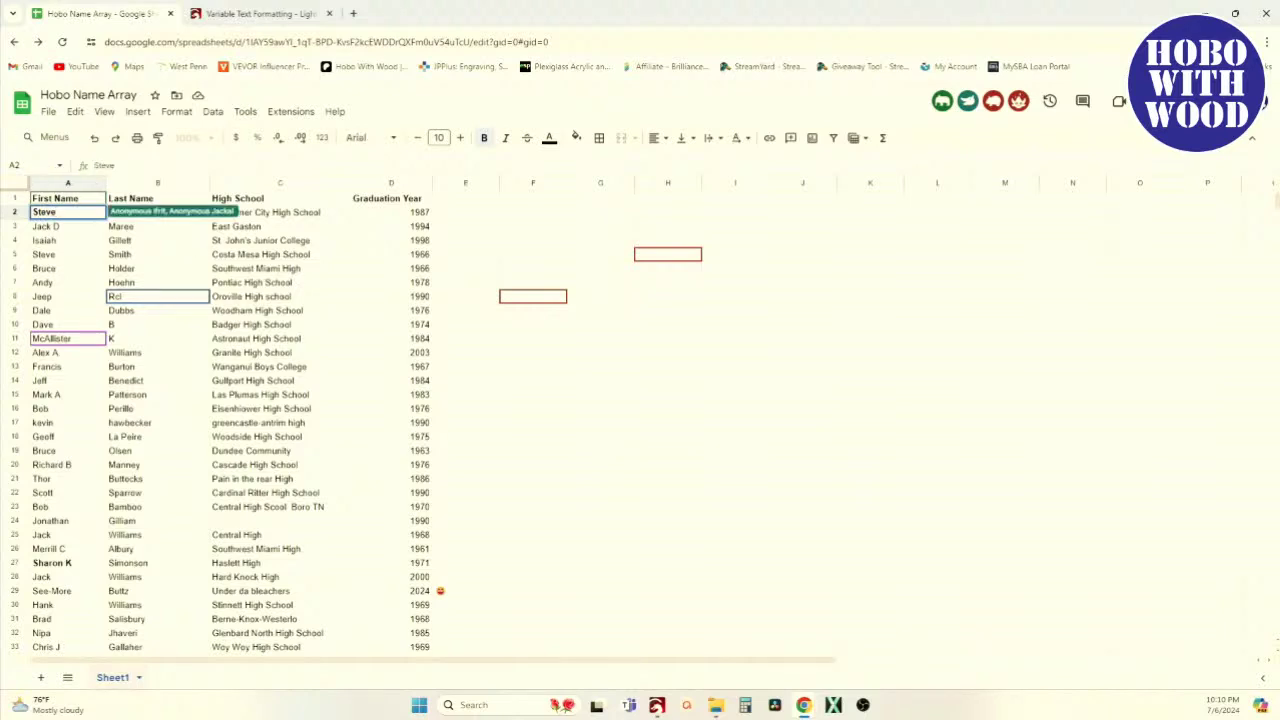
{"action": "left_click", "coordinate": [37, 238]}
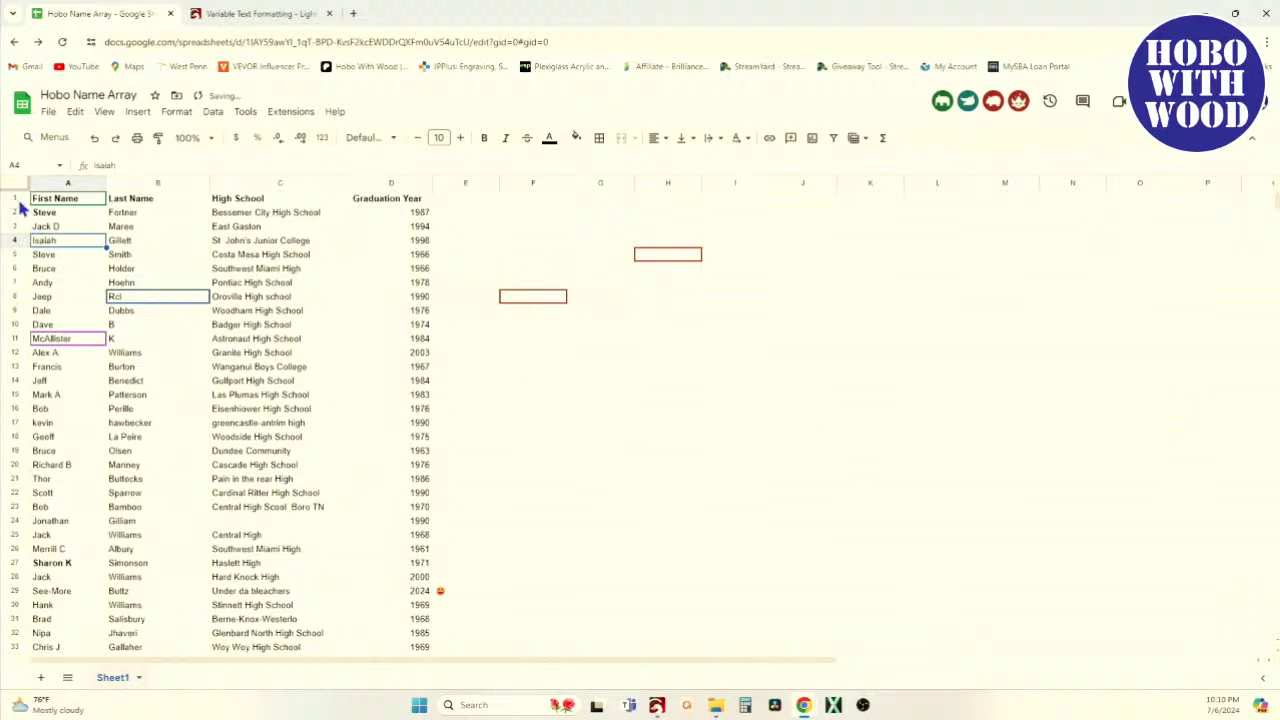
{"action": "left_click", "coordinate": [14, 198]}
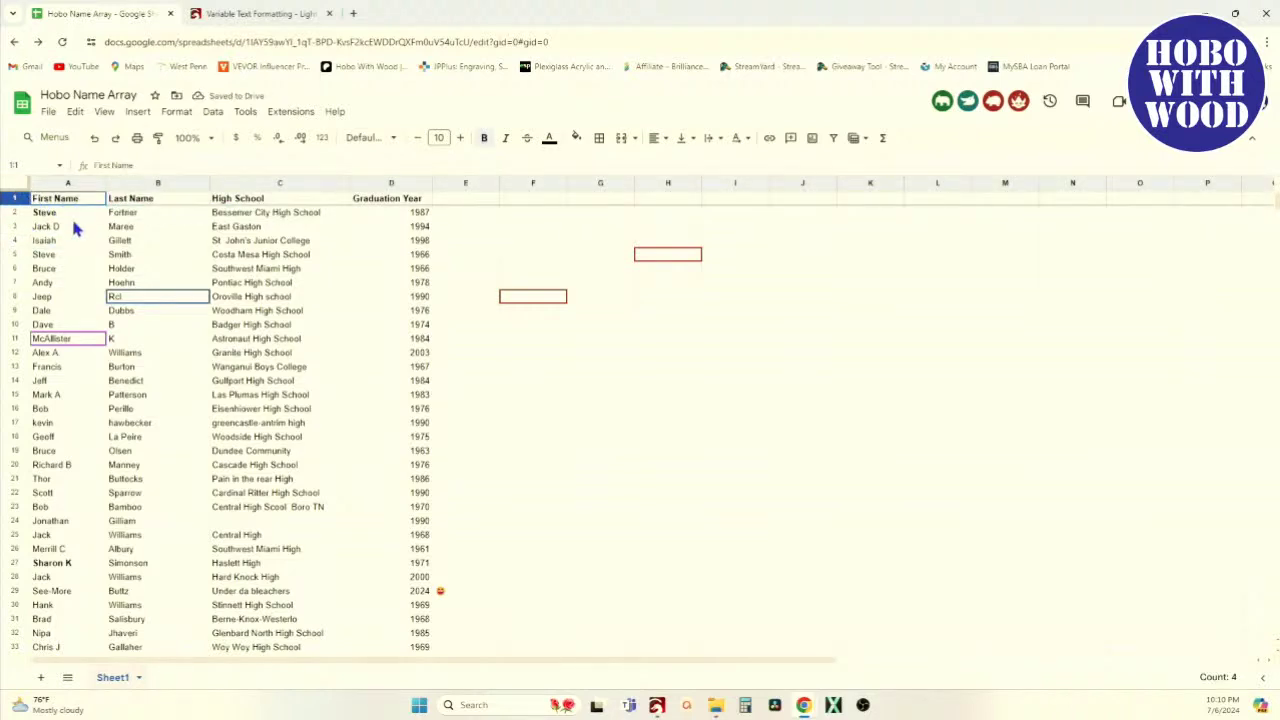
{"action": "key", "text": "alt+Tab"}
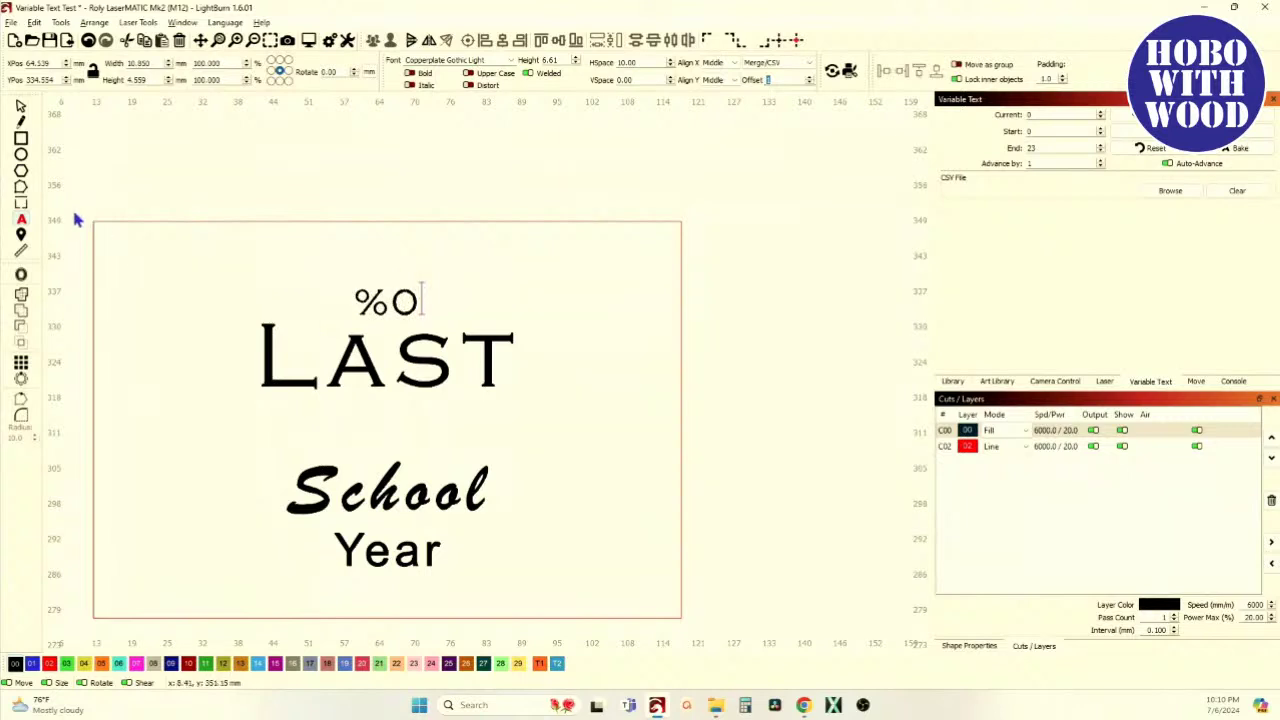
Replace LAST with %1 and School with %2
{"action": "left_click", "coordinate": [488, 375]}
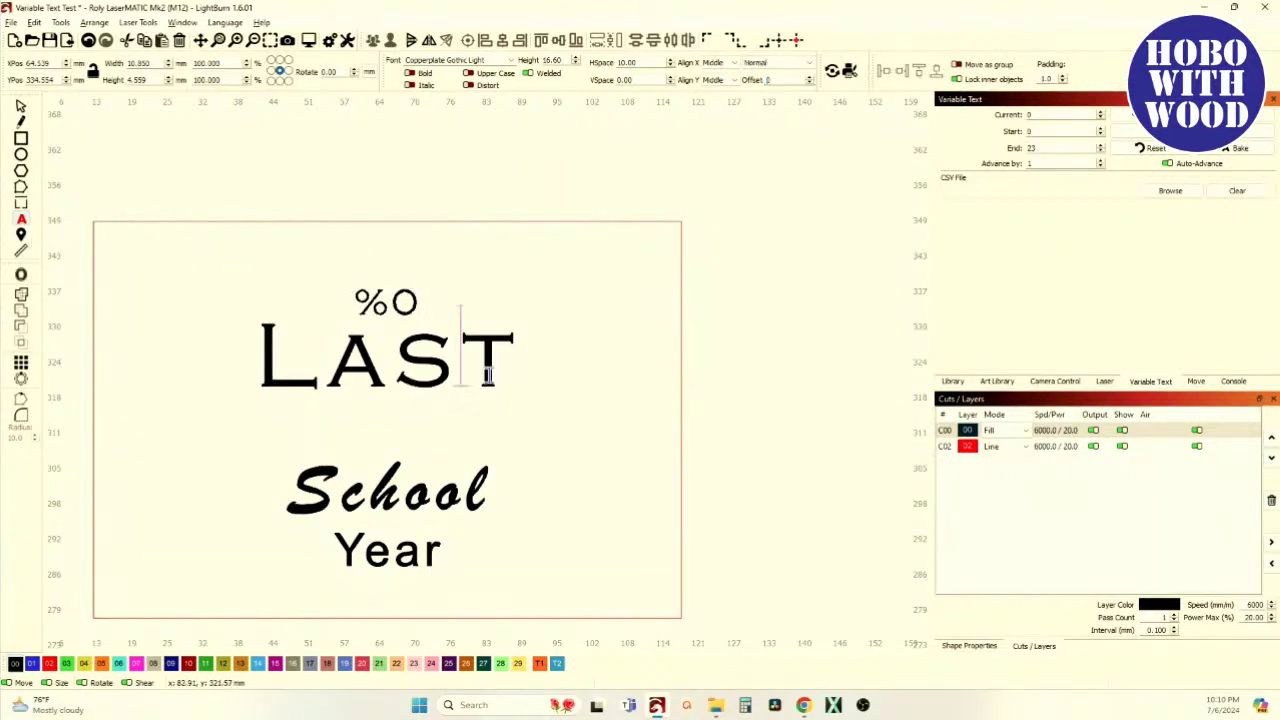
{"action": "key", "text": "Right"}
{"action": "key", "text": "BackSpace"}
{"action": "key", "text": "BackSpace"}
{"action": "key", "text": "BackSpace"}
{"action": "key", "text": "BackSpace"}
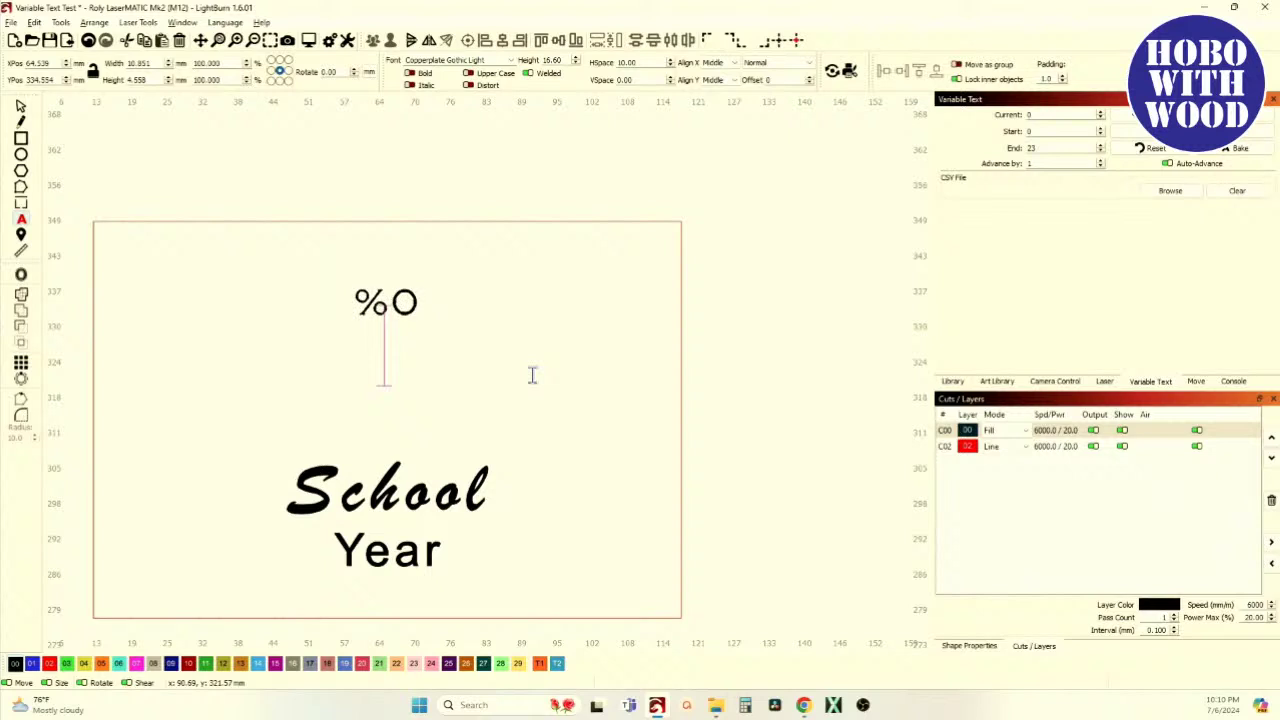
{"action": "type", "text": "%1"}
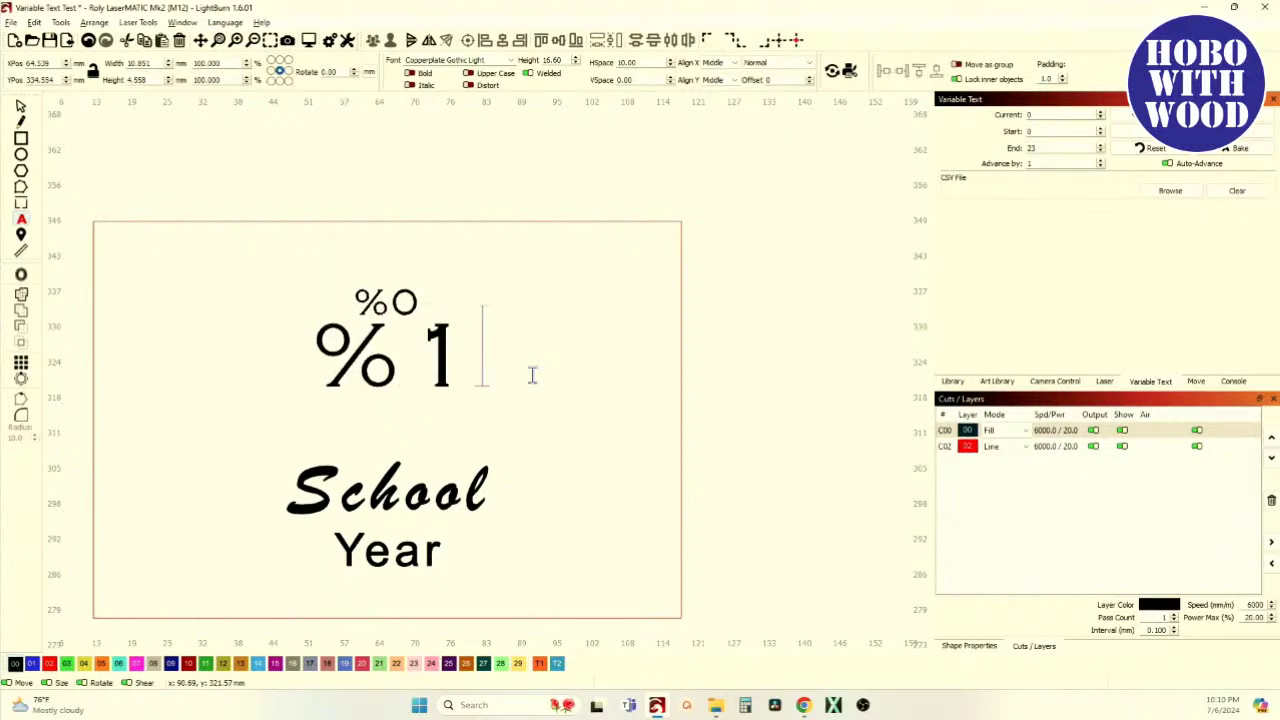
{"action": "left_click", "coordinate": [379, 496]}
{"action": "left_click", "coordinate": [484, 494]}
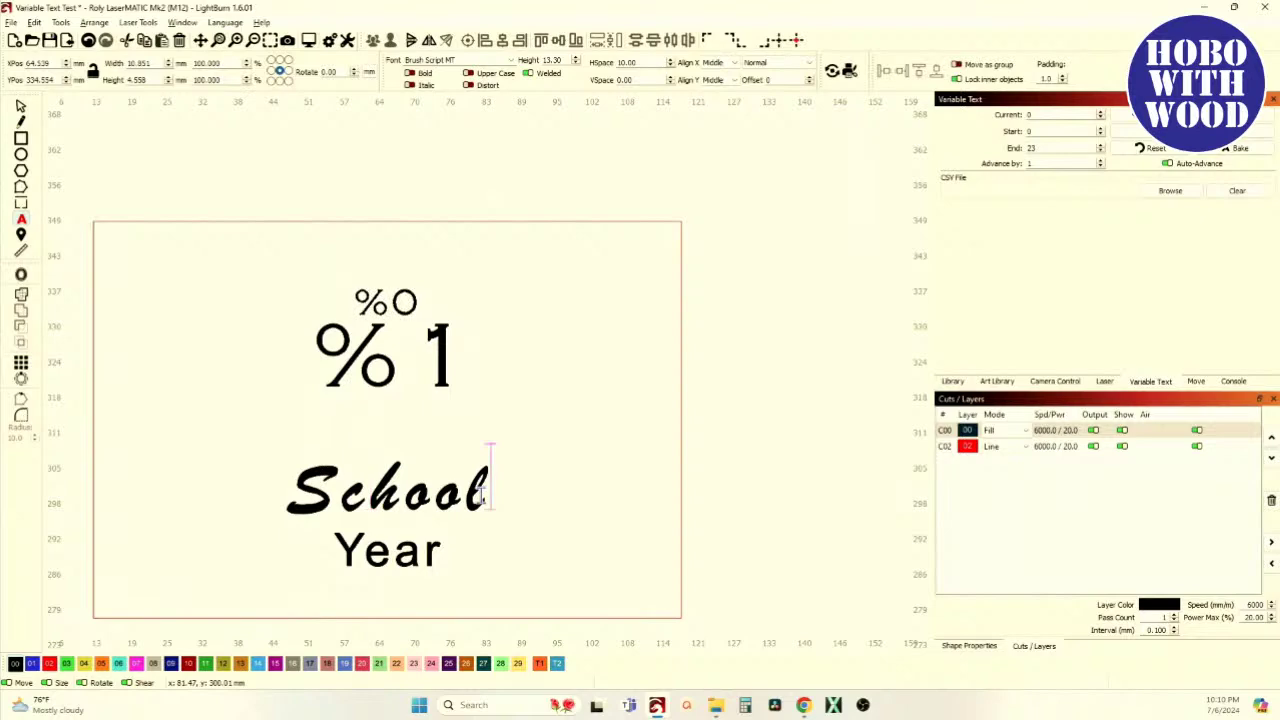
{"action": "key", "text": "BackSpace"}
{"action": "key", "text": "BackSpace"}
{"action": "key", "text": "BackSpace"}
{"action": "key", "text": "BackSpace"}
{"action": "key", "text": "BackSpace"}
{"action": "key", "text": "BackSpace"}
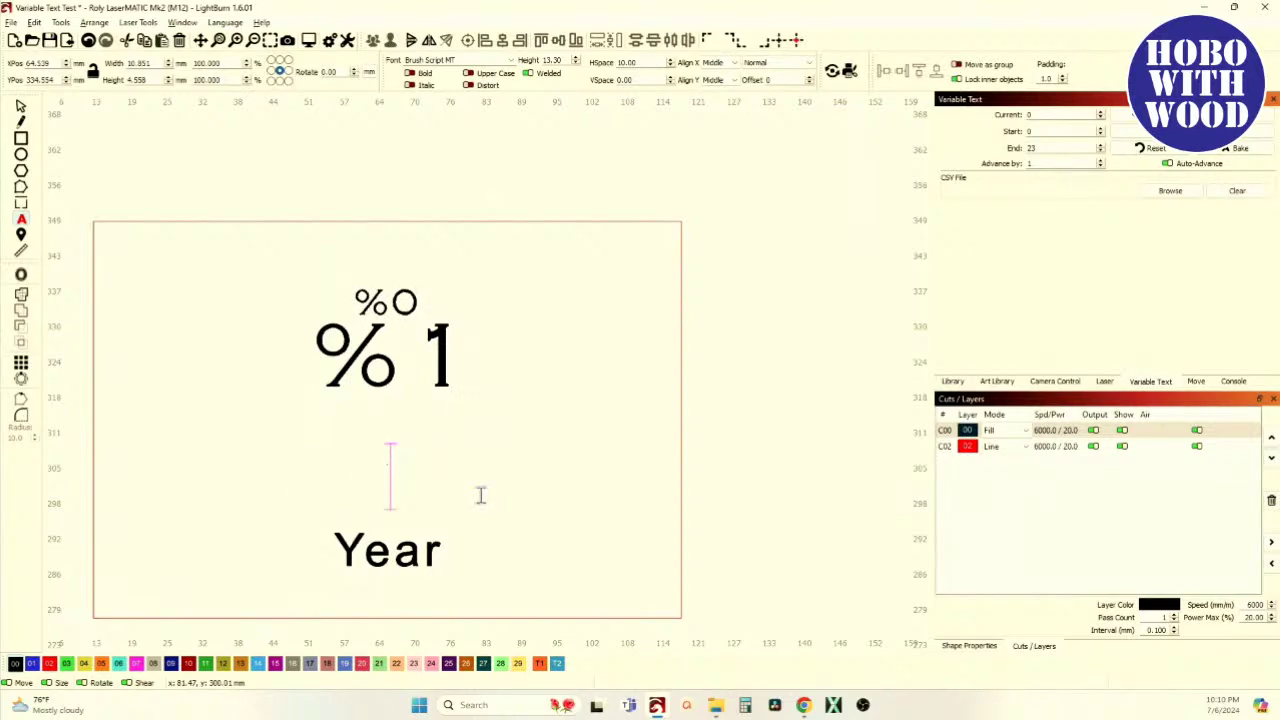
{"action": "key", "text": "alt+Tab"}
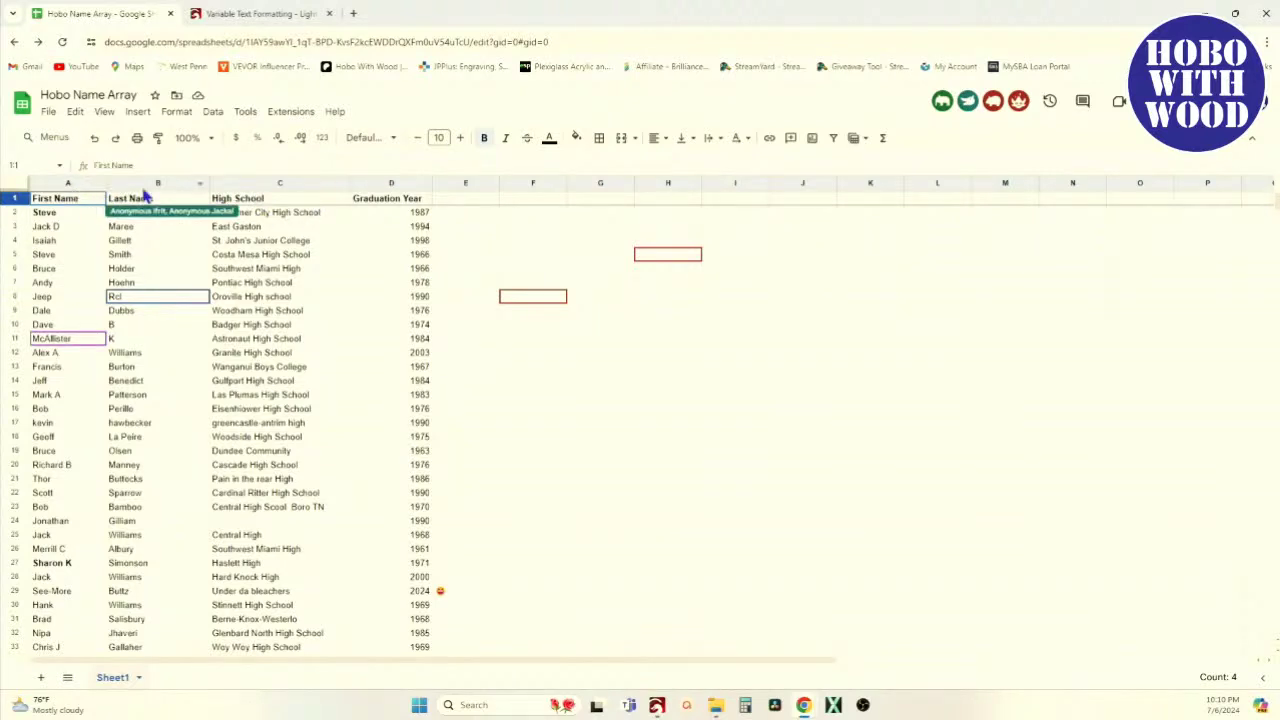
{"action": "key", "text": "alt+Tab"}
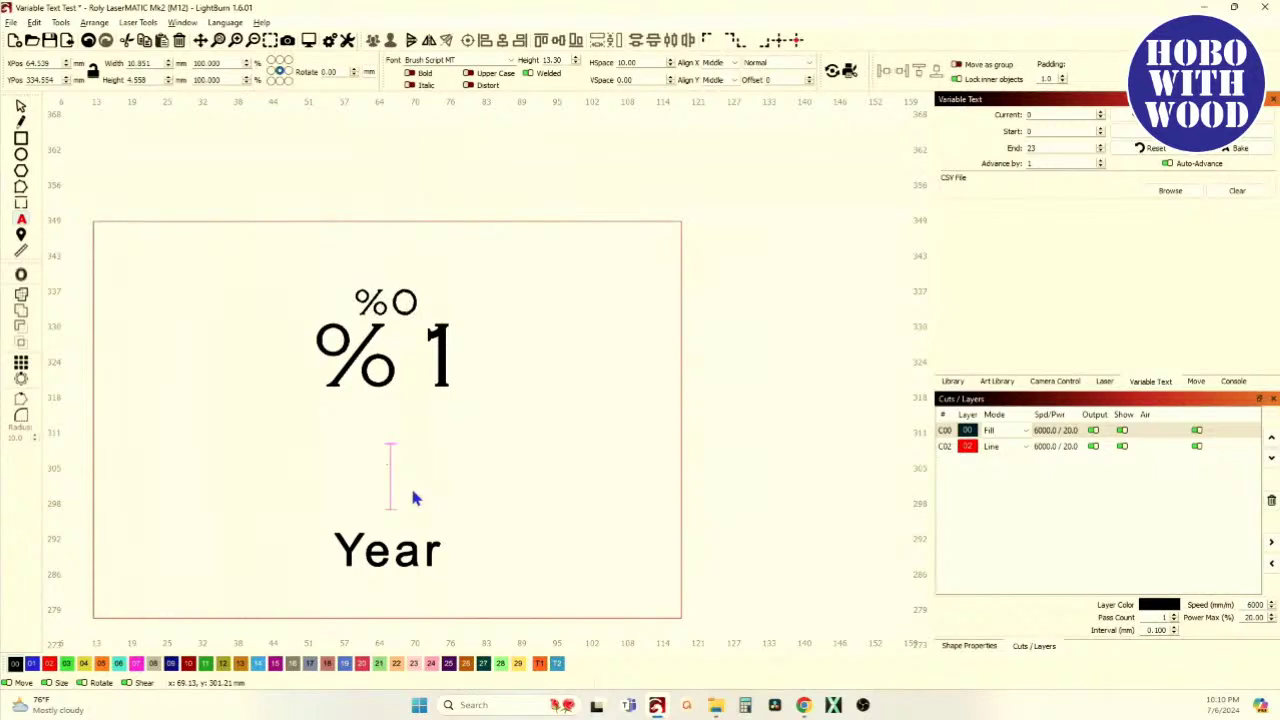
{"action": "type", "text": "%2"}
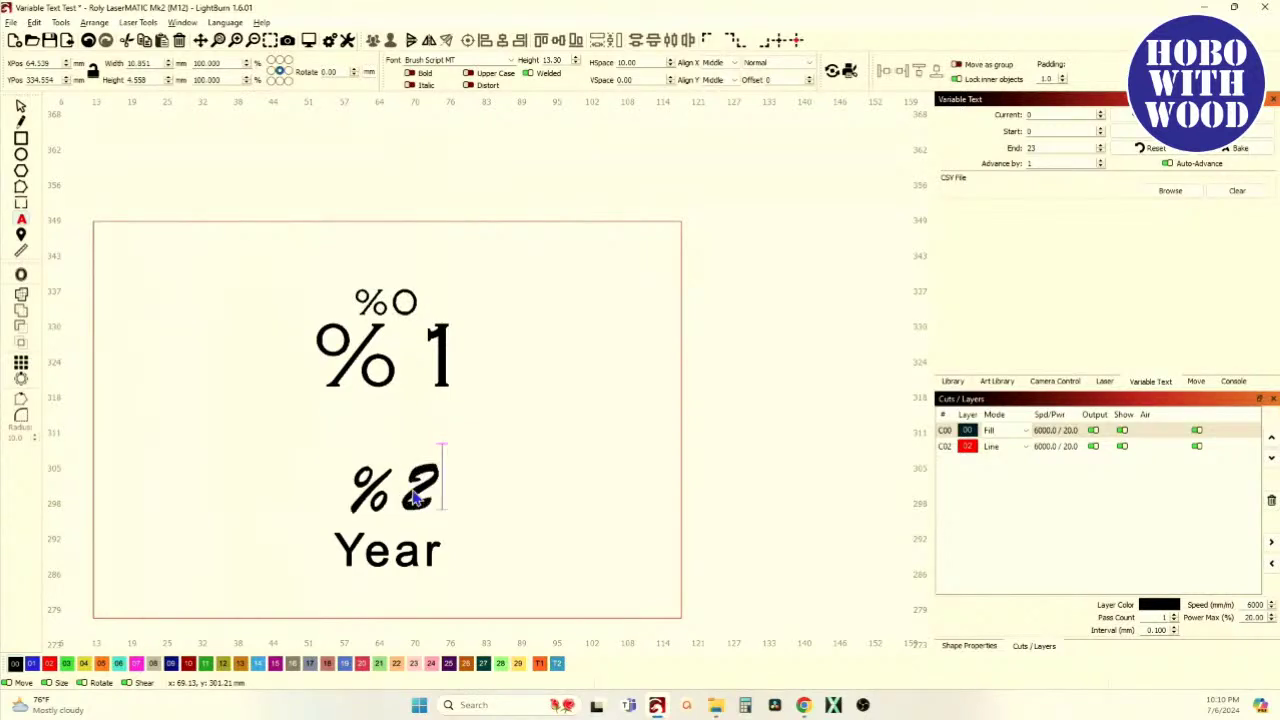
Replace Year with %3
{"action": "left_click", "coordinate": [428, 550]}
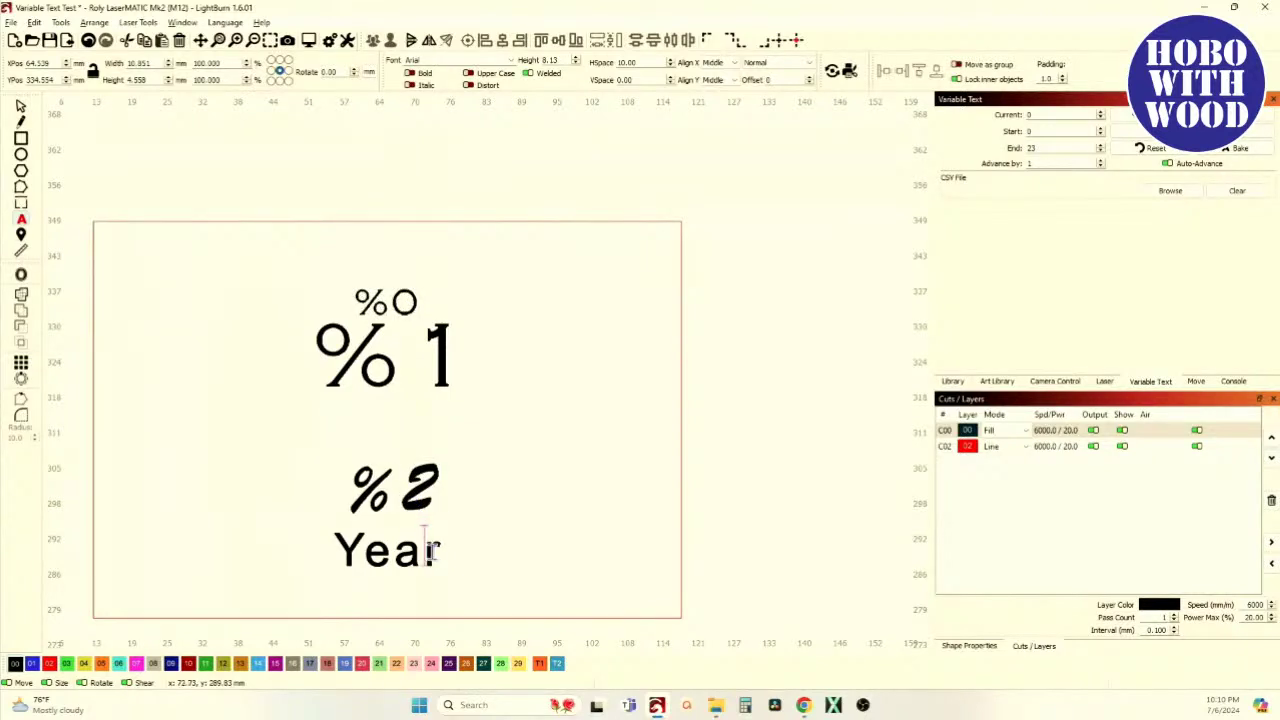
{"action": "left_click", "coordinate": [437, 550]}
{"action": "key", "text": "BackSpace"}
{"action": "key", "text": "BackSpace"}
{"action": "key", "text": "BackSpace"}
{"action": "key", "text": "BackSpace"}
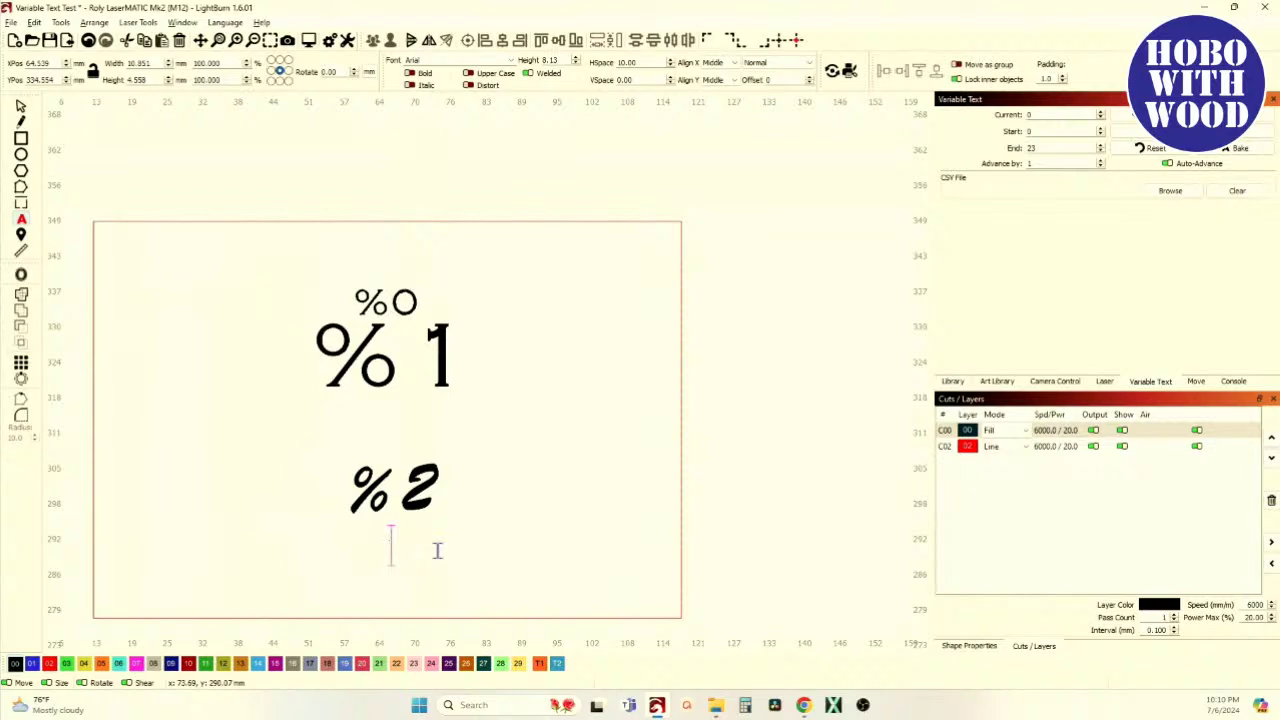
{"action": "type", "text": "%3"}
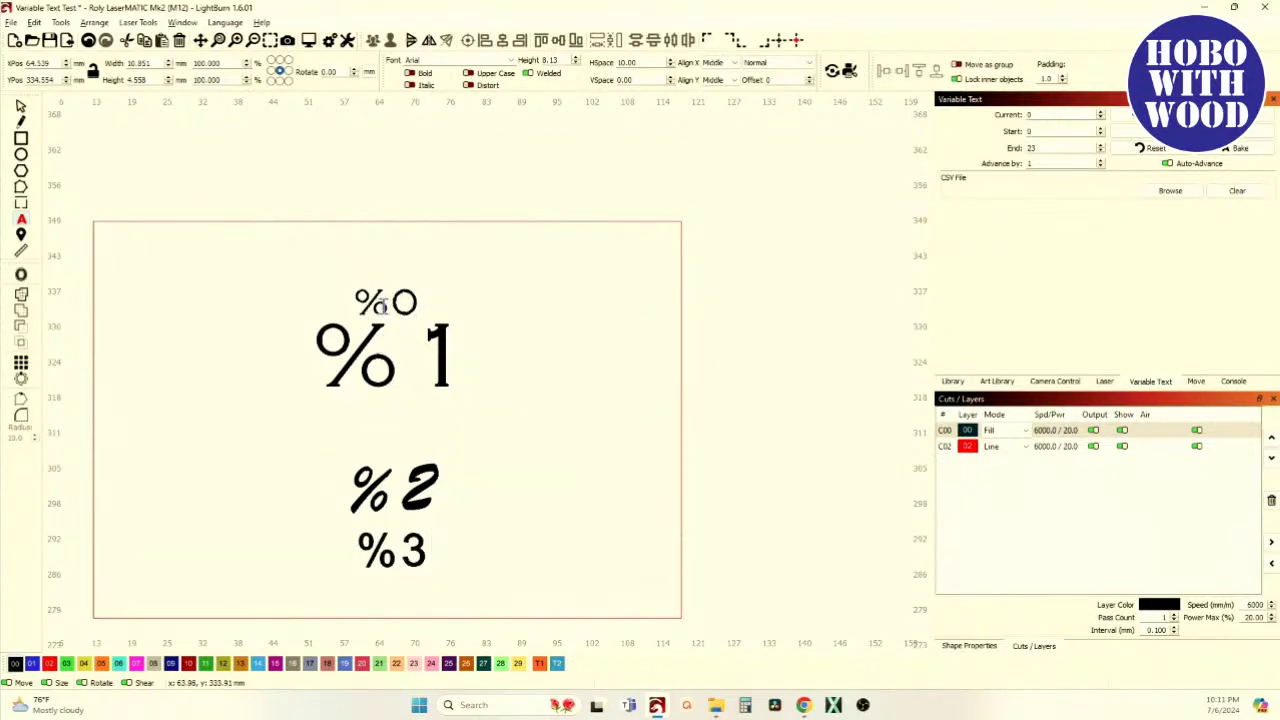
{"action": "left_click", "coordinate": [383, 304]}
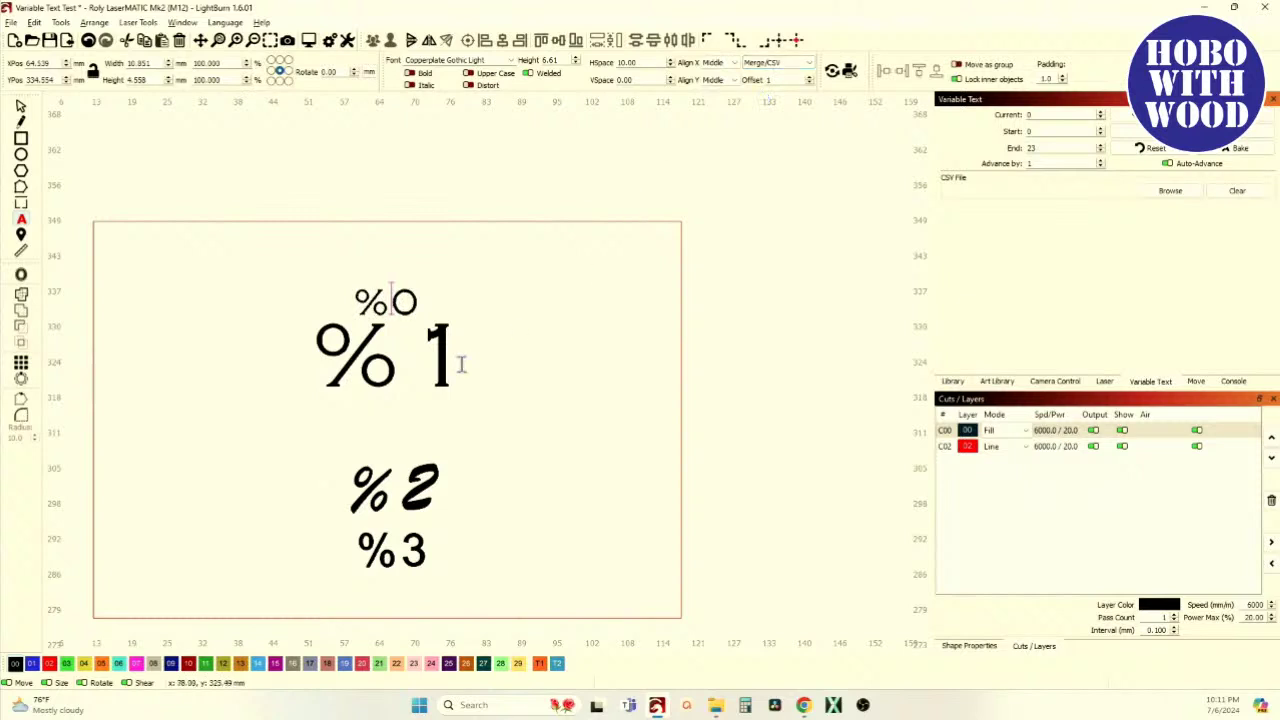
Set the %1 line's variable text mode to Merge/CSV
{"action": "left_click", "coordinate": [402, 362]}
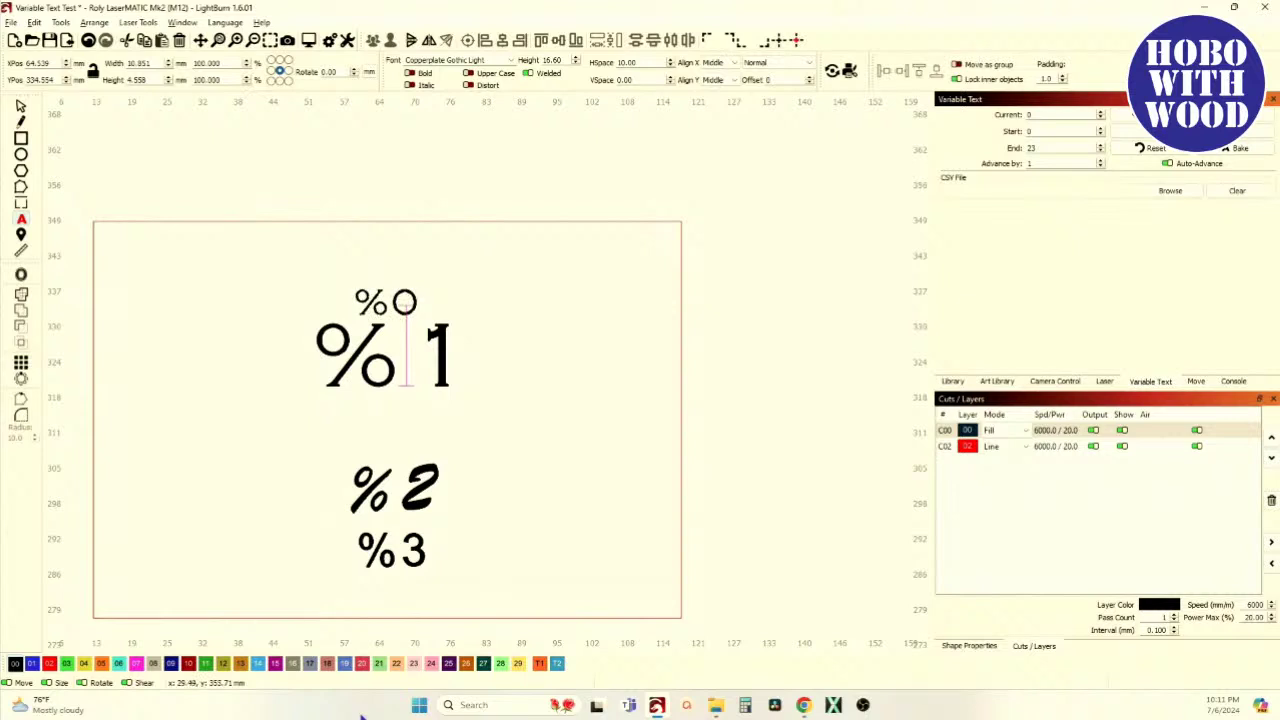
{"action": "left_click", "coordinate": [21, 106]}
{"action": "left_click", "coordinate": [385, 301]}
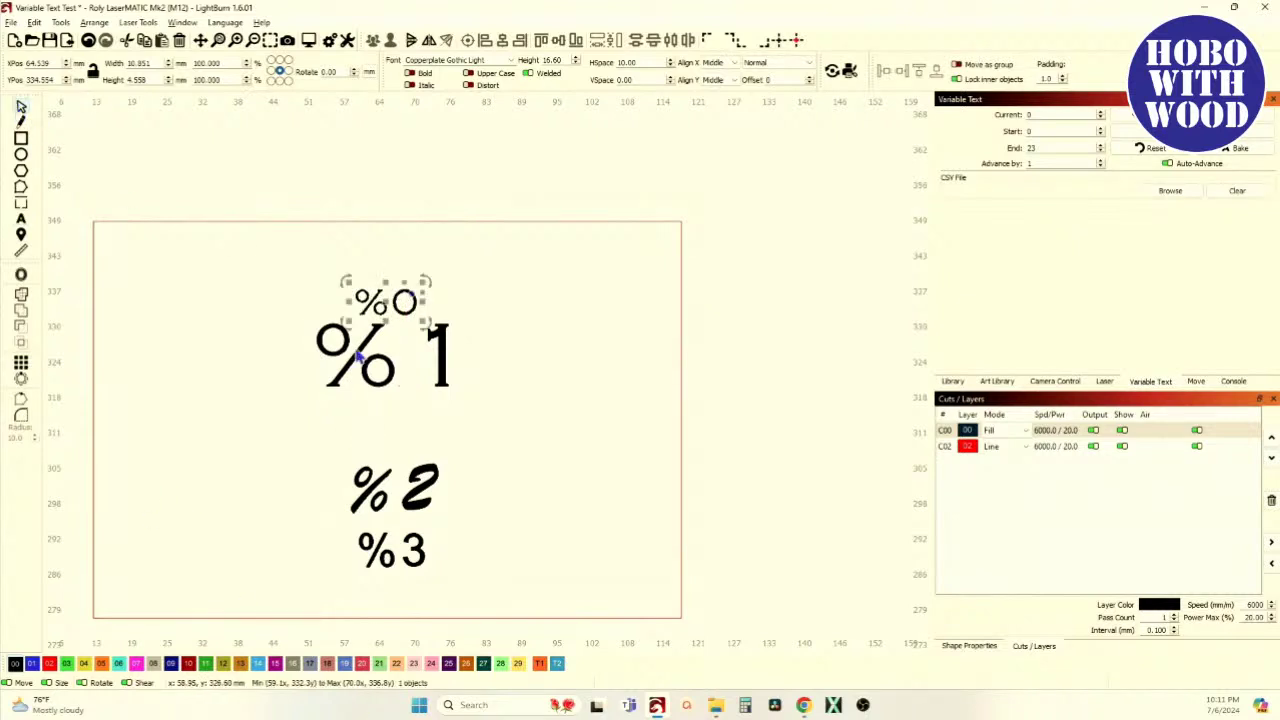
{"action": "left_click", "coordinate": [440, 340]}
{"action": "left_click", "coordinate": [805, 62]}
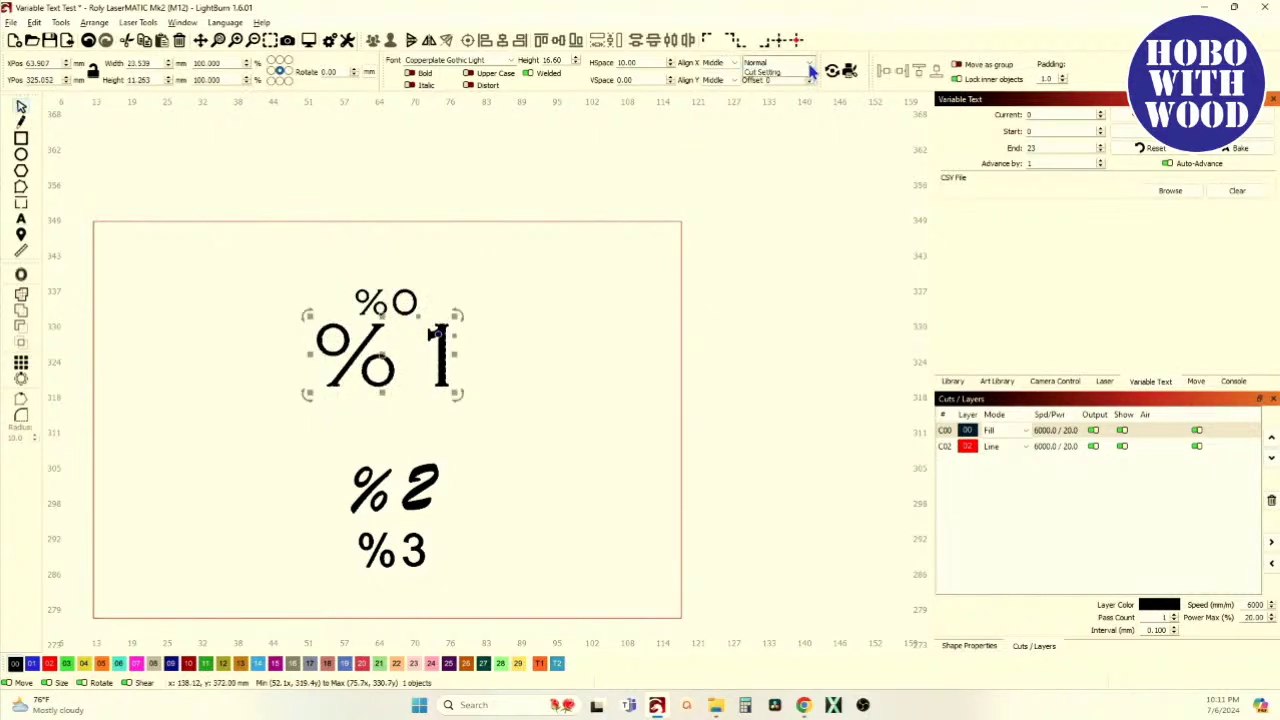
{"action": "left_click", "coordinate": [763, 90]}
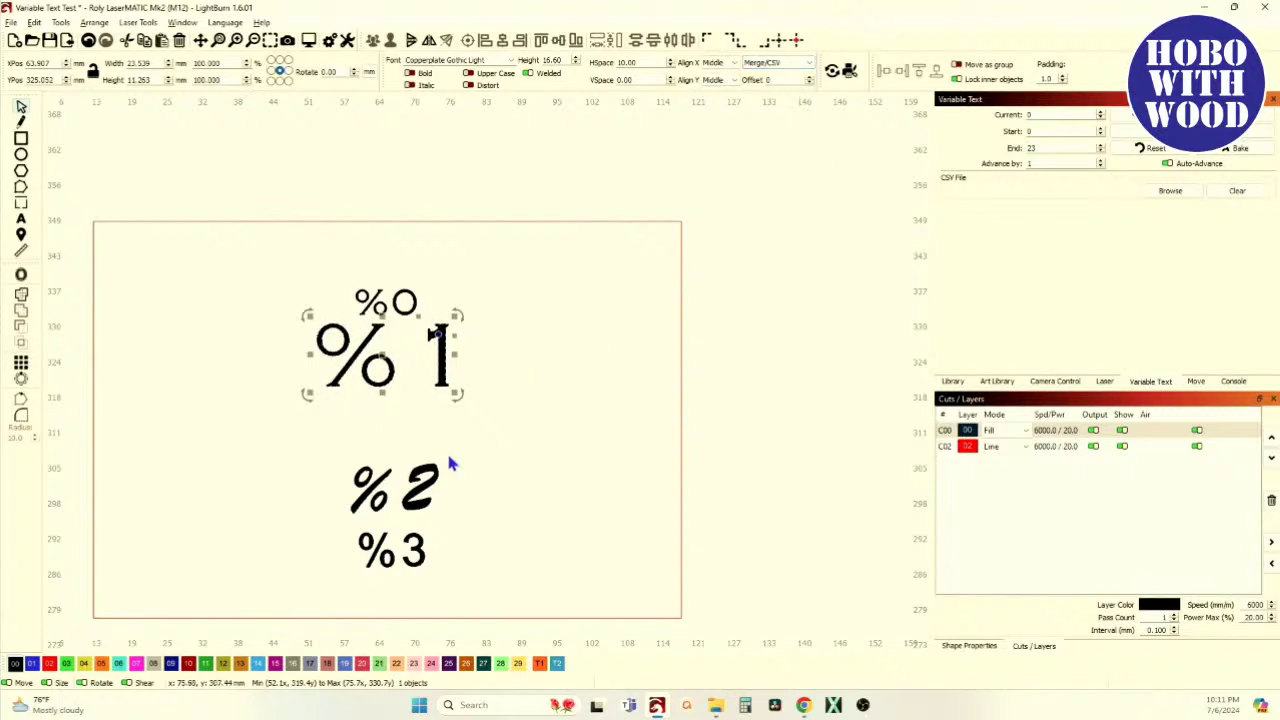
Set the %2 and %3 lines to Merge/CSV mode
{"action": "left_click", "coordinate": [420, 487]}
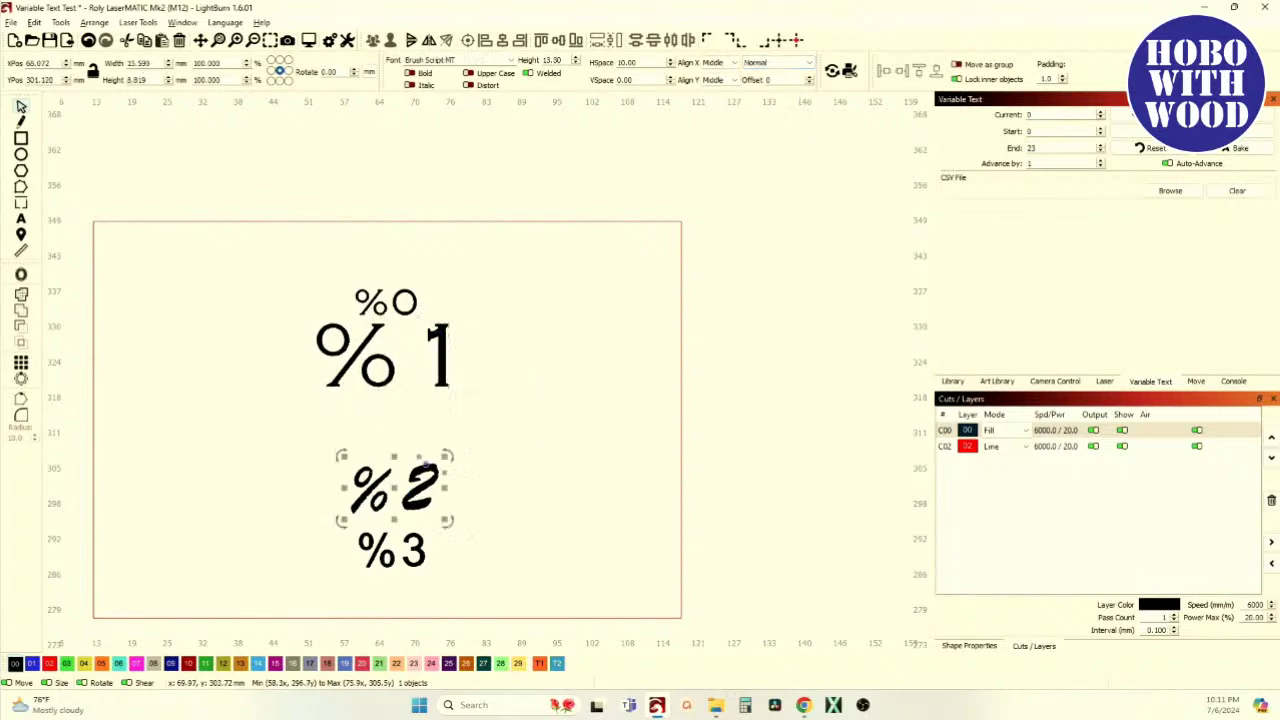
{"action": "left_click", "coordinate": [808, 65]}
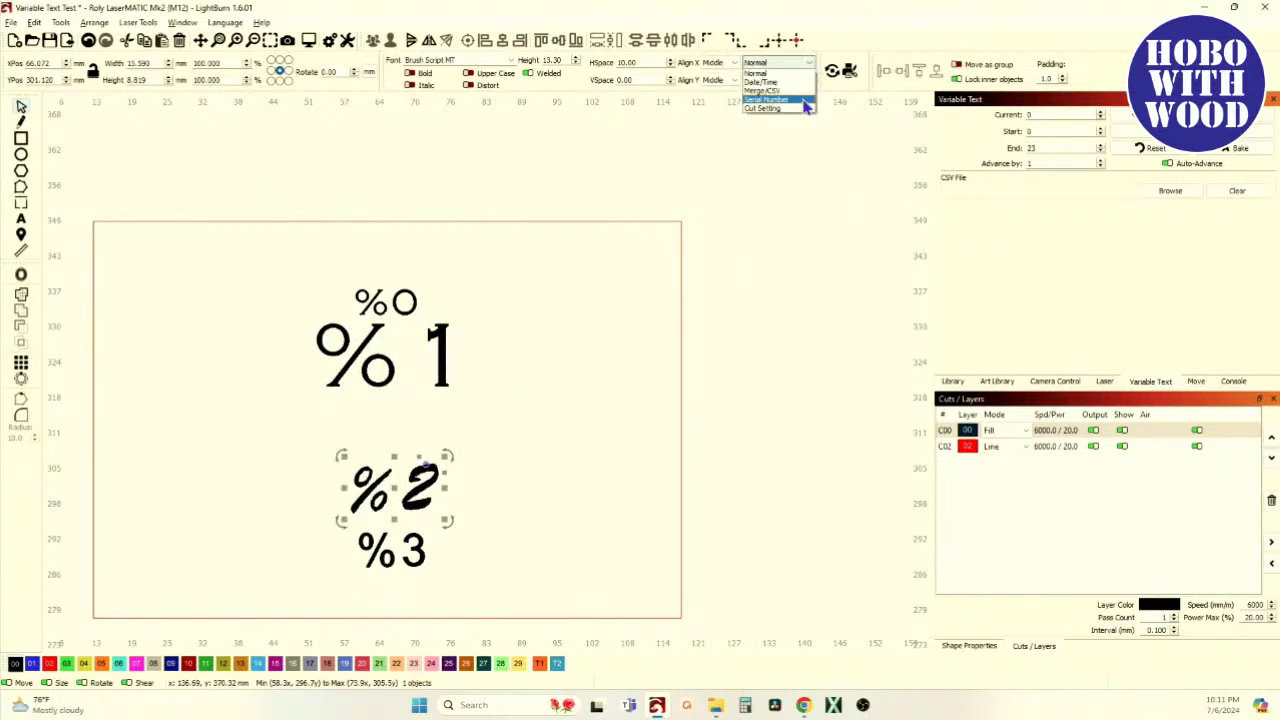
{"action": "left_click", "coordinate": [806, 100]}
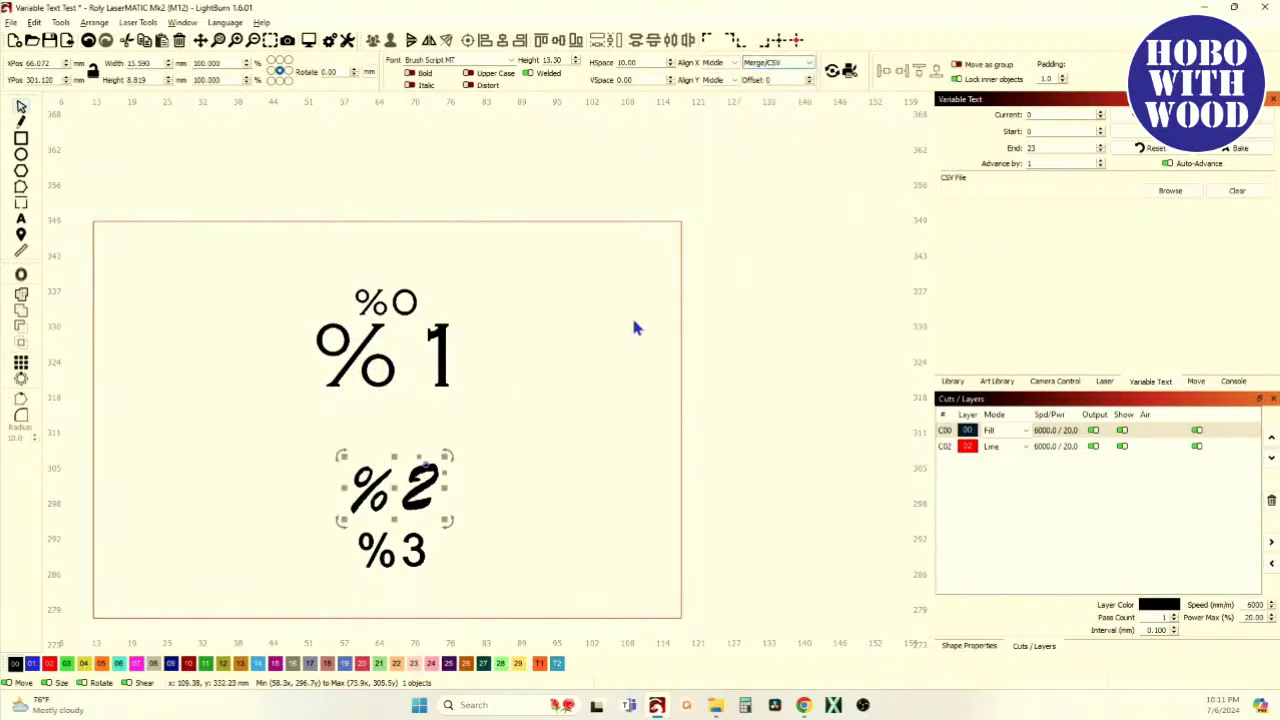
{"action": "left_click", "coordinate": [410, 550]}
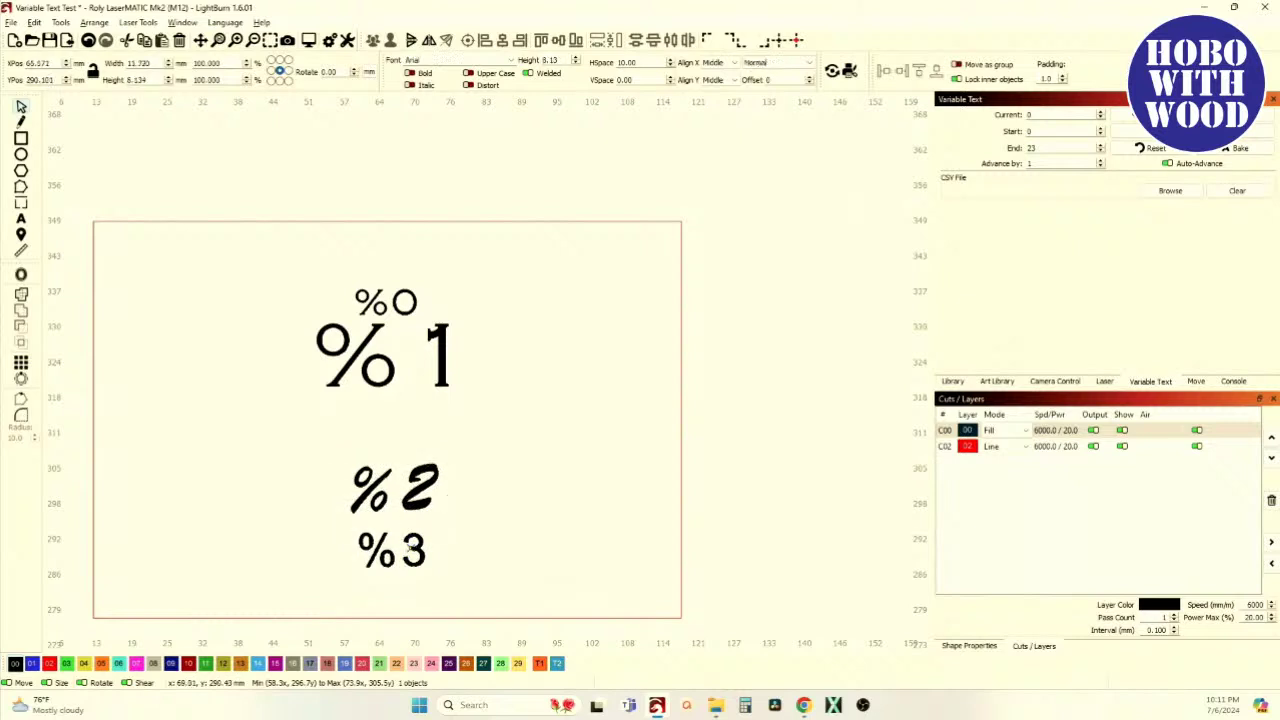
{"action": "left_click", "coordinate": [808, 65]}
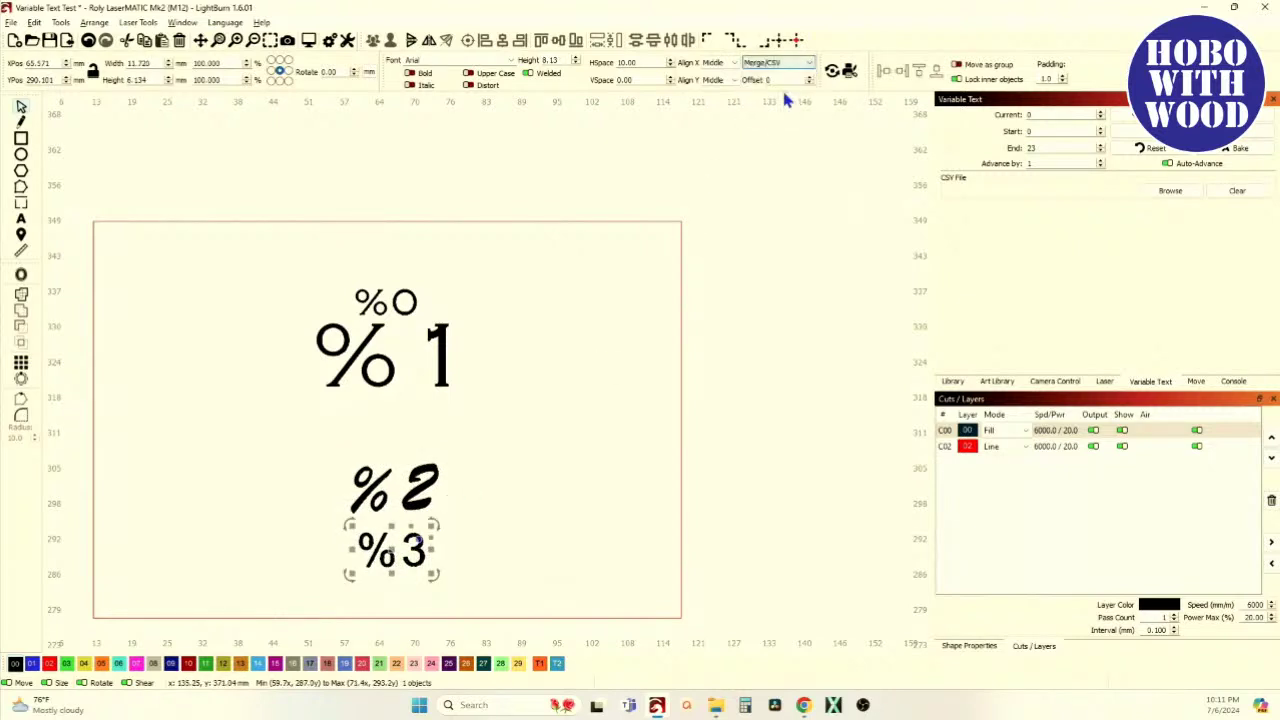
{"action": "left_click", "coordinate": [812, 88]}
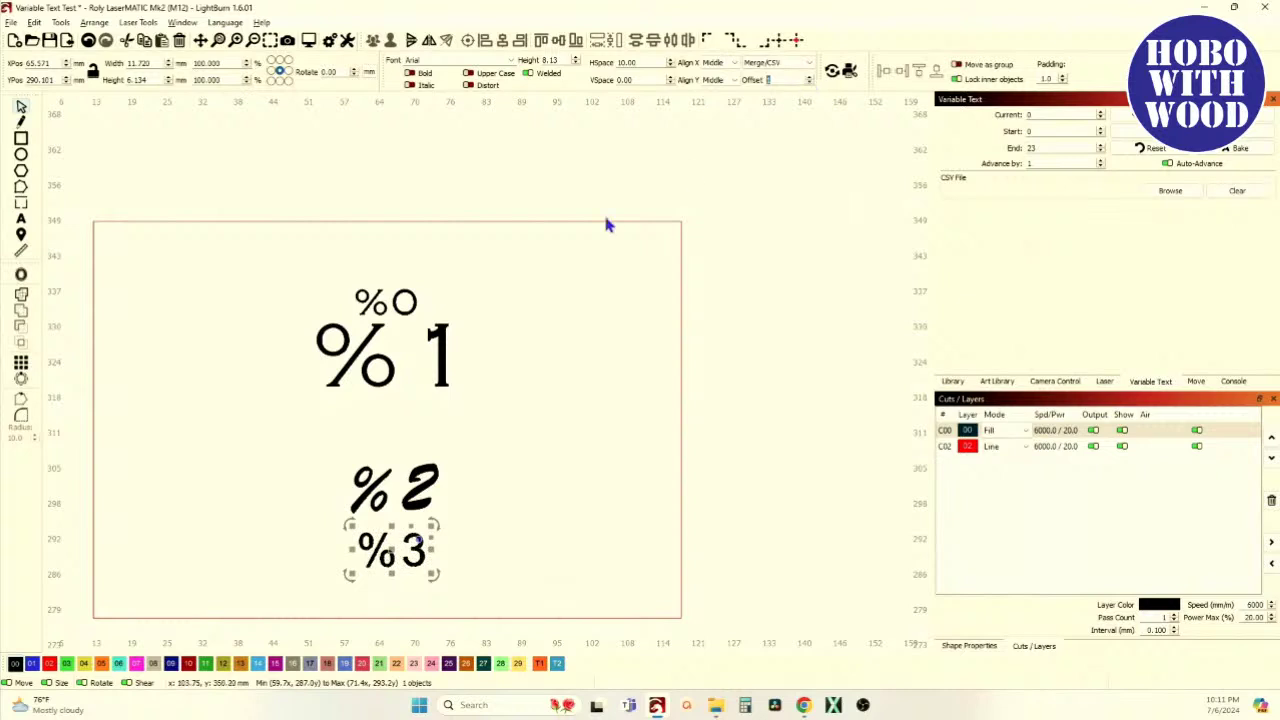
Recheck the %2 and %1 lines' Merge/CSV settings, then deselect everything
{"action": "left_click", "coordinate": [424, 481]}
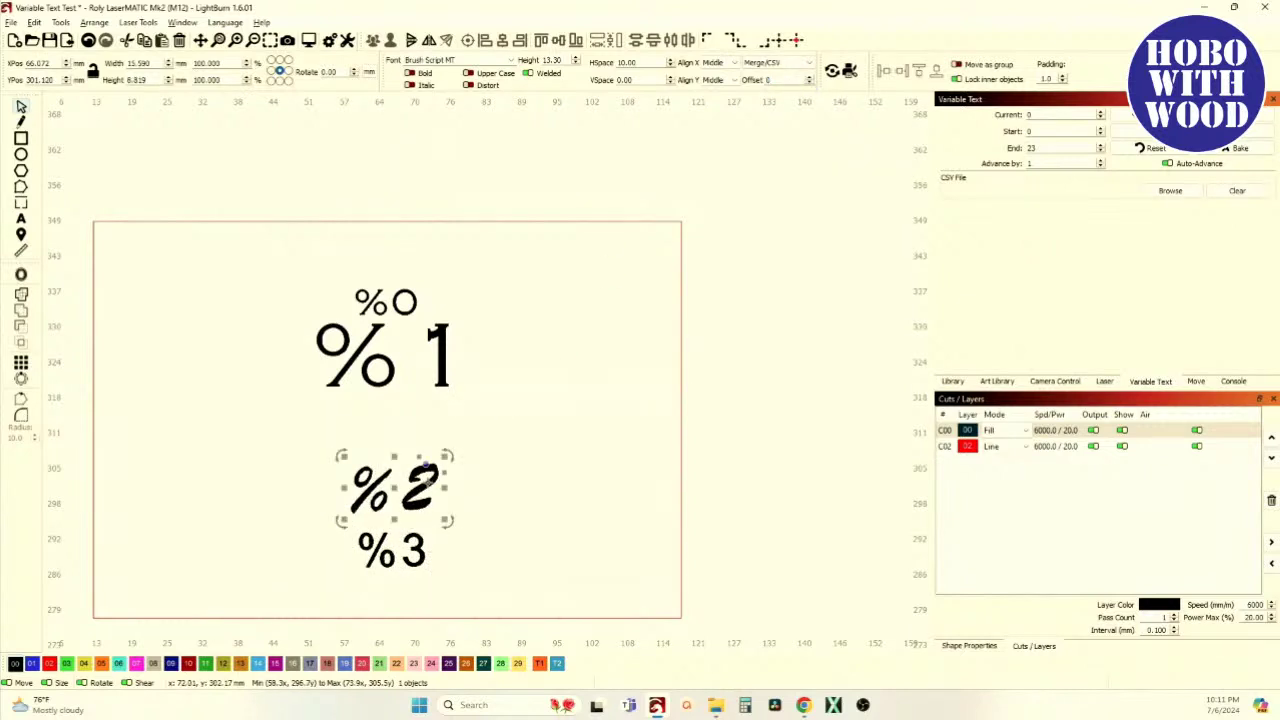
{"action": "scroll", "coordinate": [811, 80], "scroll_direction": "up", "scroll_amount": 13}
{"action": "left_click", "coordinate": [438, 336]}
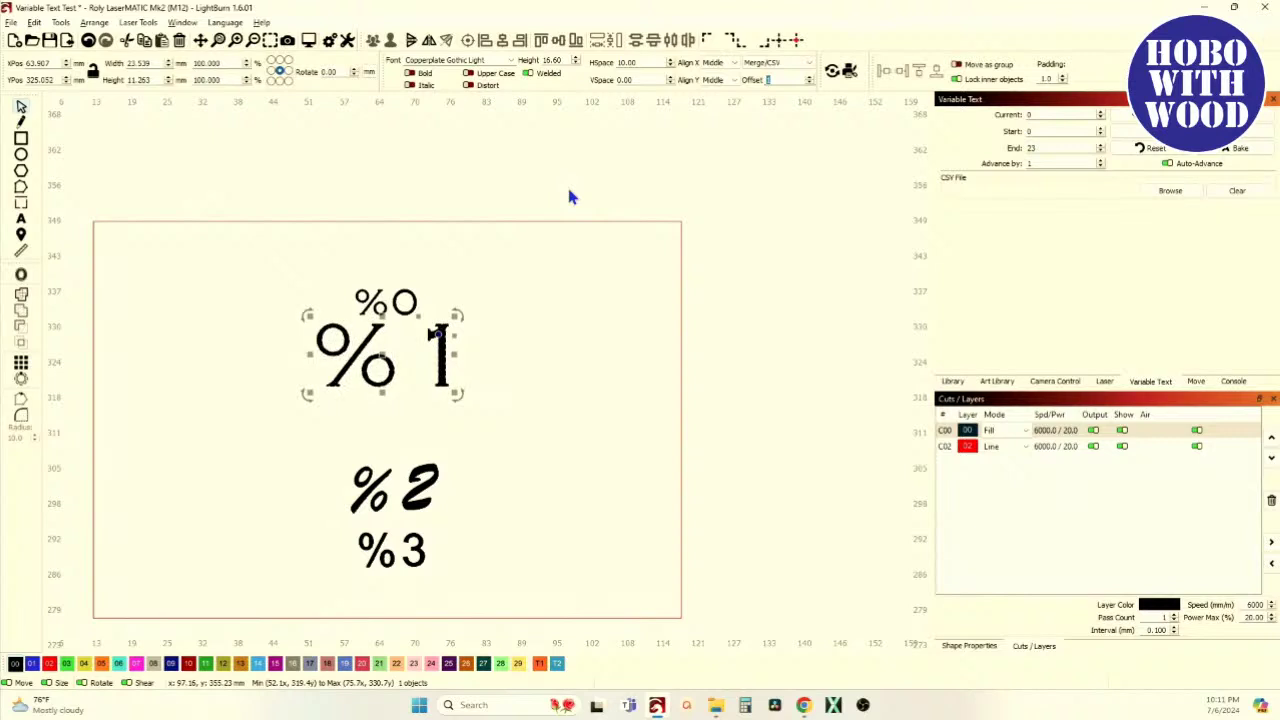
{"action": "left_click", "coordinate": [590, 440]}
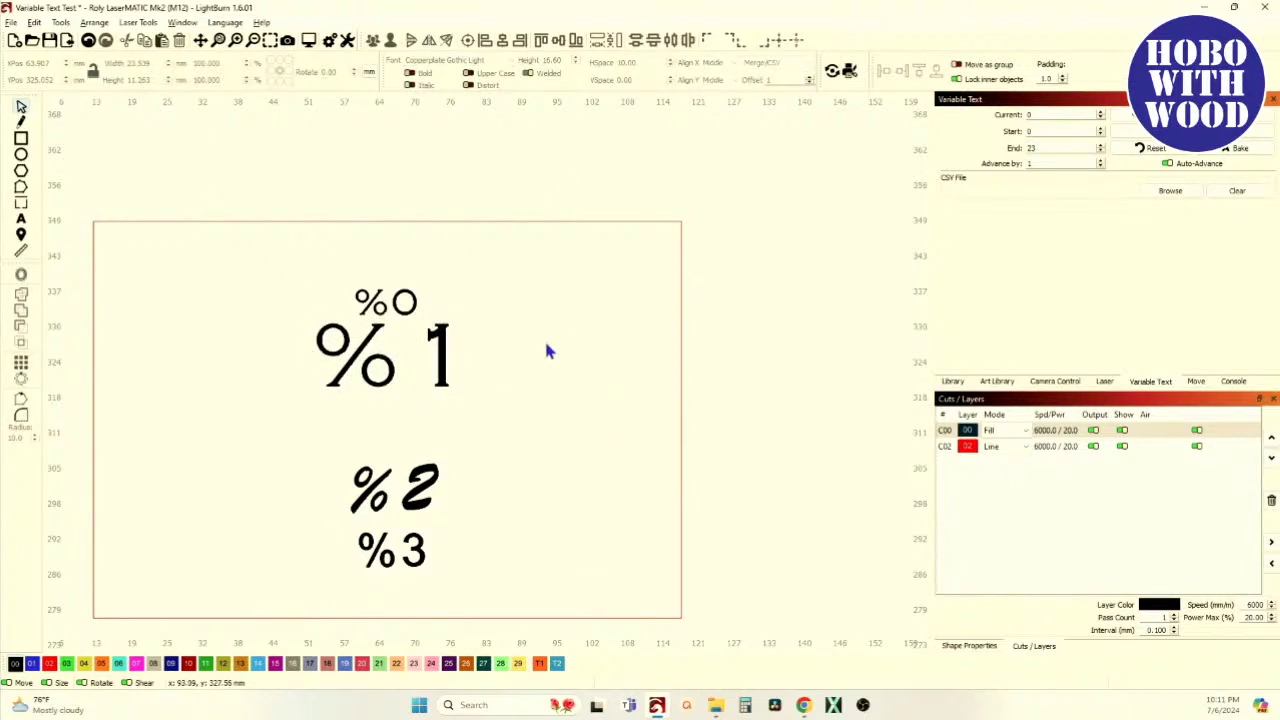
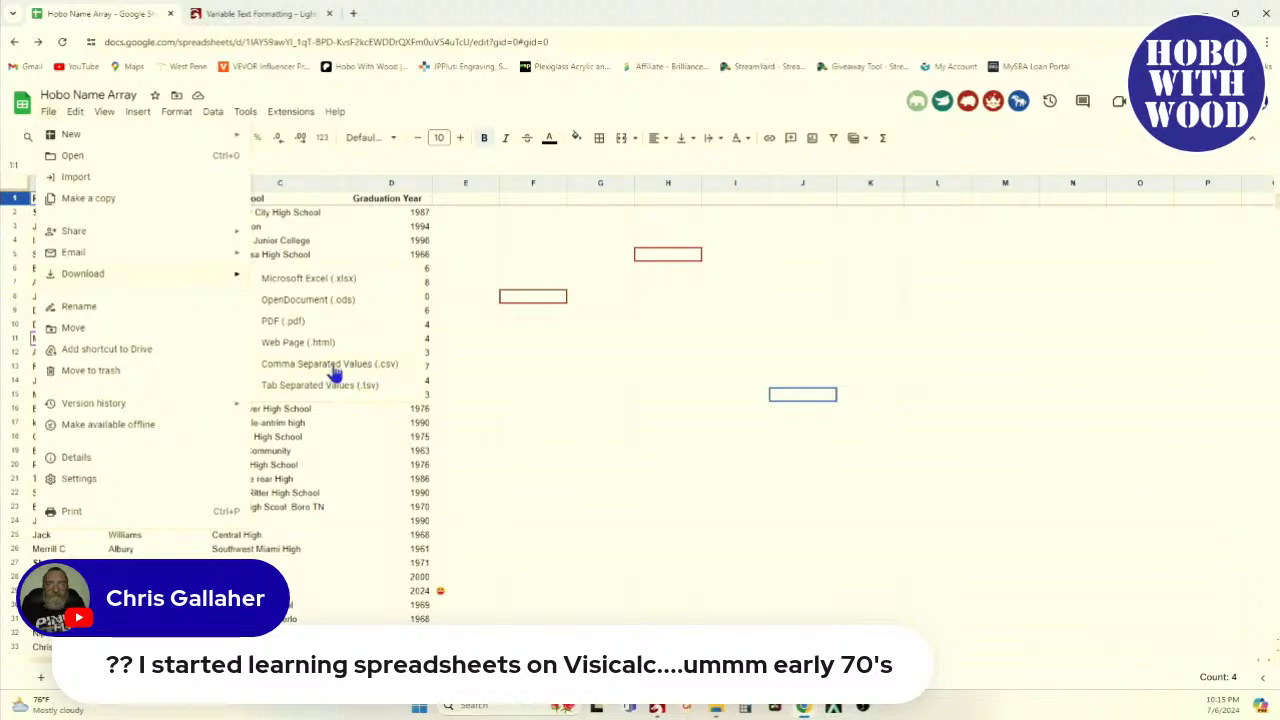
Download the Hobo Name Array sheet as a .csv file, then return to LightBurn
{"action": "left_click", "coordinate": [342, 373]}
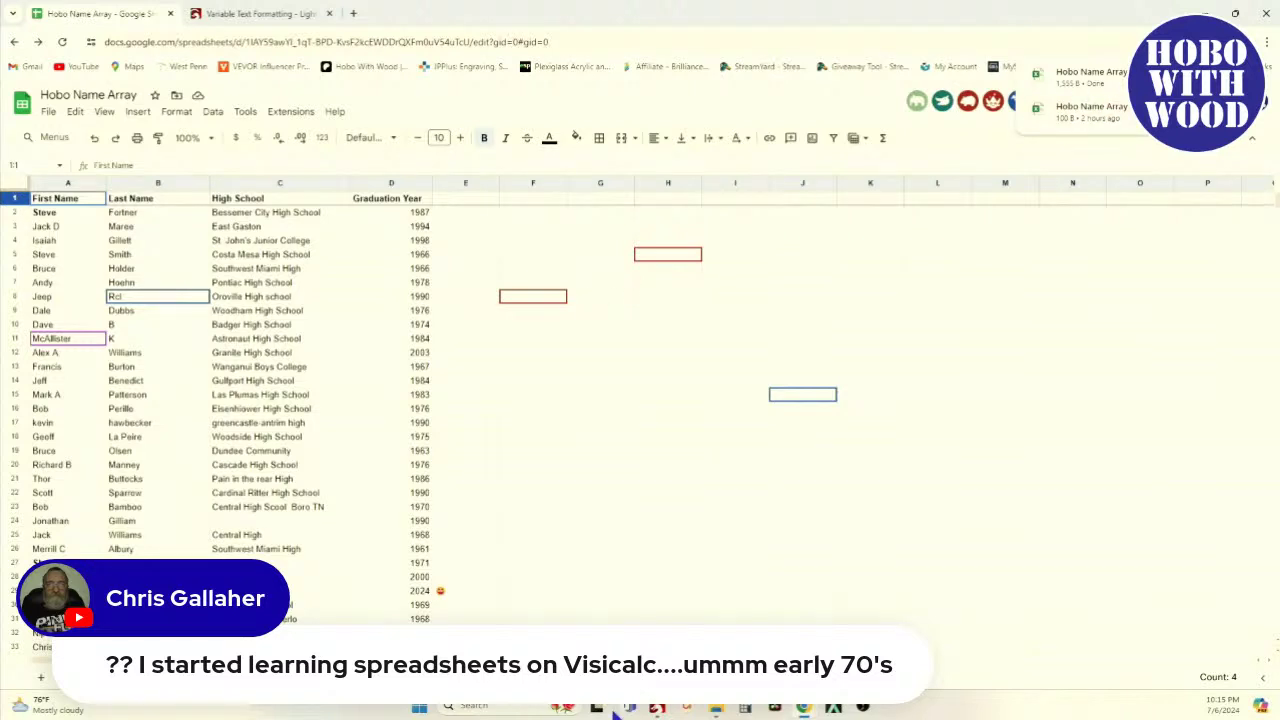
{"action": "left_click", "coordinate": [657, 708]}
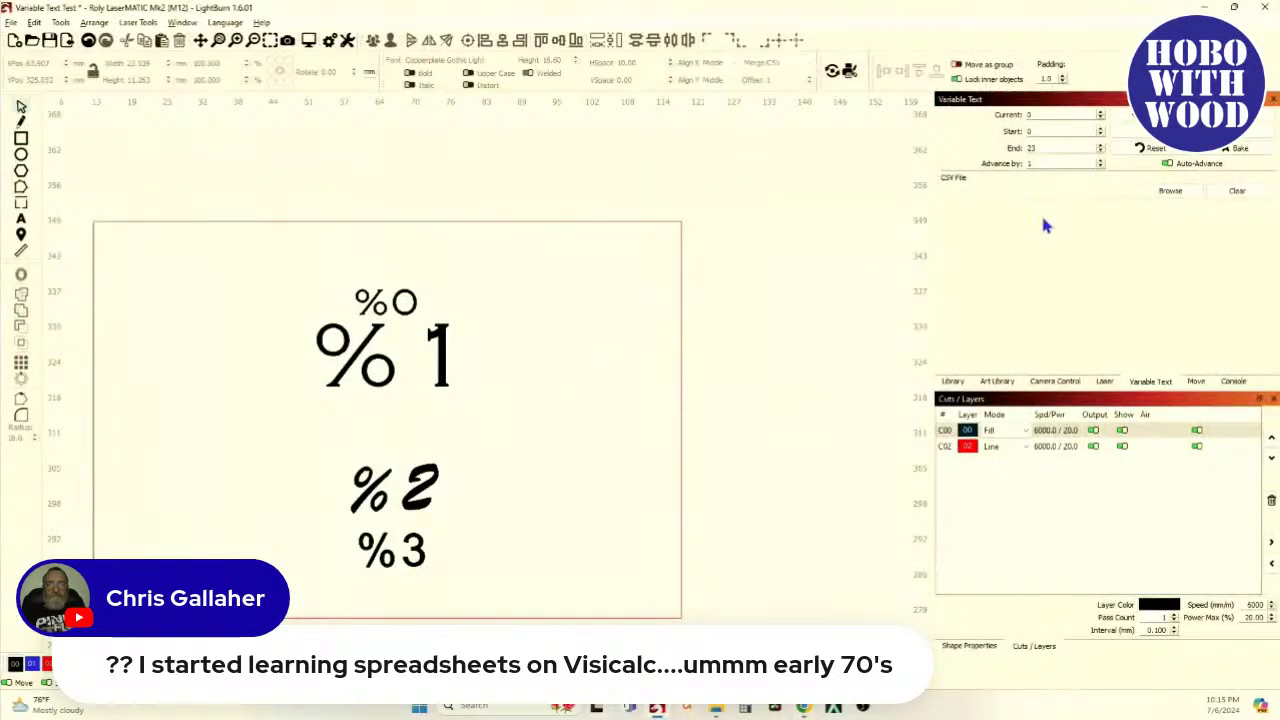
Load Downloads/Hobo Name Array - Sheet1 as the variable text merge CSV
{"action": "left_click", "coordinate": [1162, 195]}
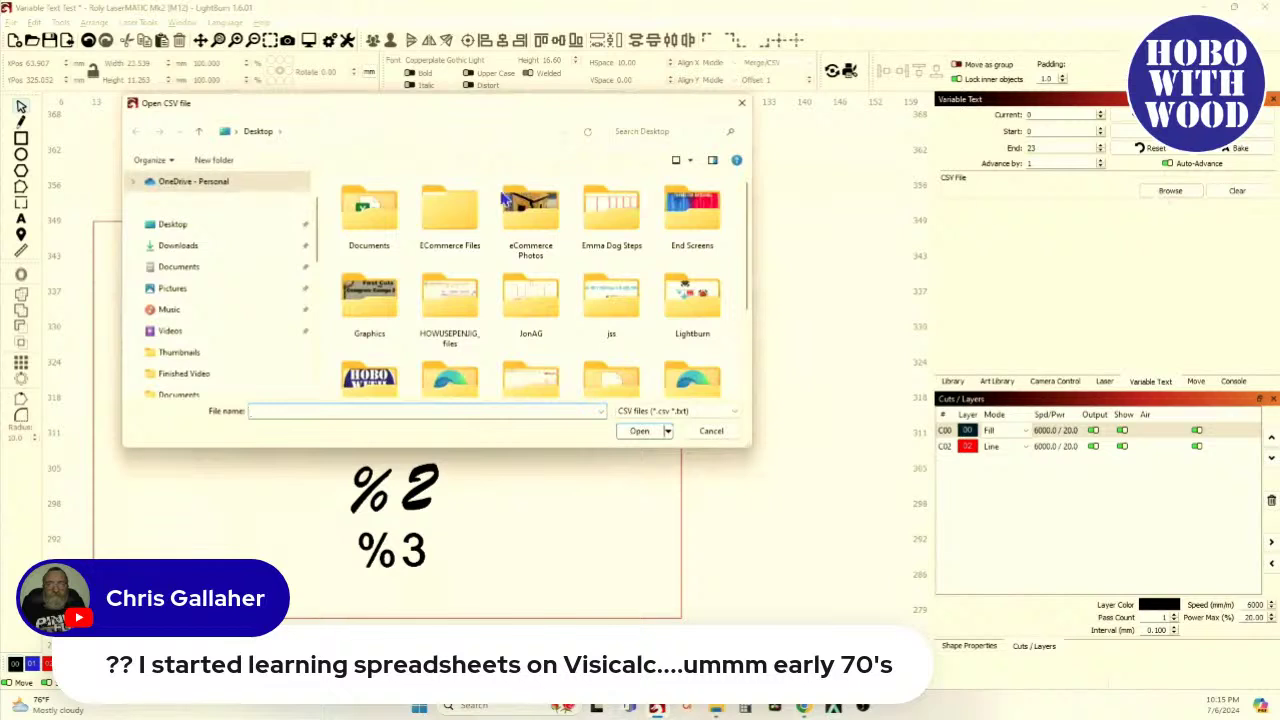
{"action": "left_click", "coordinate": [288, 247]}
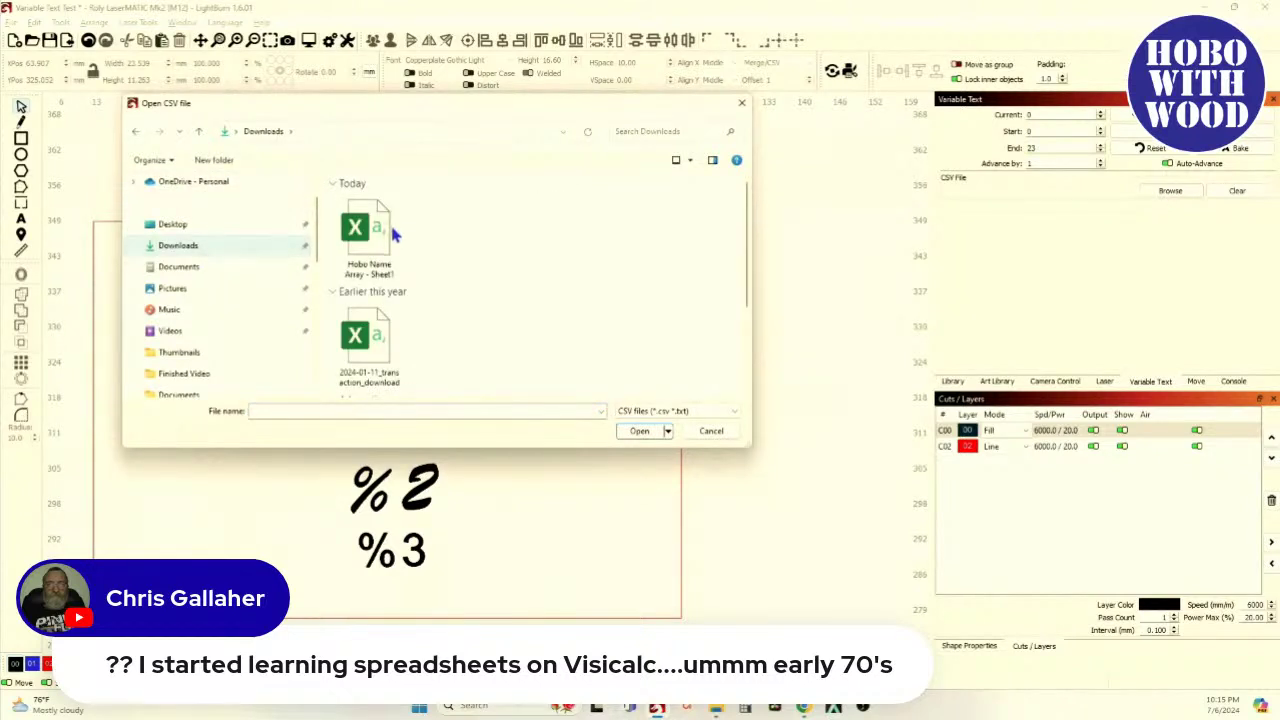
{"action": "left_click", "coordinate": [395, 233]}
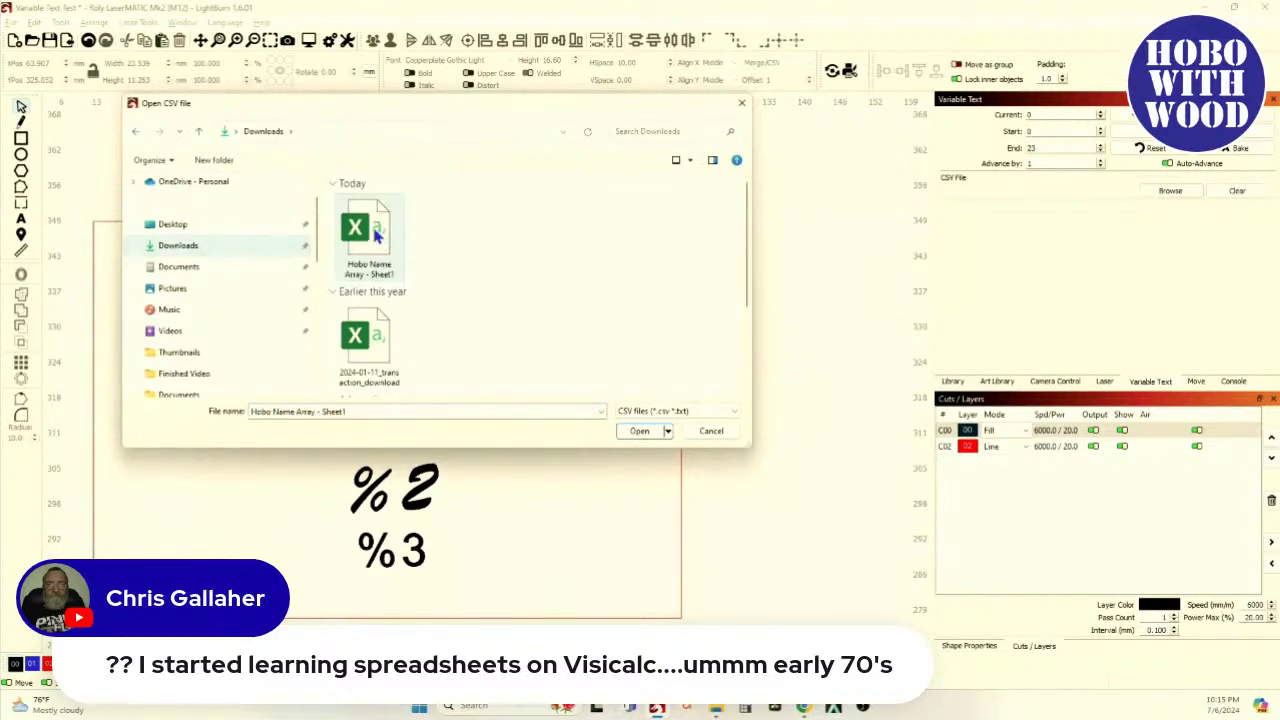
{"action": "left_click", "coordinate": [639, 431]}
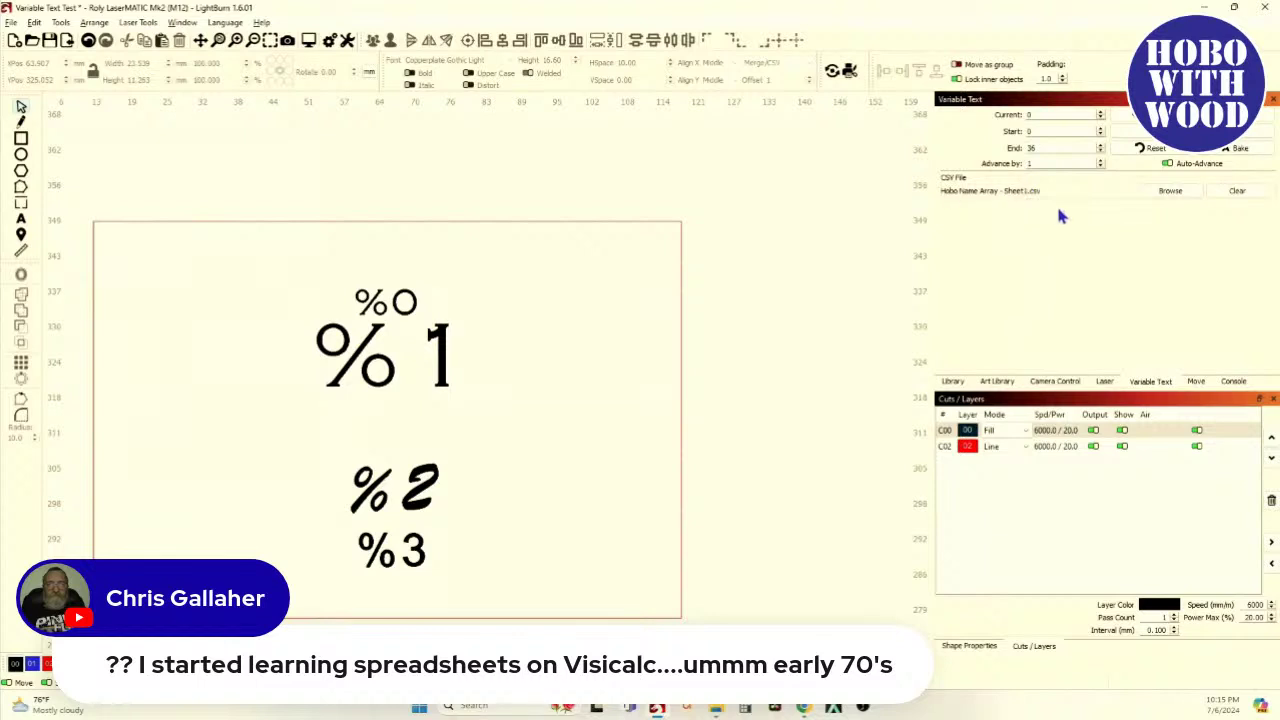
Shorten the tag frame from both the bottom and the top
{"action": "scroll", "coordinate": [572, 285], "scroll_direction": "down", "scroll_amount": 5}
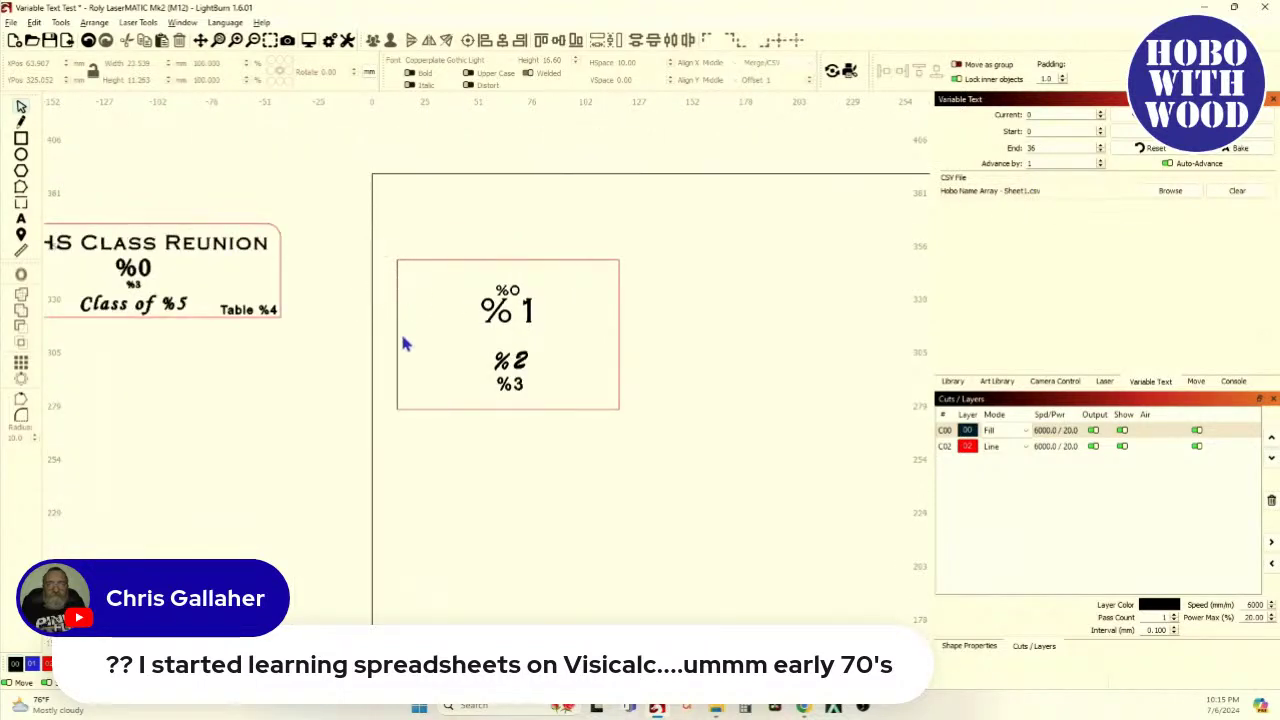
{"action": "left_click", "coordinate": [445, 409]}
{"action": "scroll", "coordinate": [585, 428], "scroll_direction": "up", "scroll_amount": 2}
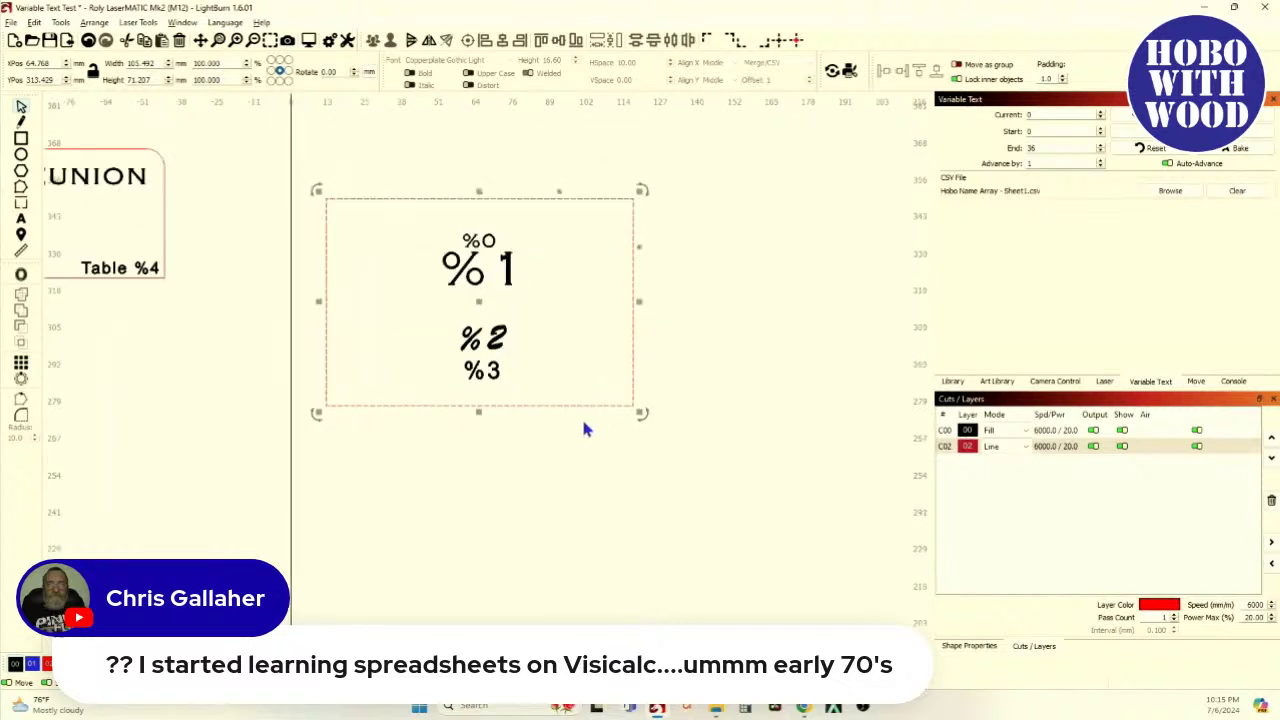
{"action": "left_click_drag", "start_coordinate": [478, 414], "coordinate": [477, 404]}
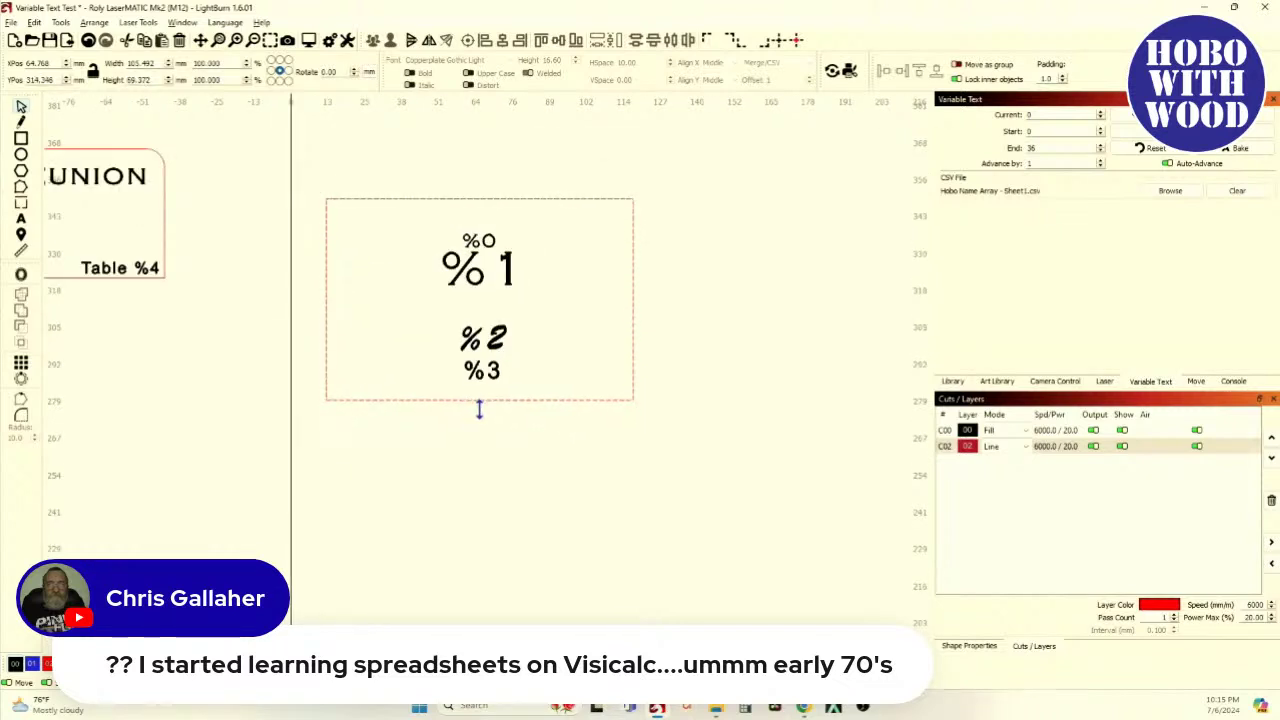
{"action": "left_click_drag", "start_coordinate": [481, 193], "coordinate": [480, 207]}
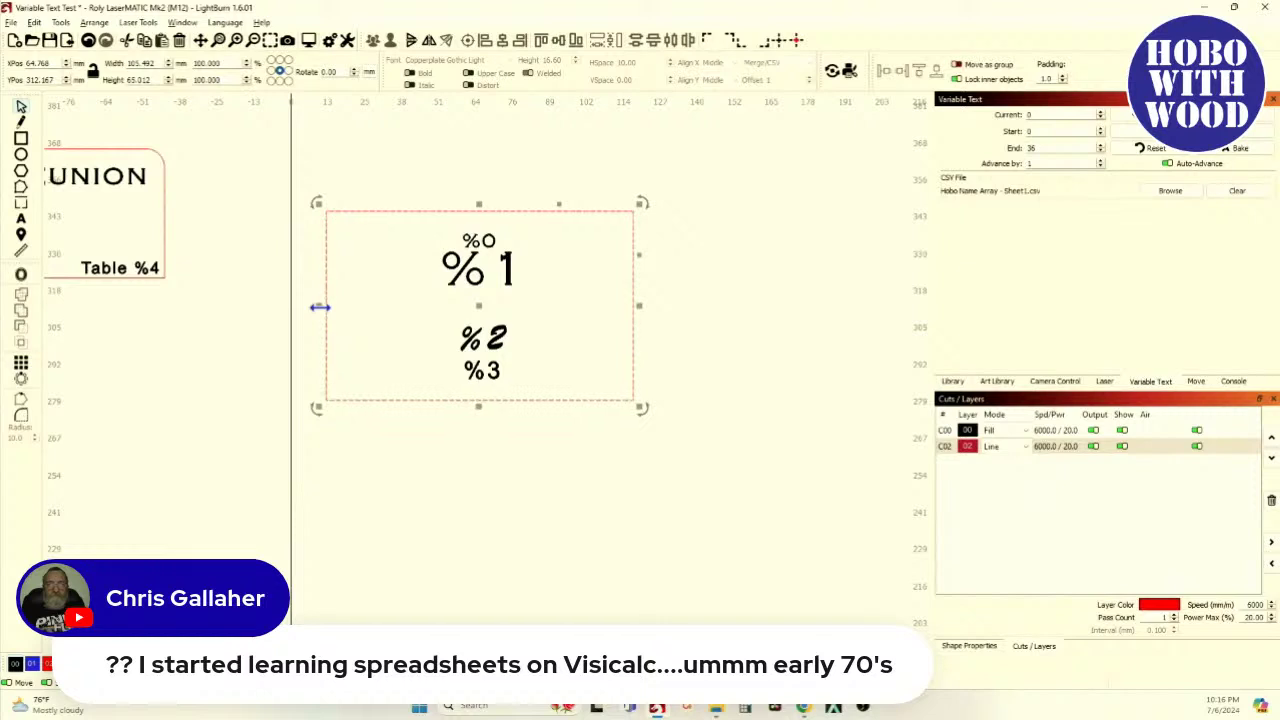
Move the whole tag design up to the workspace top edge, then bring the spreadsheet forward
{"action": "scroll", "coordinate": [366, 310], "scroll_direction": "down", "scroll_amount": 2}
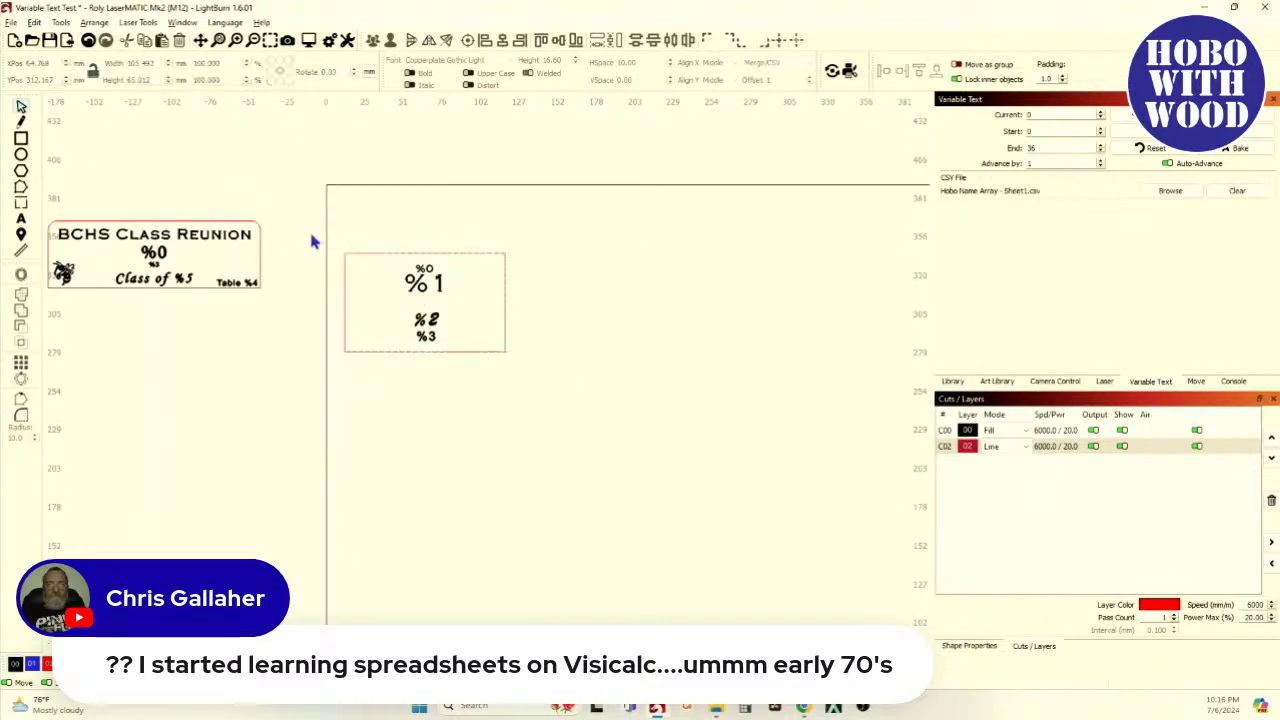
{"action": "left_click_drag", "start_coordinate": [309, 228], "coordinate": [573, 421]}
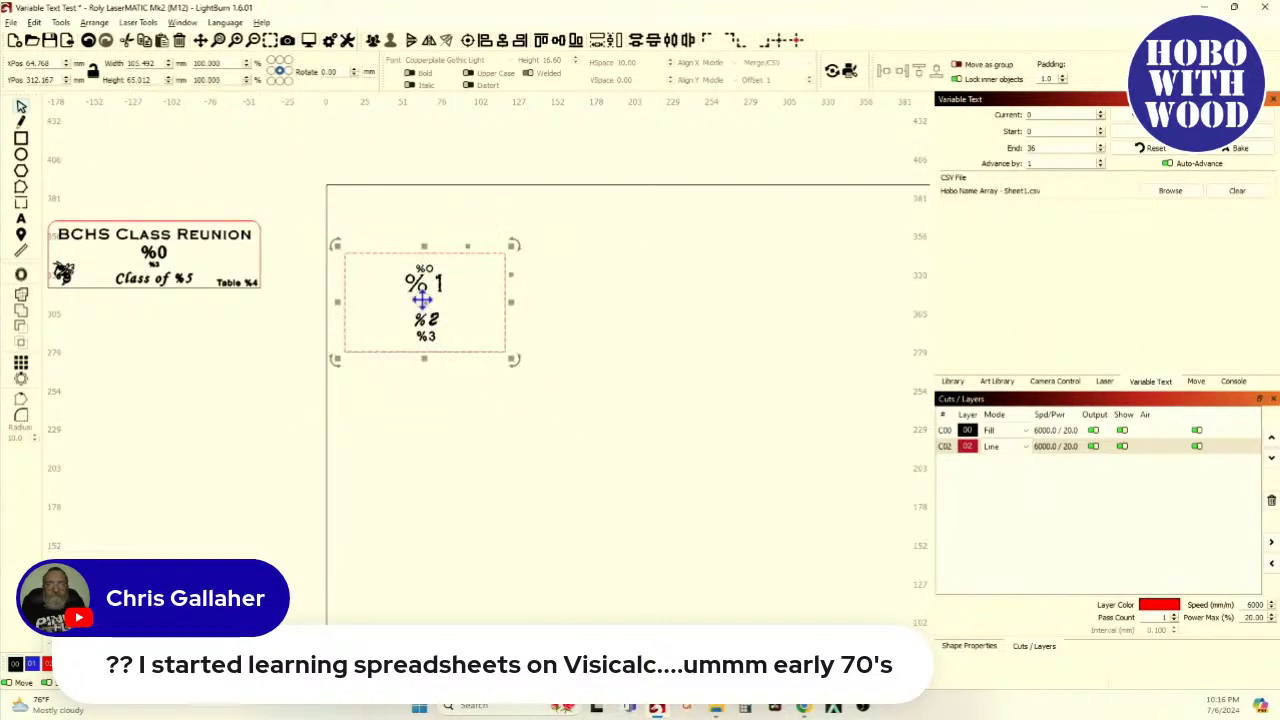
{"action": "left_click_drag", "start_coordinate": [426, 312], "coordinate": [425, 263]}
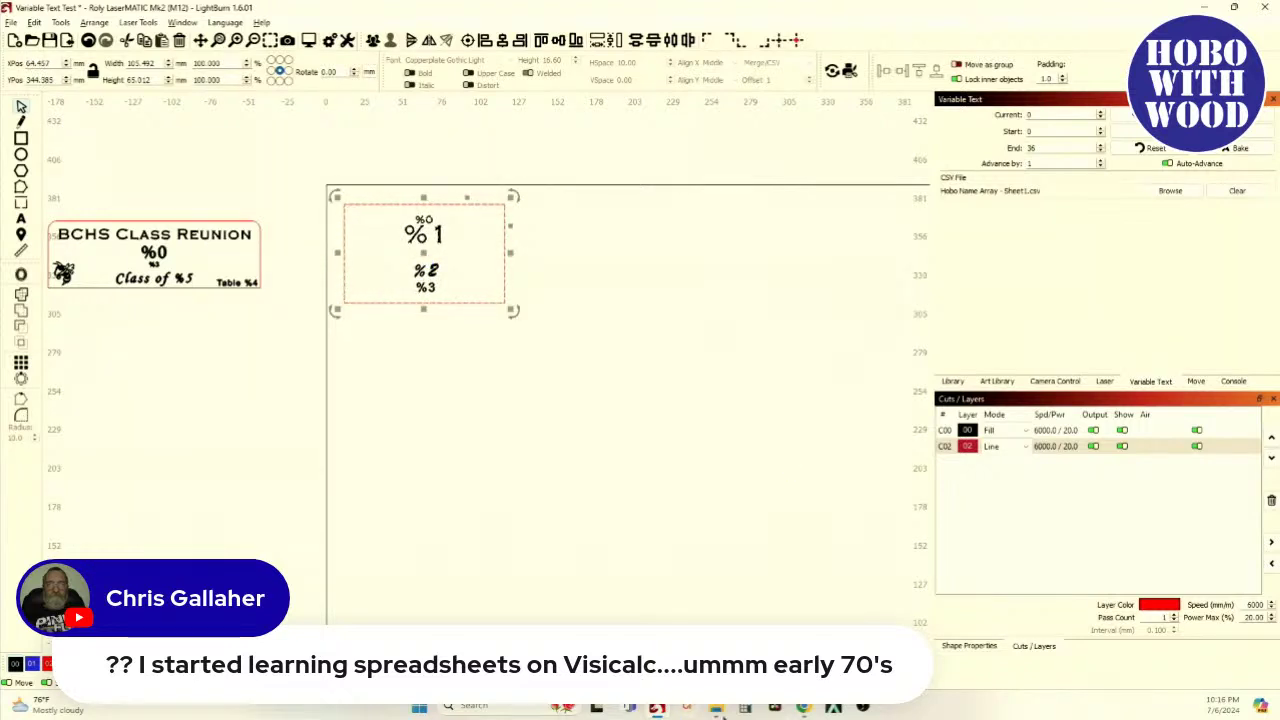
{"action": "mouse_move", "coordinate": [710, 713]}
{"action": "mouse_move", "coordinate": [809, 711]}
{"action": "left_click", "coordinate": [870, 600]}
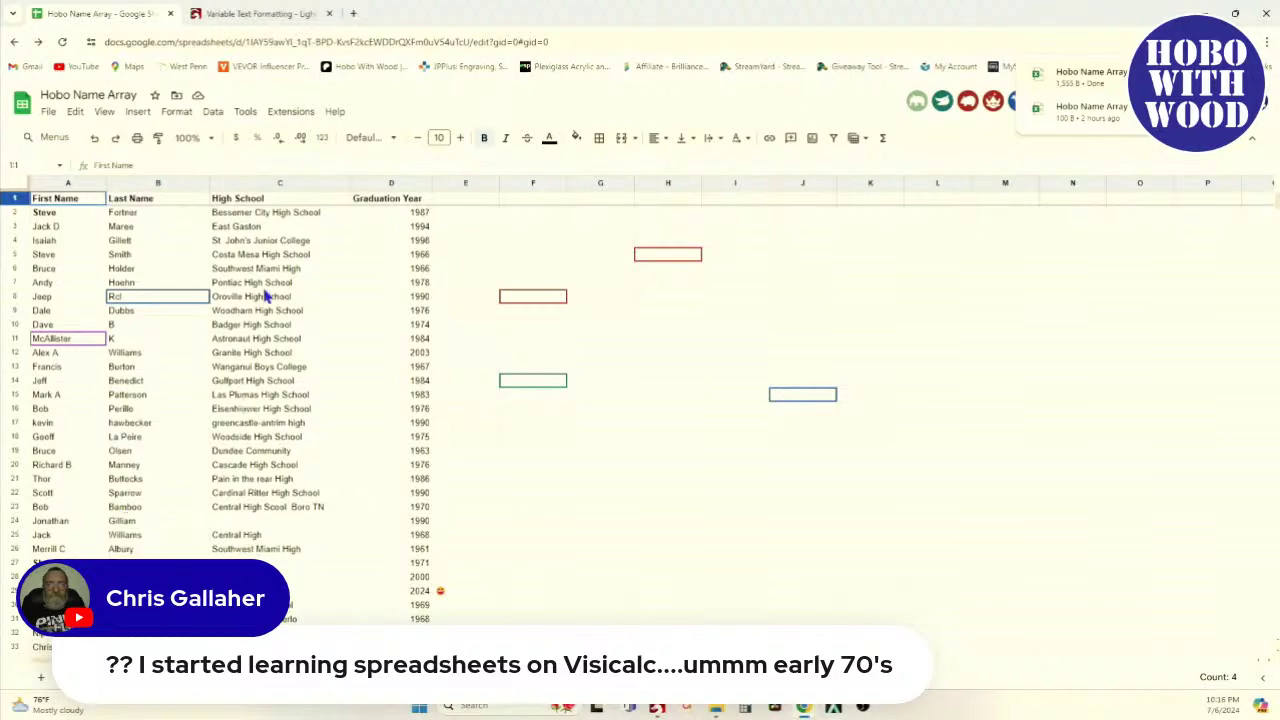
Scroll through the Hobo Name Array names, view the Variable Text Formatting page, and return to LightBurn
{"action": "scroll", "coordinate": [246, 485], "scroll_direction": "down", "scroll_amount": 3}
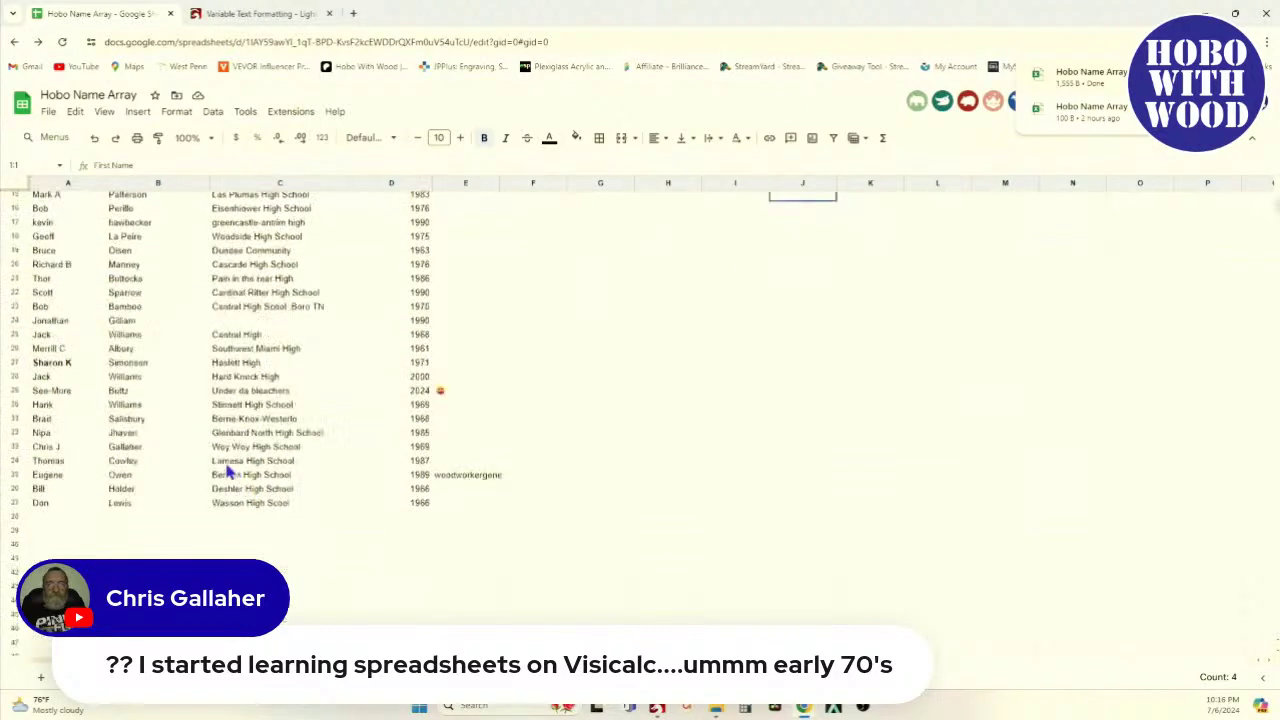
{"action": "scroll", "coordinate": [125, 440], "scroll_direction": "up", "scroll_amount": 1}
{"action": "scroll", "coordinate": [125, 440], "scroll_direction": "up", "scroll_amount": 3}
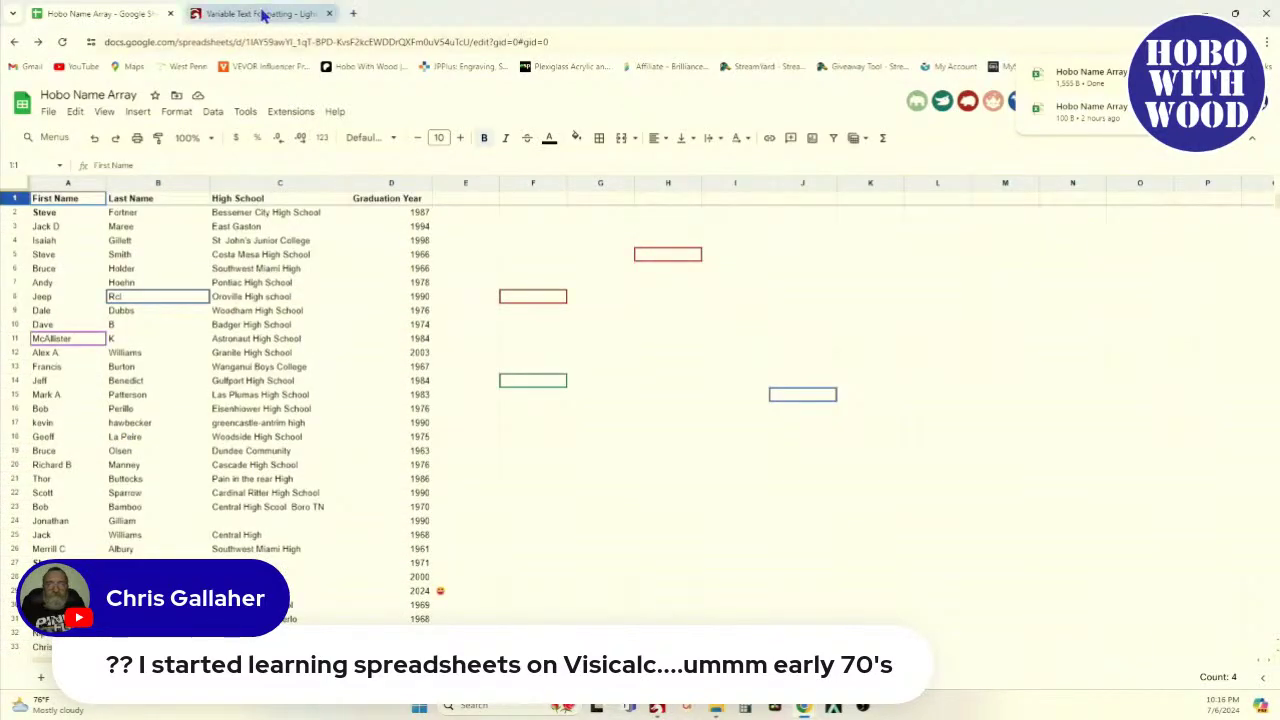
{"action": "left_click", "coordinate": [262, 14]}
{"action": "left_click", "coordinate": [657, 707]}
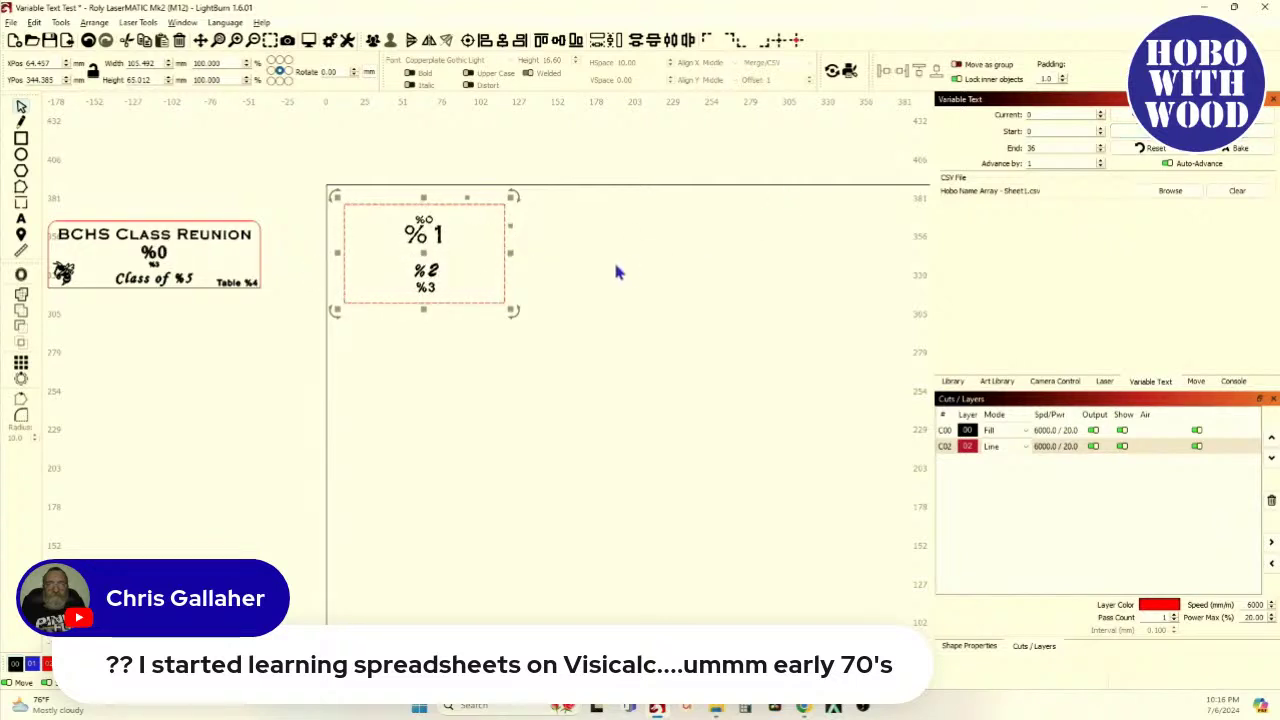
Preview the first CSV record and shrink the %2 school-name line slightly
{"action": "scroll", "coordinate": [487, 265], "scroll_direction": "up", "scroll_amount": 3}
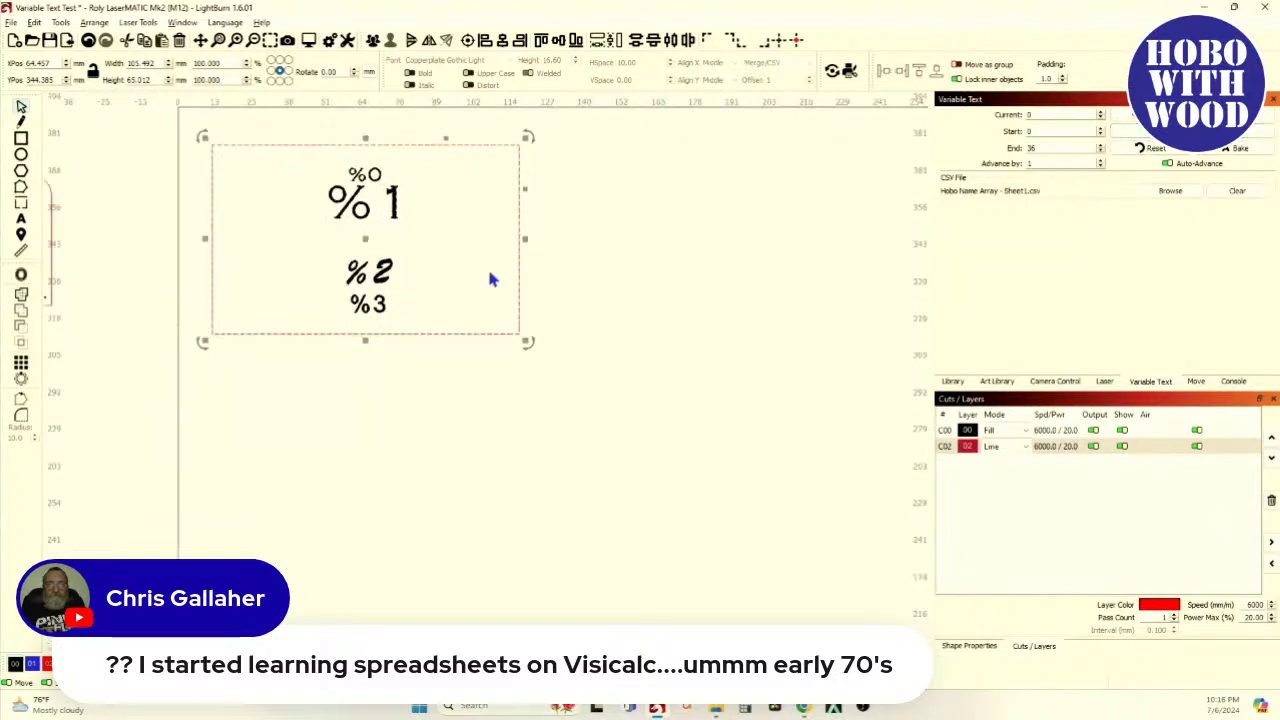
{"action": "left_click", "coordinate": [1156, 148]}
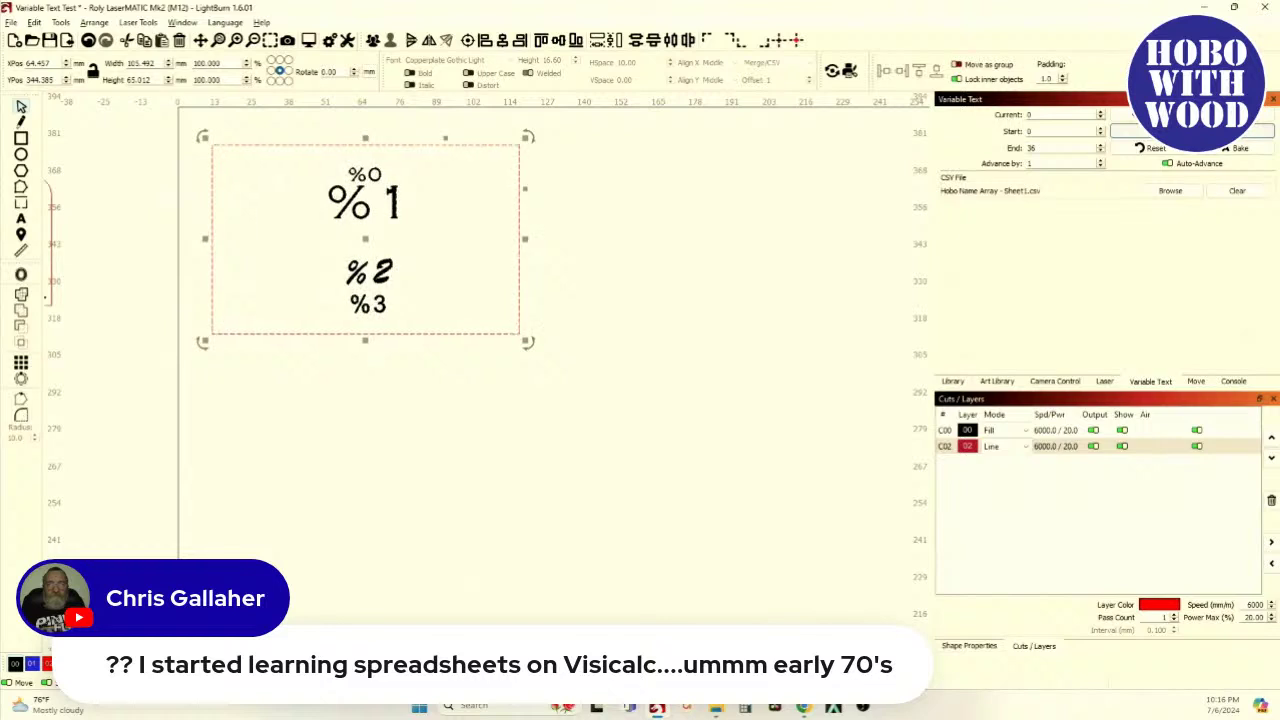
{"action": "left_click", "coordinate": [258, 235]}
{"action": "left_click", "coordinate": [370, 272]}
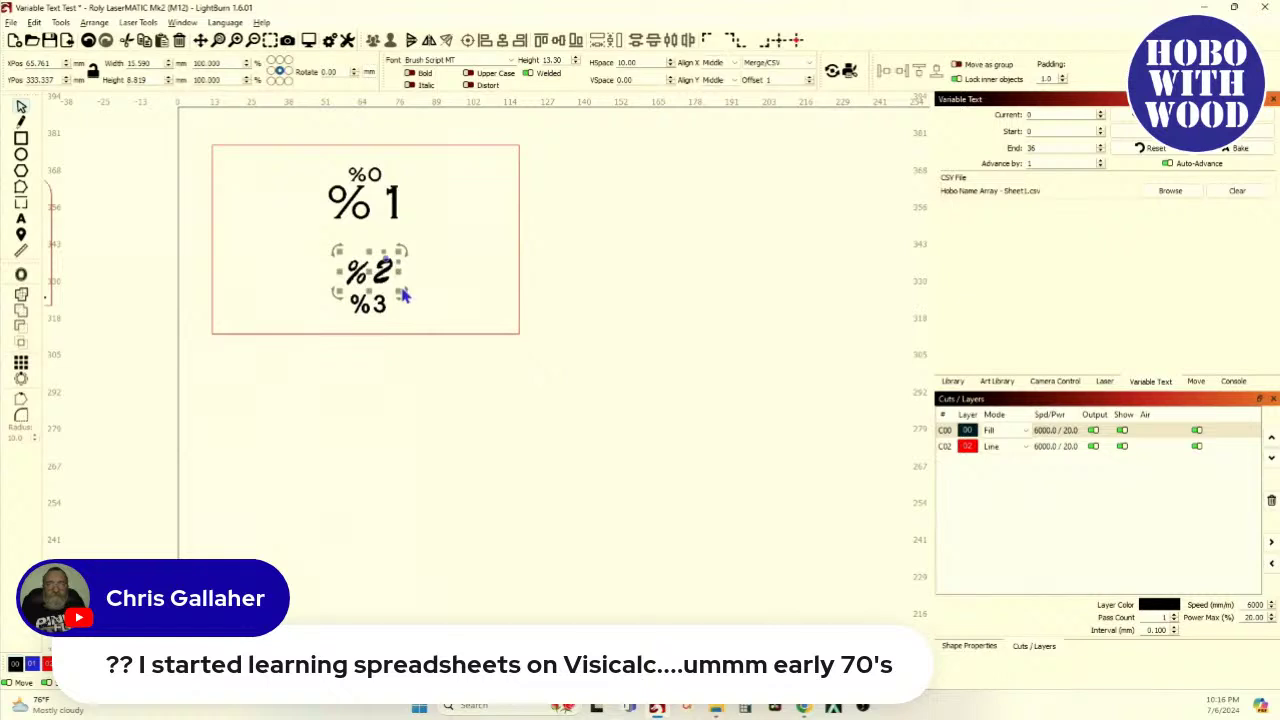
{"action": "left_click_drag", "start_coordinate": [395, 290], "coordinate": [392, 287]}
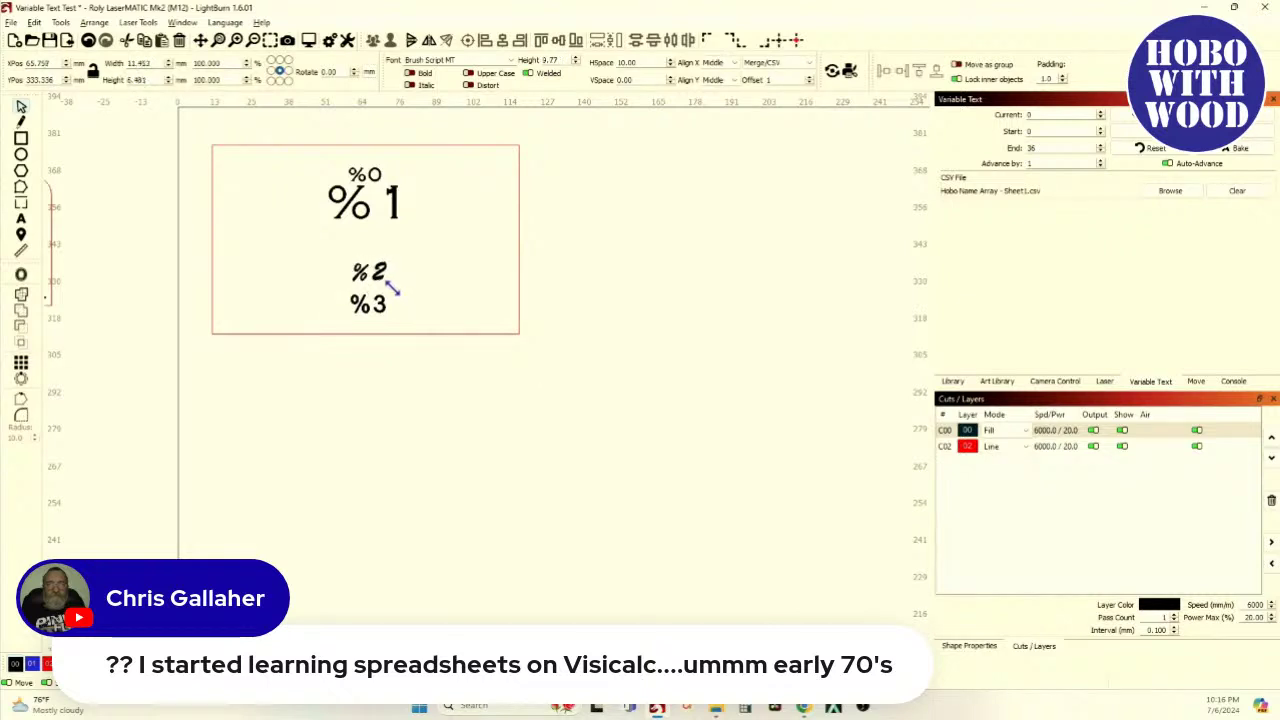
{"action": "left_click", "coordinate": [1148, 147]}
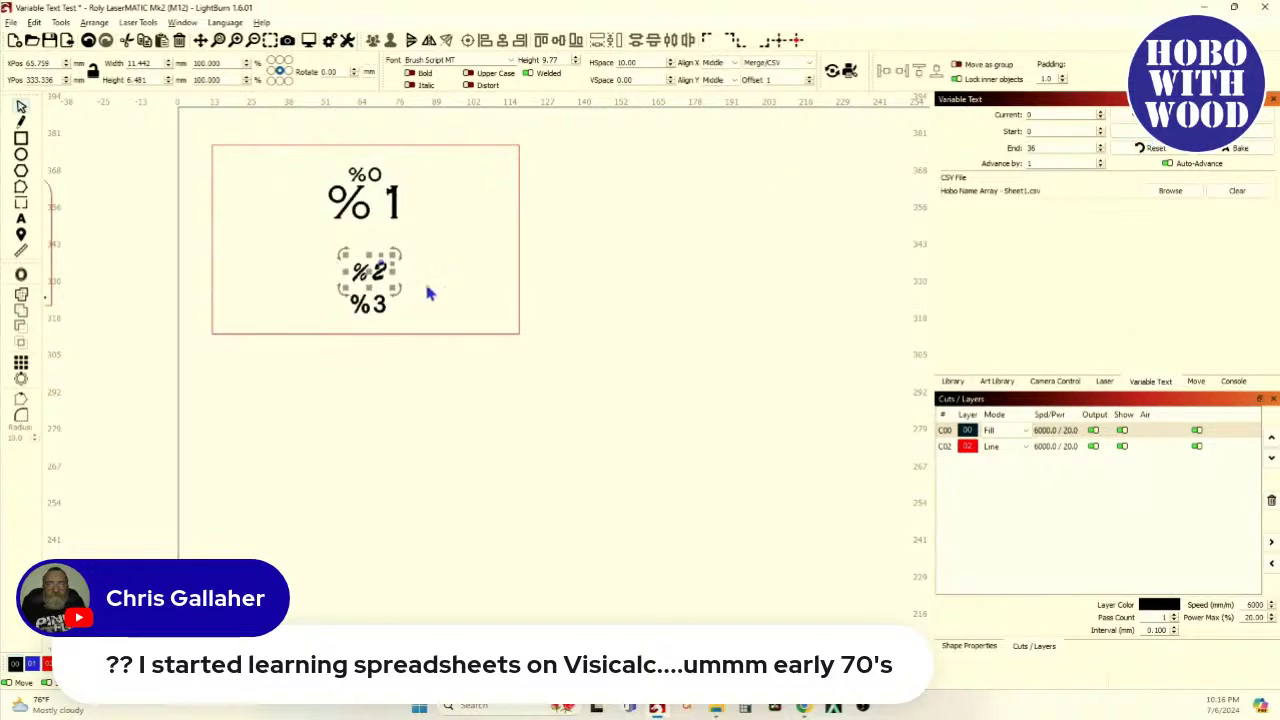
Shrink the %2 and %3 lines together, toggling the data preview on and off
{"action": "left_click", "coordinate": [370, 282]}
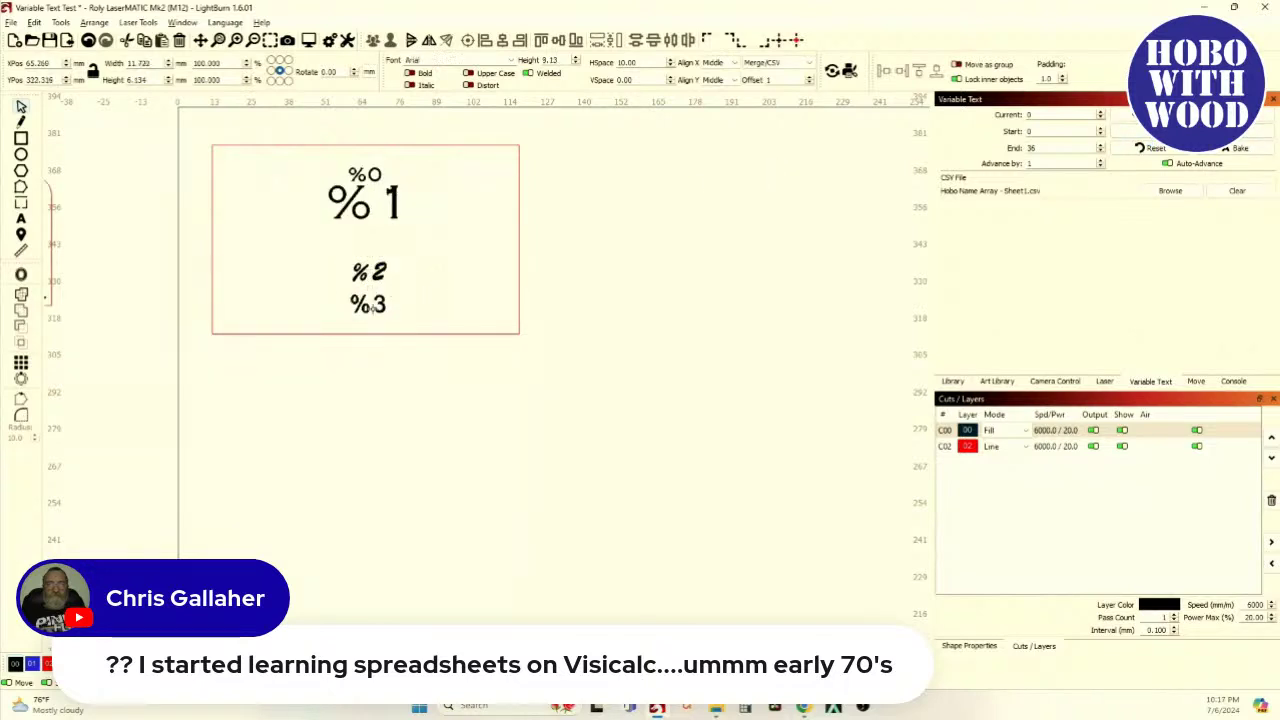
{"action": "left_click", "coordinate": [369, 292]}
{"action": "left_click", "coordinate": [386, 290], "text": "shift"}
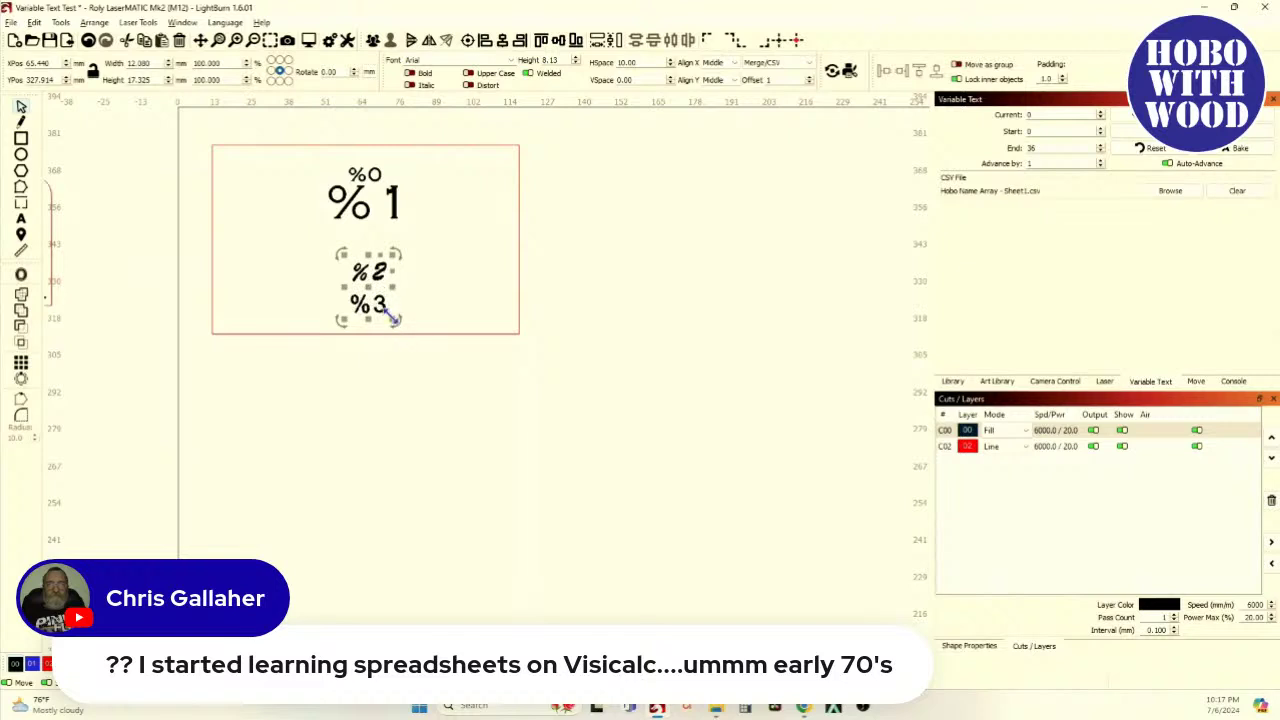
{"action": "left_click_drag", "start_coordinate": [392, 319], "coordinate": [385, 313]}
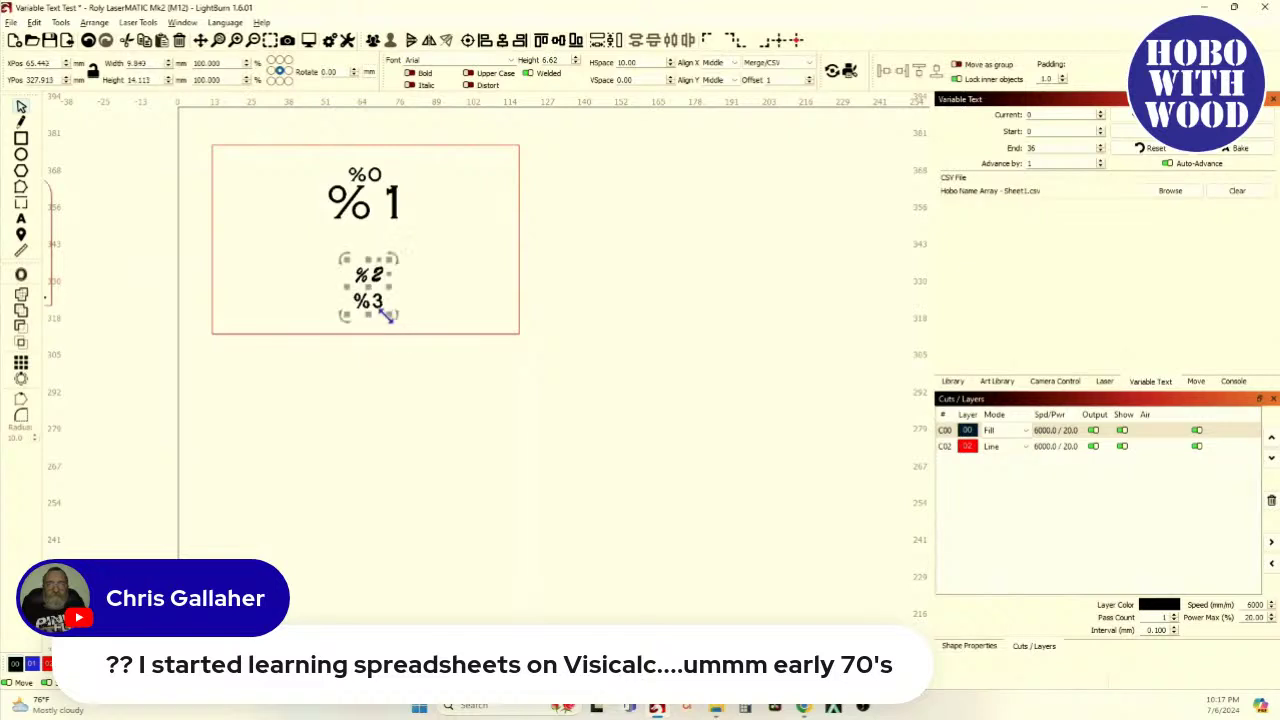
{"action": "left_click", "coordinate": [1130, 131]}
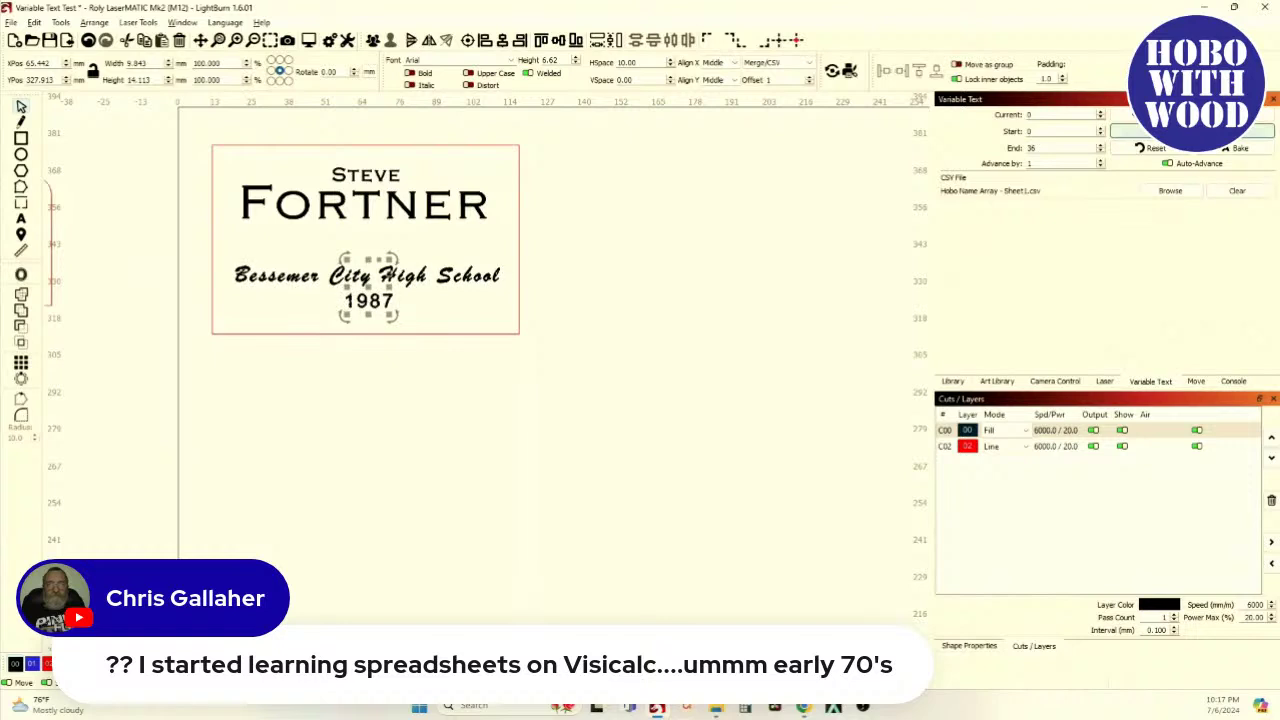
{"action": "left_click", "coordinate": [1130, 131]}
Deselect, zoom out and select the whole name-tag template
{"action": "left_click", "coordinate": [700, 222]}
{"action": "scroll", "coordinate": [580, 258], "scroll_direction": "down", "scroll_amount": 3}
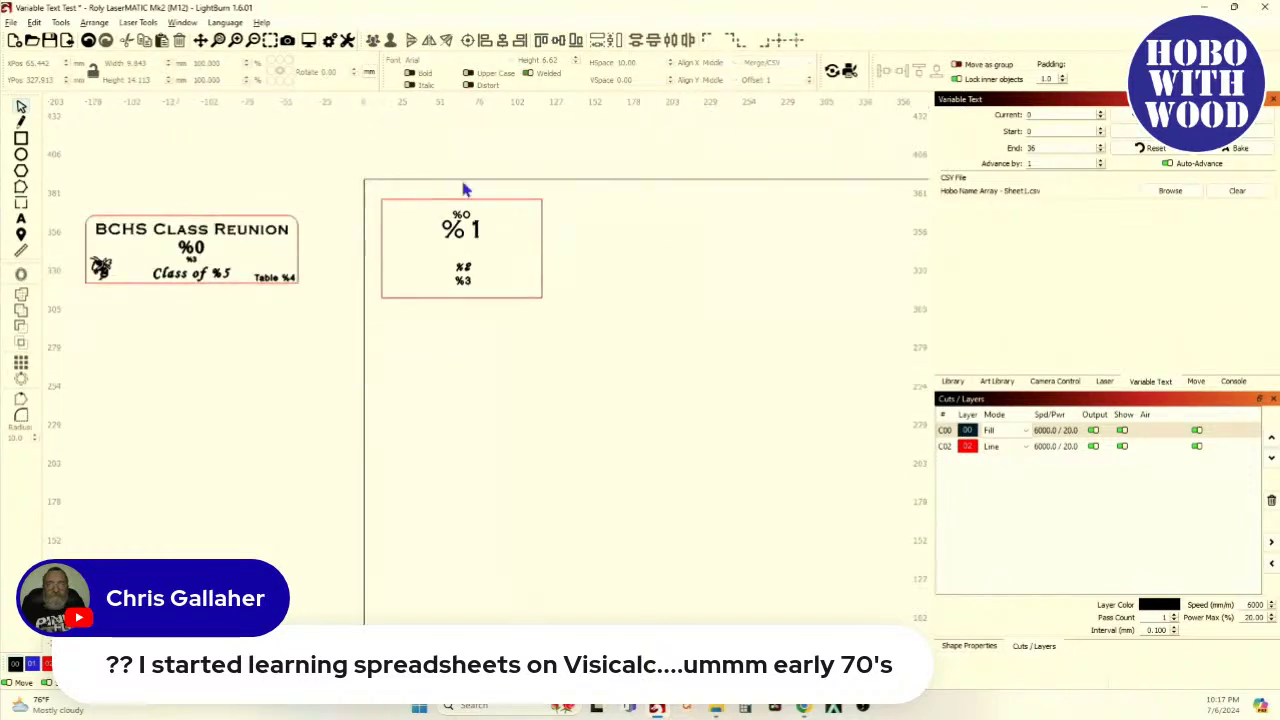
{"action": "left_click_drag", "start_coordinate": [370, 188], "coordinate": [582, 333]}
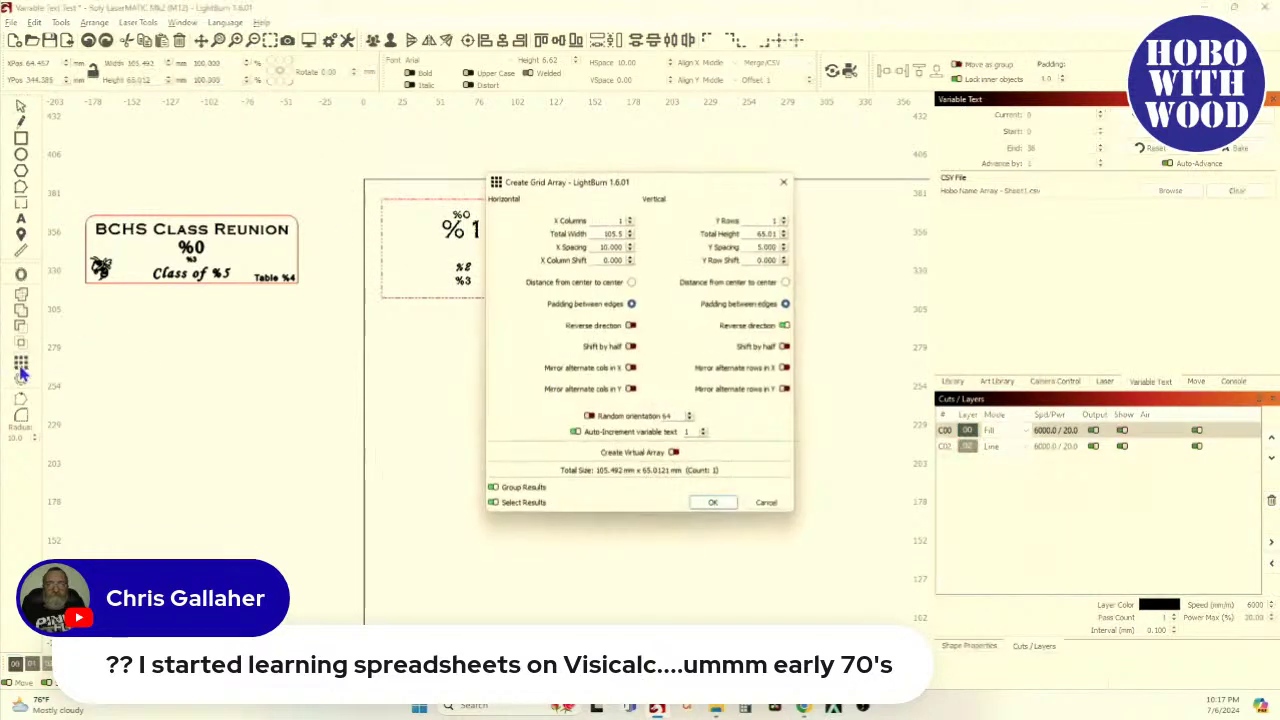
Open Create Grid Array and position the dialog and view so the tag stays visible
{"action": "left_click", "coordinate": [20, 364]}
{"action": "left_click_drag", "start_coordinate": [662, 198], "coordinate": [1030, 183]}
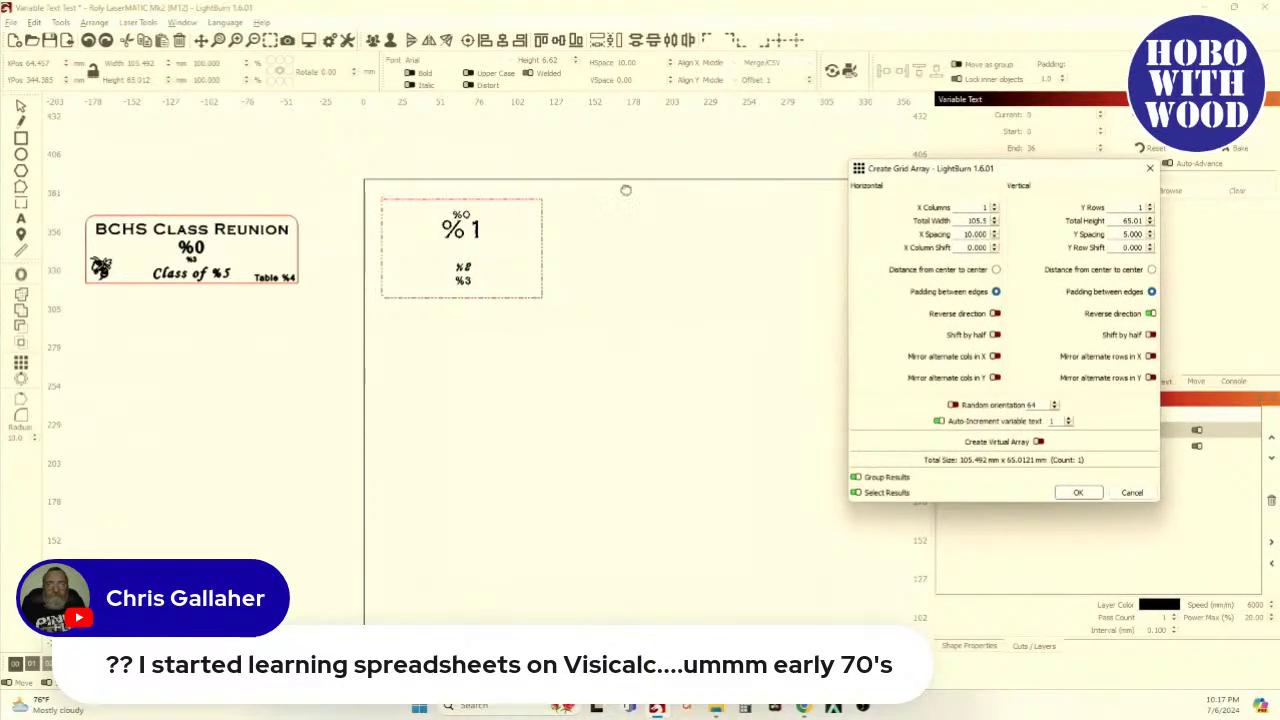
{"action": "left_click_drag", "start_coordinate": [626, 191], "coordinate": [389, 178]}
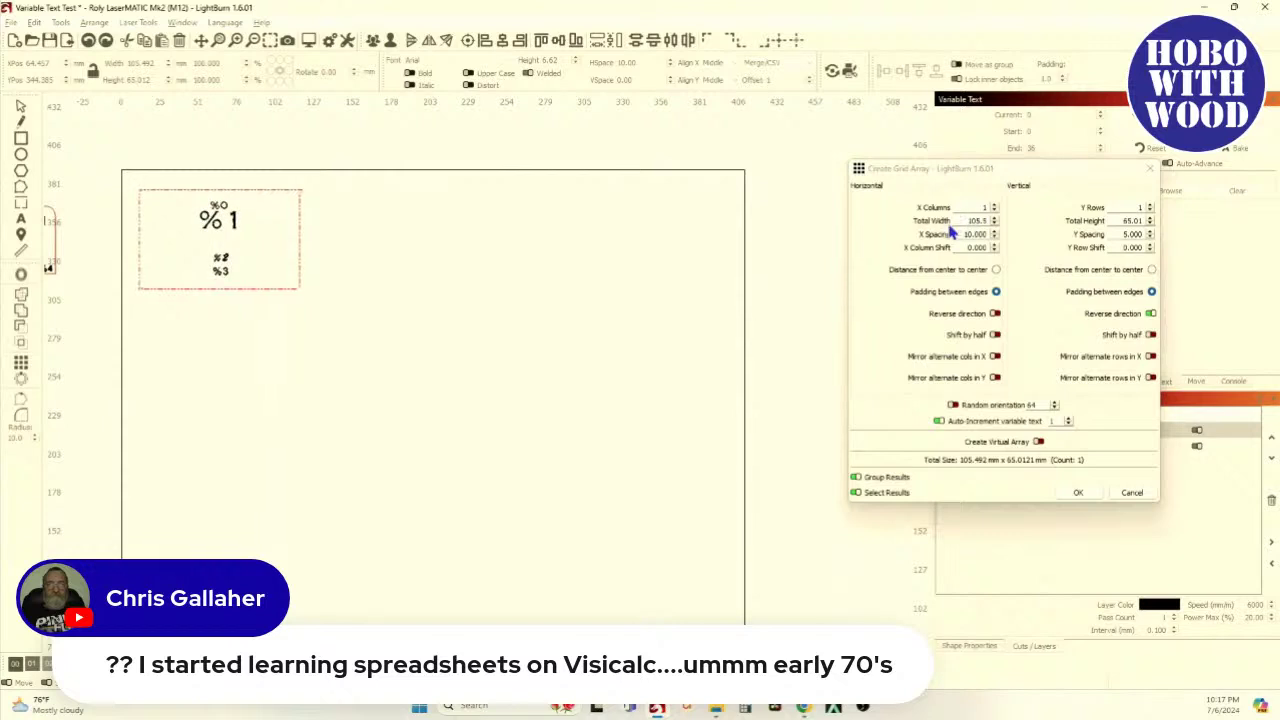
Set the grid to 2 columns with 4 mm horizontal spacing
{"action": "left_click", "coordinate": [994, 204]}
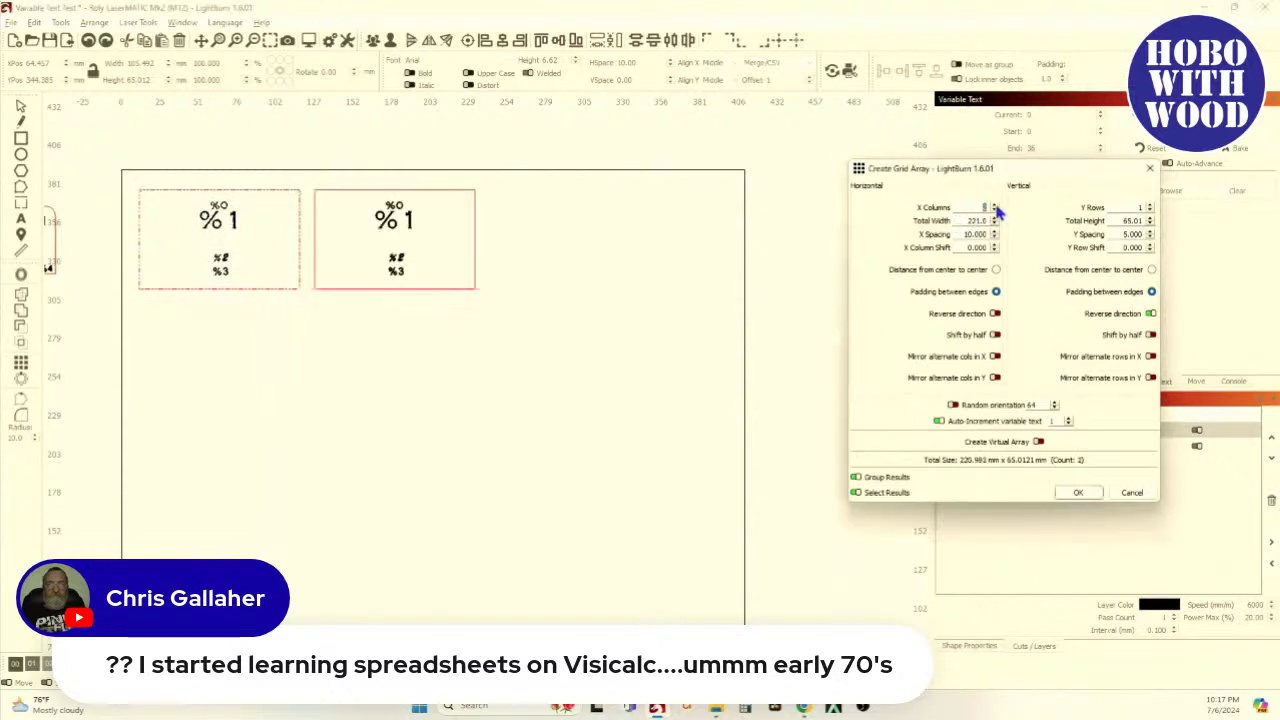
{"action": "left_click", "coordinate": [994, 204]}
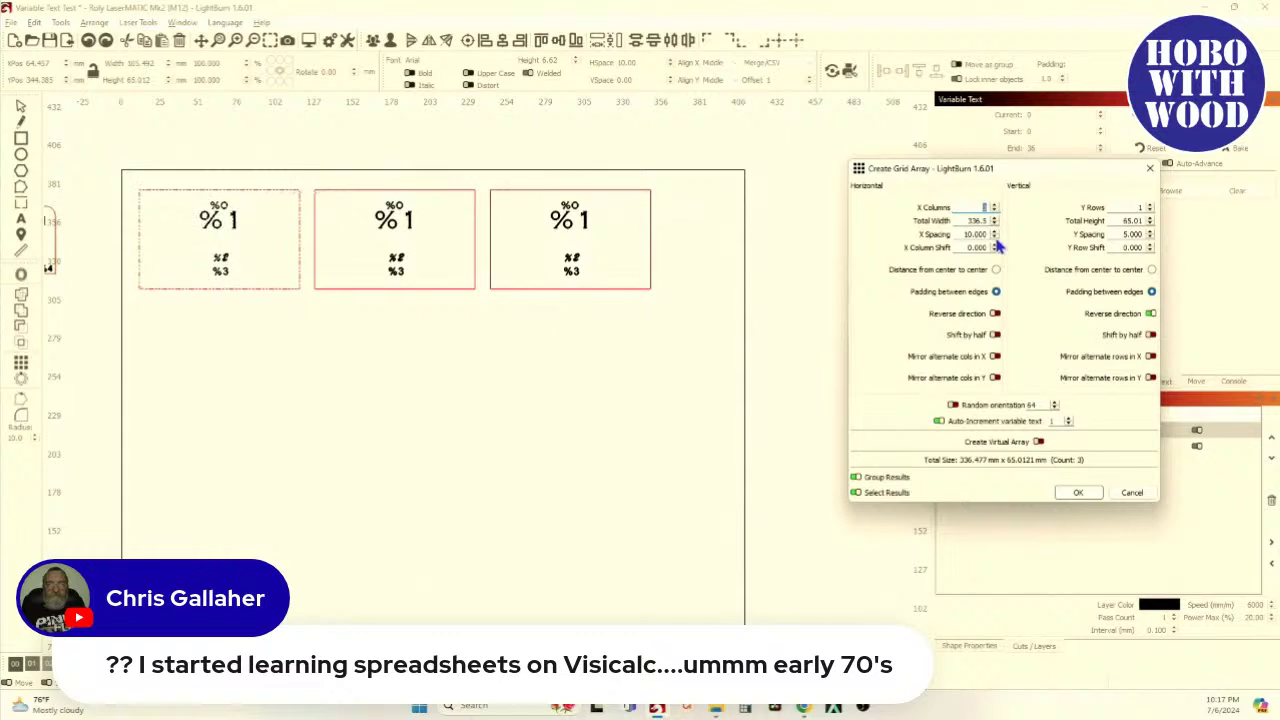
{"action": "left_click", "coordinate": [994, 237]}
{"action": "left_click", "coordinate": [994, 237]}
{"action": "left_click", "coordinate": [995, 238]}
{"action": "left_click", "coordinate": [995, 238]}
{"action": "left_click", "coordinate": [995, 238]}
{"action": "left_click", "coordinate": [995, 238]}
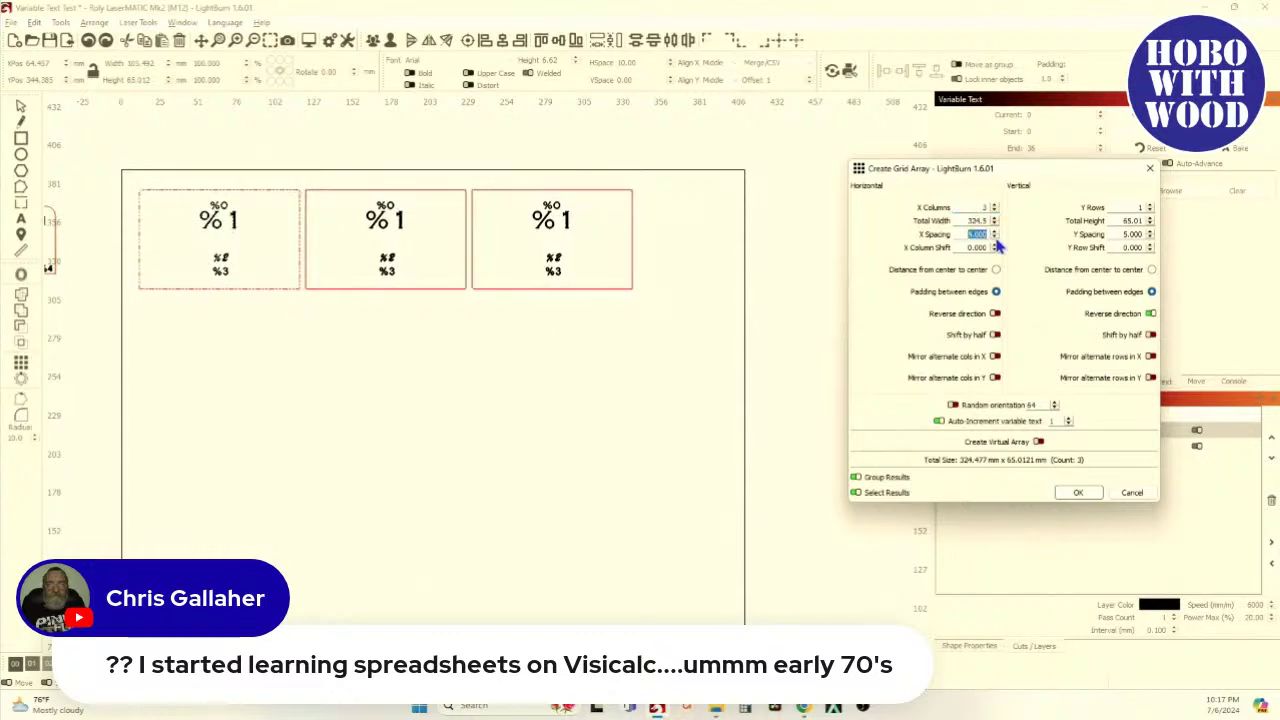
{"action": "left_click", "coordinate": [995, 238]}
{"action": "left_click", "coordinate": [995, 238]}
{"action": "left_click", "coordinate": [995, 238]}
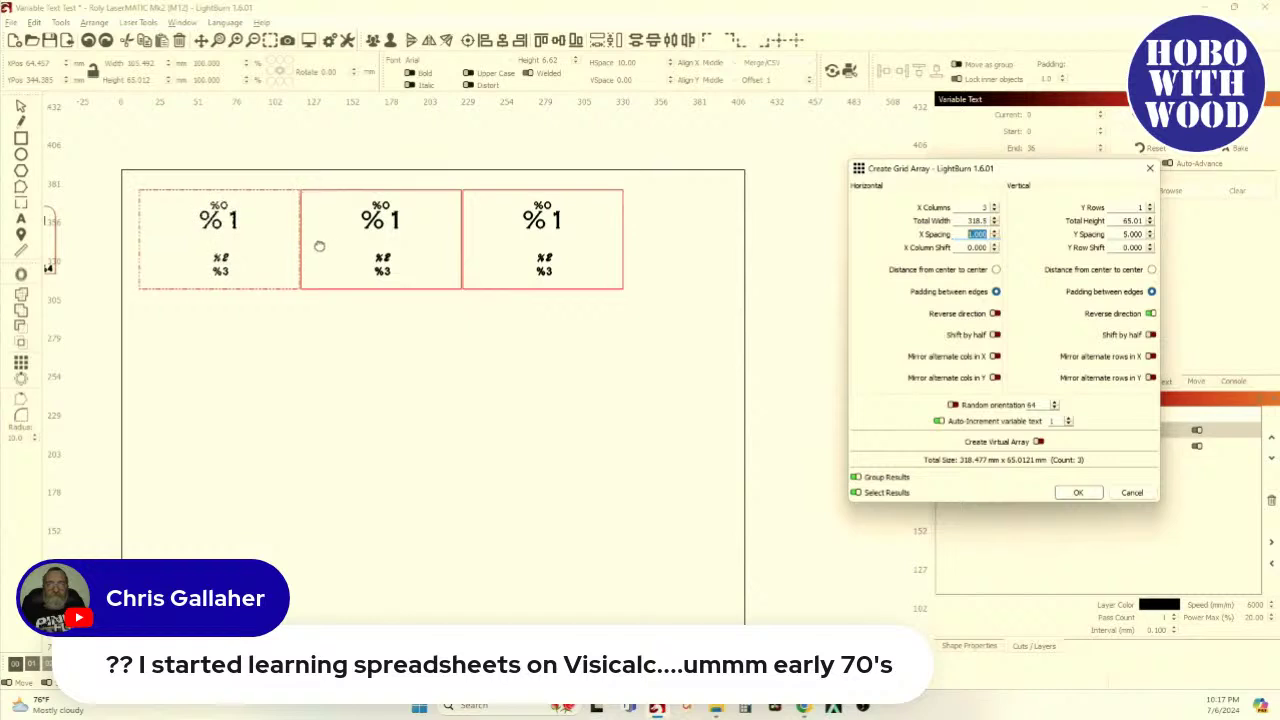
{"action": "left_click", "coordinate": [994, 233]}
{"action": "left_click", "coordinate": [994, 233]}
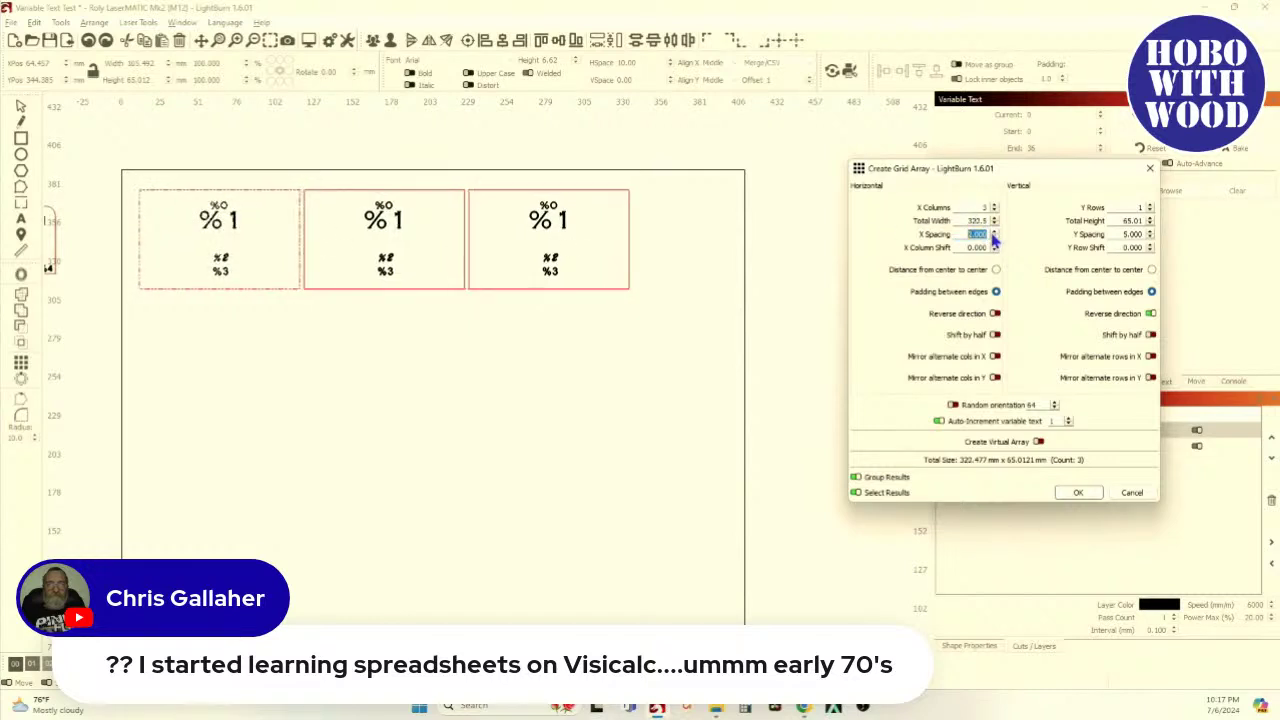
{"action": "left_click", "coordinate": [994, 233]}
{"action": "left_click", "coordinate": [994, 233]}
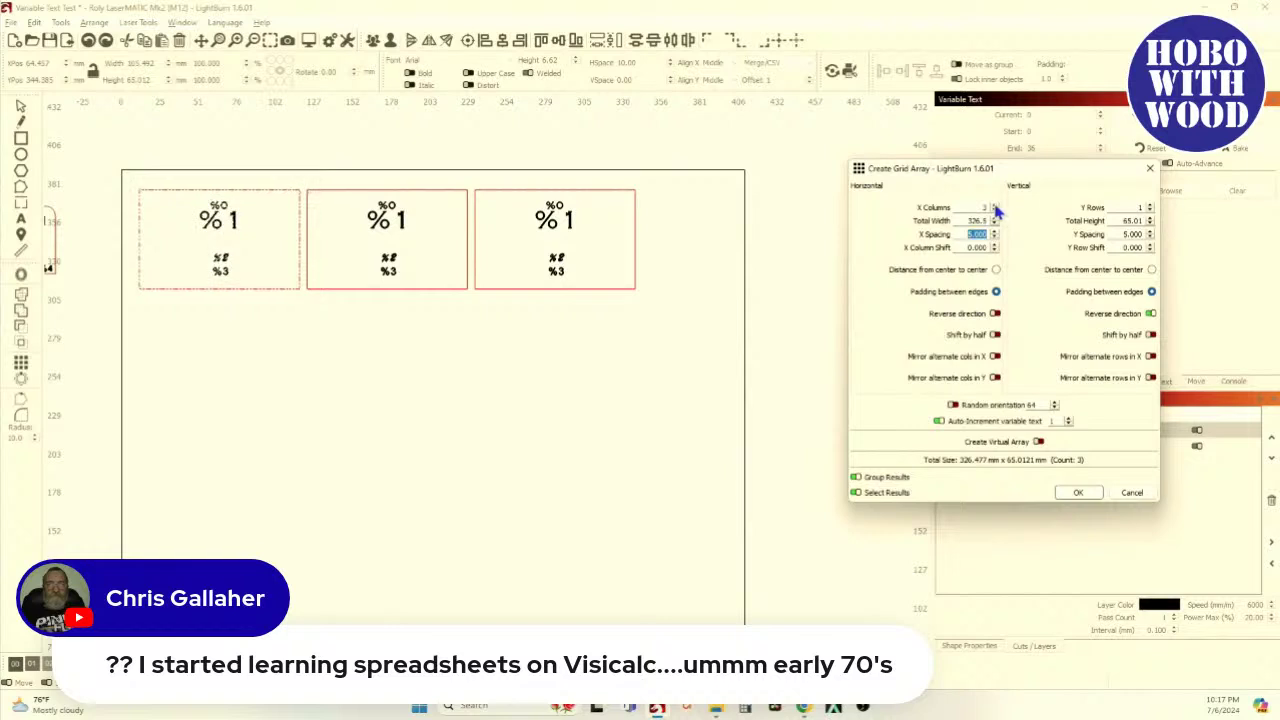
{"action": "left_click", "coordinate": [994, 211]}
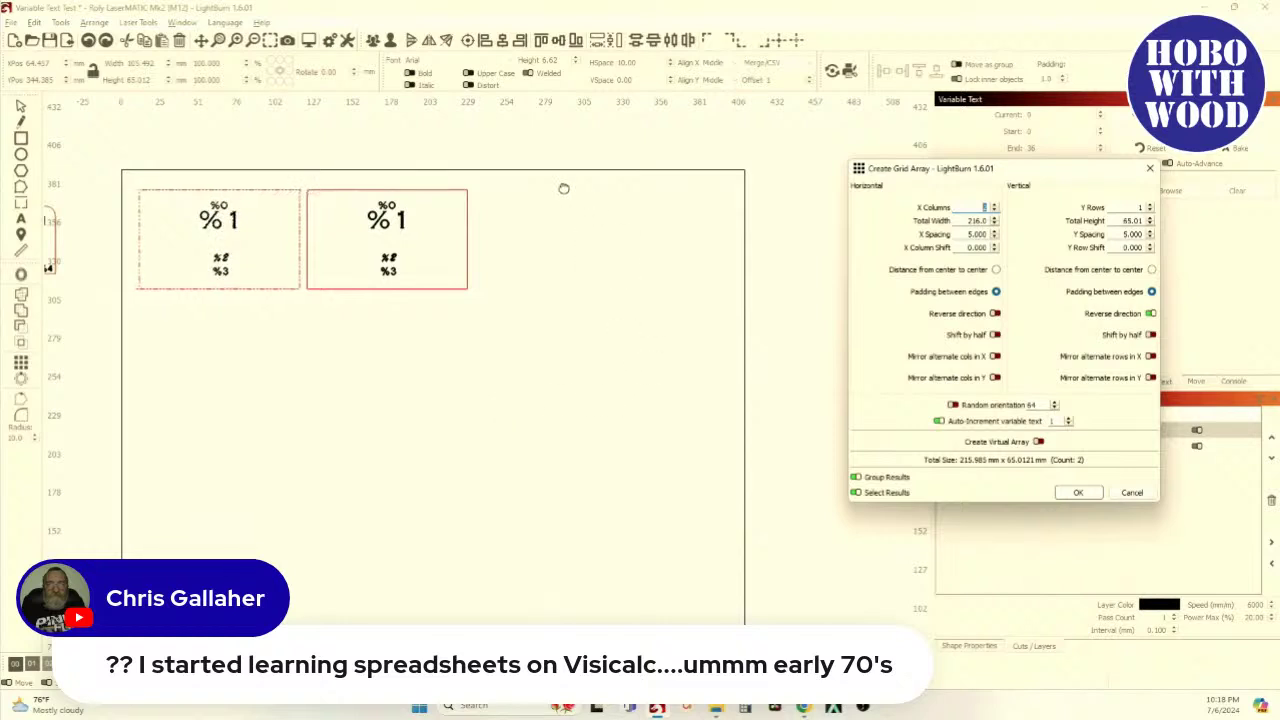
{"action": "left_click", "coordinate": [994, 237]}
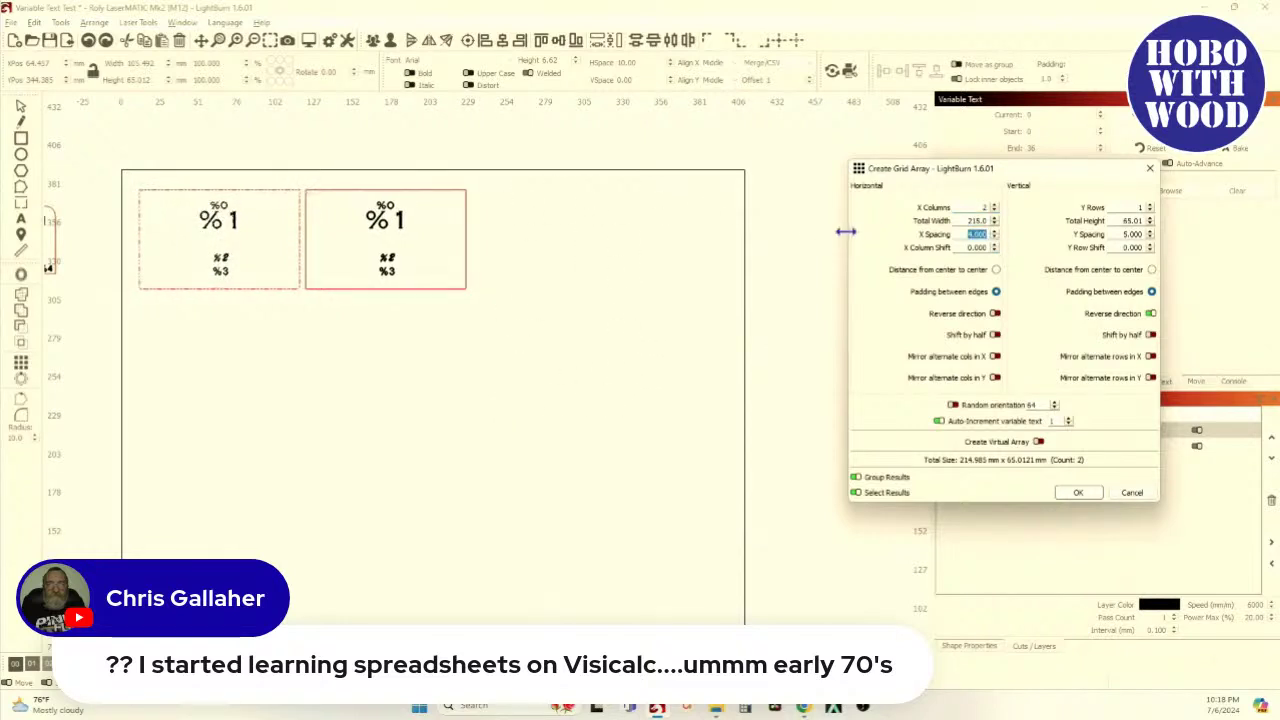
Set 4 rows with vertical reverse direction off, then pan to view all 8 tags
{"action": "left_click", "coordinate": [1151, 206]}
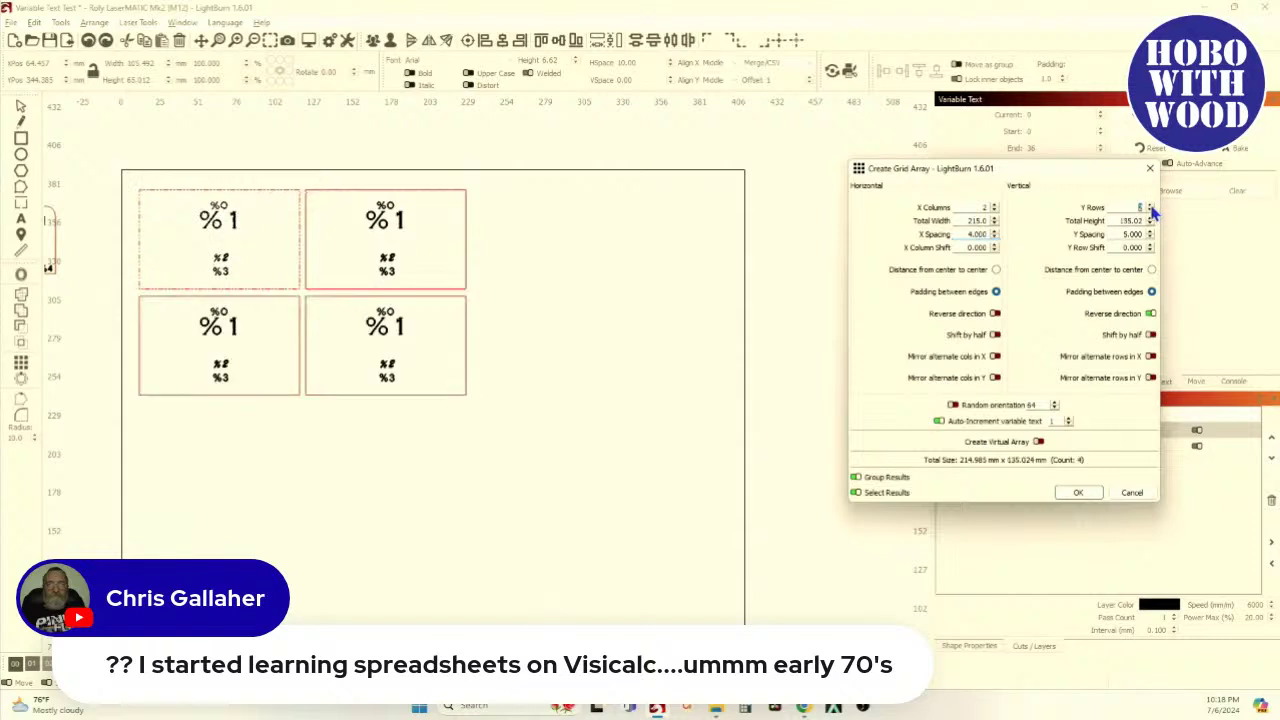
{"action": "left_click", "coordinate": [1151, 206]}
{"action": "left_click", "coordinate": [1151, 206]}
{"action": "left_click", "coordinate": [1151, 206]}
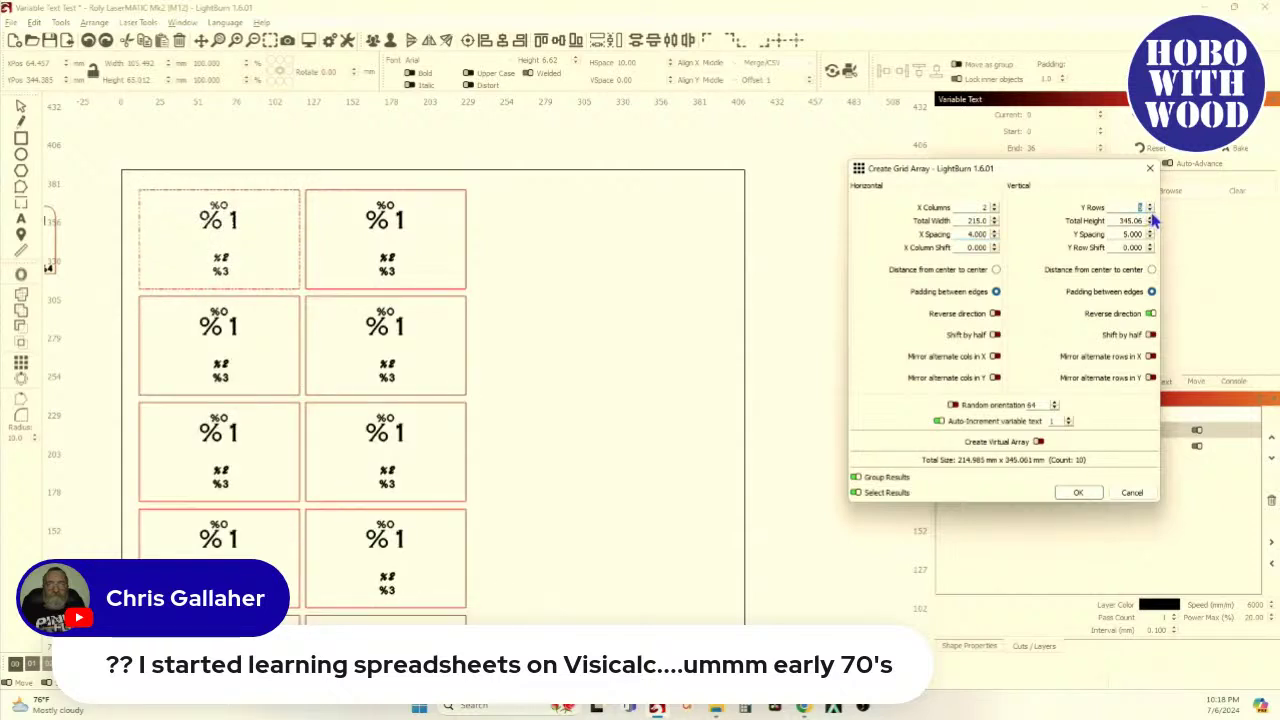
{"action": "left_click", "coordinate": [1151, 210]}
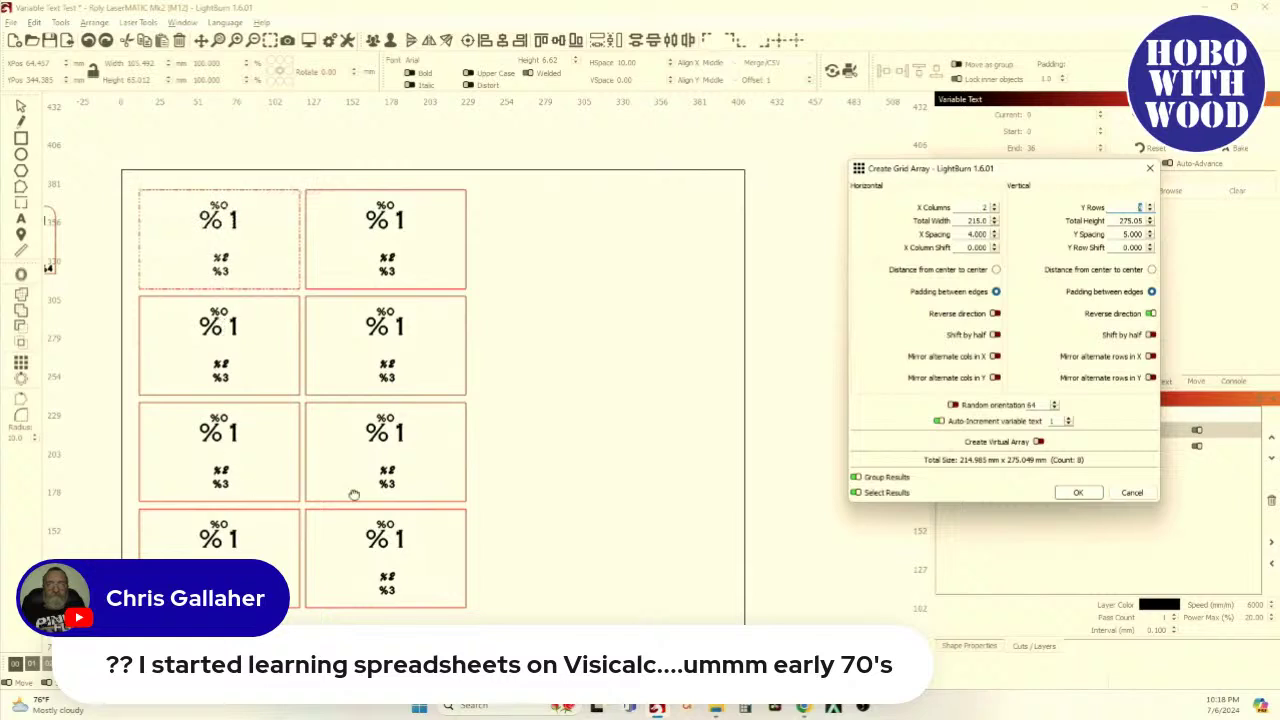
{"action": "left_click", "coordinate": [1151, 314]}
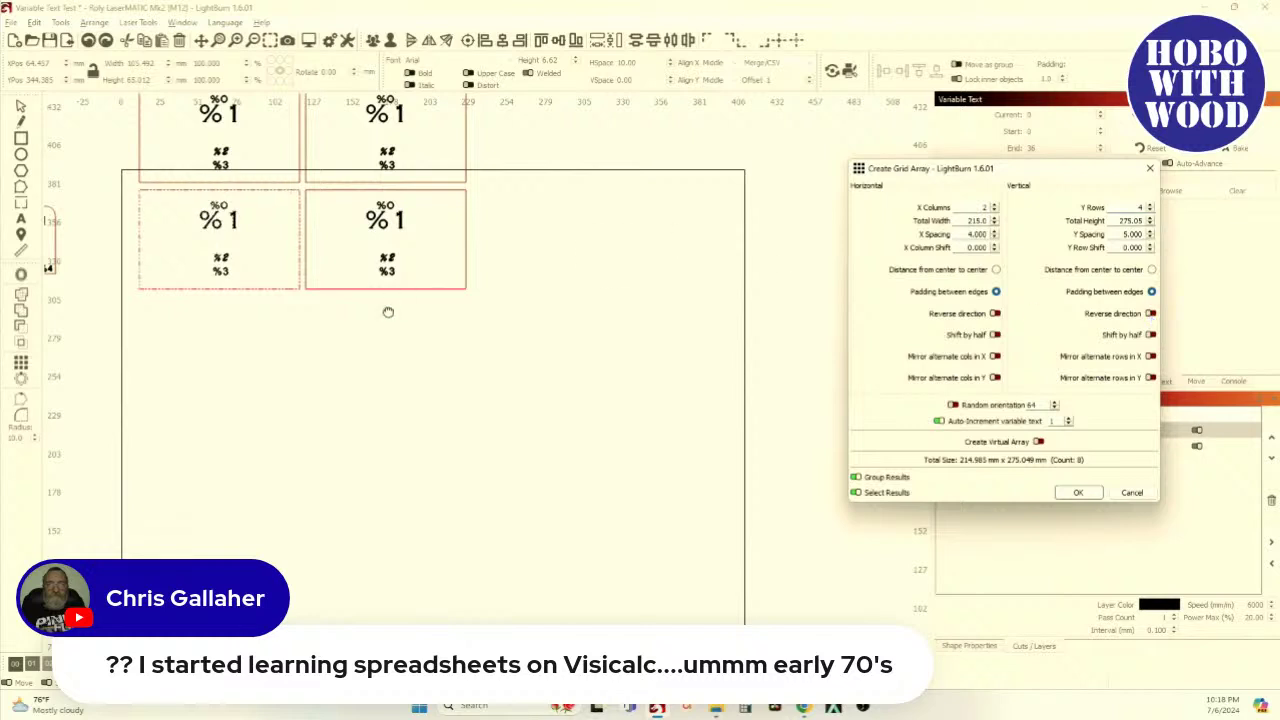
{"action": "left_click_drag", "start_coordinate": [417, 308], "coordinate": [438, 503]}
{"action": "scroll", "coordinate": [438, 503], "scroll_direction": "down", "scroll_amount": 2}
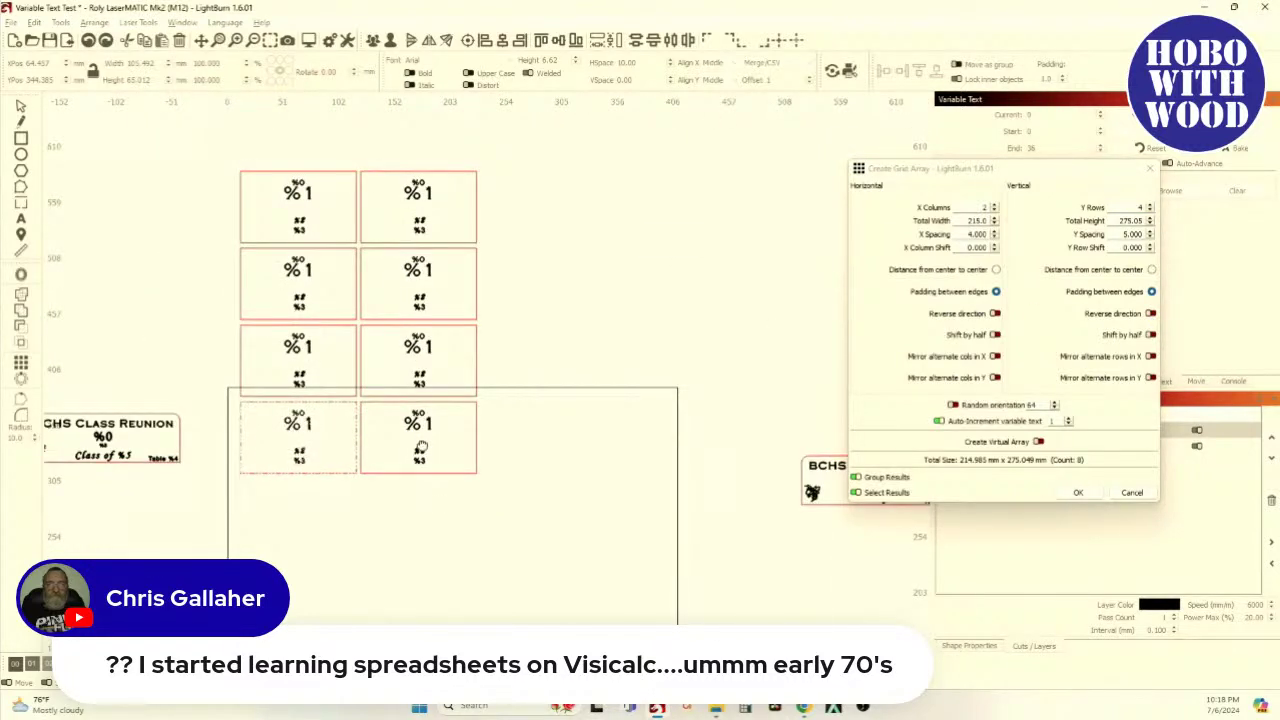
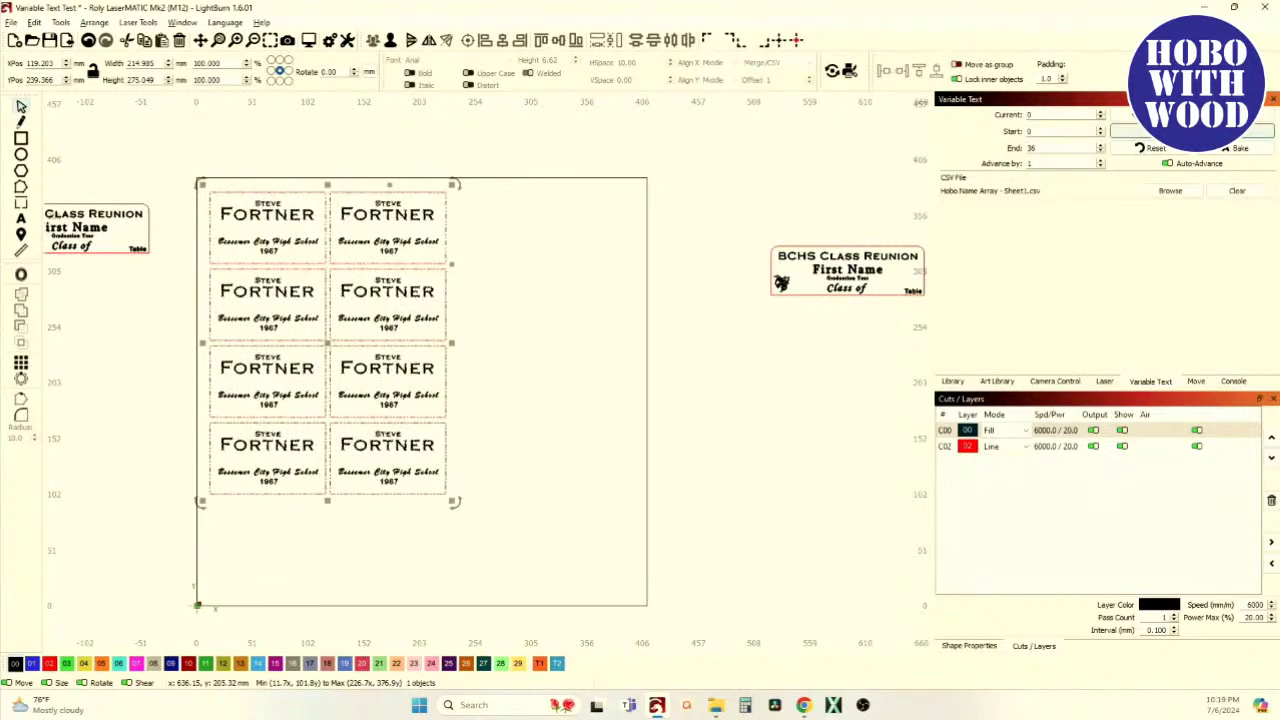
Preview the eight tags with CSV names, return to placeholders, then undo the array to one tag
{"action": "scroll", "coordinate": [294, 271], "scroll_direction": "up", "scroll_amount": 3}
{"action": "scroll", "coordinate": [300, 268], "scroll_direction": "down", "scroll_amount": 2}
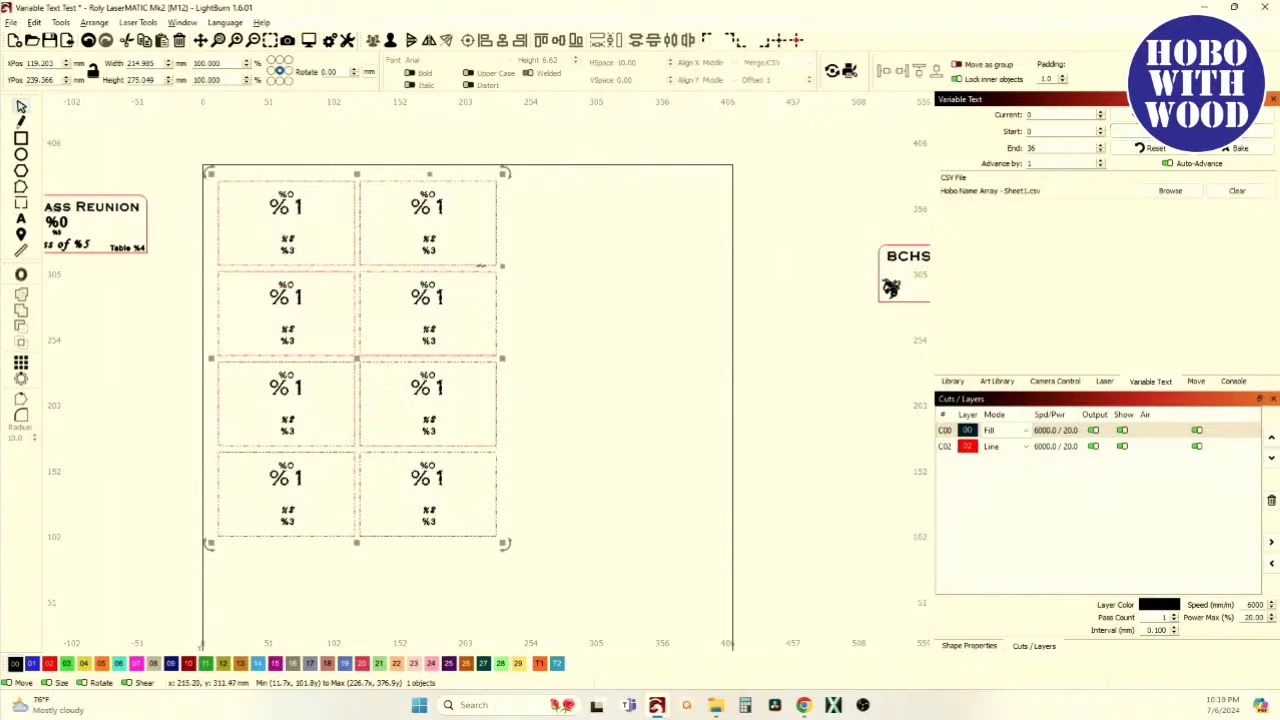
{"action": "scroll", "coordinate": [568, 278], "scroll_direction": "up", "scroll_amount": 2}
{"action": "left_click", "coordinate": [1130, 131]}
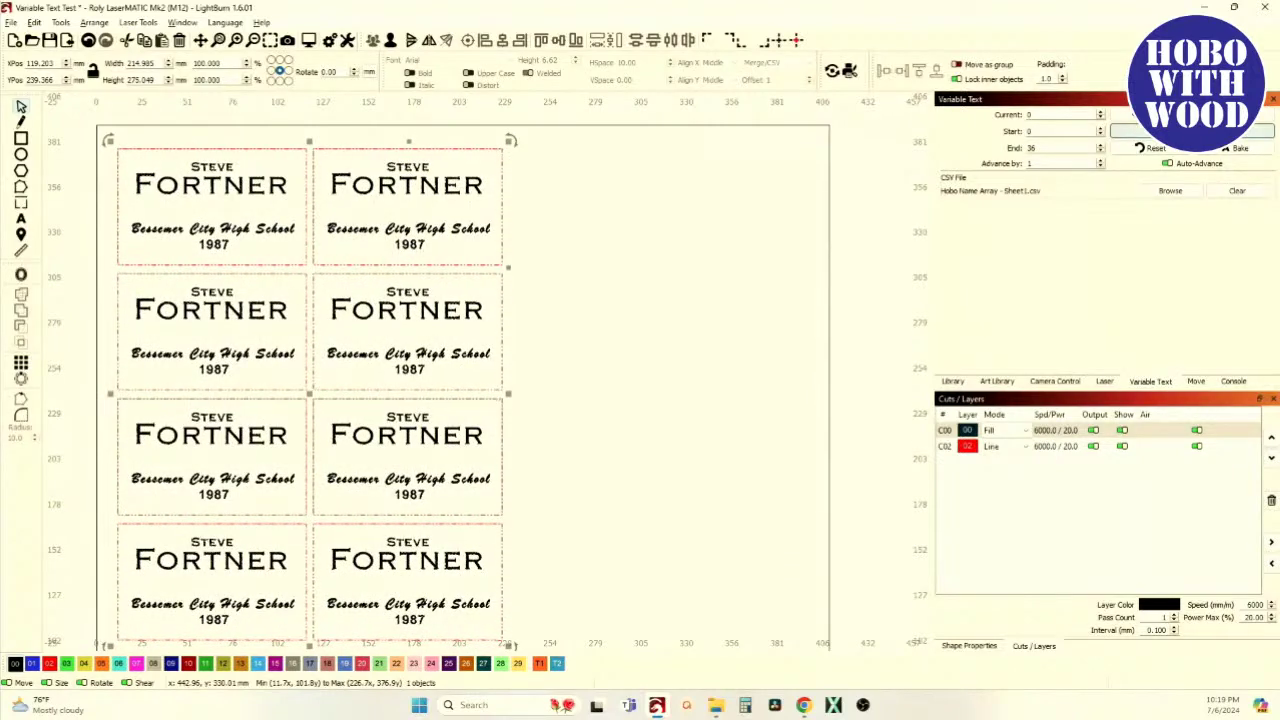
{"action": "left_click", "coordinate": [88, 41]}
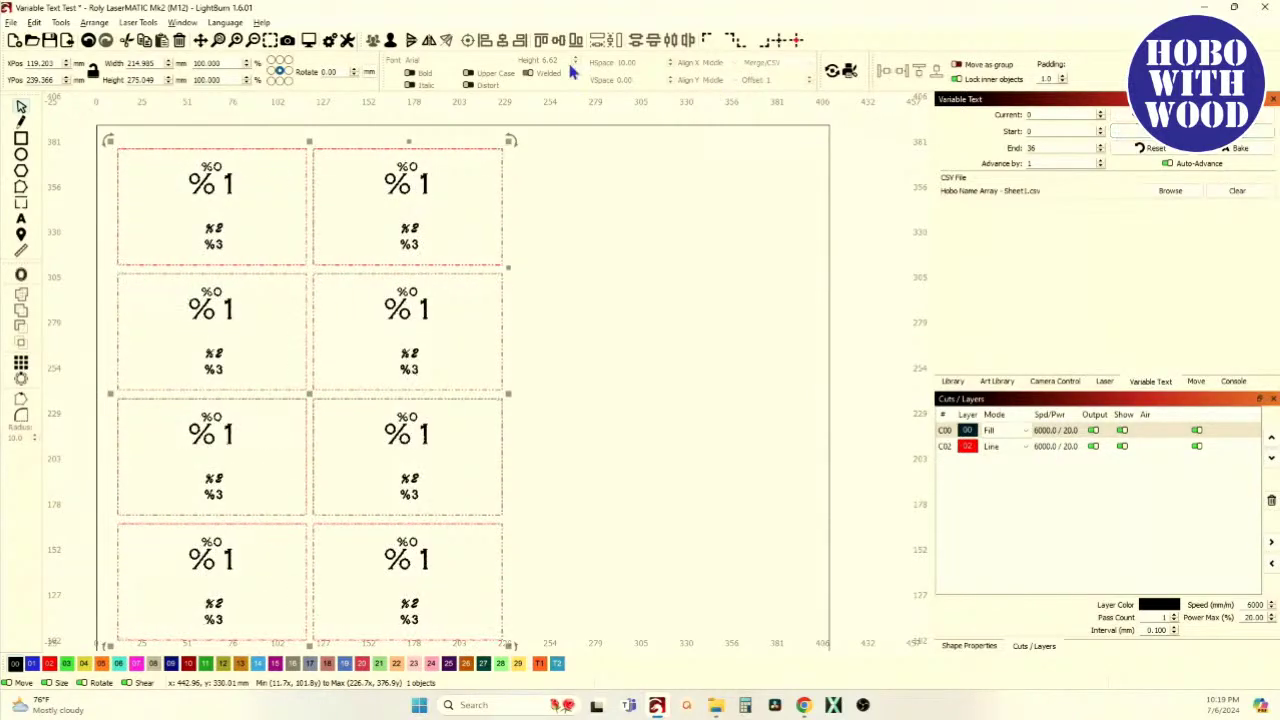
{"action": "left_click", "coordinate": [88, 41]}
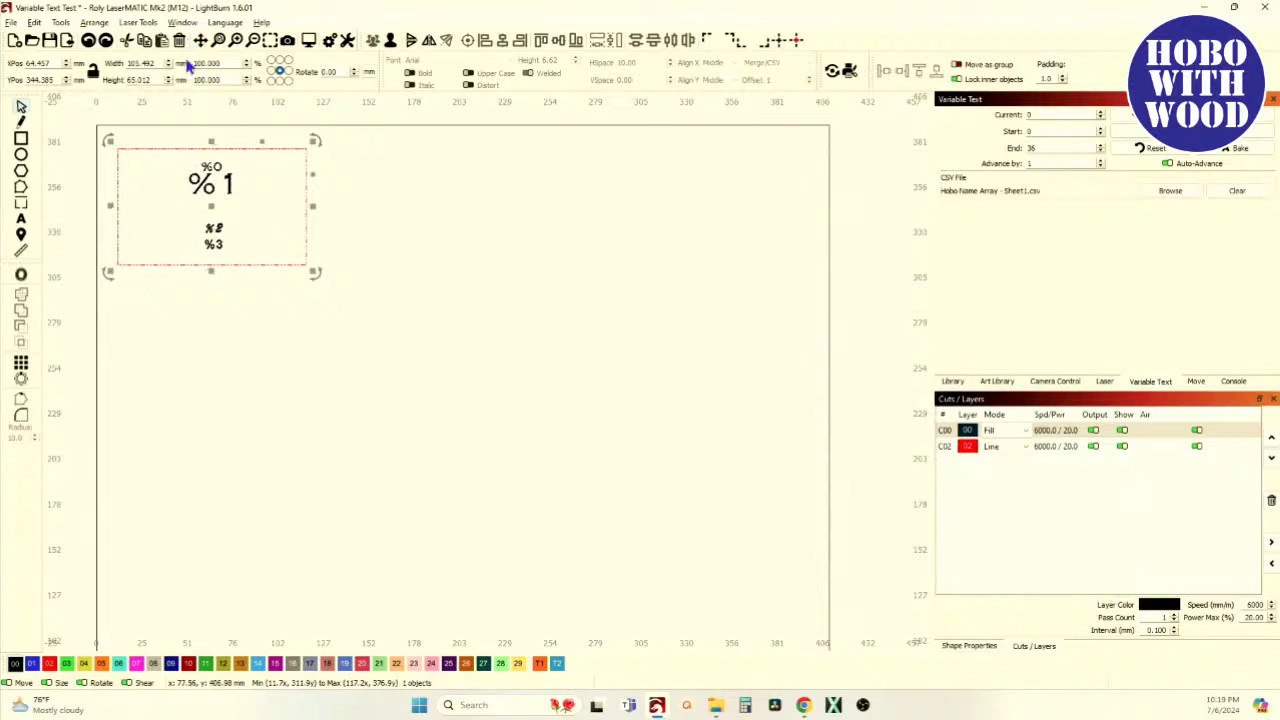
Nudge the %0 and %1 text lines slightly down inside the tag frame
{"action": "left_click", "coordinate": [268, 211]}
{"action": "scroll", "coordinate": [177, 189], "scroll_direction": "up", "scroll_amount": 2}
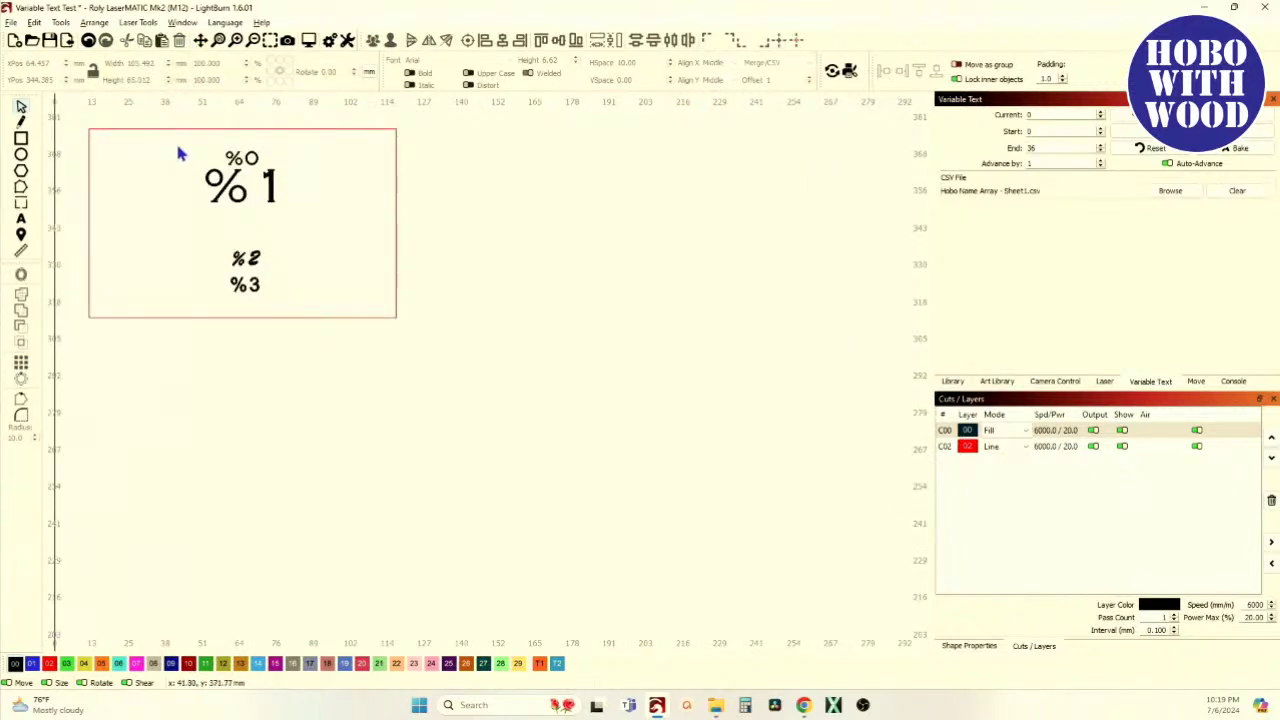
{"action": "left_click", "coordinate": [288, 225]}
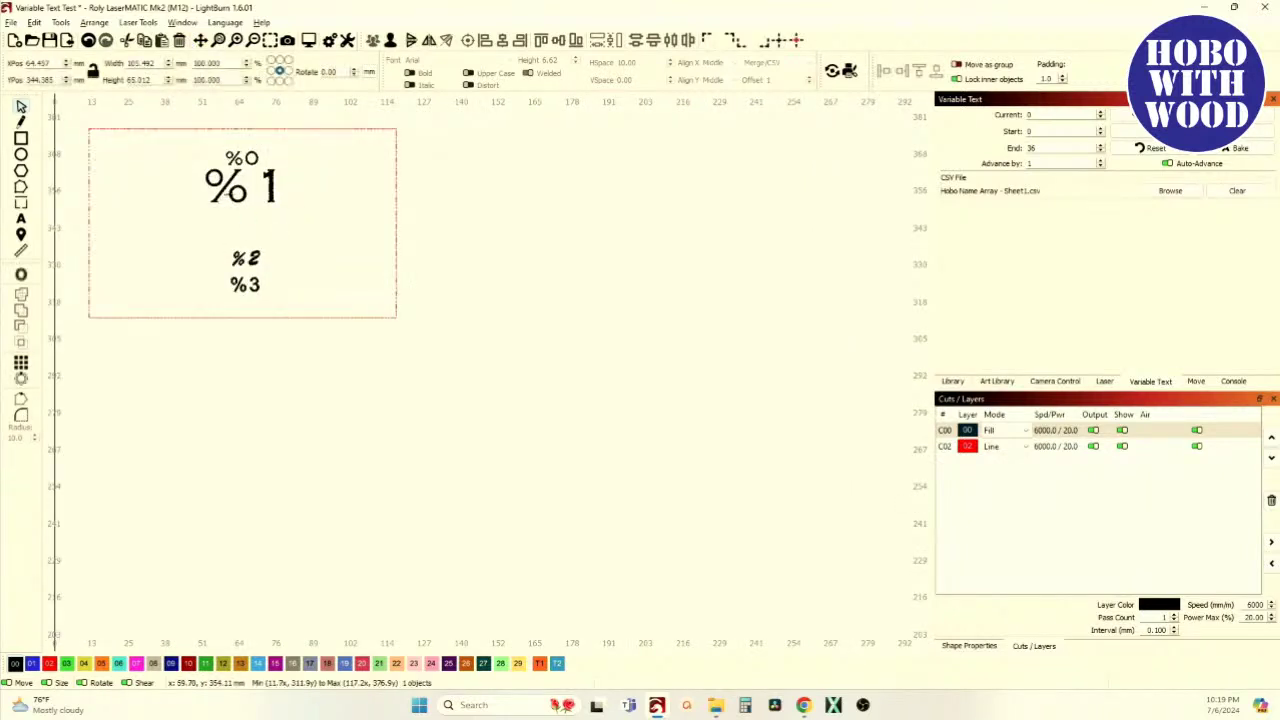
{"action": "left_click", "coordinate": [272, 155]}
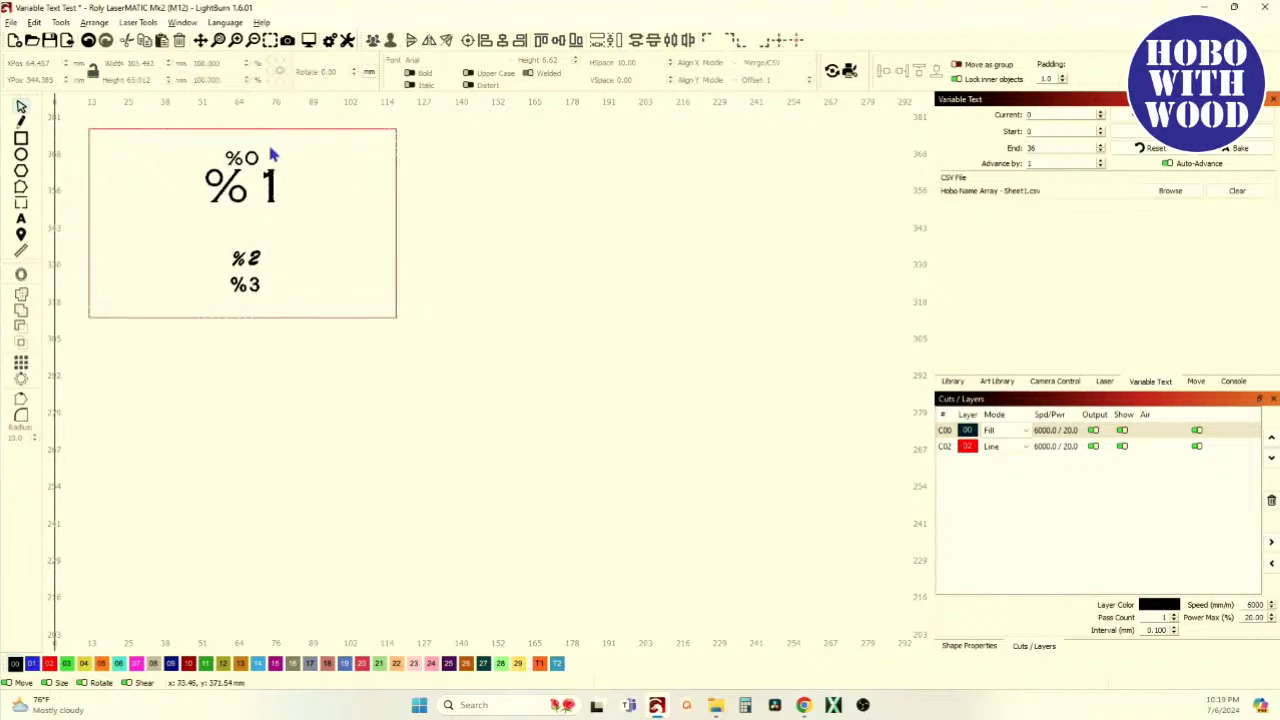
{"action": "left_click_drag", "start_coordinate": [307, 232], "coordinate": [187, 153]}
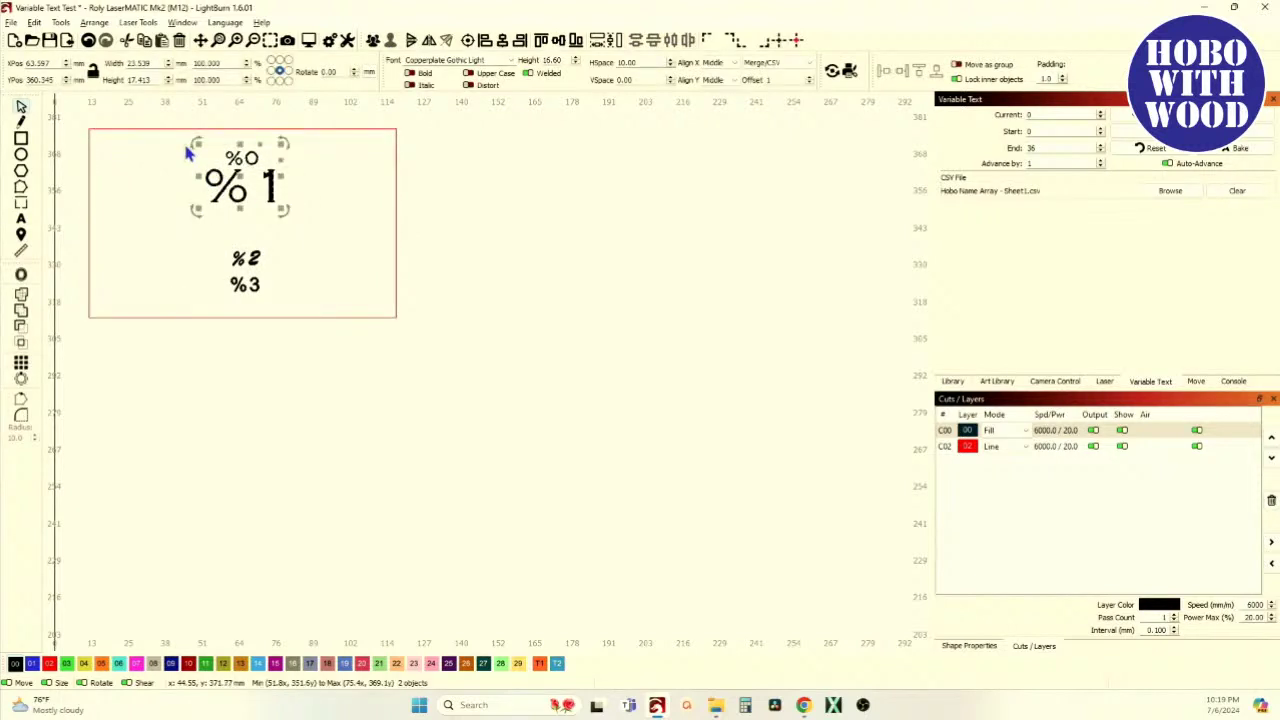
{"action": "key", "text": "Down"}
{"action": "key", "text": "Down"}
{"action": "key", "text": "Down"}
{"action": "key", "text": "Down"}
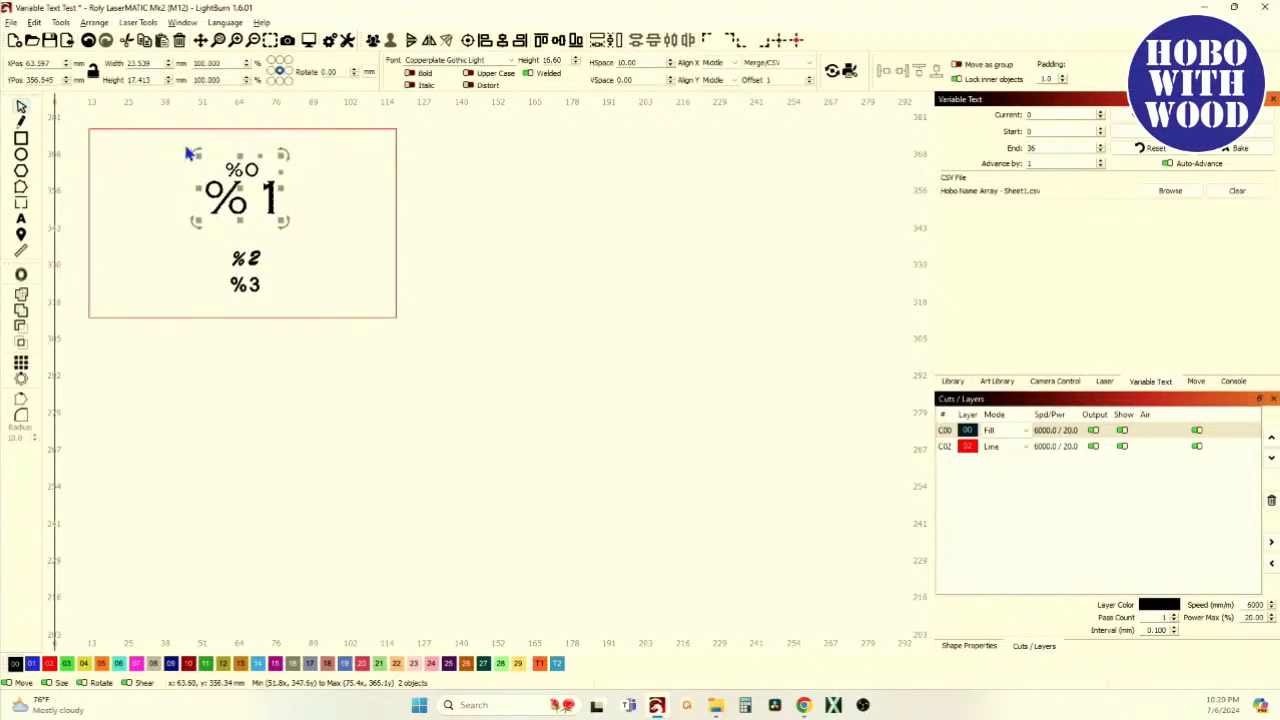
Select all five parts of the name tag for grid arraying
{"action": "left_click", "coordinate": [355, 124]}
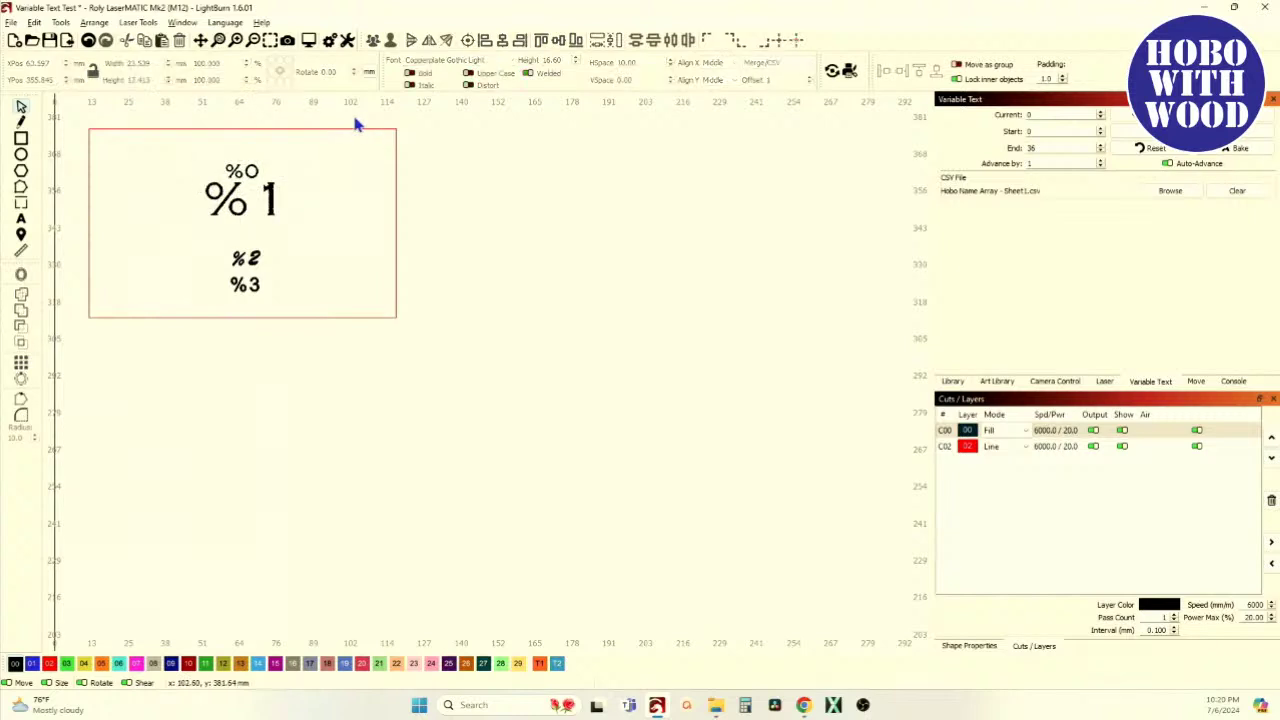
{"action": "mouse_move", "coordinate": [75, 112]}
{"action": "left_mouse_down"}
{"action": "mouse_move", "coordinate": [266, 315]}
{"action": "mouse_move", "coordinate": [415, 335]}
{"action": "left_mouse_up"}
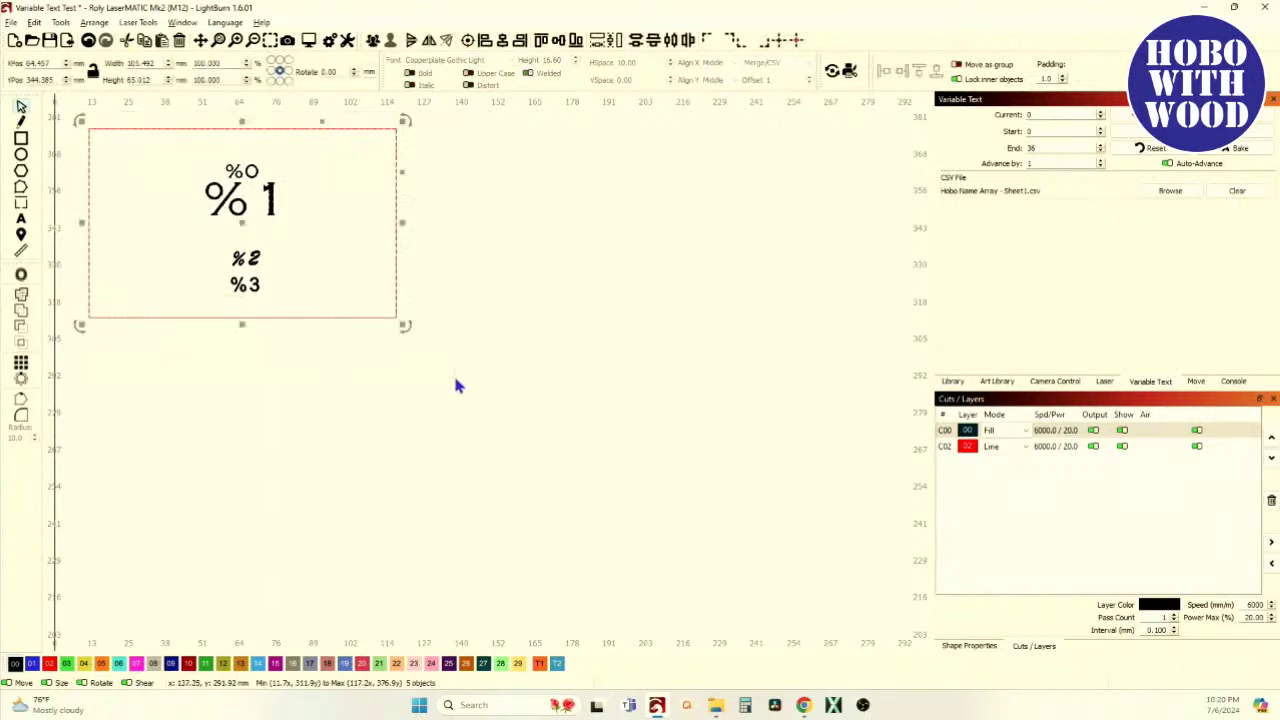
{"action": "left_click", "coordinate": [21, 363]}
Create a 2-column by 4-row grid array with auto-increment variable text
{"action": "left_click", "coordinate": [630, 216]}
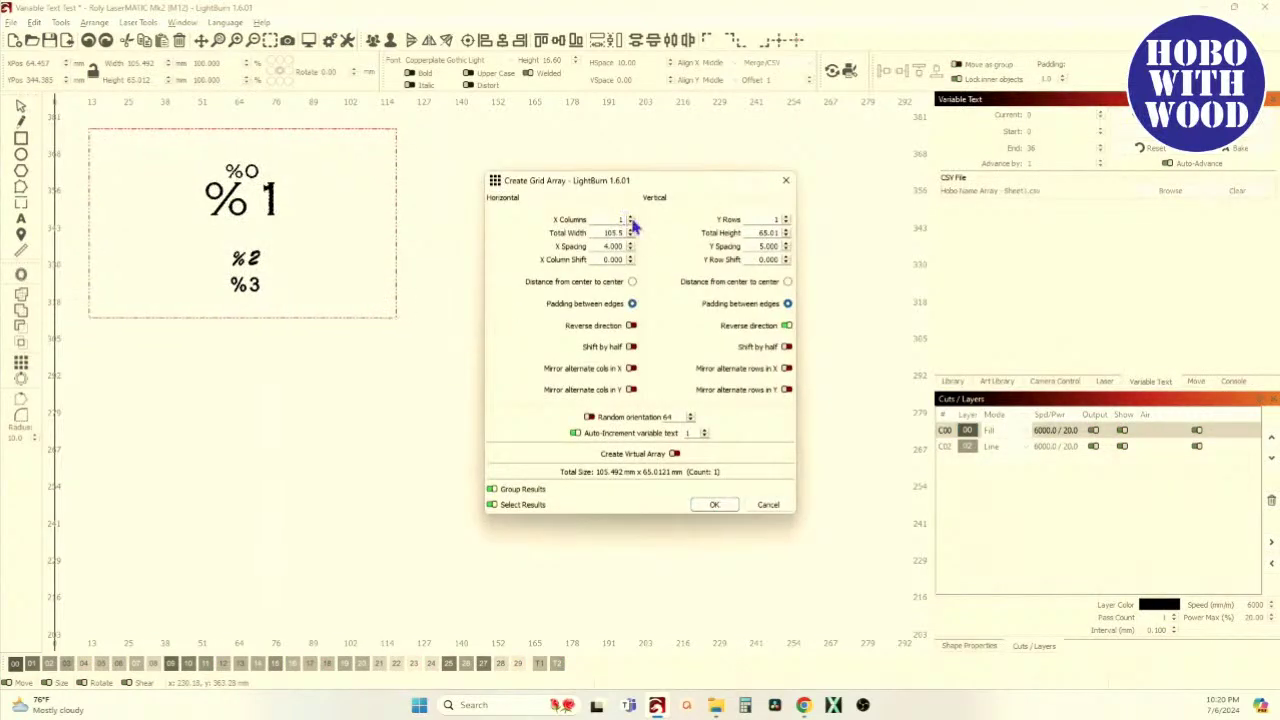
{"action": "left_click", "coordinate": [786, 218]}
{"action": "left_click", "coordinate": [786, 218]}
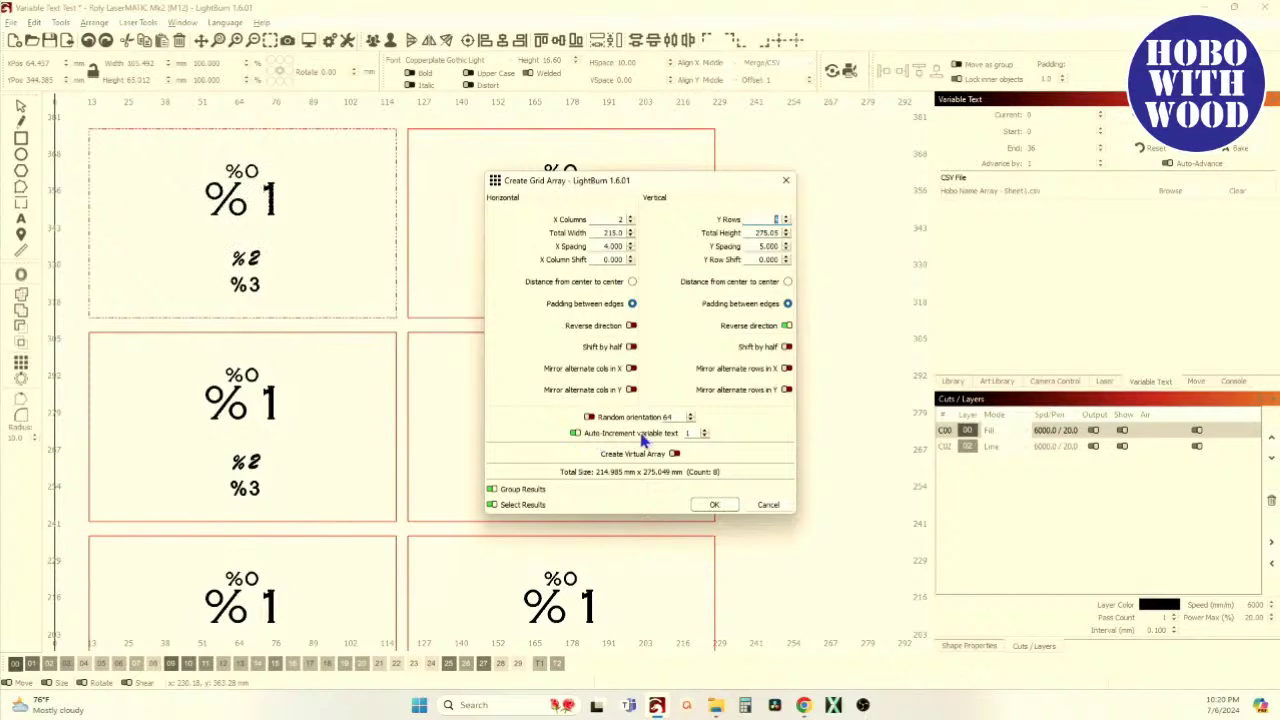
{"action": "left_click", "coordinate": [710, 505]}
{"action": "scroll", "coordinate": [757, 284], "scroll_direction": "down", "scroll_amount": 3}
{"action": "scroll", "coordinate": [674, 223], "scroll_direction": "up", "scroll_amount": 2}
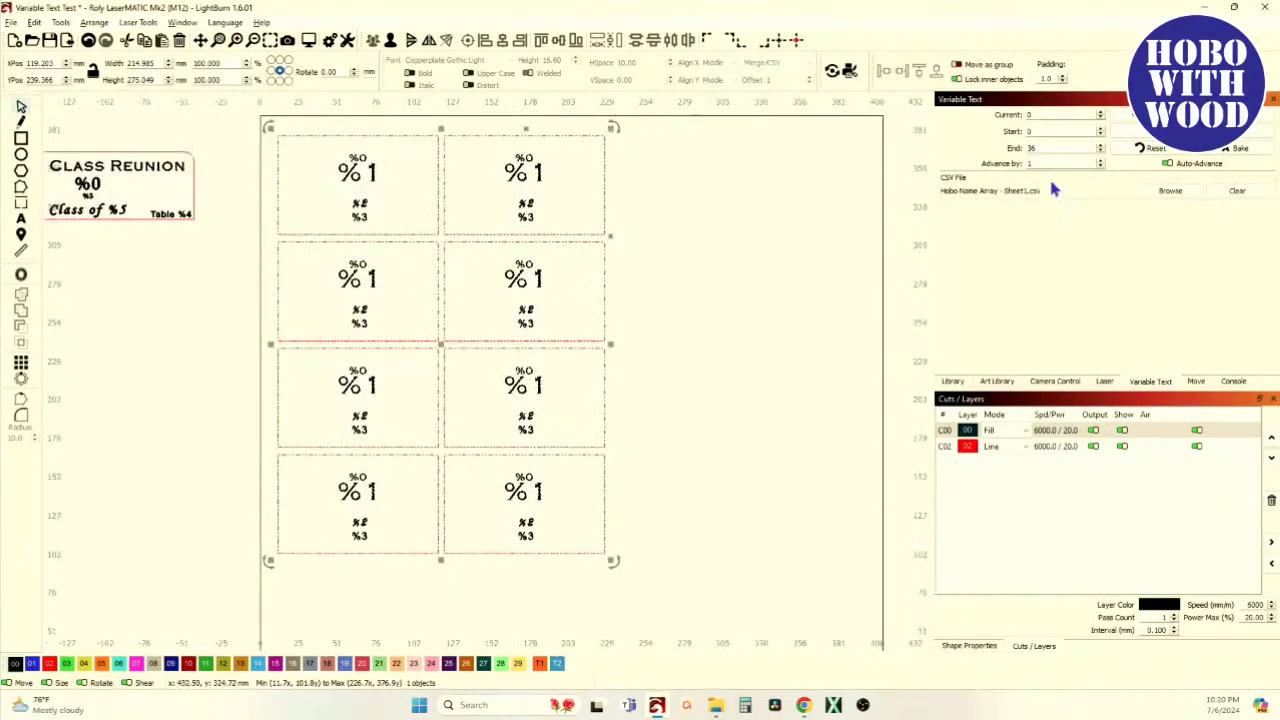
Toggle Variable Text Test twice, previewing CSV names and returning to placeholders
{"action": "left_click", "coordinate": [1192, 131]}
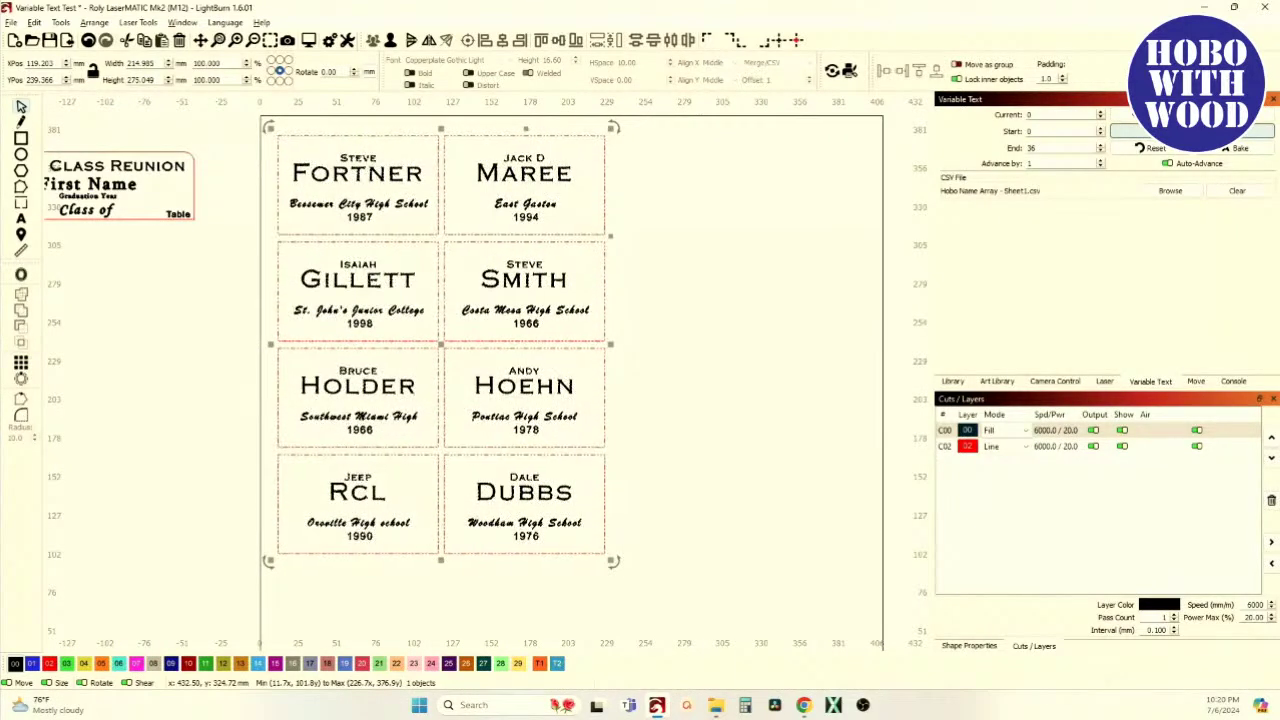
{"action": "left_click", "coordinate": [1192, 131]}
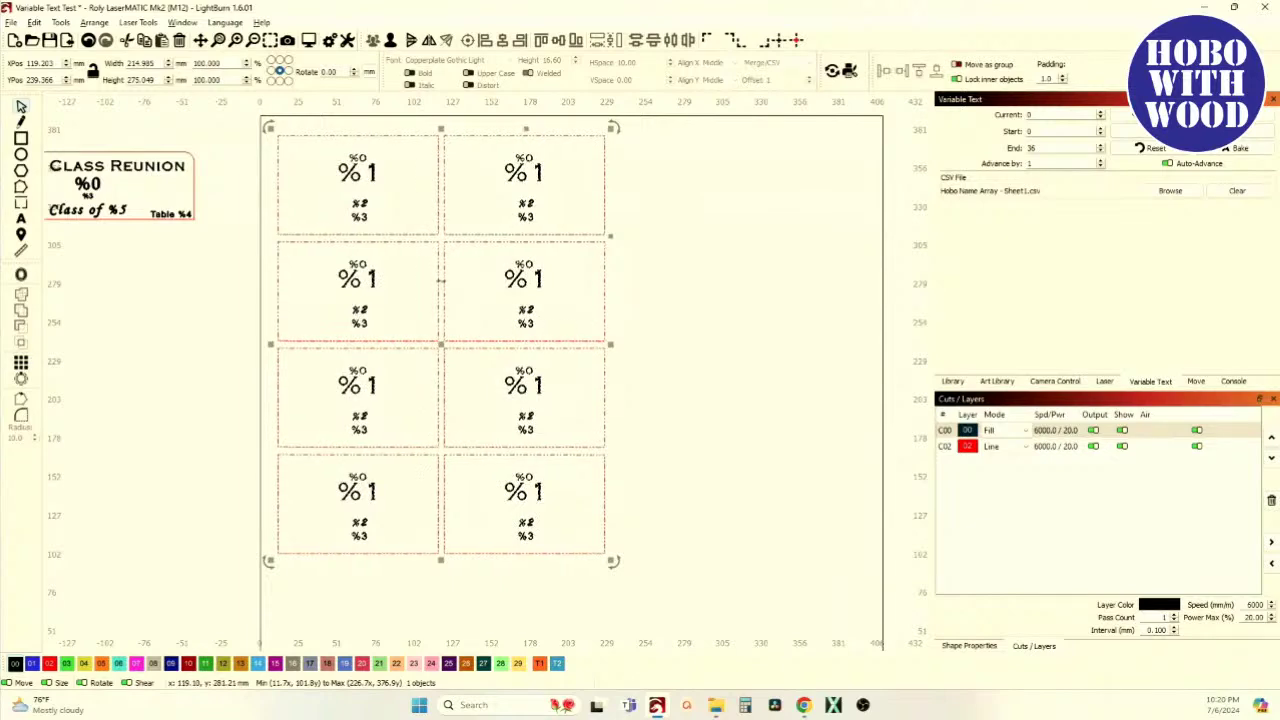
{"action": "scroll", "coordinate": [441, 281], "scroll_direction": "up", "scroll_amount": 1}
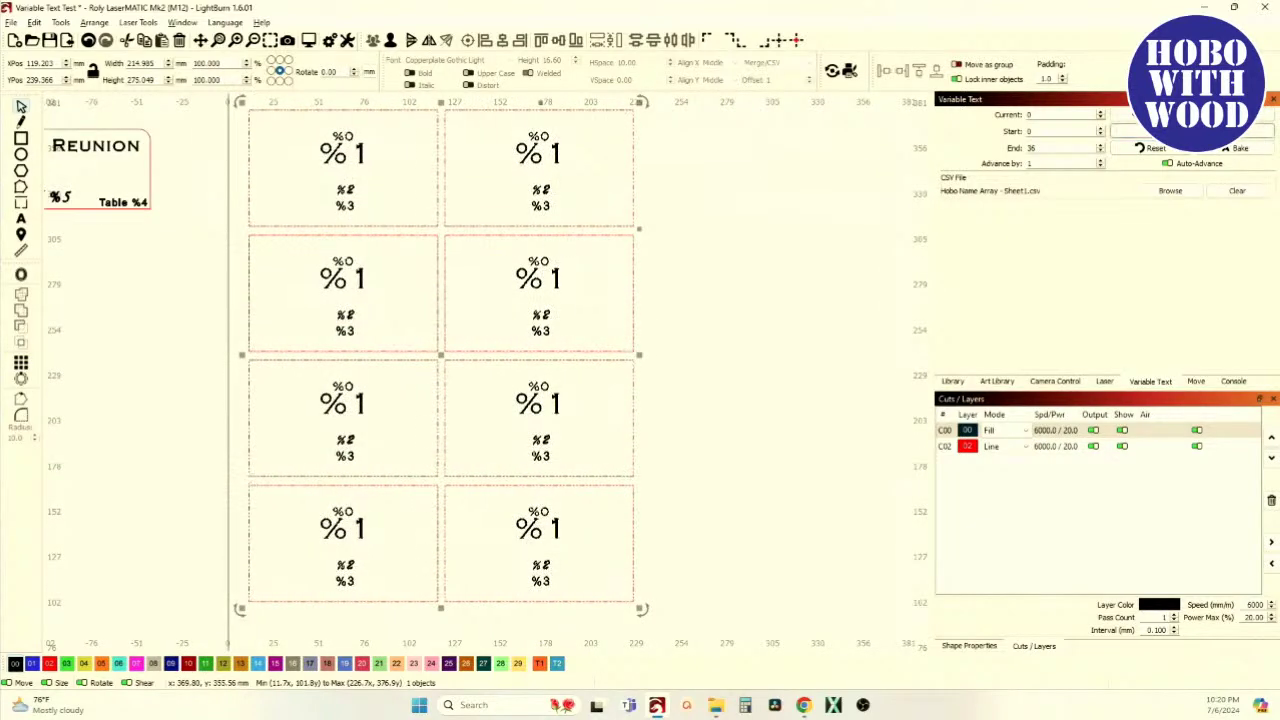
{"action": "left_click", "coordinate": [1192, 131]}
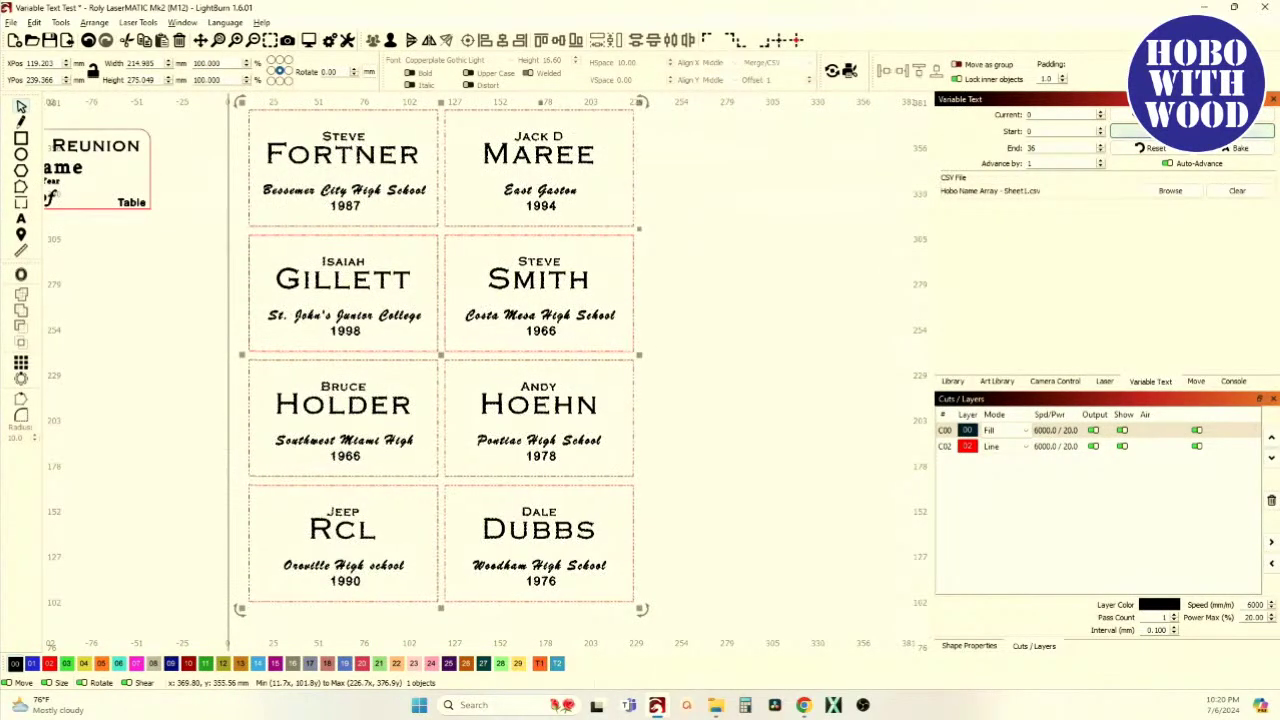
{"action": "left_click", "coordinate": [1192, 131]}
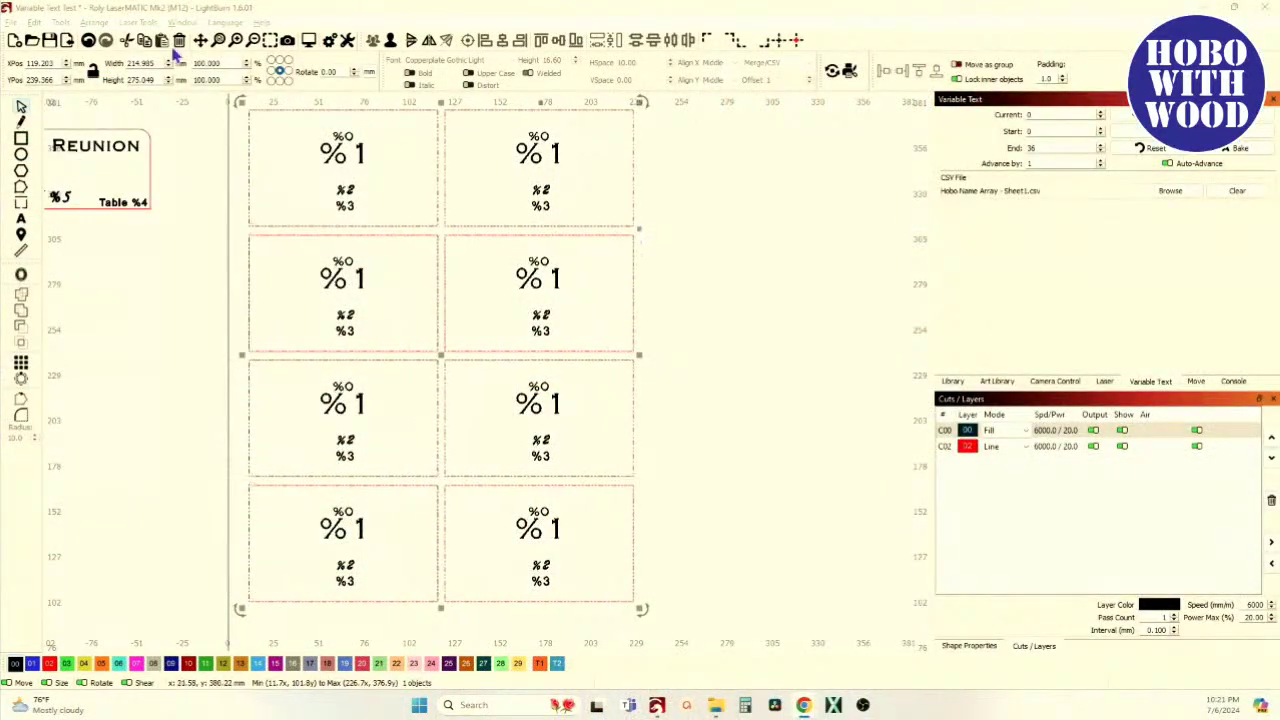
Undo the array back to a single name tag
{"action": "left_click", "coordinate": [87, 43]}
{"action": "scroll", "coordinate": [417, 449], "scroll_direction": "down", "scroll_amount": 1}
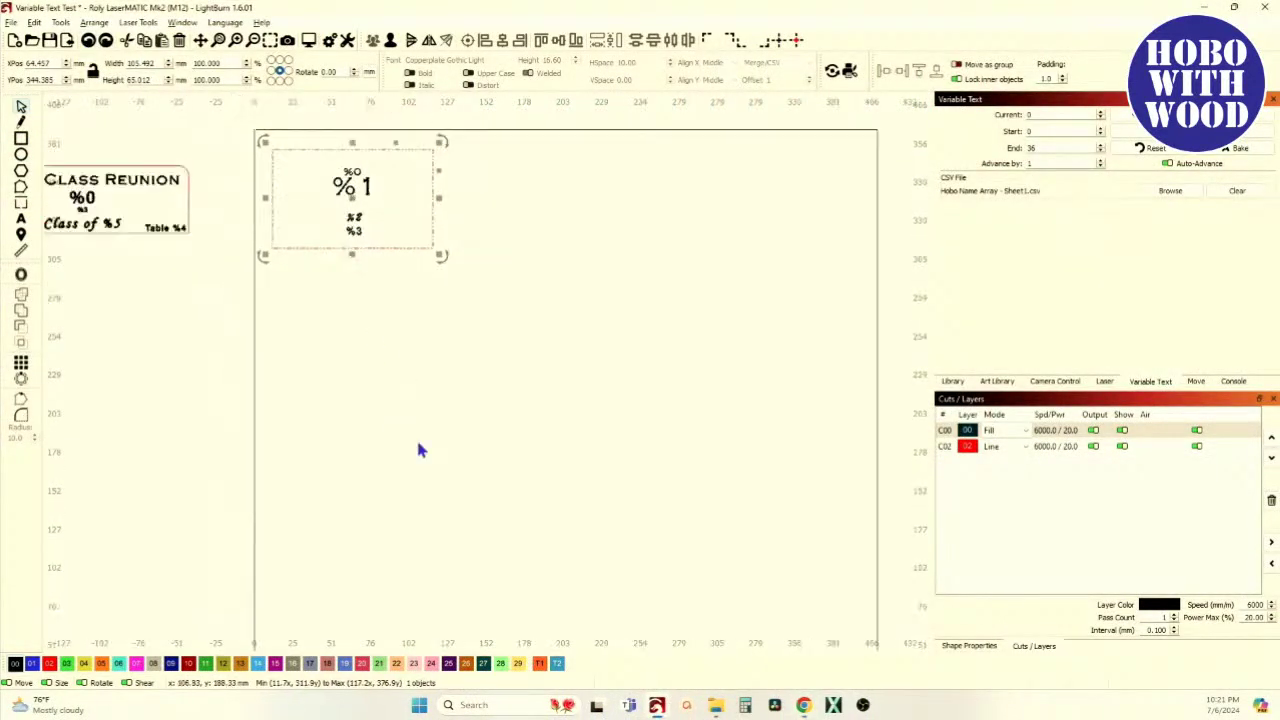
{"action": "scroll", "coordinate": [417, 527], "scroll_direction": "up", "scroll_amount": 3}
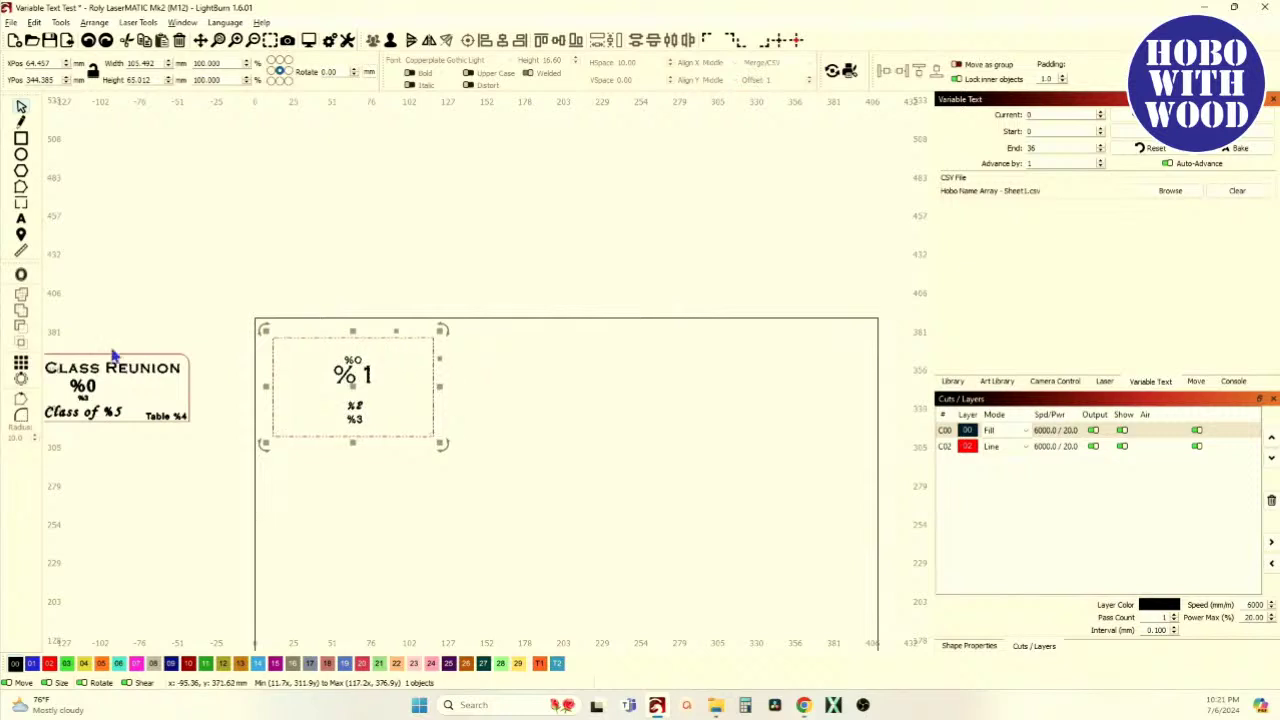
Build a 2×4 grid array of the tag with vertical reverse direction turned off
{"action": "left_click", "coordinate": [24, 364]}
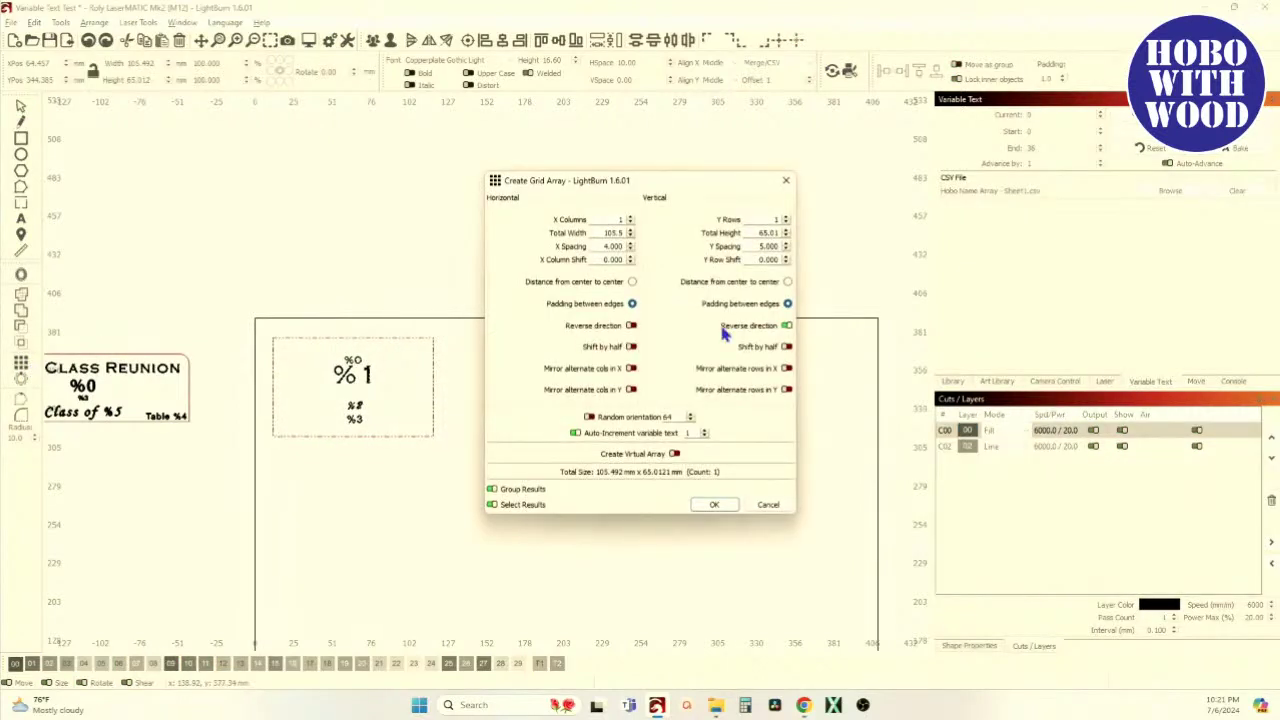
{"action": "left_click_drag", "start_coordinate": [675, 189], "coordinate": [869, 206]}
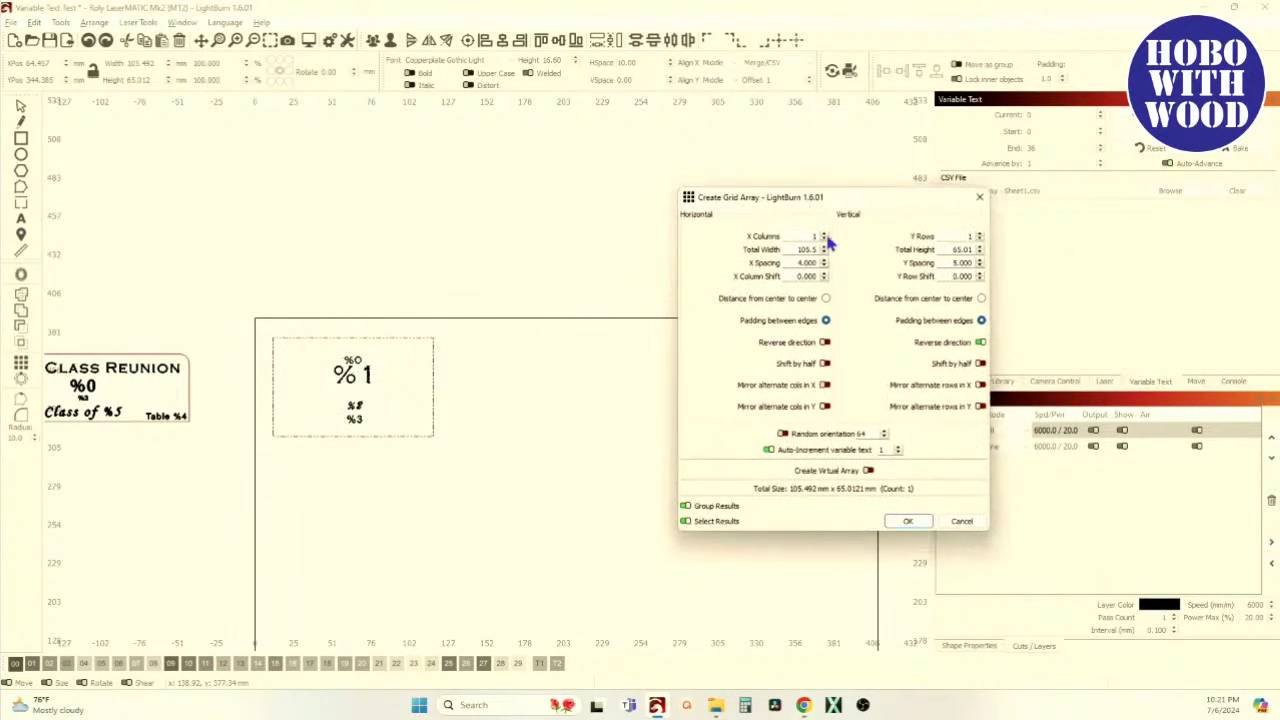
{"action": "left_click", "coordinate": [824, 234]}
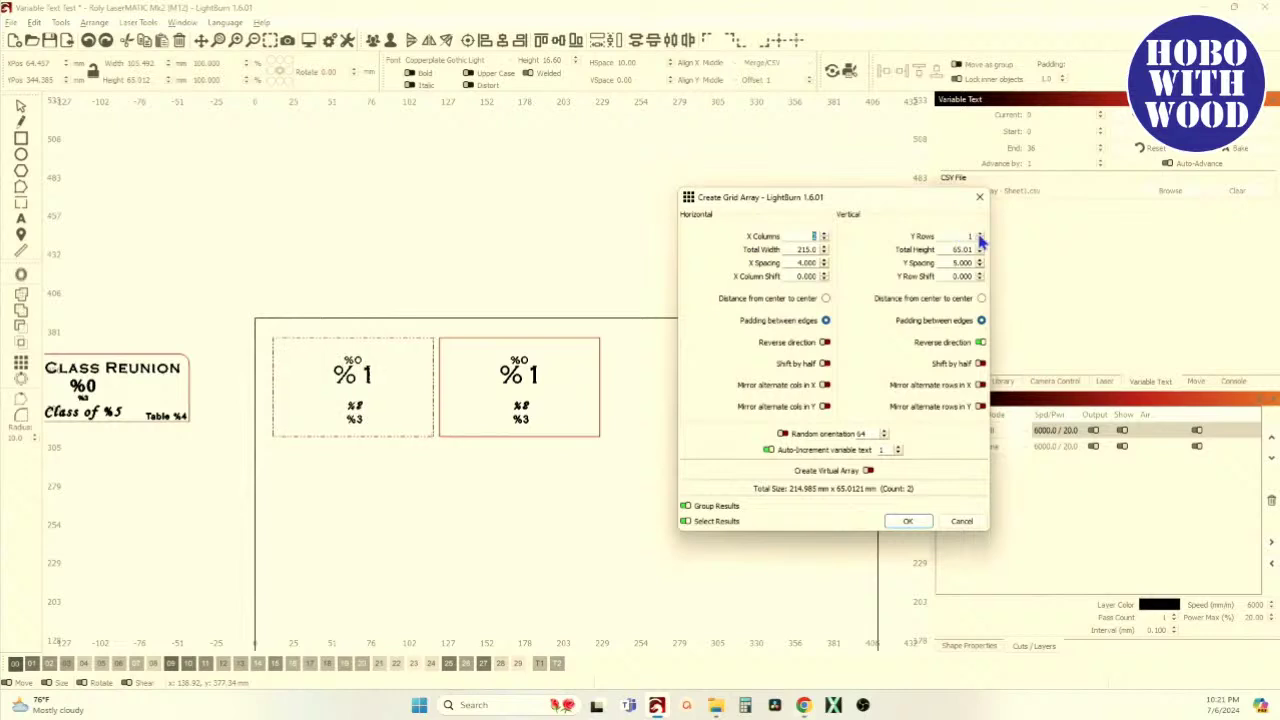
{"action": "left_click", "coordinate": [980, 235]}
{"action": "left_click", "coordinate": [980, 235]}
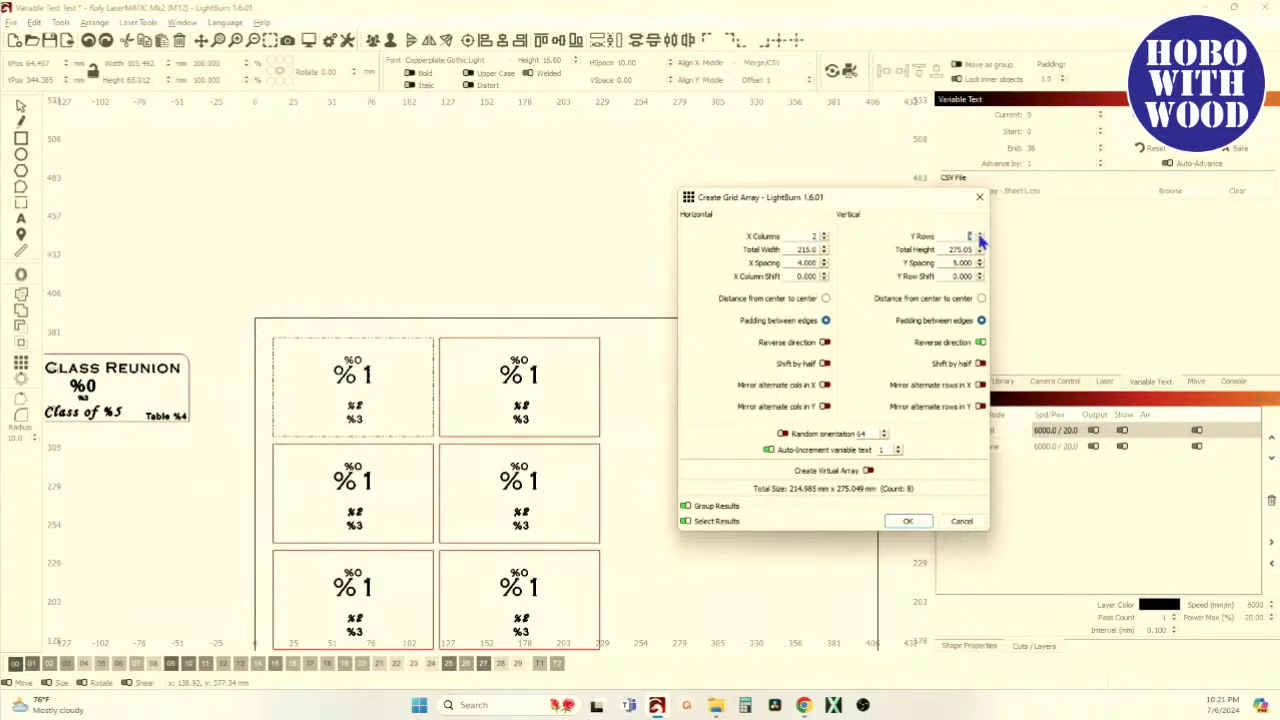
{"action": "left_click", "coordinate": [980, 236]}
{"action": "left_click", "coordinate": [980, 239]}
{"action": "left_click", "coordinate": [981, 343]}
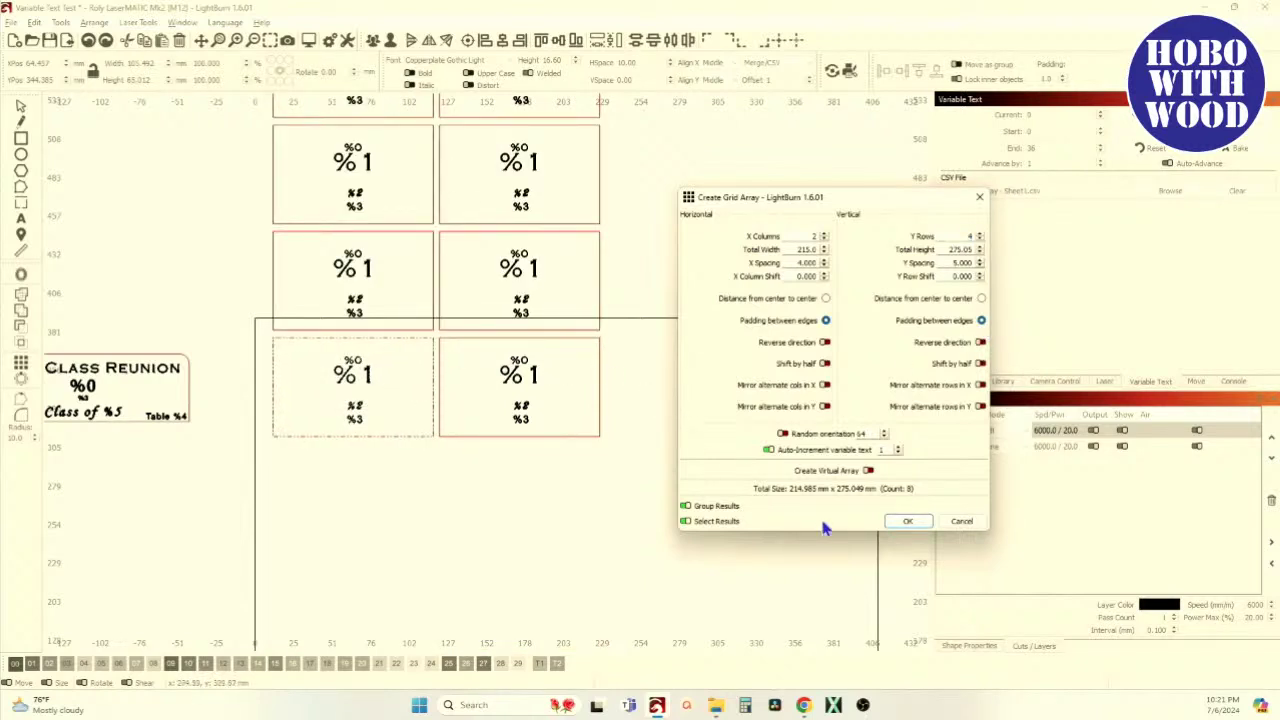
{"action": "left_click", "coordinate": [908, 522]}
Drag the eight-tag array down into the work area
{"action": "scroll", "coordinate": [740, 500], "scroll_direction": "down", "scroll_amount": 5}
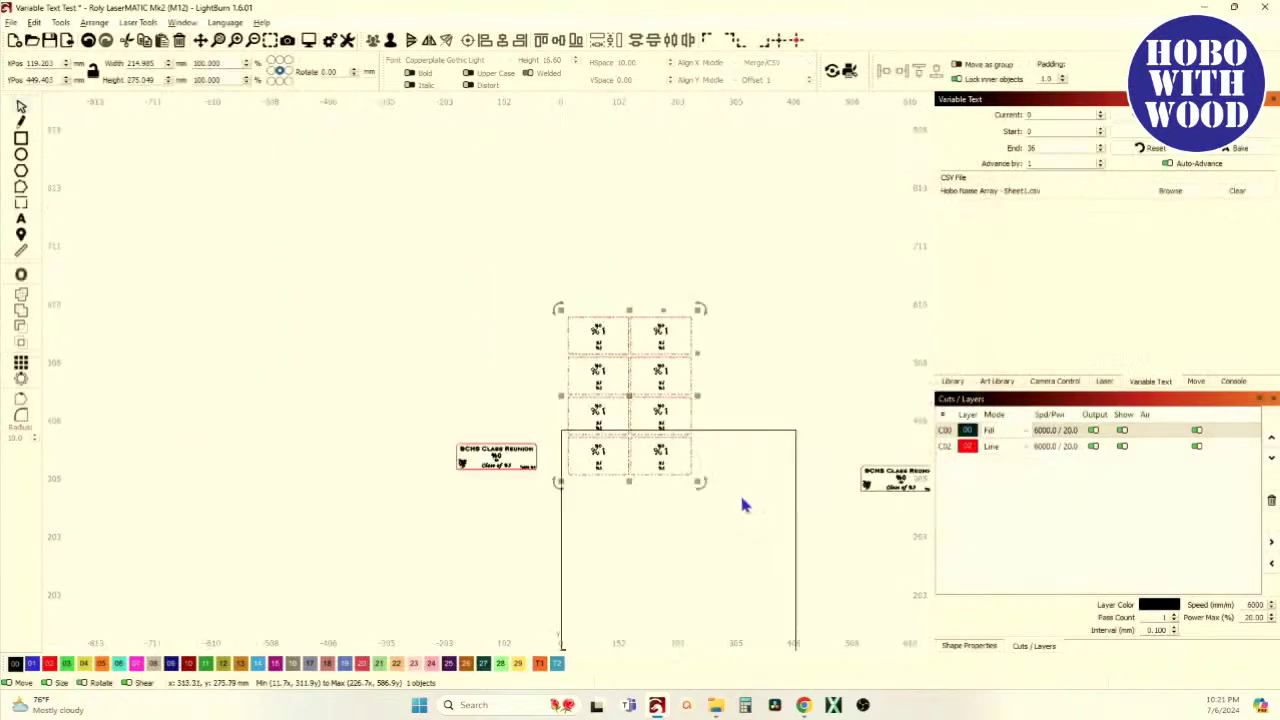
{"action": "left_click_drag", "start_coordinate": [631, 398], "coordinate": [640, 548]}
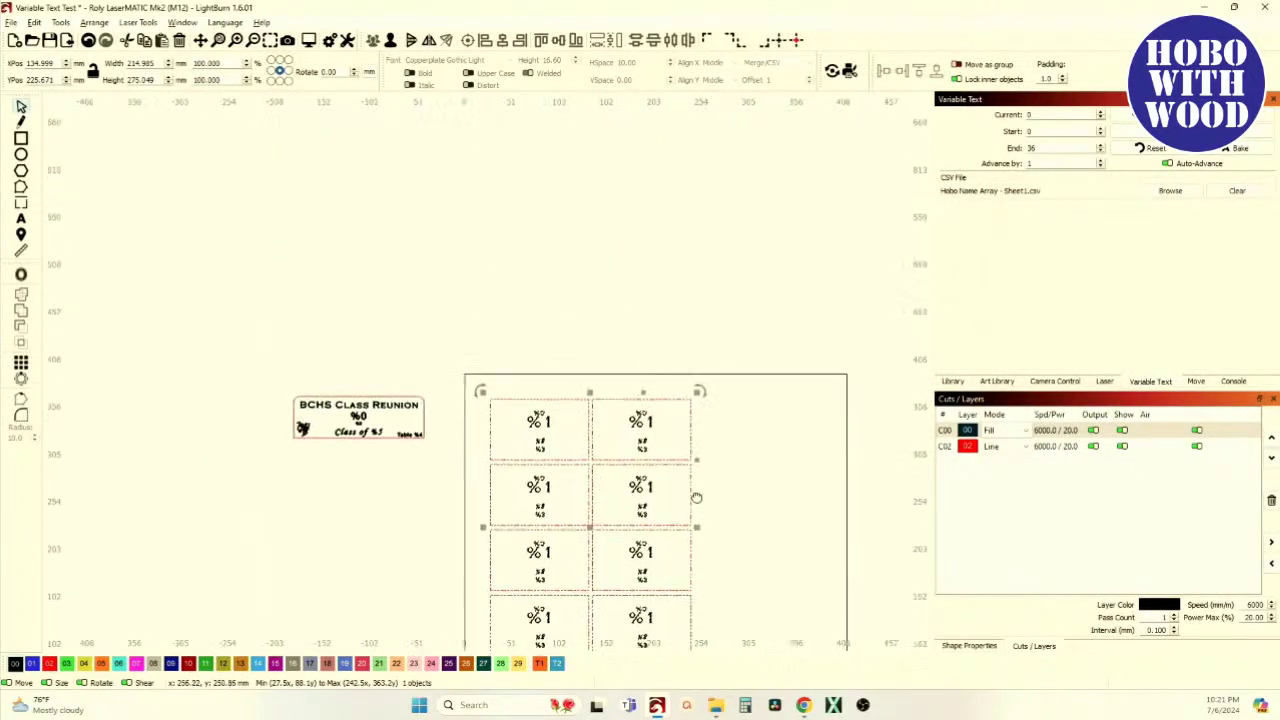
{"action": "scroll", "coordinate": [523, 366], "scroll_direction": "up", "scroll_amount": 3}
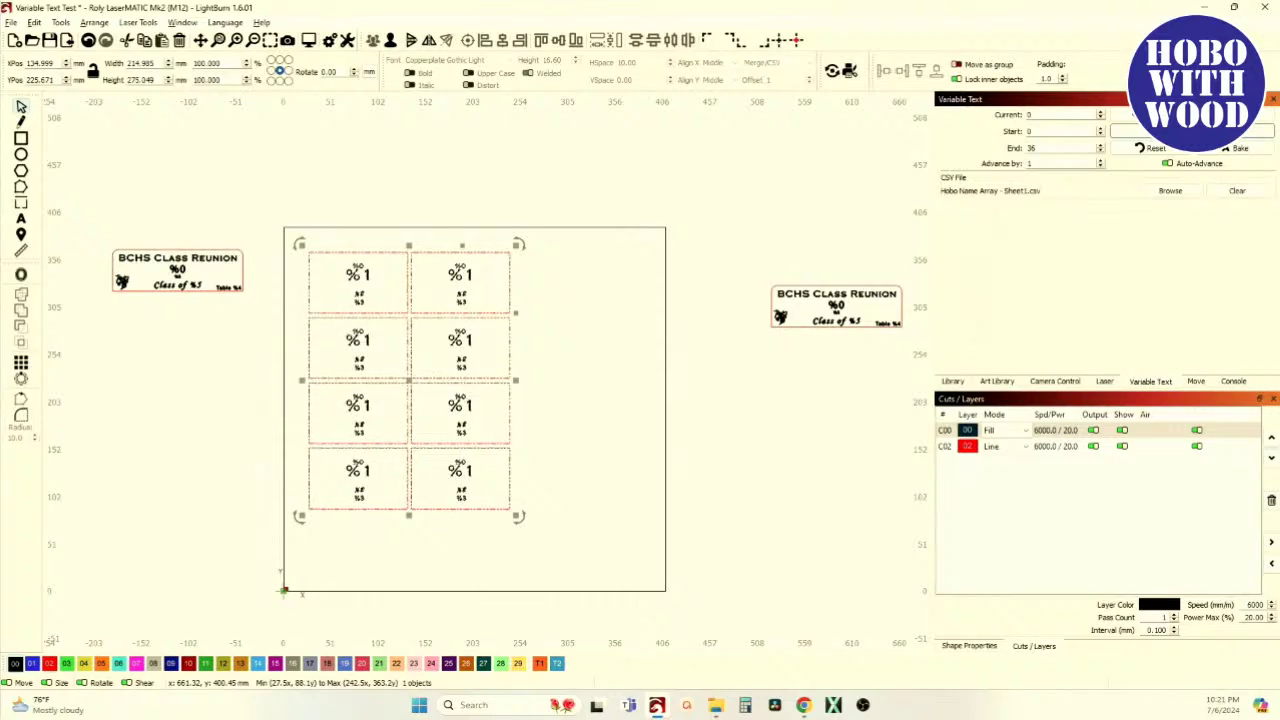
{"action": "left_click", "coordinate": [1192, 131]}
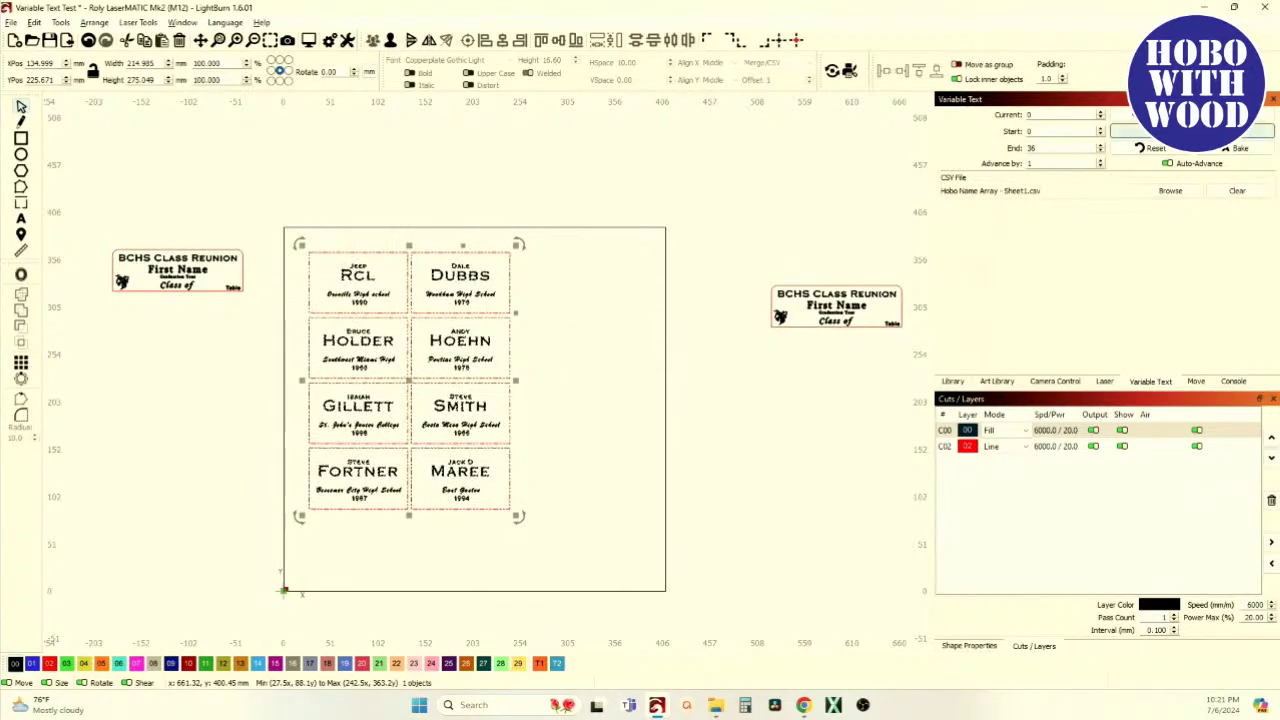
{"action": "left_click", "coordinate": [1192, 131]}
{"action": "scroll", "coordinate": [330, 470], "scroll_direction": "up", "scroll_amount": 3}
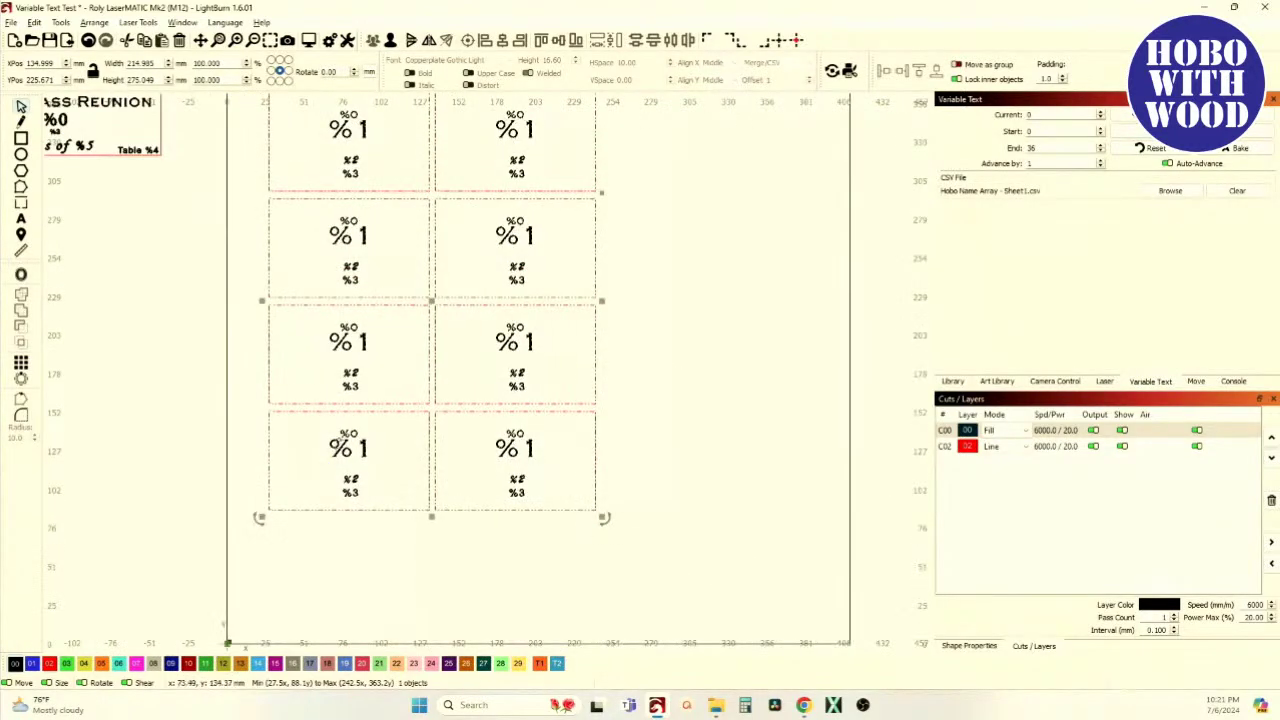
{"action": "left_click_drag", "start_coordinate": [334, 446], "coordinate": [334, 538]}
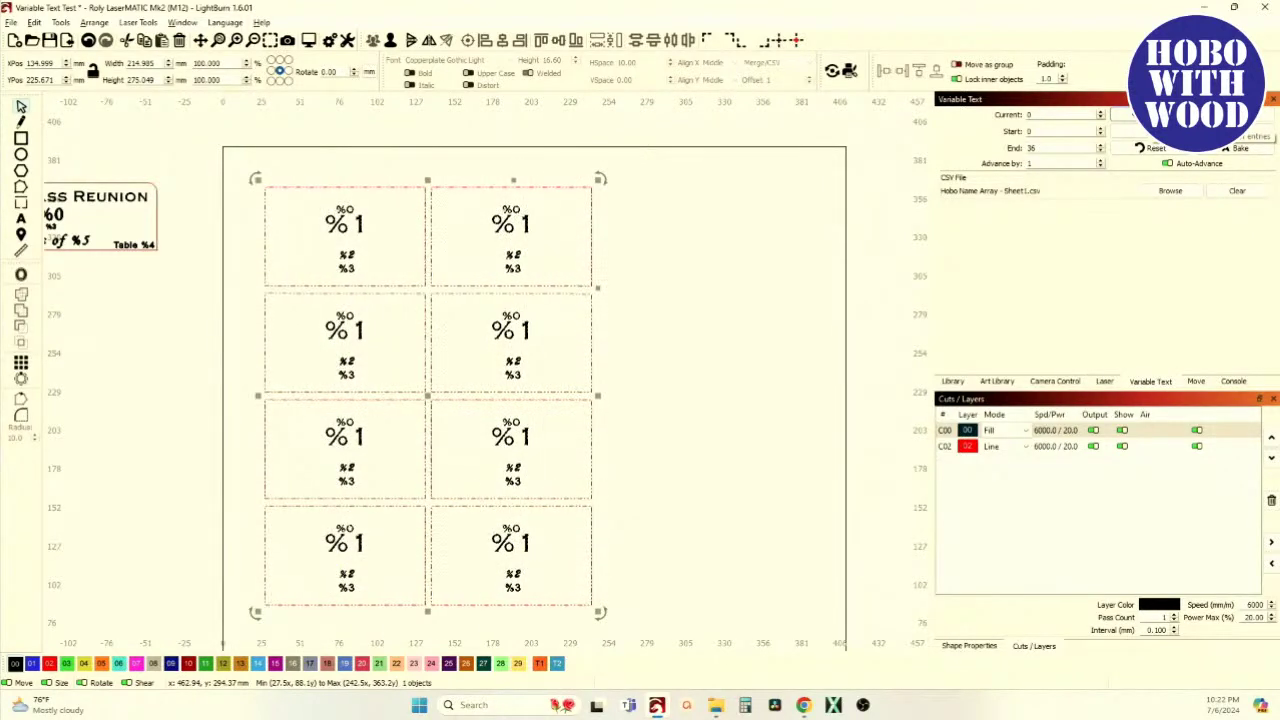
{"action": "left_click", "coordinate": [1152, 140]}
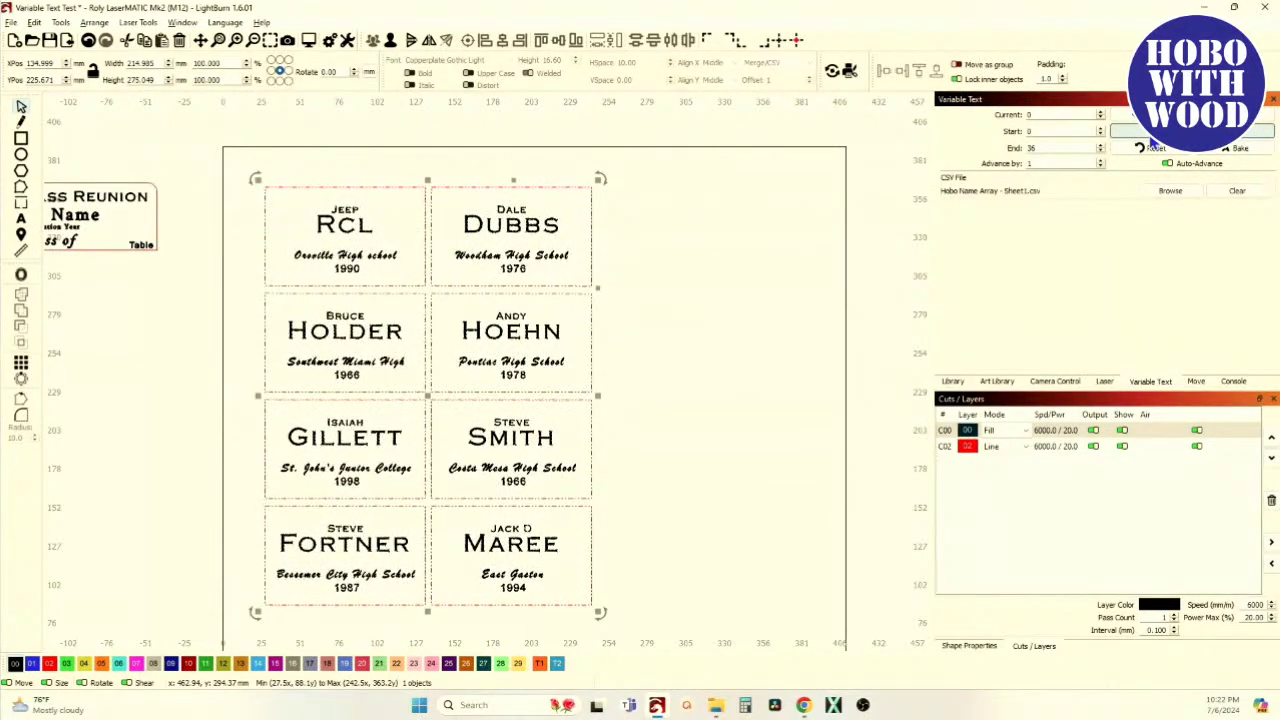
{"action": "left_click", "coordinate": [1152, 140]}
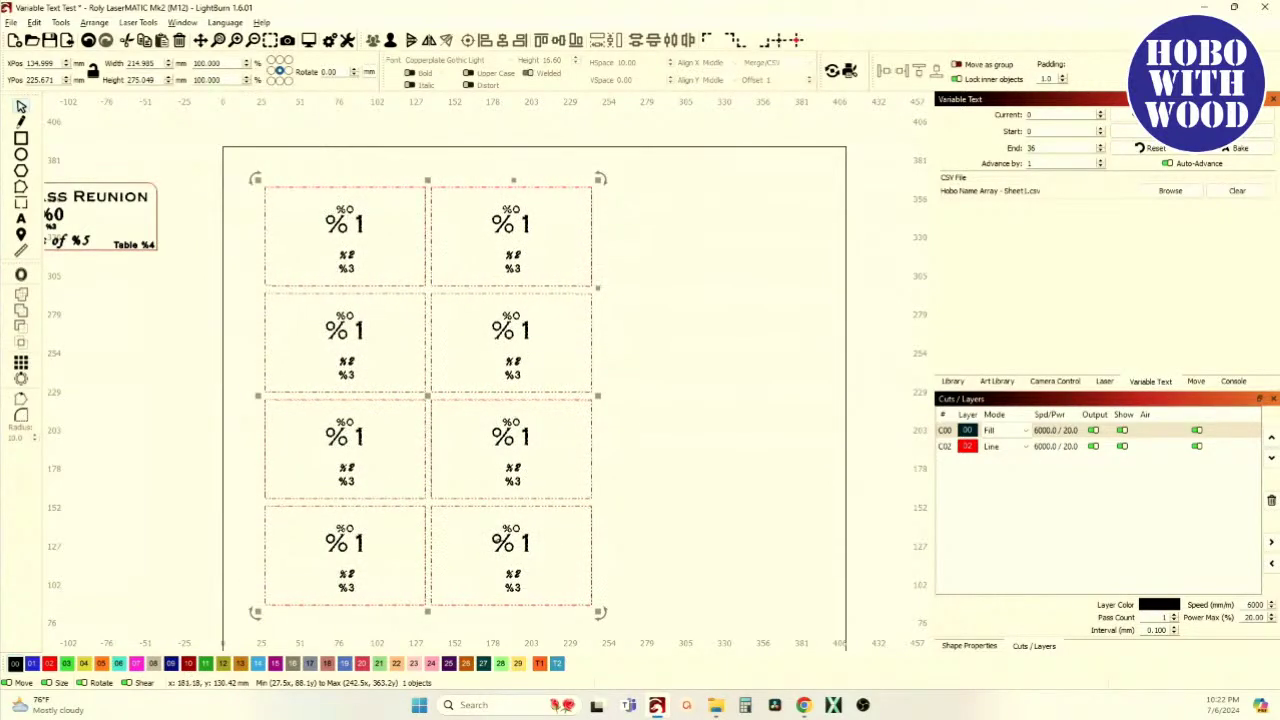
{"action": "left_click", "coordinate": [1136, 134]}
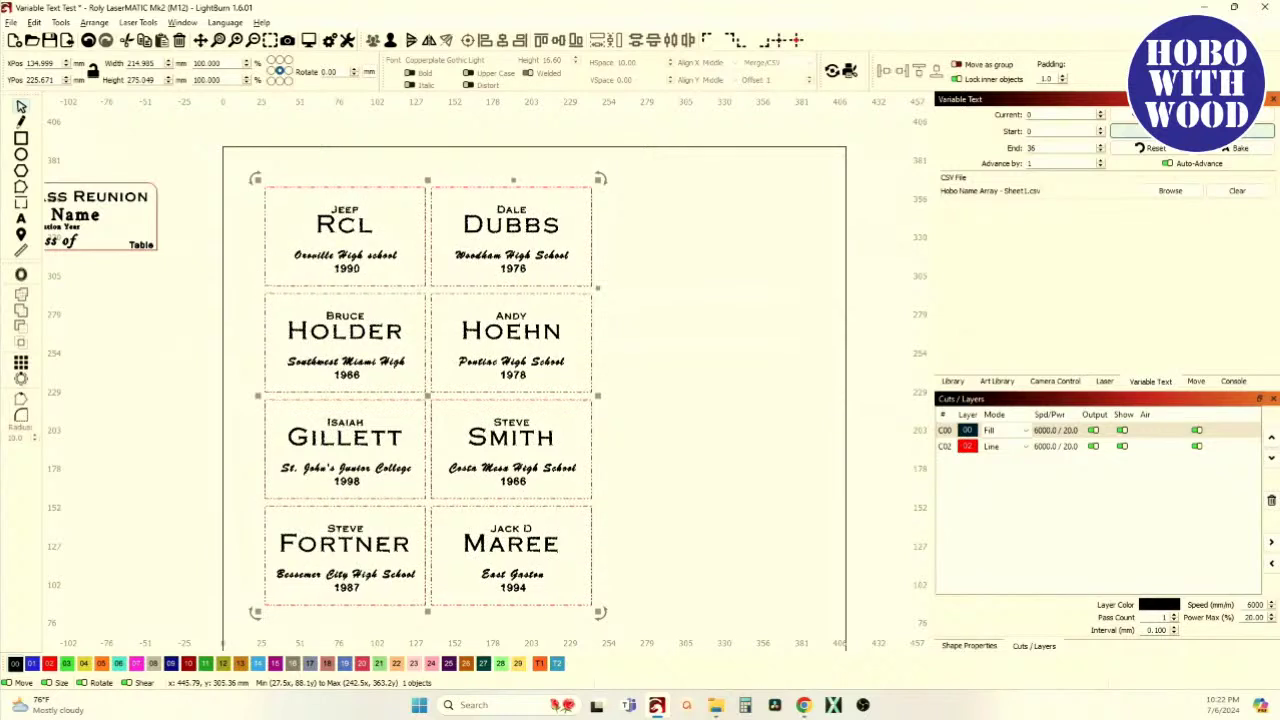
{"action": "left_click", "coordinate": [1136, 132]}
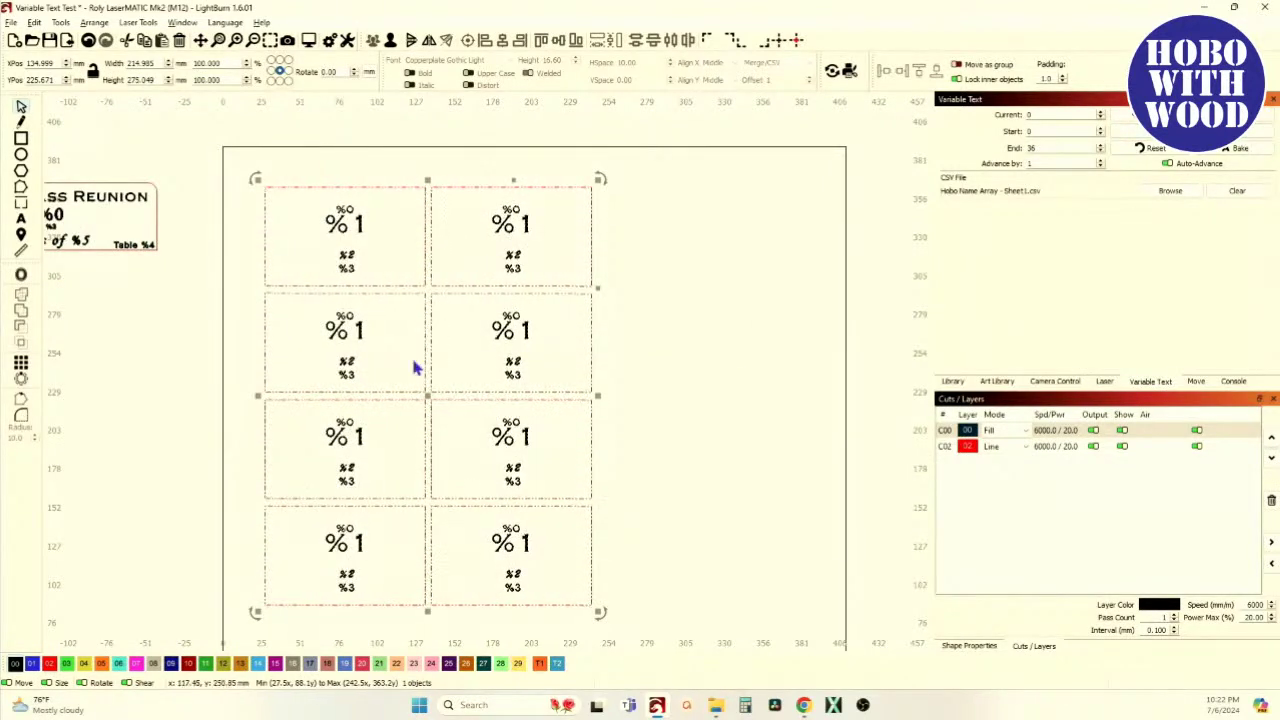
{"action": "left_click", "coordinate": [88, 40]}
Undo to one tag and re-array it as 2 columns by 4 rows extending downward, auto-incrementing by 1
{"action": "left_click", "coordinate": [88, 40]}
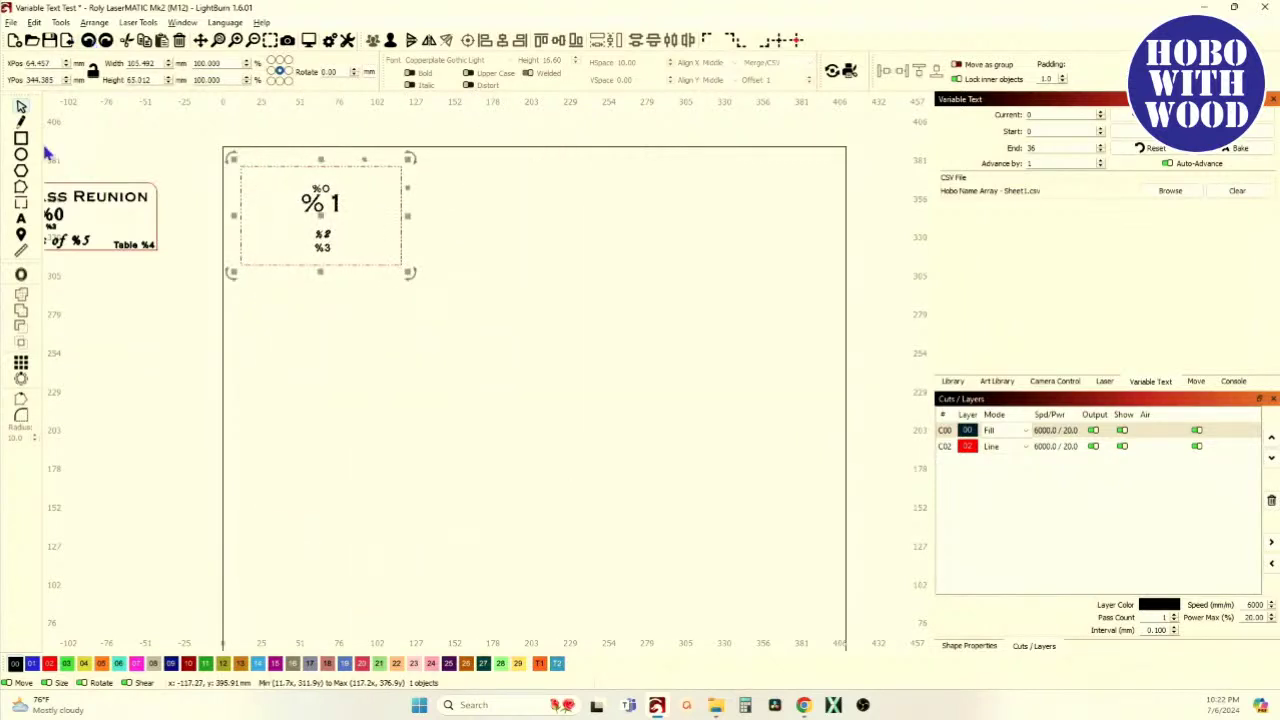
{"action": "left_click", "coordinate": [21, 362]}
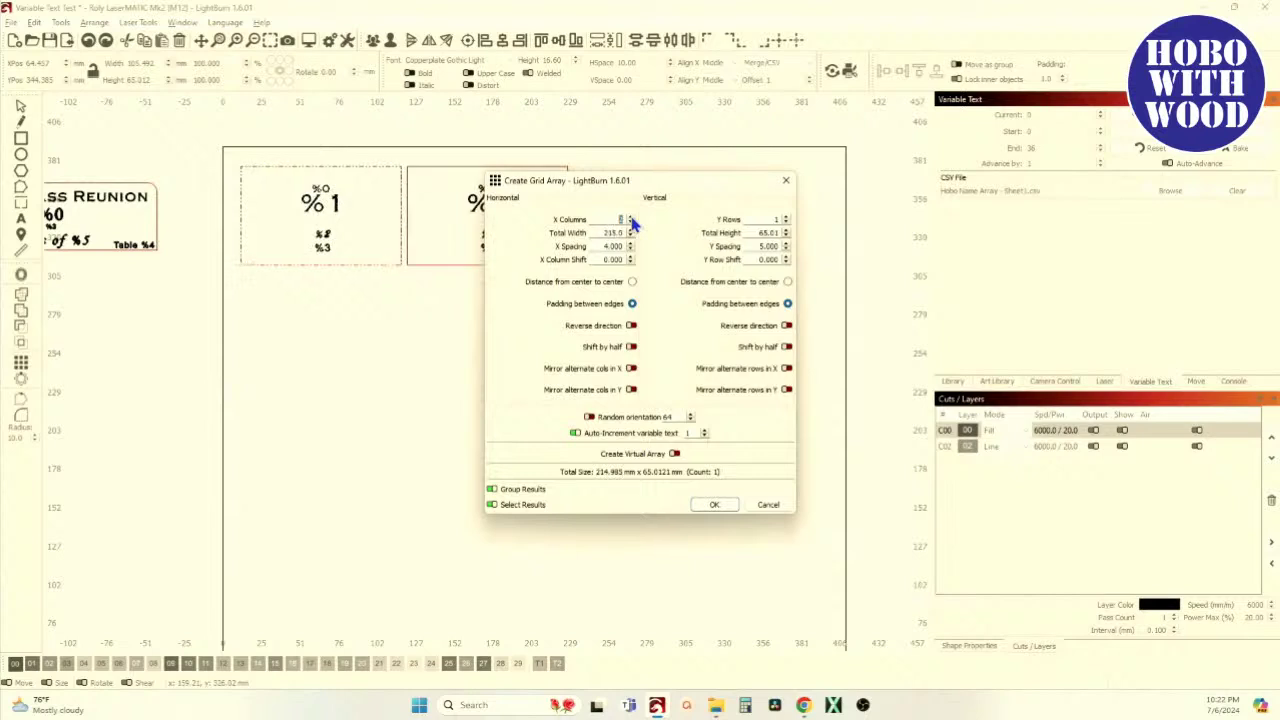
{"action": "left_click", "coordinate": [786, 216]}
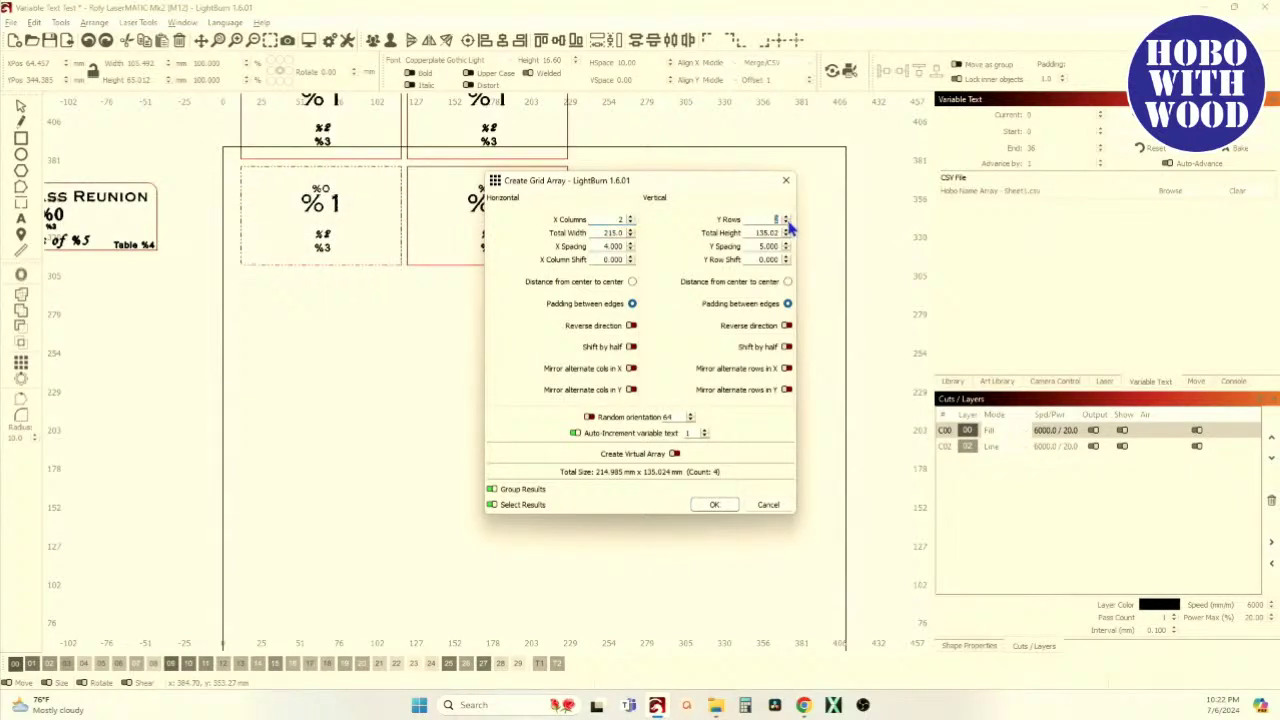
{"action": "left_click", "coordinate": [787, 325]}
{"action": "left_click", "coordinate": [786, 217]}
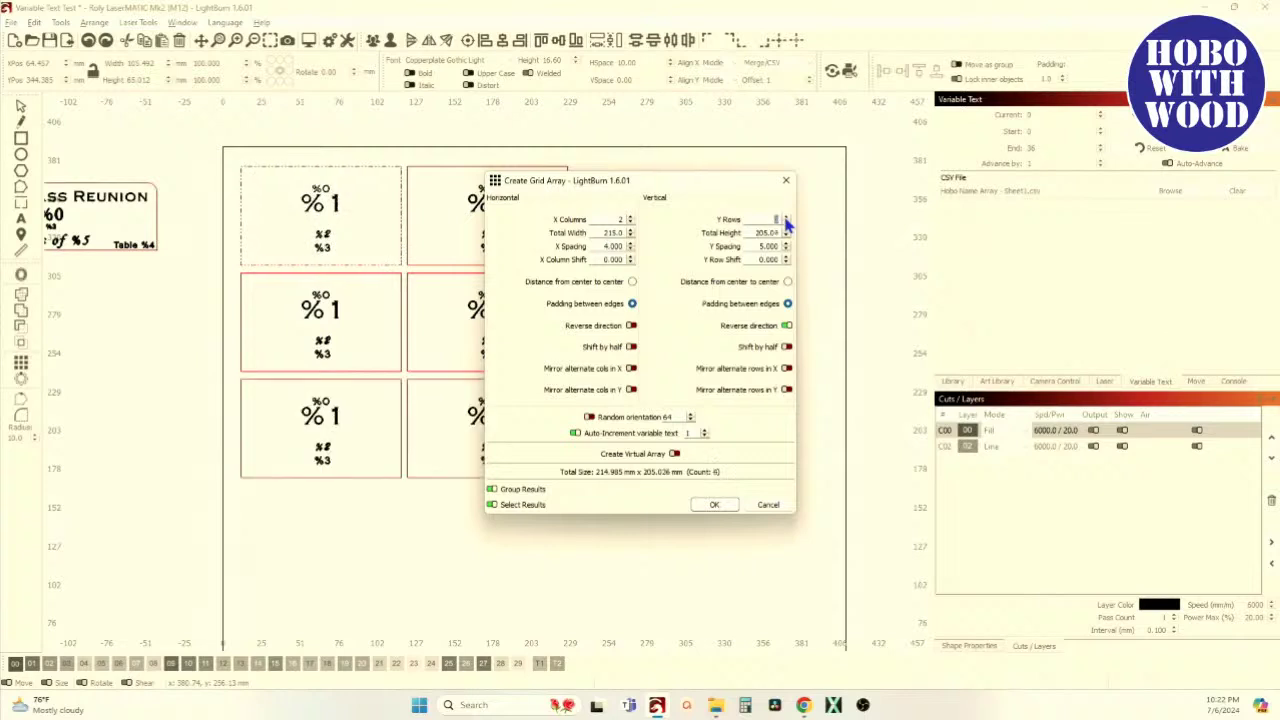
{"action": "left_click", "coordinate": [786, 217]}
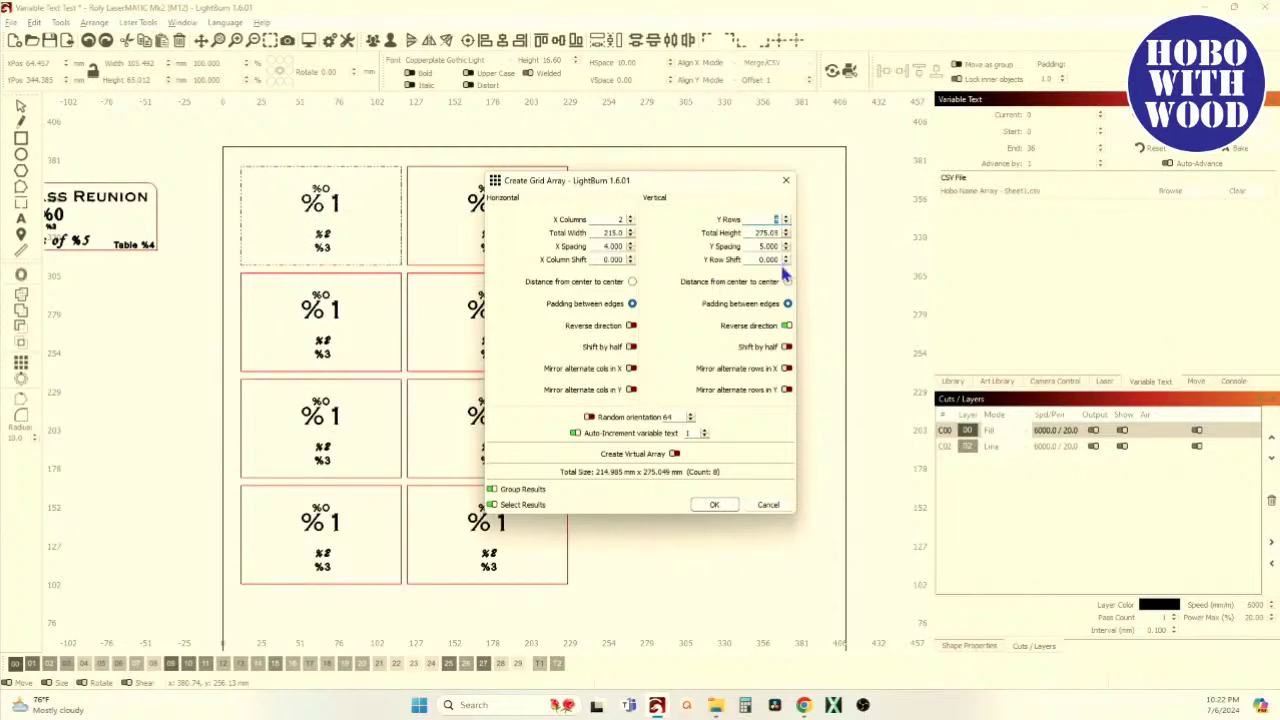
{"action": "left_click", "coordinate": [715, 506]}
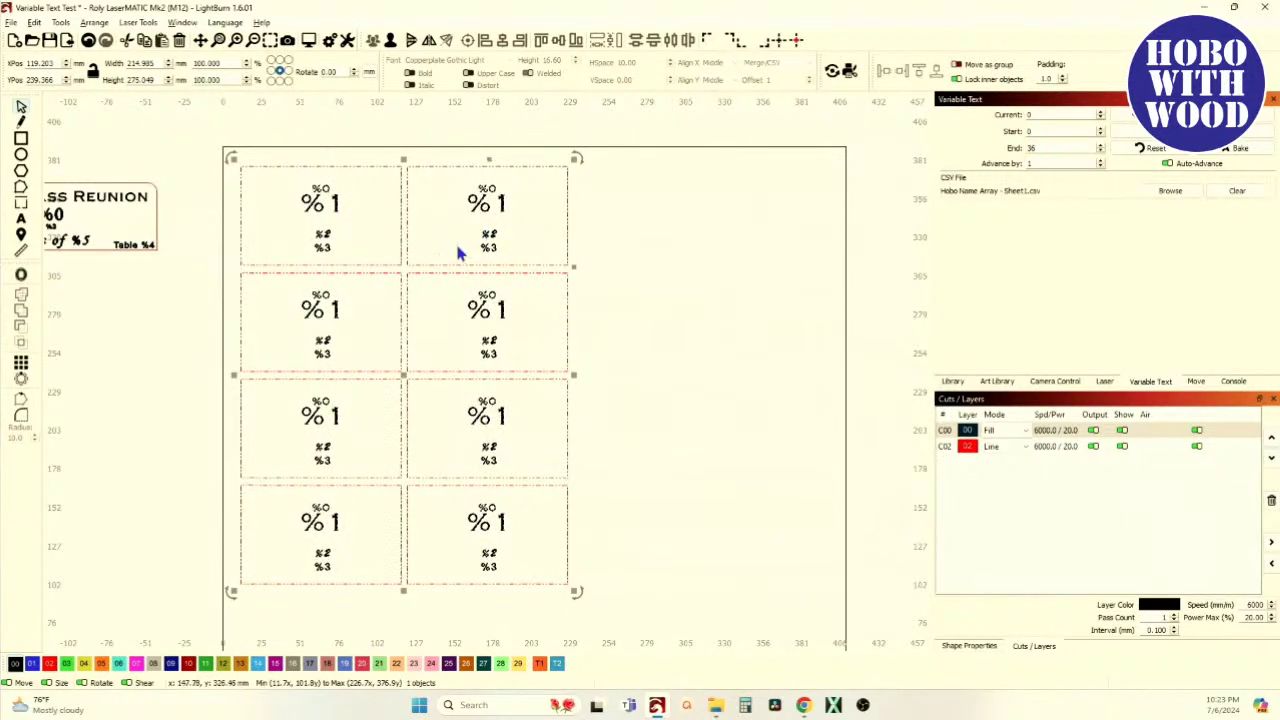
Set variable text Advance by to 8, test the CSV preview, then switch to the browser
{"action": "double_click", "coordinate": [1090, 165]}
{"action": "type", "text": "8"}
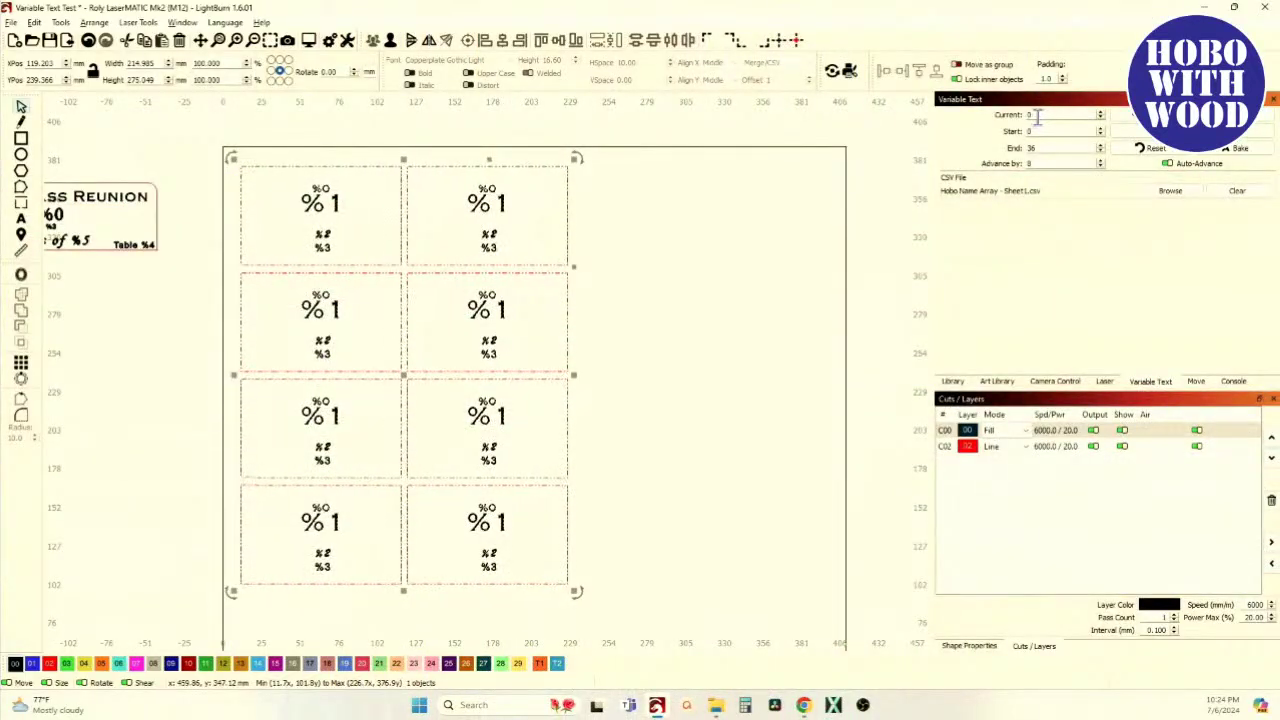
{"action": "left_click", "coordinate": [1150, 148]}
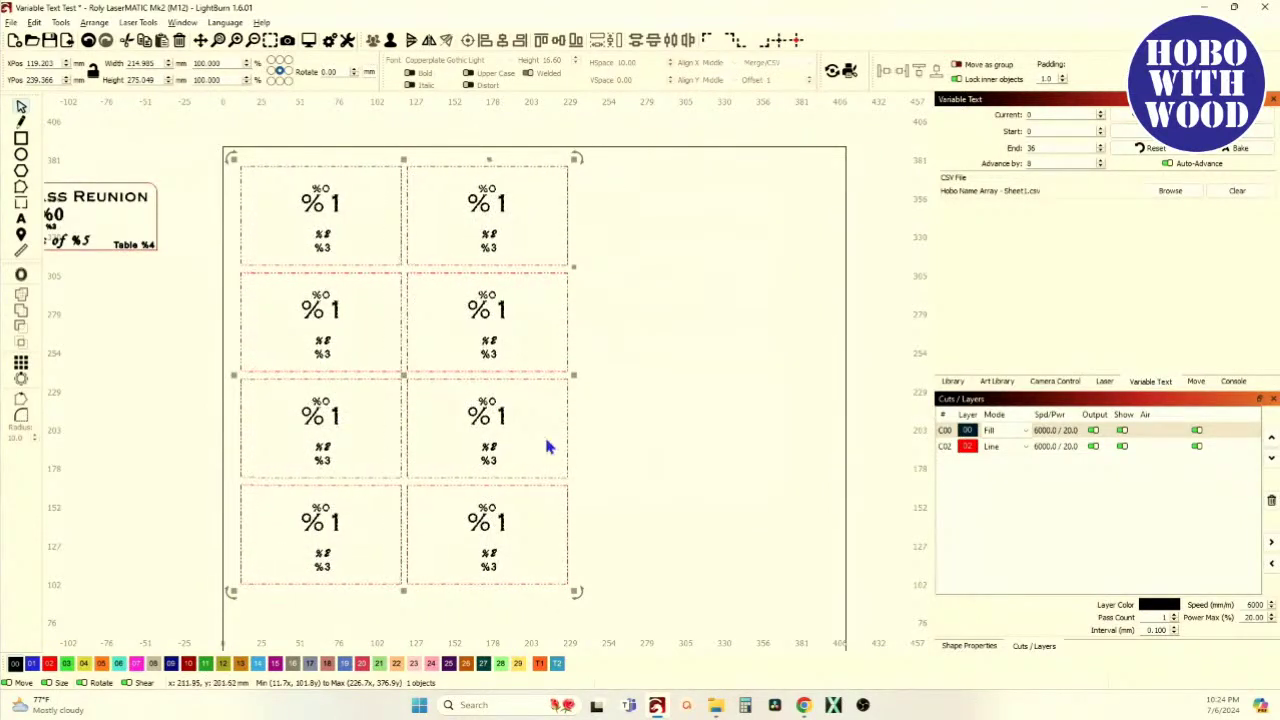
{"action": "mouse_move", "coordinate": [806, 707]}
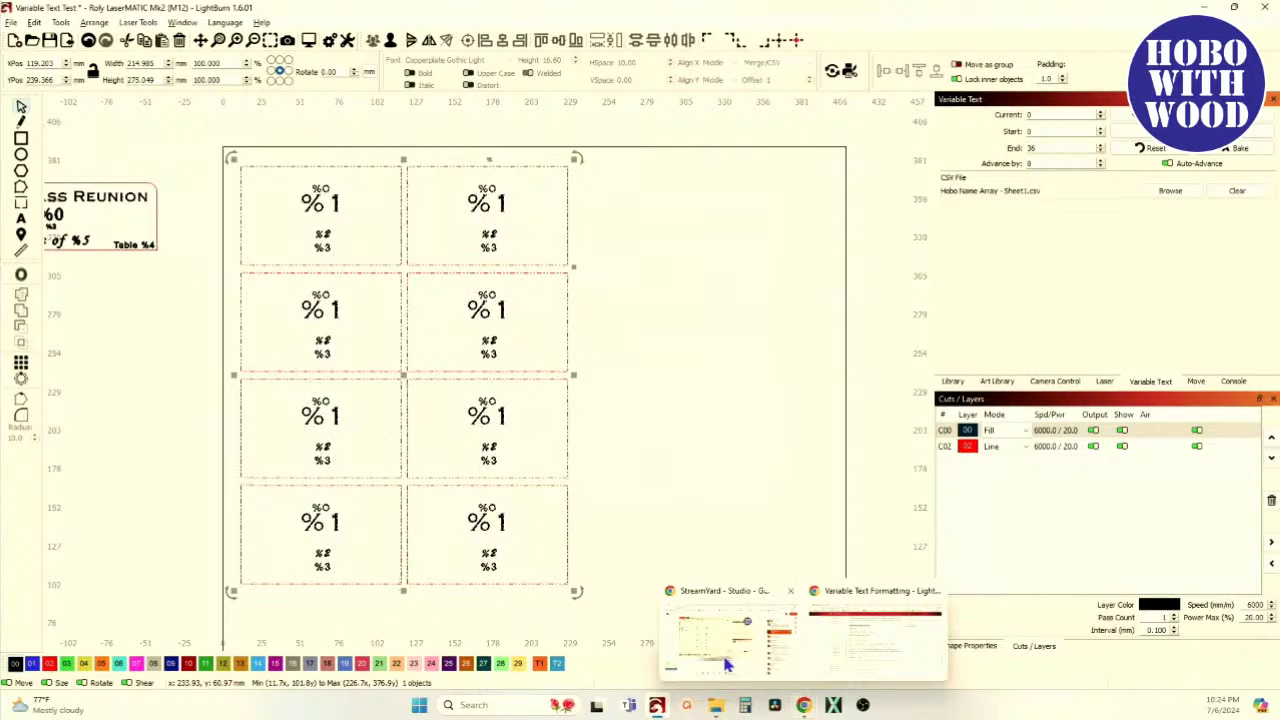
{"action": "left_click", "coordinate": [828, 644]}
Review the Hobo Name Array spreadsheet in Chrome, then return to LightBurn
{"action": "left_click", "coordinate": [127, 16]}
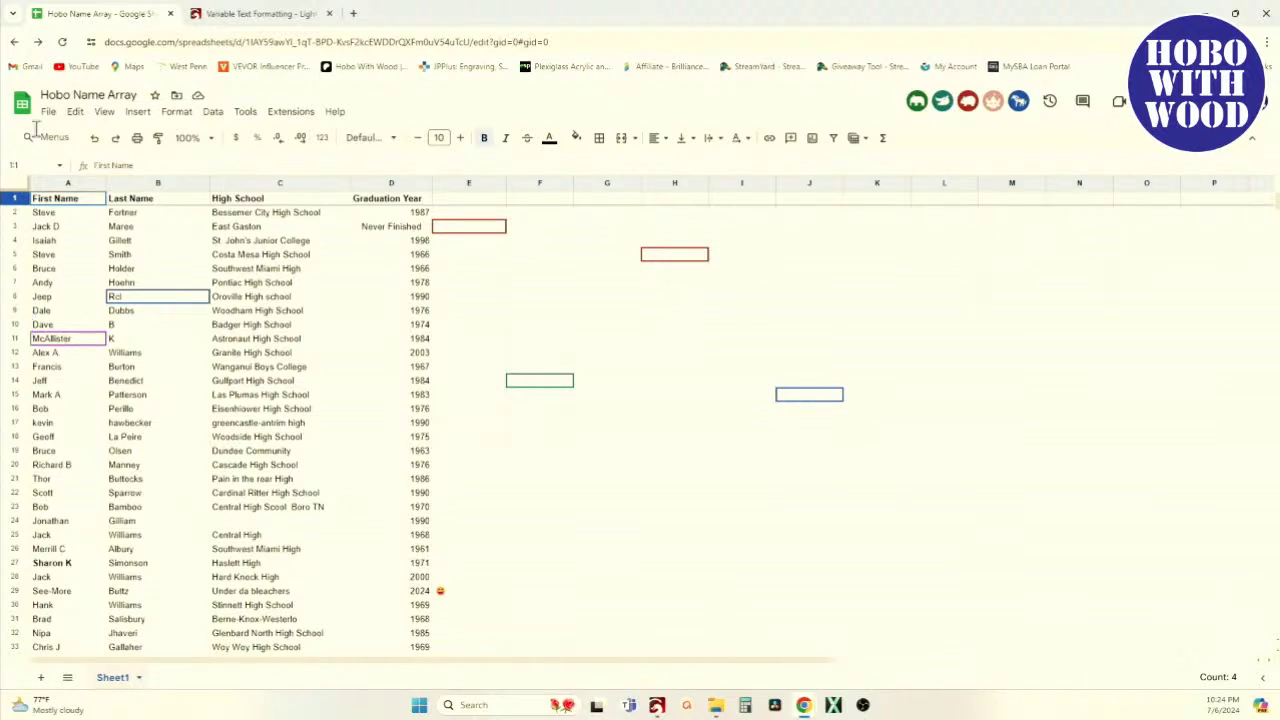
{"action": "left_click", "coordinate": [657, 706]}
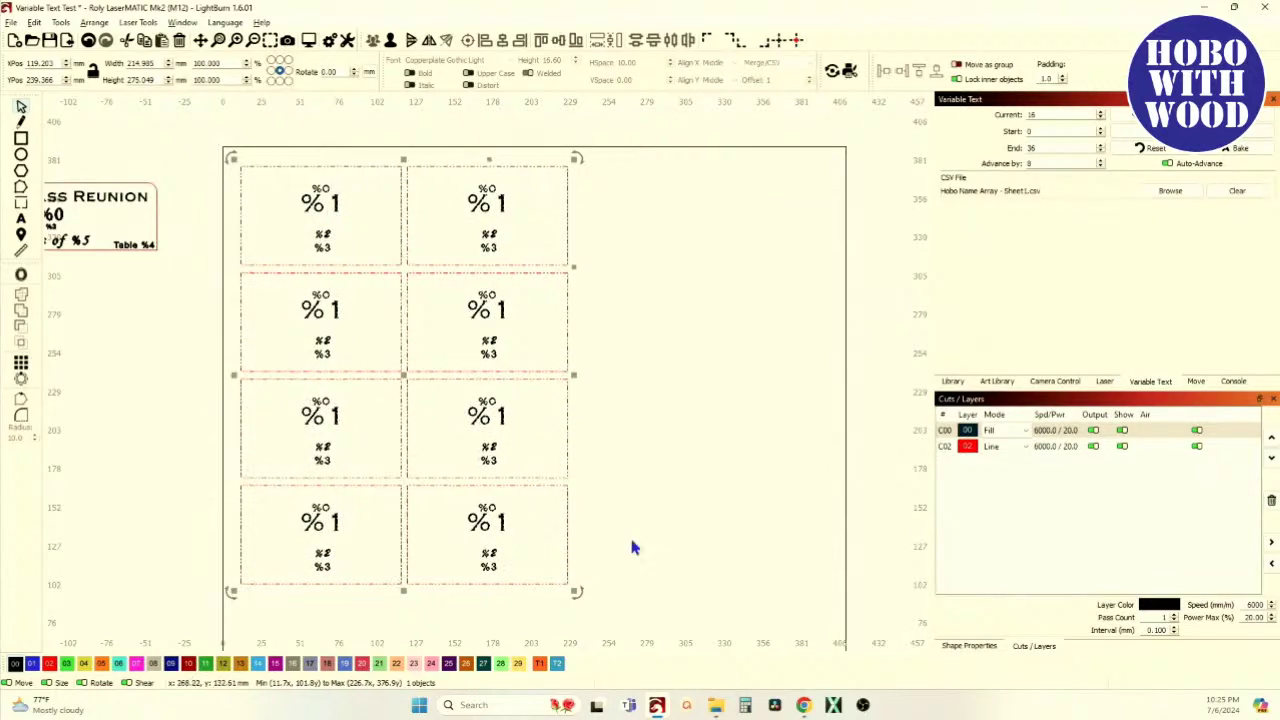
{"action": "mouse_move", "coordinate": [804, 706]}
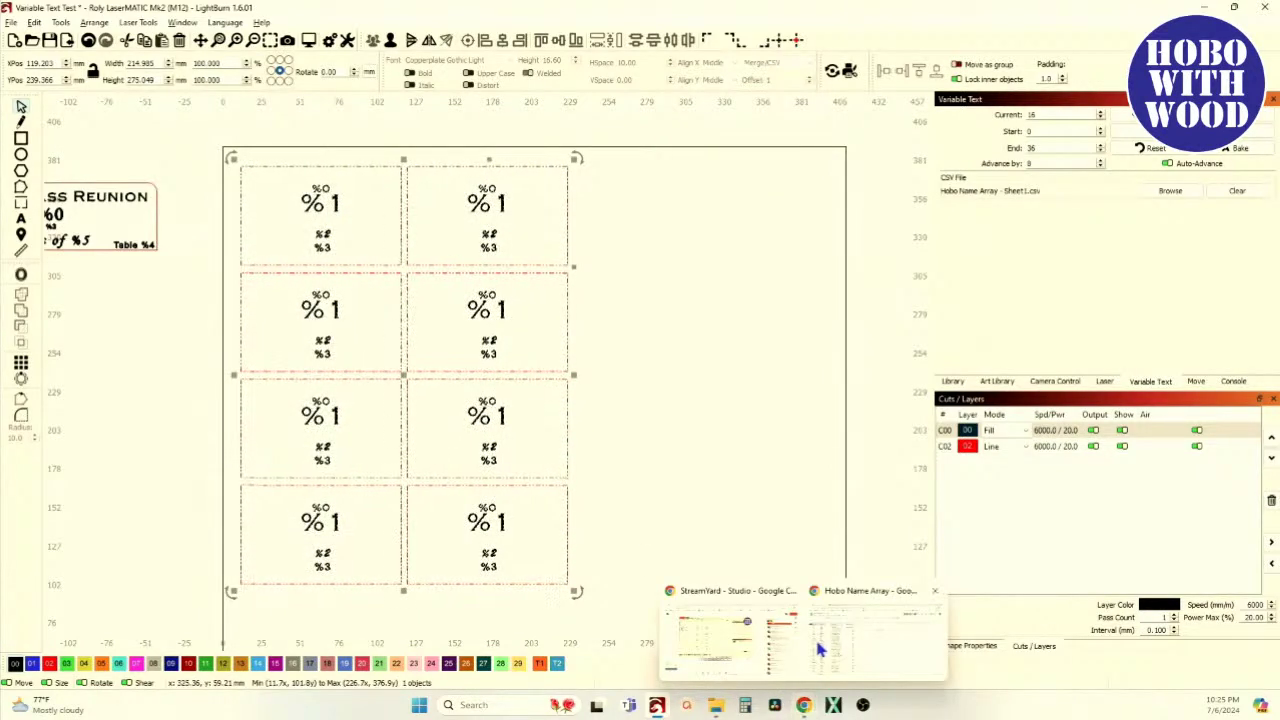
{"action": "left_click", "coordinate": [820, 650]}
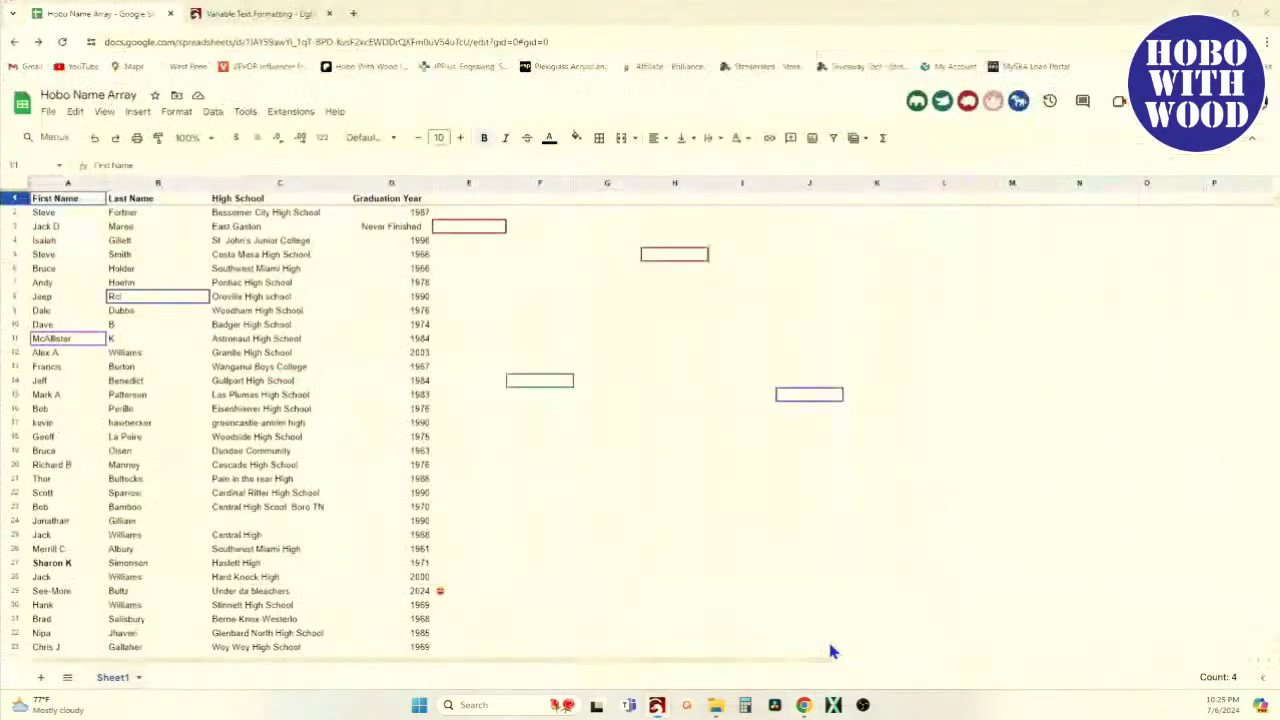
{"action": "left_click", "coordinate": [24, 409]}
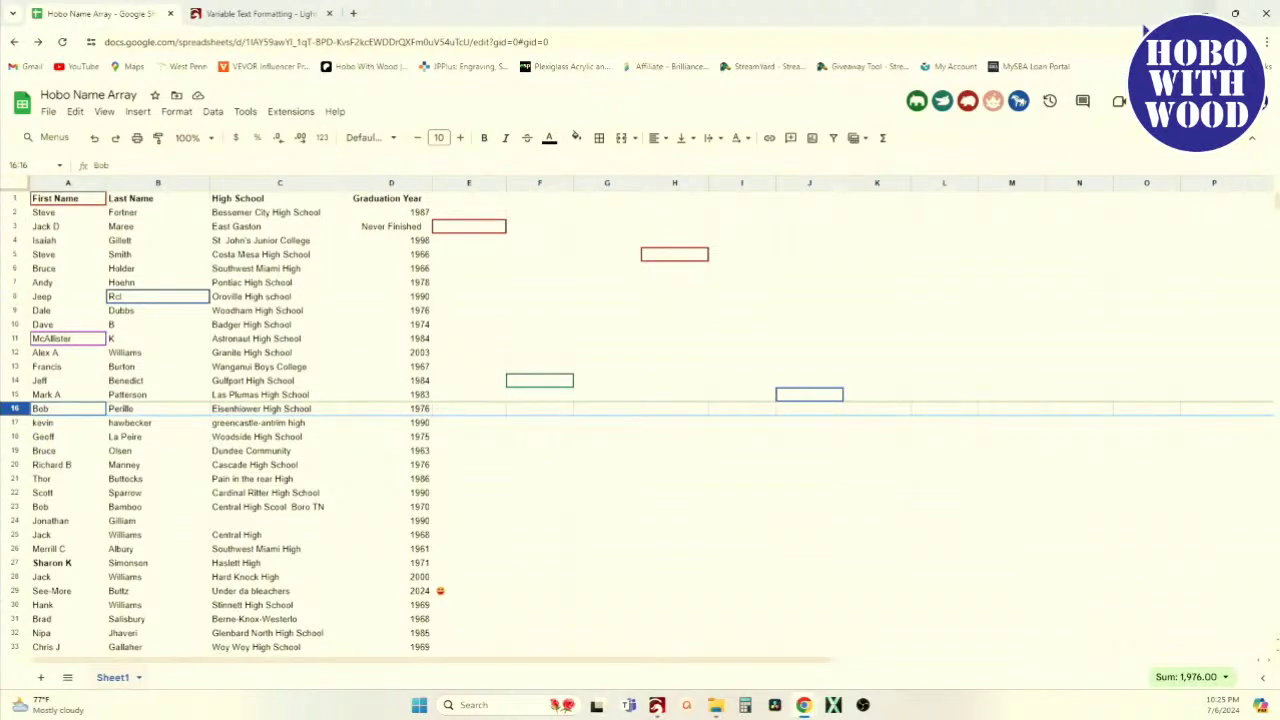
{"action": "left_click", "coordinate": [657, 706]}
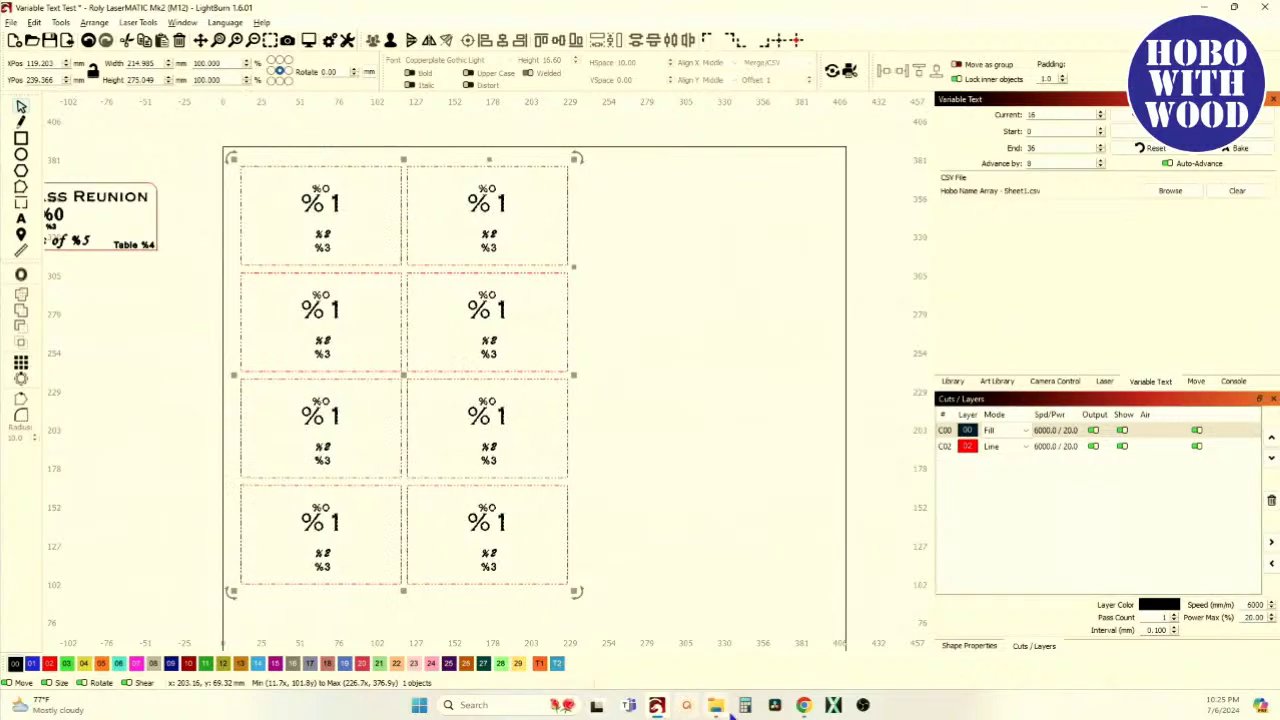
{"action": "mouse_move", "coordinate": [816, 708]}
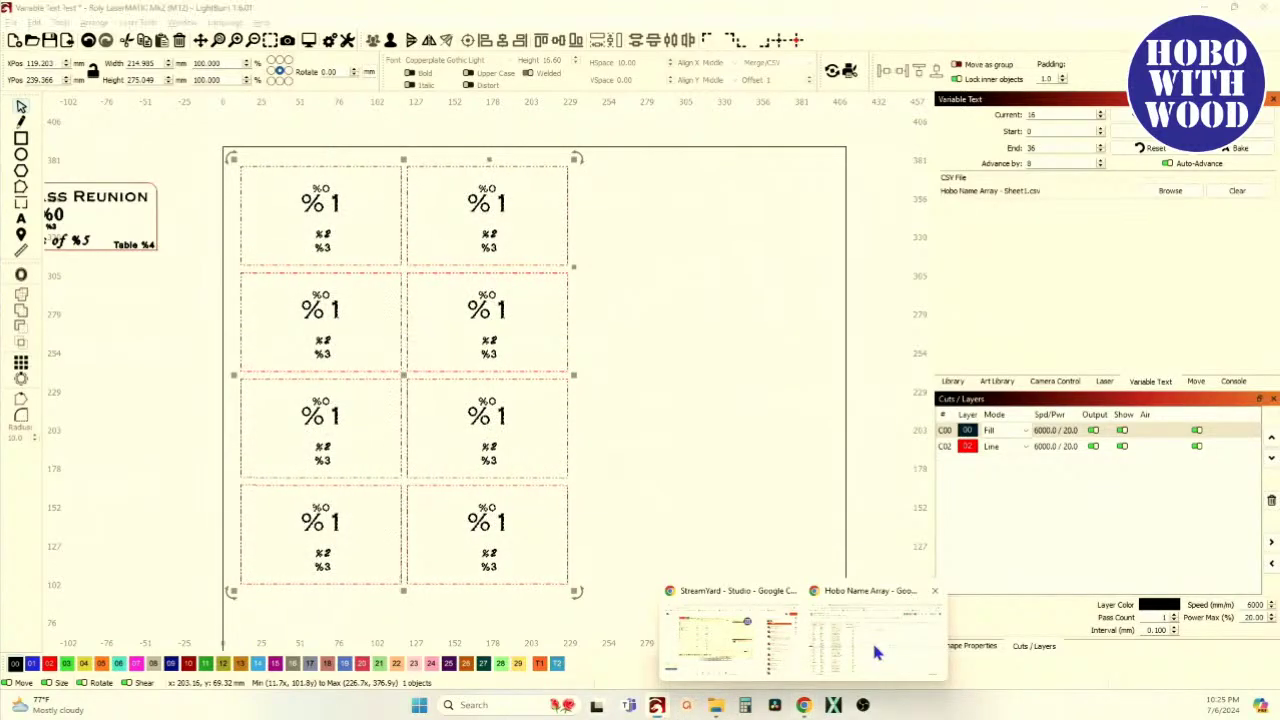
{"action": "left_click", "coordinate": [871, 639]}
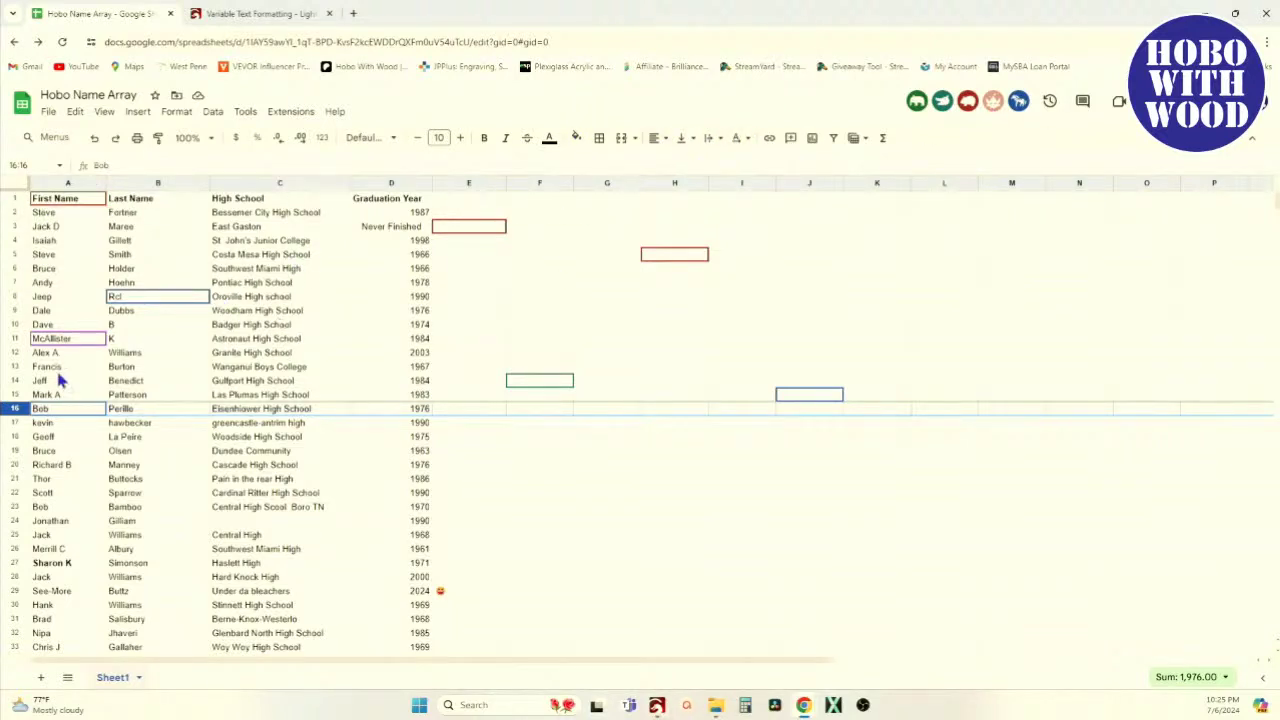
{"action": "left_click", "coordinate": [15, 436]}
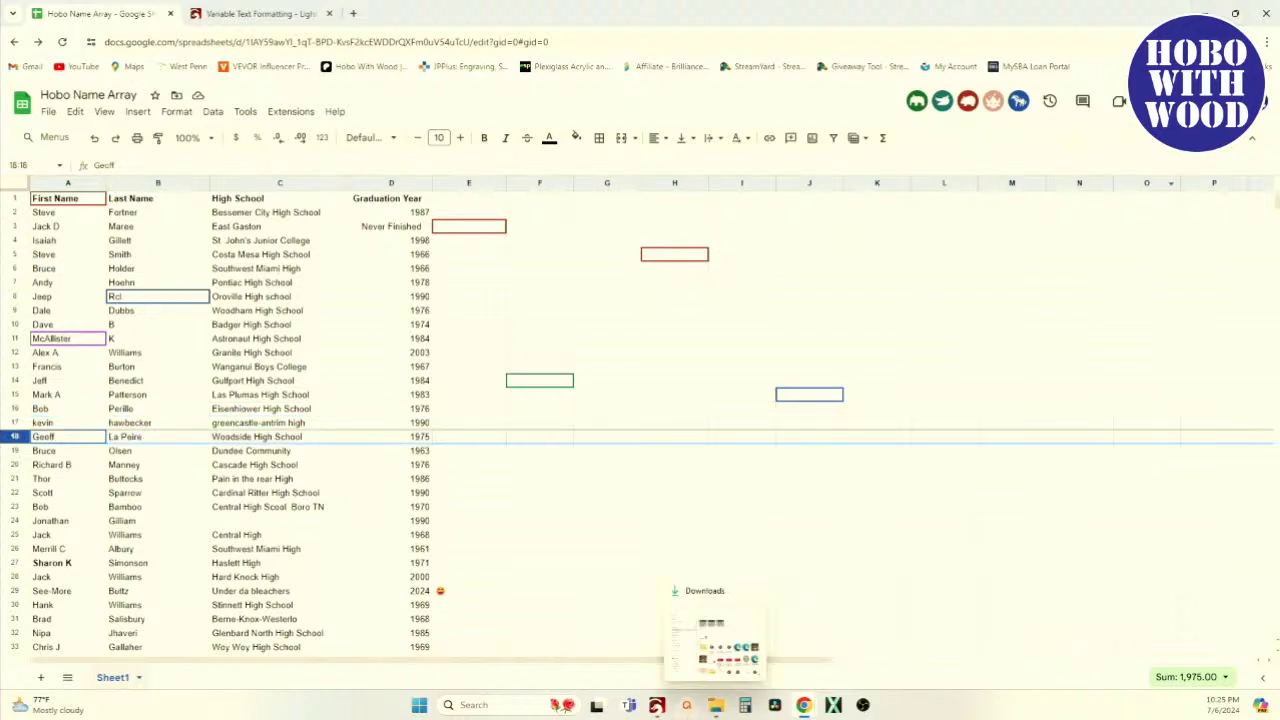
{"action": "left_click", "coordinate": [657, 705]}
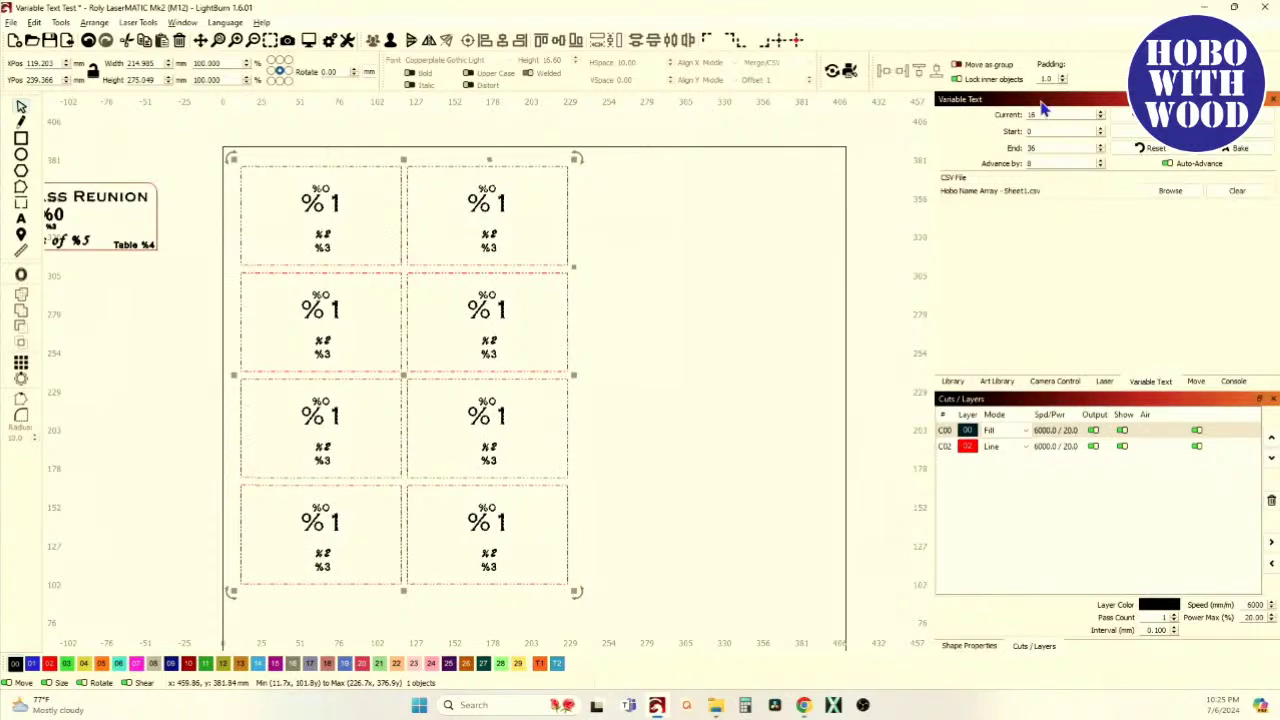
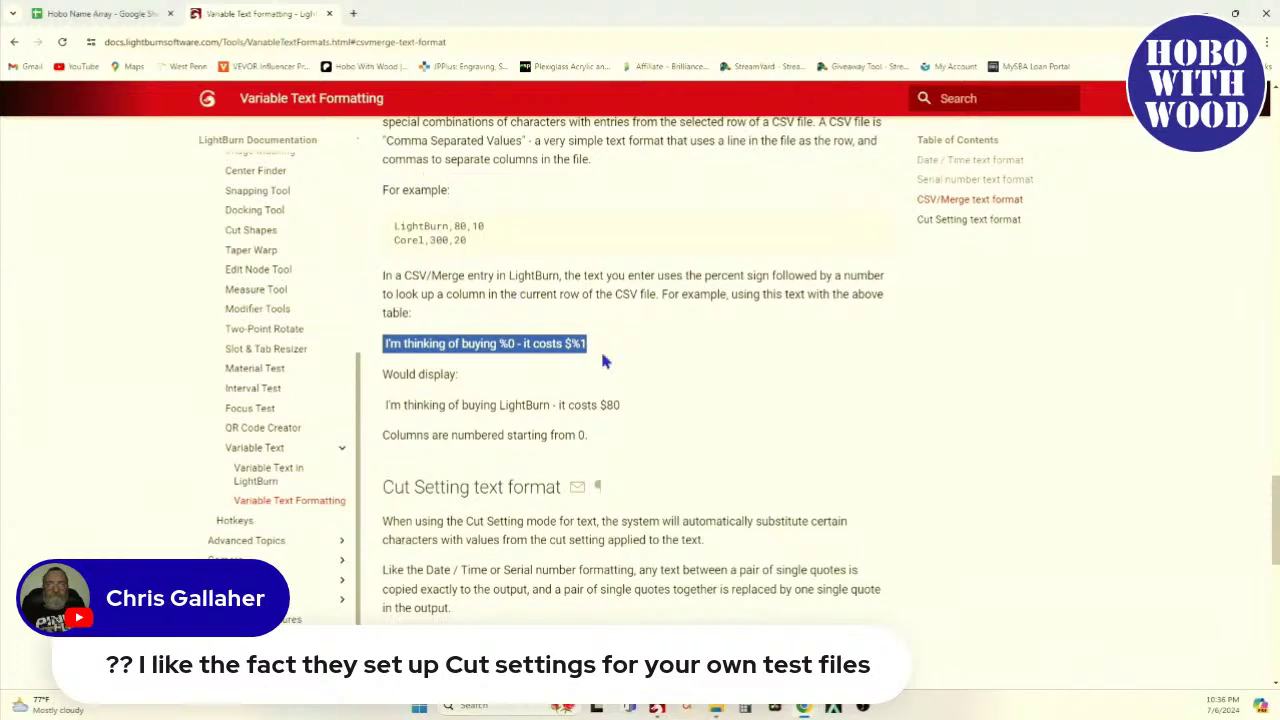
Scroll the documentation to the Cut Setting table of speed, power, interval and laser-name codes
{"action": "scroll", "coordinate": [603, 357], "scroll_direction": "down", "scroll_amount": 12}
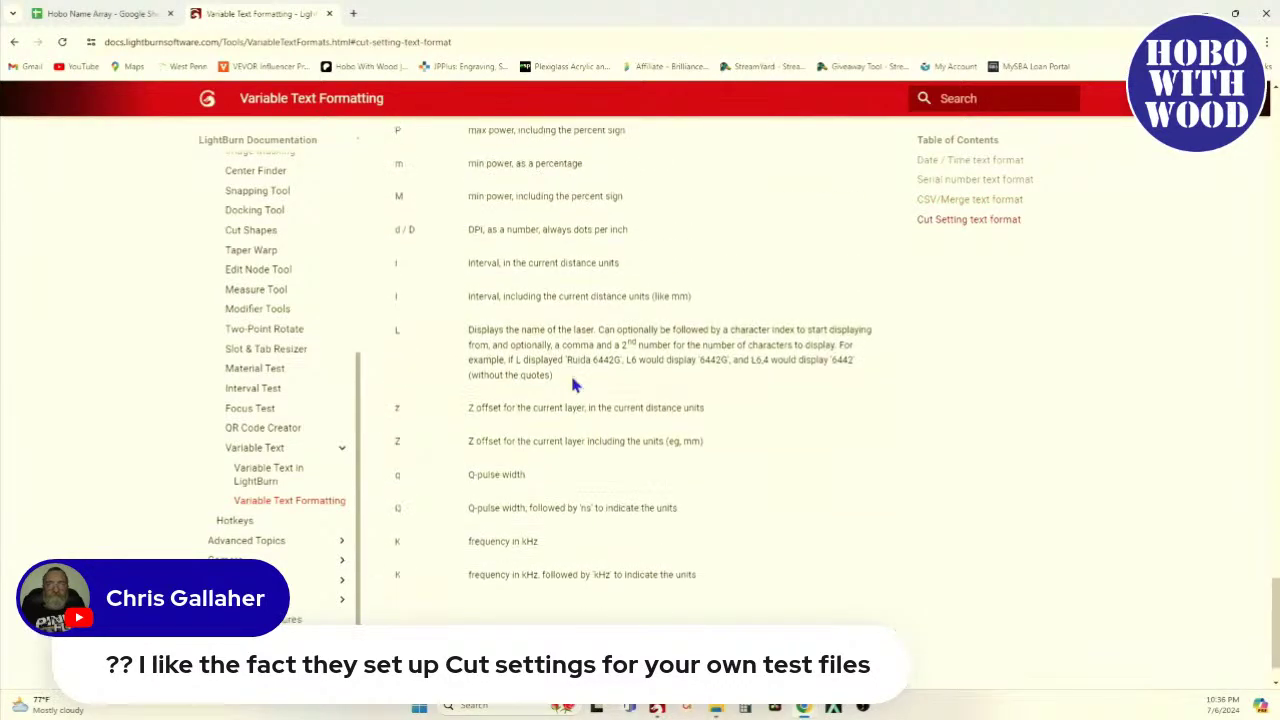
{"action": "scroll", "coordinate": [575, 383], "scroll_direction": "up", "scroll_amount": 5}
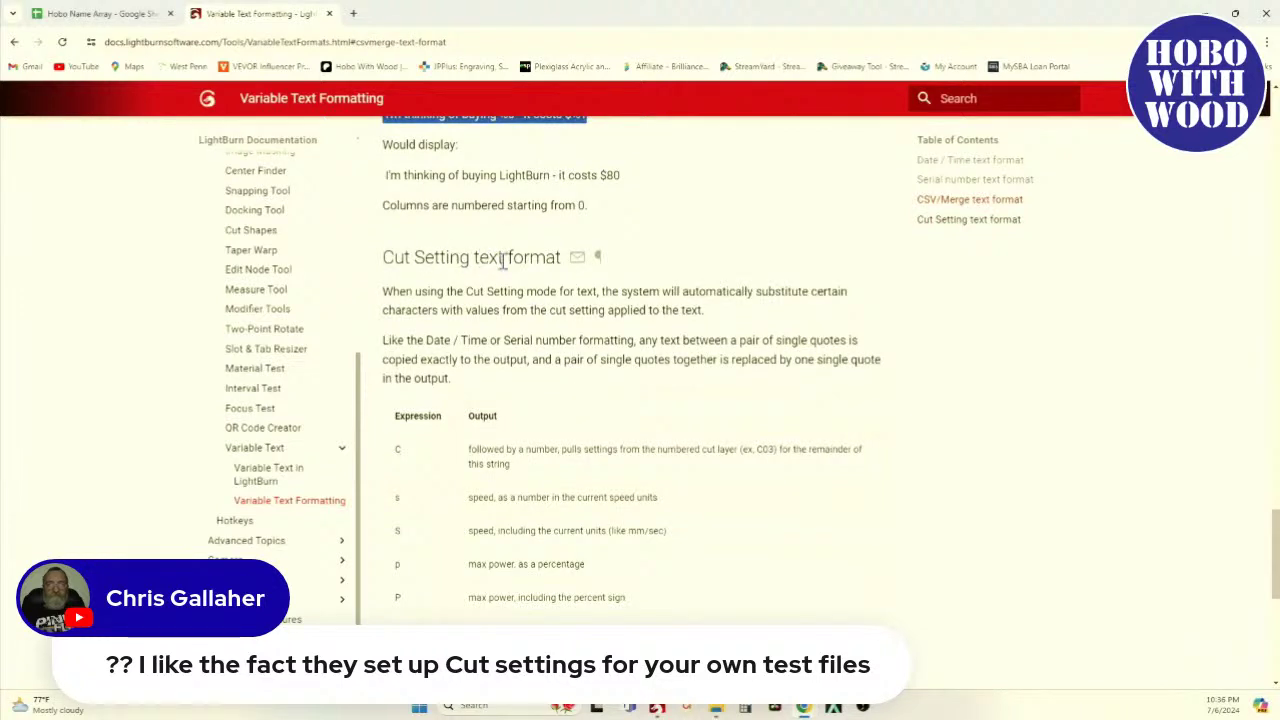
{"action": "scroll", "coordinate": [486, 296], "scroll_direction": "down", "scroll_amount": 3}
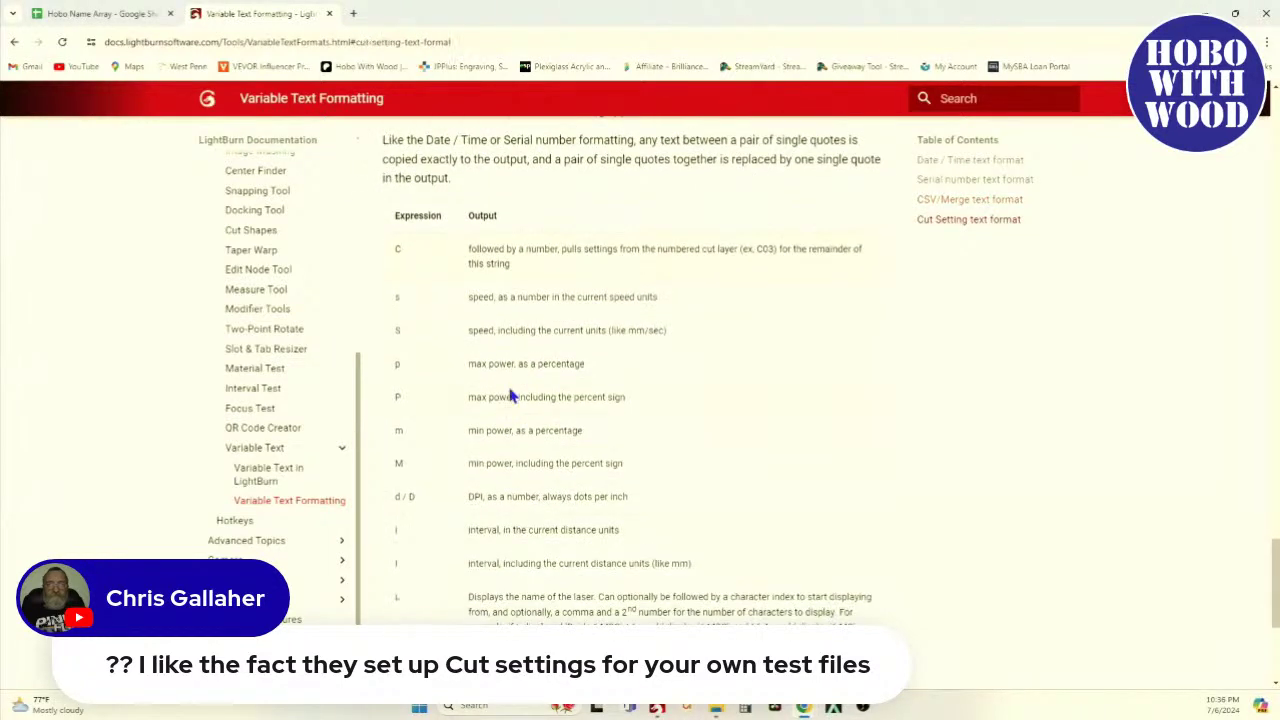
{"action": "scroll", "coordinate": [510, 396], "scroll_direction": "down", "scroll_amount": 1}
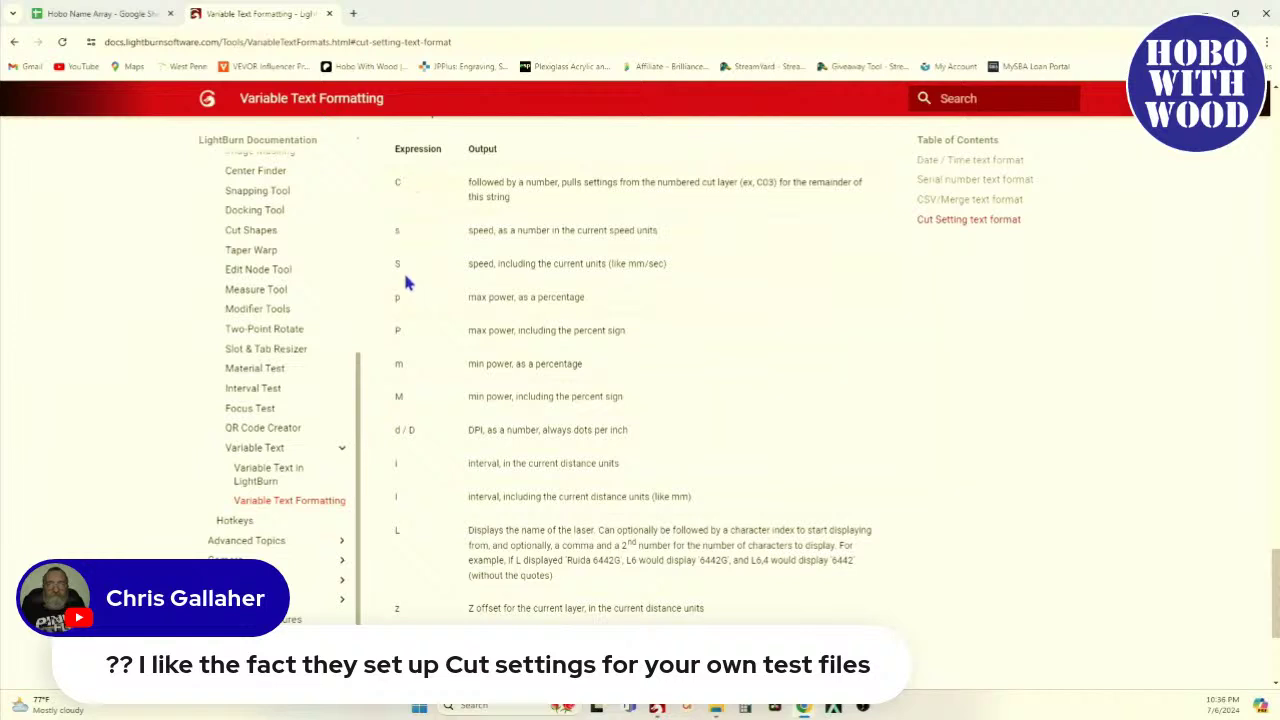
{"action": "scroll", "coordinate": [418, 505], "scroll_direction": "down", "scroll_amount": 2}
{"action": "scroll", "coordinate": [418, 505], "scroll_direction": "down", "scroll_amount": 2}
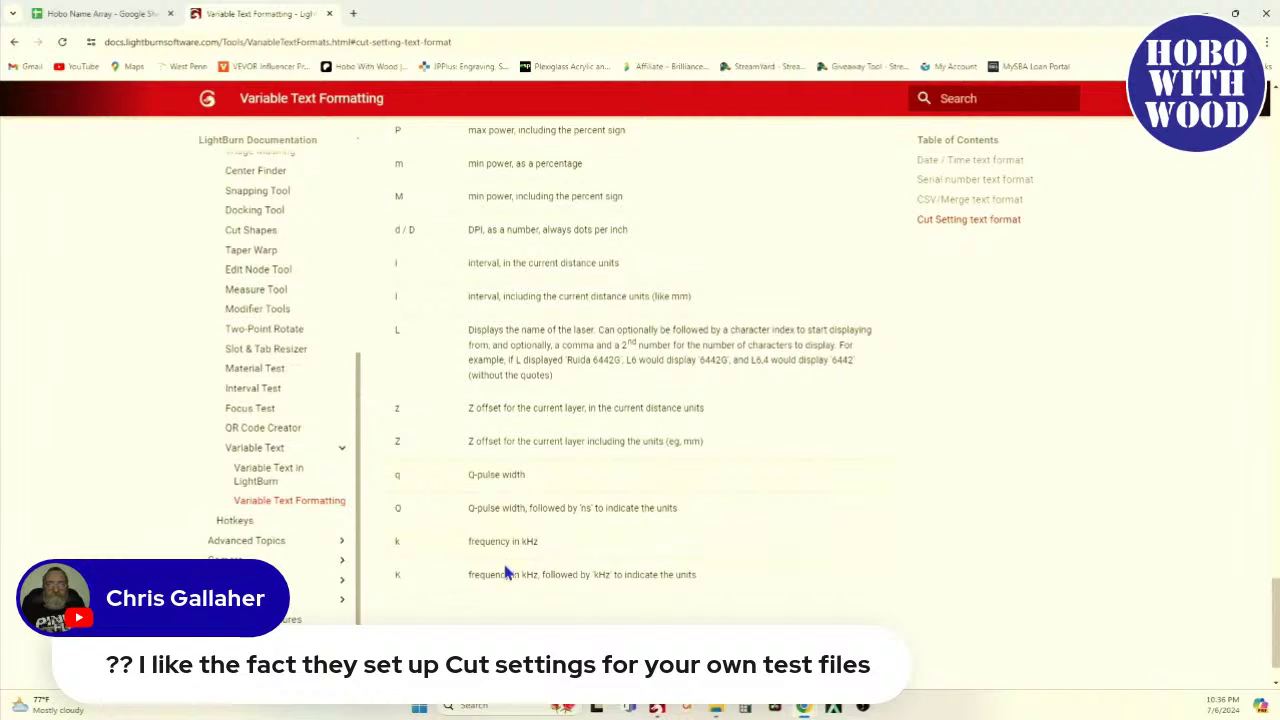
{"action": "scroll", "coordinate": [504, 470], "scroll_direction": "up", "scroll_amount": 3}
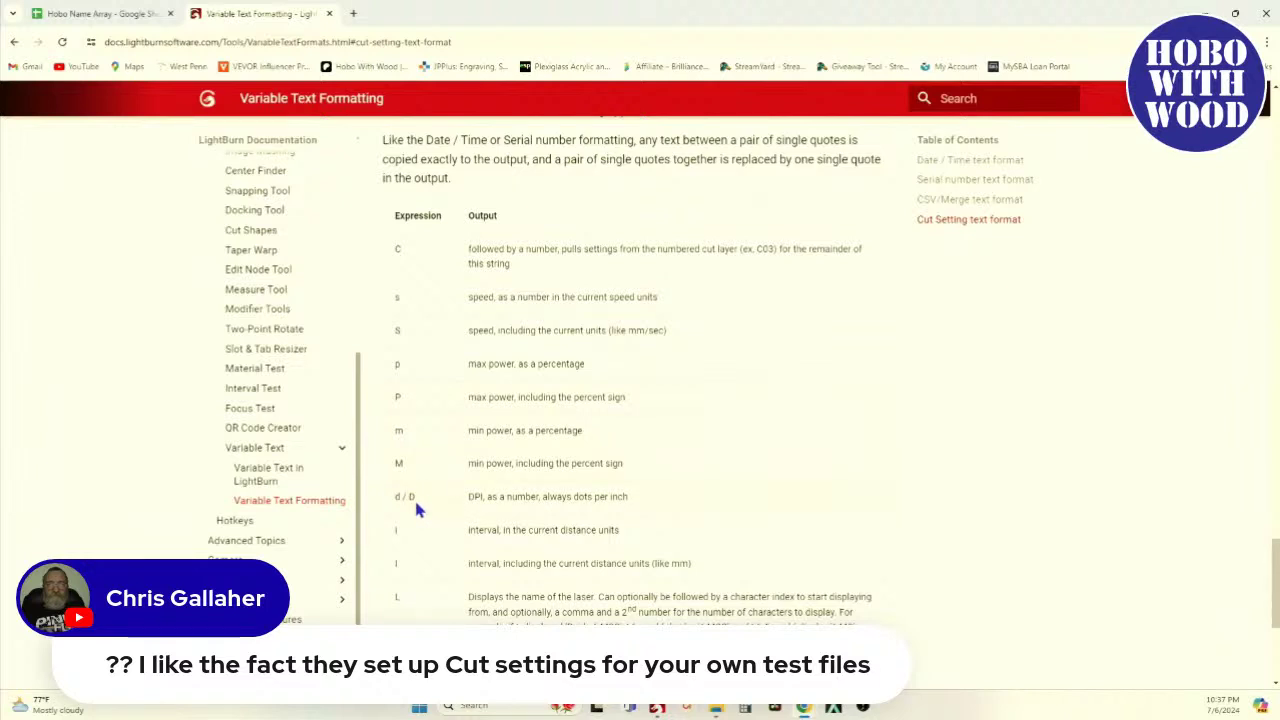
{"action": "scroll", "coordinate": [418, 510], "scroll_direction": "down", "scroll_amount": 1}
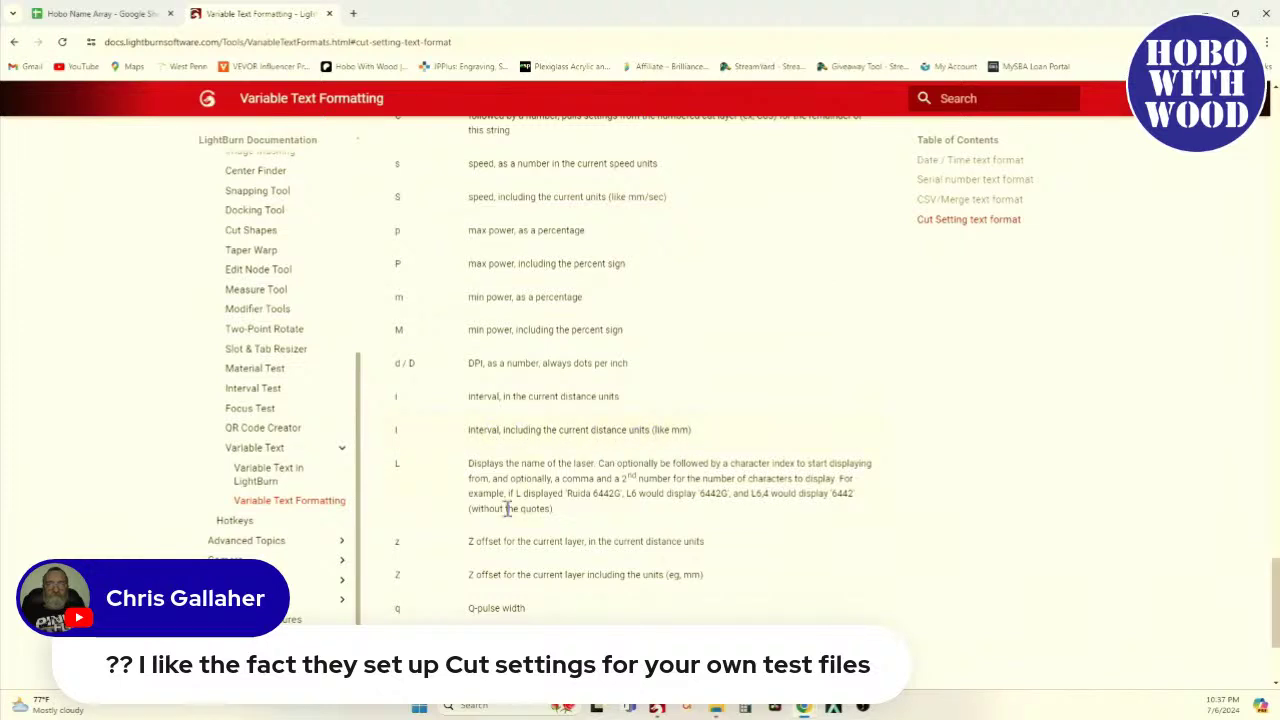
{"action": "left_click", "coordinate": [658, 708]}
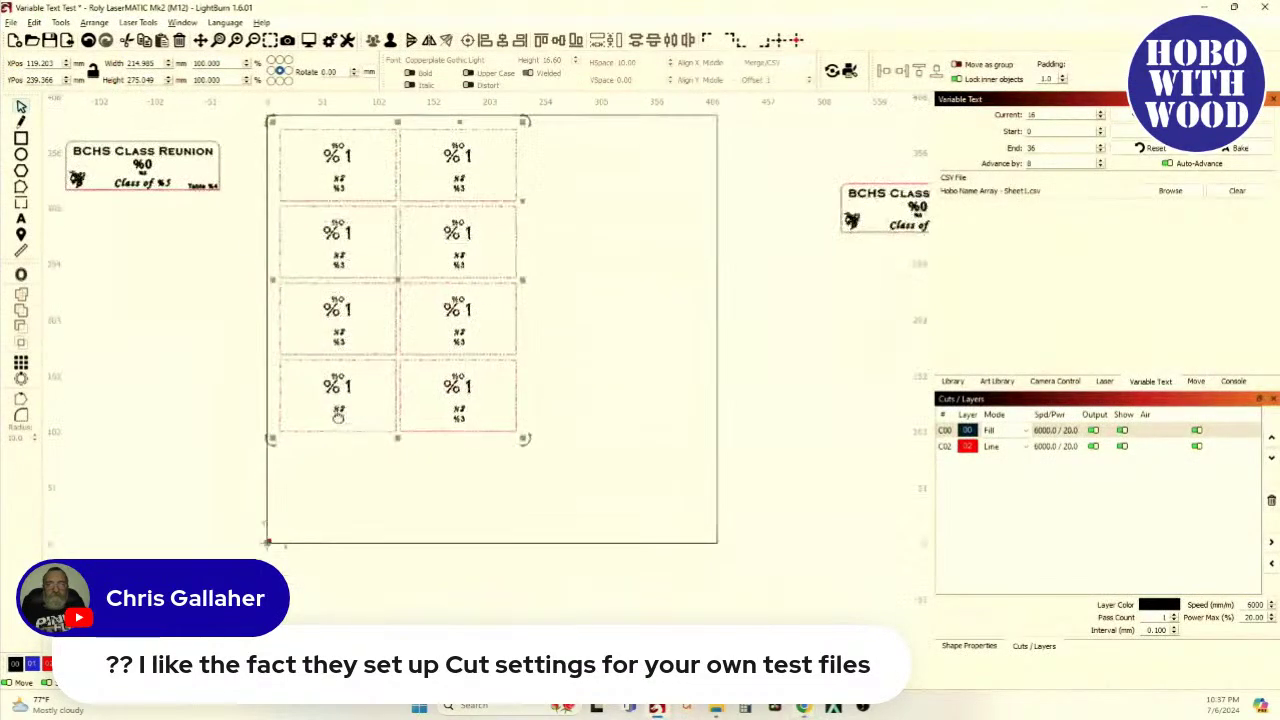
Start a new text line below the tag grid and type COO, checking the code docs
{"action": "left_click", "coordinate": [286, 462]}
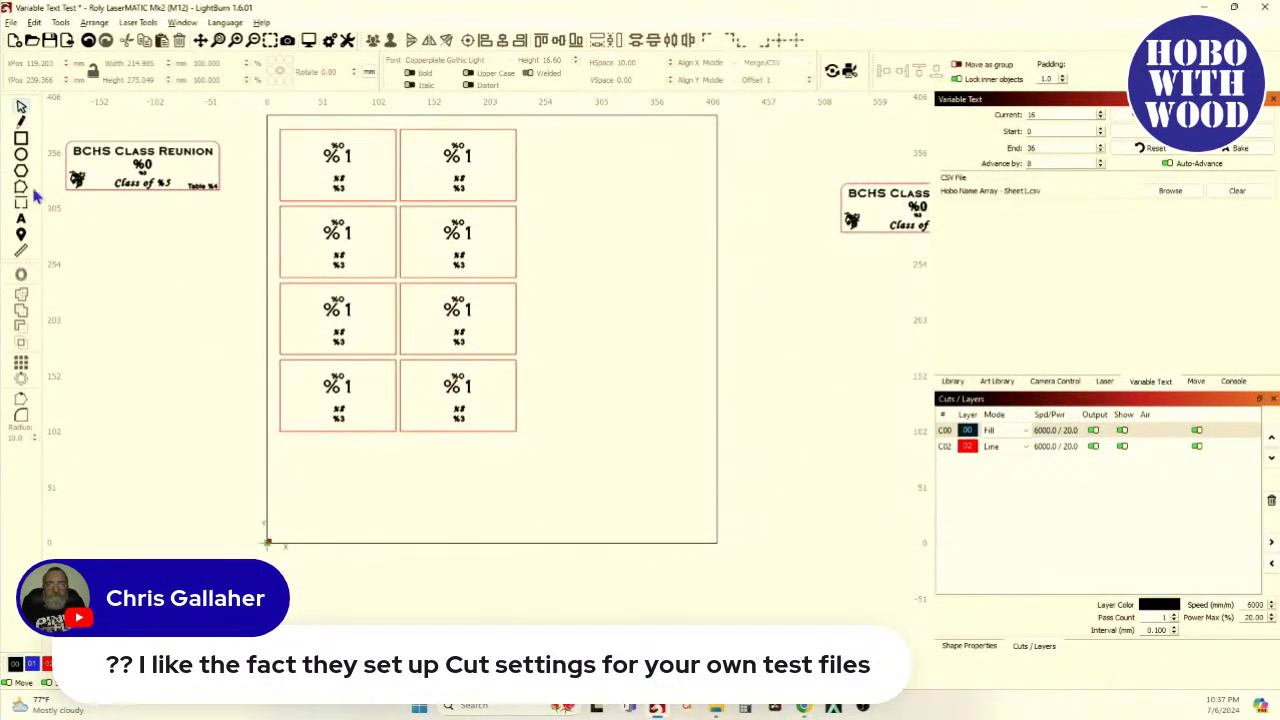
{"action": "left_click", "coordinate": [21, 220]}
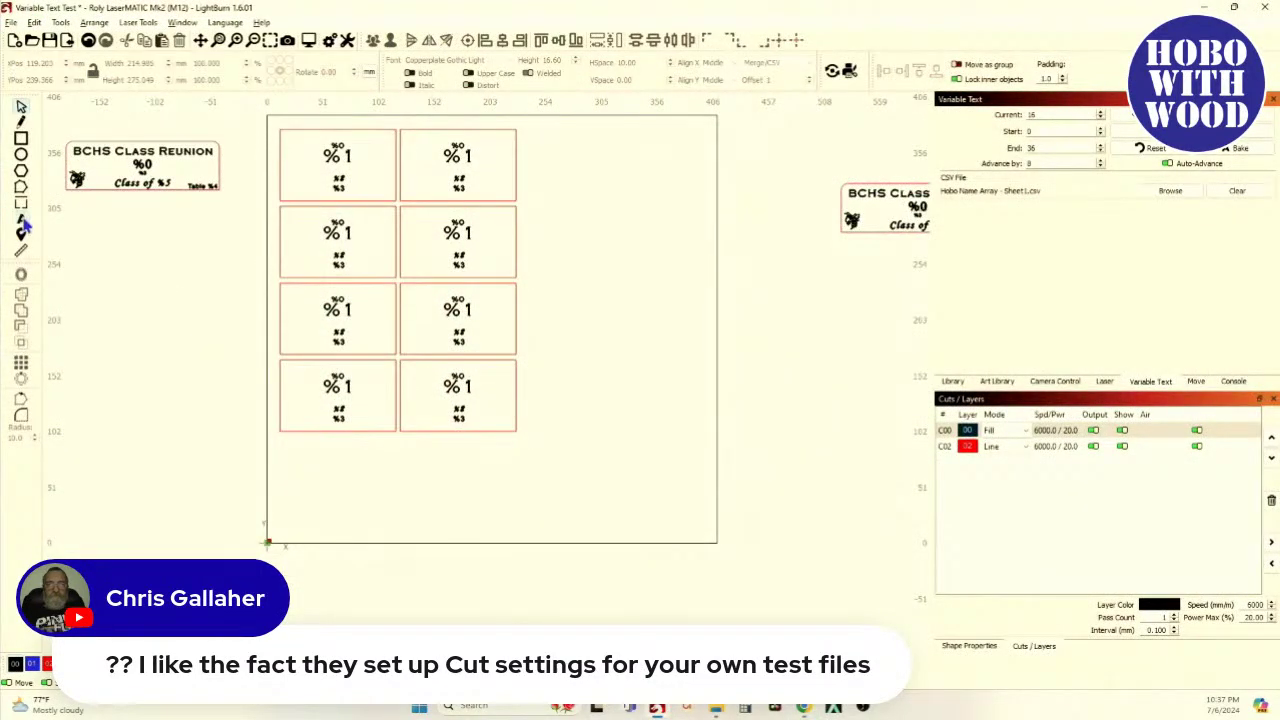
{"action": "left_click", "coordinate": [289, 461]}
{"action": "scroll", "coordinate": [310, 478], "scroll_direction": "up", "scroll_amount": 3}
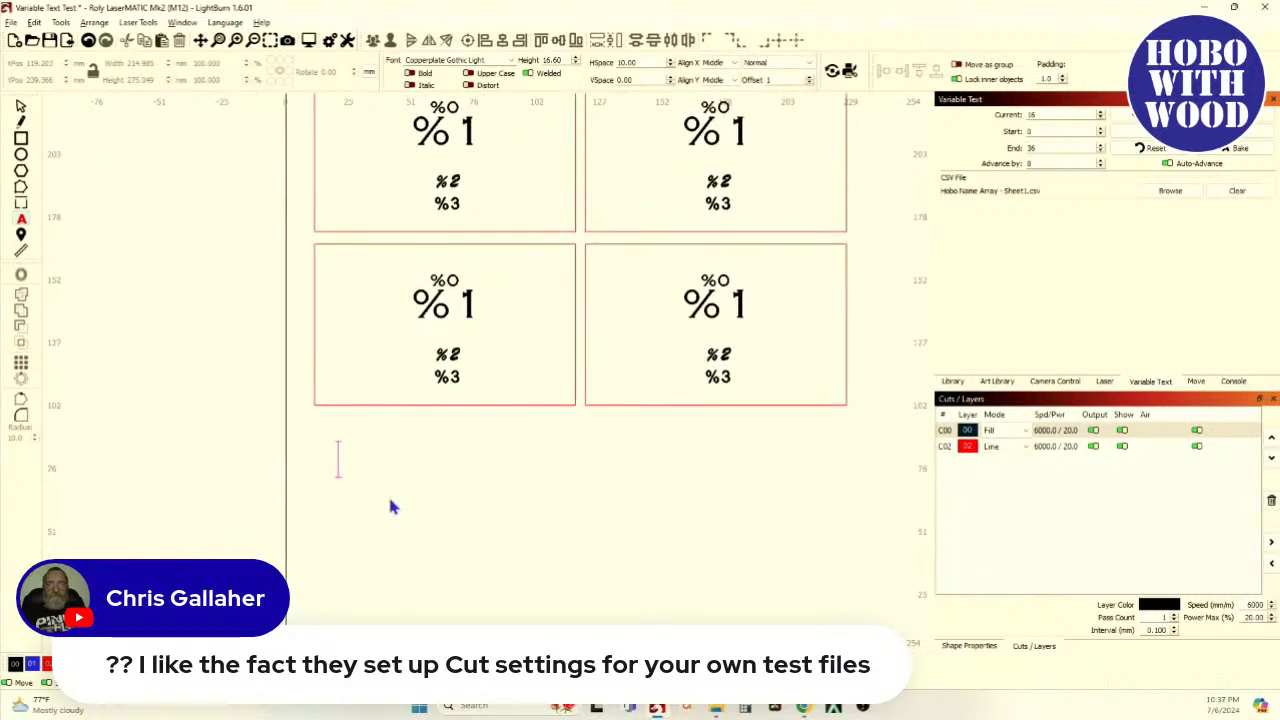
{"action": "type", "text": "C"}
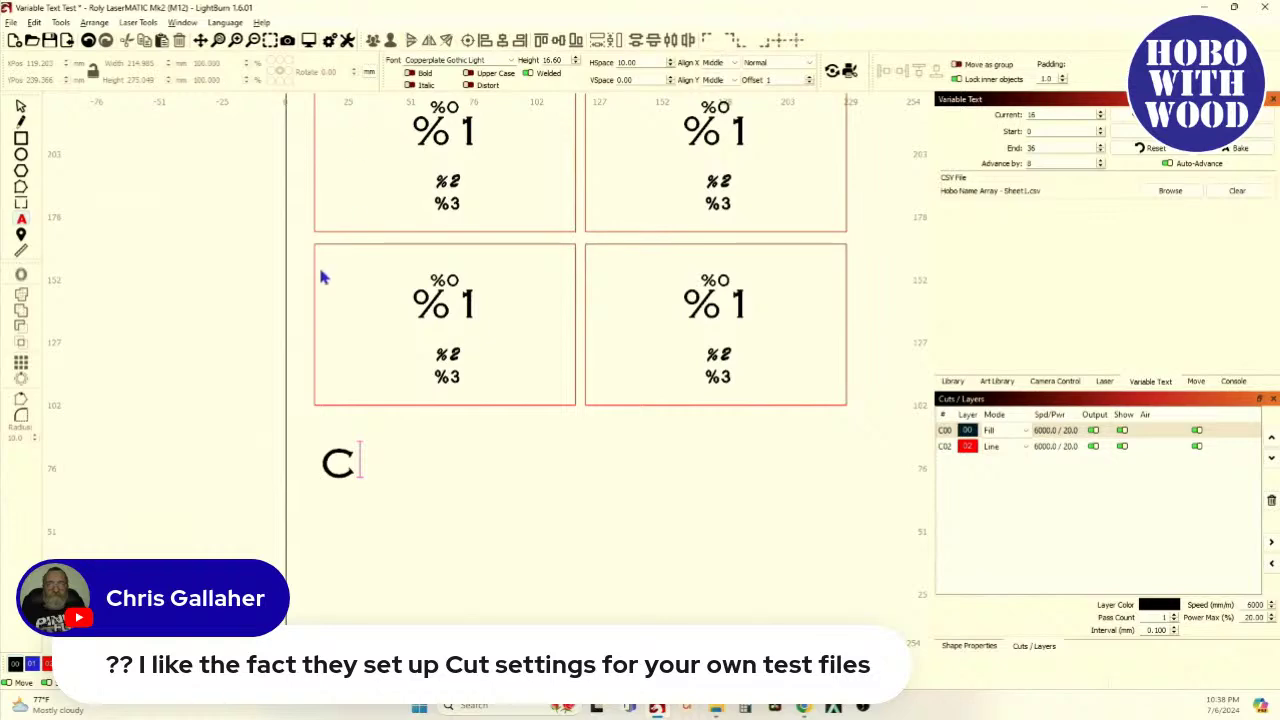
{"action": "key", "text": "alt+Tab"}
{"action": "scroll", "coordinate": [450, 323], "scroll_direction": "up", "scroll_amount": 3}
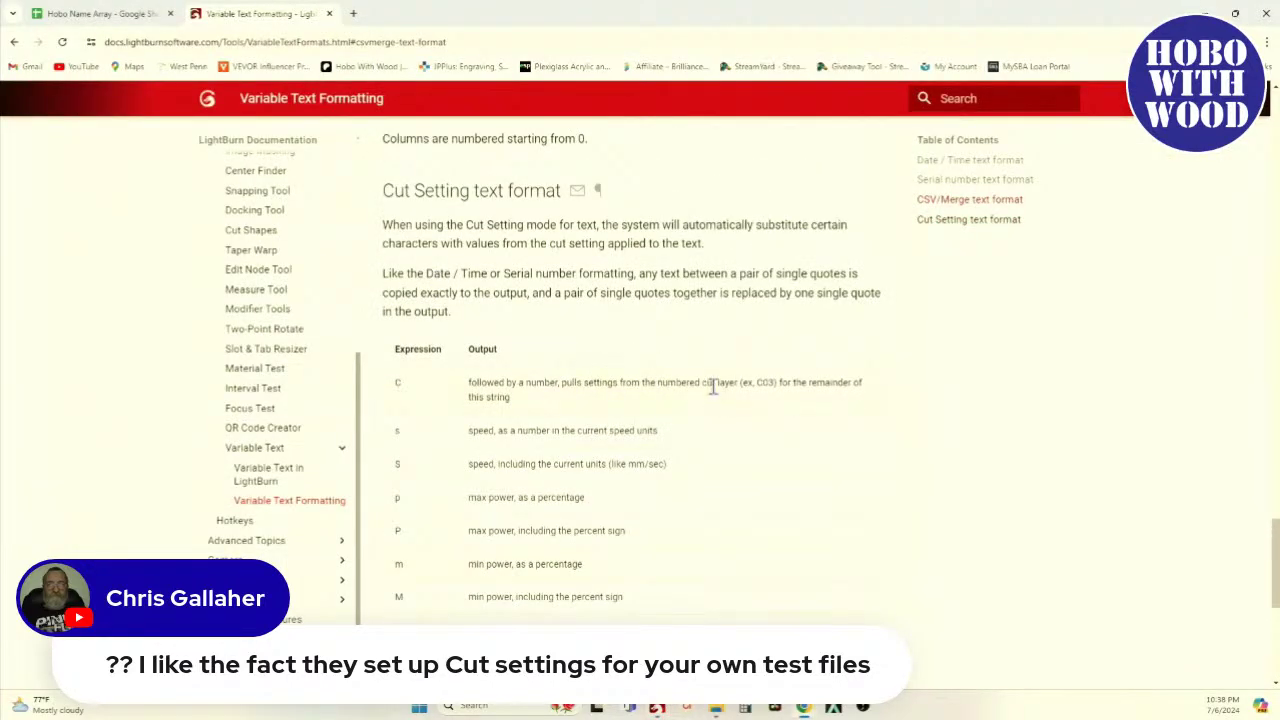
{"action": "key", "text": "alt+Tab"}
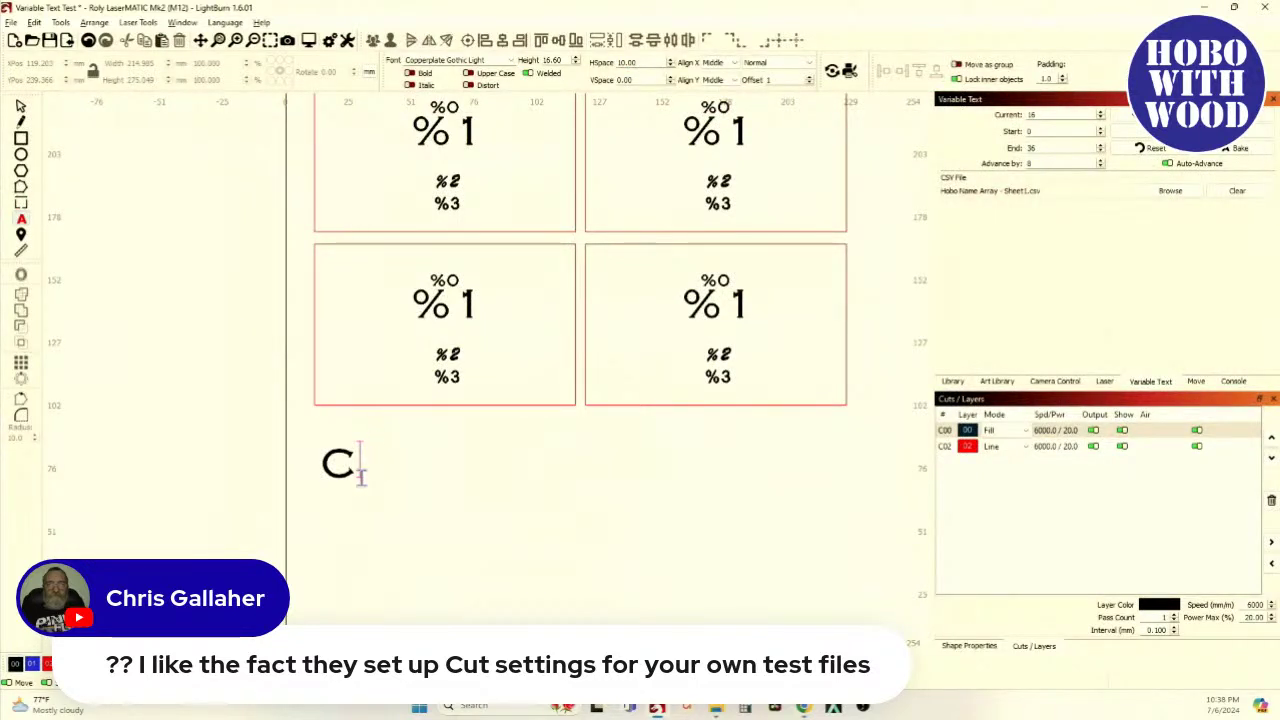
{"action": "type", "text": "OO"}
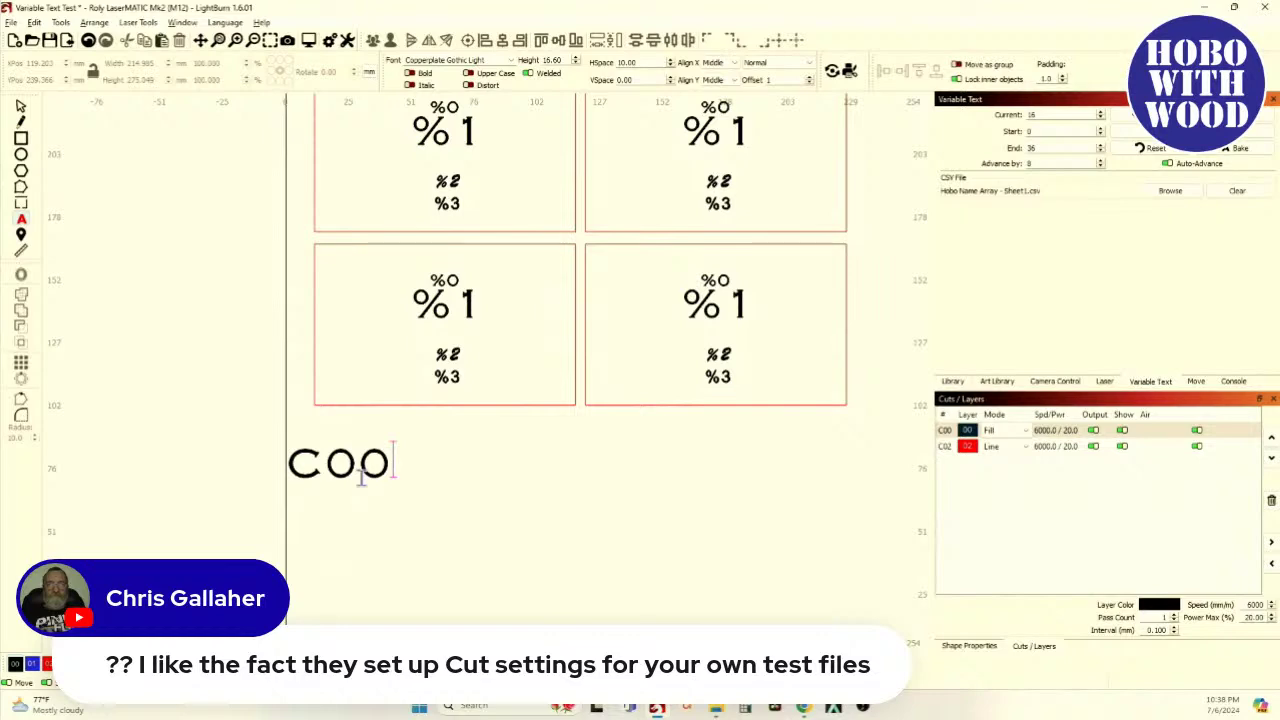
{"action": "type", "text": ","}
{"action": "key", "text": "alt+Tab"}
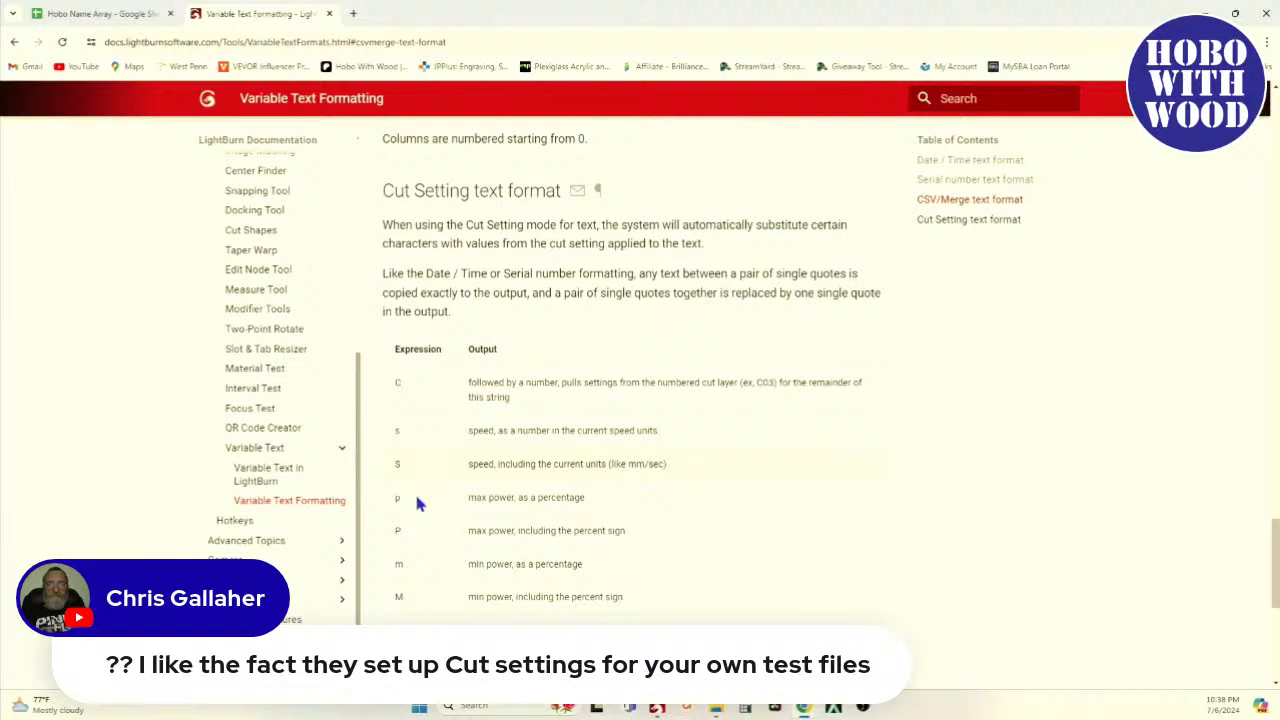
{"action": "key", "text": "alt+Tab"}
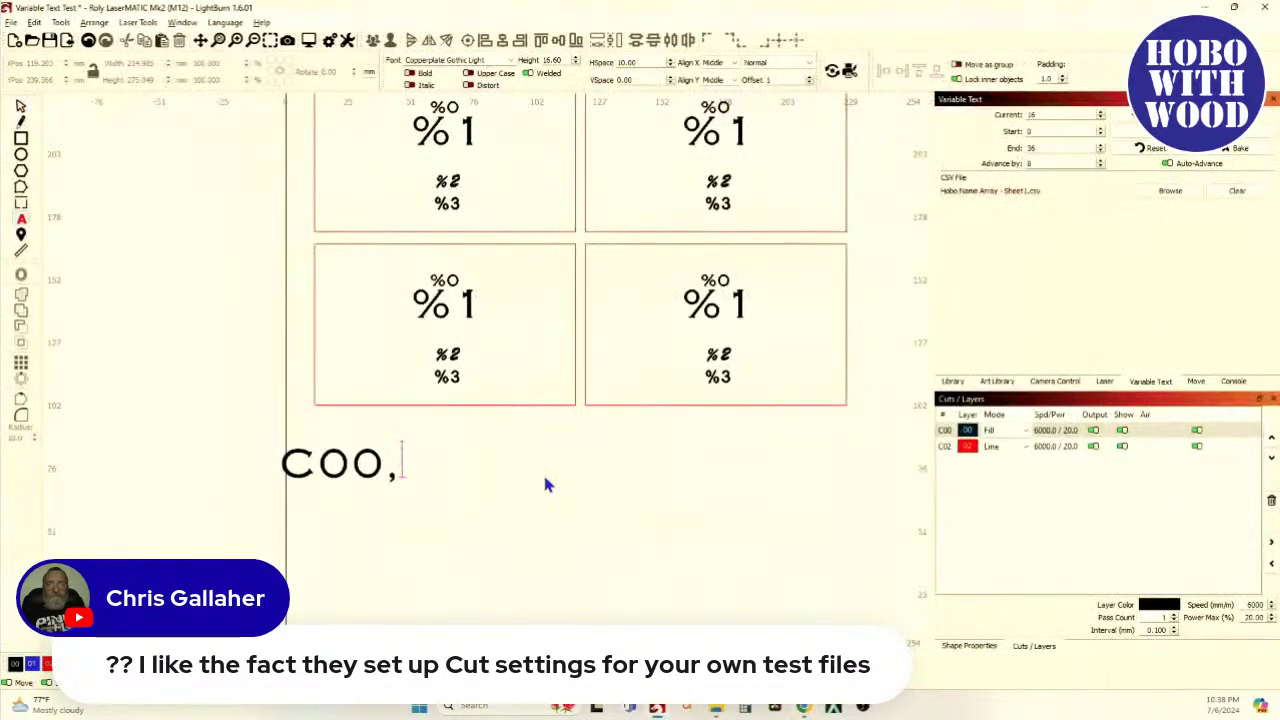
Extend the text to COO,S,P,I,L using the remaining codes from the documentation
{"action": "type", "text": "S"}
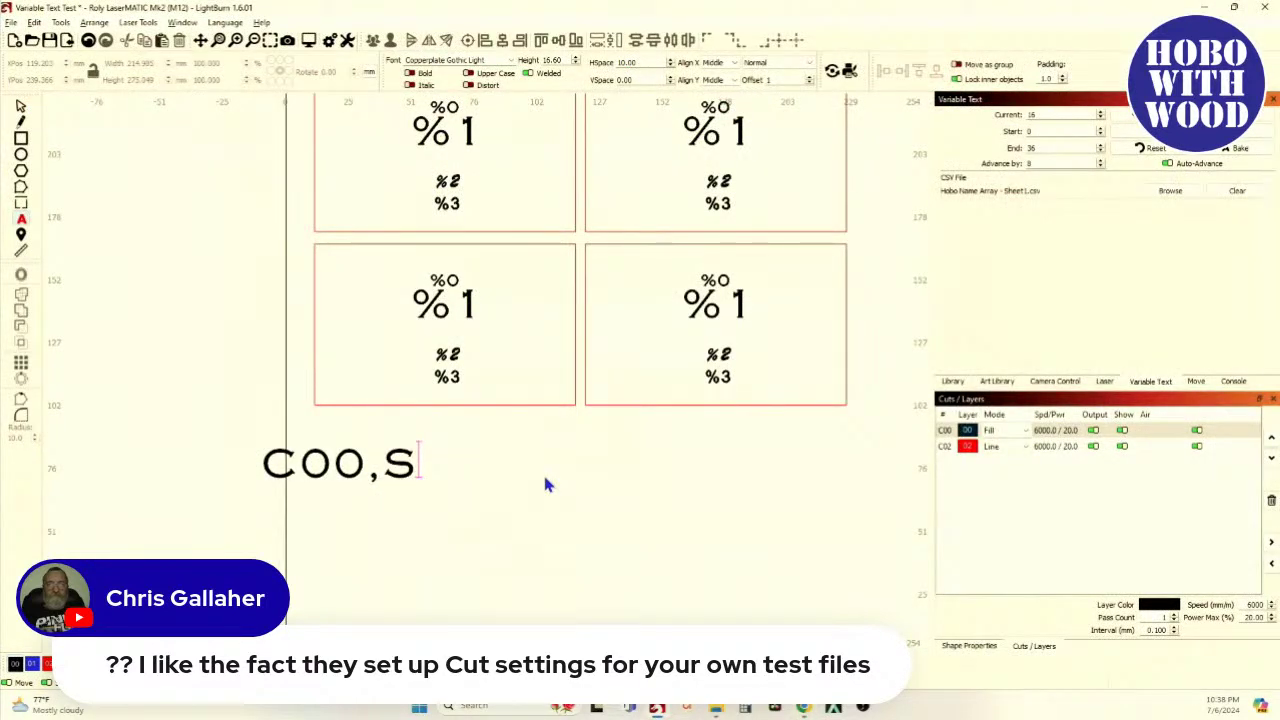
{"action": "type", "text": "P"}
{"action": "key", "text": "BackSpace"}
{"action": "type", "text": ",P"}
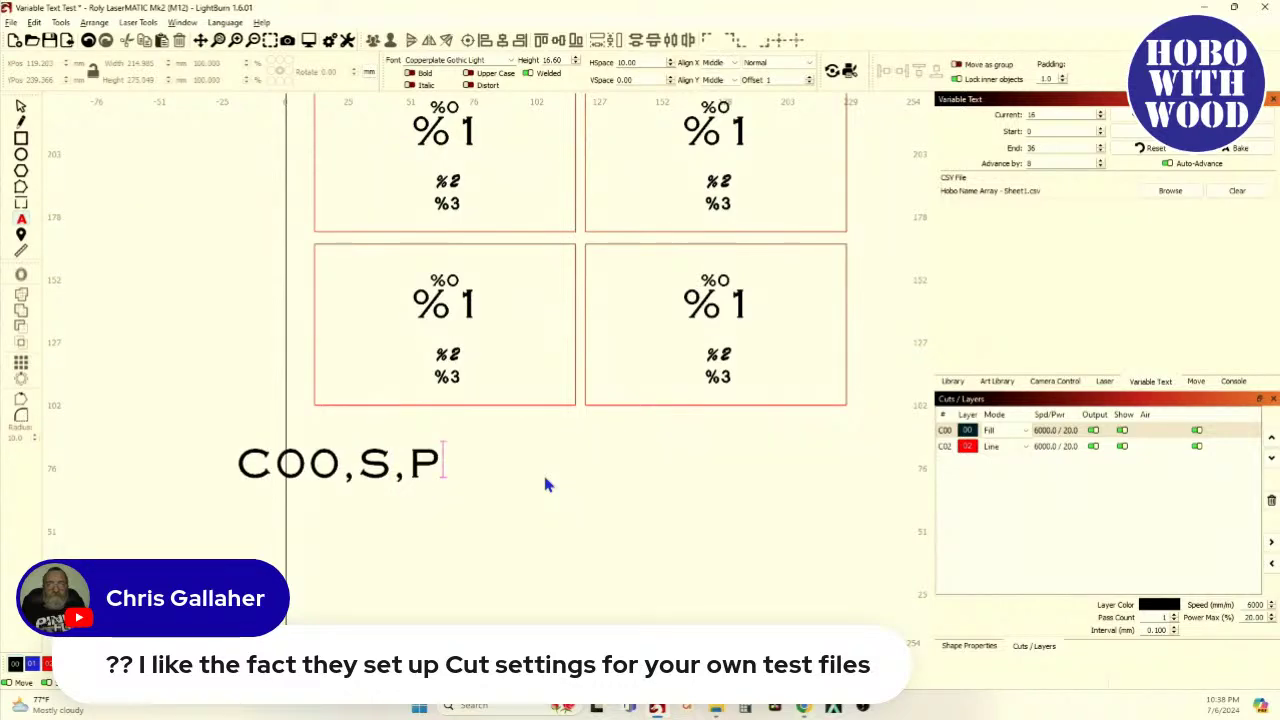
{"action": "key", "text": "alt+Tab"}
{"action": "scroll", "coordinate": [495, 500], "scroll_direction": "down", "scroll_amount": 2}
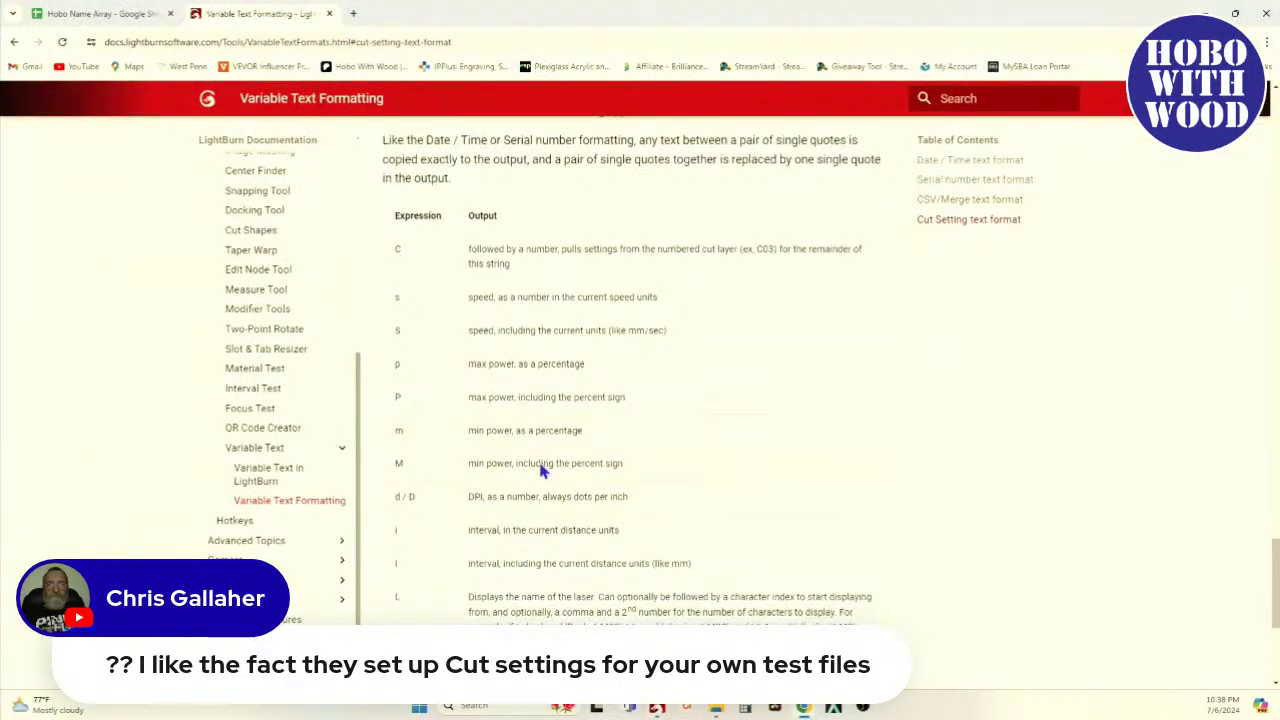
{"action": "scroll", "coordinate": [543, 466], "scroll_direction": "down", "scroll_amount": 1}
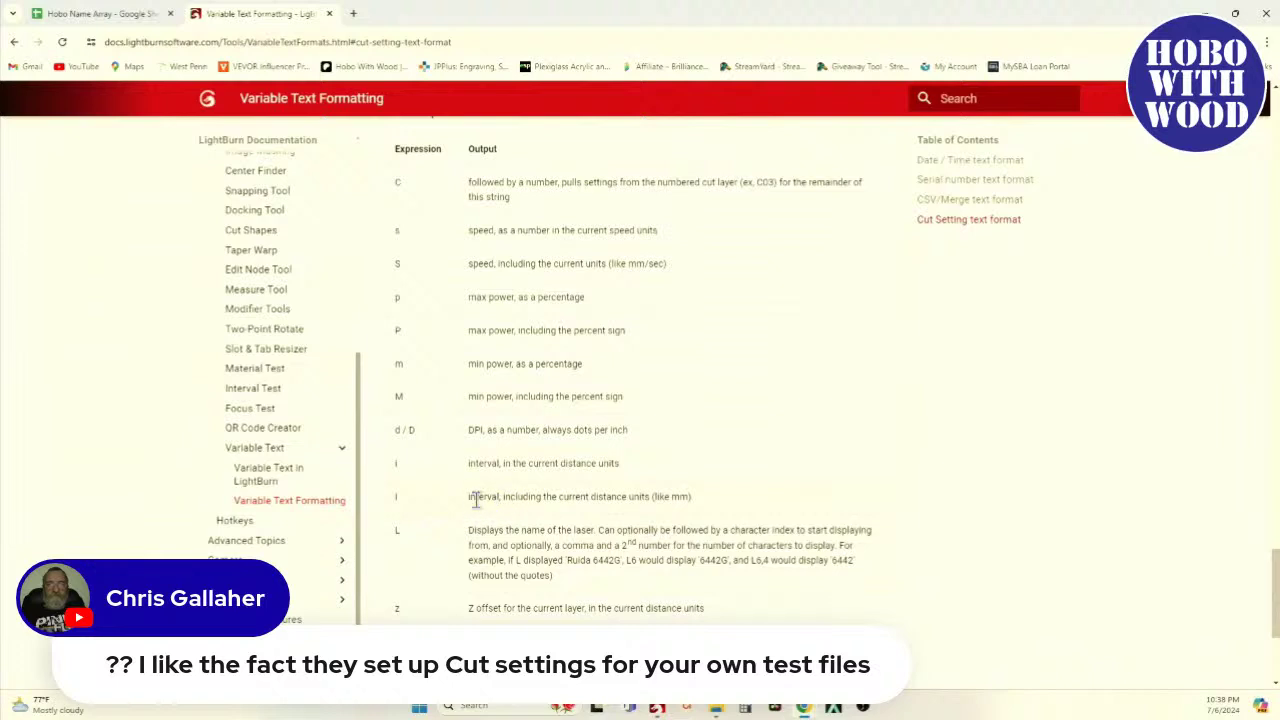
{"action": "key", "text": "alt+Tab"}
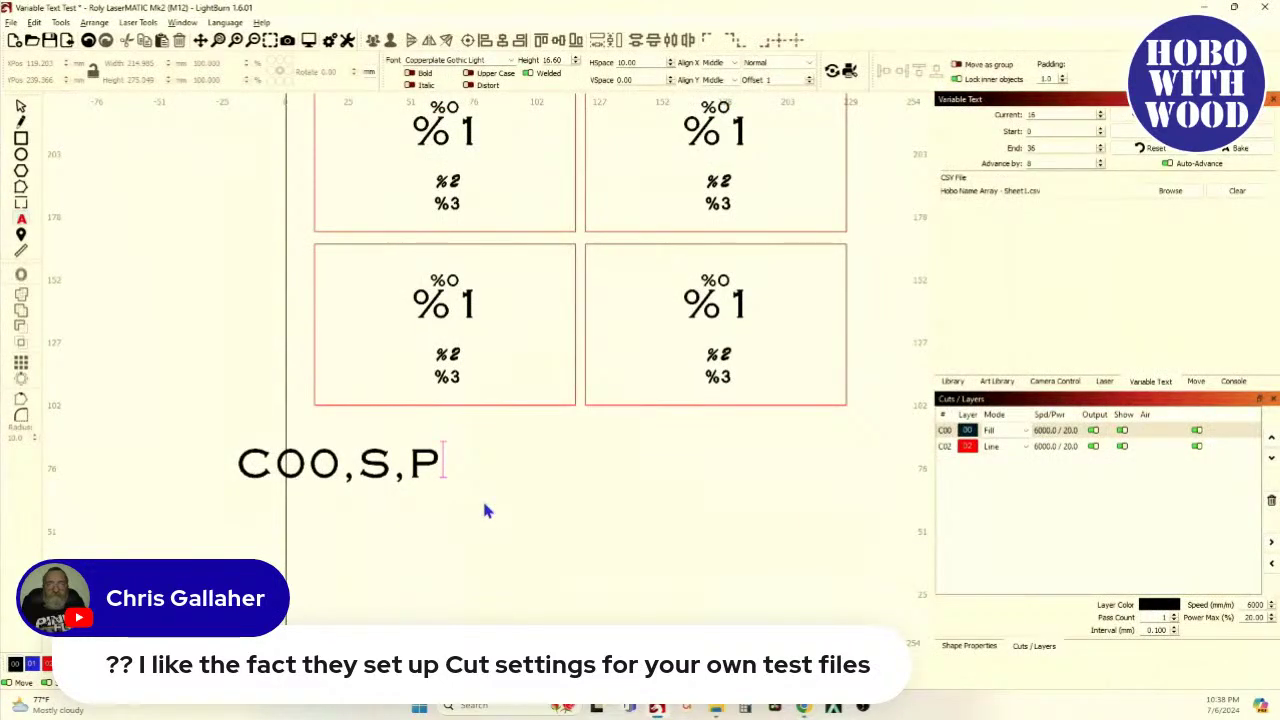
{"action": "type", "text": ",I,"}
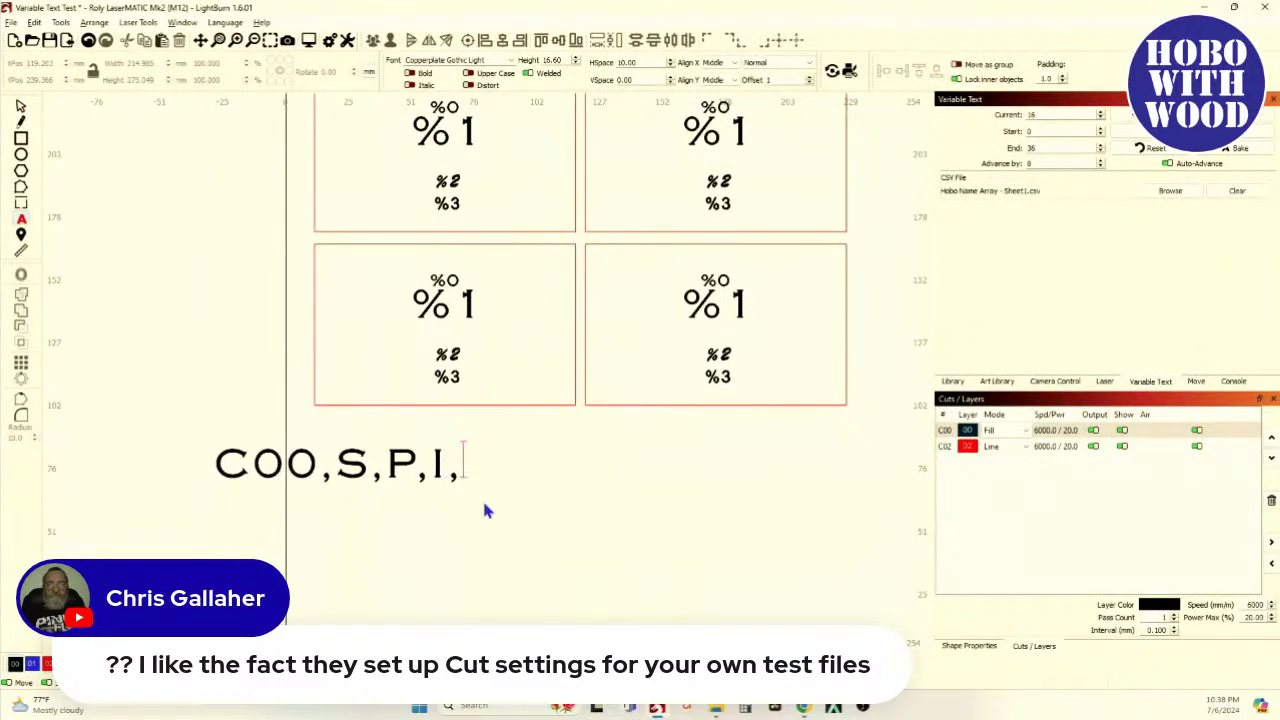
{"action": "type", "text": "L"}
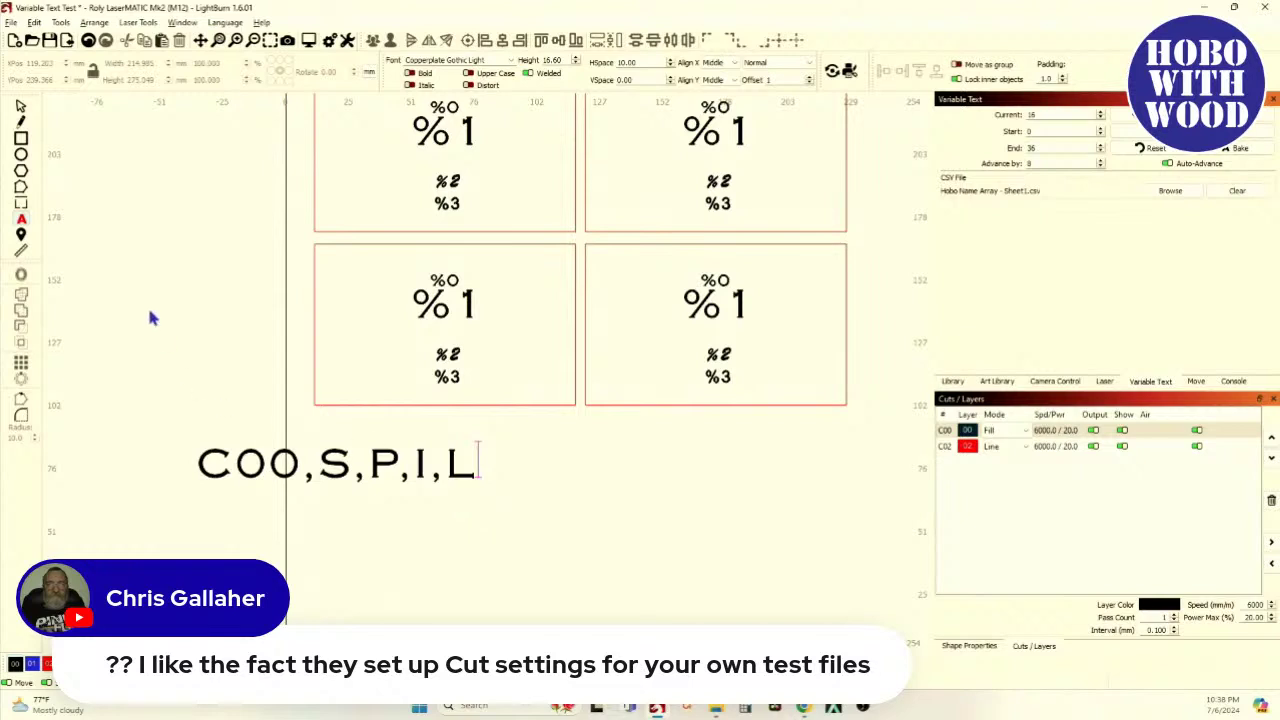
Select the COO,S,P,I,L text and move it slightly to the right
{"action": "left_click", "coordinate": [20, 108]}
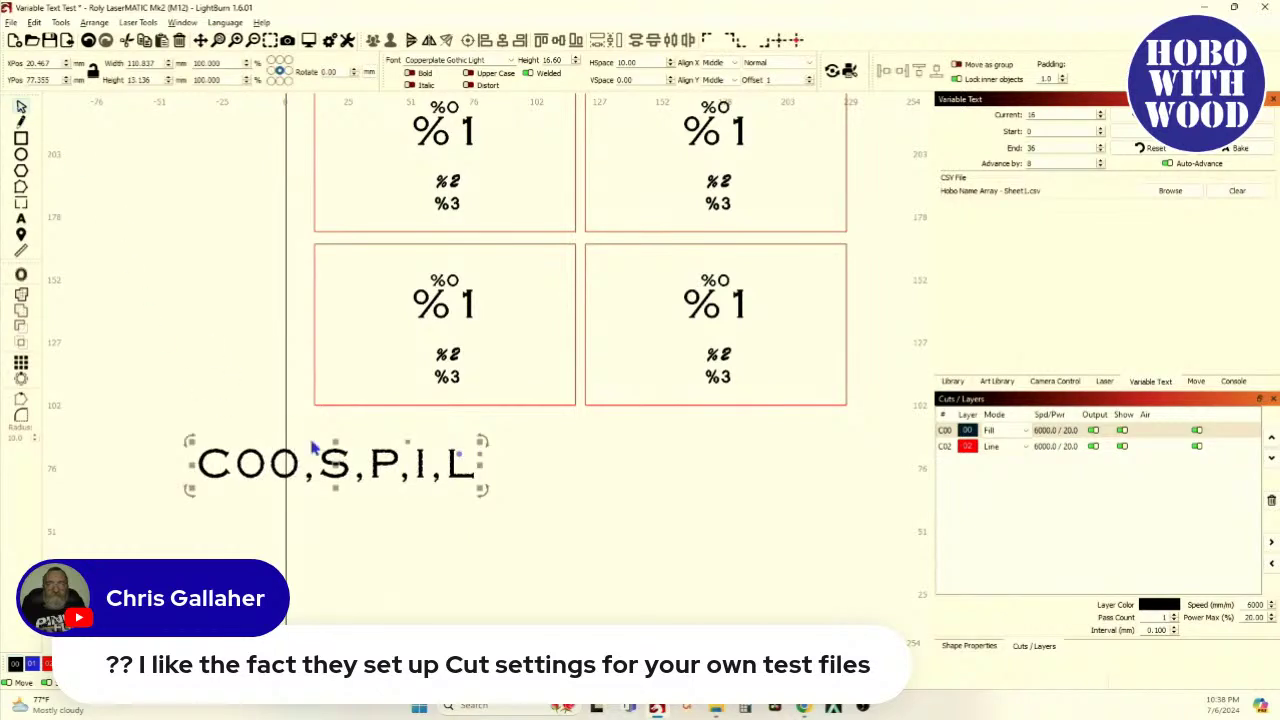
{"action": "left_click_drag", "start_coordinate": [354, 476], "coordinate": [470, 468]}
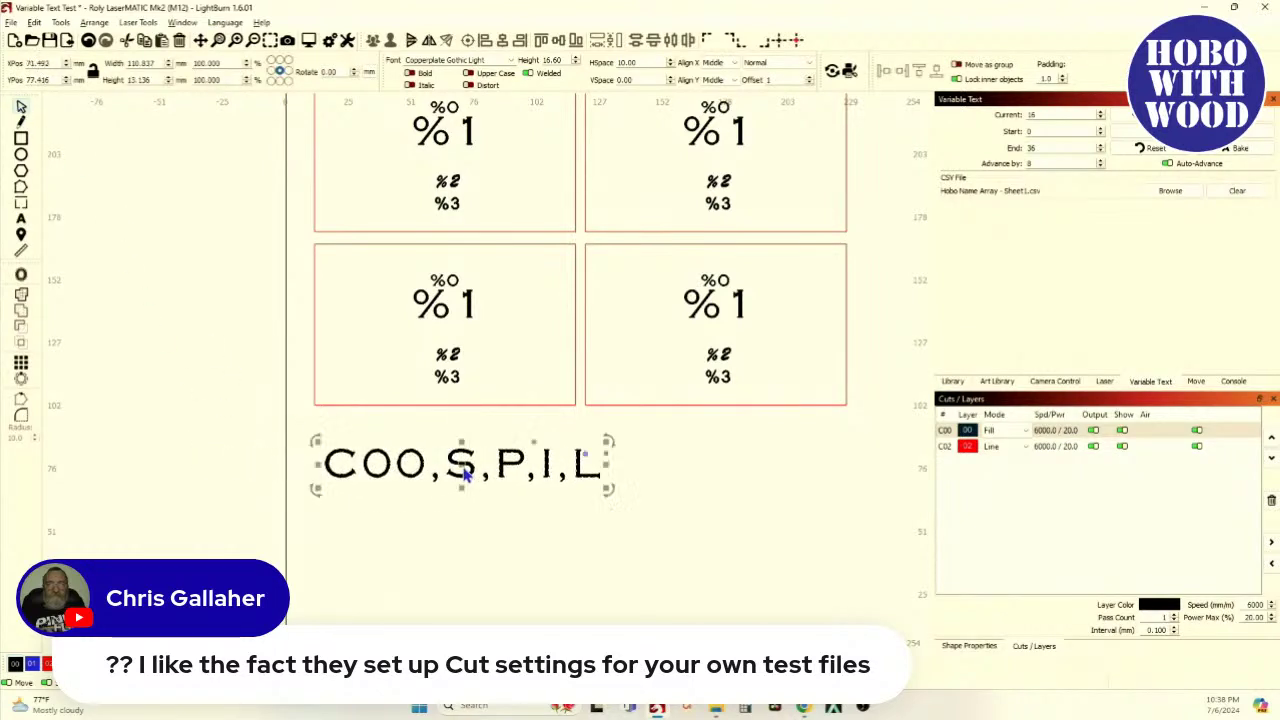
{"action": "left_click", "coordinate": [809, 64]}
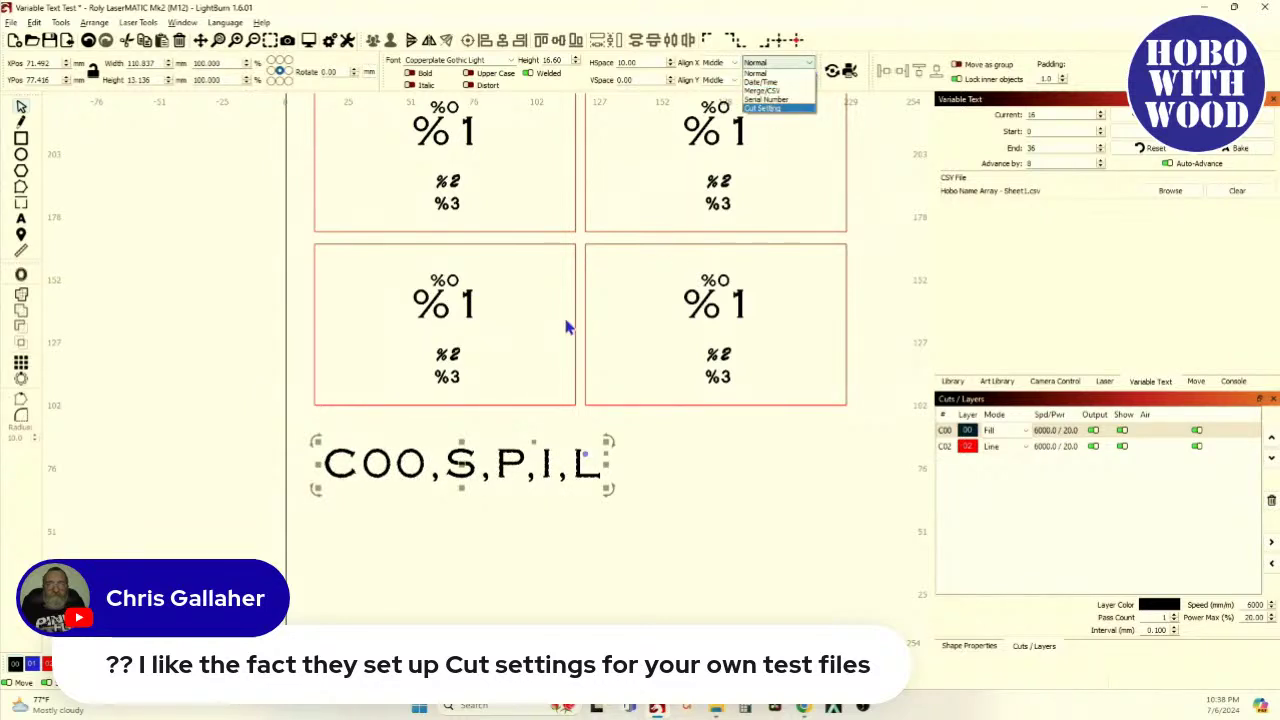
Switch the text to Cut Setting variable mode, select the grid and text, and preview
{"action": "left_click", "coordinate": [788, 73]}
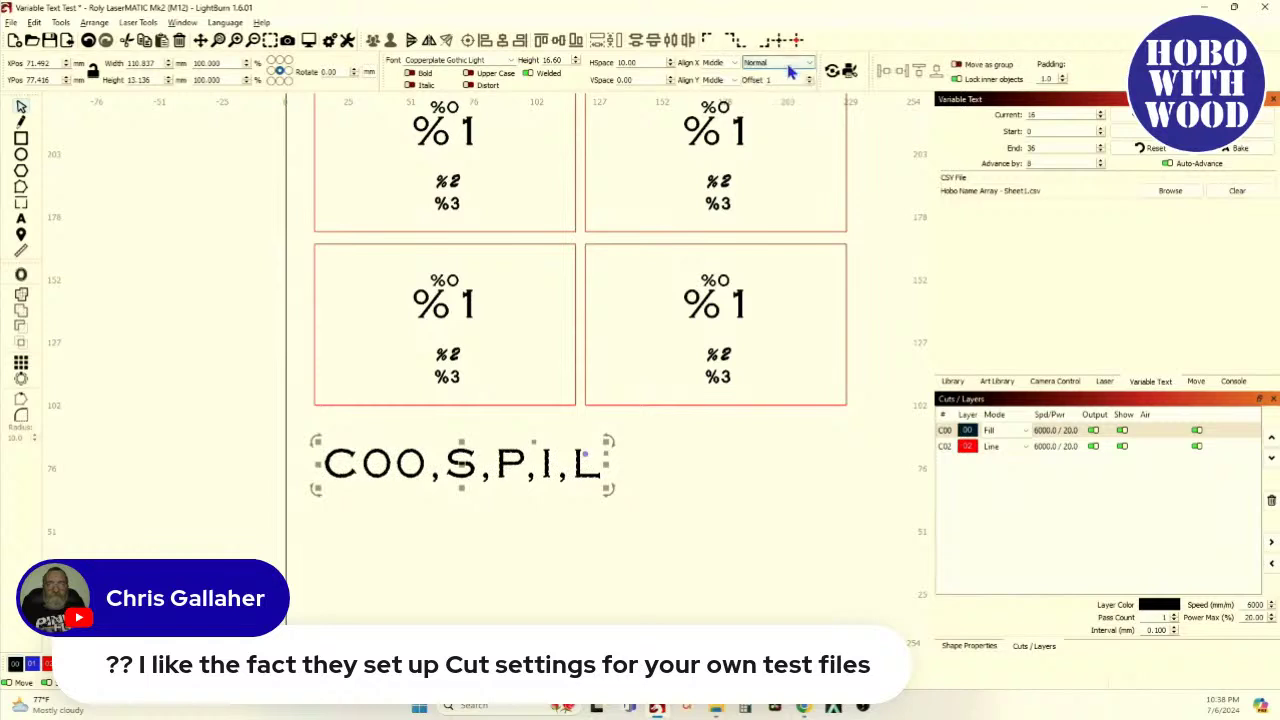
{"action": "left_click", "coordinate": [788, 70]}
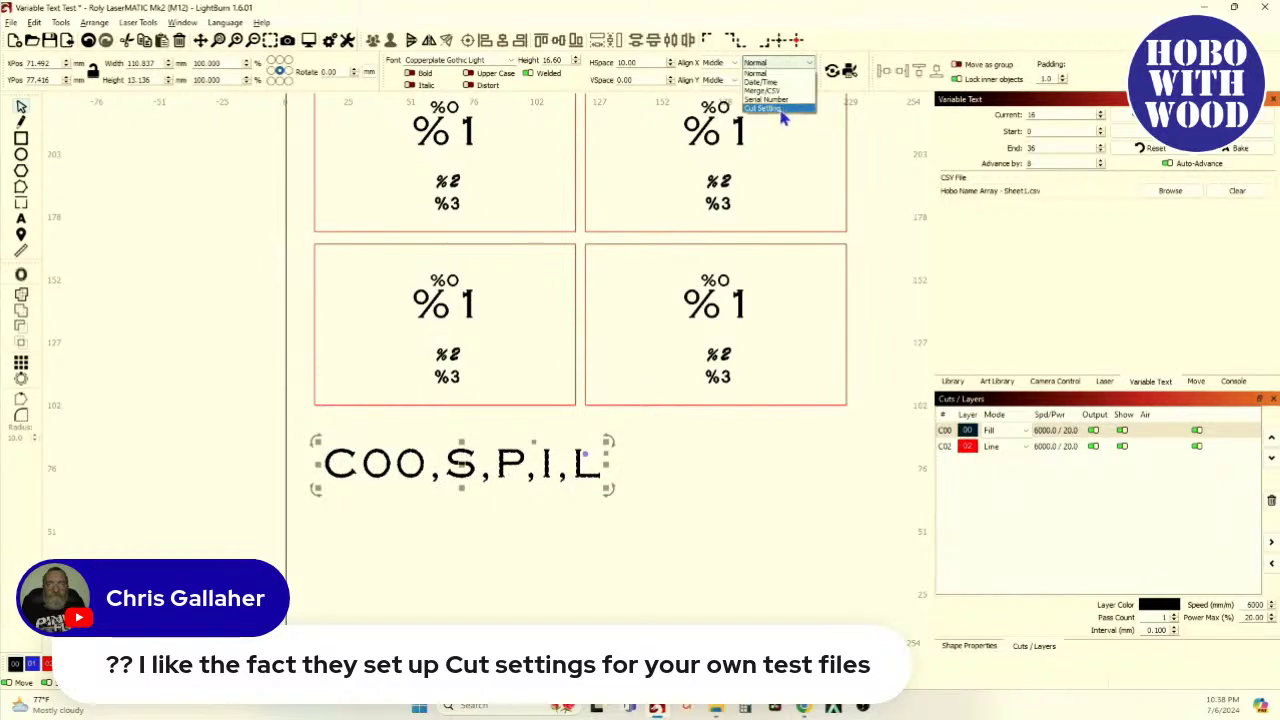
{"action": "left_click", "coordinate": [784, 112]}
{"action": "scroll", "coordinate": [330, 440], "scroll_direction": "down", "scroll_amount": 5}
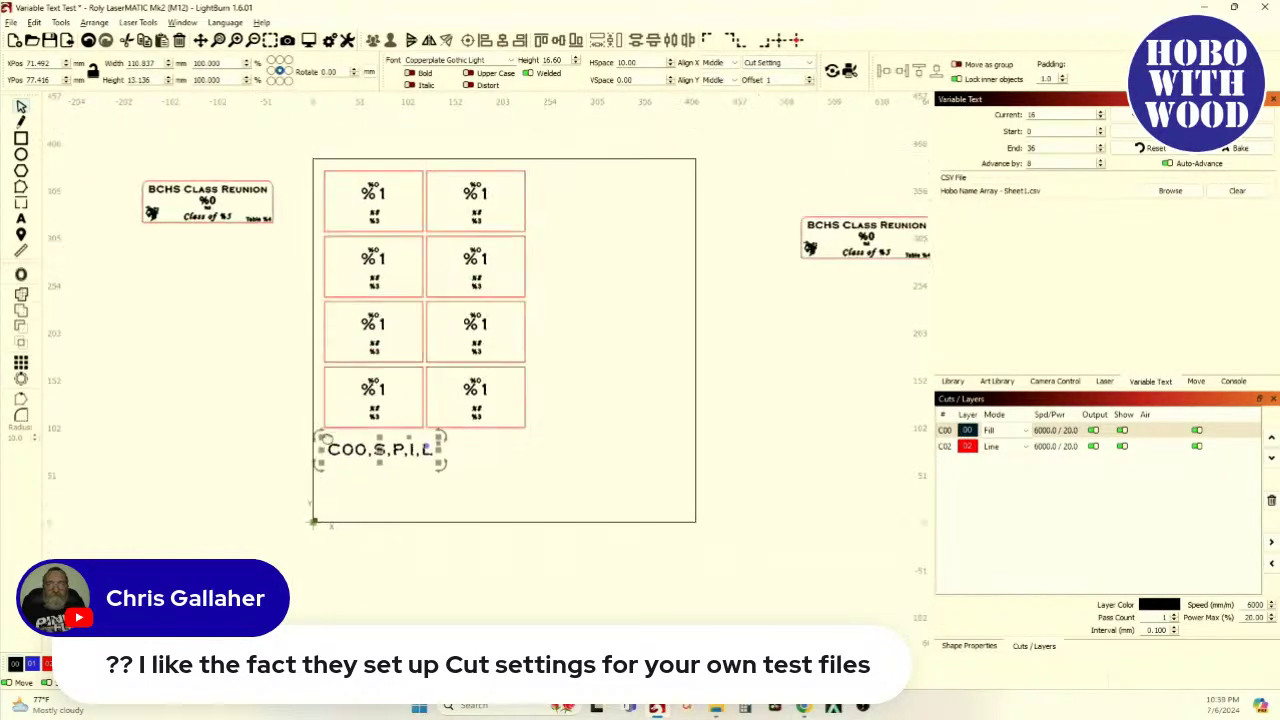
{"action": "left_click_drag", "start_coordinate": [297, 171], "coordinate": [597, 531]}
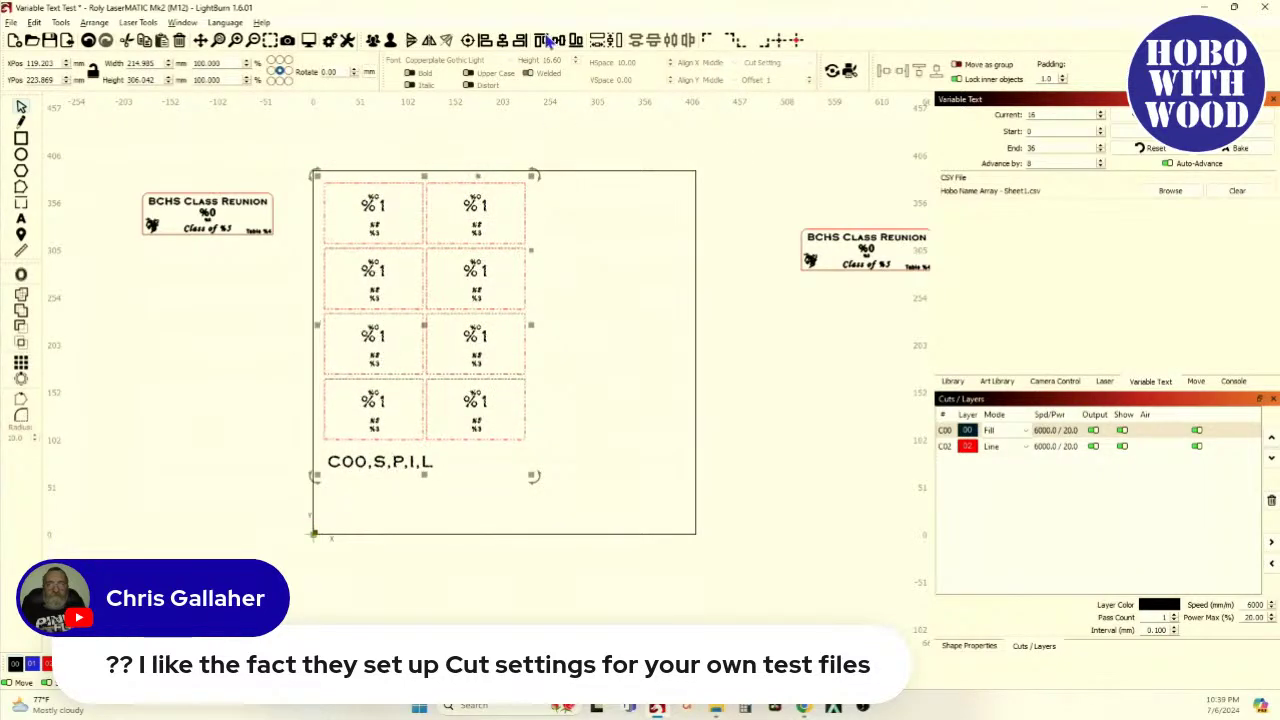
{"action": "left_click", "coordinate": [310, 42]}
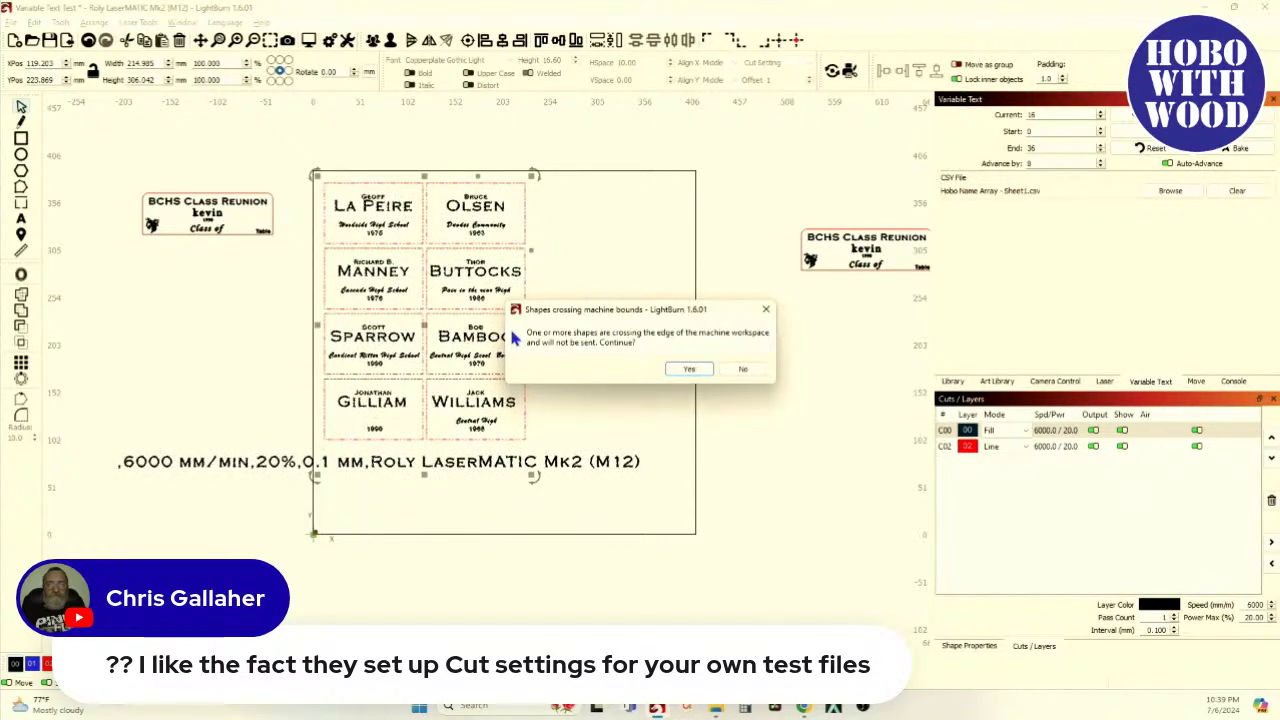
Dismiss the preview warnings, then left-align the Cut Setting text and move it under the tags
{"action": "left_click", "coordinate": [689, 370]}
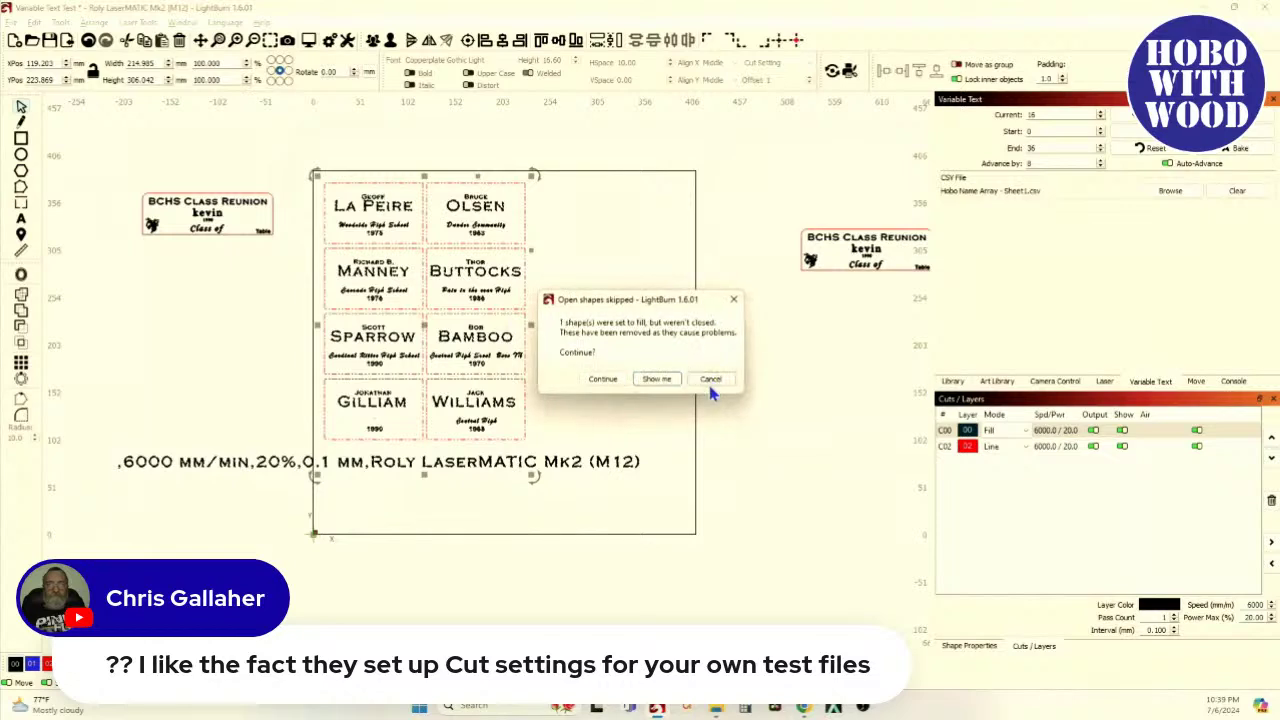
{"action": "left_click", "coordinate": [712, 381]}
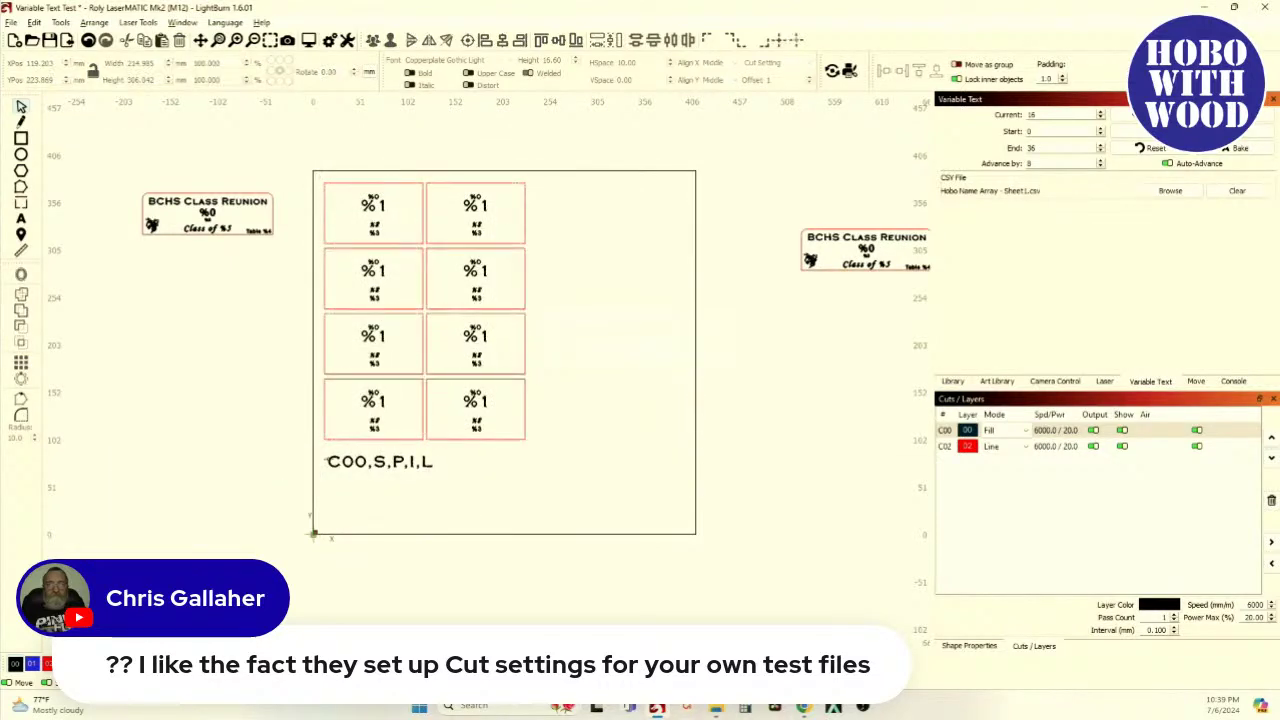
{"action": "scroll", "coordinate": [353, 465], "scroll_direction": "up", "scroll_amount": 4}
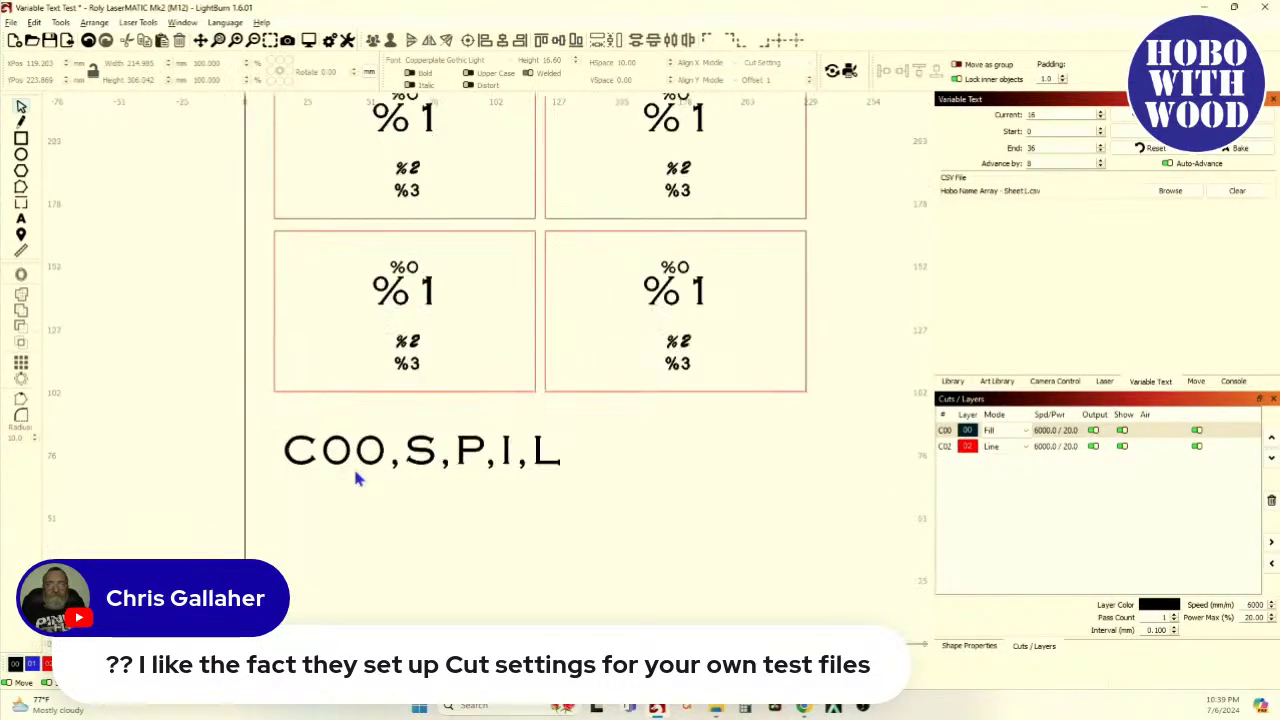
{"action": "left_click", "coordinate": [355, 455]}
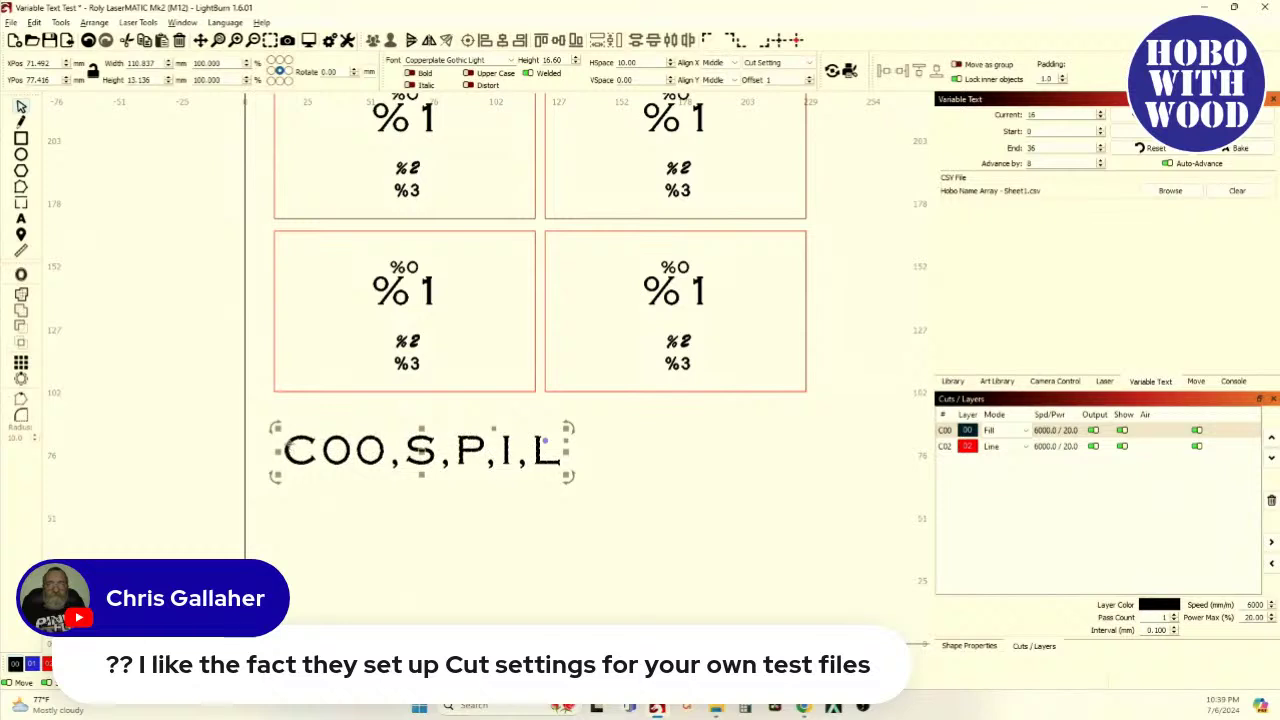
{"action": "left_click", "coordinate": [730, 64]}
{"action": "left_click", "coordinate": [727, 73]}
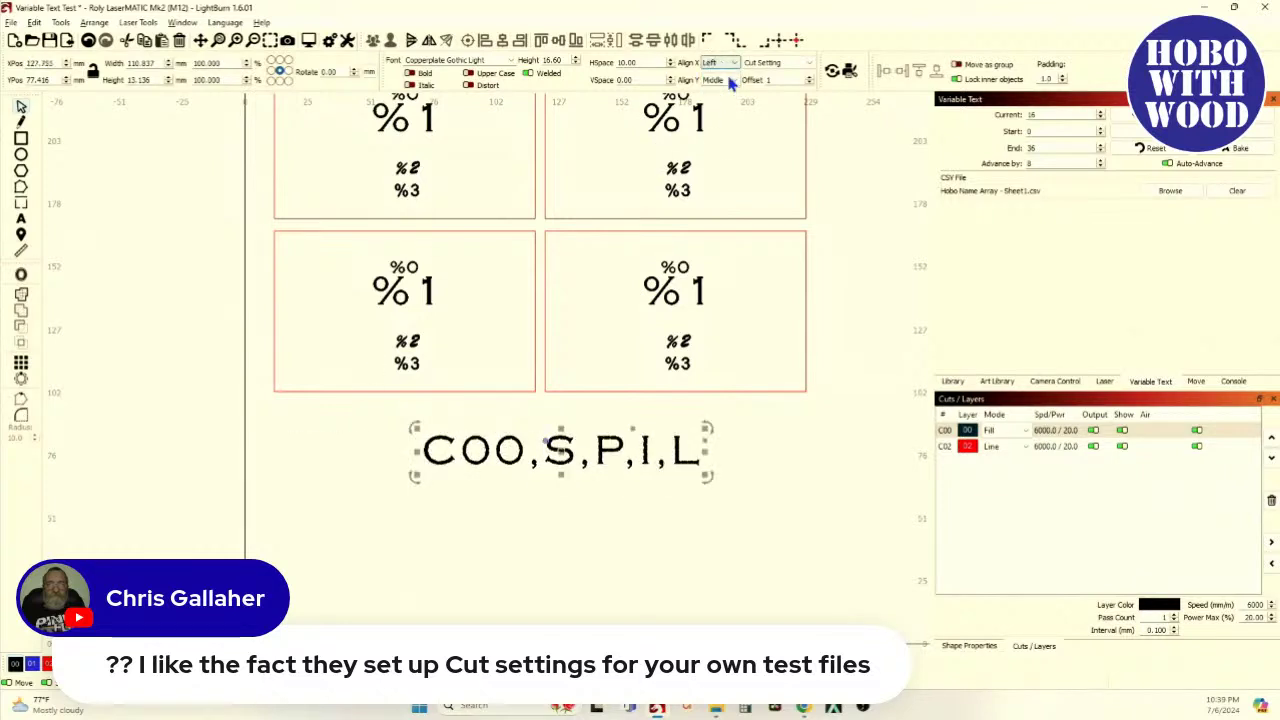
{"action": "left_click_drag", "start_coordinate": [560, 449], "coordinate": [437, 455]}
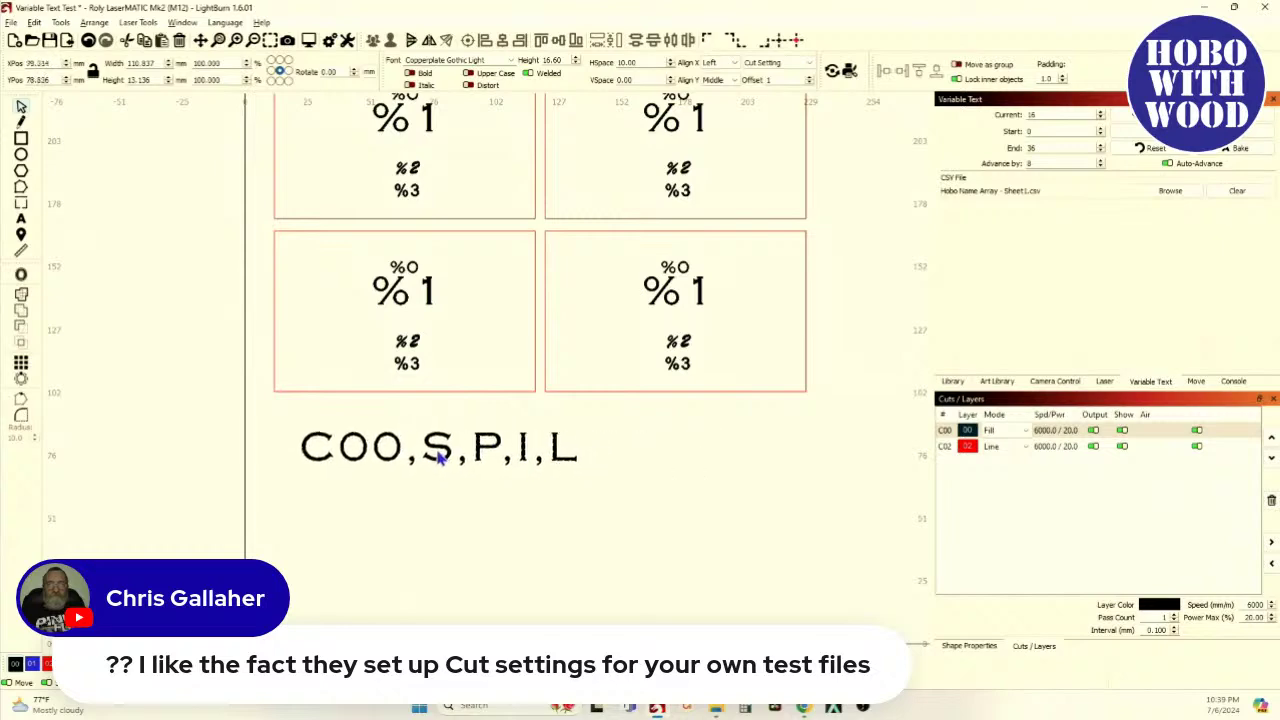
{"action": "scroll", "coordinate": [437, 455], "scroll_direction": "down", "scroll_amount": 5}
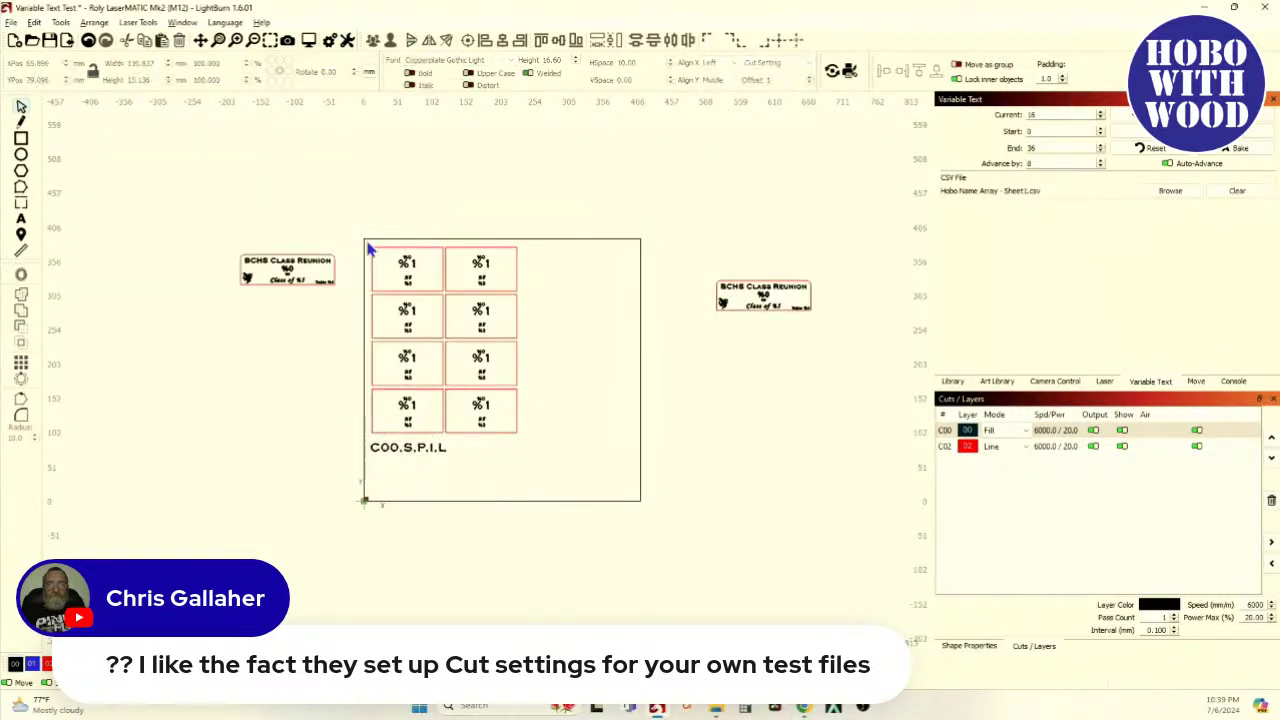
Shrink the Cut Setting text, align it with the tags' left edge, and preview everything
{"action": "left_click_drag", "start_coordinate": [352, 222], "coordinate": [566, 520]}
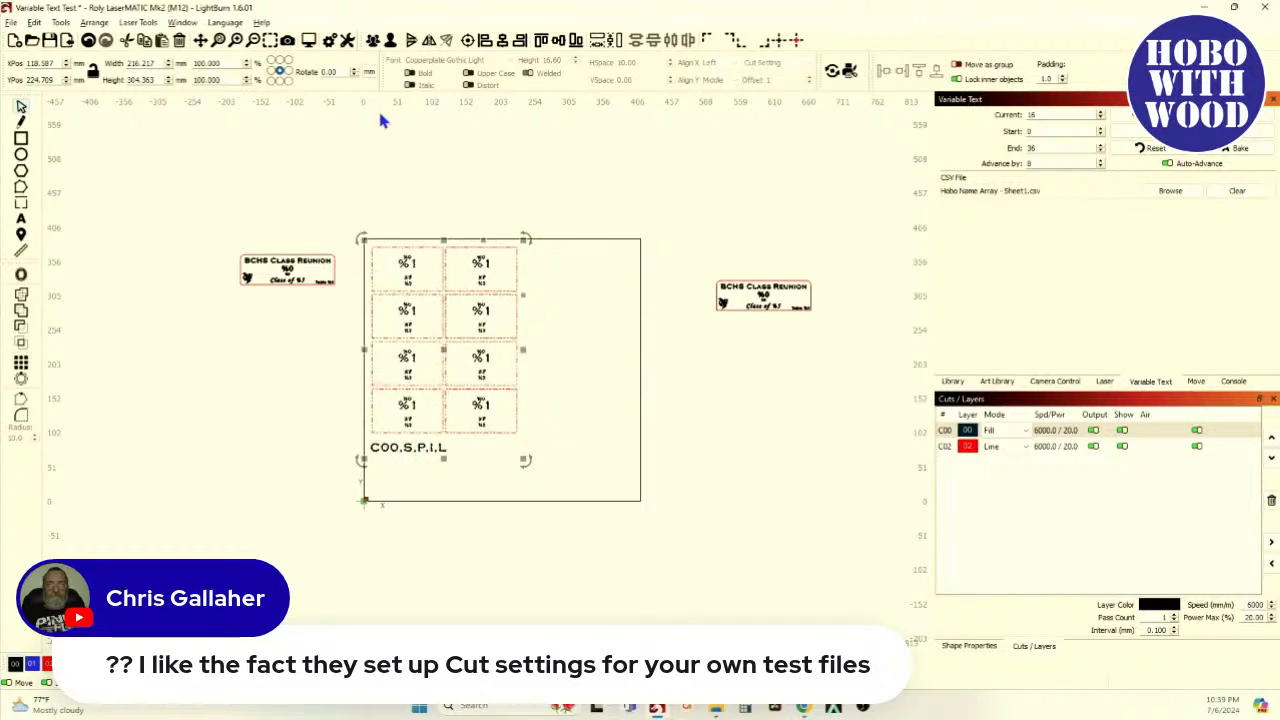
{"action": "scroll", "coordinate": [354, 458], "scroll_direction": "up", "scroll_amount": 3}
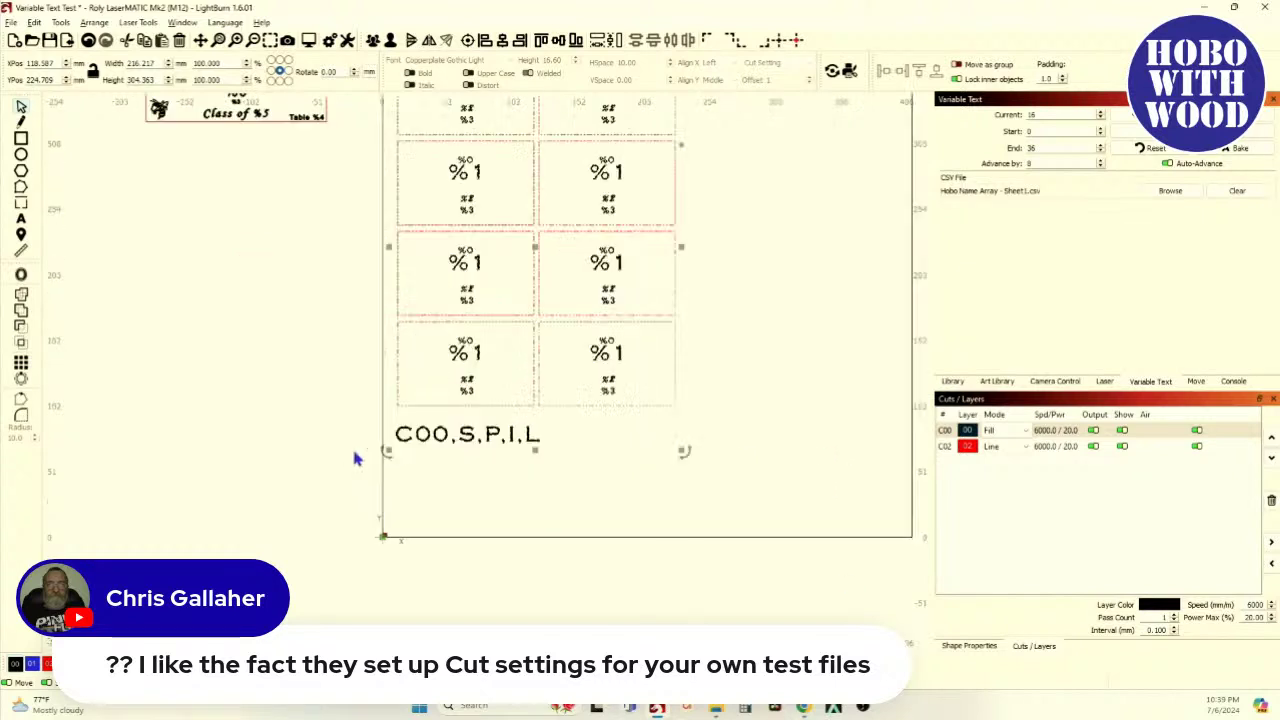
{"action": "scroll", "coordinate": [354, 458], "scroll_direction": "up", "scroll_amount": 2}
{"action": "left_click", "coordinate": [465, 536]}
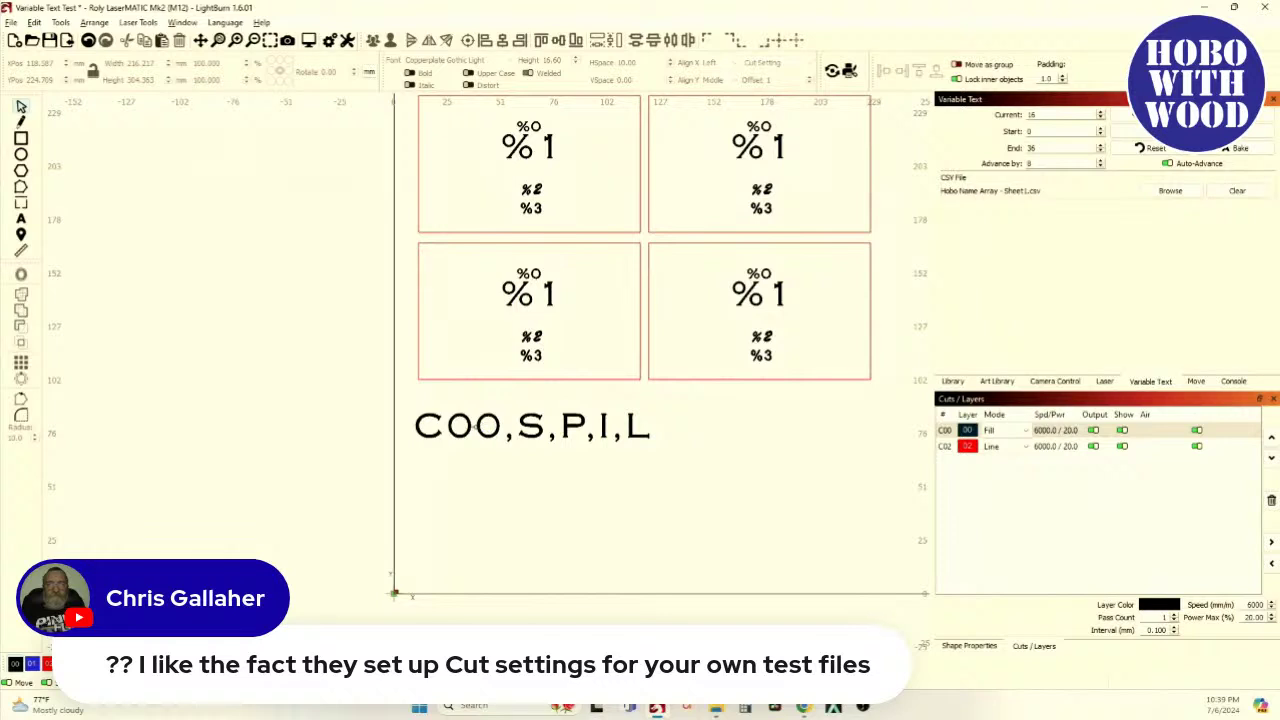
{"action": "left_click", "coordinate": [472, 425]}
{"action": "left_click_drag", "start_coordinate": [654, 449], "coordinate": [591, 440]}
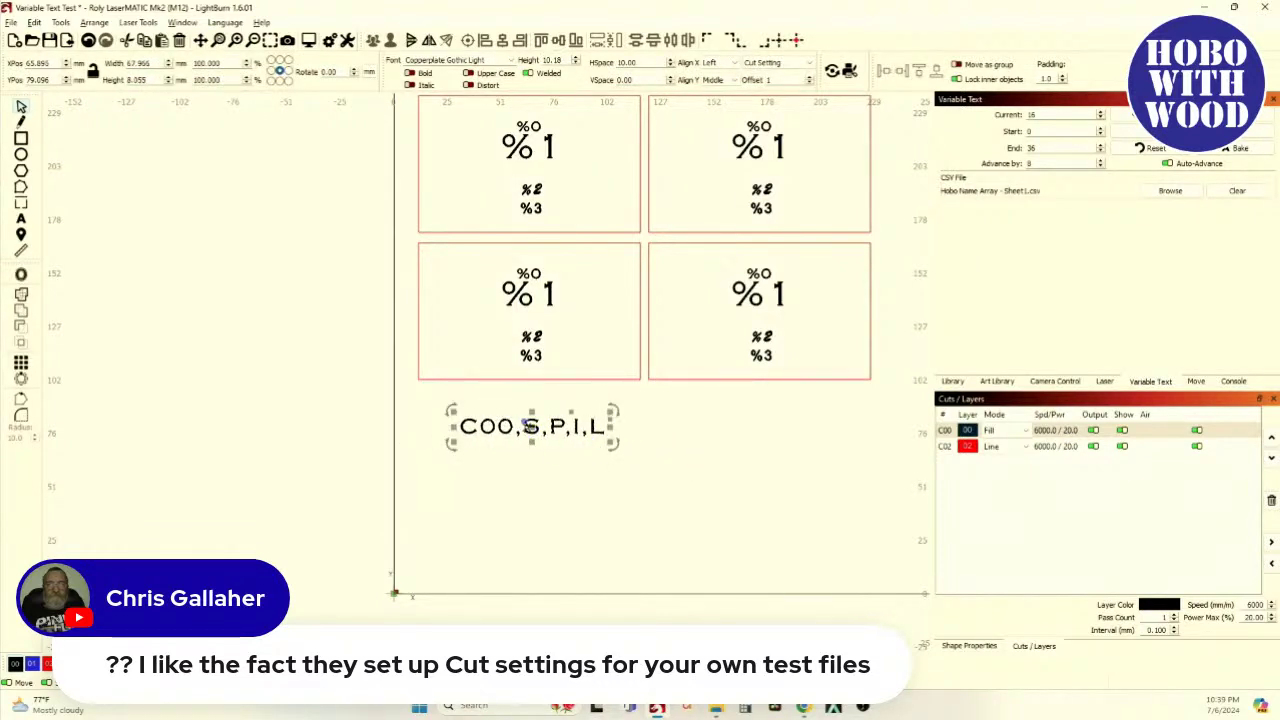
{"action": "left_click_drag", "start_coordinate": [503, 431], "coordinate": [491, 421]}
{"action": "scroll", "coordinate": [449, 218], "scroll_direction": "down", "scroll_amount": 3}
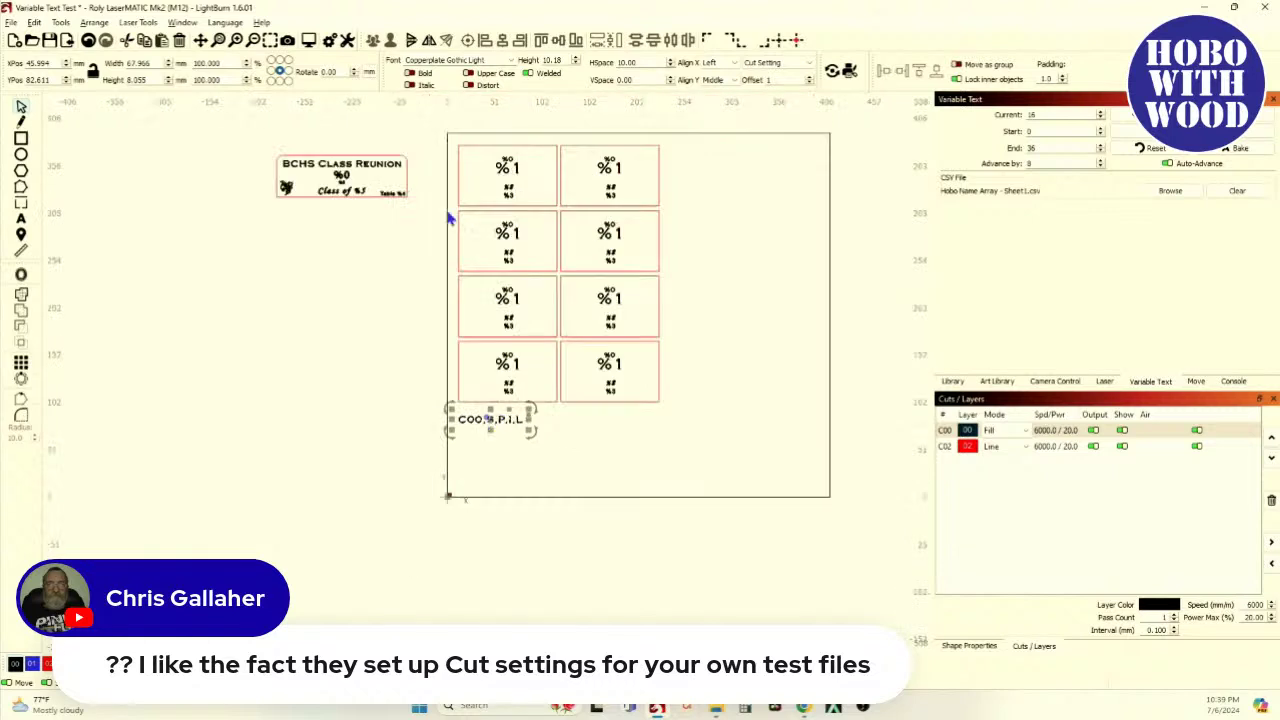
{"action": "left_click_drag", "start_coordinate": [431, 140], "coordinate": [706, 470]}
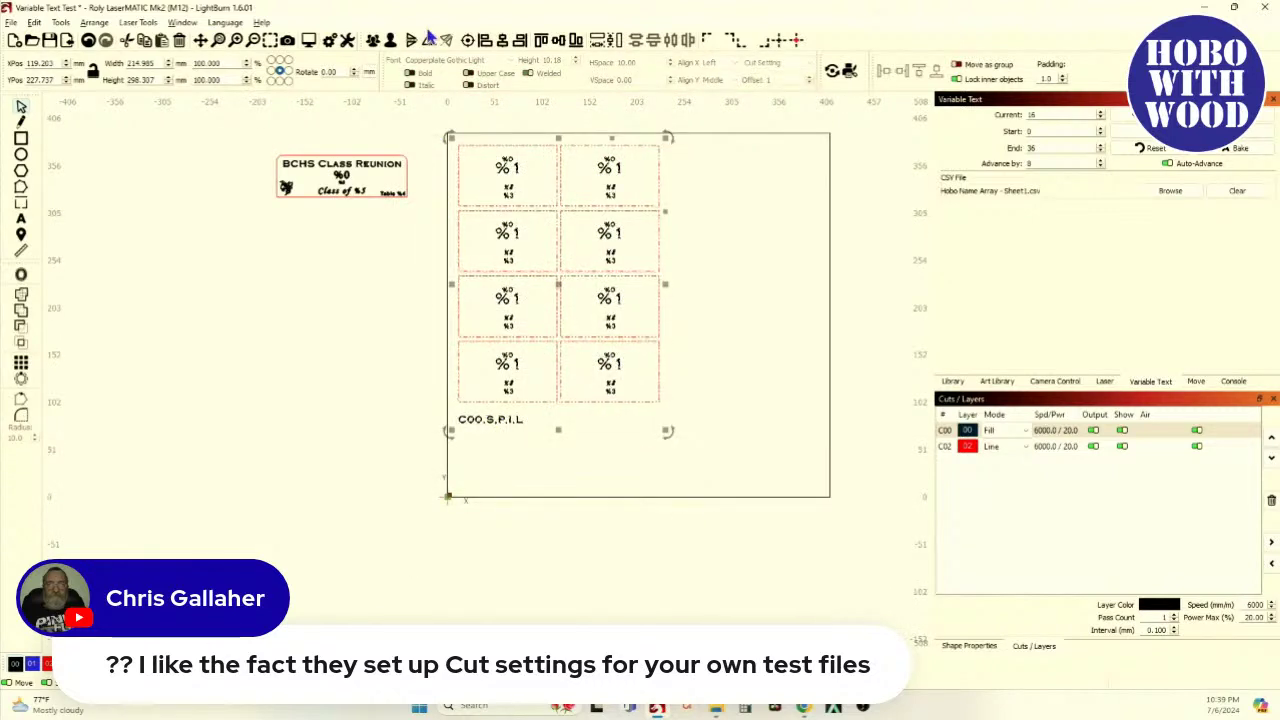
{"action": "left_click", "coordinate": [310, 42]}
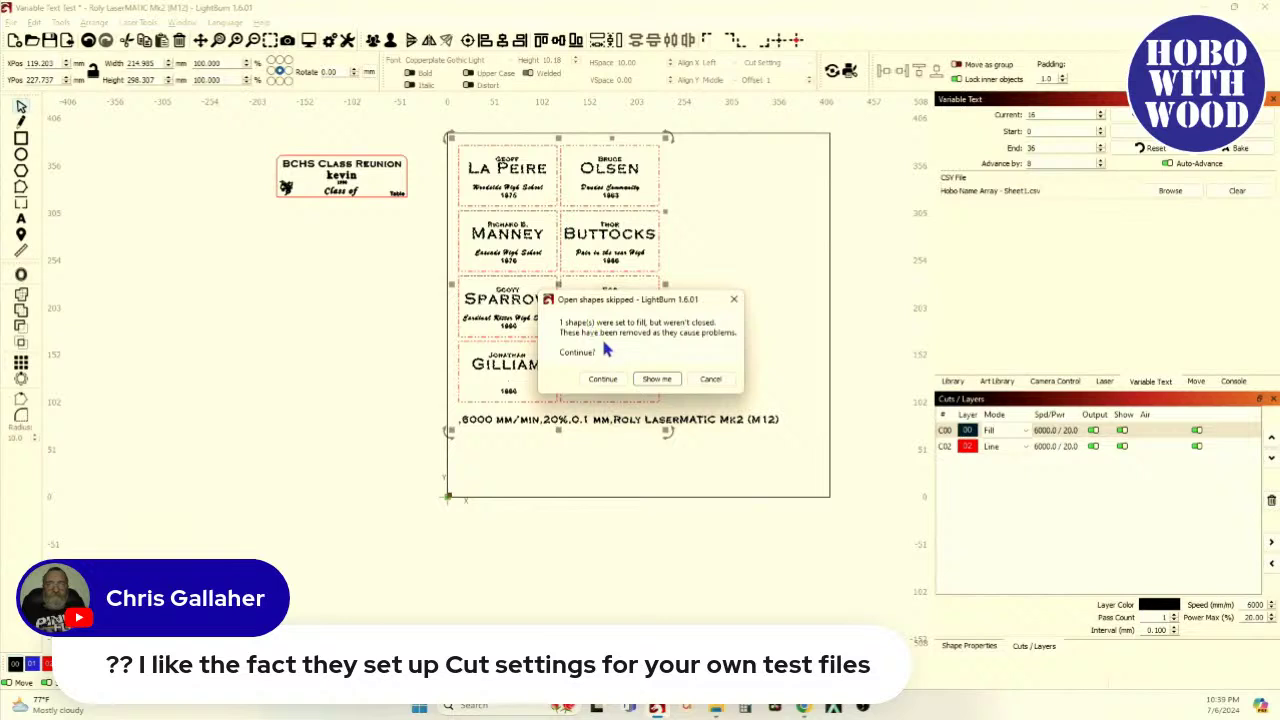
Use Show me to locate the skipped open shape, zoom out, and select the label grid
{"action": "left_click", "coordinate": [656, 381]}
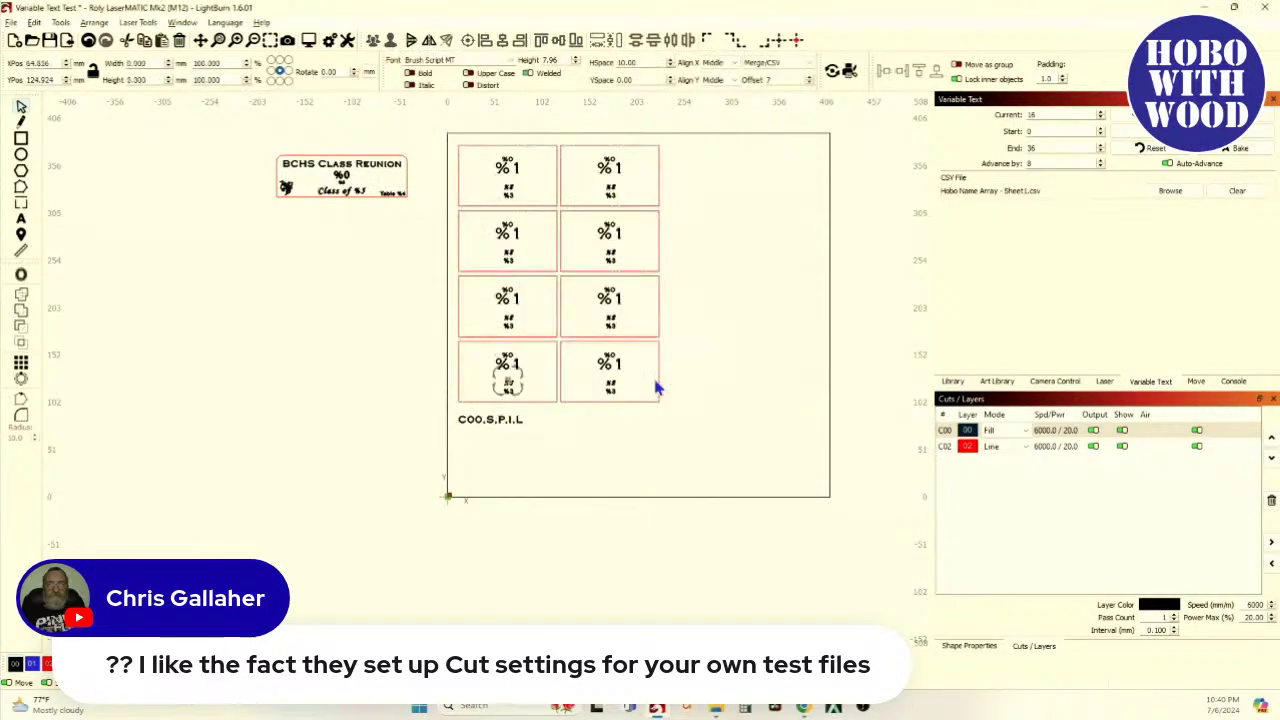
{"action": "scroll", "coordinate": [557, 363], "scroll_direction": "up", "scroll_amount": 5}
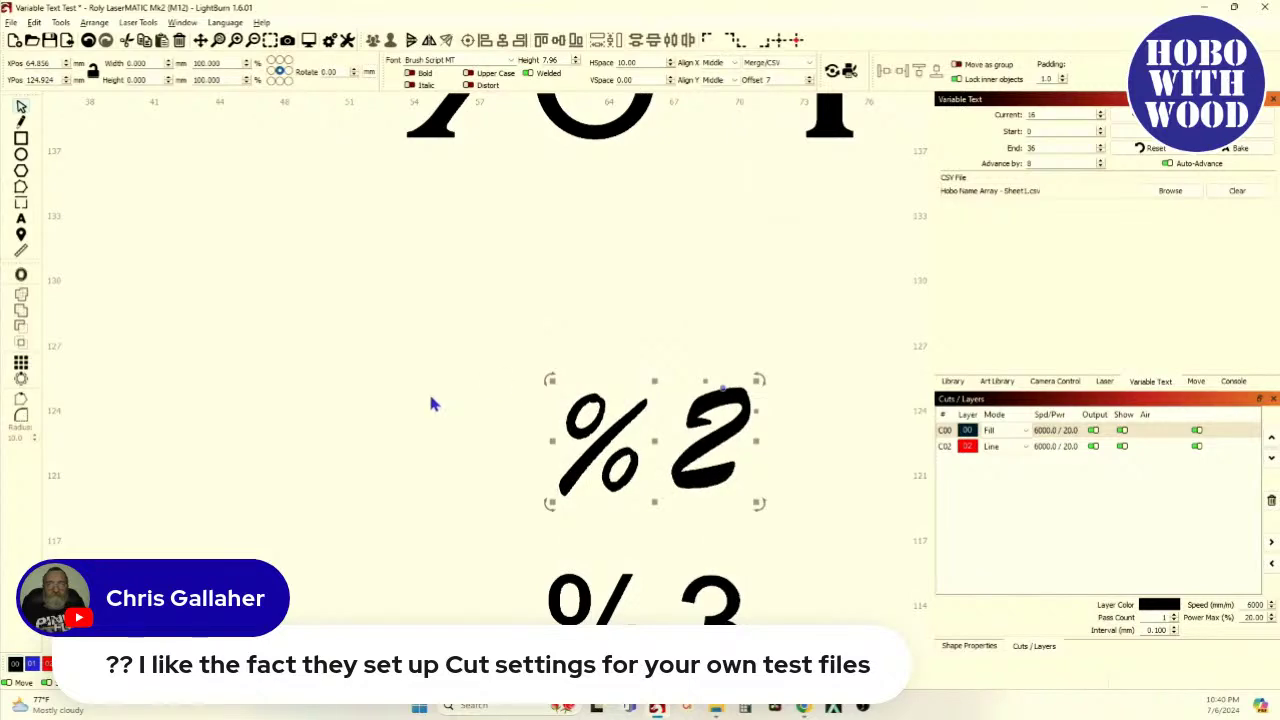
{"action": "scroll", "coordinate": [432, 403], "scroll_direction": "down", "scroll_amount": 5}
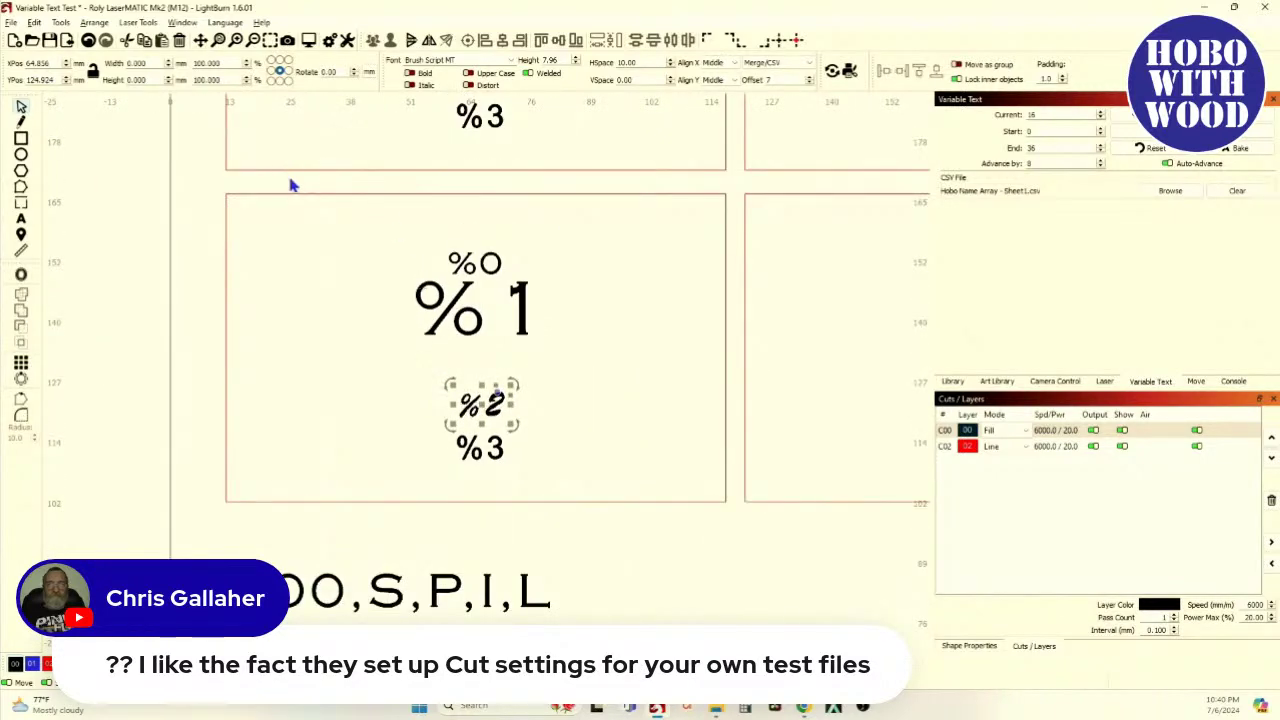
{"action": "scroll", "coordinate": [325, 347], "scroll_direction": "down", "scroll_amount": 6}
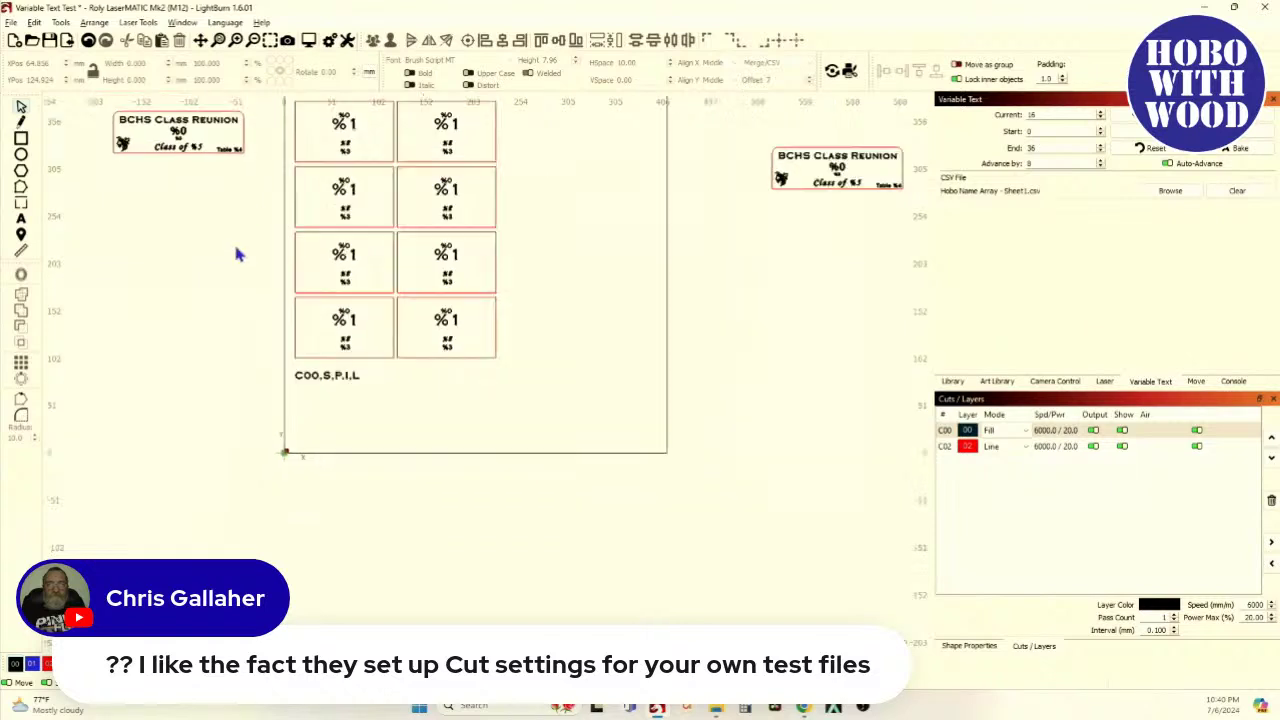
{"action": "scroll", "coordinate": [233, 240], "scroll_direction": "down", "scroll_amount": 2}
{"action": "left_click_drag", "start_coordinate": [262, 124], "coordinate": [507, 432]}
{"action": "scroll", "coordinate": [340, 423], "scroll_direction": "up", "scroll_amount": 3}
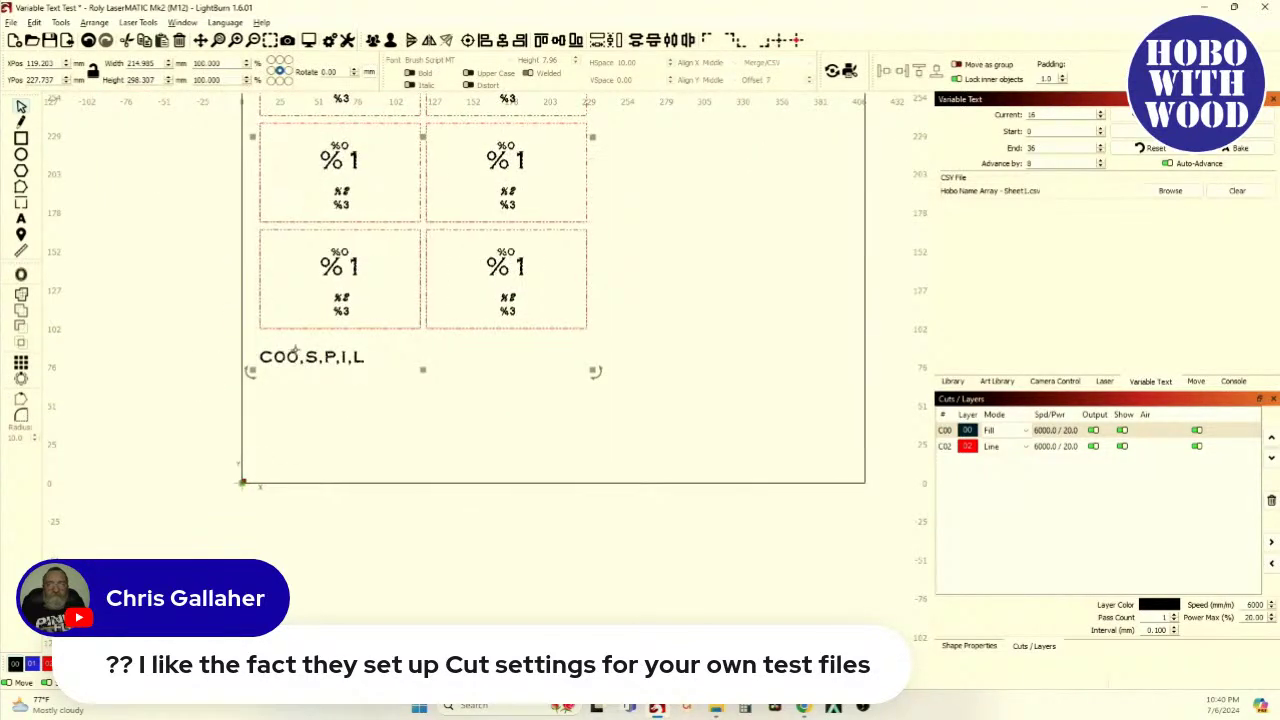
{"action": "left_click", "coordinate": [309, 40]}
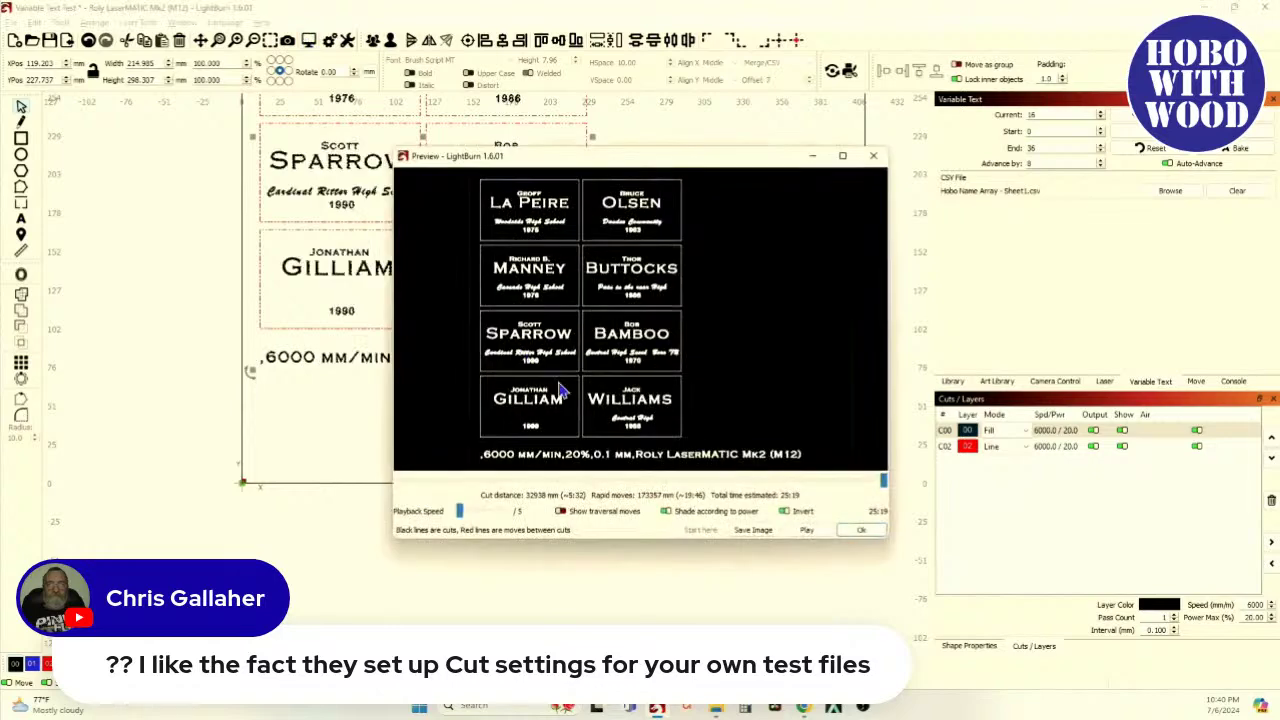
{"action": "left_click", "coordinate": [843, 158]}
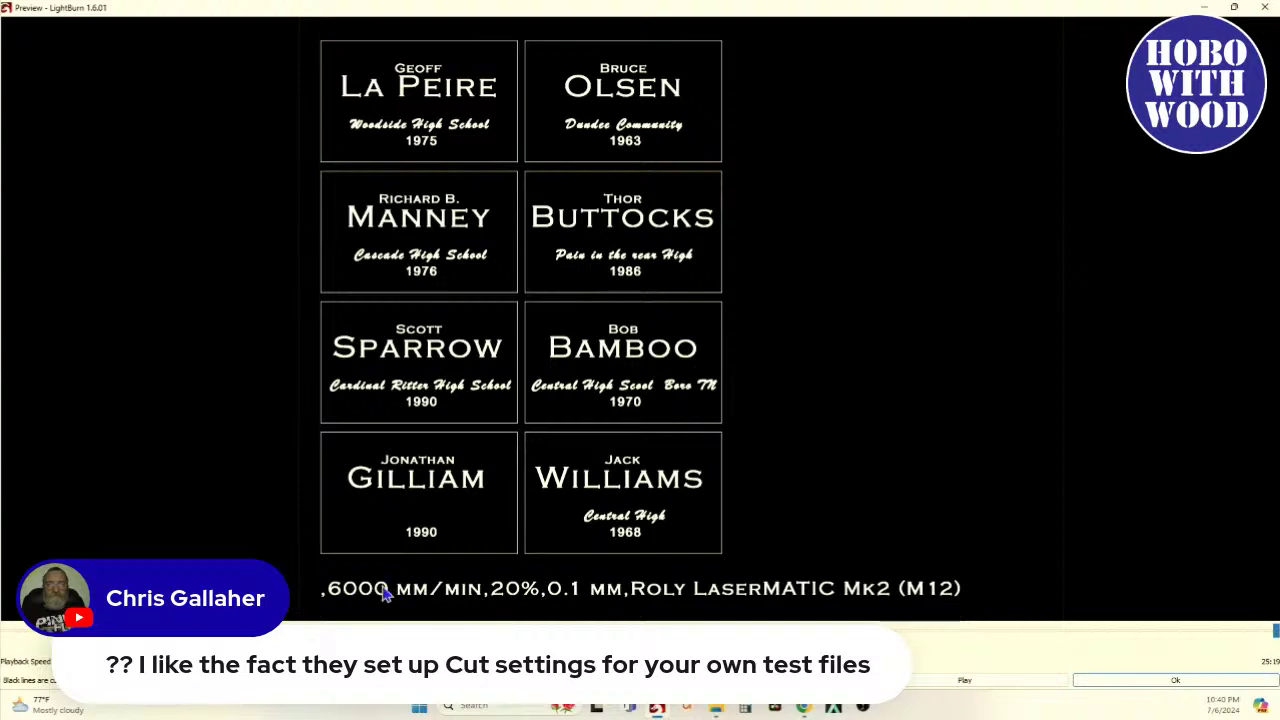
{"action": "scroll", "coordinate": [686, 600], "scroll_direction": "down", "scroll_amount": 3}
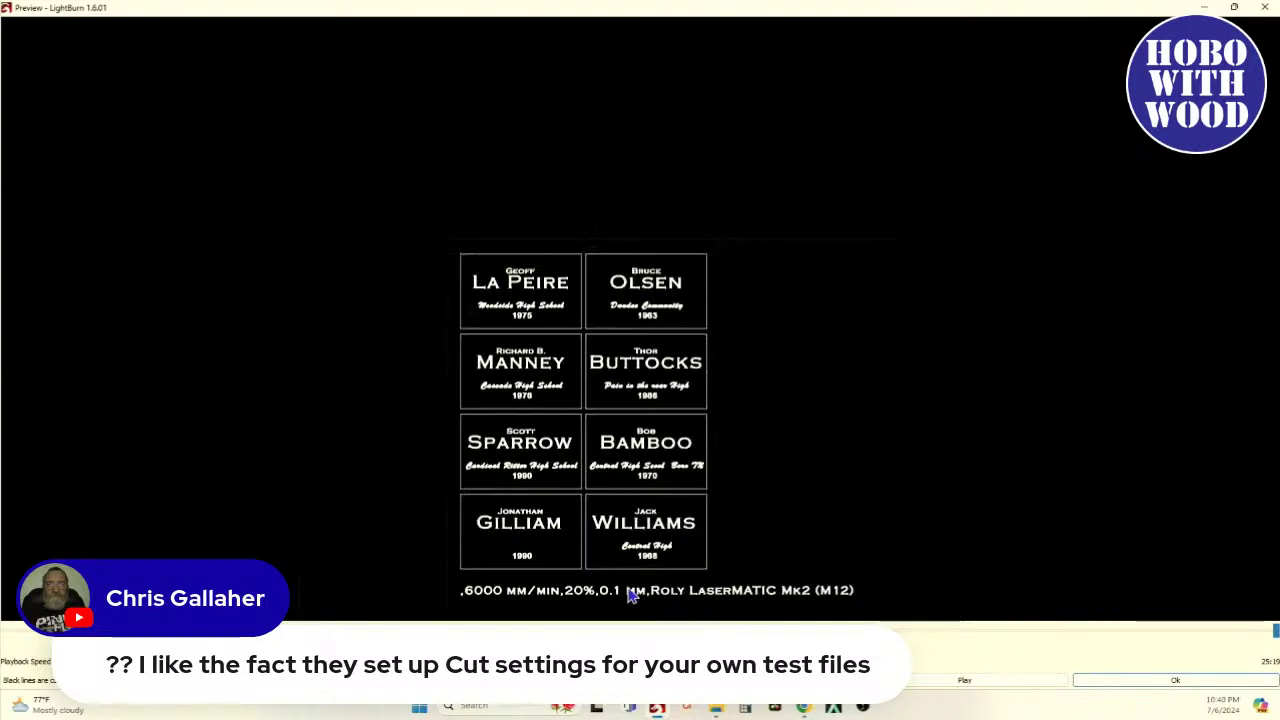
{"action": "left_click_drag", "start_coordinate": [690, 595], "coordinate": [623, 491]}
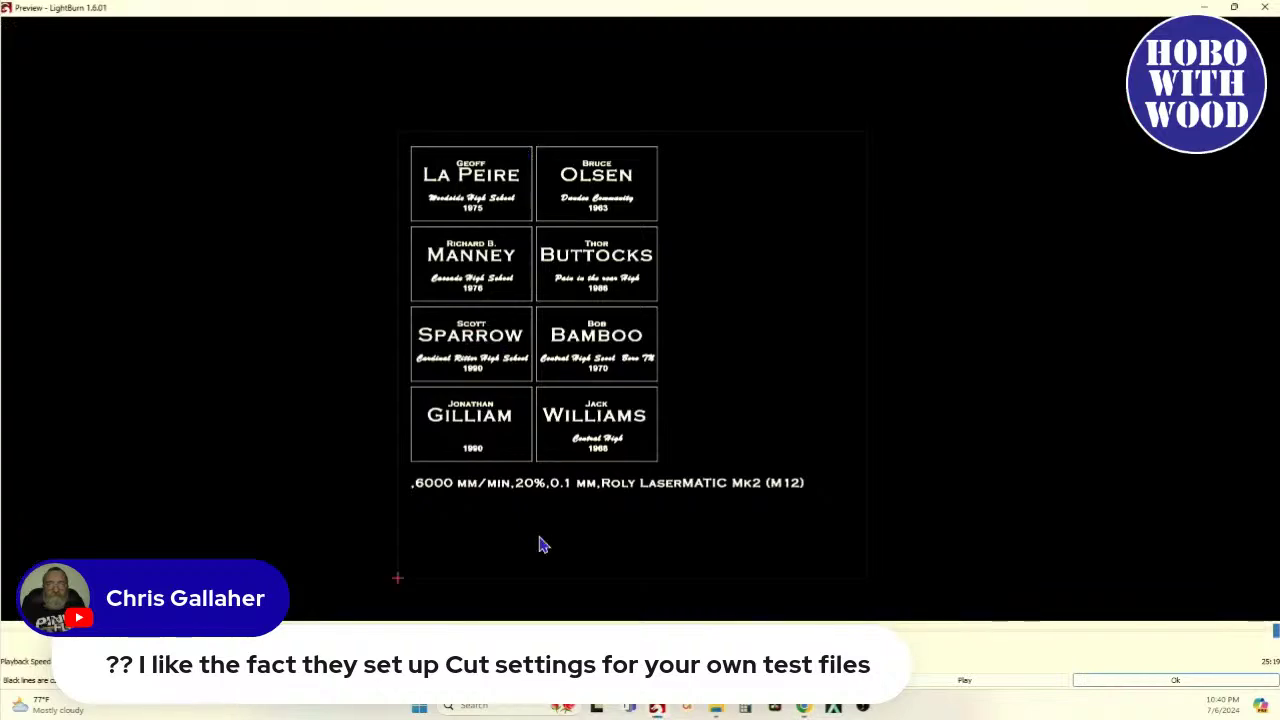
{"action": "left_click", "coordinate": [1265, 8]}
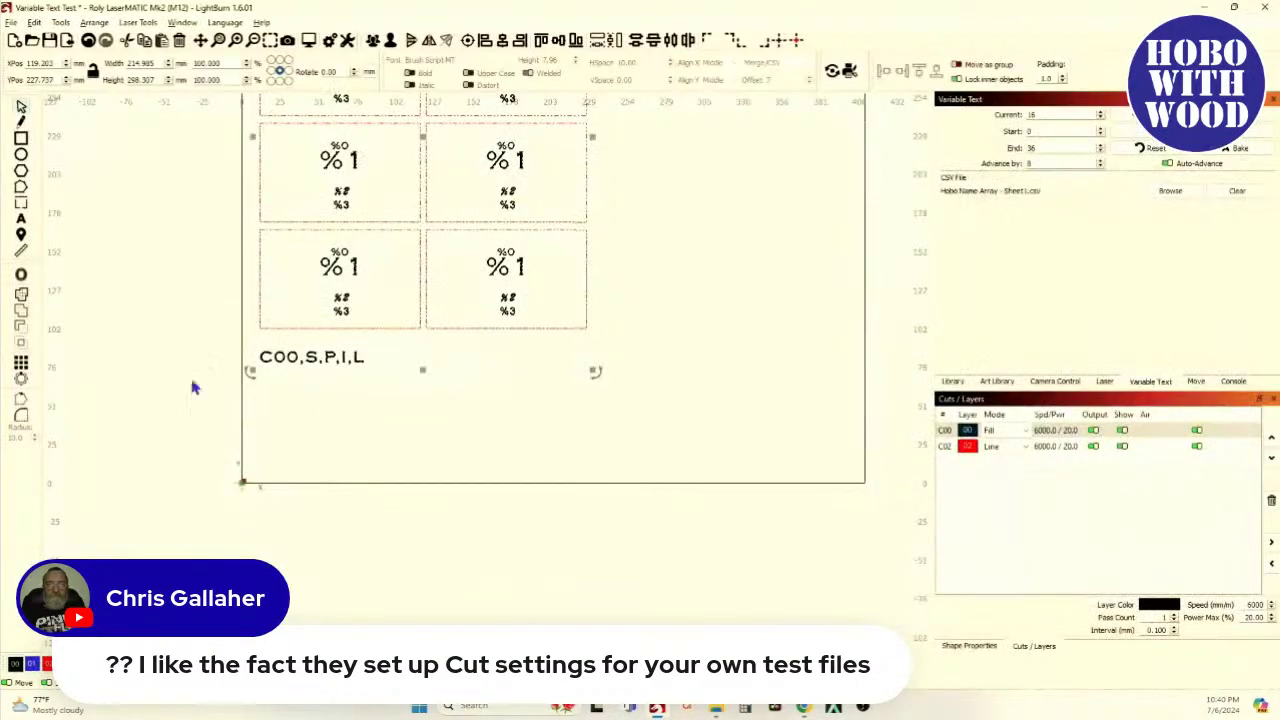
Delete the two O's so the settings line reads C,S,P,I,L, then preview and close it
{"action": "scroll", "coordinate": [262, 360], "scroll_direction": "up", "scroll_amount": 2}
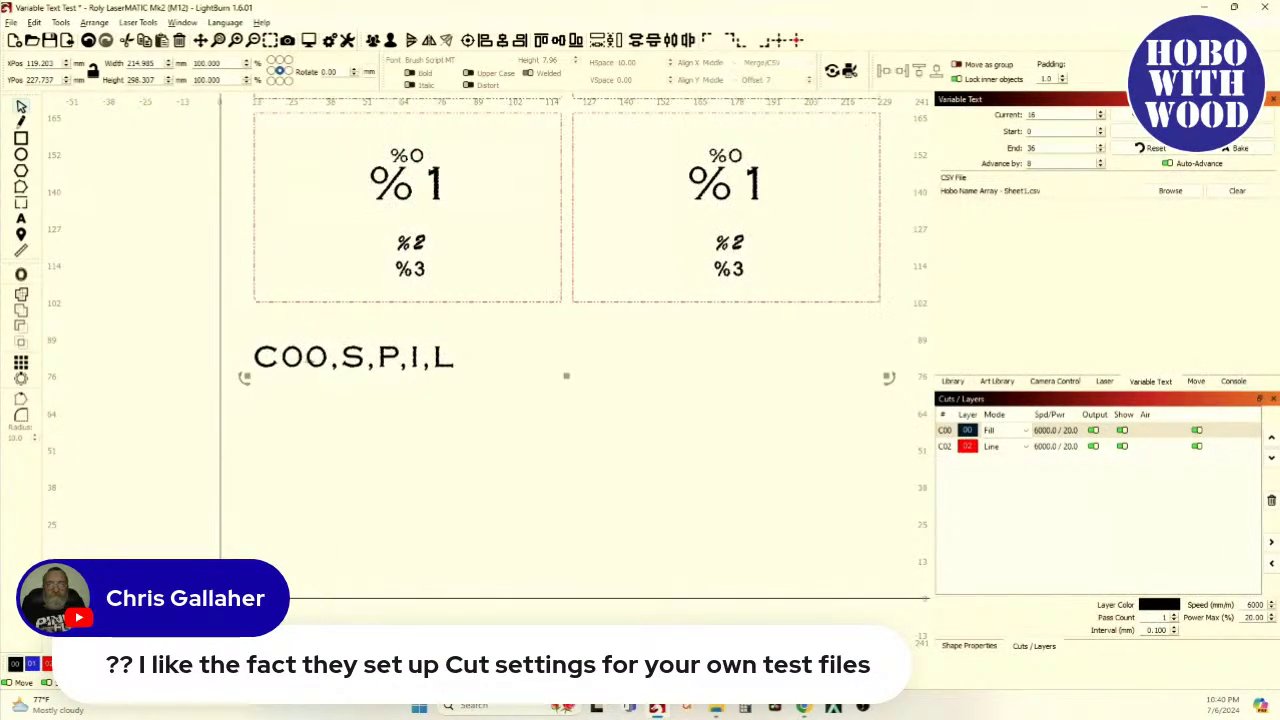
{"action": "left_click", "coordinate": [155, 270]}
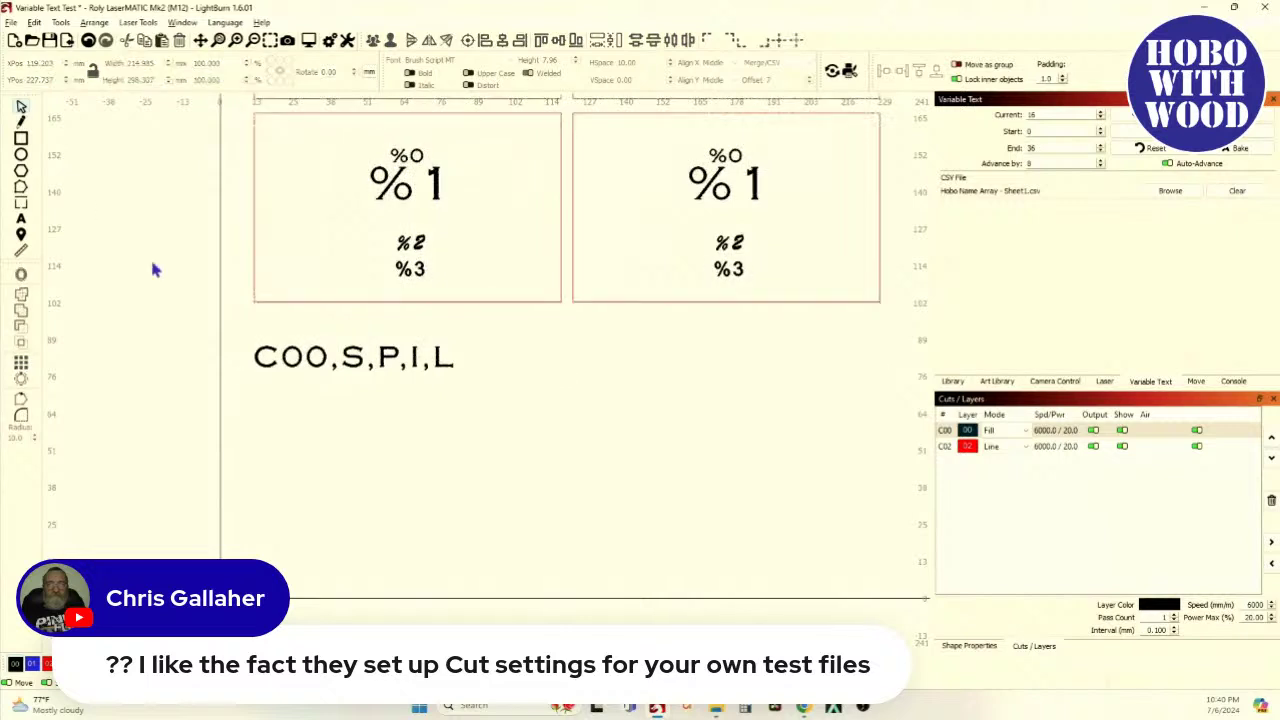
{"action": "left_click", "coordinate": [321, 356]}
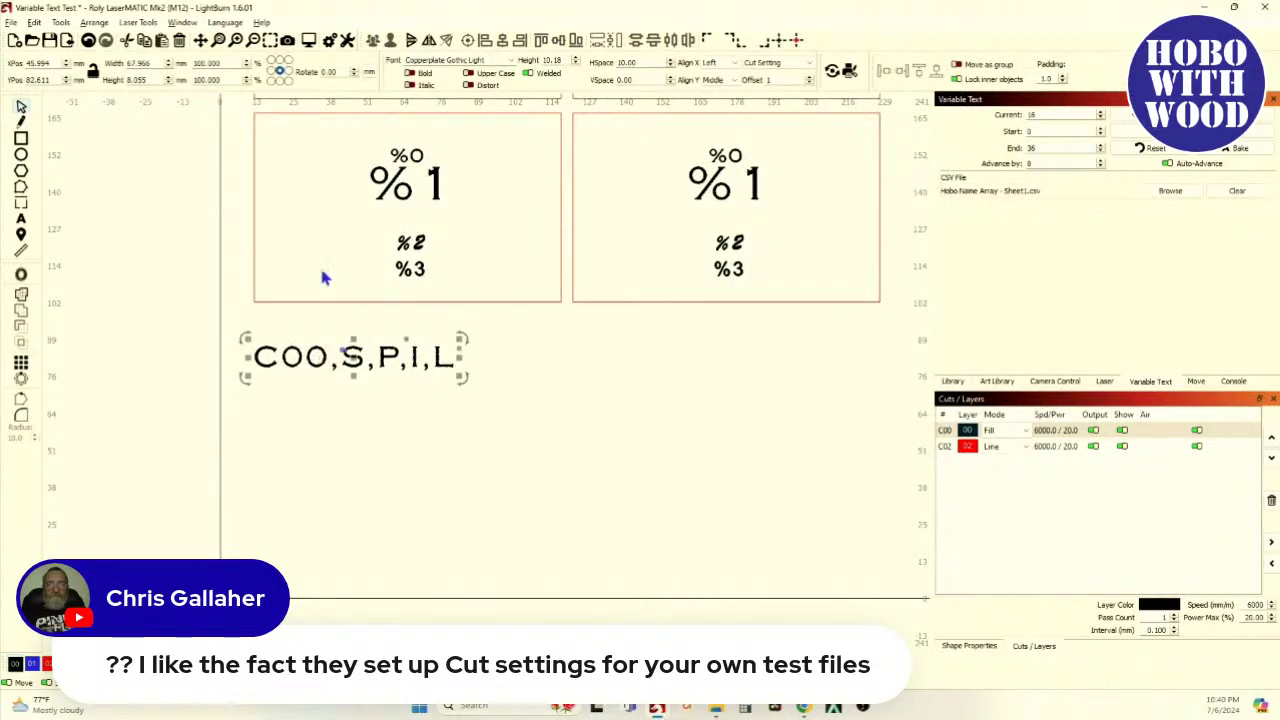
{"action": "left_click", "coordinate": [21, 220]}
{"action": "left_click", "coordinate": [329, 358]}
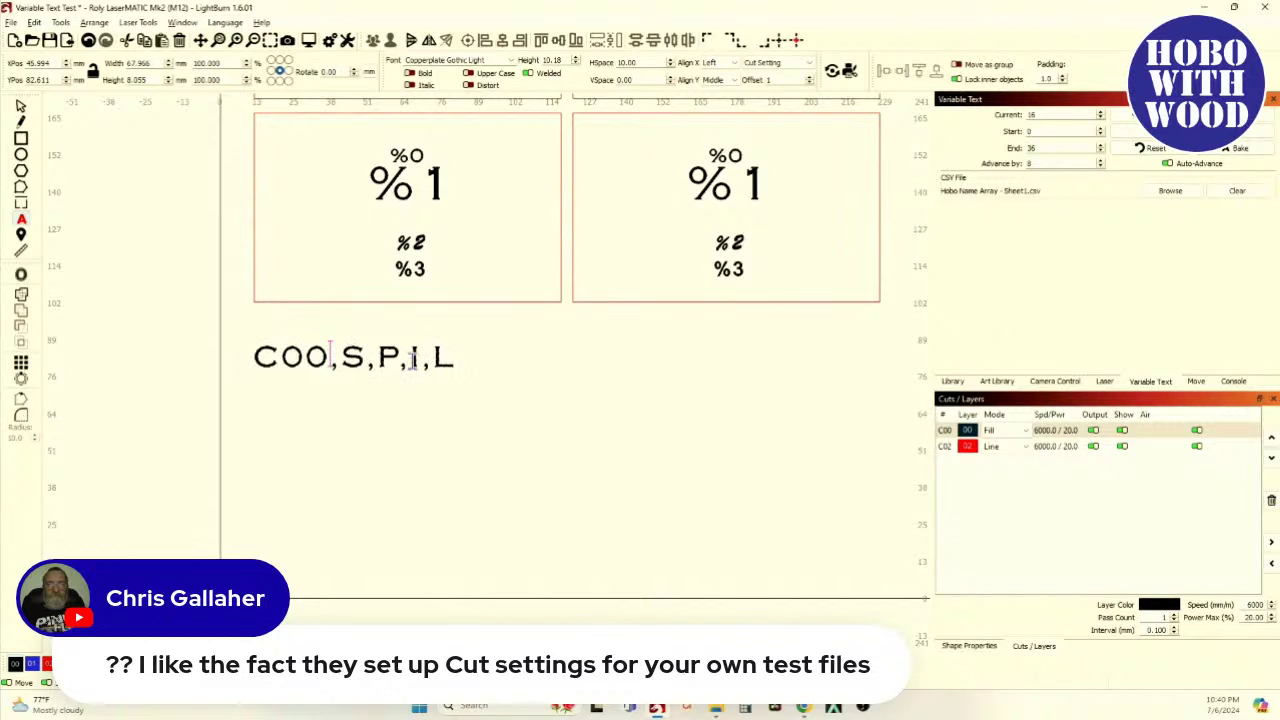
{"action": "key", "text": "BackSpace"}
{"action": "key", "text": "BackSpace"}
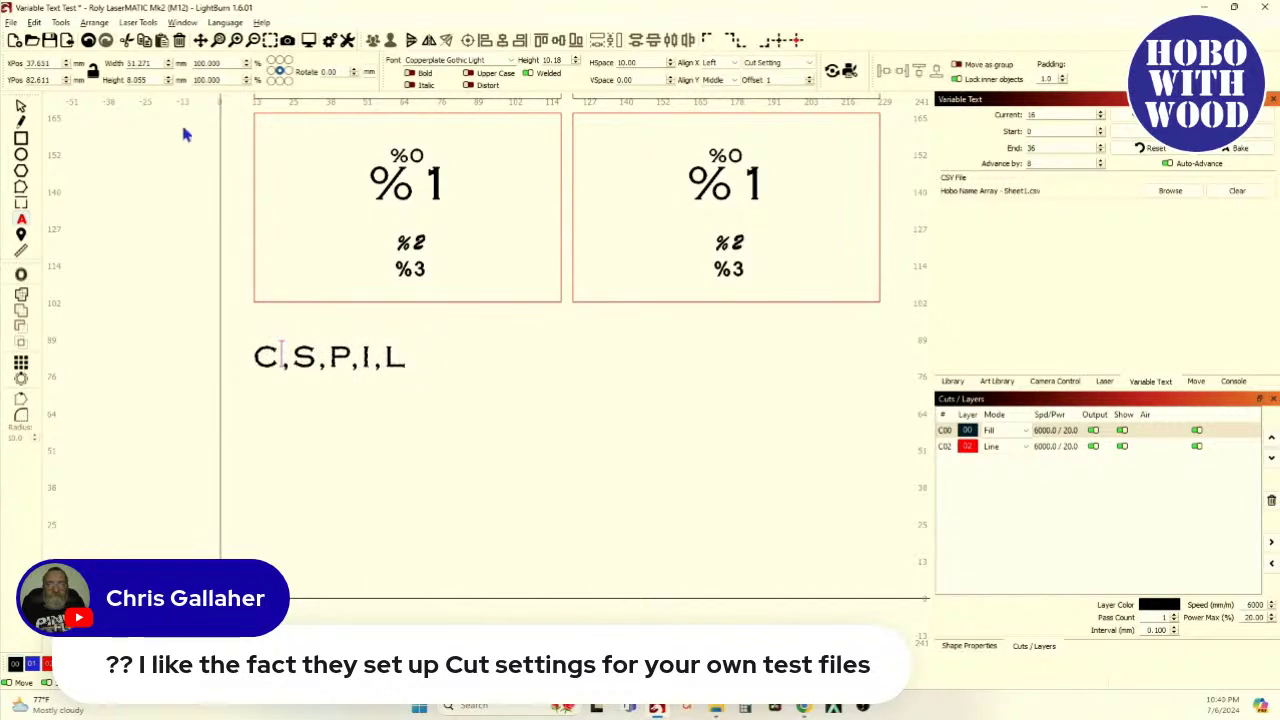
{"action": "scroll", "coordinate": [220, 250], "scroll_direction": "down", "scroll_amount": 3}
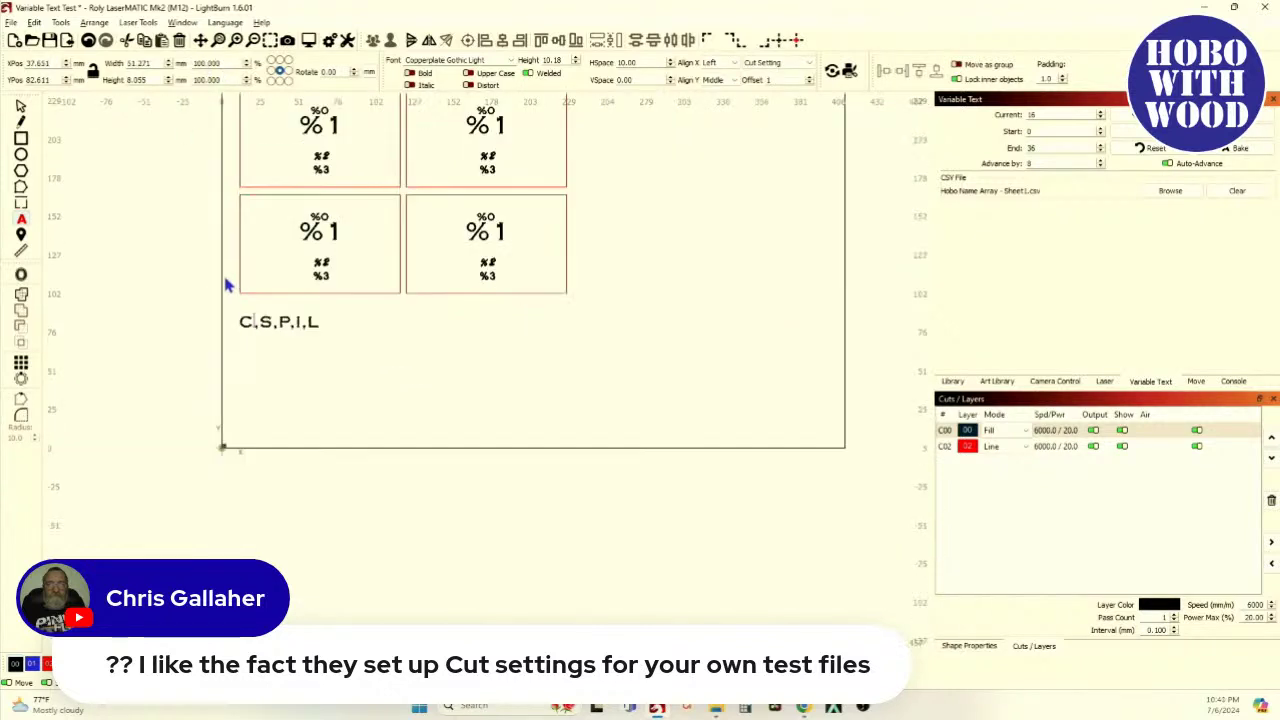
{"action": "left_click", "coordinate": [309, 41]}
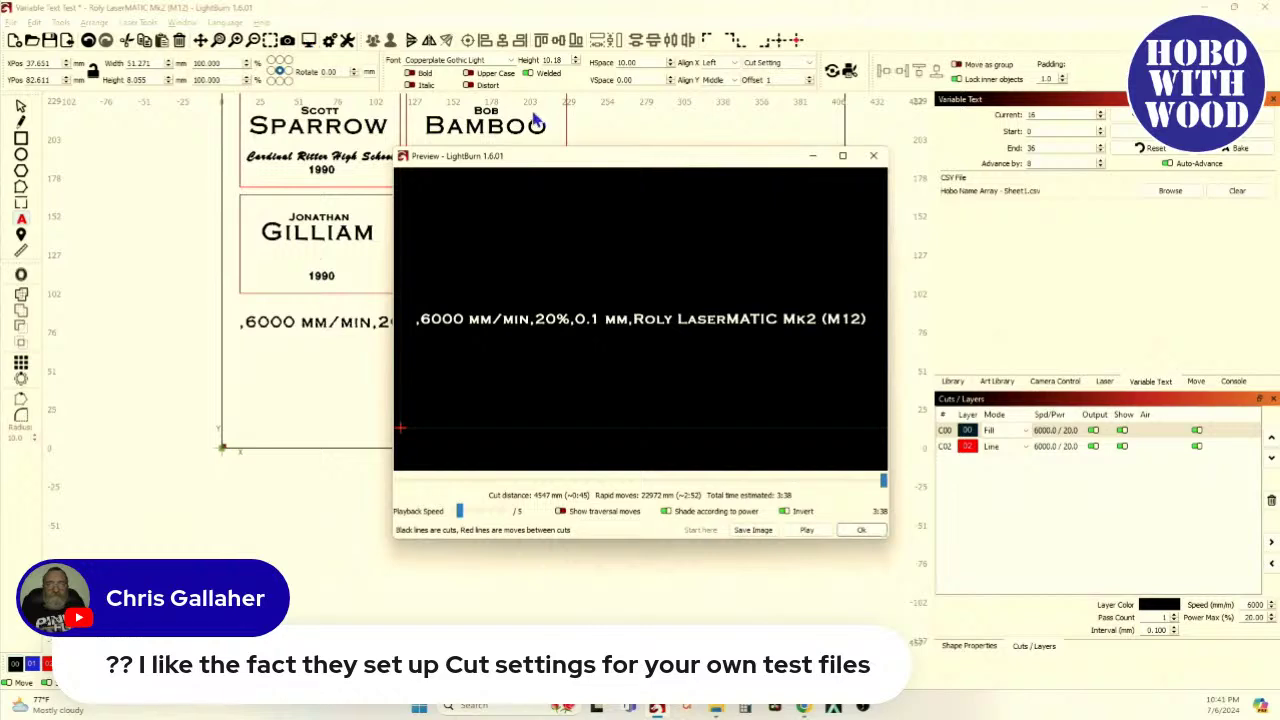
{"action": "left_click", "coordinate": [872, 156]}
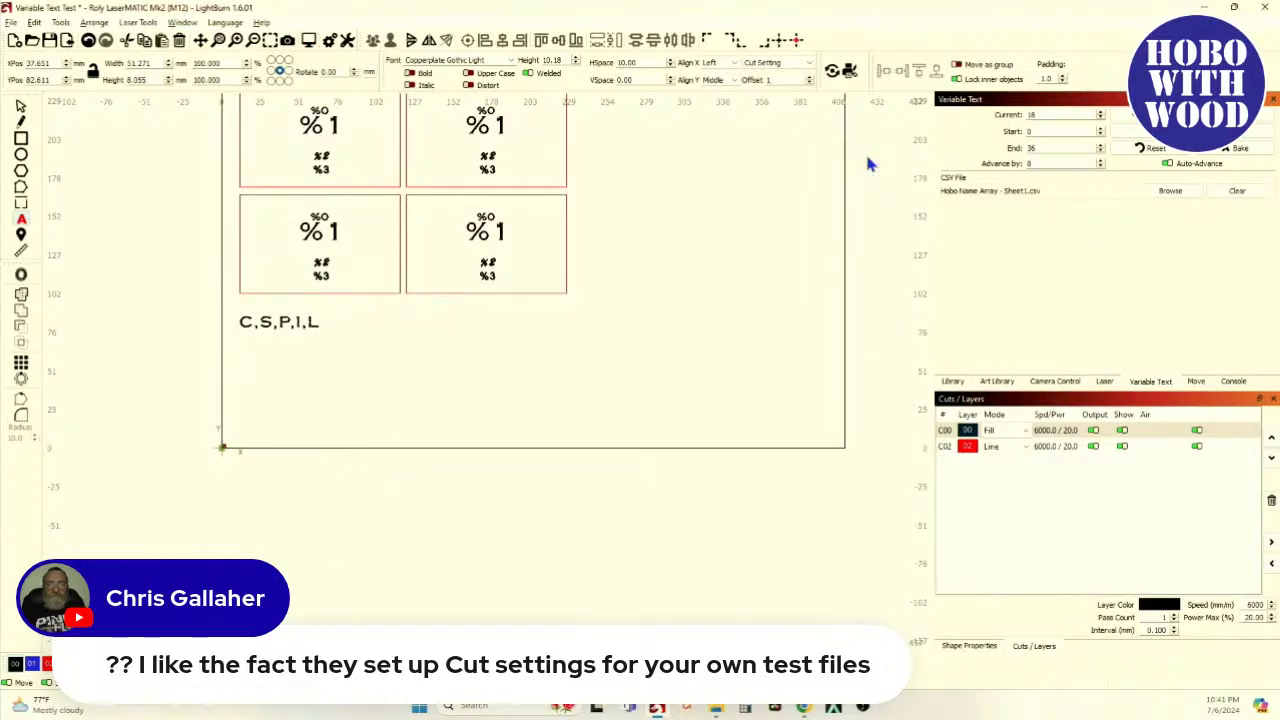
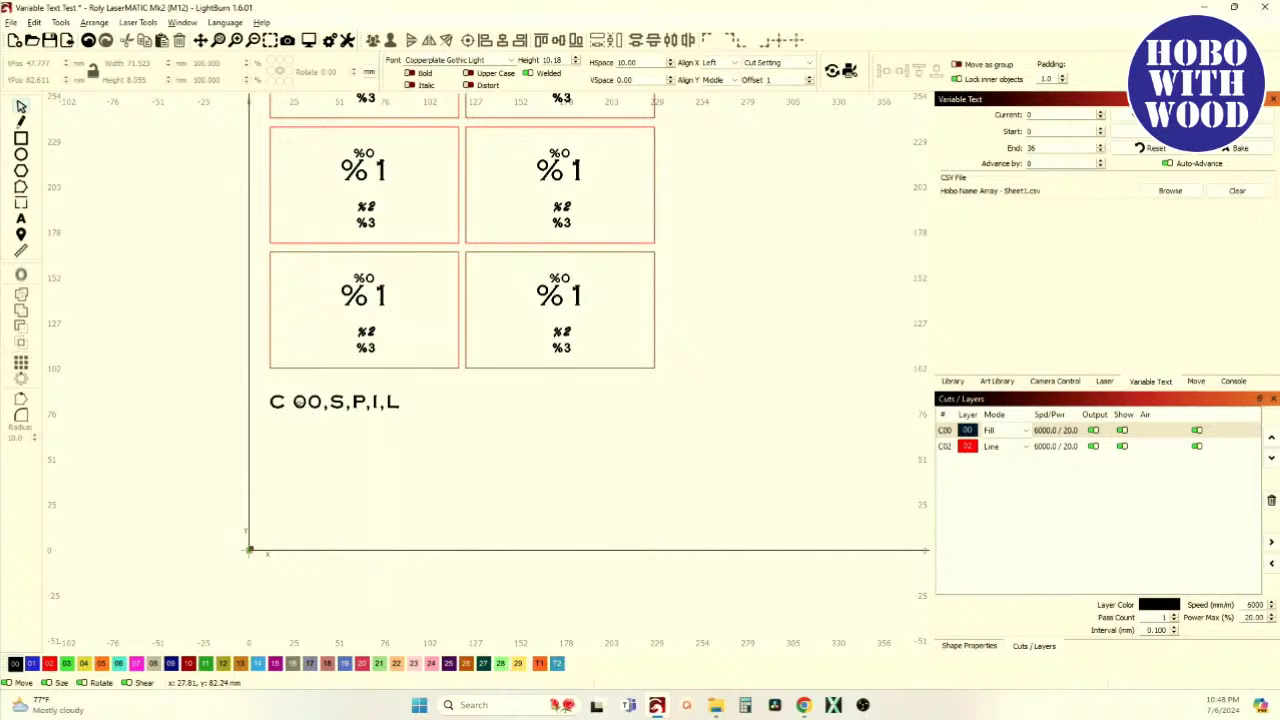
Switch the C 00,S,P,I,L text line from Copperplate Gothic Light to Arial
{"action": "left_click", "coordinate": [300, 405]}
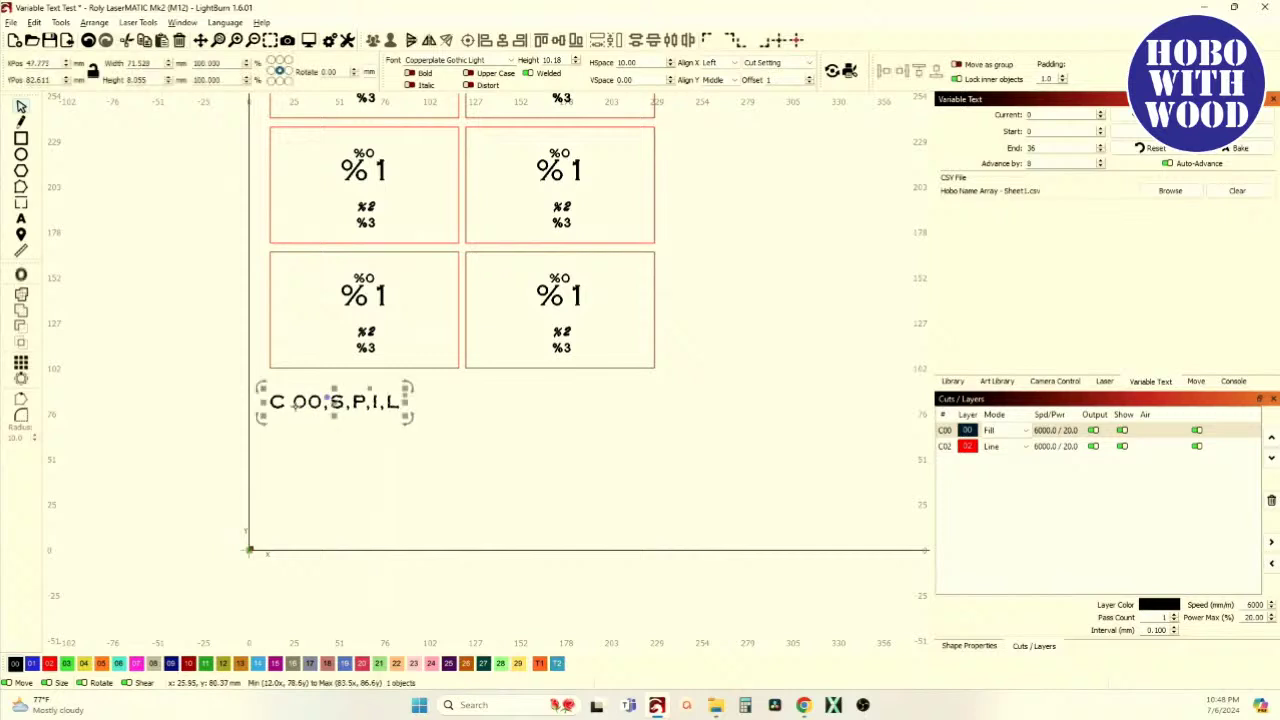
{"action": "left_click", "coordinate": [512, 61]}
{"action": "key", "text": "a"}
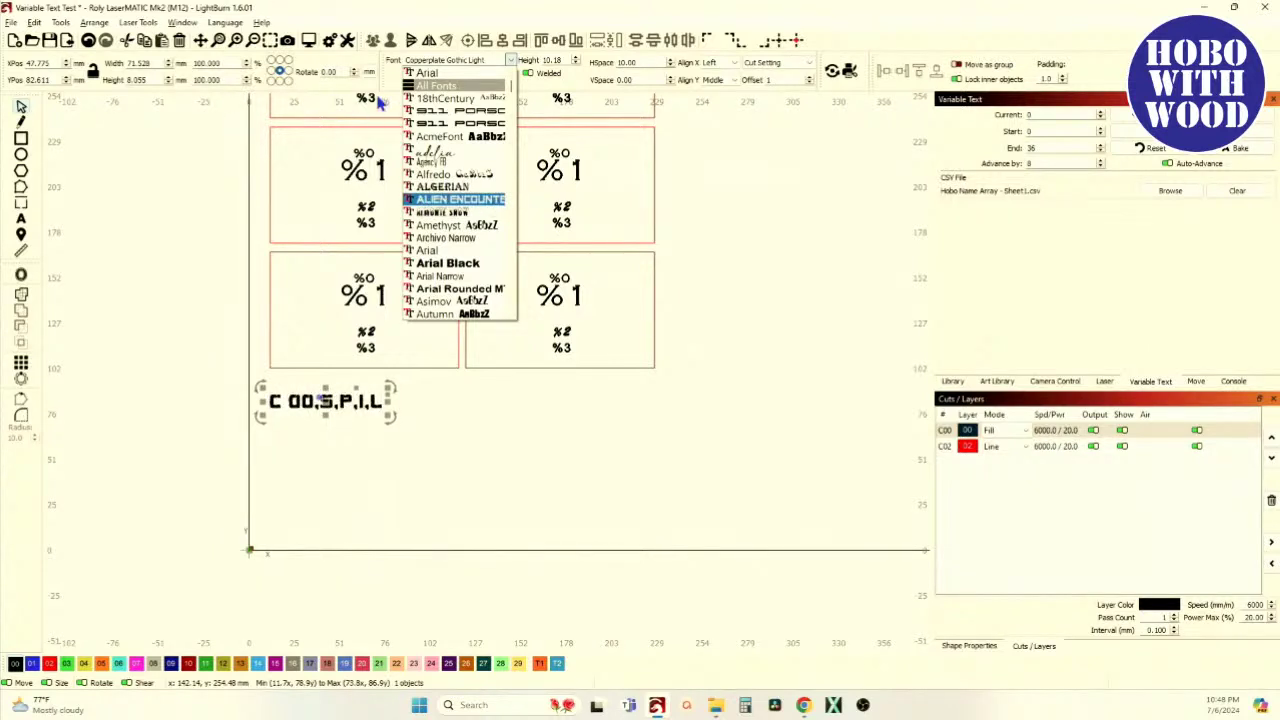
{"action": "left_click", "coordinate": [427, 76]}
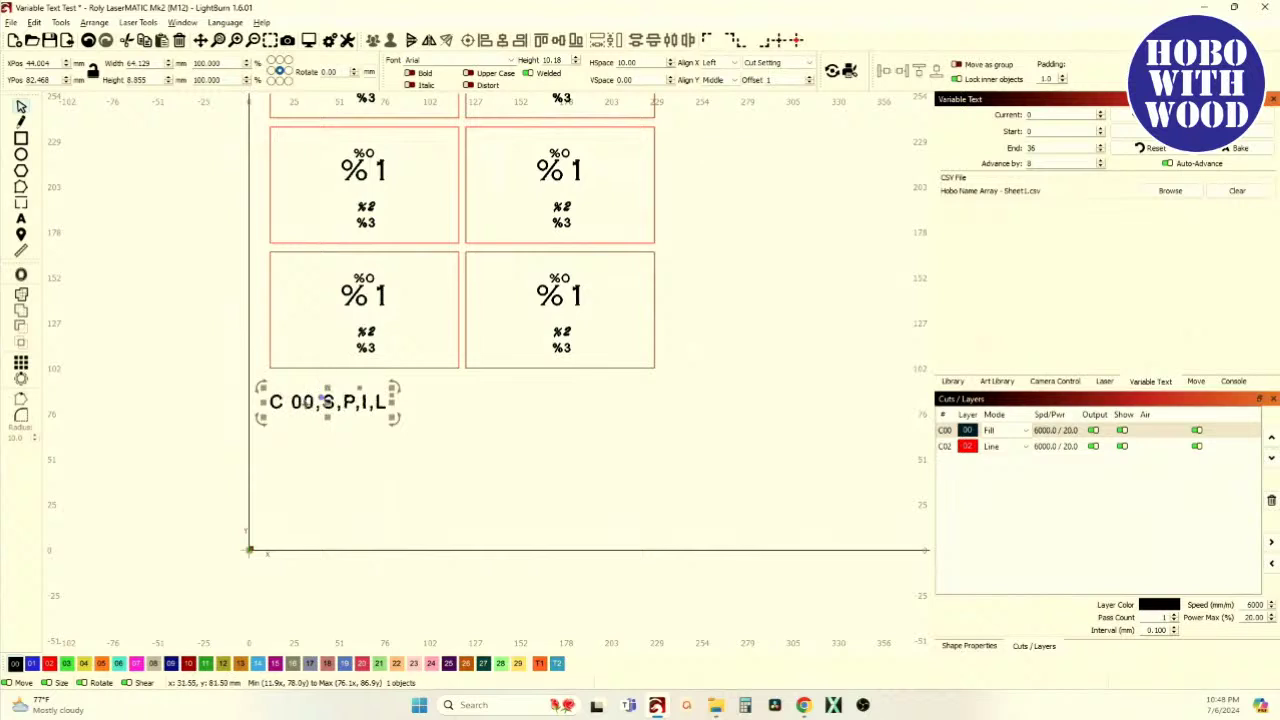
Delete the space after C so the line reads C00,S,P,I,L
{"action": "left_click", "coordinate": [355, 426]}
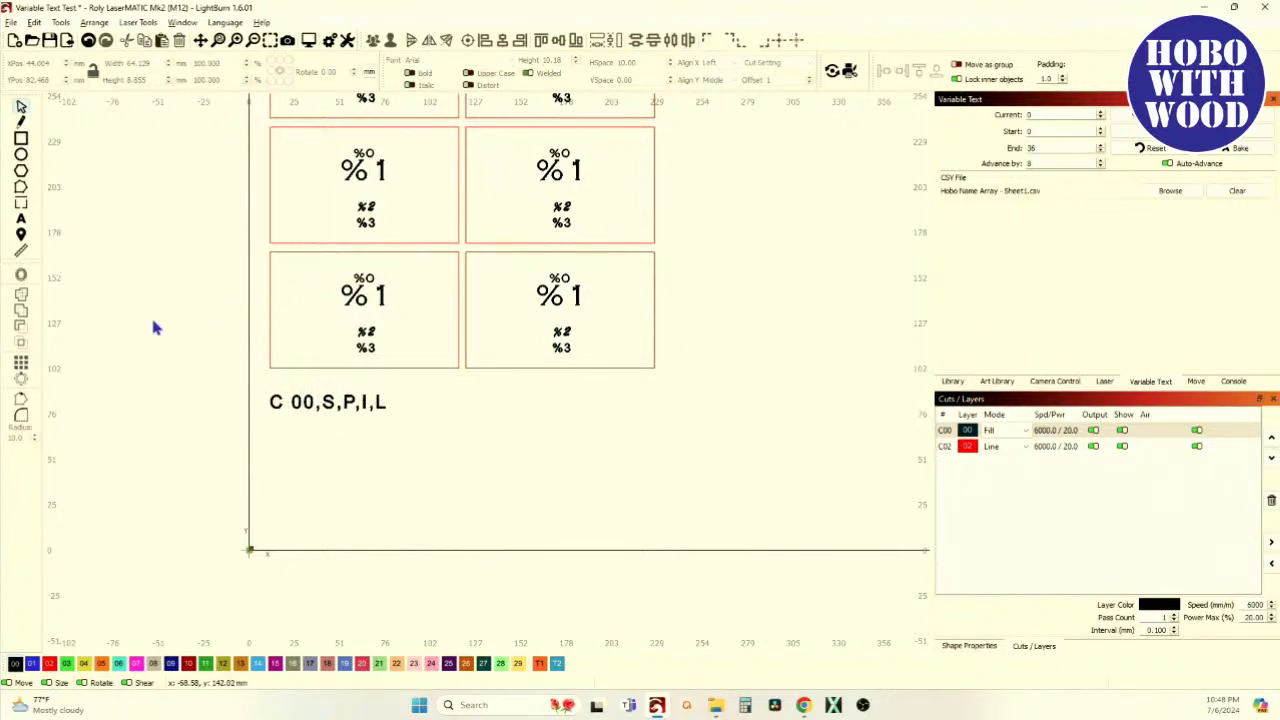
{"action": "left_click", "coordinate": [21, 218]}
{"action": "left_click", "coordinate": [288, 403]}
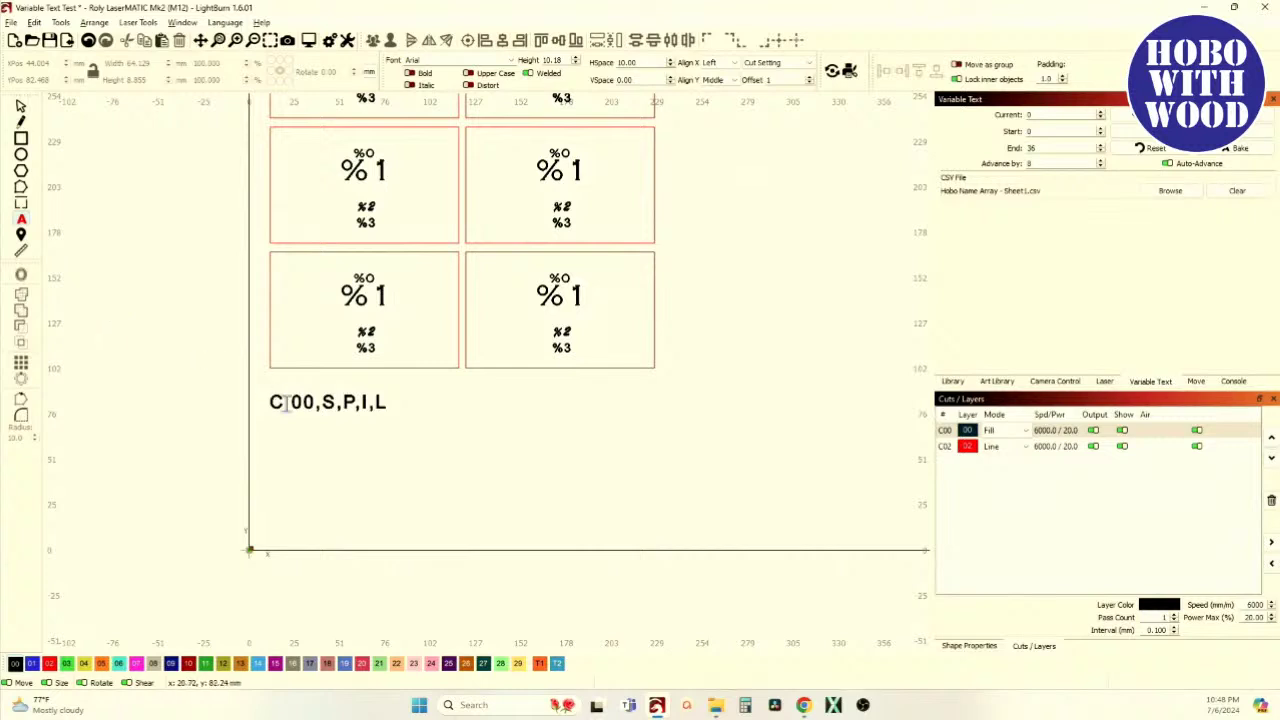
{"action": "key", "text": "BackSpace"}
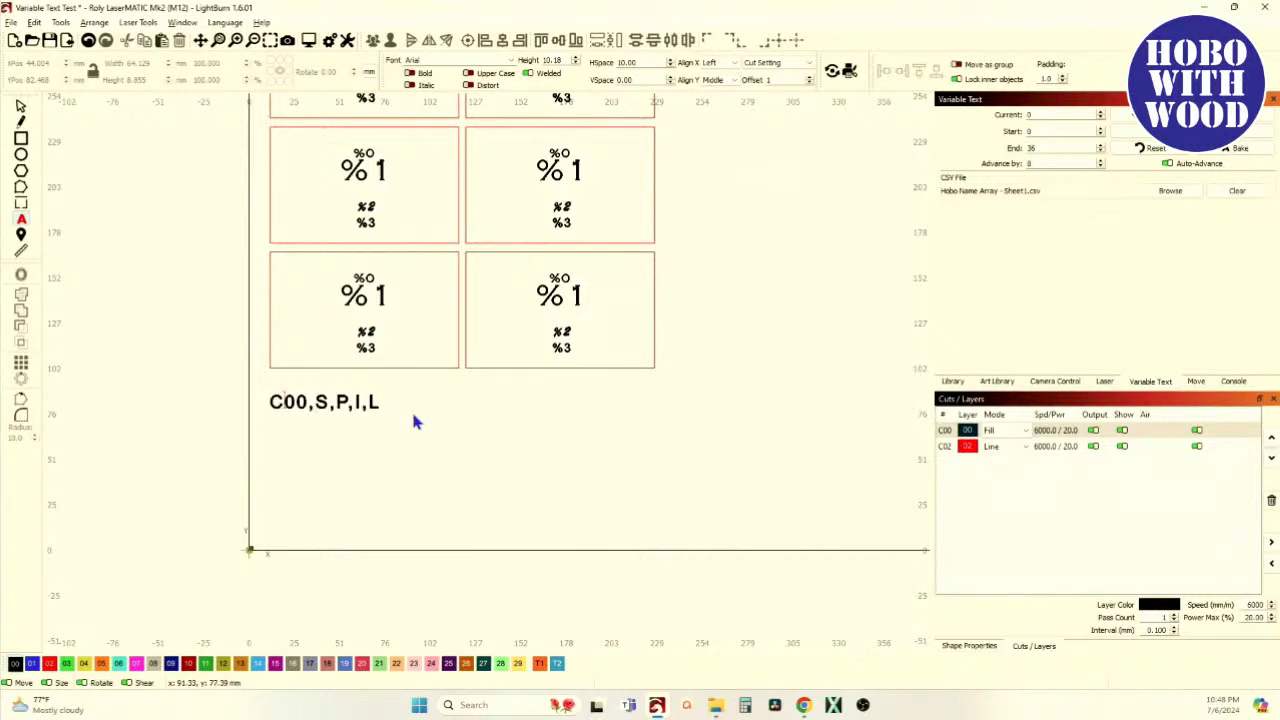
Preview the C00,S,P,I,L line showing 6000 mm/min, 20%, 0.1 mm and the laser name
{"action": "left_click", "coordinate": [20, 108]}
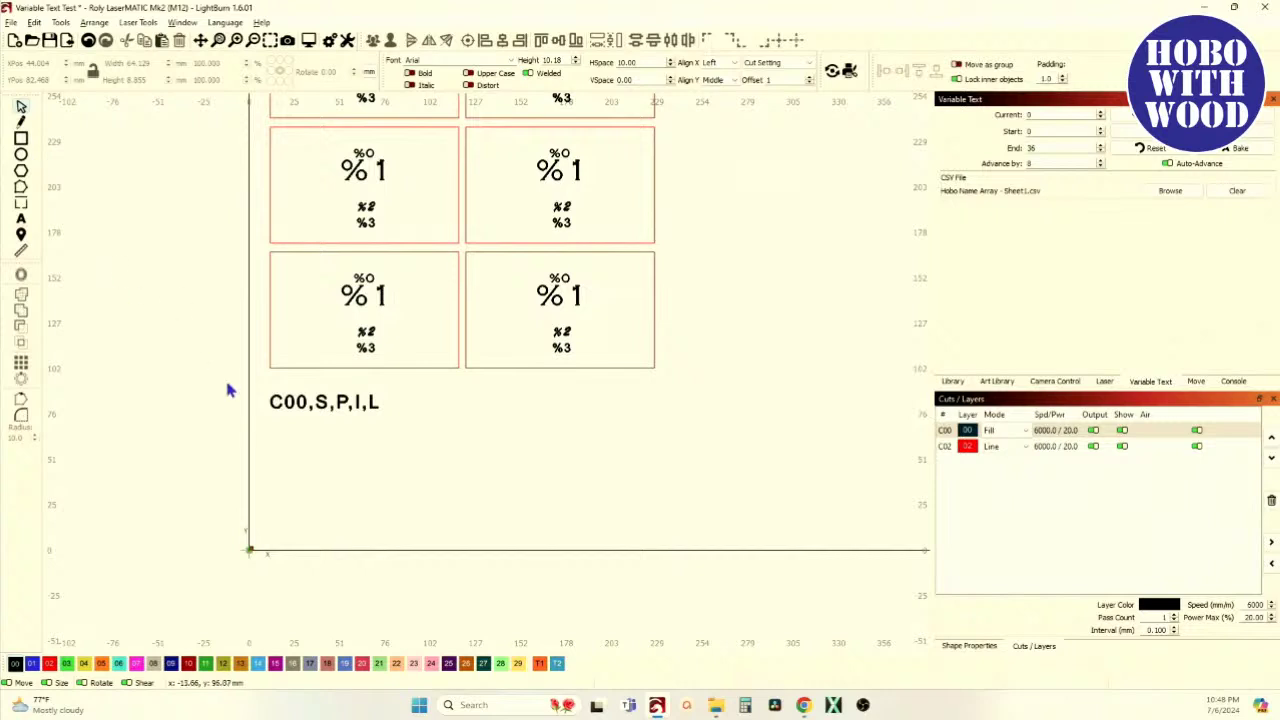
{"action": "left_click", "coordinate": [322, 402]}
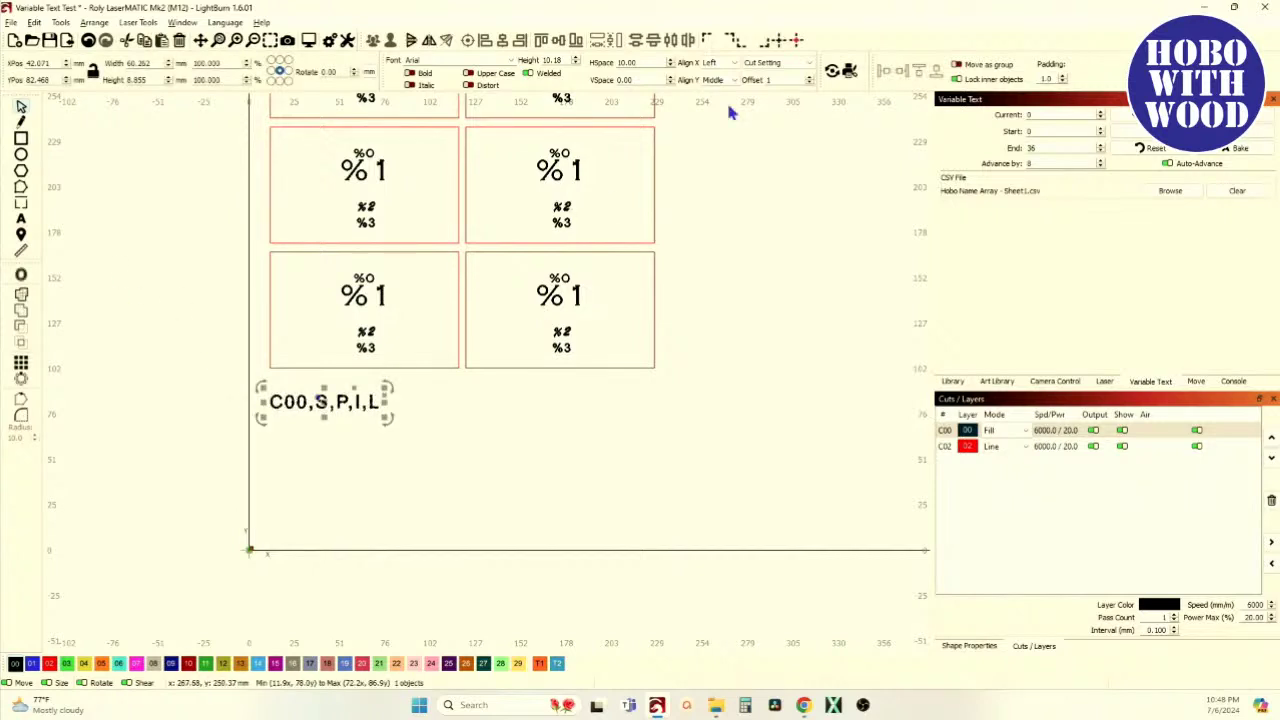
{"action": "left_click", "coordinate": [309, 42]}
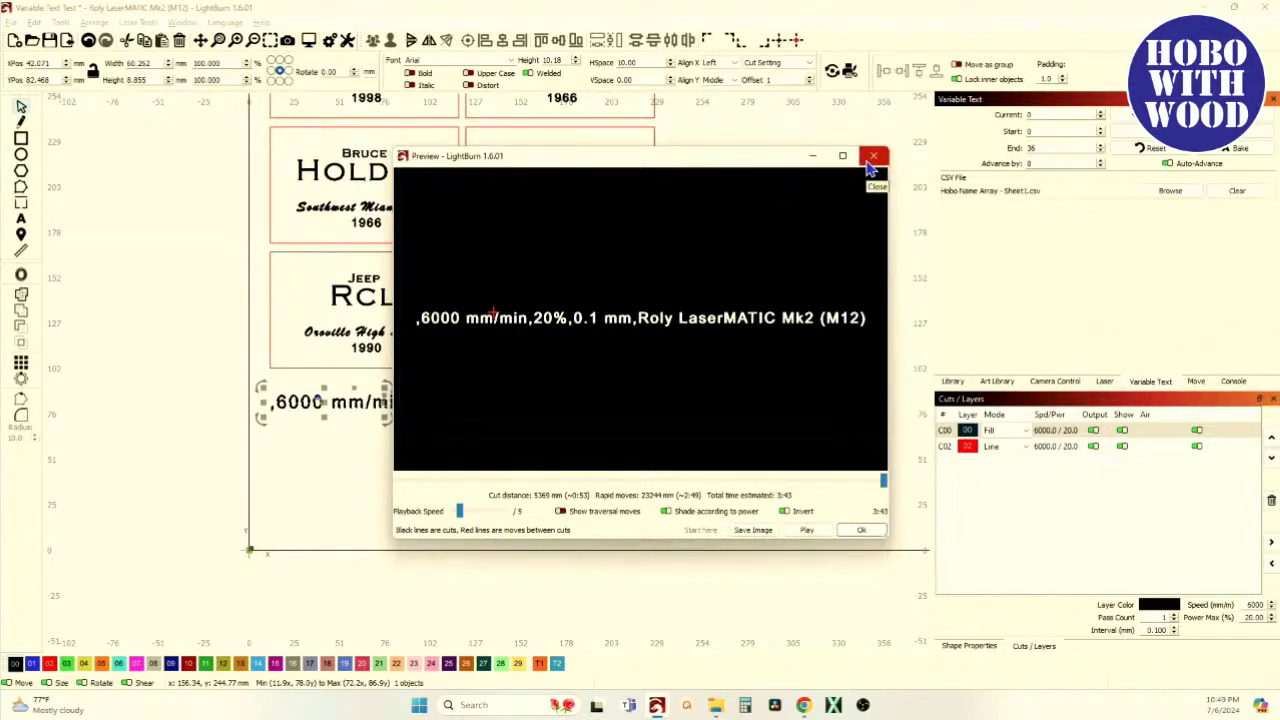
Change the layer code so the text line reads C02,S,P,I,L
{"action": "left_click", "coordinate": [871, 160]}
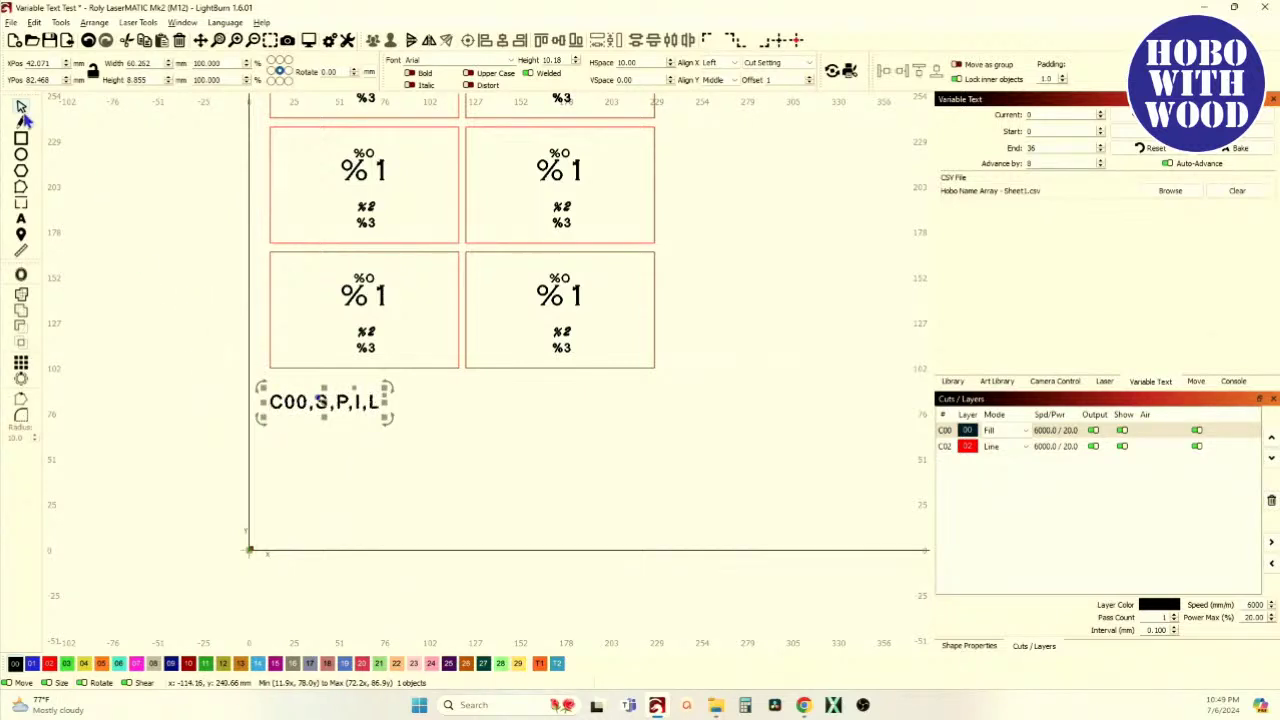
{"action": "left_click", "coordinate": [21, 220]}
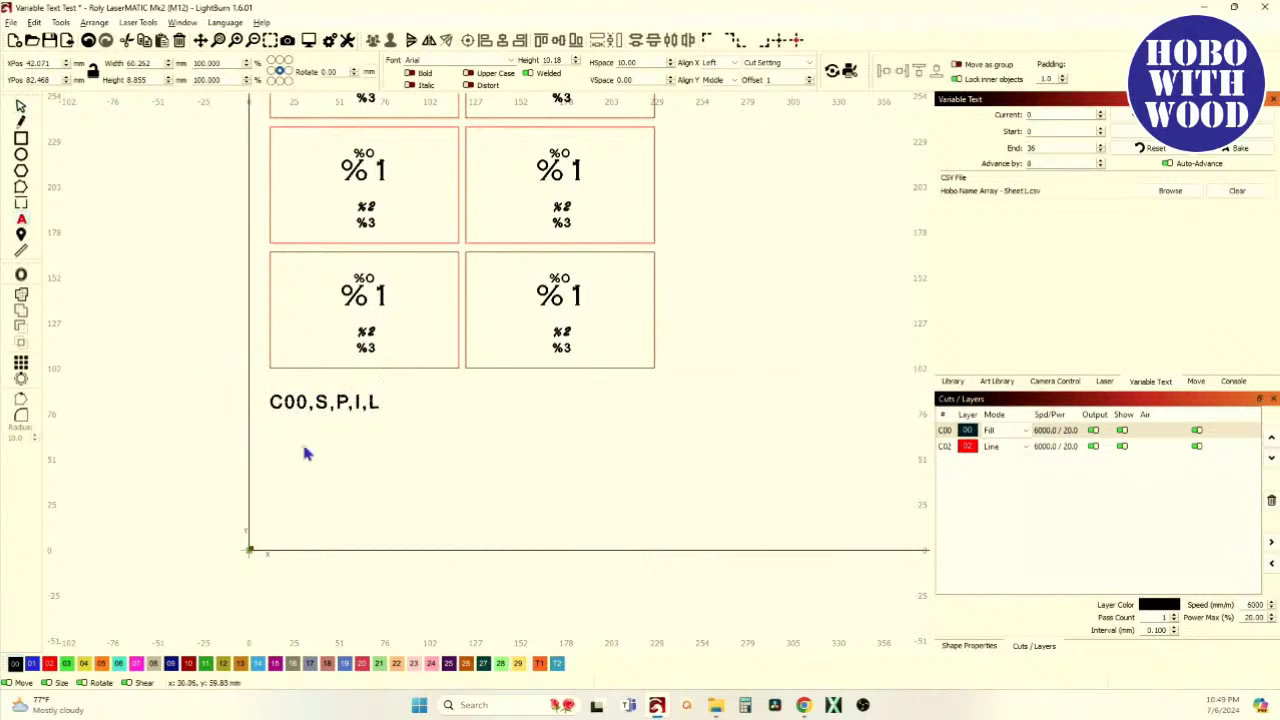
{"action": "key", "text": "BackSpace"}
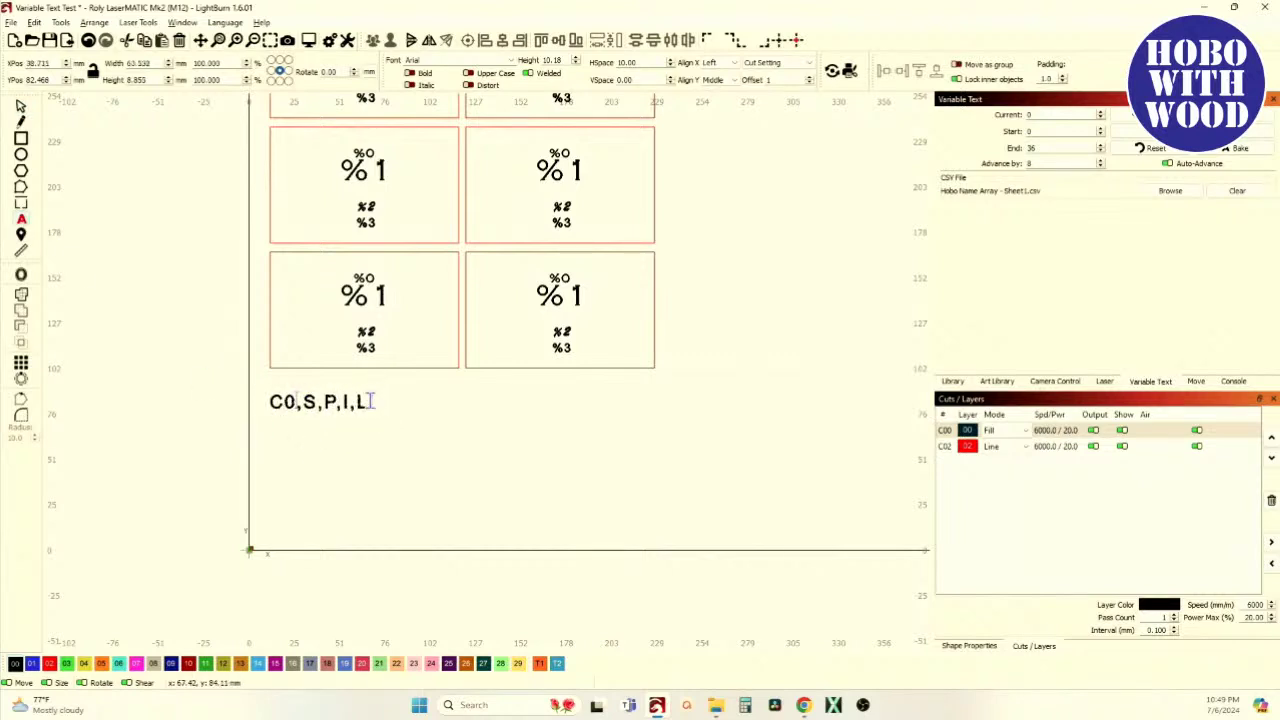
{"action": "type", "text": "2"}
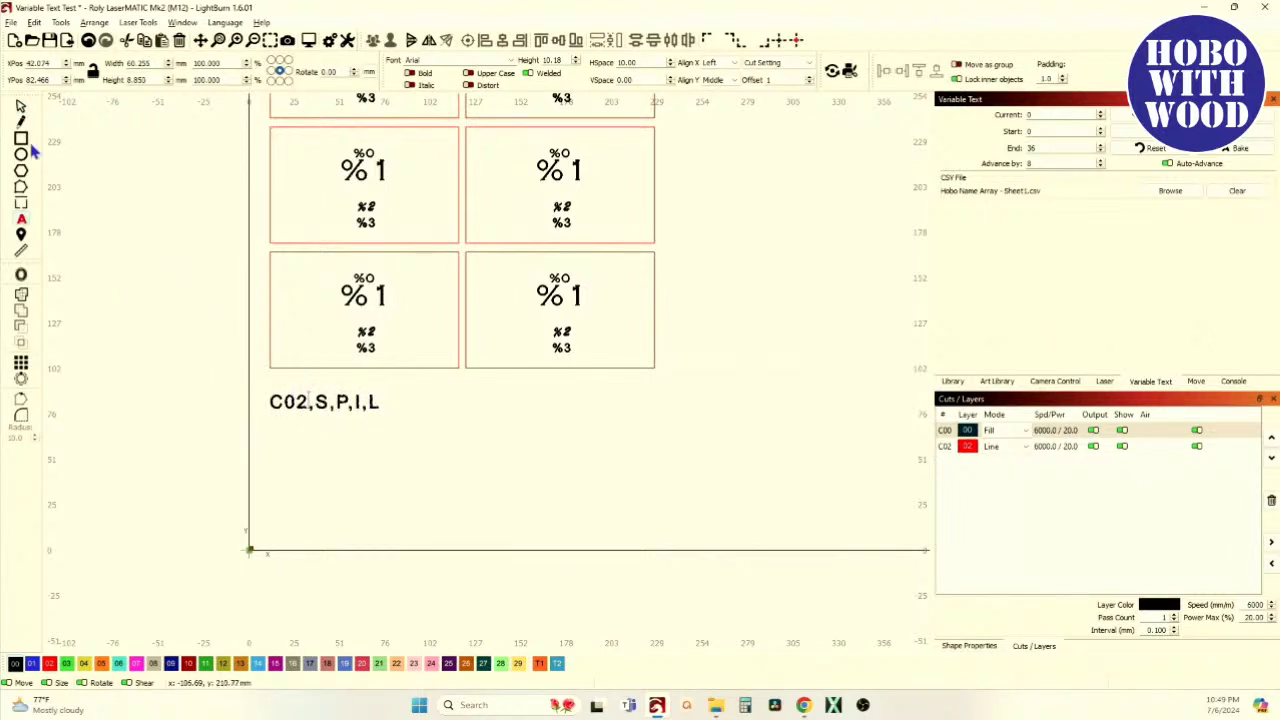
Preview the C02,S,P,I,L line to check the filled-in values, then close the preview
{"action": "left_click", "coordinate": [21, 106]}
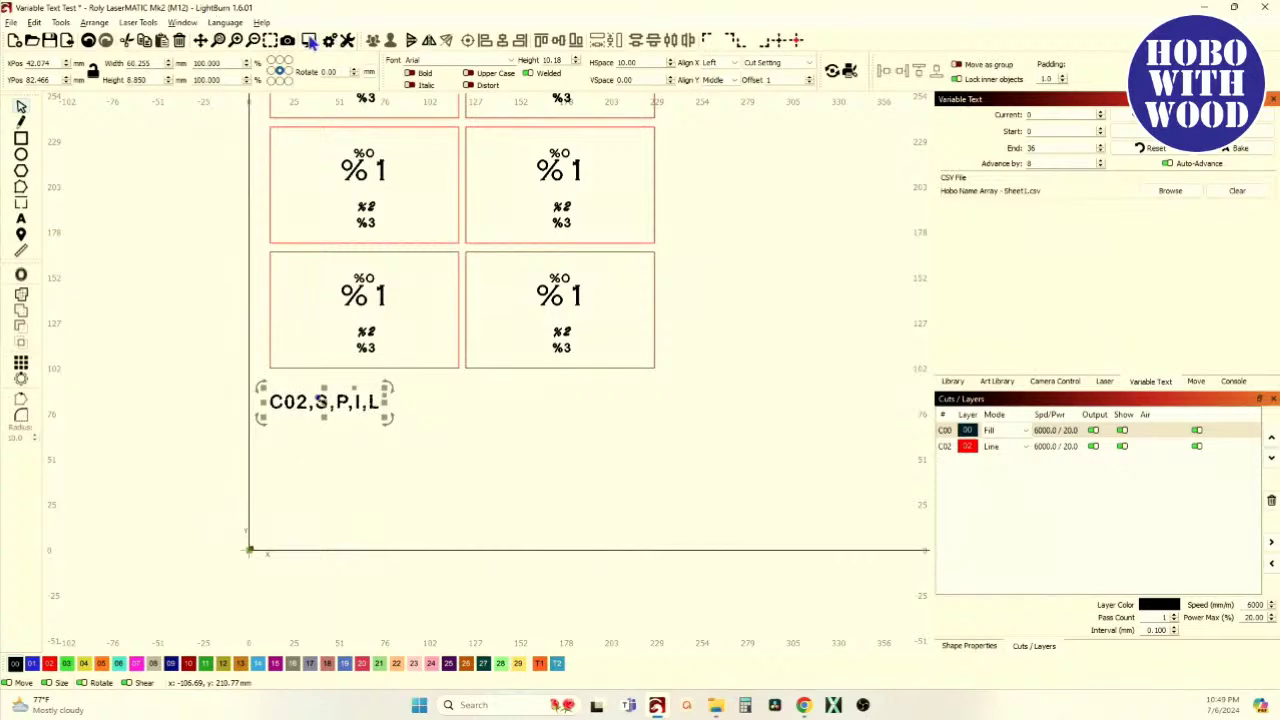
{"action": "left_click", "coordinate": [308, 40]}
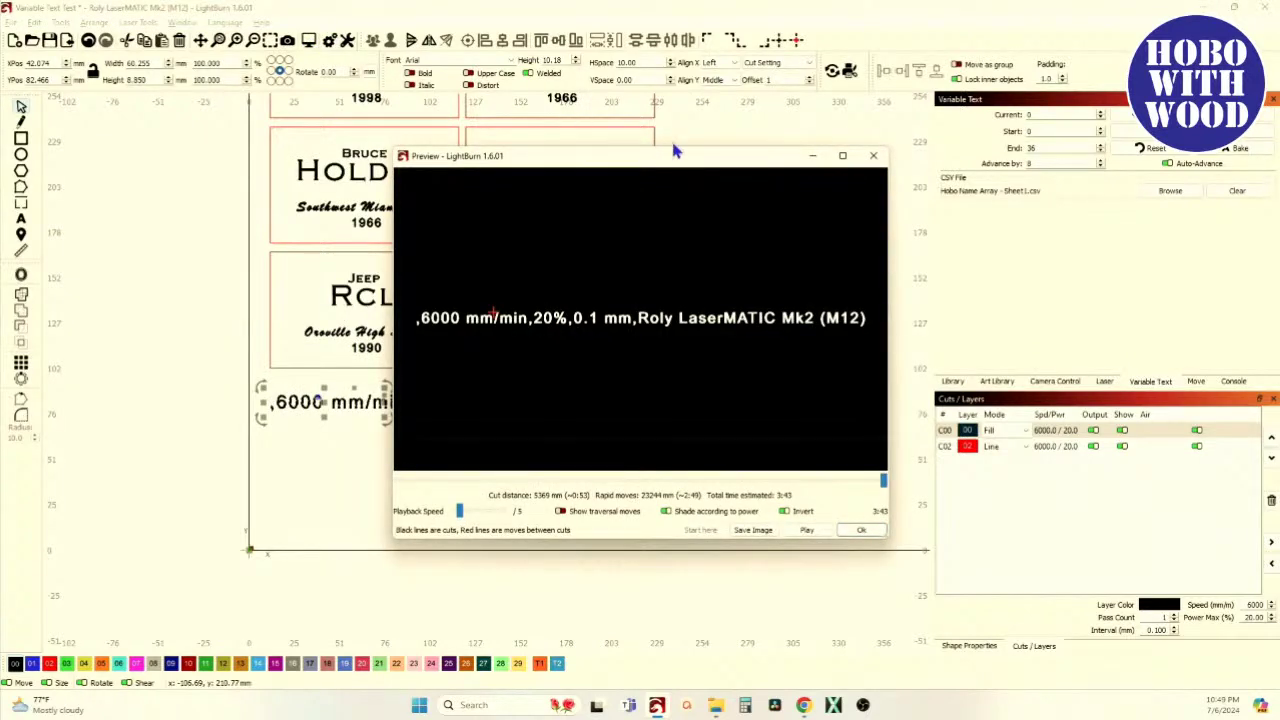
{"action": "left_click", "coordinate": [873, 158]}
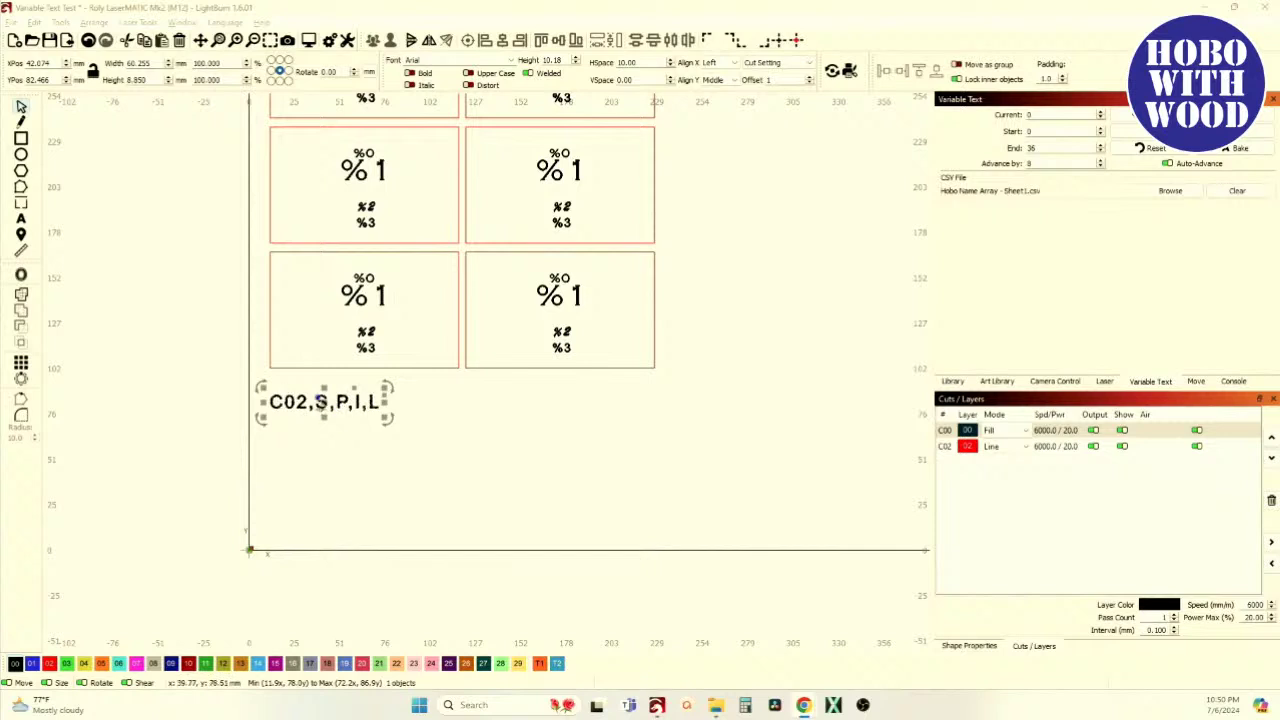
{"action": "scroll", "coordinate": [307, 394], "scroll_direction": "up", "scroll_amount": 5}
{"action": "scroll", "coordinate": [357, 356], "scroll_direction": "up", "scroll_amount": 2}
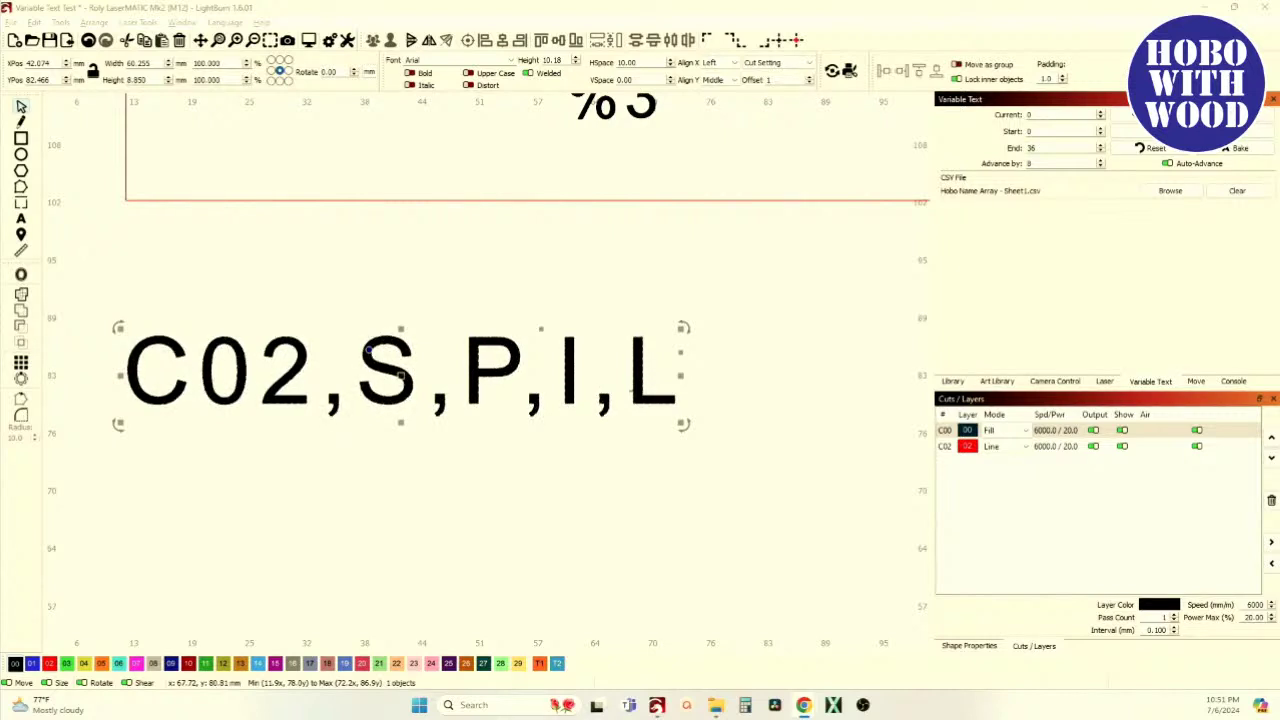
{"action": "scroll", "coordinate": [428, 414], "scroll_direction": "down", "scroll_amount": 1}
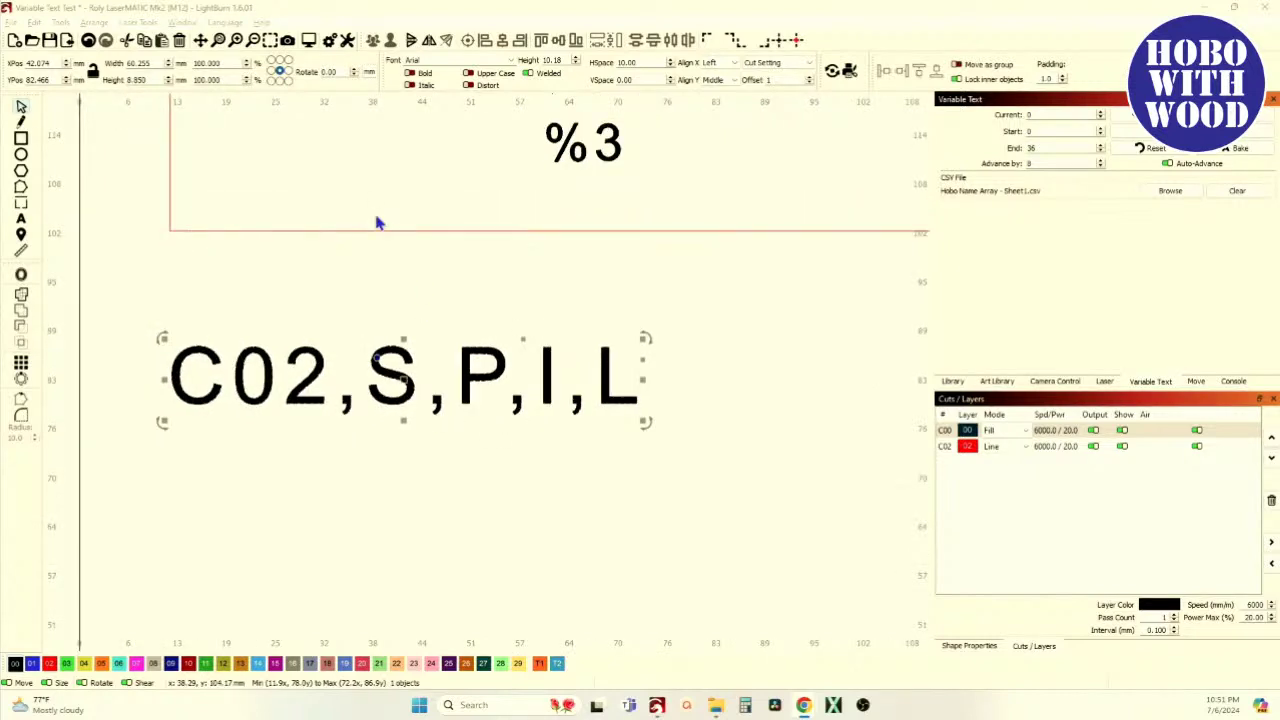
{"action": "left_click", "coordinate": [310, 41]}
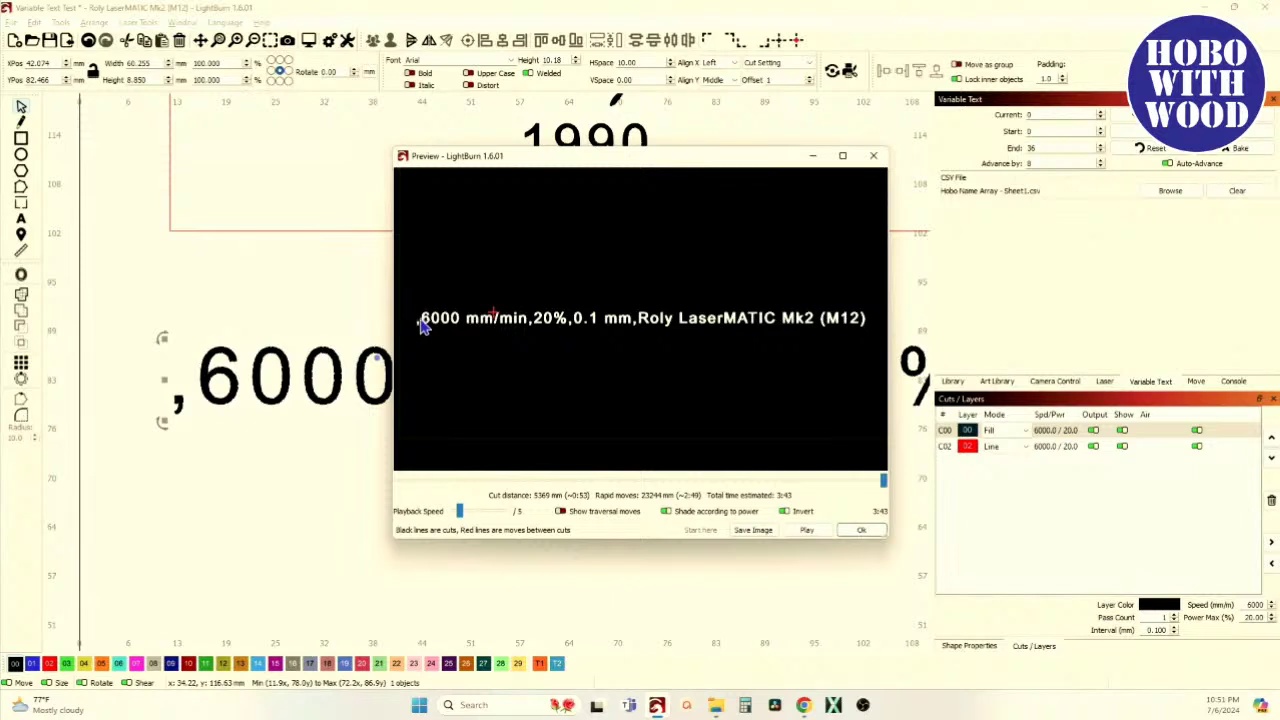
{"action": "left_click", "coordinate": [873, 156]}
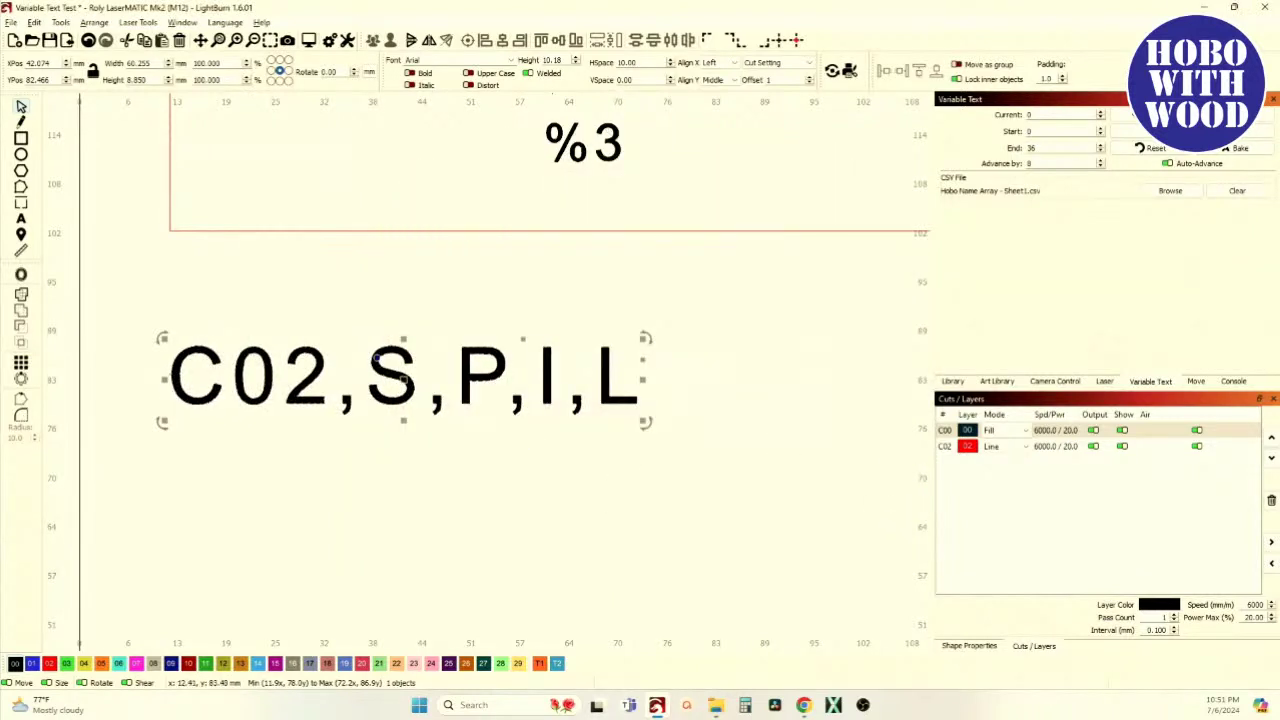
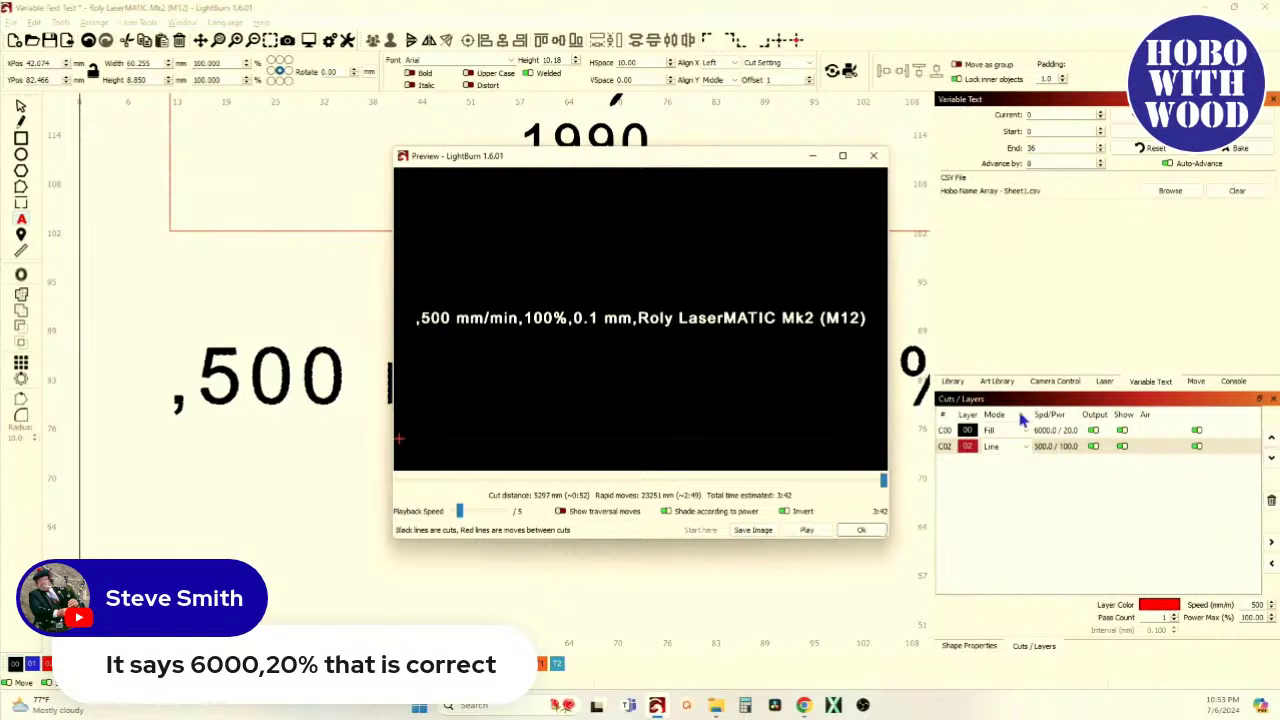
Reopen the job preview to inspect the rendered cut-setting line, then close it and zoom the canvas out
{"action": "left_click", "coordinate": [873, 155]}
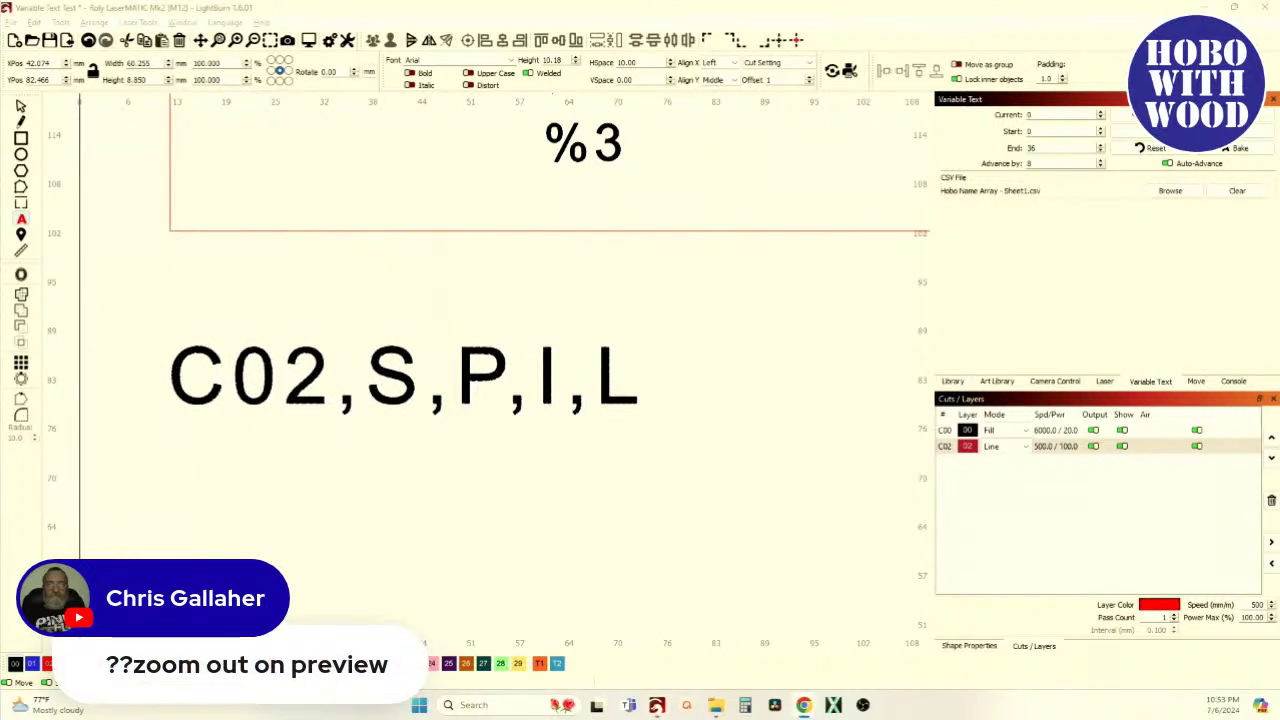
{"action": "left_click", "coordinate": [309, 41]}
{"action": "scroll", "coordinate": [666, 283], "scroll_direction": "down", "scroll_amount": 5}
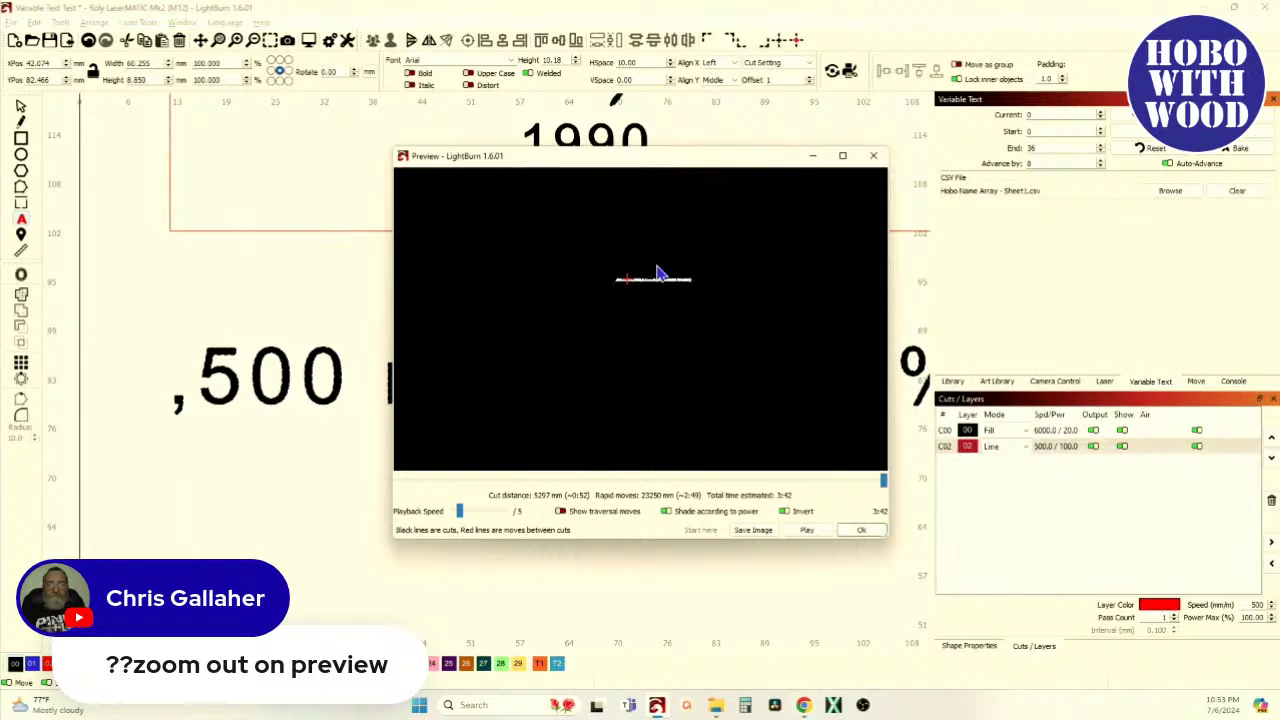
{"action": "scroll", "coordinate": [646, 377], "scroll_direction": "up", "scroll_amount": 3}
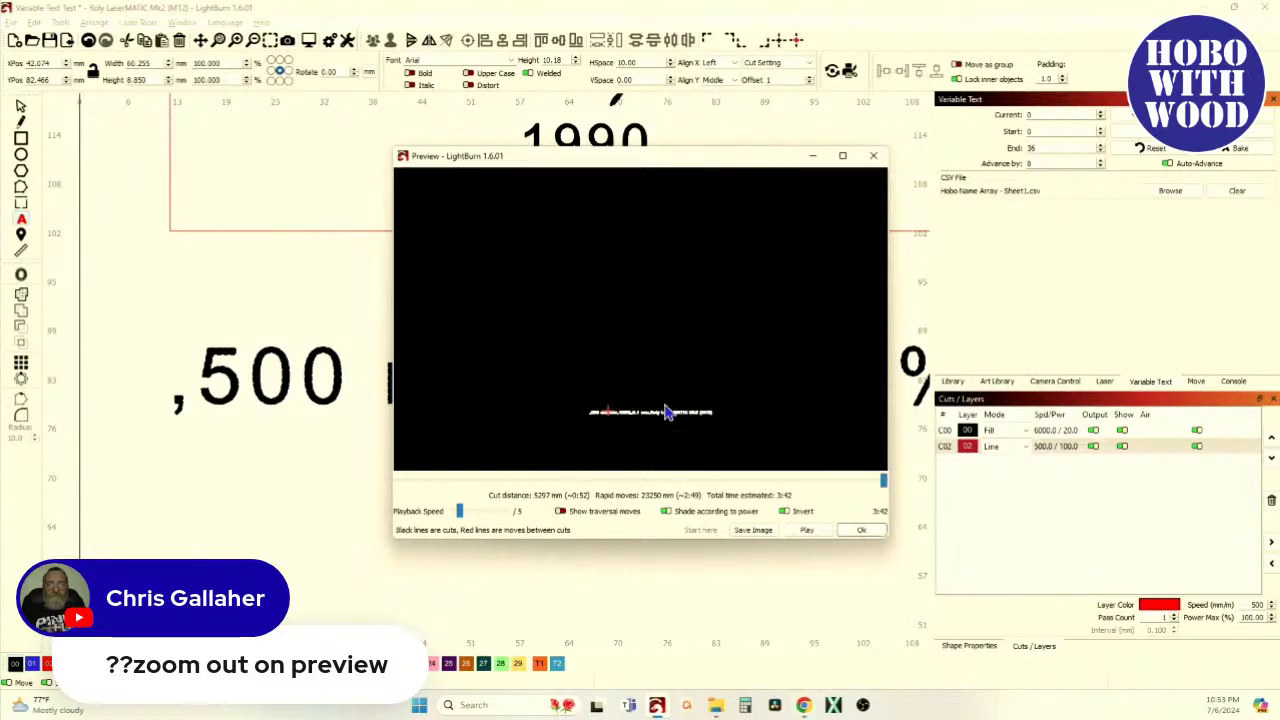
{"action": "left_click", "coordinate": [873, 155]}
{"action": "scroll", "coordinate": [280, 315], "scroll_direction": "down", "scroll_amount": 2}
{"action": "scroll", "coordinate": [280, 315], "scroll_direction": "down", "scroll_amount": 8}
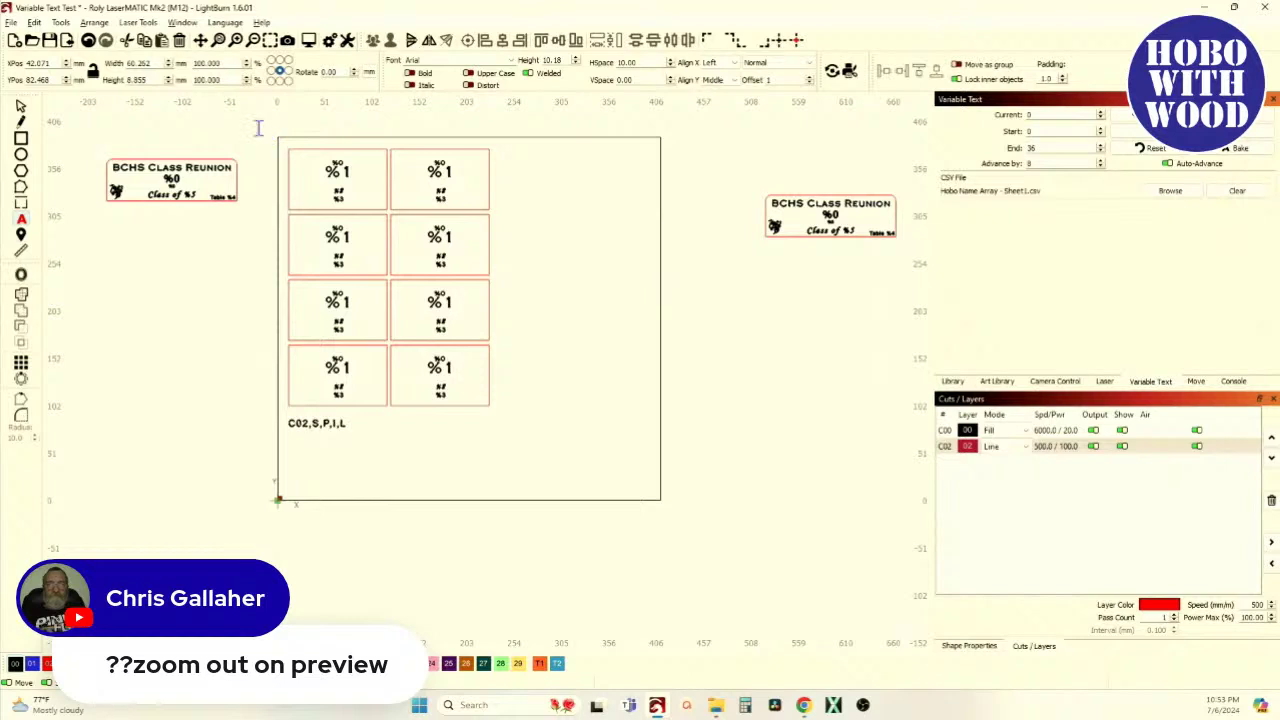
{"action": "left_click", "coordinate": [22, 108]}
{"action": "left_click_drag", "start_coordinate": [257, 137], "coordinate": [566, 508]}
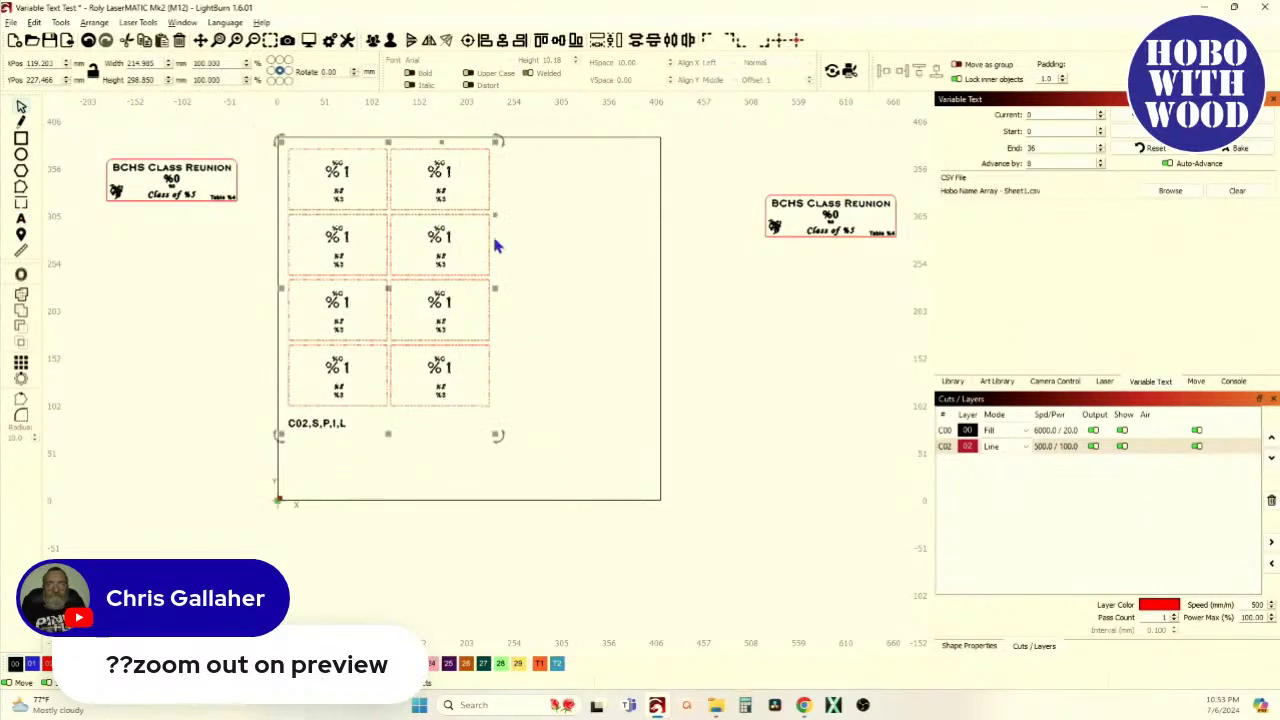
{"action": "left_click", "coordinate": [309, 40]}
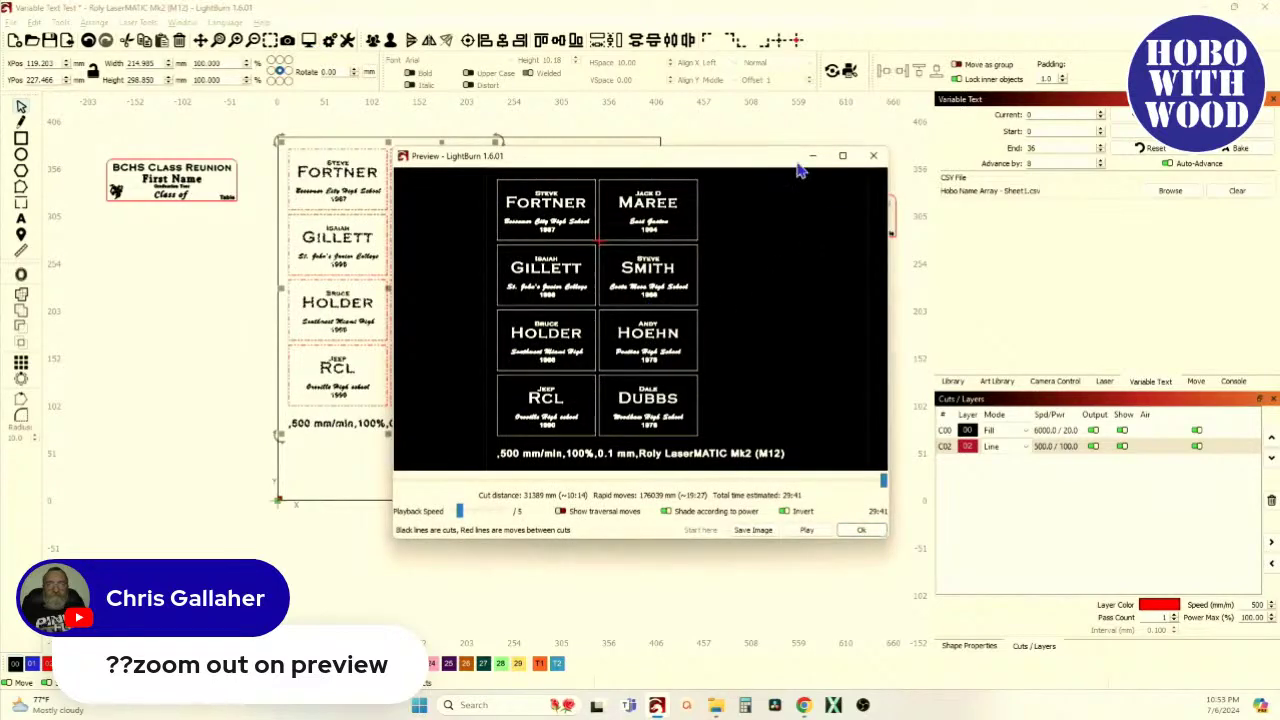
{"action": "left_click", "coordinate": [845, 160]}
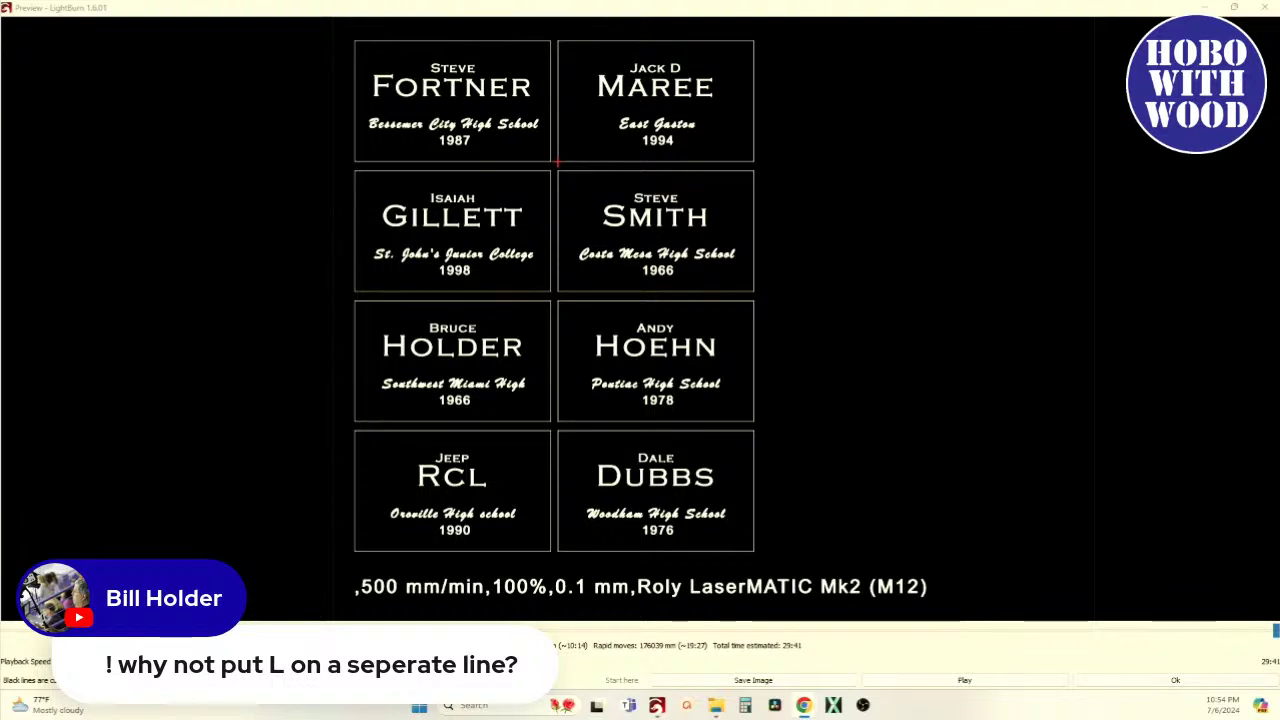
{"action": "left_click", "coordinate": [1275, 14]}
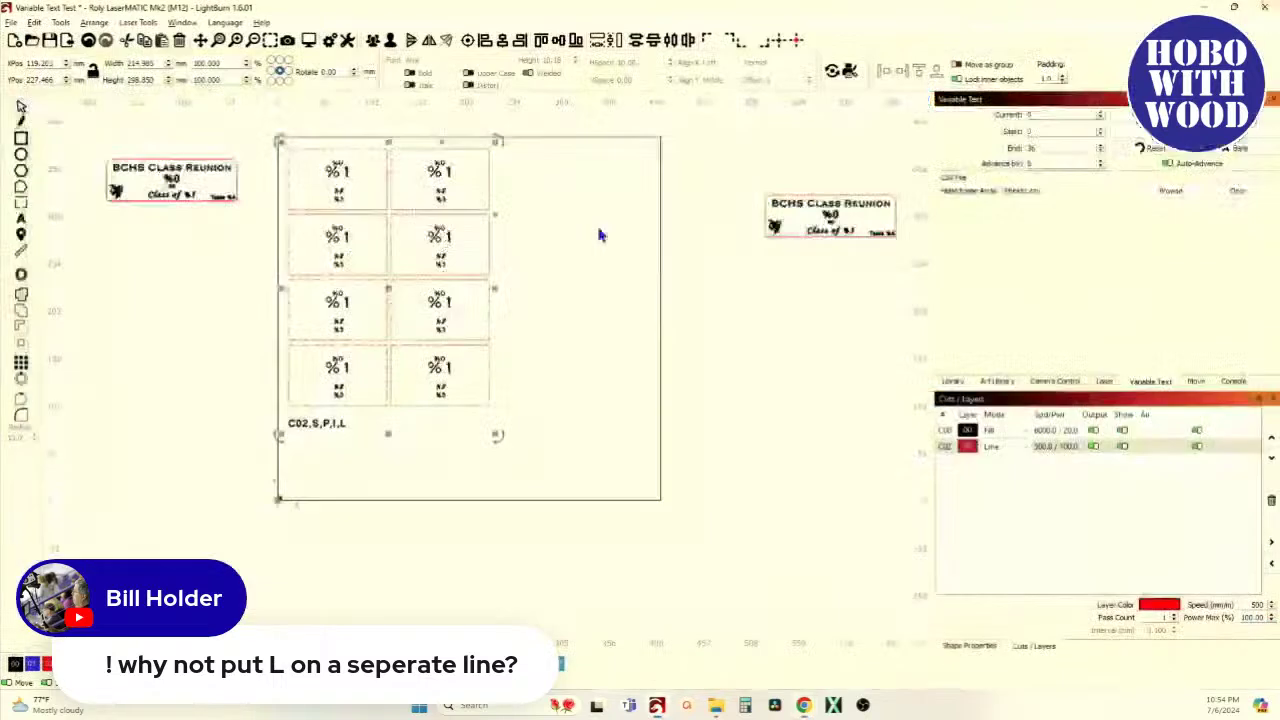
Remove the trailing L from the C02,S,P,I,L line and type L as new text above it
{"action": "scroll", "coordinate": [303, 437], "scroll_direction": "up", "scroll_amount": 3}
{"action": "scroll", "coordinate": [303, 437], "scroll_direction": "up", "scroll_amount": 4}
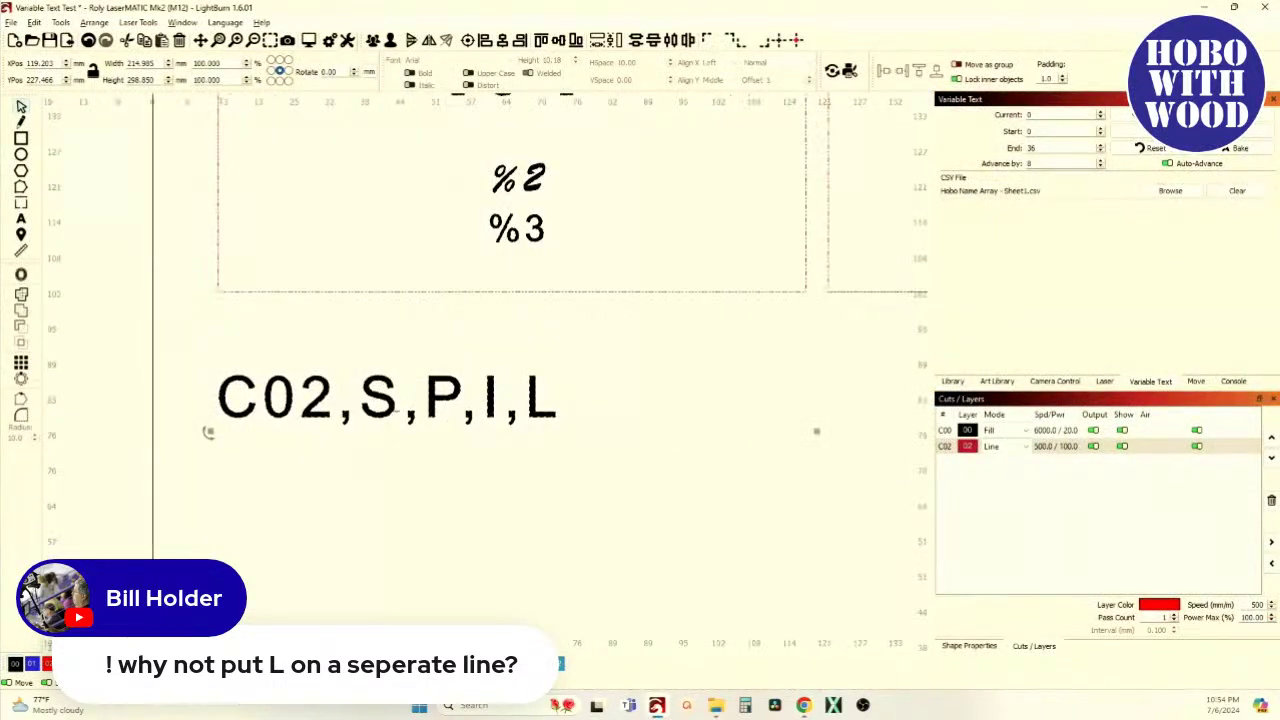
{"action": "left_click", "coordinate": [21, 218]}
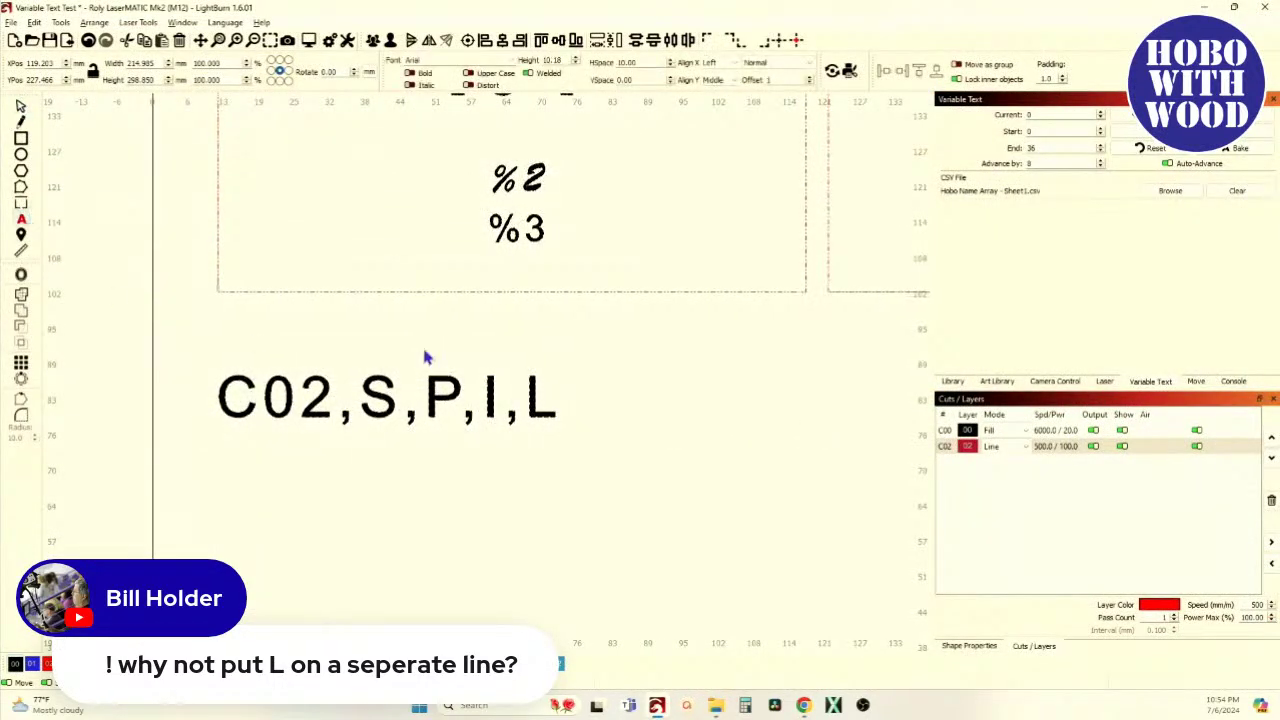
{"action": "left_click", "coordinate": [562, 405]}
{"action": "key", "text": "BackSpace"}
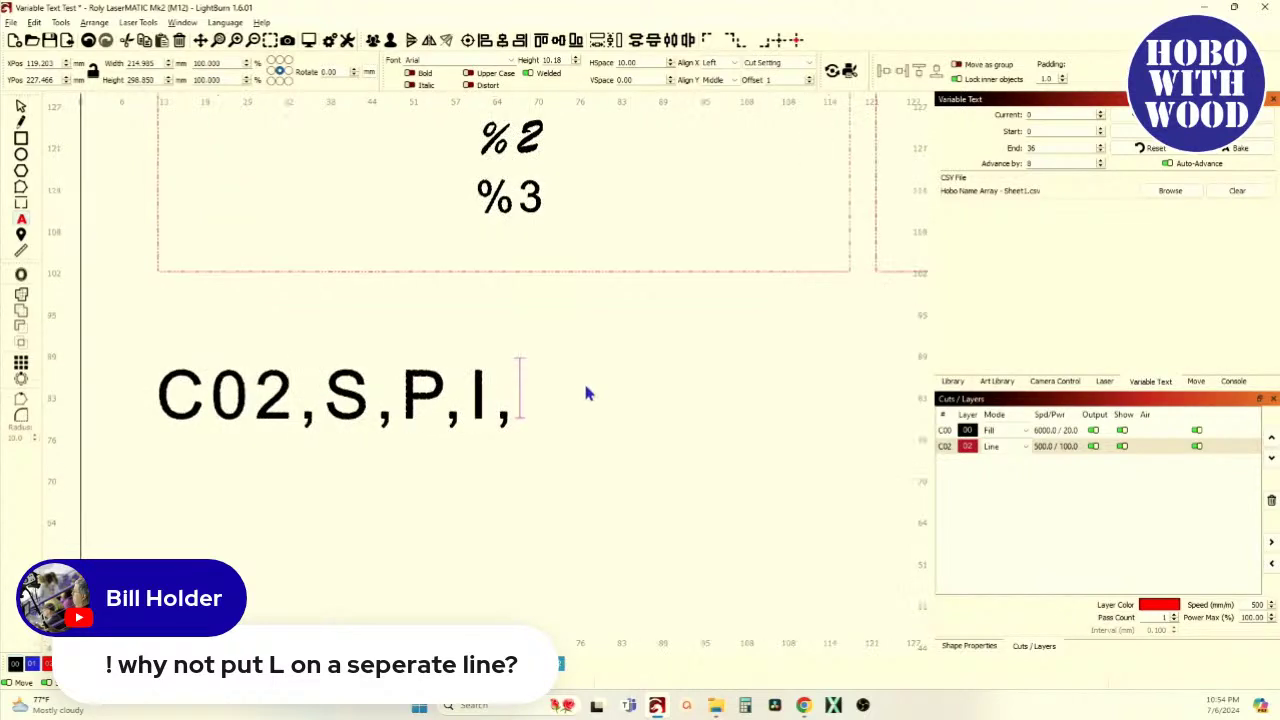
{"action": "left_click", "coordinate": [159, 357]}
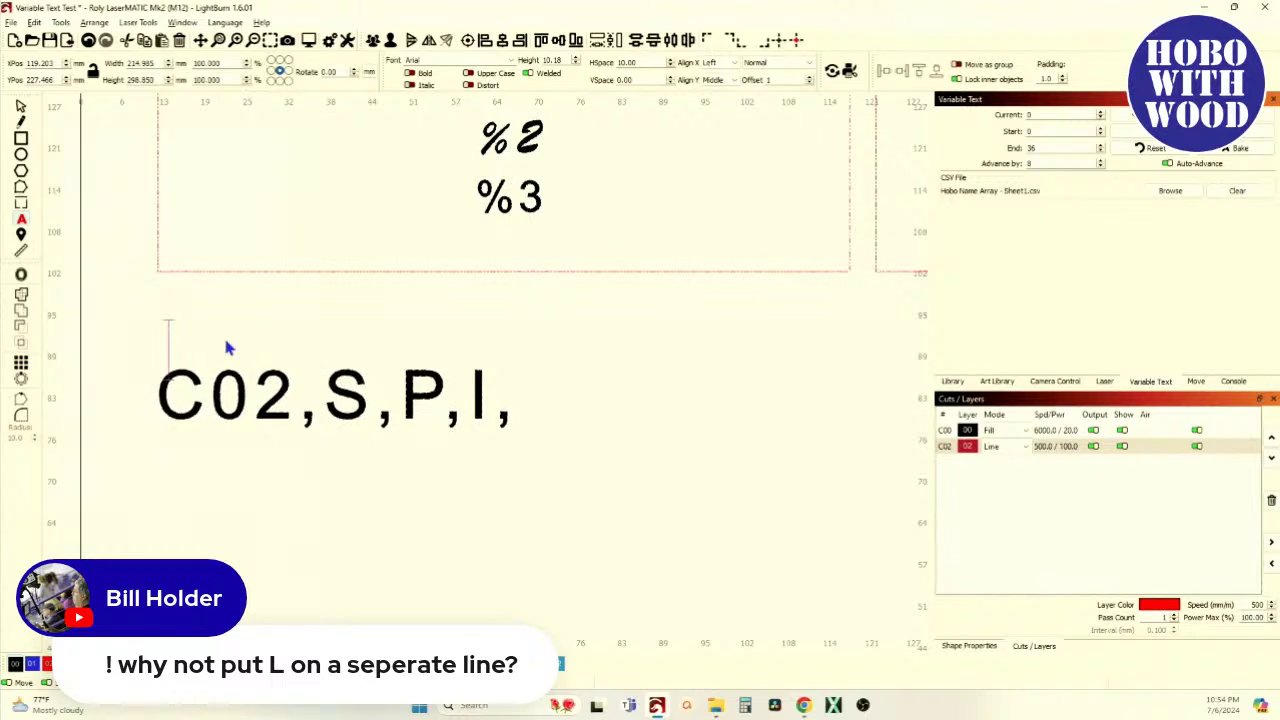
{"action": "type", "text": "L"}
{"action": "key", "text": "Return"}
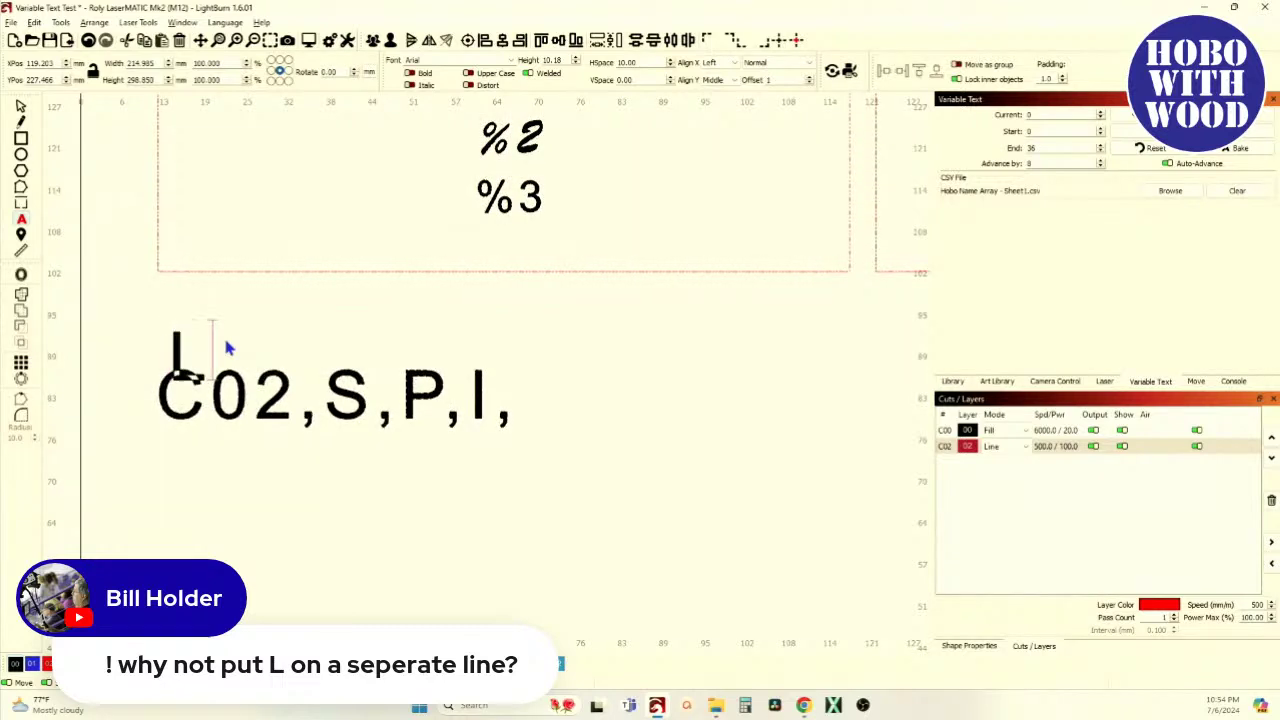
Set the new L text's variable type to Cut Setting
{"action": "left_click", "coordinate": [21, 107]}
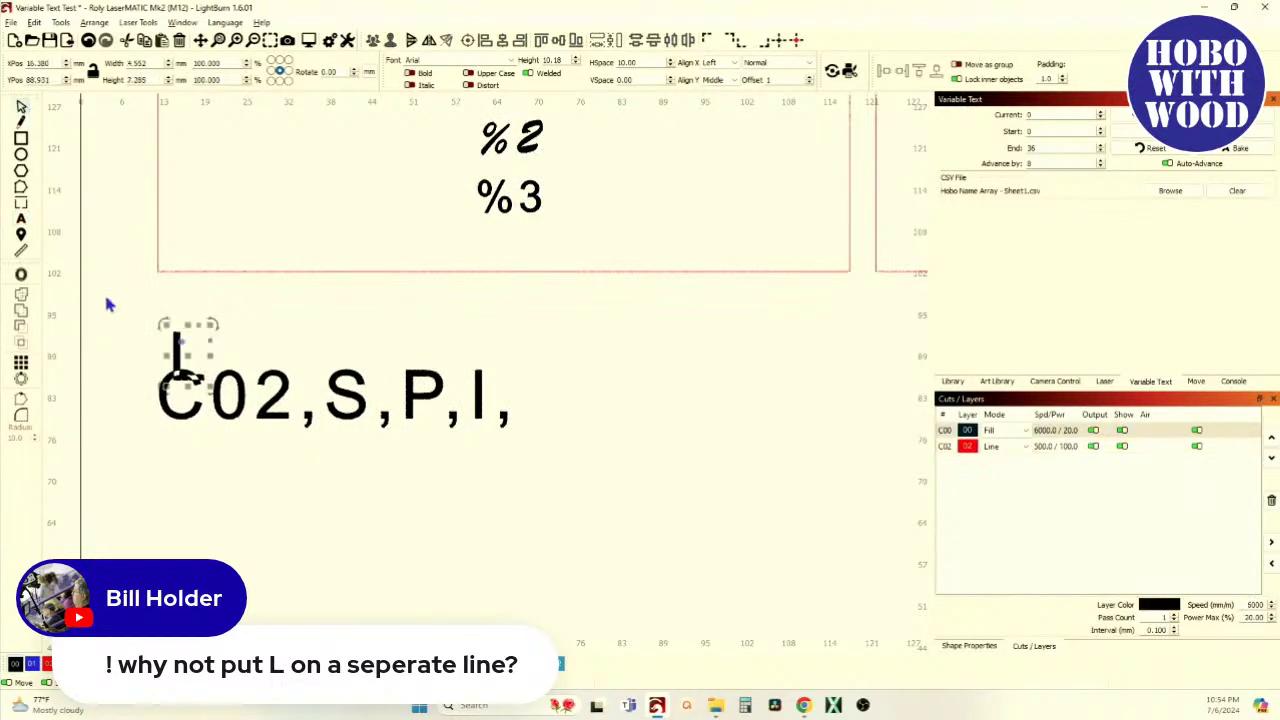
{"action": "left_click", "coordinate": [187, 327]}
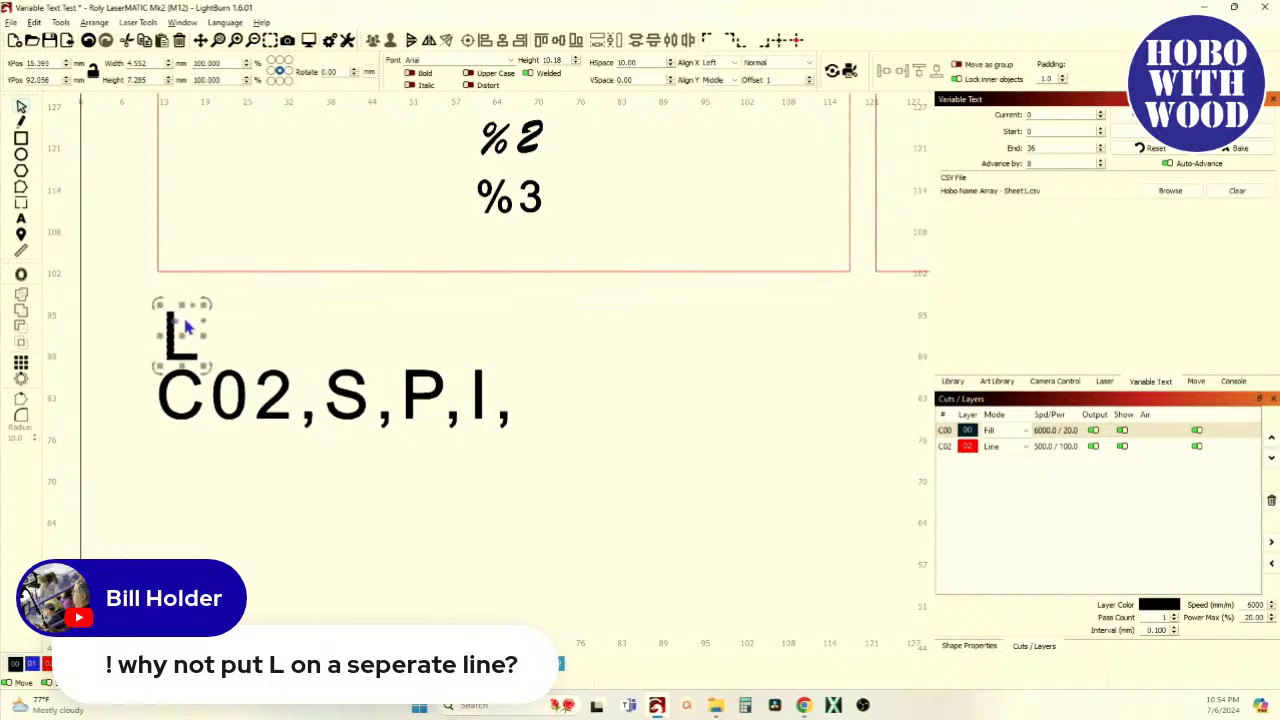
{"action": "left_click", "coordinate": [812, 70]}
{"action": "left_click", "coordinate": [788, 110]}
Erase the leftover C02,S,P,I, text line
{"action": "left_click", "coordinate": [312, 380]}
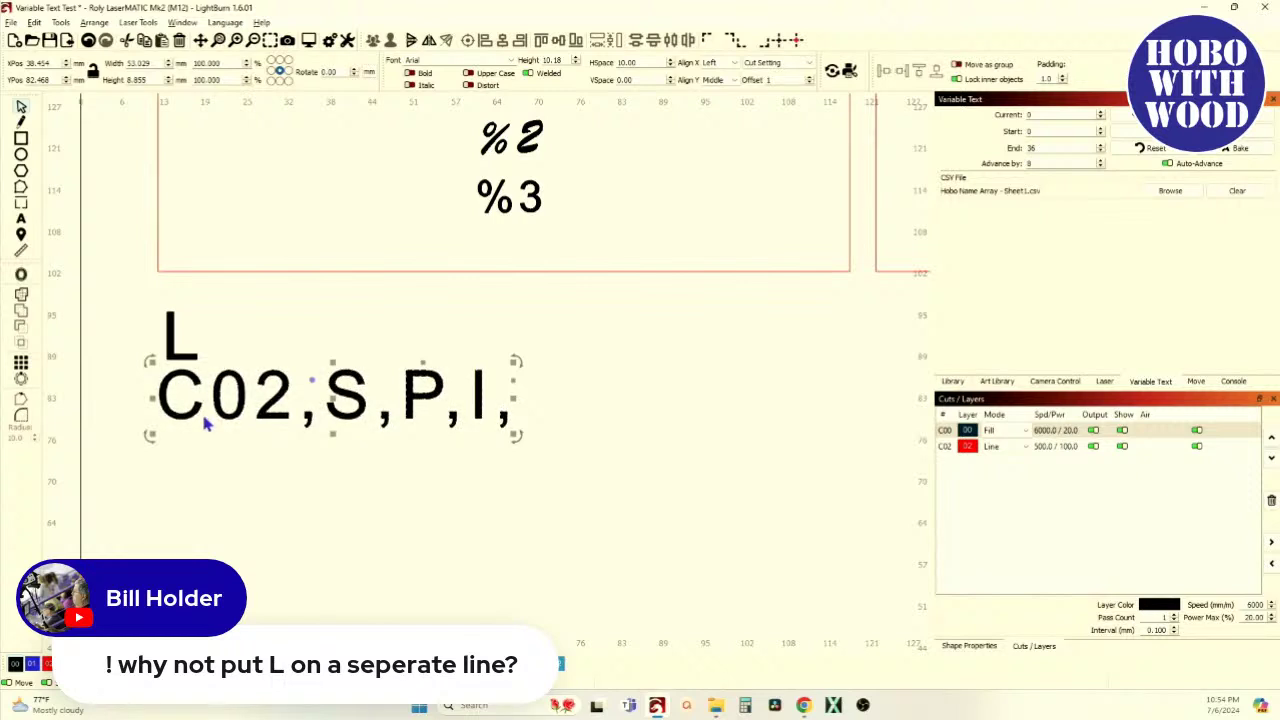
{"action": "left_click", "coordinate": [21, 219]}
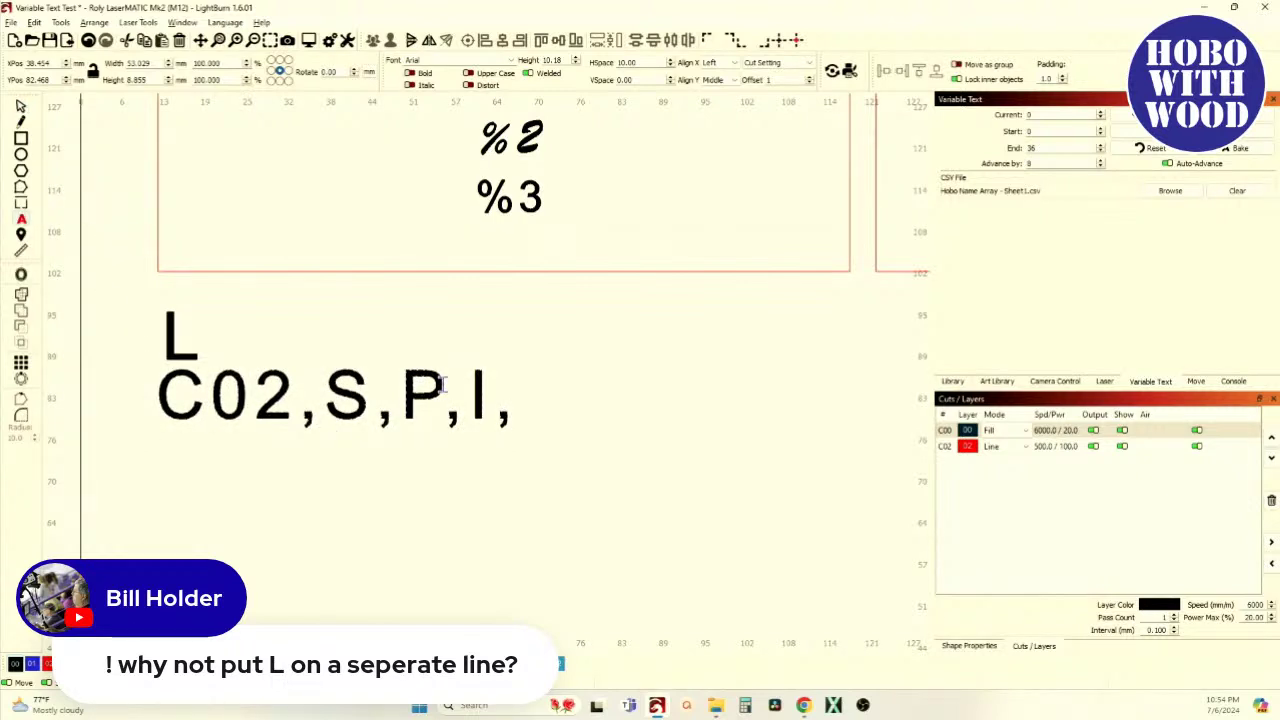
{"action": "left_click", "coordinate": [515, 410]}
{"action": "key", "text": "BackSpace"}
{"action": "key", "text": "BackSpace"}
{"action": "key", "text": "BackSpace"}
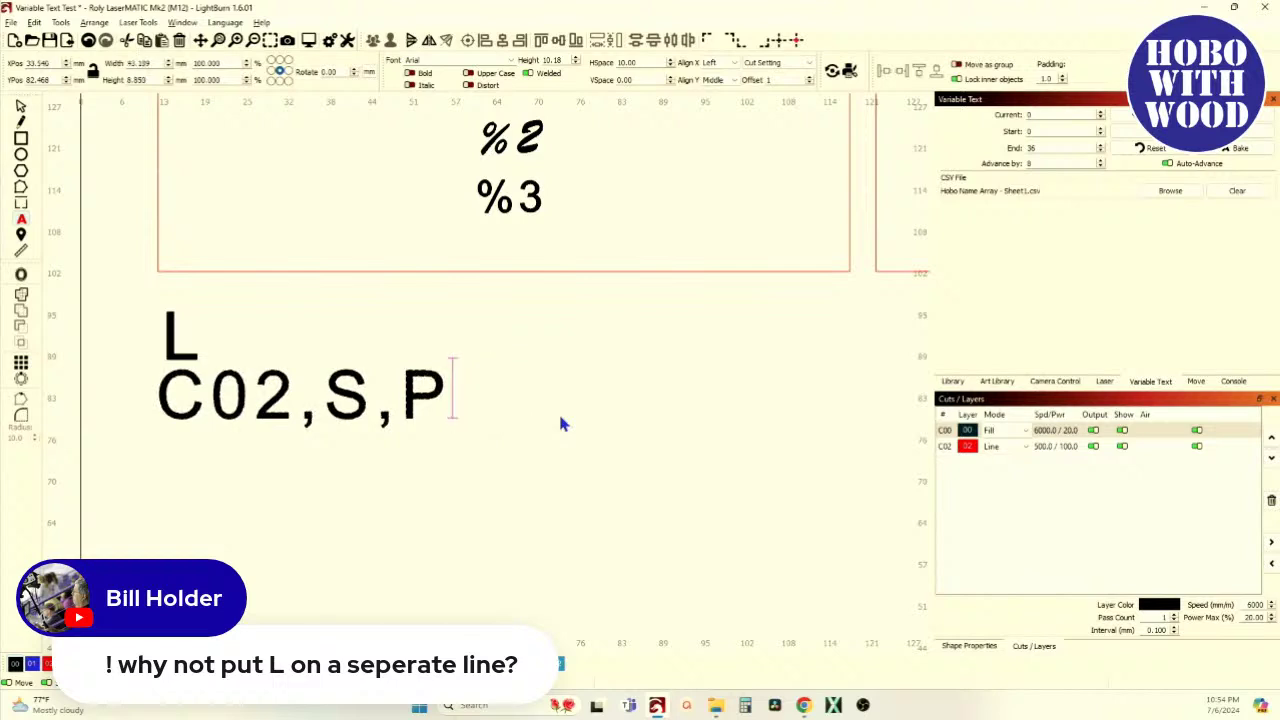
{"action": "key", "text": "BackSpace"}
{"action": "key", "text": "BackSpace"}
{"action": "key", "text": "BackSpace"}
{"action": "key", "text": "BackSpace"}
{"action": "key", "text": "BackSpace"}
{"action": "key", "text": "BackSpace"}
{"action": "key", "text": "BackSpace"}
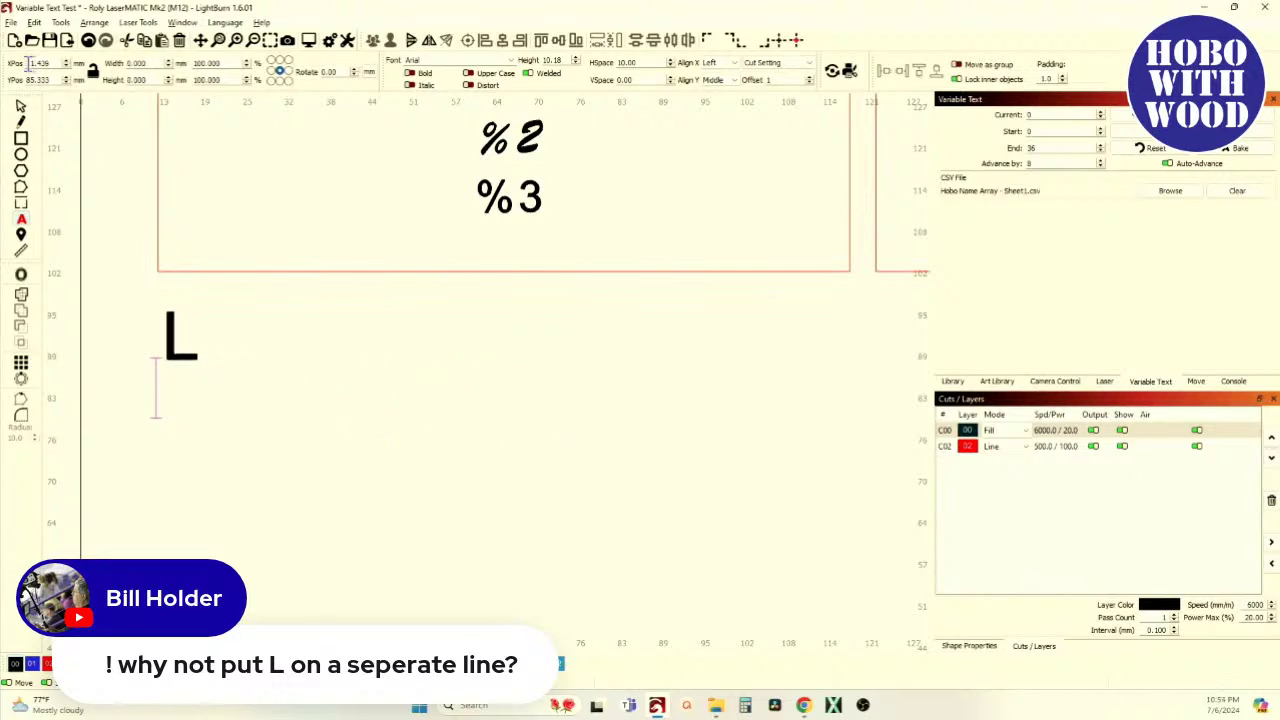
{"action": "left_click", "coordinate": [22, 107]}
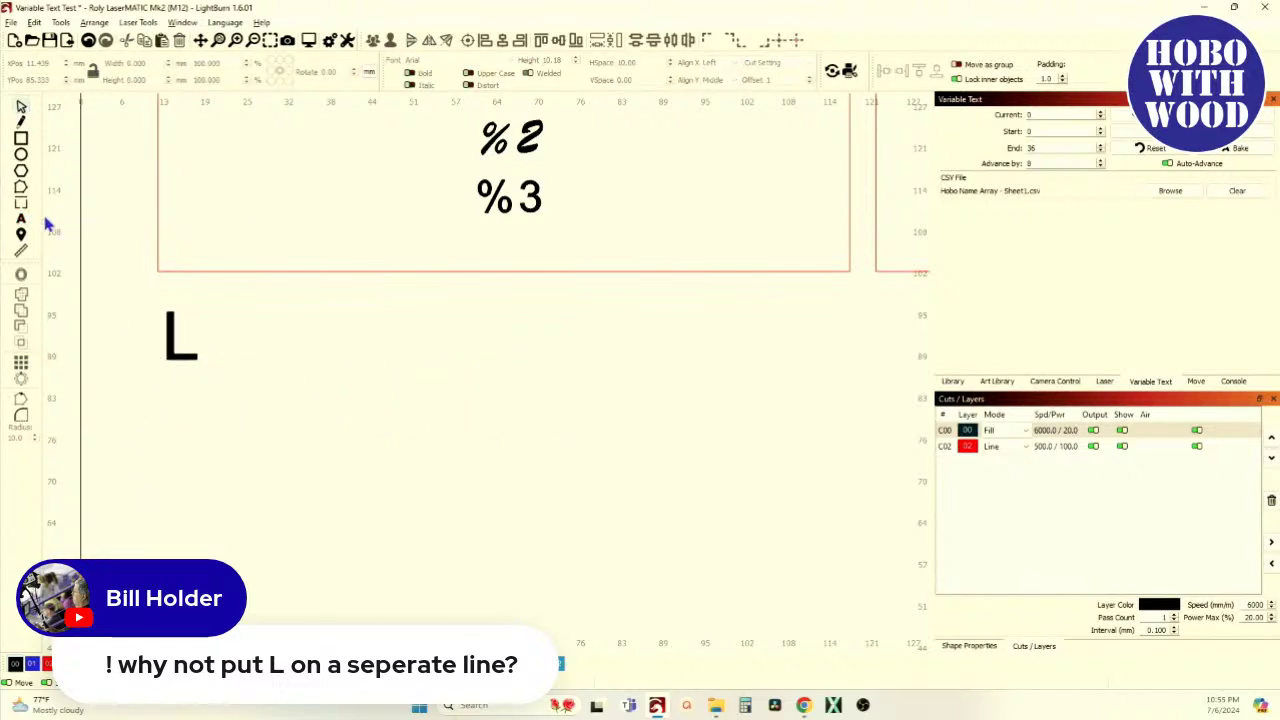
Add a C00,S,P,I Cut Setting text line under the L, aligned left
{"action": "left_click", "coordinate": [21, 218]}
{"action": "left_click", "coordinate": [181, 405]}
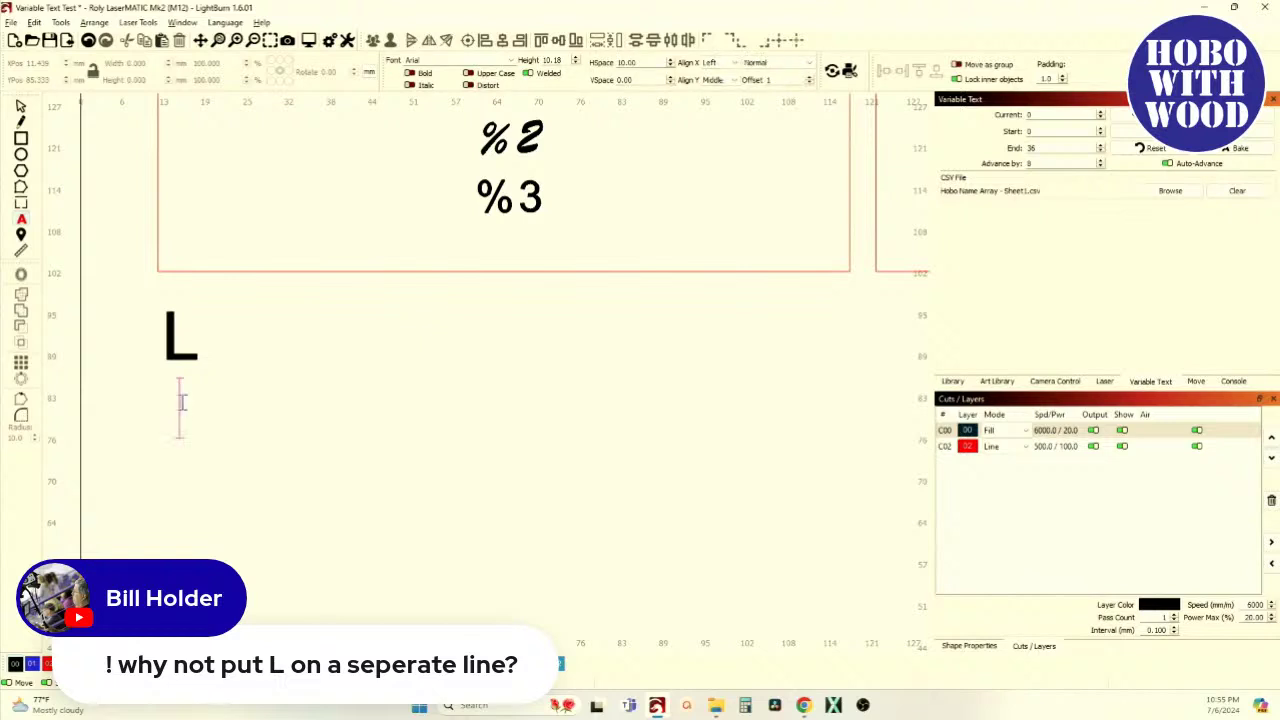
{"action": "type", "text": "C"}
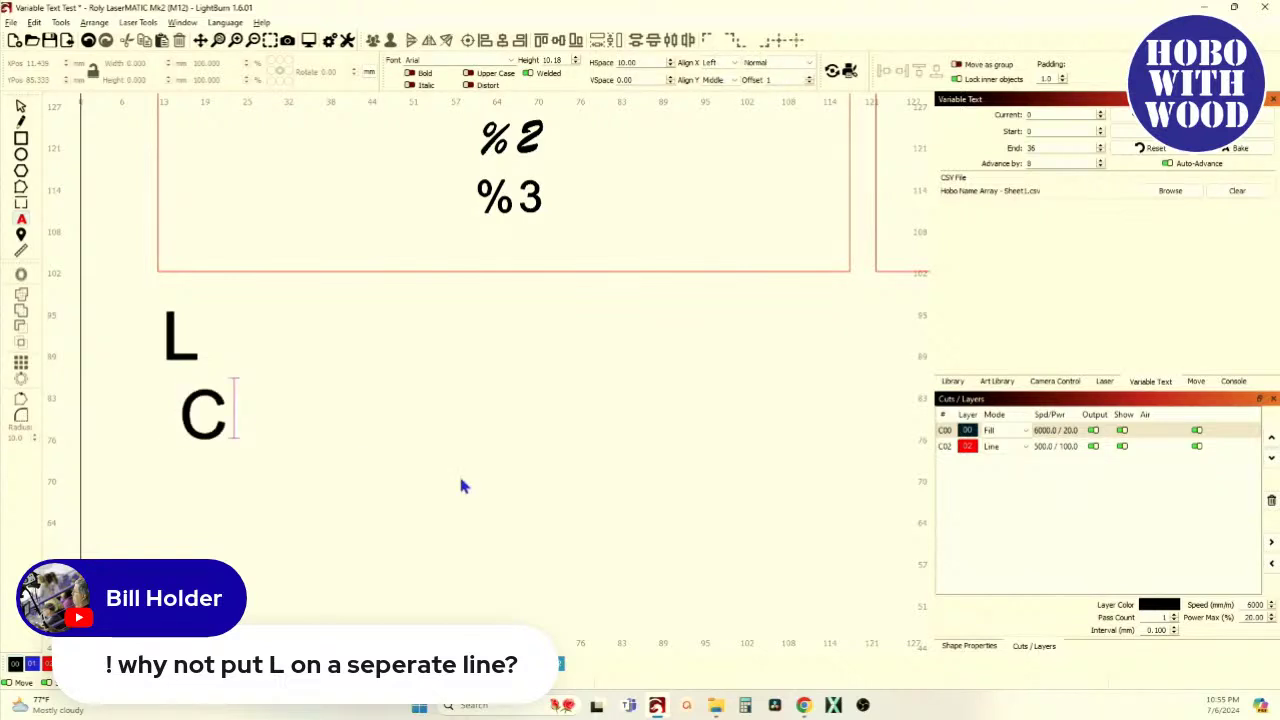
{"action": "type", "text": "00,"}
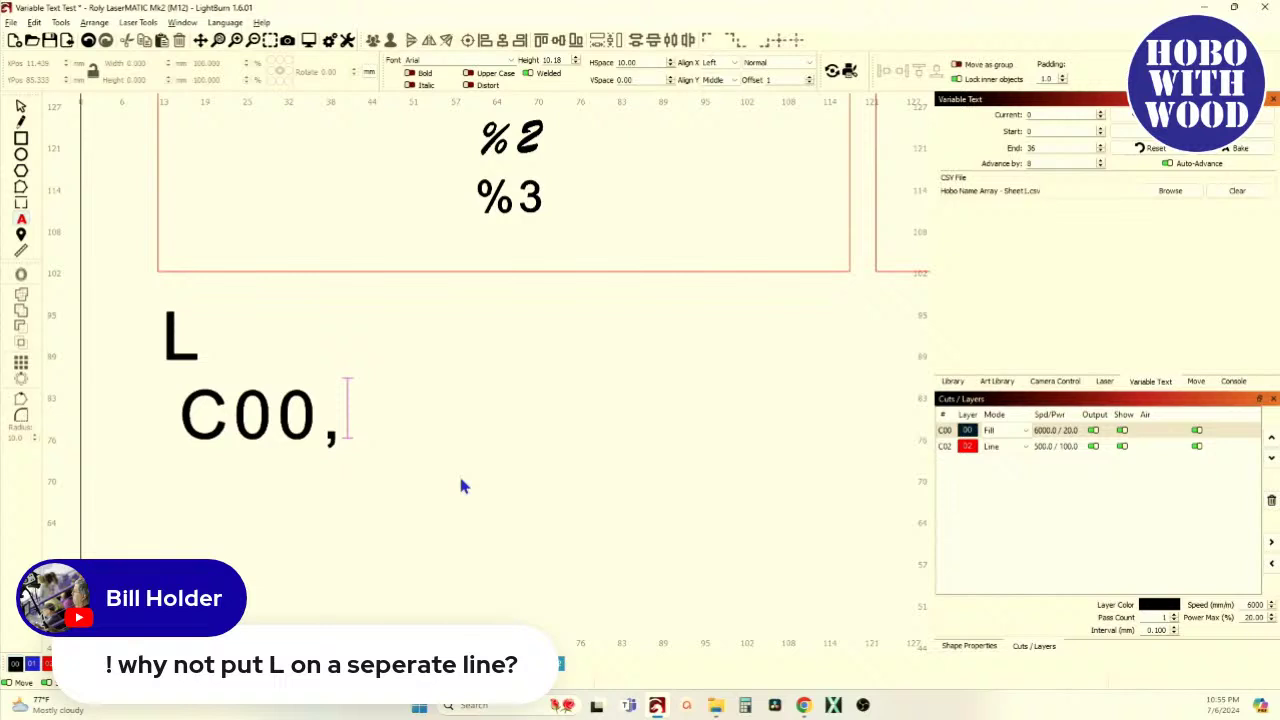
{"action": "type", "text": "S"}
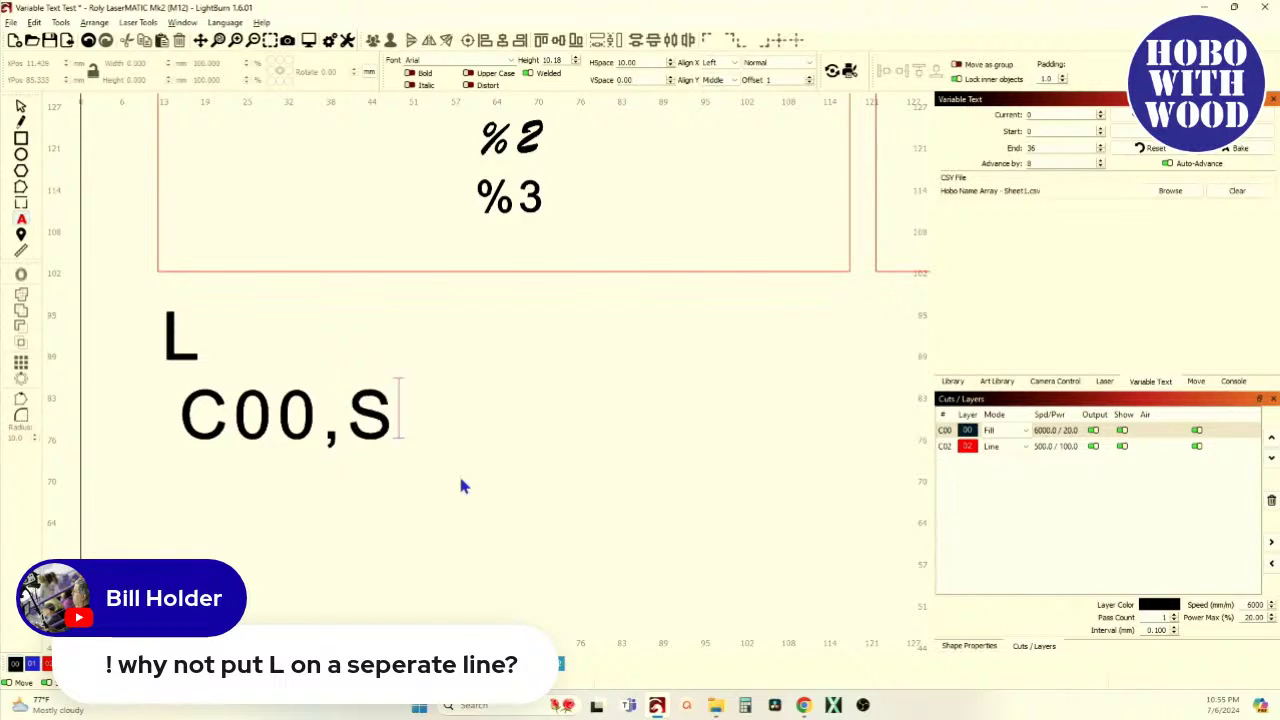
{"action": "type", "text": ",P"}
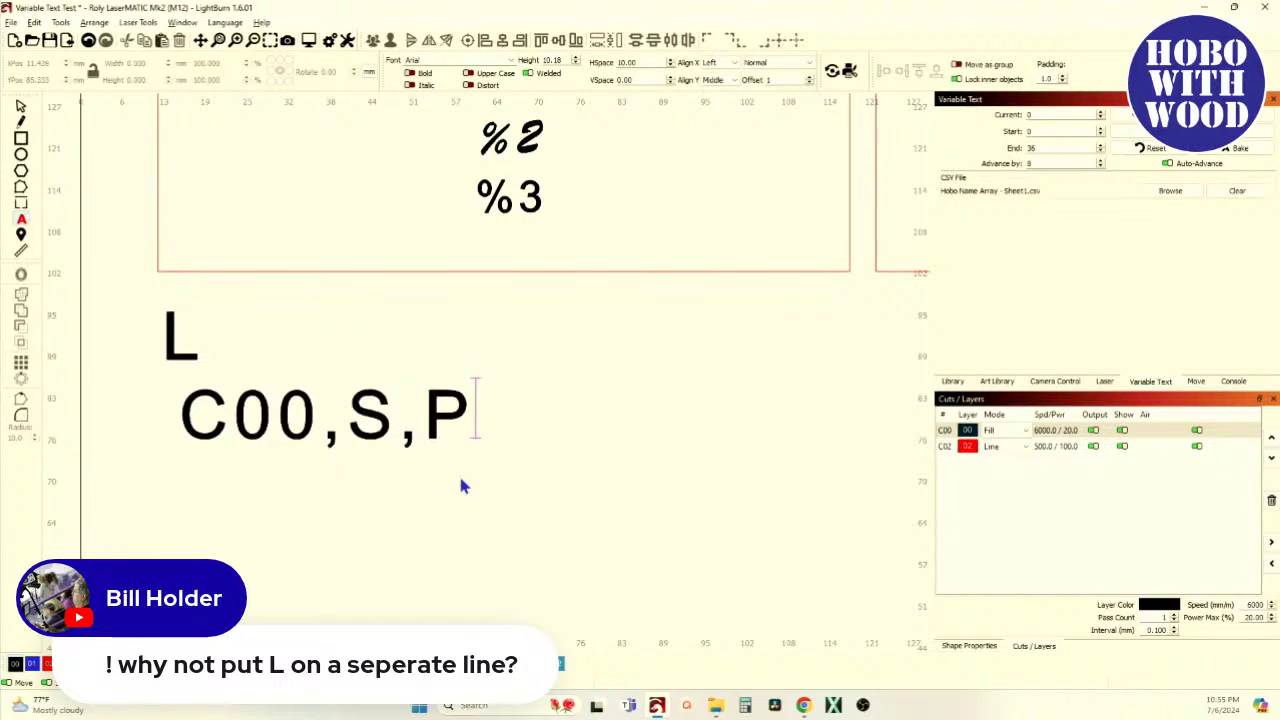
{"action": "type", "text": ",I"}
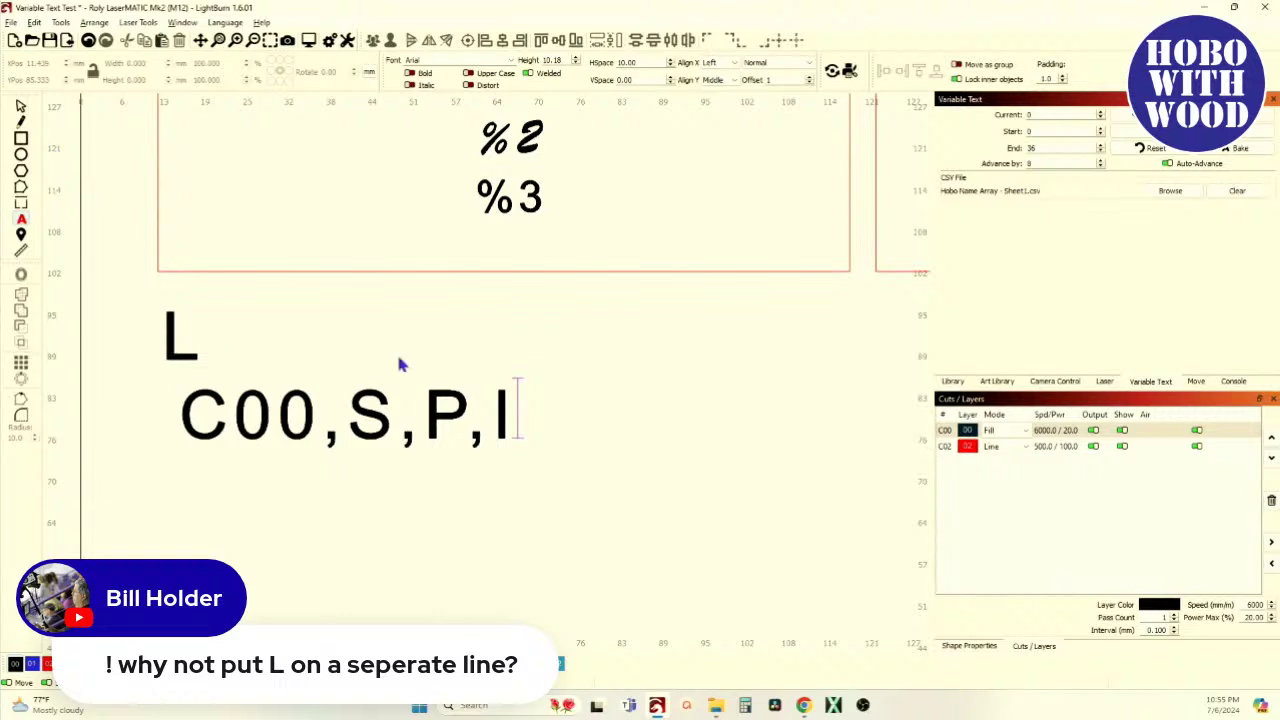
{"action": "left_click", "coordinate": [22, 110]}
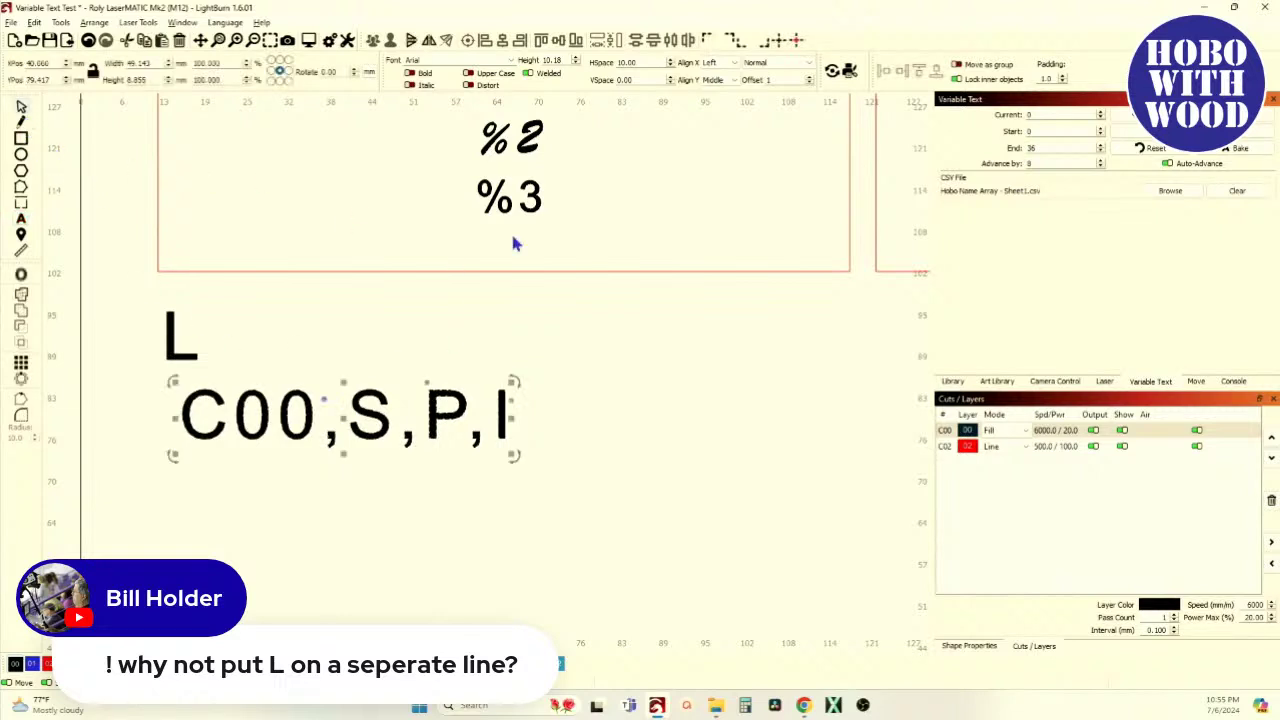
{"action": "left_click", "coordinate": [811, 68]}
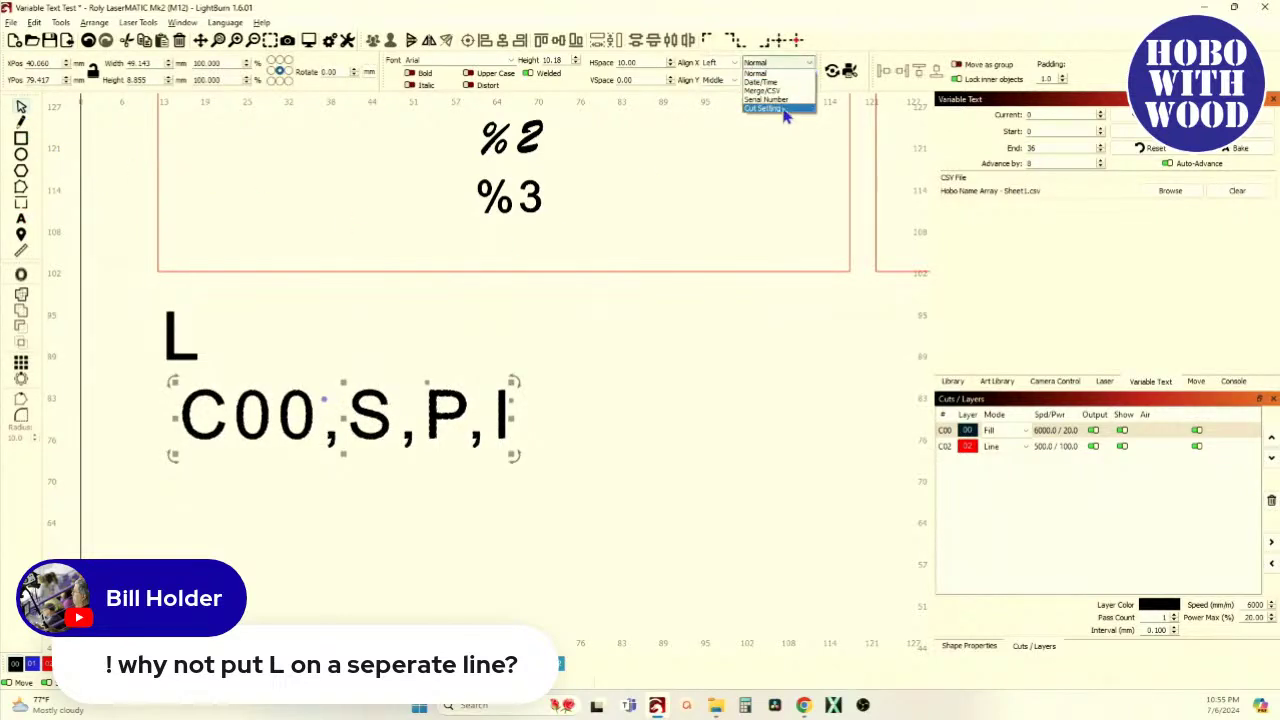
{"action": "left_click", "coordinate": [765, 108]}
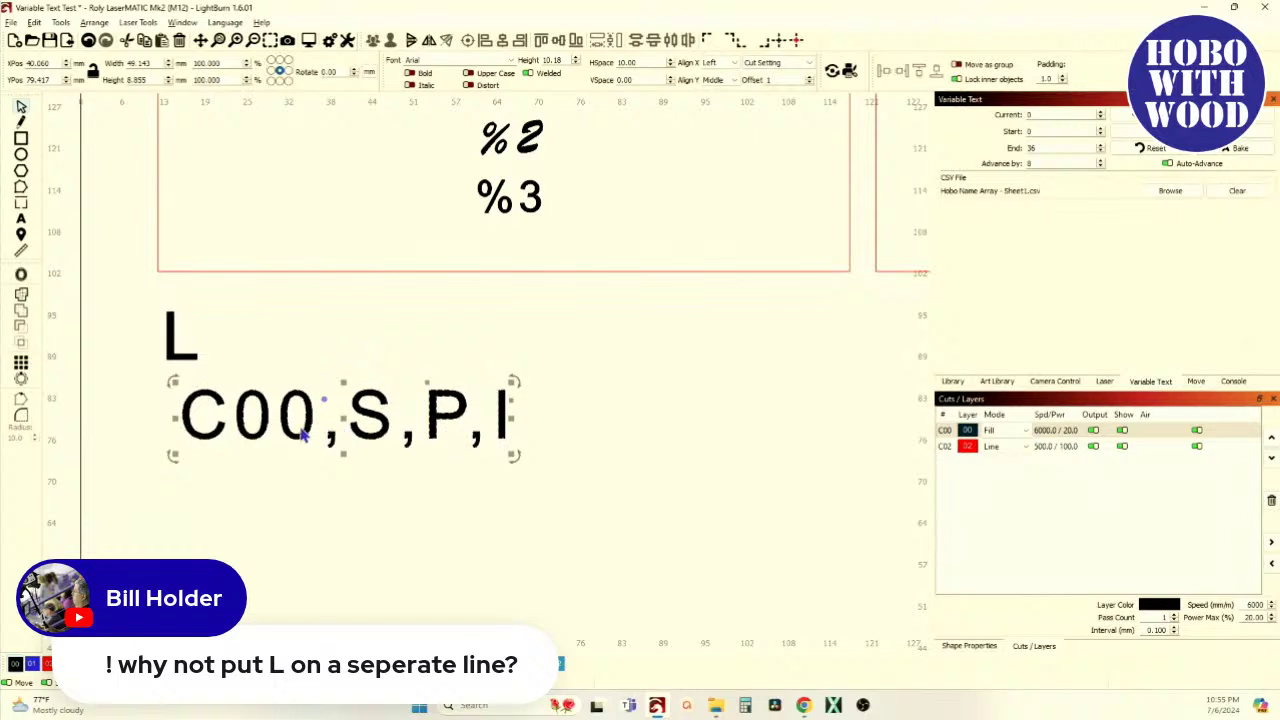
{"action": "left_click_drag", "start_coordinate": [342, 416], "coordinate": [318, 411]}
Add a C02,S,P,I Cut Setting text line below the C00 line
{"action": "left_click", "coordinate": [22, 219]}
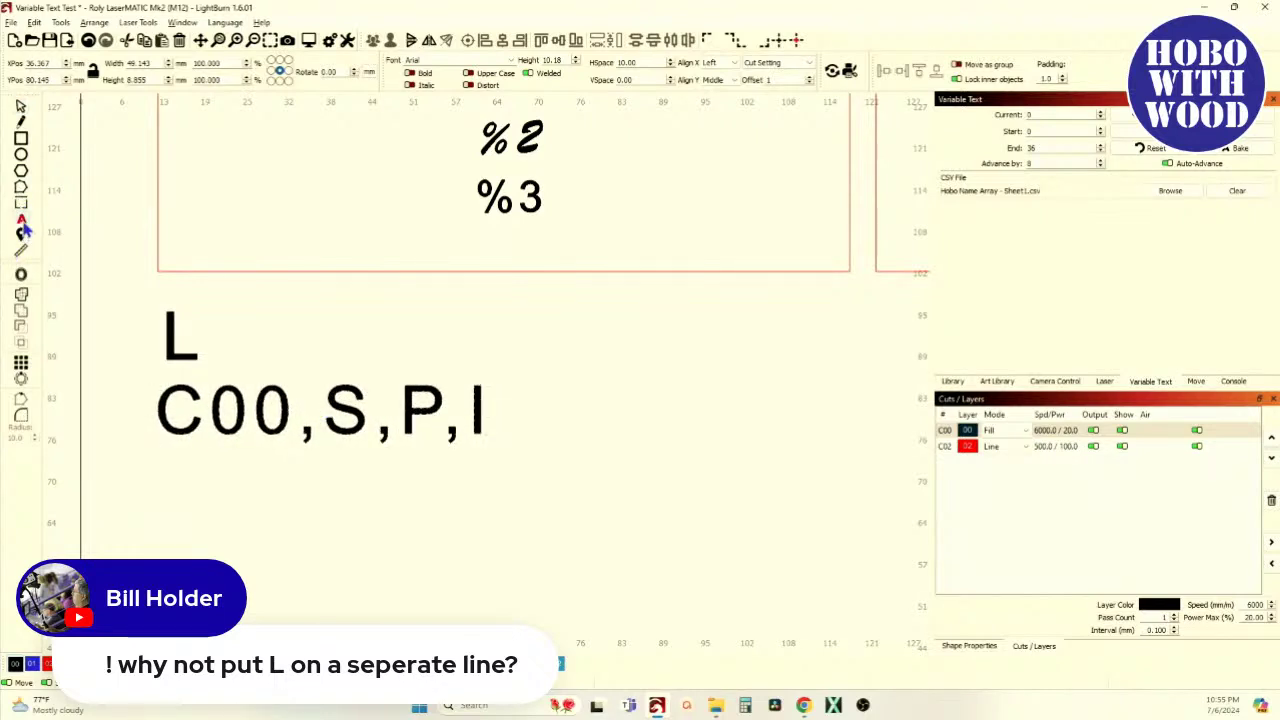
{"action": "left_click", "coordinate": [177, 487]}
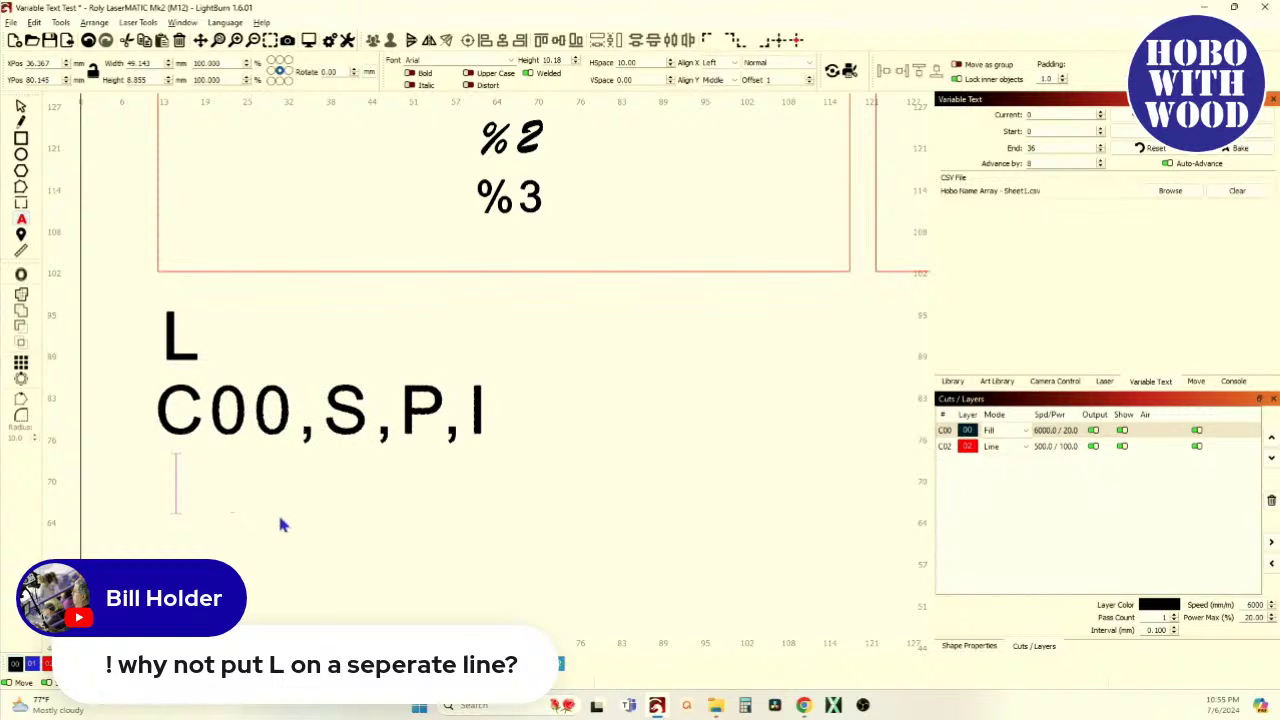
{"action": "type", "text": "C02"}
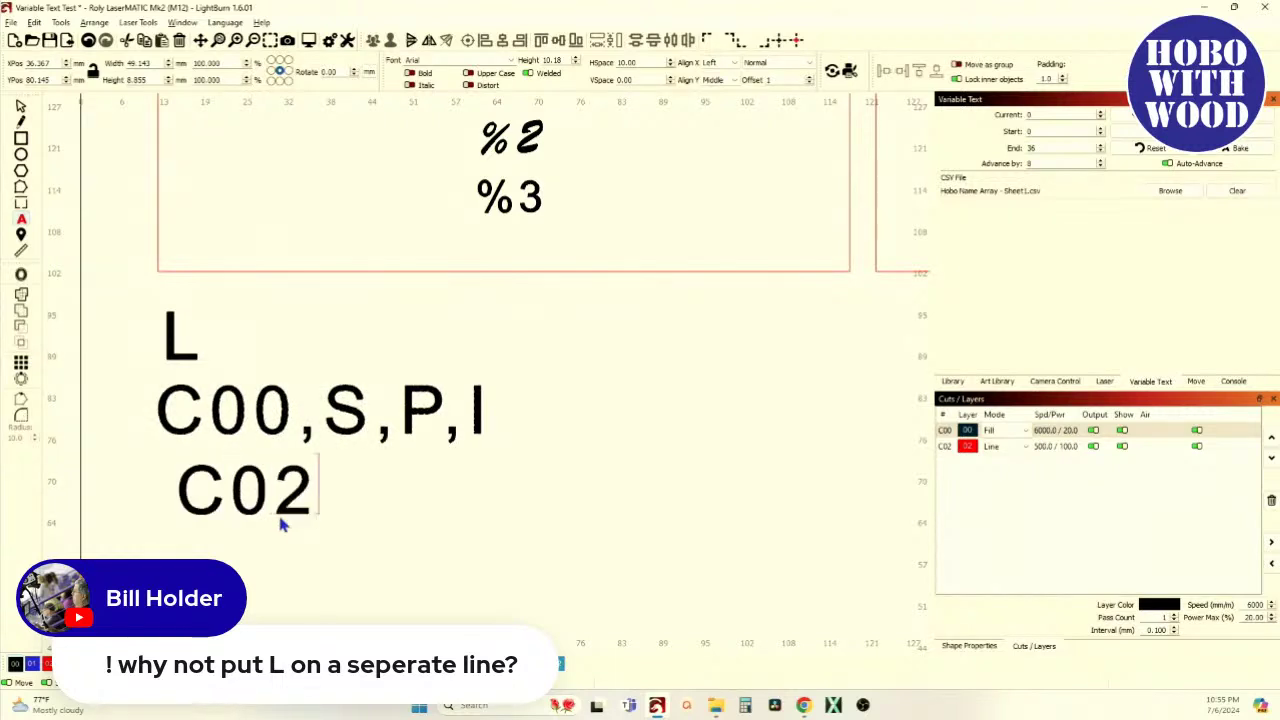
{"action": "type", "text": ","}
{"action": "key", "text": "Caps_Lock"}
{"action": "type", "text": "S"}
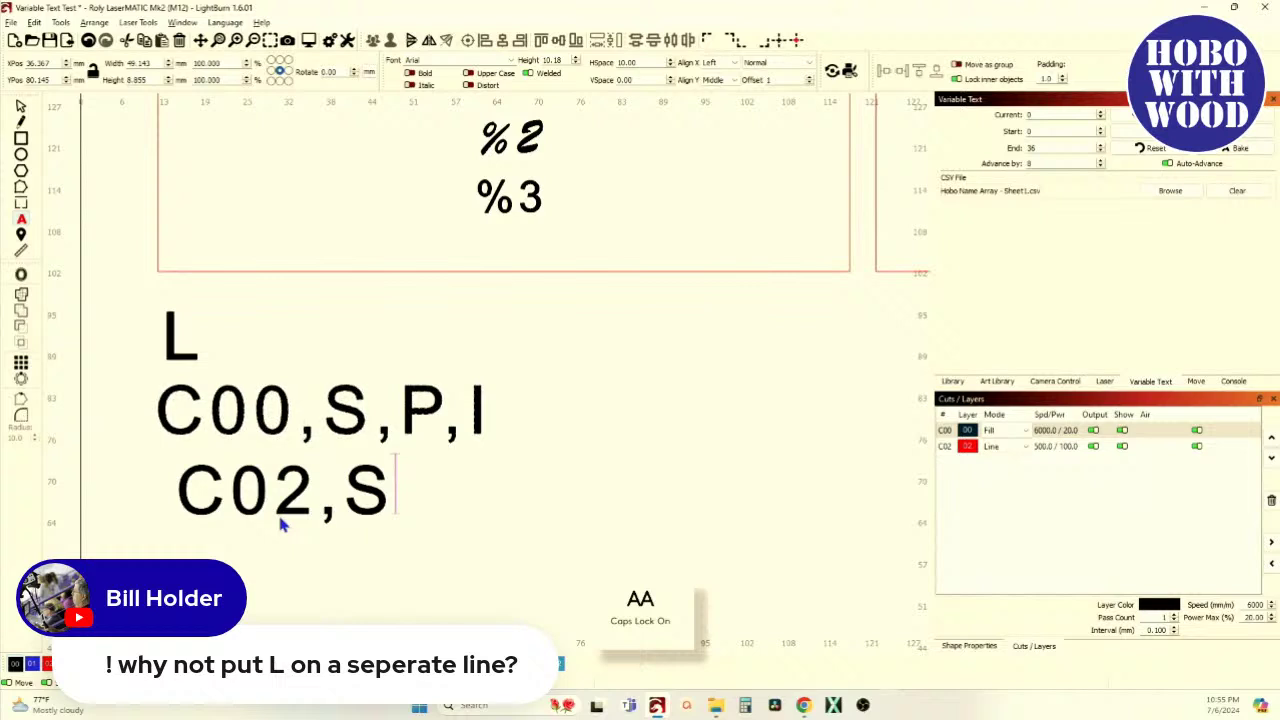
{"action": "type", "text": ","}
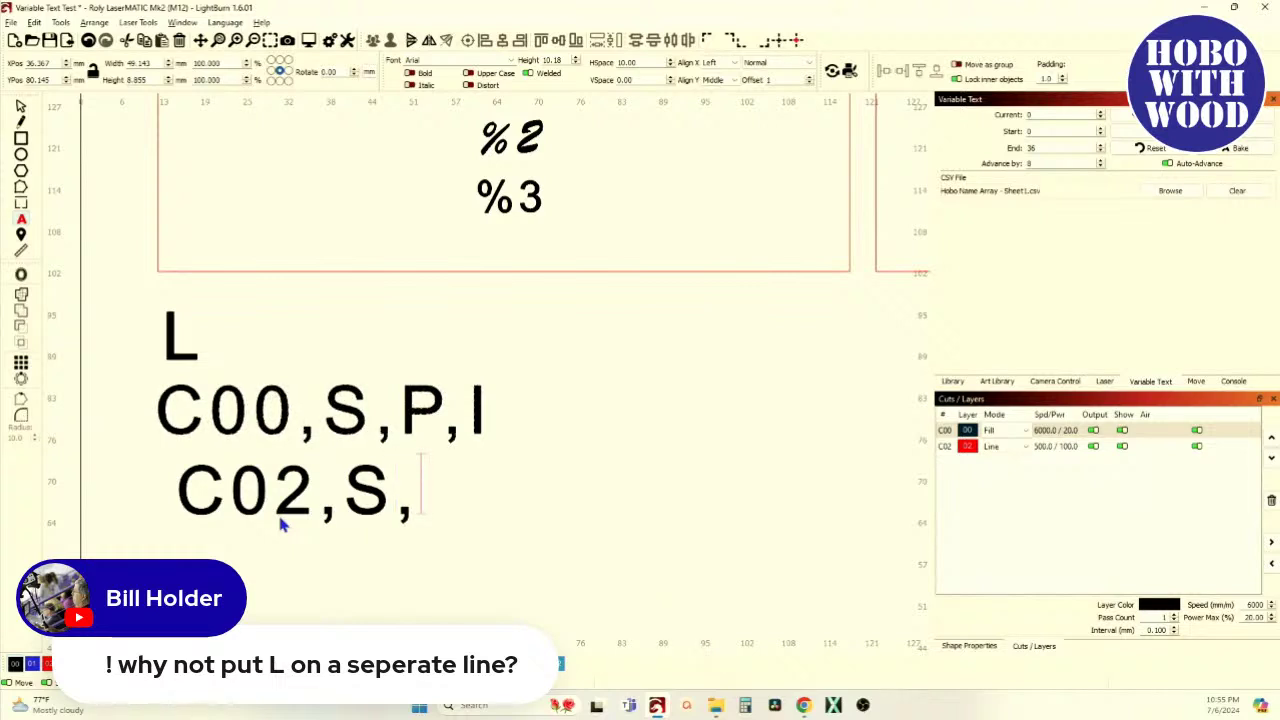
{"action": "type", "text": "P,I"}
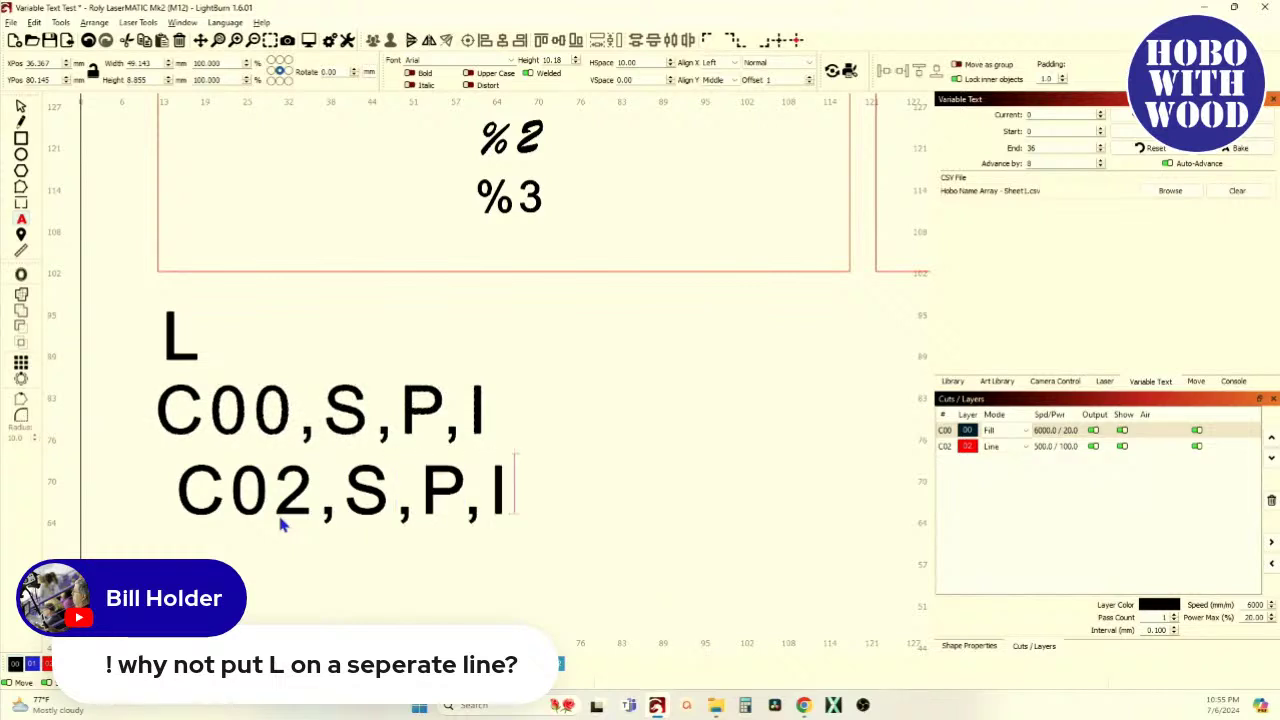
{"action": "left_click", "coordinate": [21, 110]}
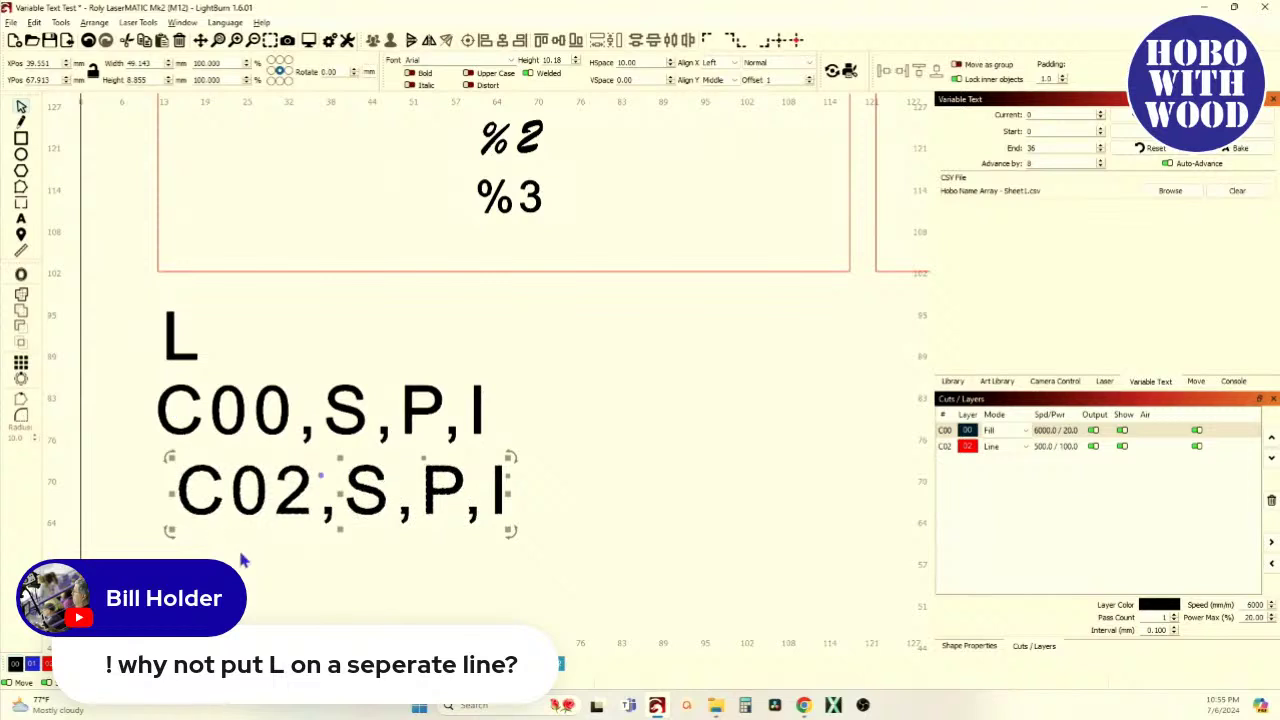
{"action": "left_click", "coordinate": [776, 62]}
{"action": "left_click", "coordinate": [773, 104]}
Select the L, C00 and C02 lines together
{"action": "left_click", "coordinate": [628, 410]}
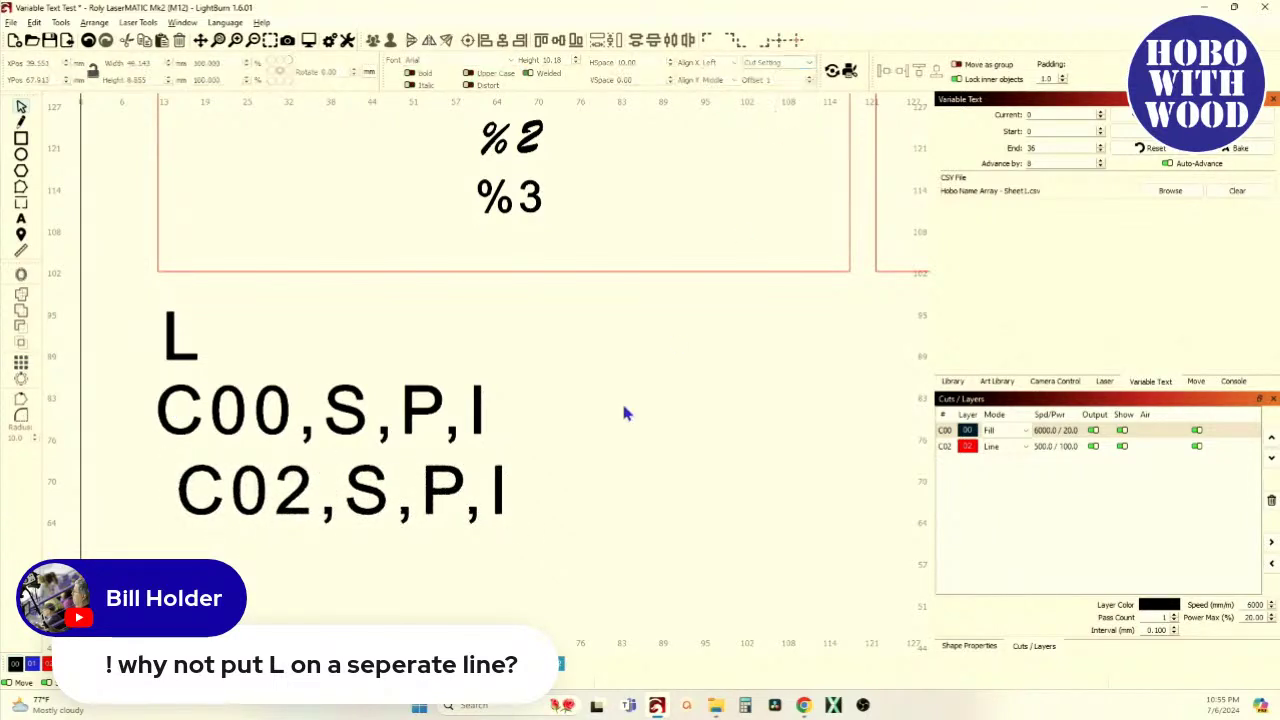
{"action": "left_click_drag", "start_coordinate": [372, 556], "coordinate": [150, 316]}
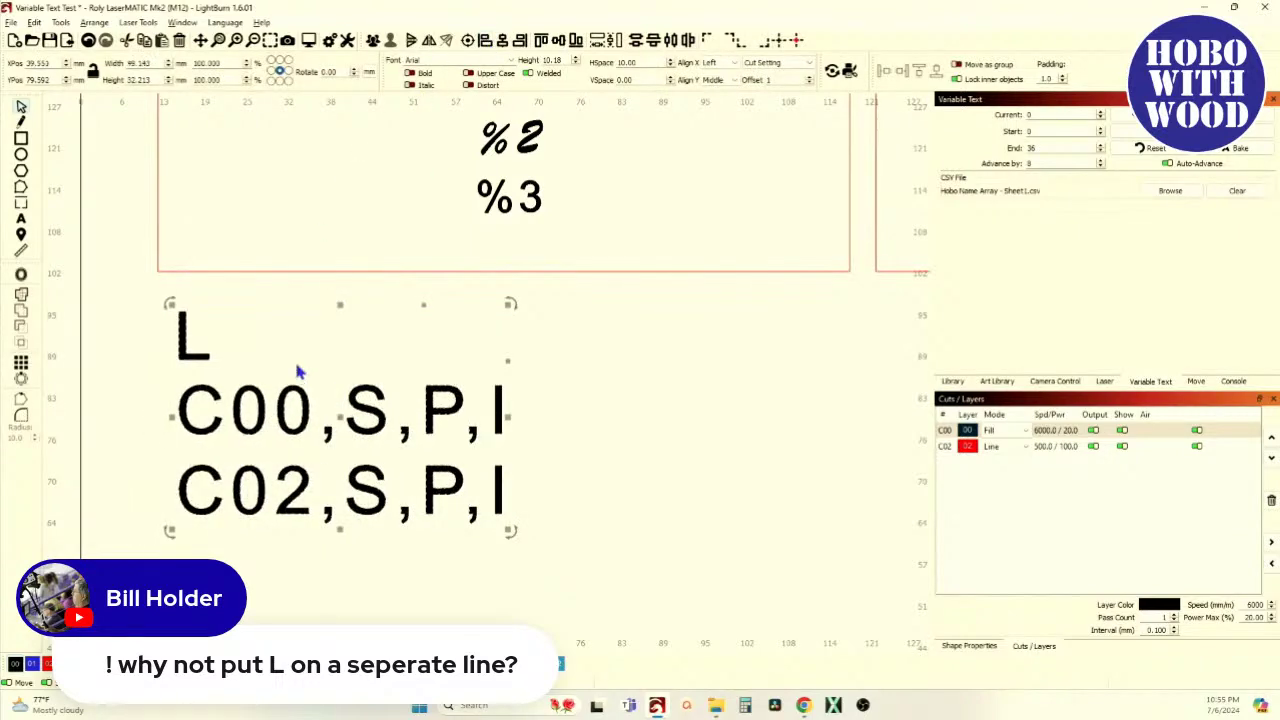
{"action": "scroll", "coordinate": [297, 366], "scroll_direction": "down", "scroll_amount": 5}
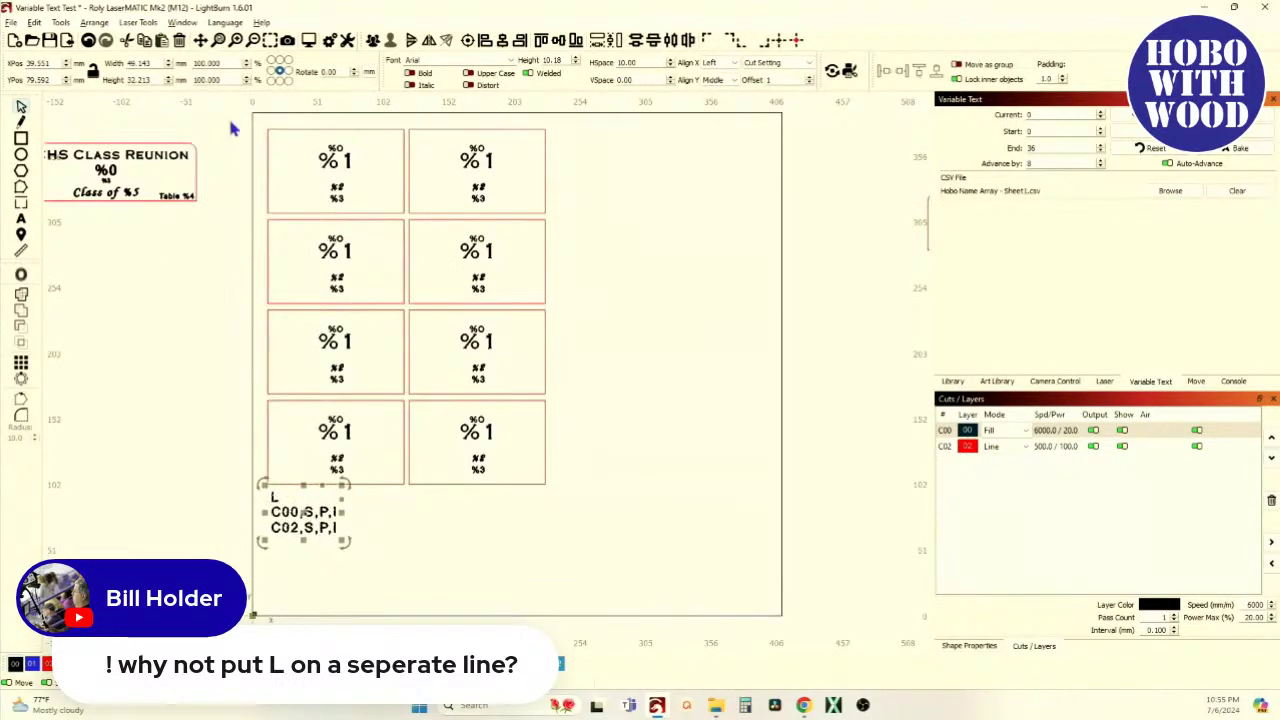
Select the whole tag grid with the settings text and preview the job with merged values
{"action": "left_click", "coordinate": [225, 128]}
{"action": "left_click_drag", "start_coordinate": [234, 119], "coordinate": [598, 530]}
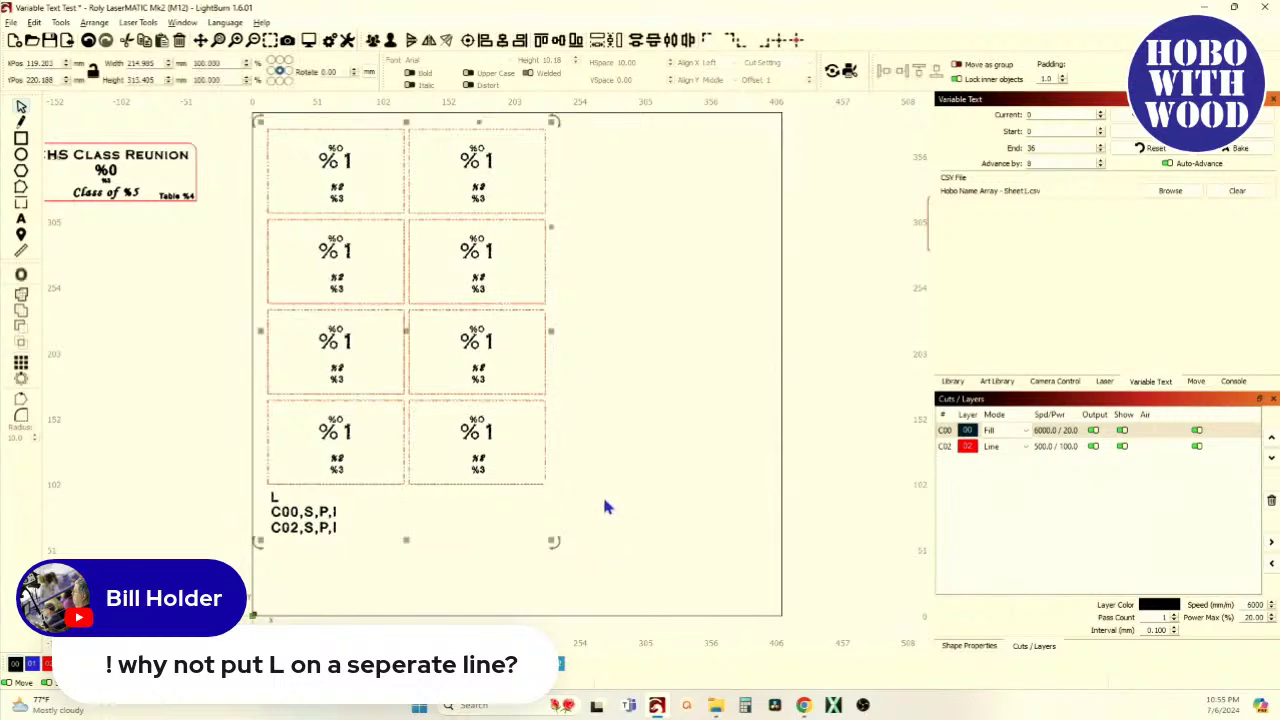
{"action": "left_click", "coordinate": [316, 42]}
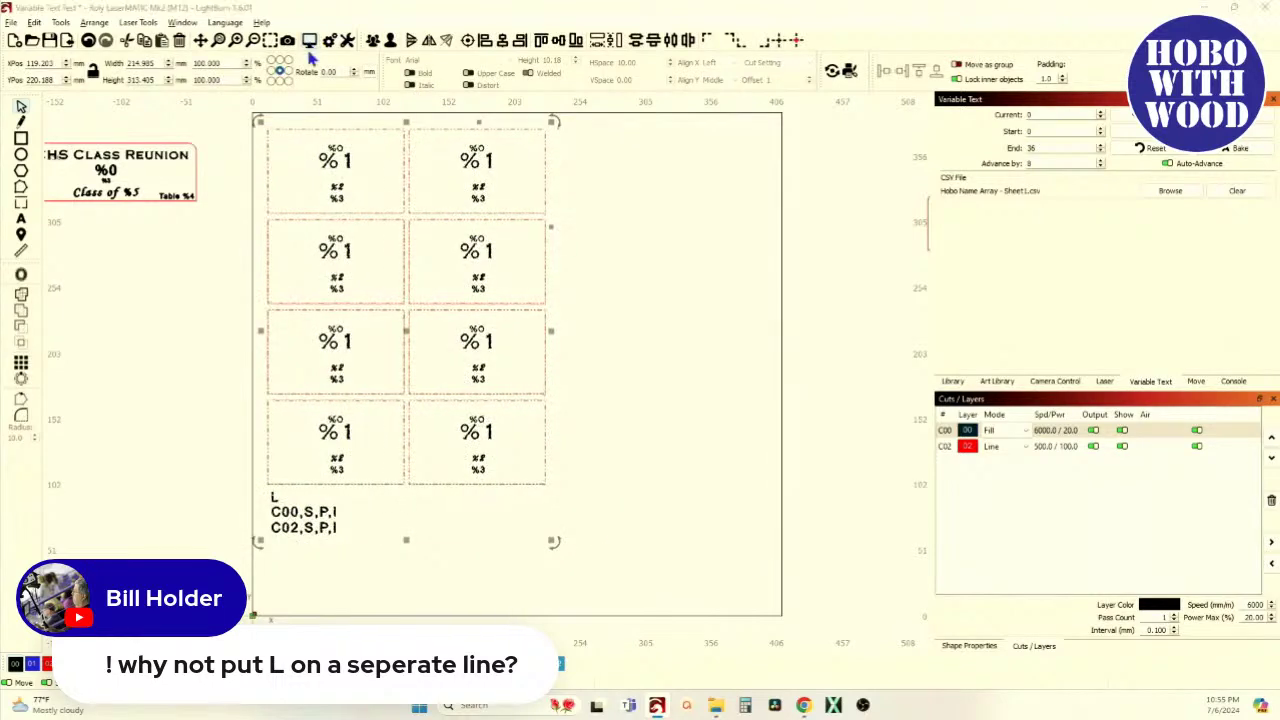
{"action": "scroll", "coordinate": [572, 372], "scroll_direction": "up", "scroll_amount": 3}
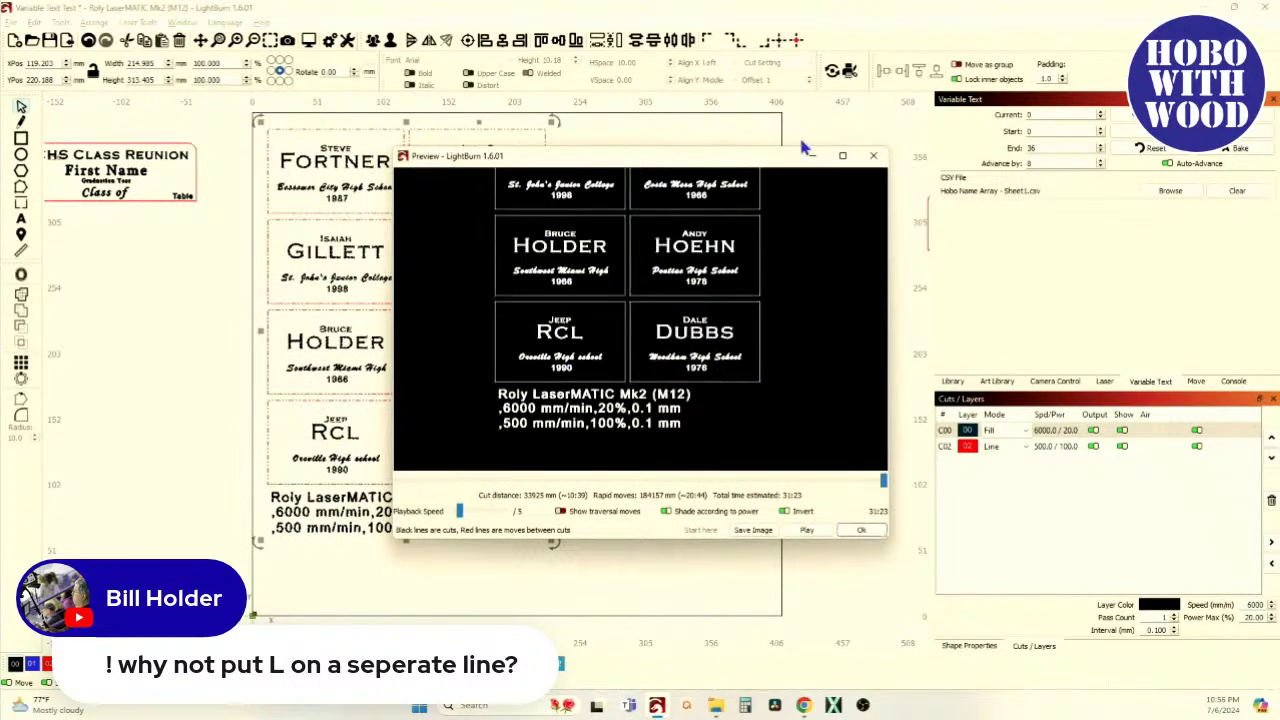